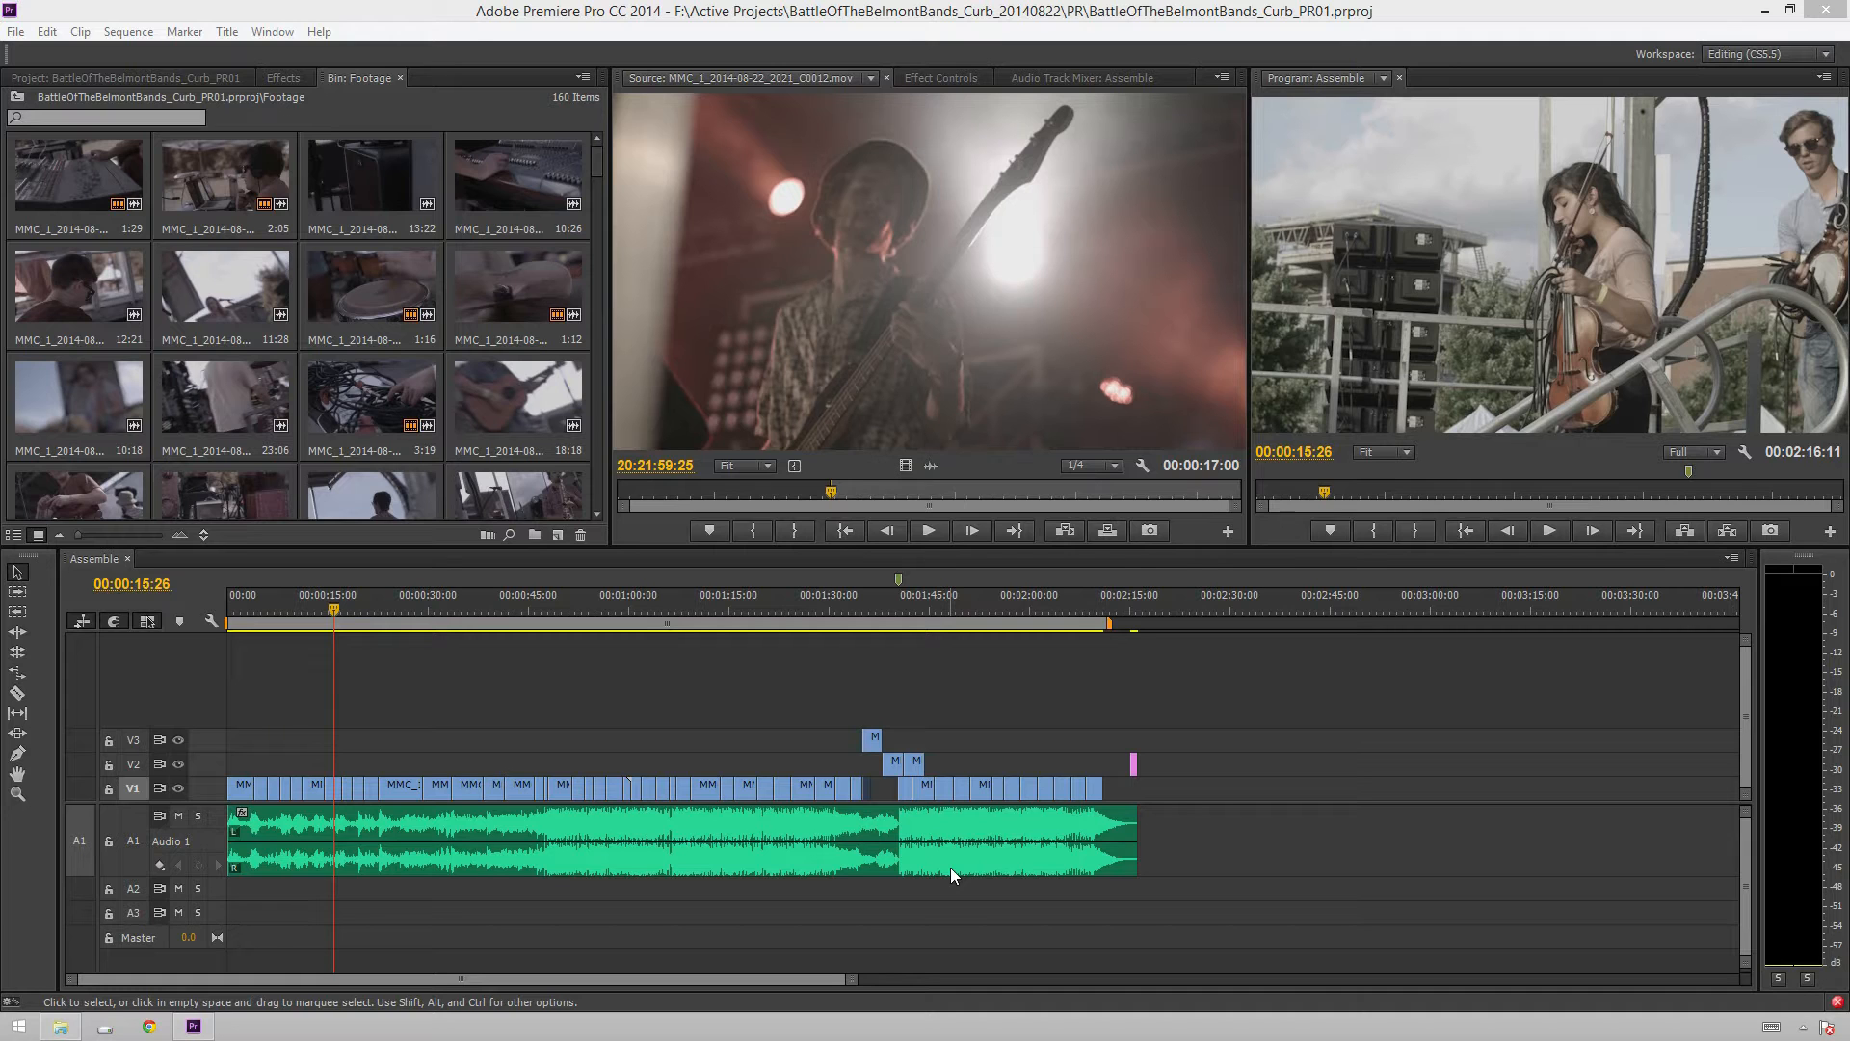
# Play the opening shots of the Assemble sequence from its start to review their pacing
pyautogui.click(539, 653)
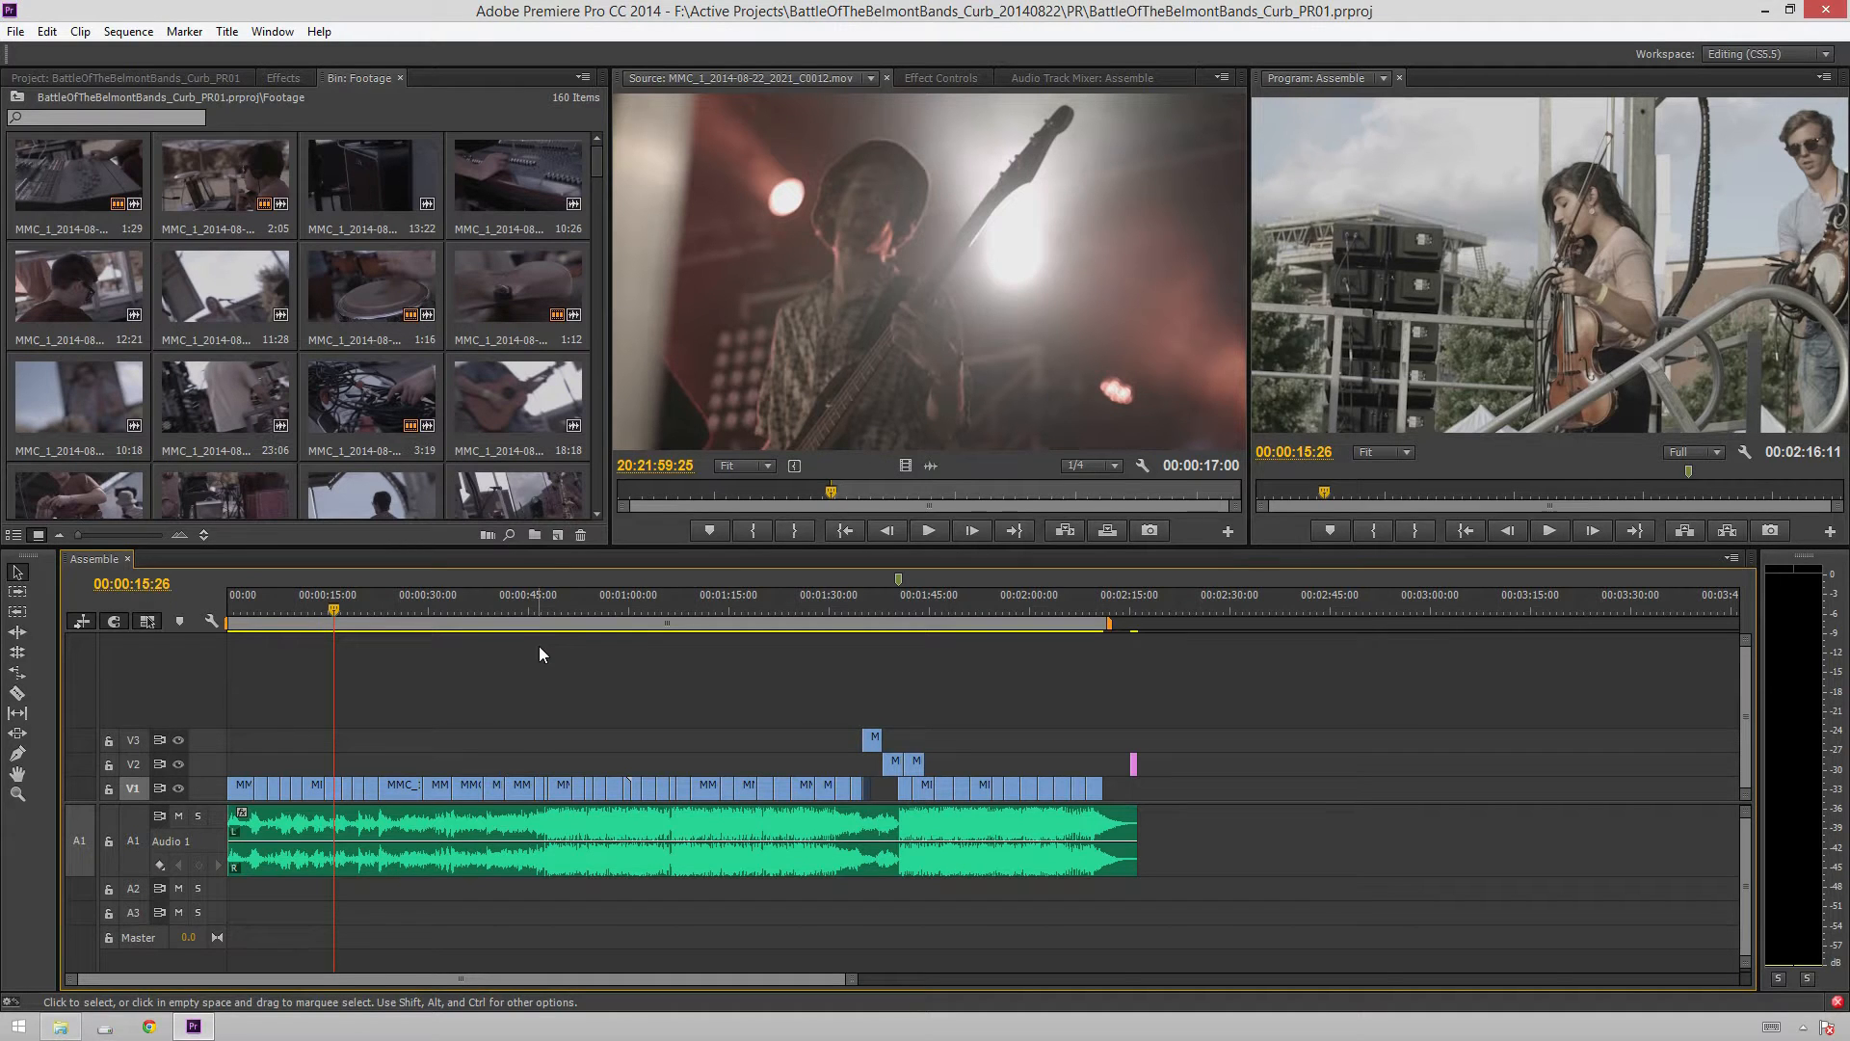
pyautogui.press('Home')
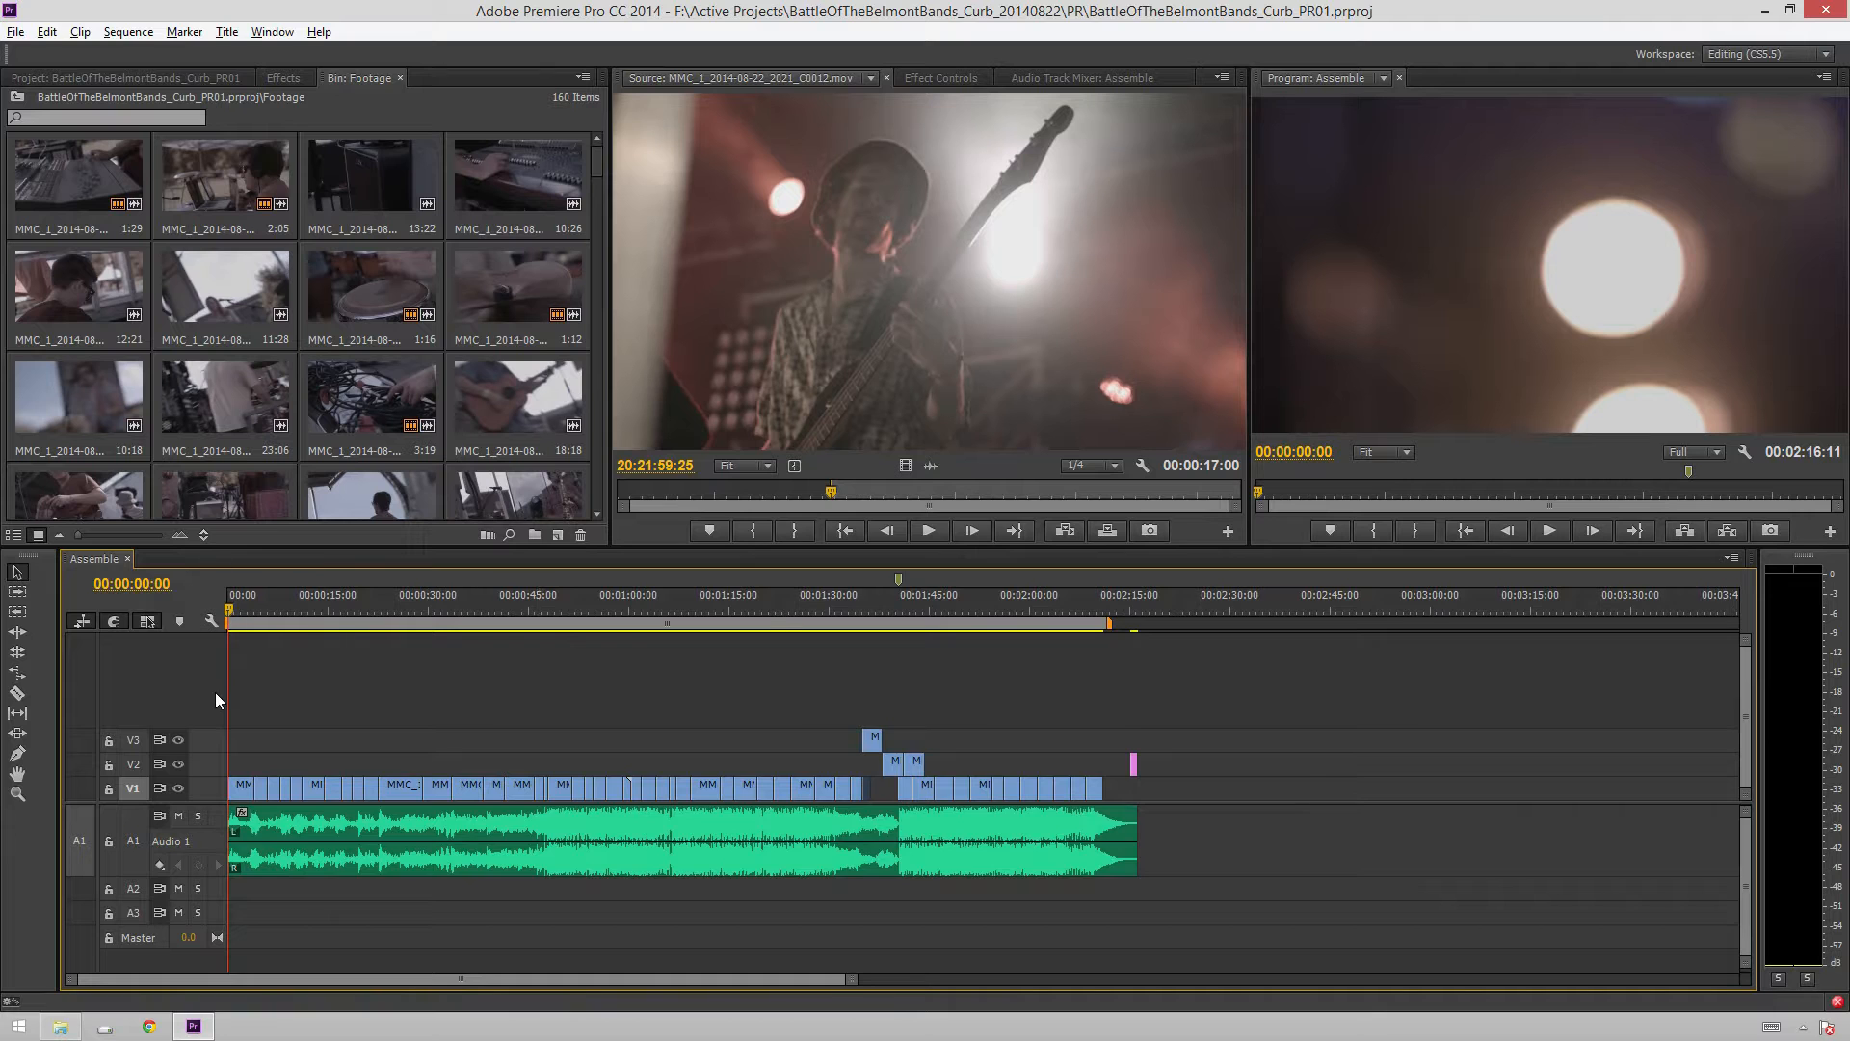
pyautogui.scroll(3, 241, 680)
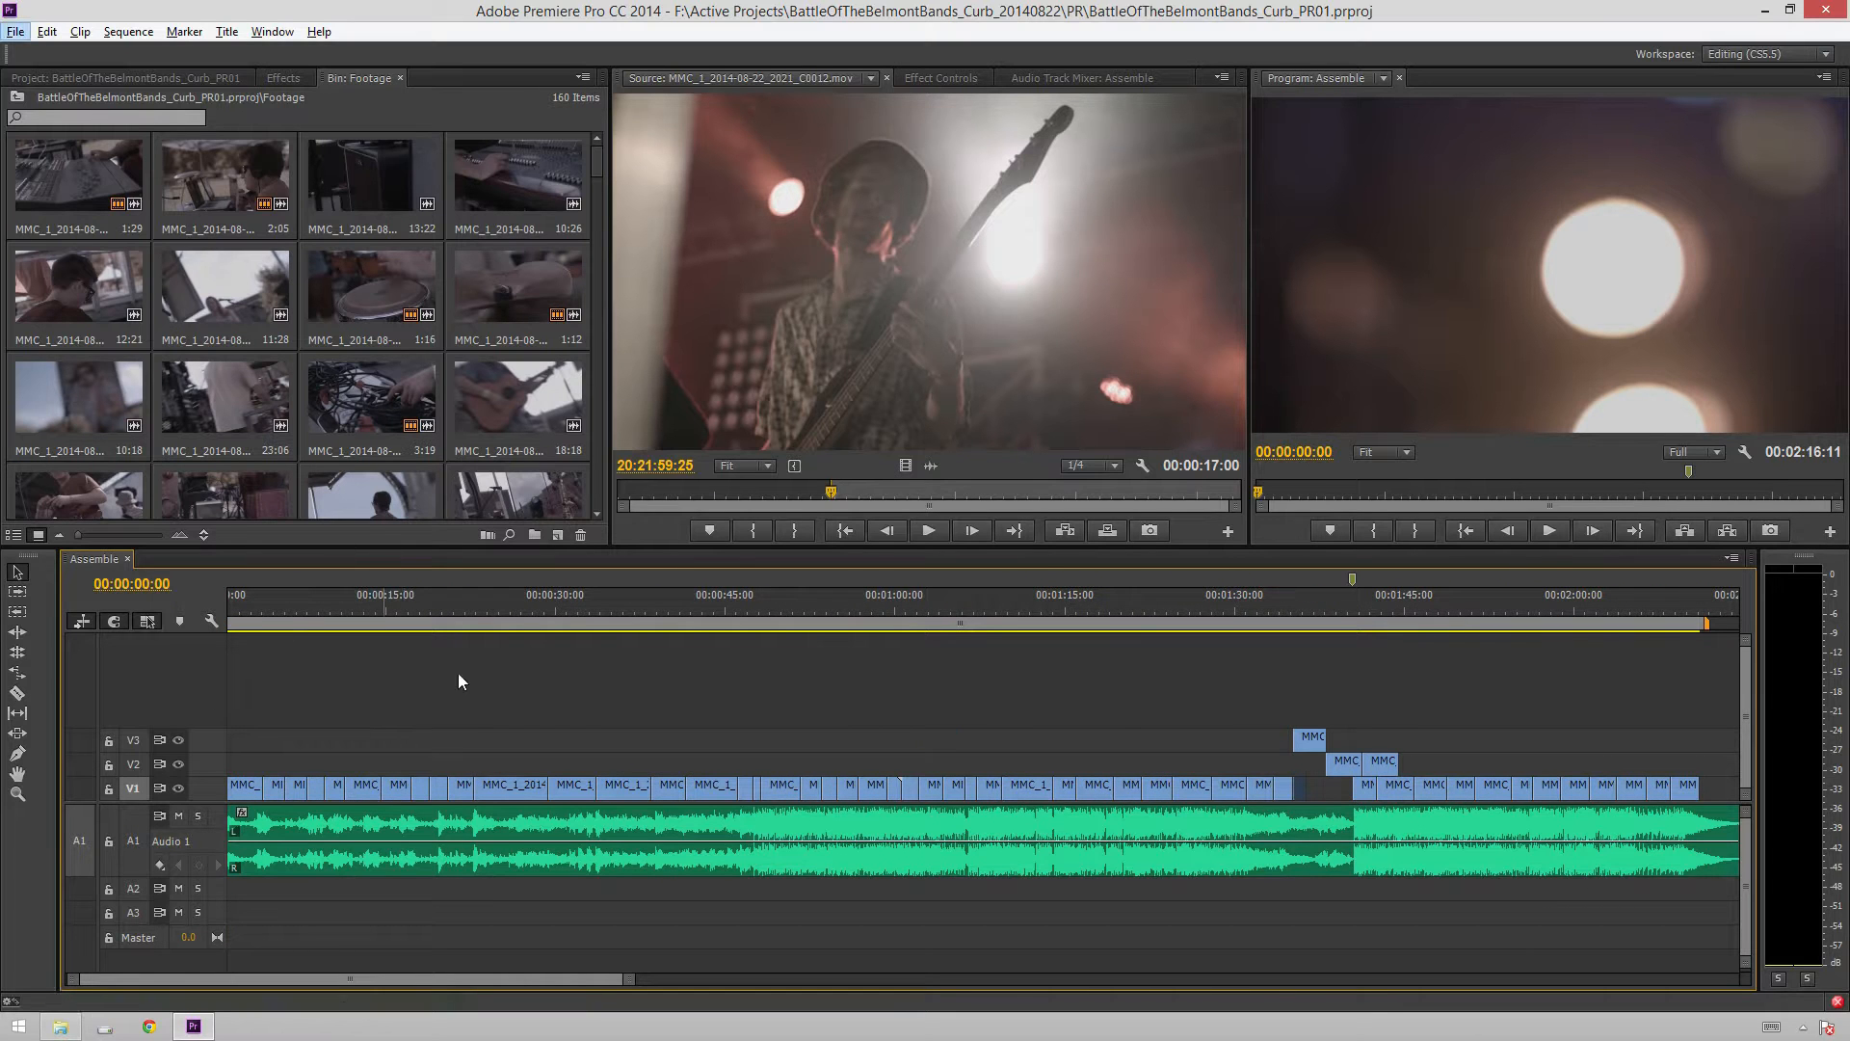
pyautogui.click(348, 738)
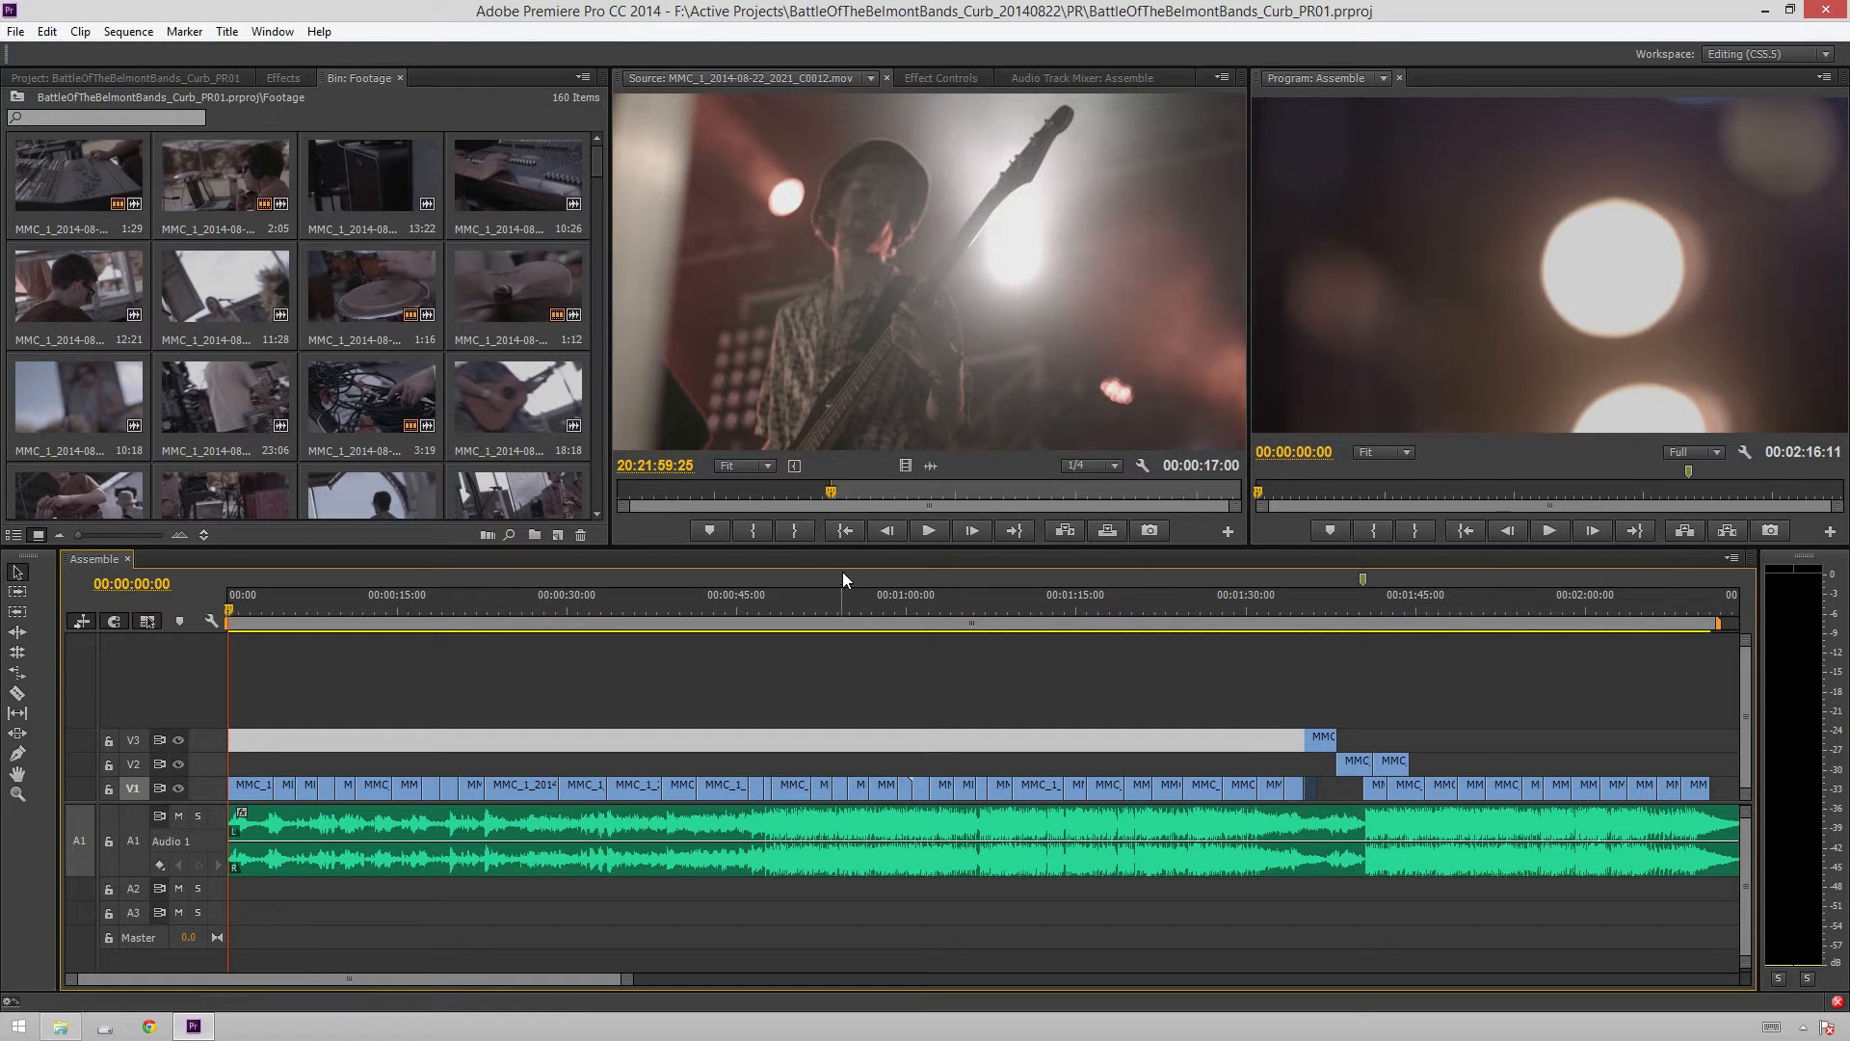
pyautogui.press('space')
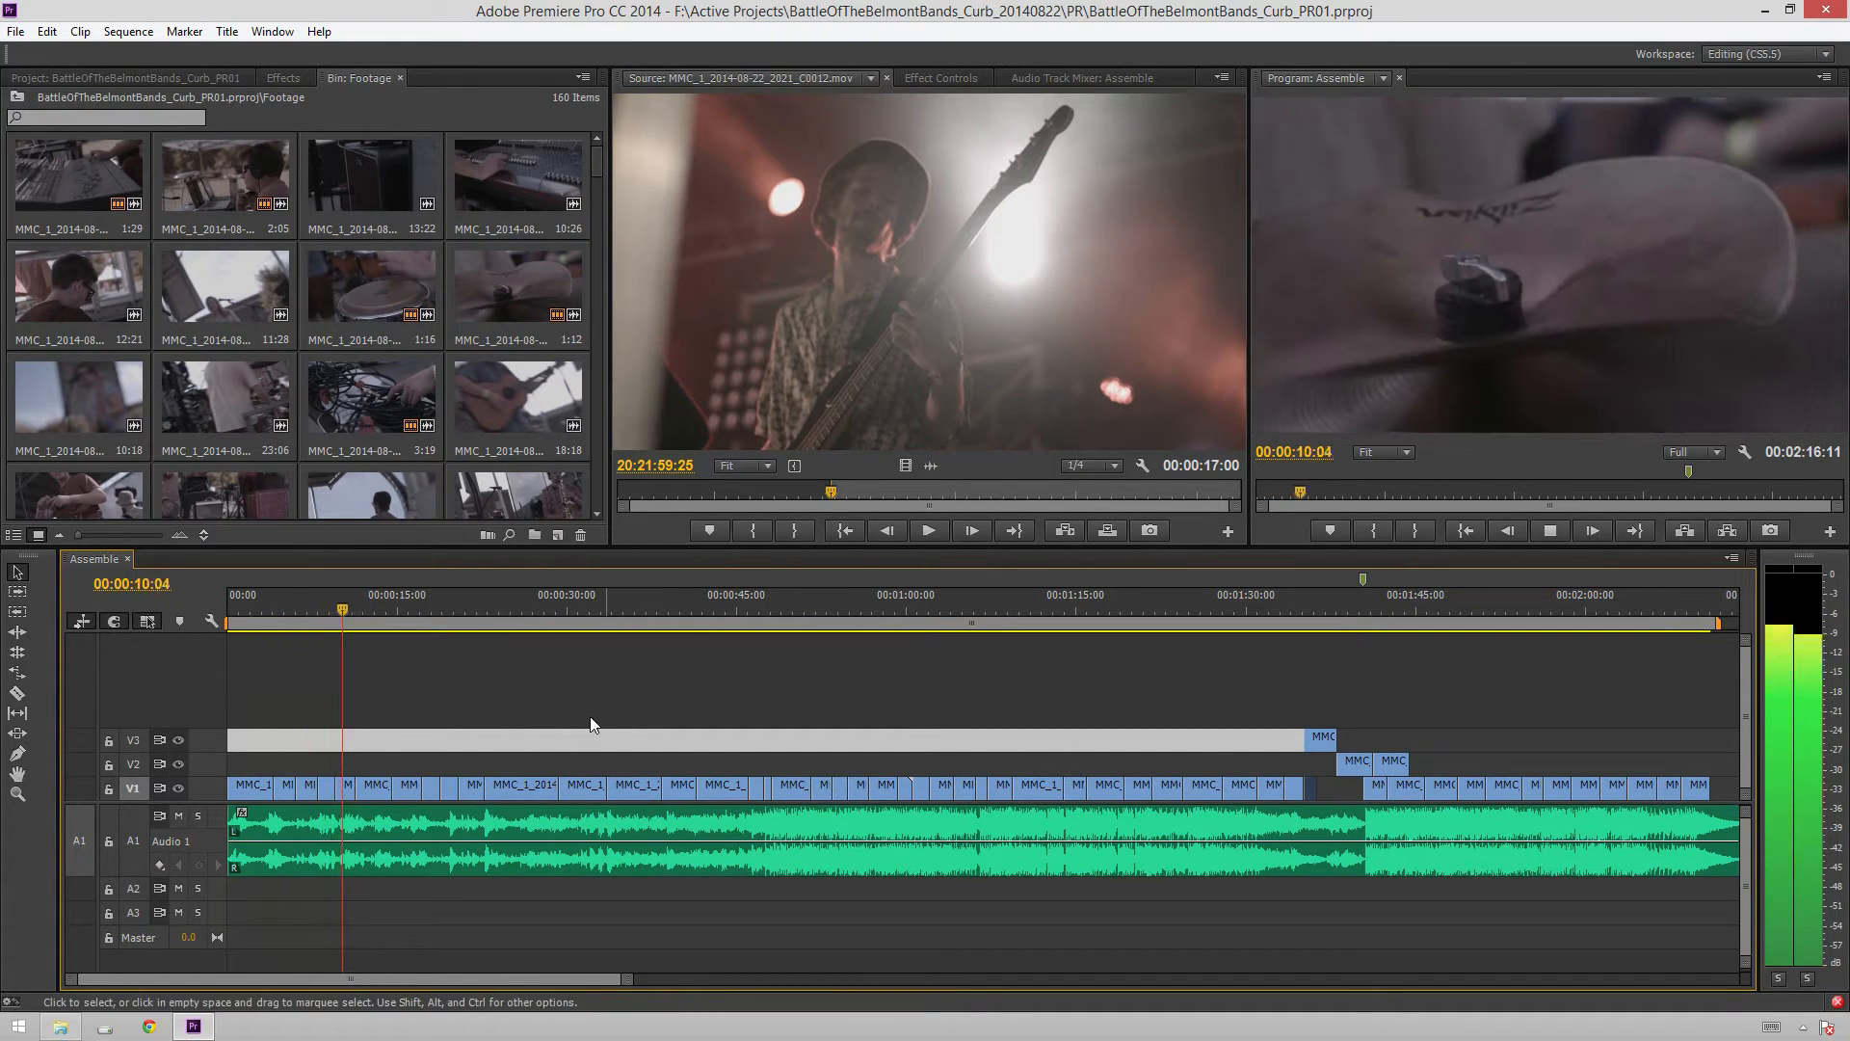
pyautogui.press('space')
pyautogui.press('Home')
pyautogui.press('space')
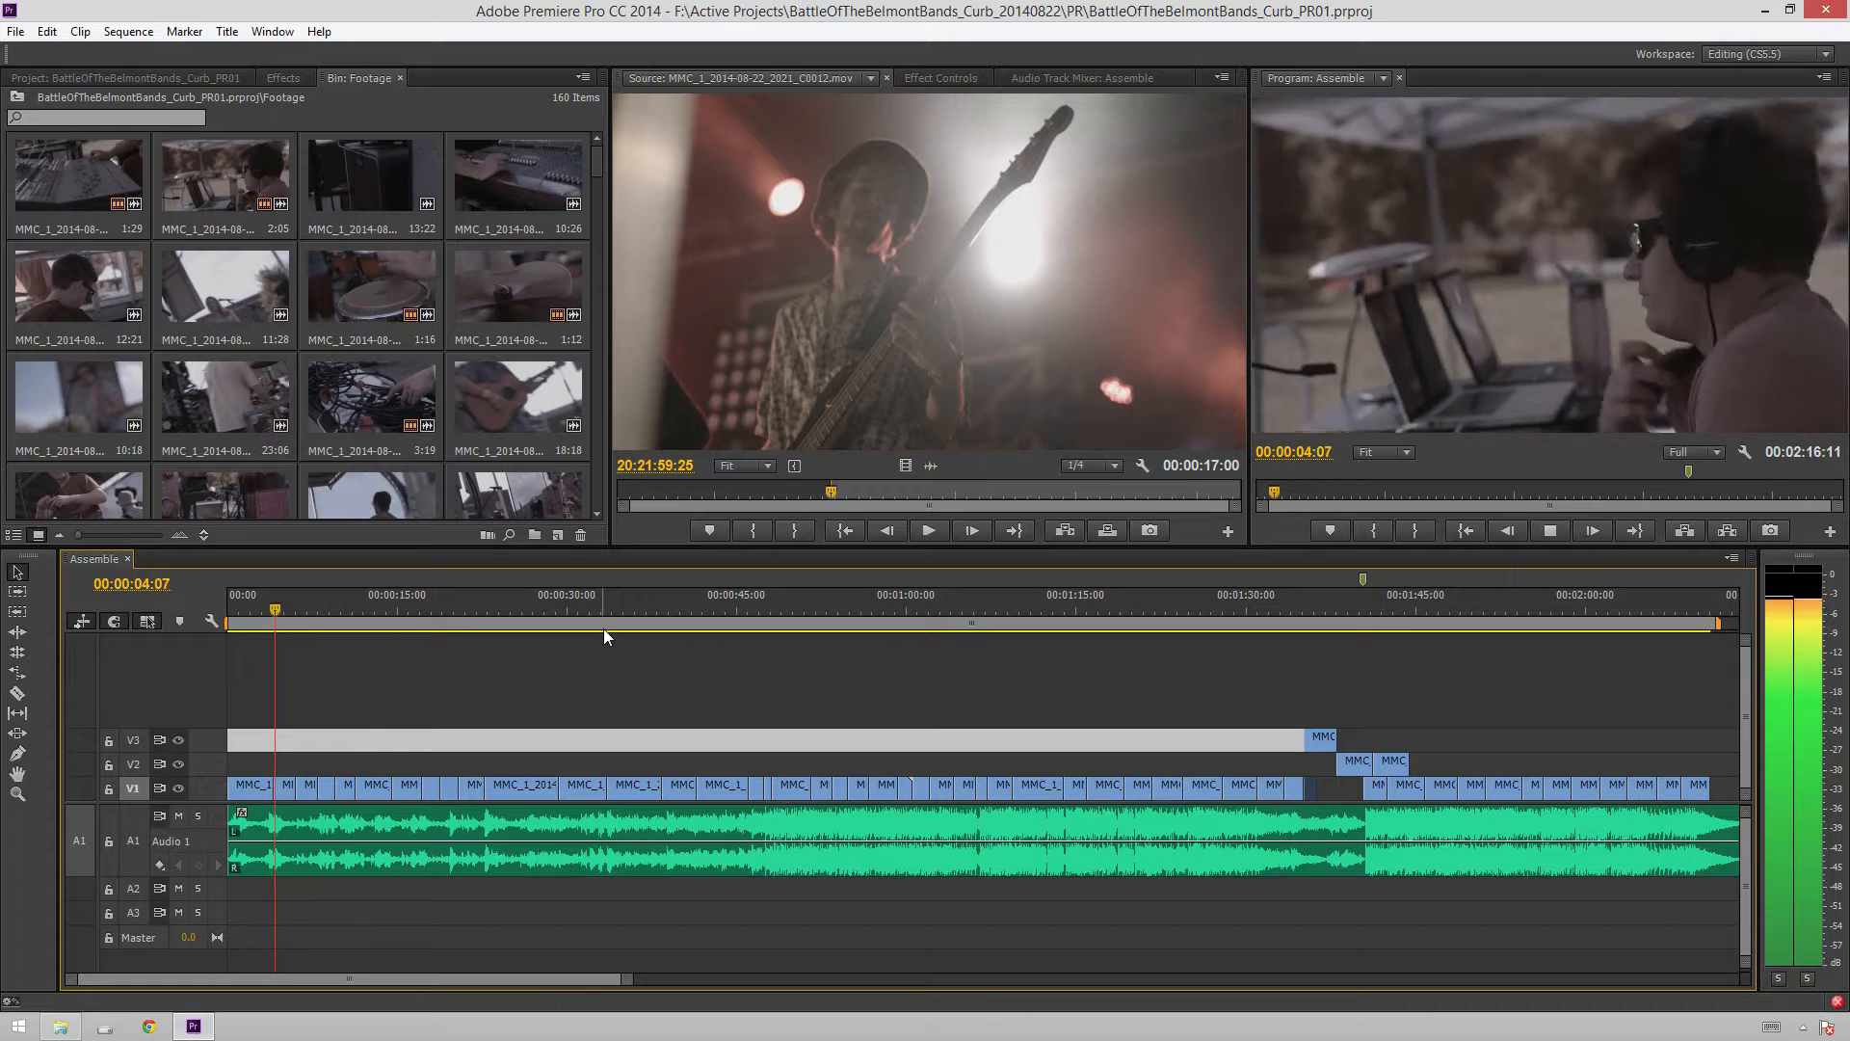
pyautogui.press('space')
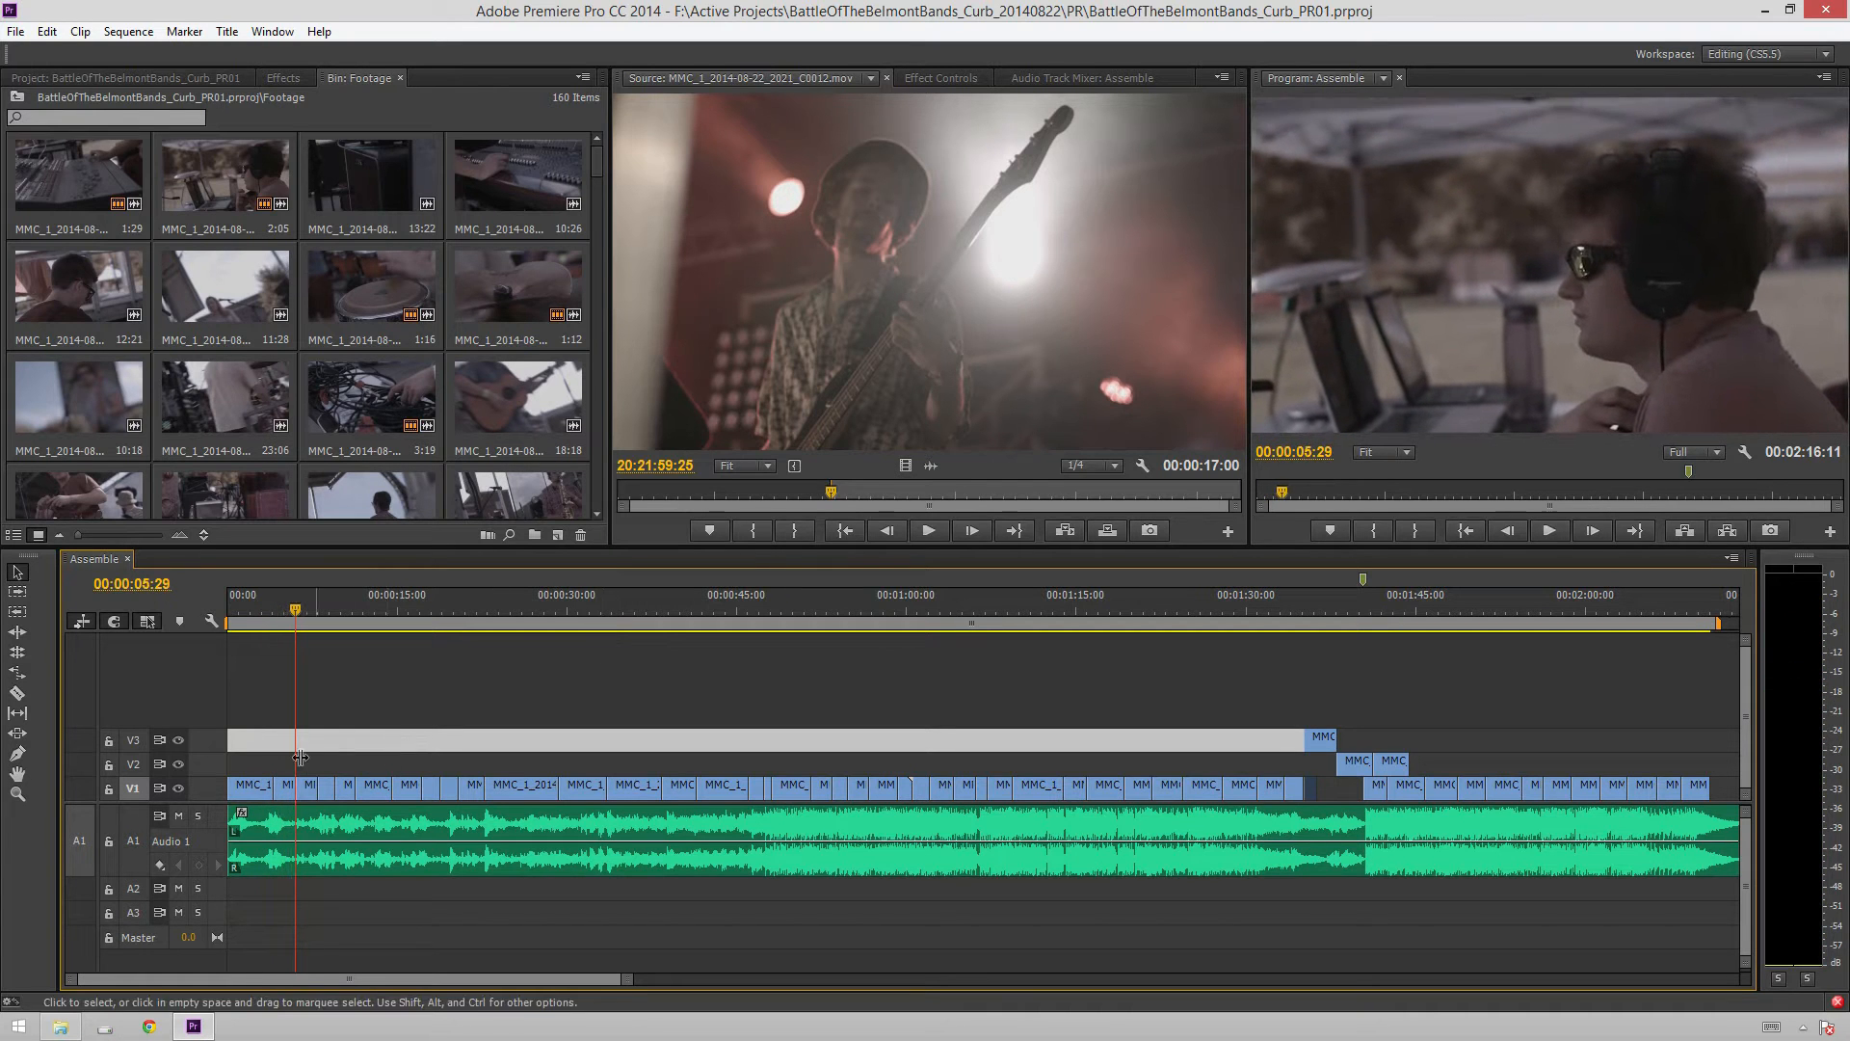
# Move the second clip from V1 up to V2 at 00:00:05:29 and extend the opening V1 clip to that point
pyautogui.scroll(3, 285, 763)
pyautogui.press('Delete')
pyautogui.scroll(1, 307, 749)
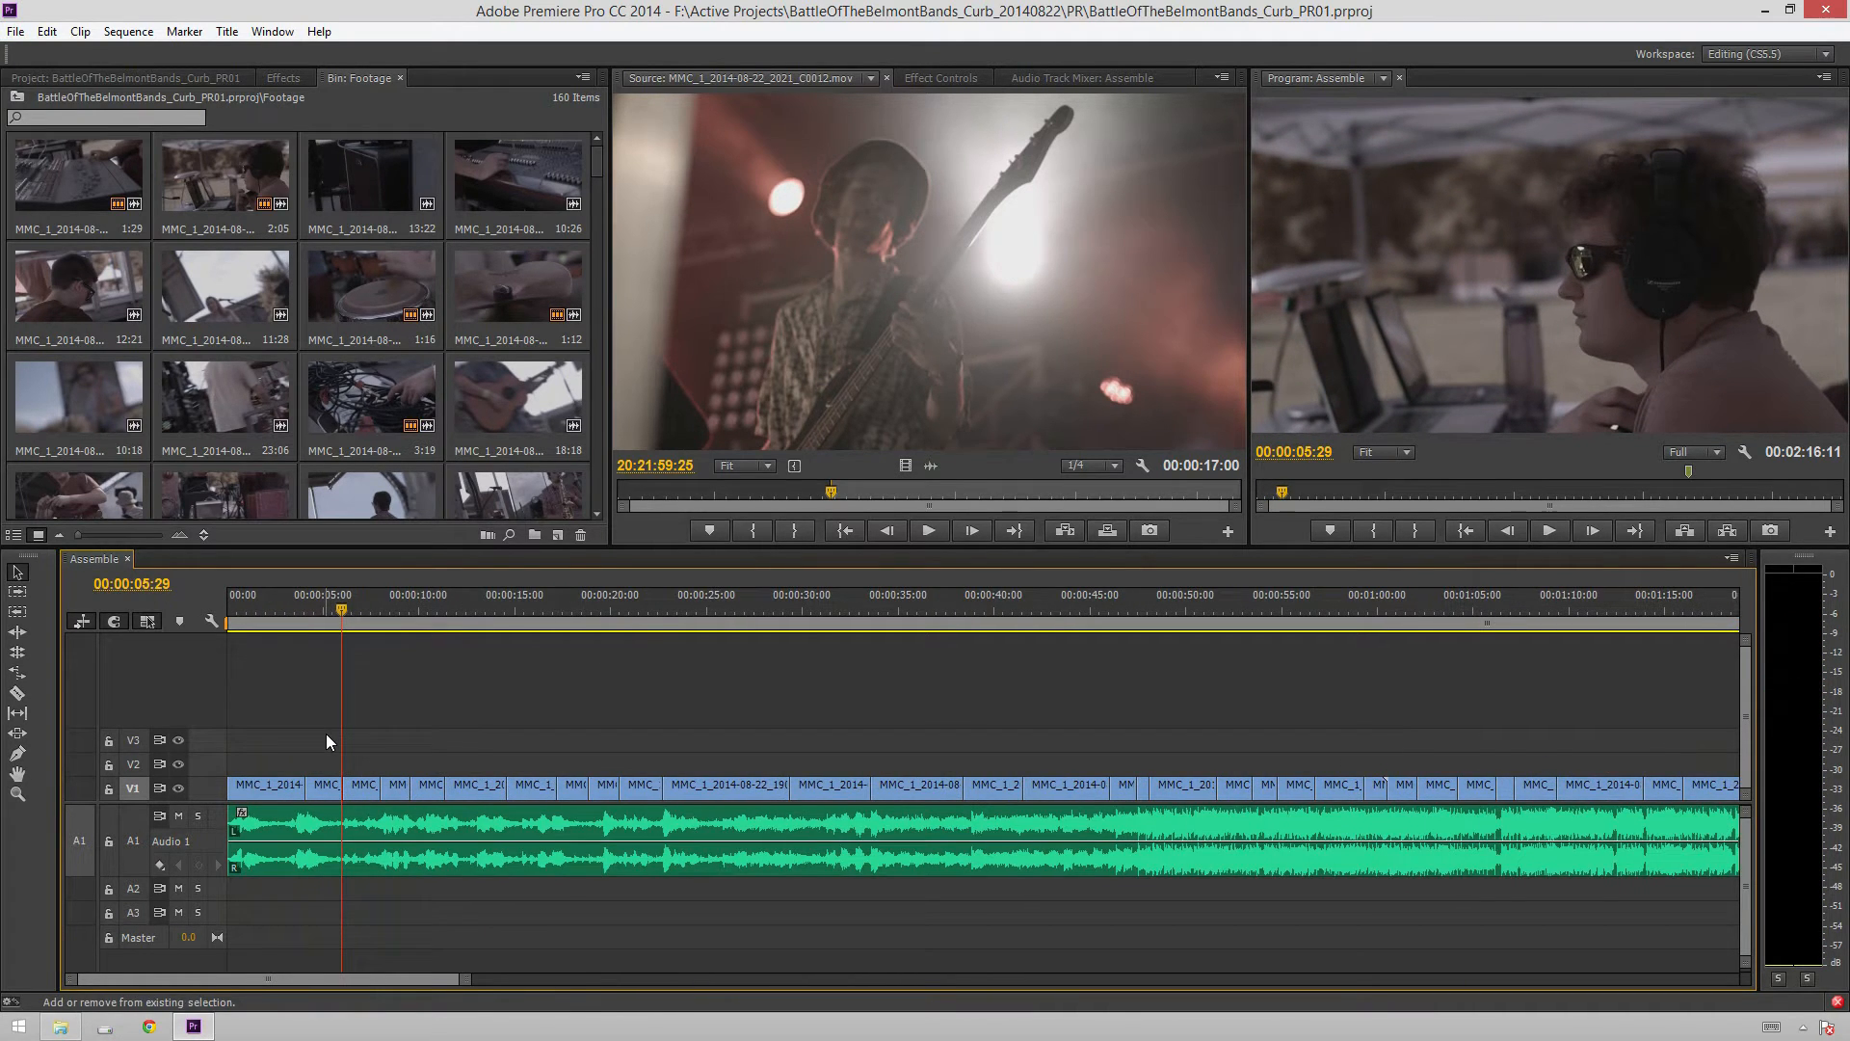
pyautogui.click(331, 788)
pyautogui.moveTo(331, 788)
pyautogui.mouseDown()
pyautogui.moveTo(378, 752)
pyautogui.moveTo(374, 778)
pyautogui.moveTo(302, 782)
pyautogui.moveTo(334, 781)
pyautogui.moveTo(314, 796)
pyautogui.moveTo(231, 788)
pyautogui.mouseUp()
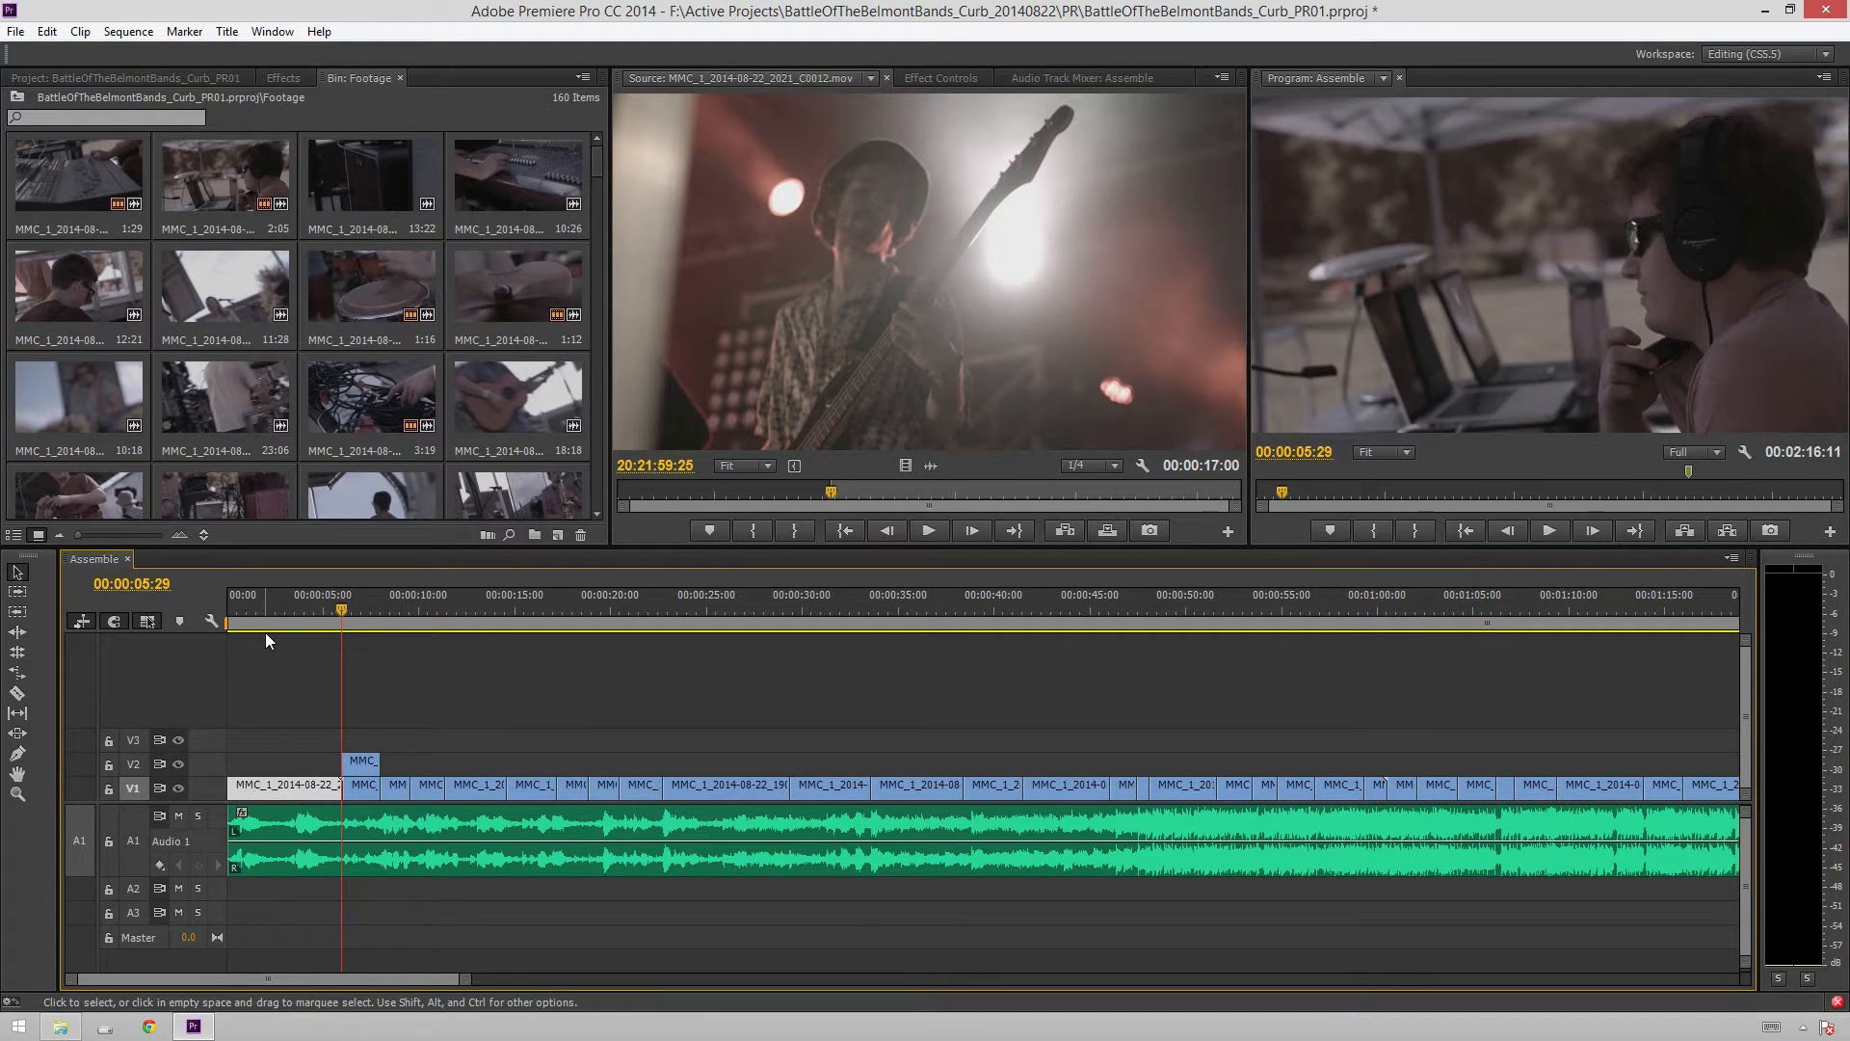
# Preview the lengthened opening shot, then place the Black Video item at the start of track V2 above it
pyautogui.press('Home')
pyautogui.press('space')
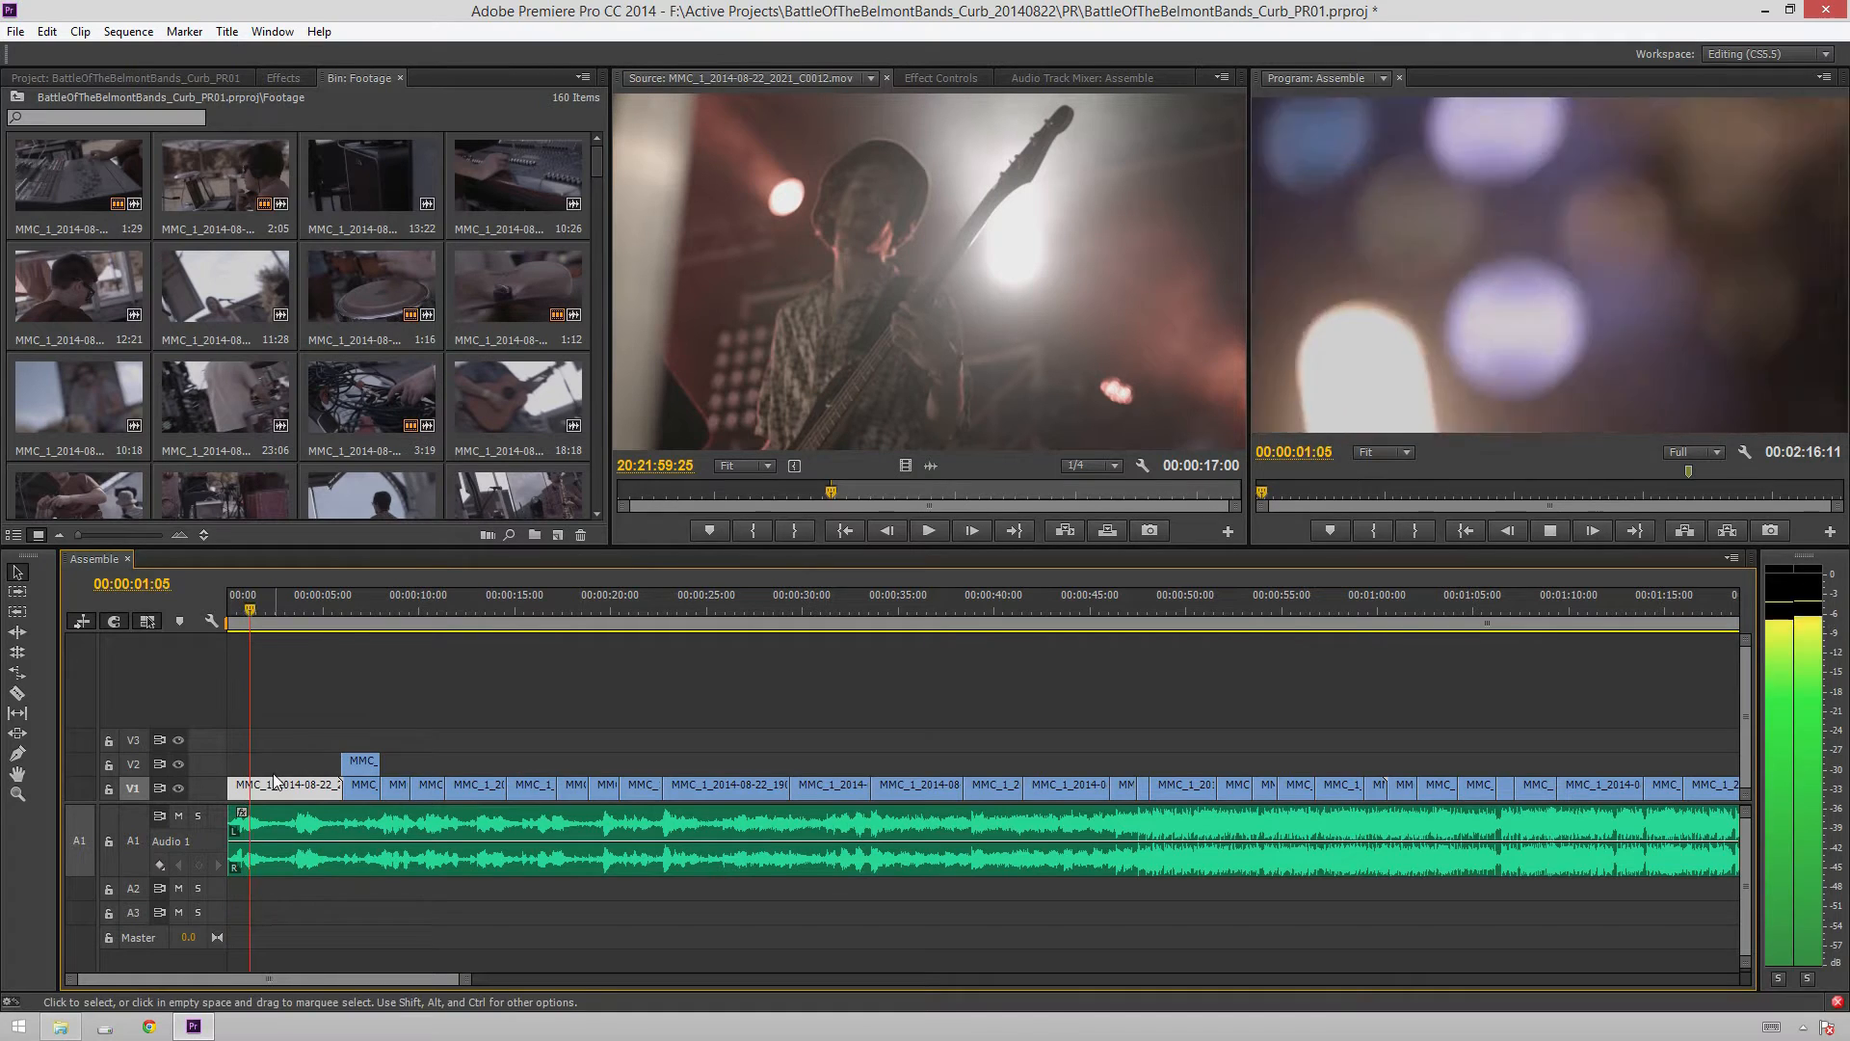
pyautogui.press('space')
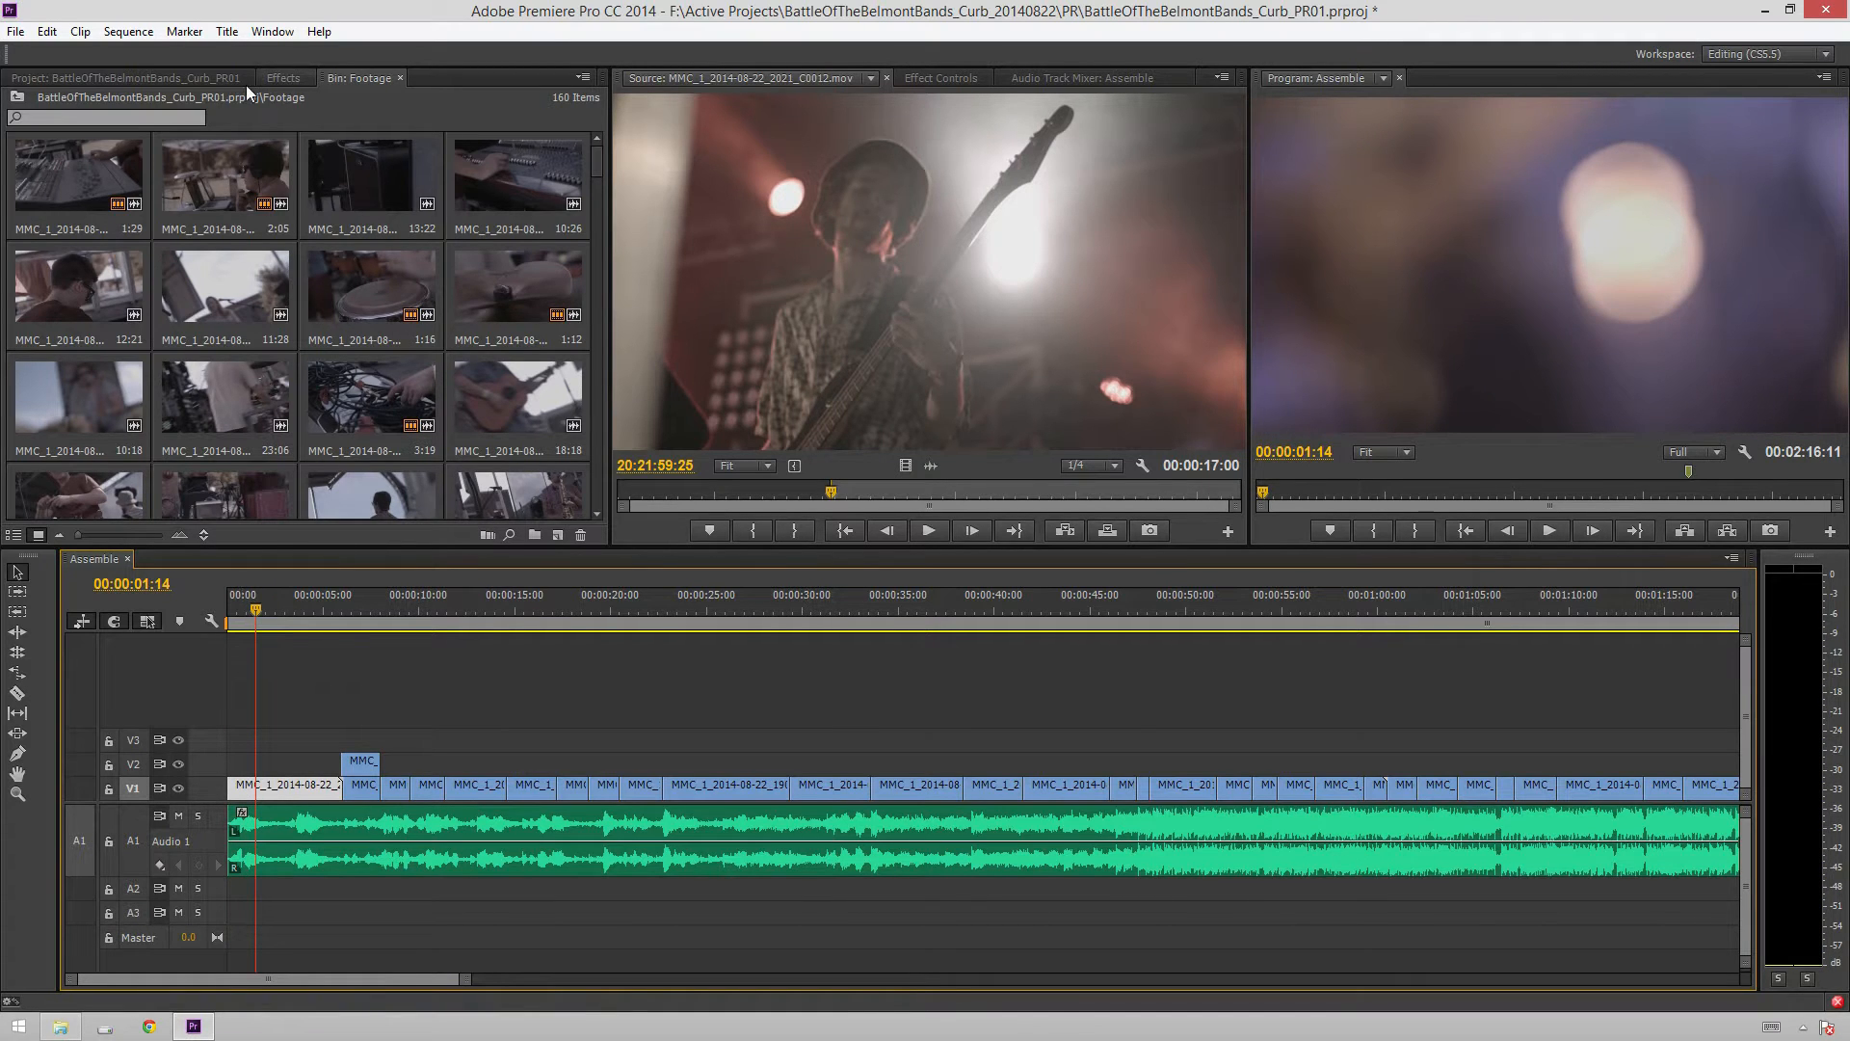
pyautogui.click(222, 81)
pyautogui.click(113, 231)
pyautogui.moveTo(114, 232); pyautogui.dragTo(231, 766)
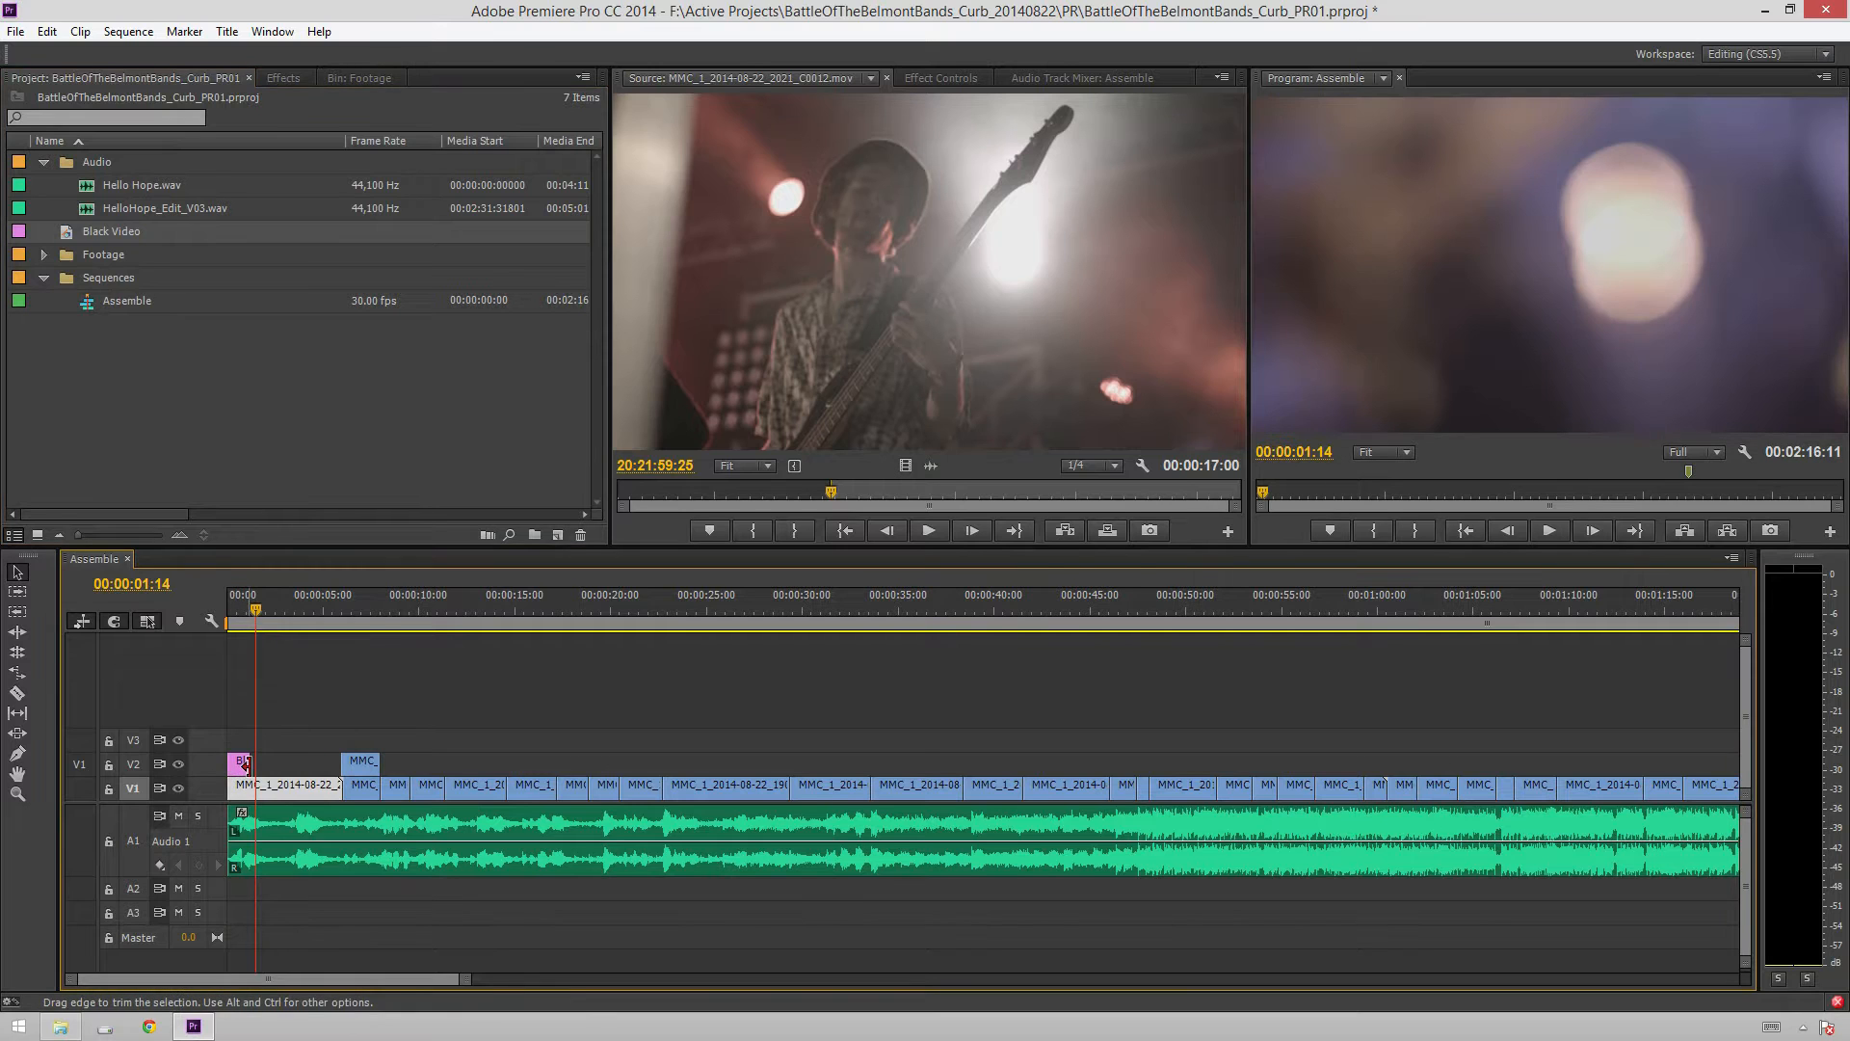
# Add a Cross Dissolve to the end of the Black Video clip on V2 and extend the clip to 00:00:01:14
pyautogui.click(247, 765)
pyautogui.hotkey('ctrl', 'd')
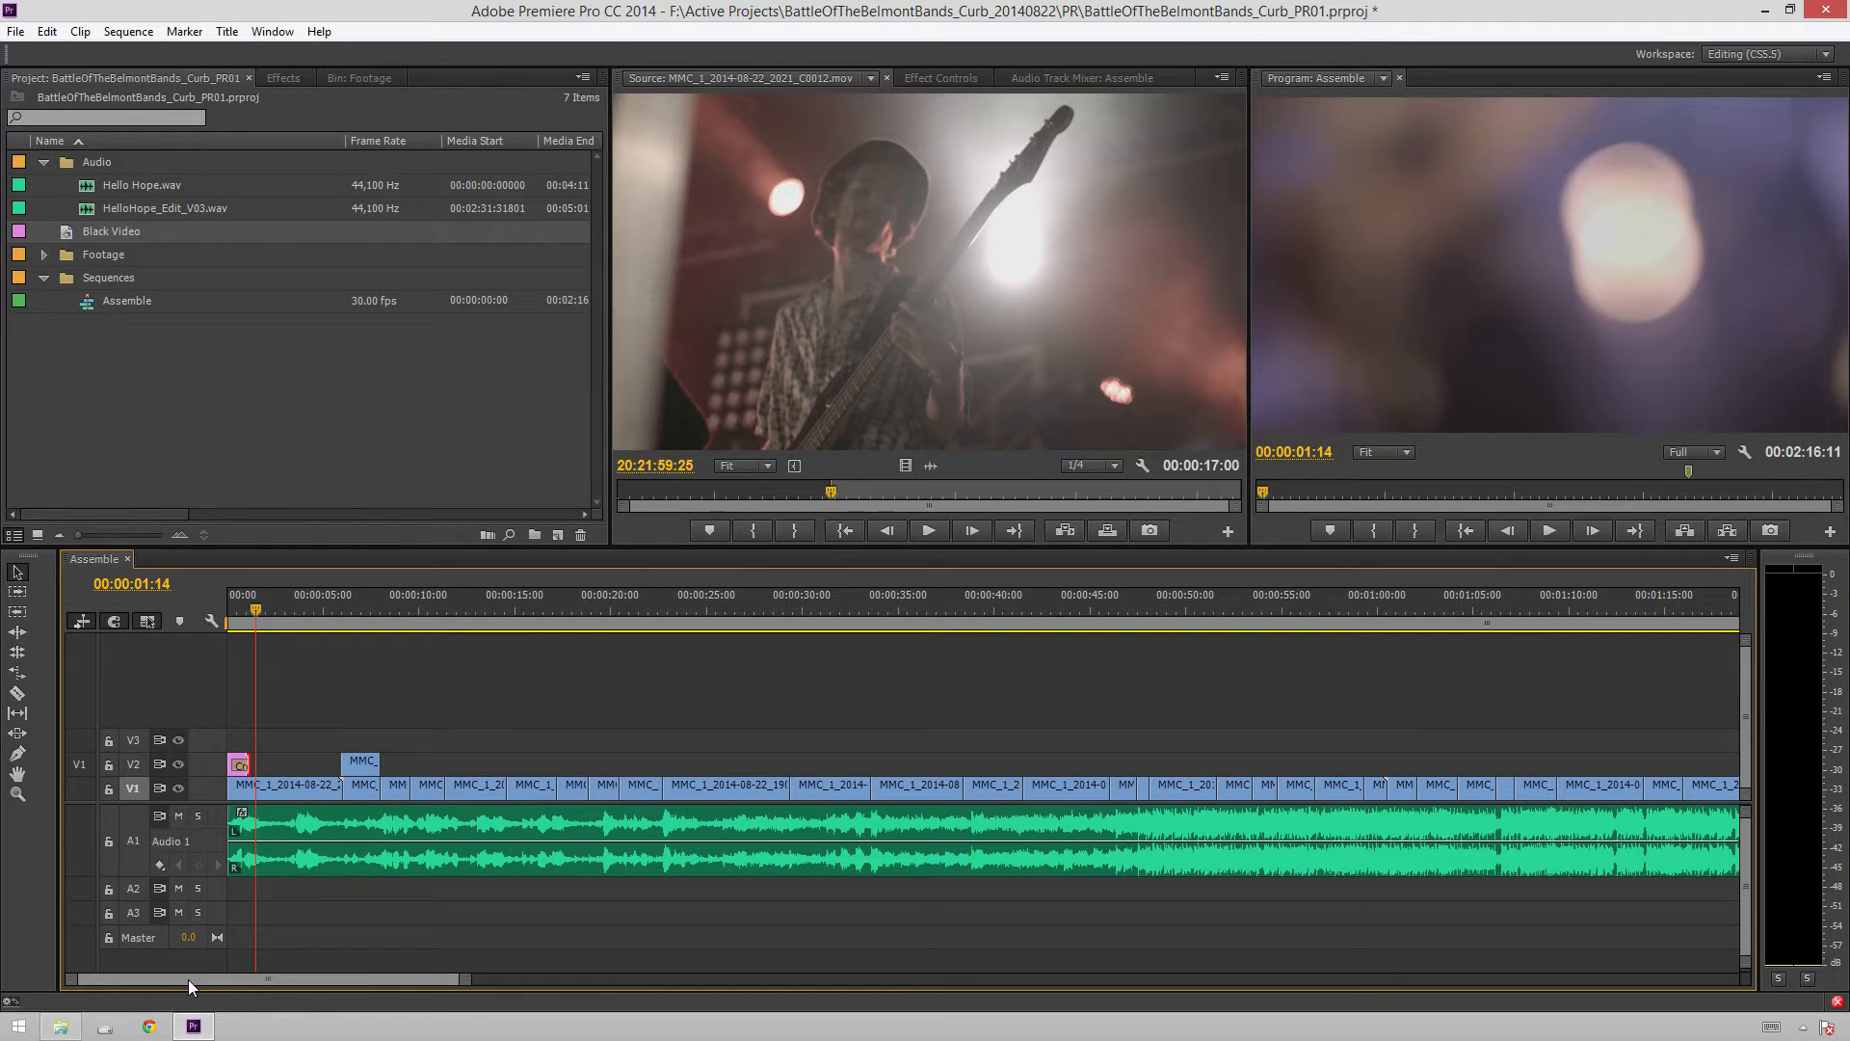
pyautogui.moveTo(248, 761); pyautogui.dragTo(257, 756)
pyautogui.scroll(3, 207, 763)
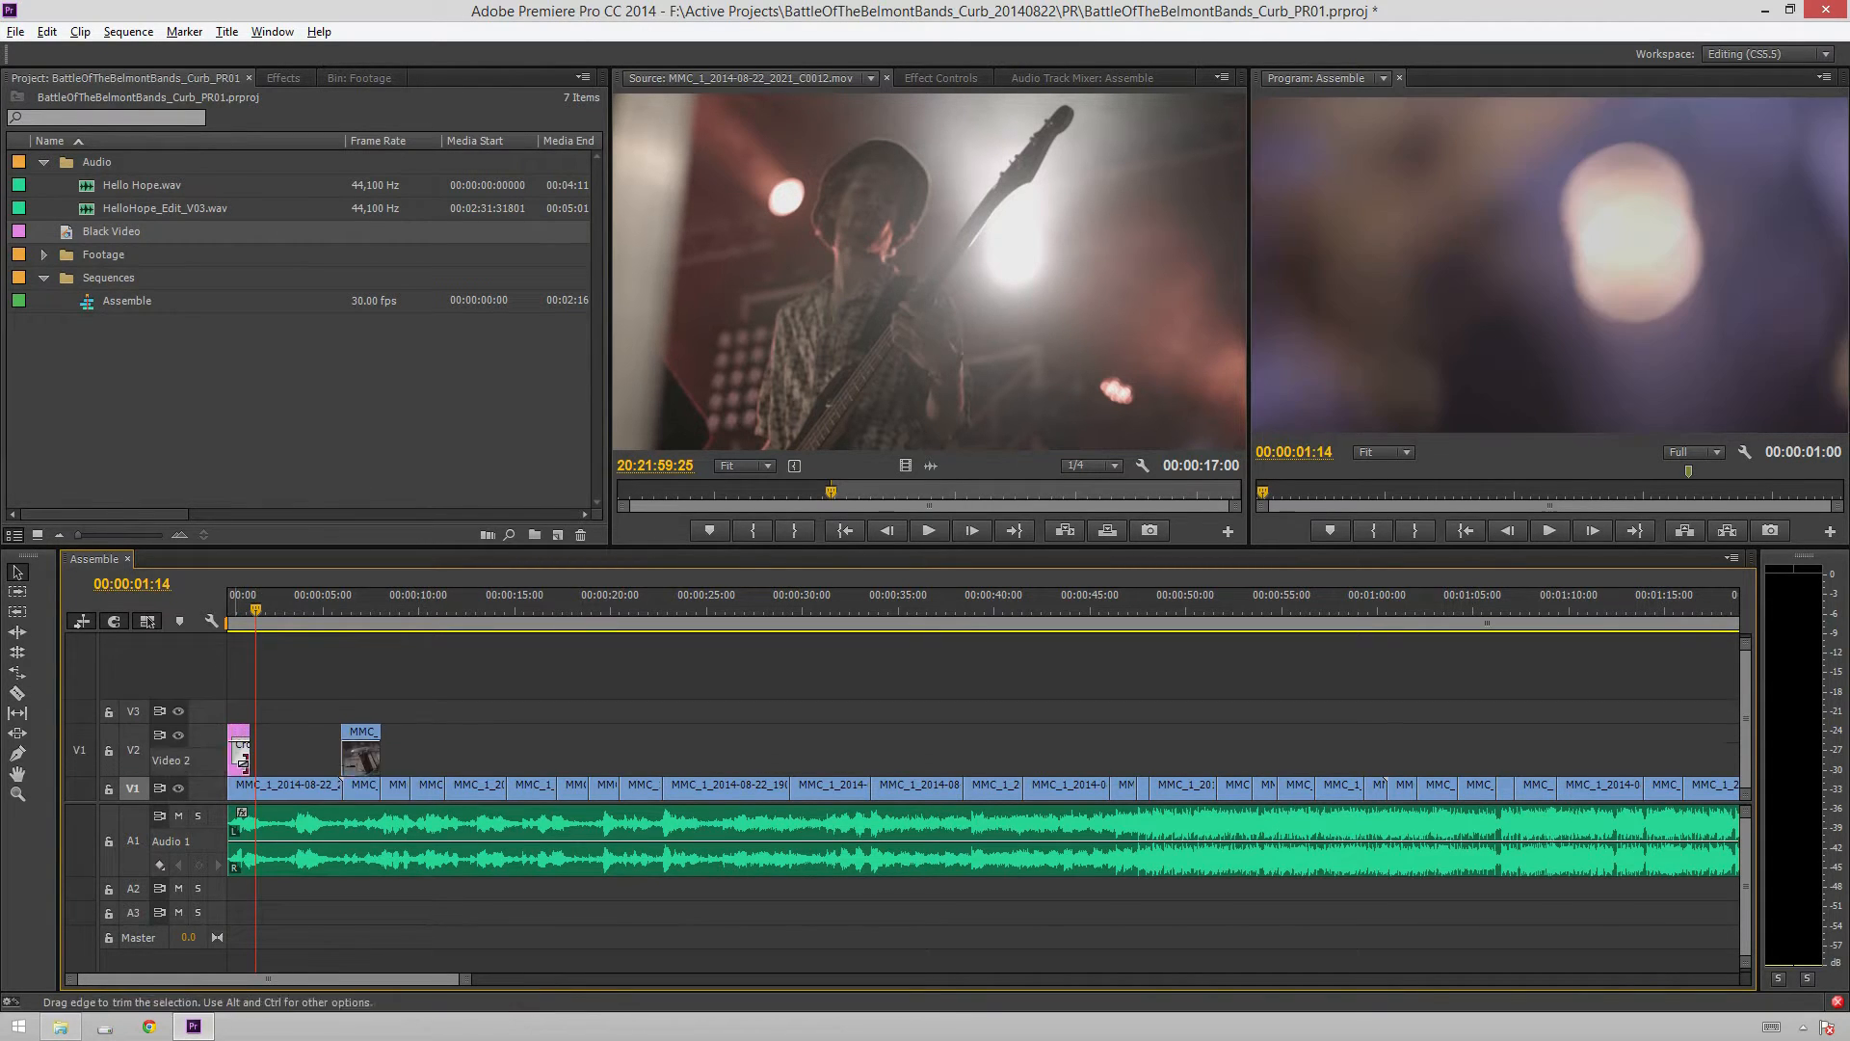
pyautogui.scroll(1, 249, 757)
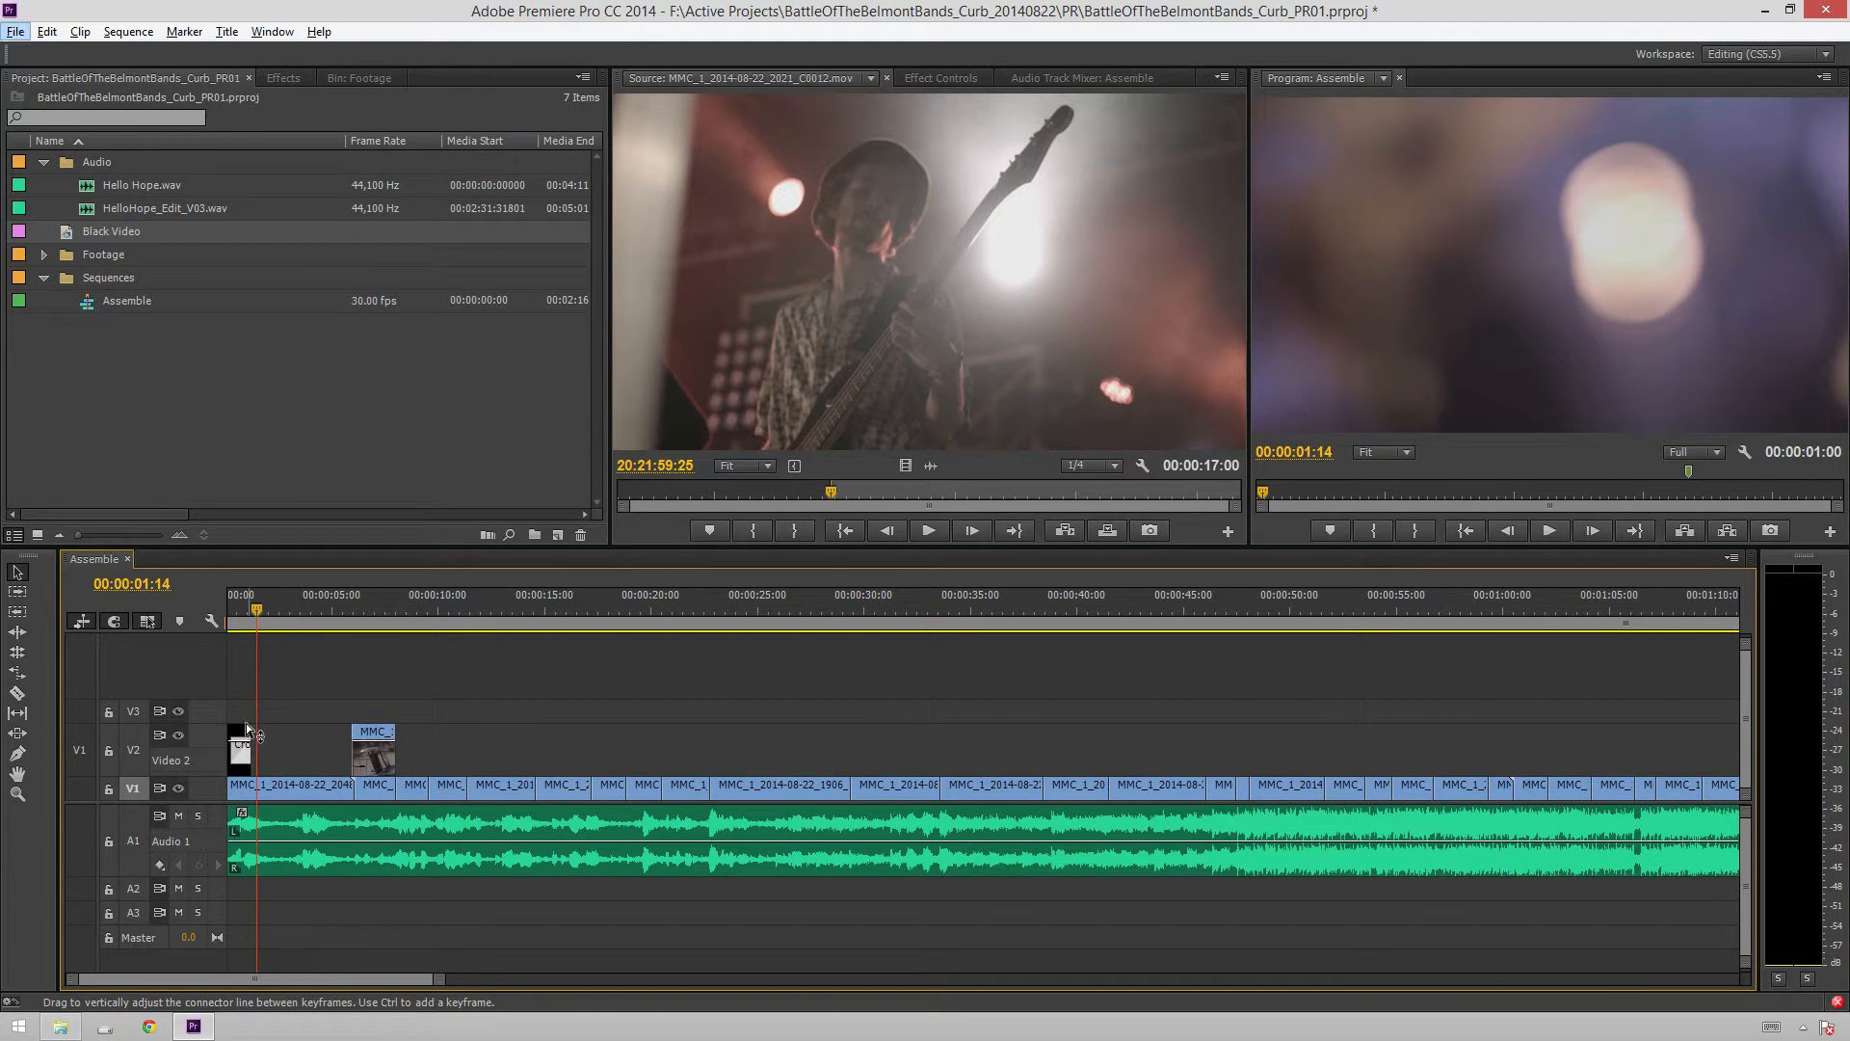
pyautogui.click(250, 738)
pyautogui.moveTo(249, 735)
pyautogui.mouseDown()
pyautogui.moveTo(273, 734)
pyautogui.moveTo(258, 734)
pyautogui.mouseUp()
# Collapse track V2 and play the sequence from the start to review the dissolve out of black
pyautogui.press('Home')
pyautogui.doubleClick(153, 763)
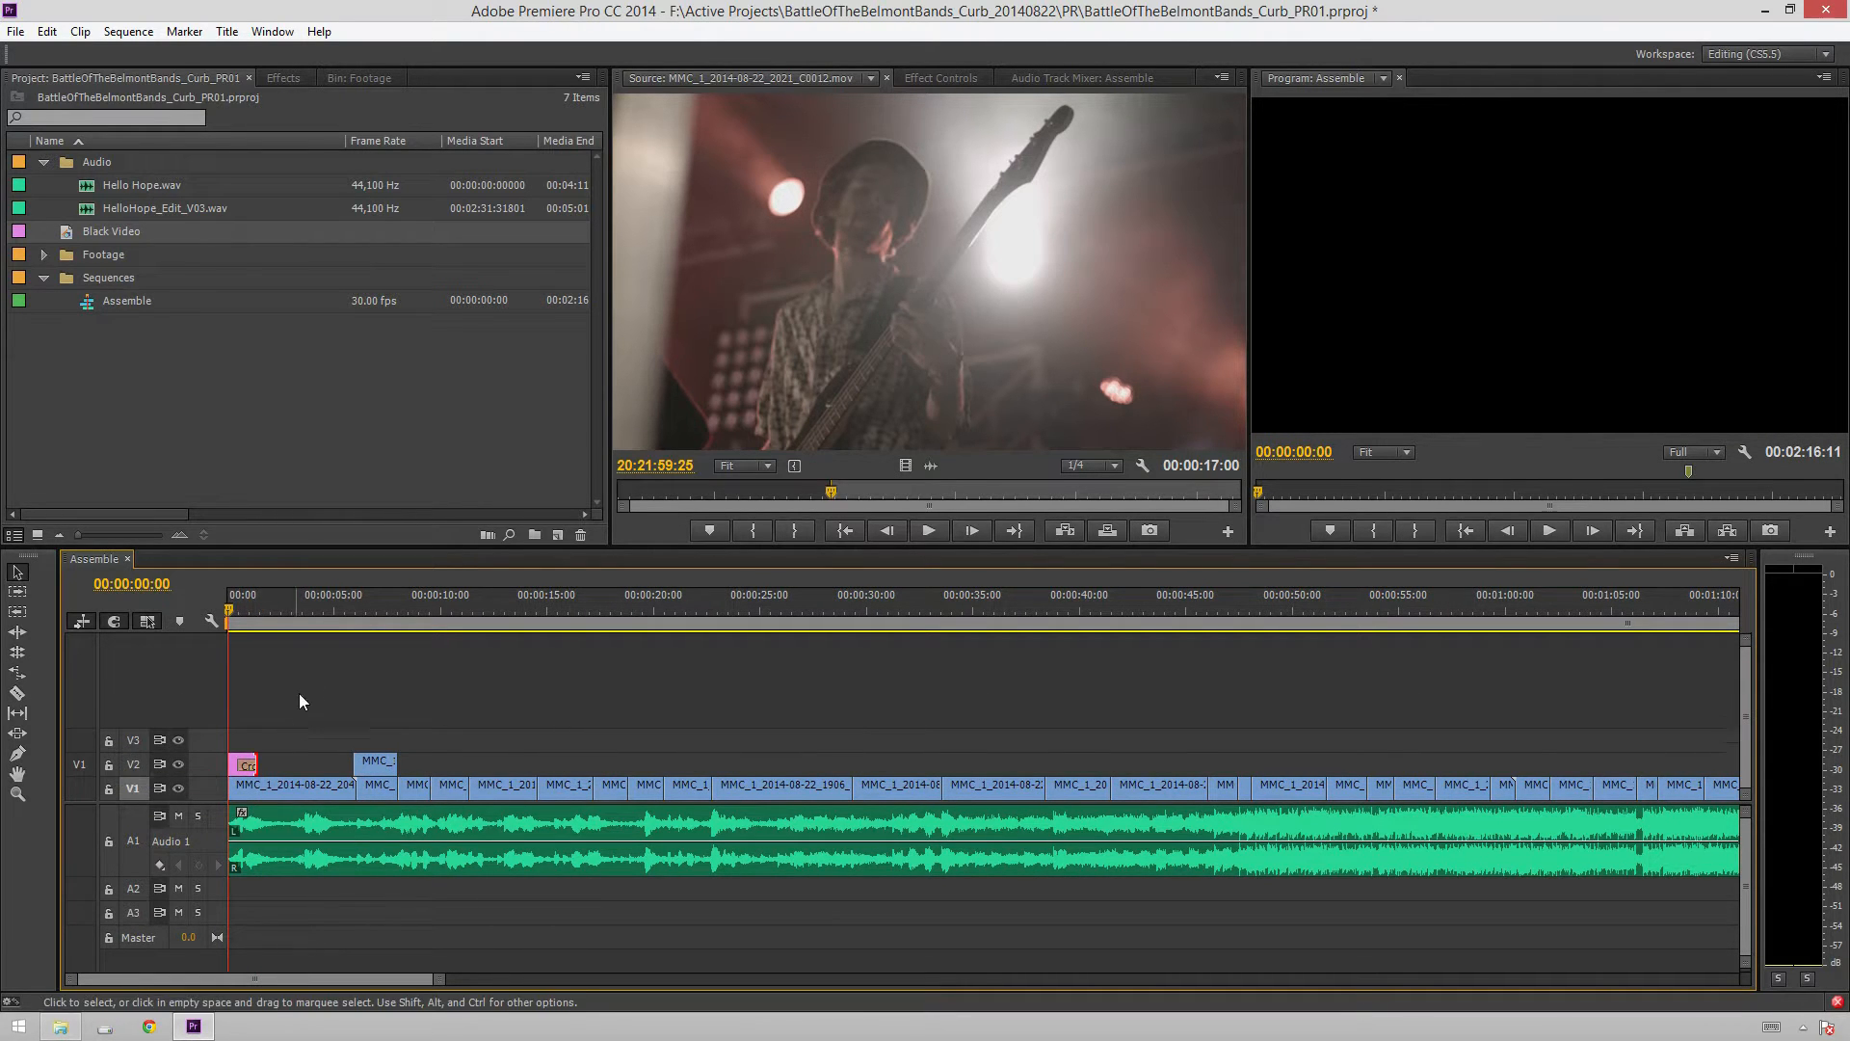
pyautogui.press('space')
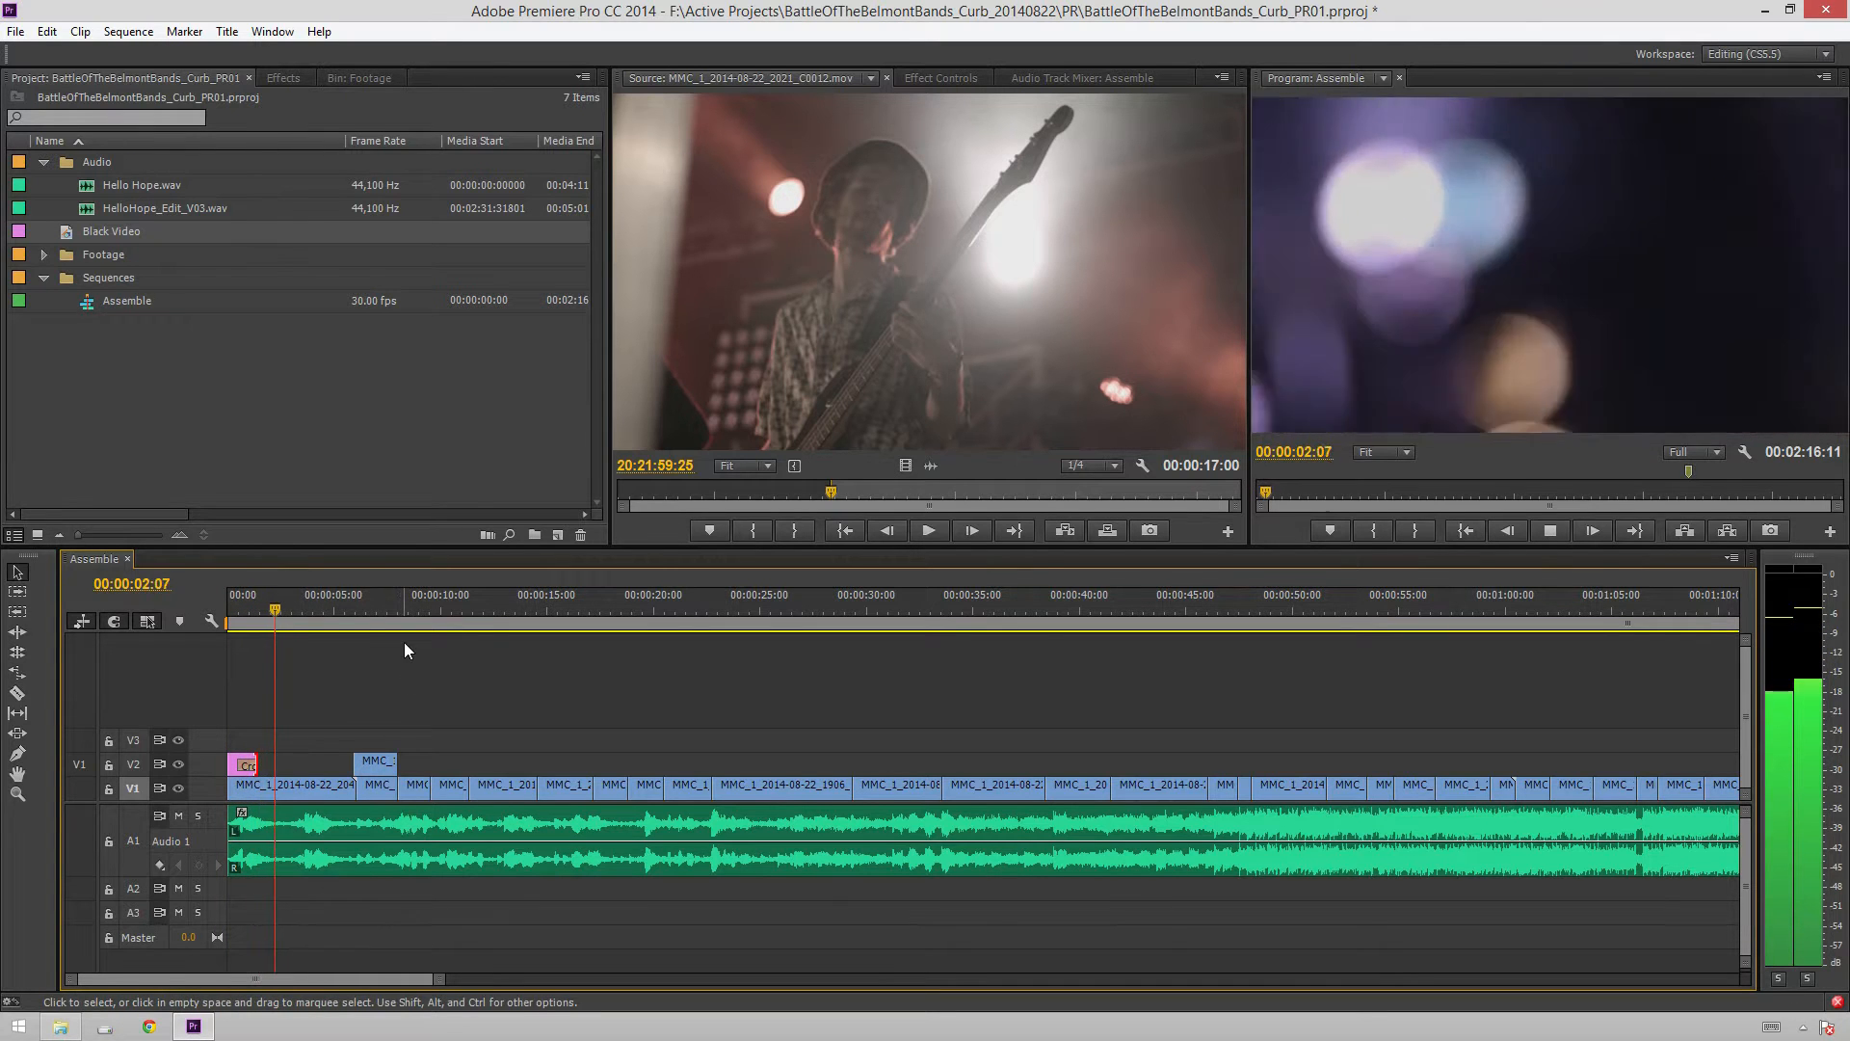
pyautogui.press('space')
# Remove the Cross Dissolve from the Black Video clip and extend the clip to about 2.5 seconds
pyautogui.scroll(4, 262, 712)
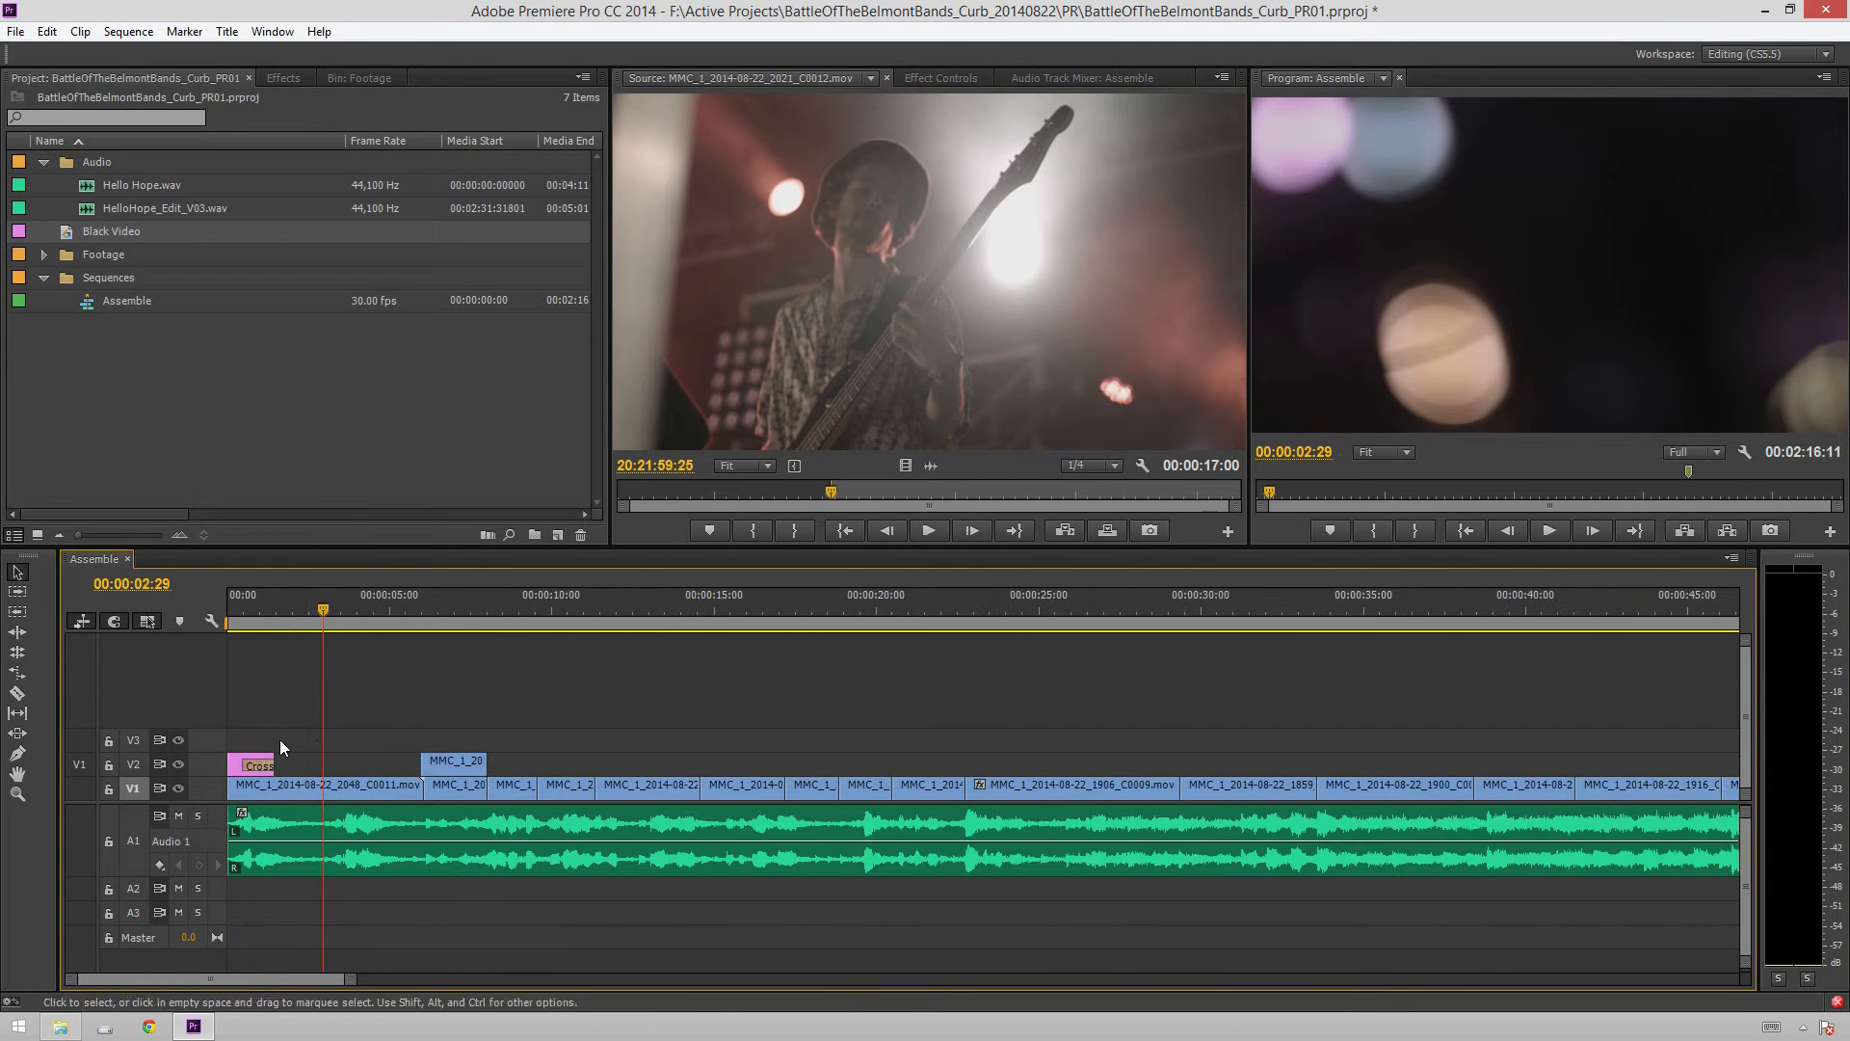
pyautogui.press('\\')
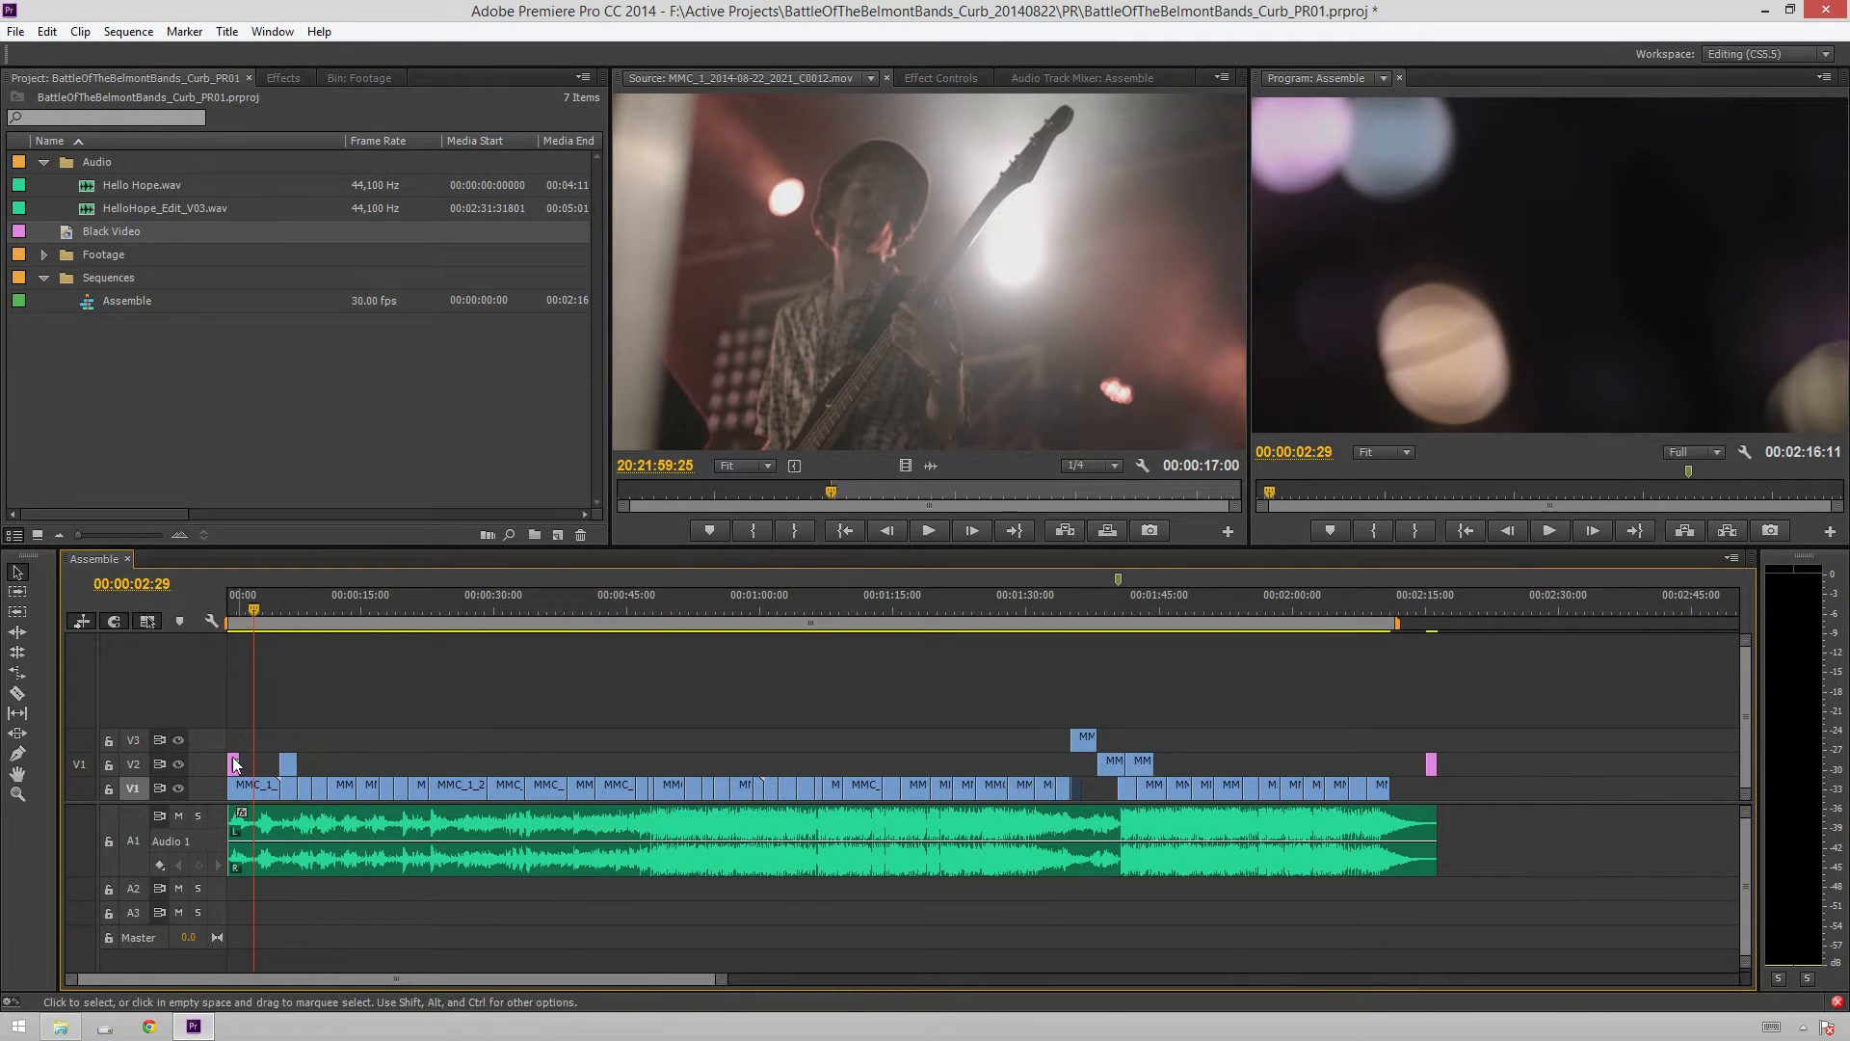
pyautogui.press('\\')
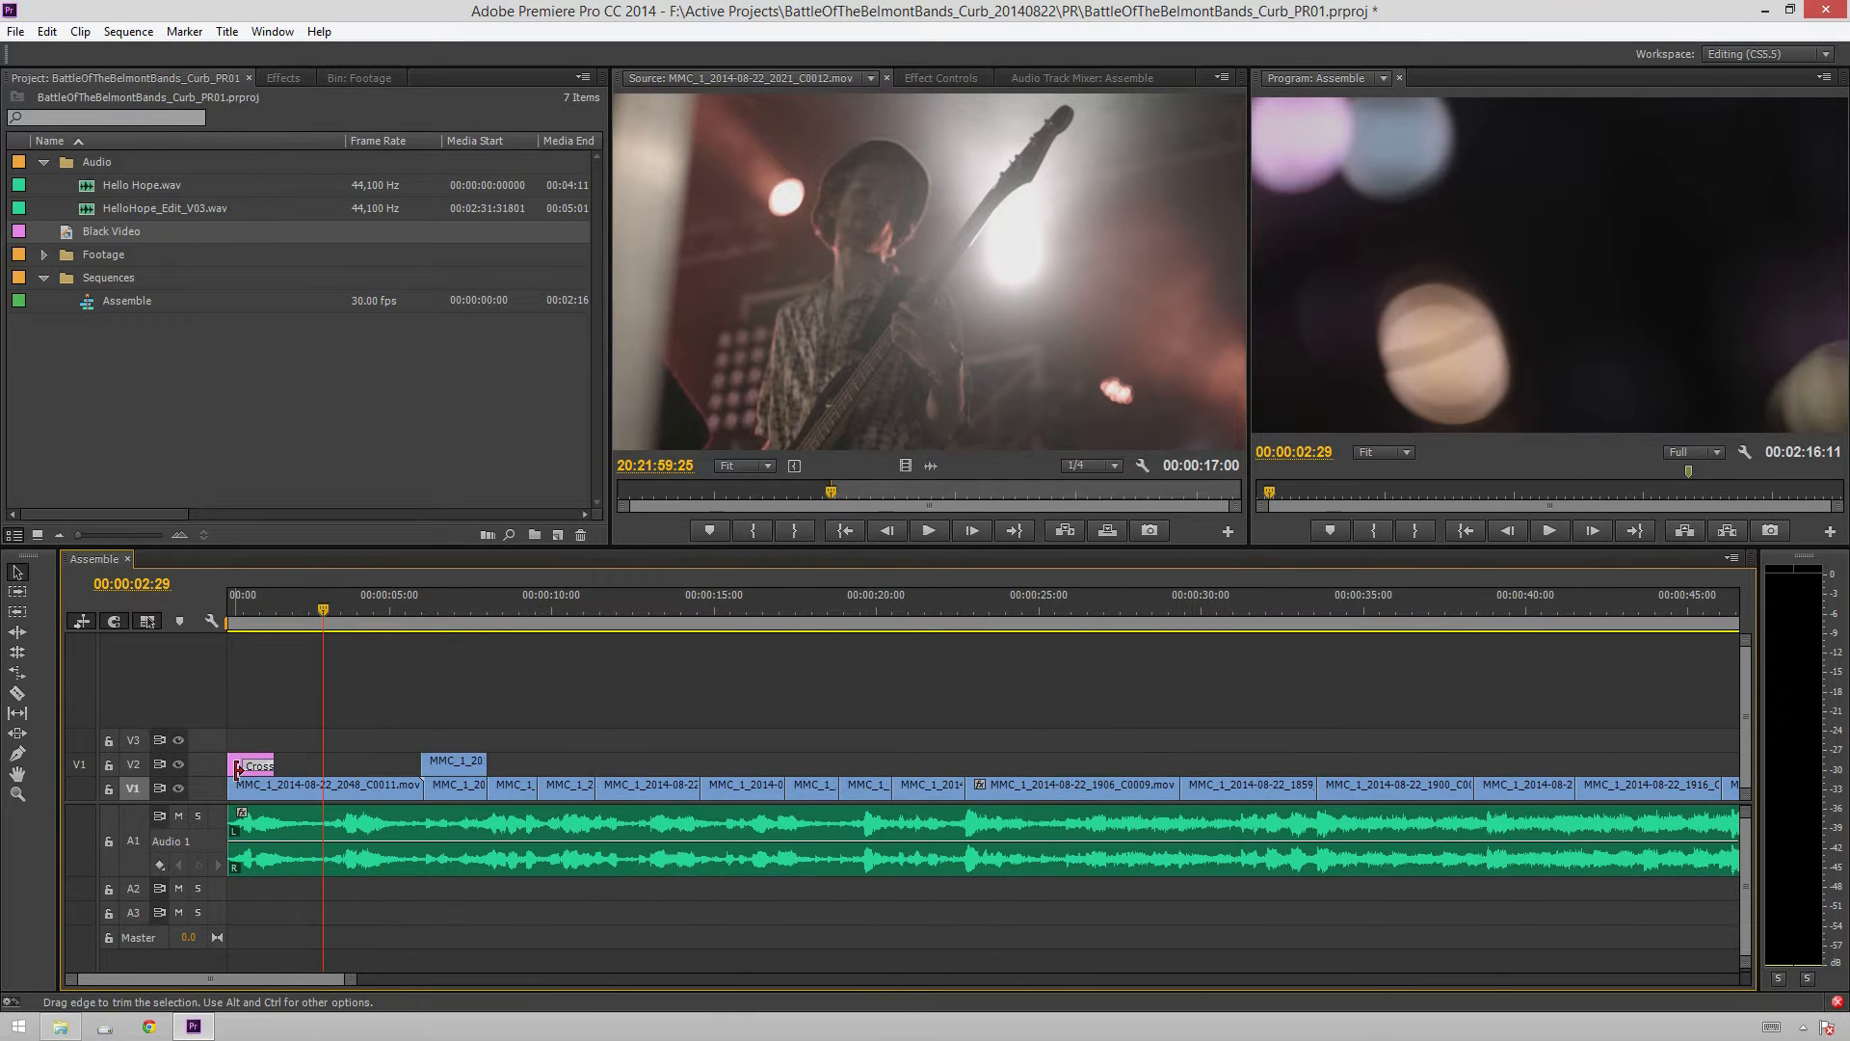
pyautogui.moveTo(272, 767); pyautogui.dragTo(310, 767)
# Enlarge track V2 and add two opacity keyframes to the Black Video clip
pyautogui.moveTo(171, 759); pyautogui.dragTo(218, 720)
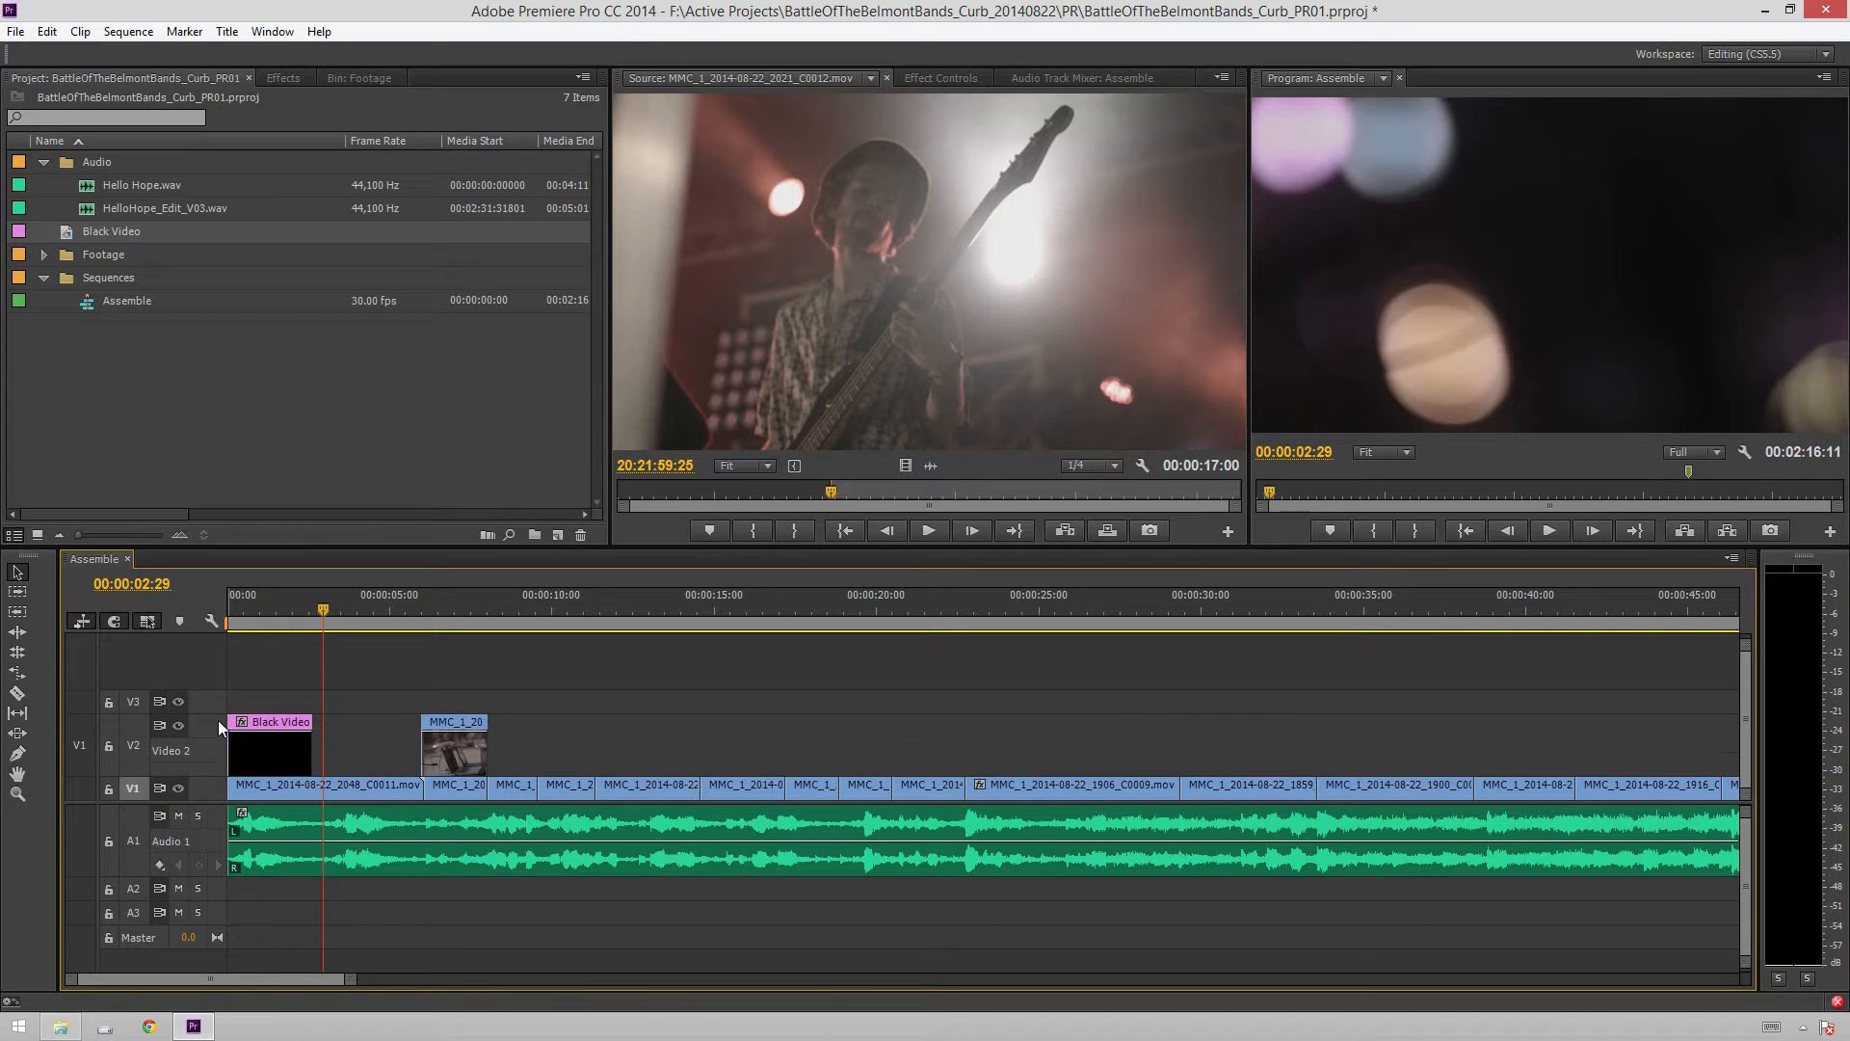
pyautogui.click(269, 733)
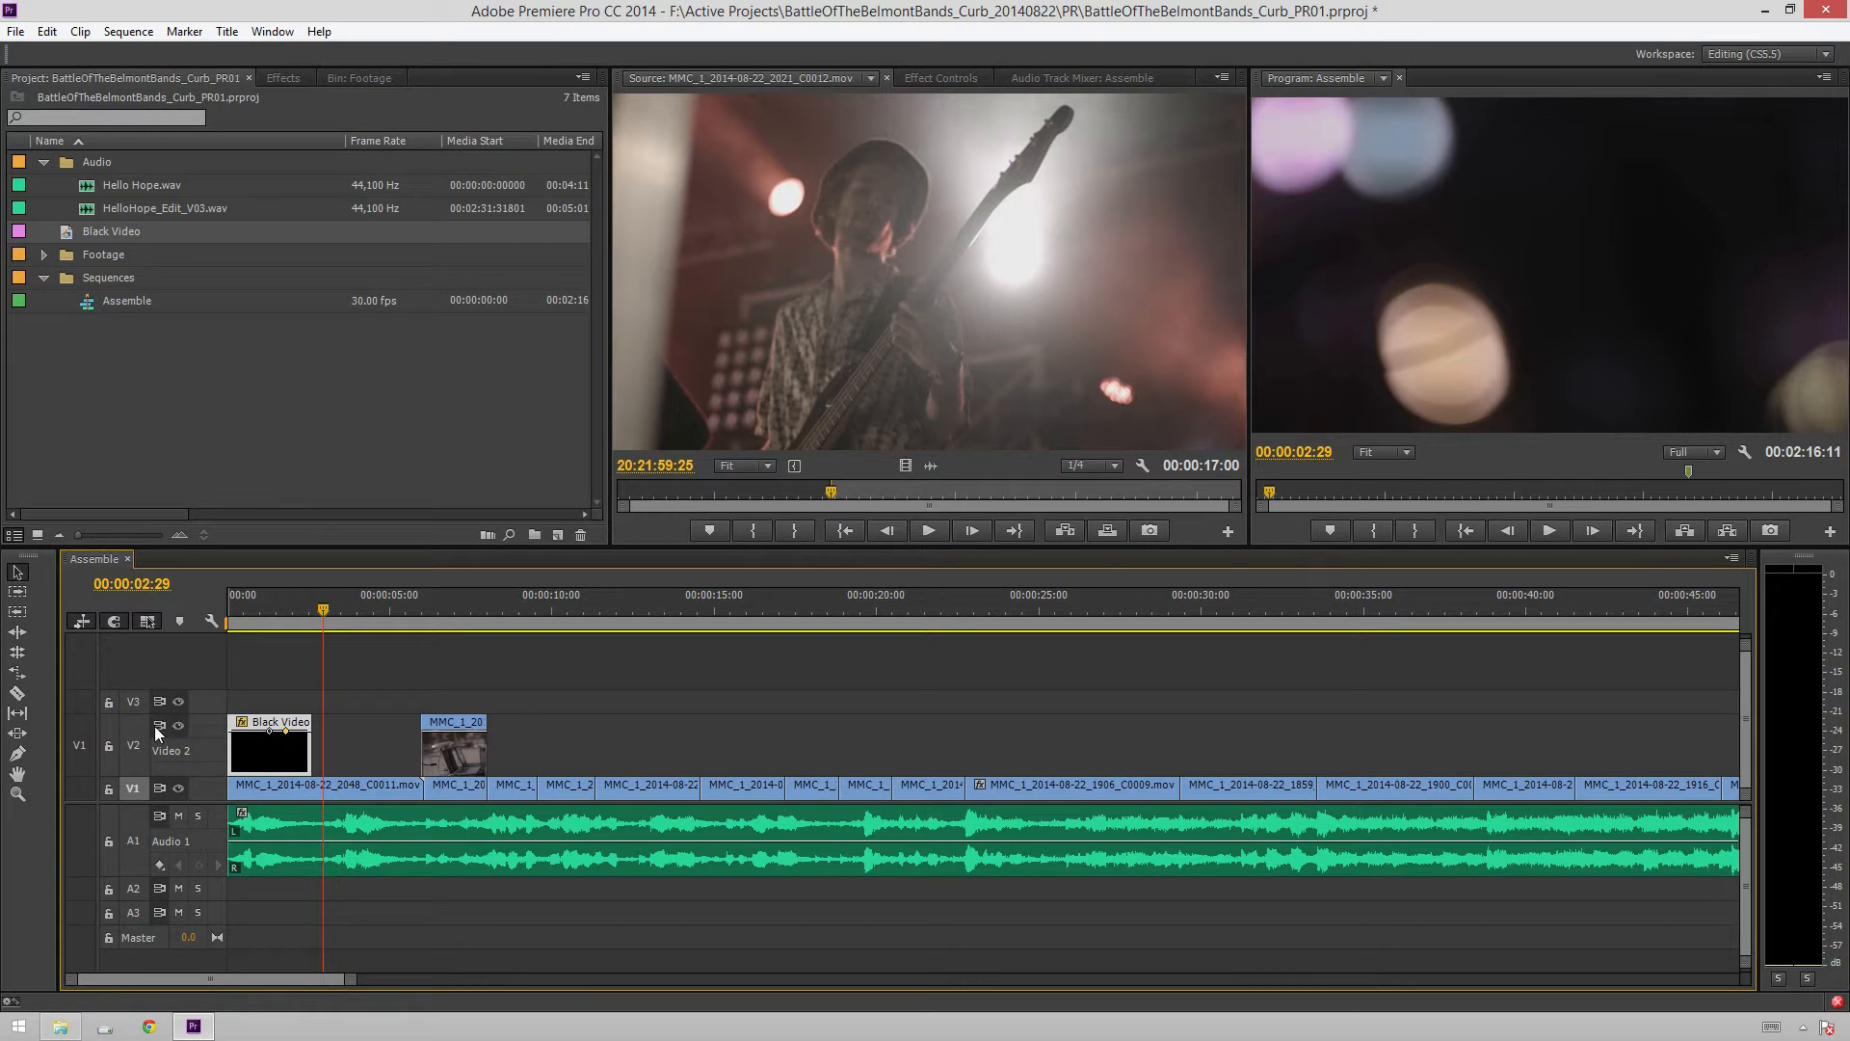
pyautogui.rightClick(195, 740)
pyautogui.click(181, 753)
pyautogui.rightClick(195, 746)
pyautogui.click(204, 723)
pyautogui.rightClick(204, 724)
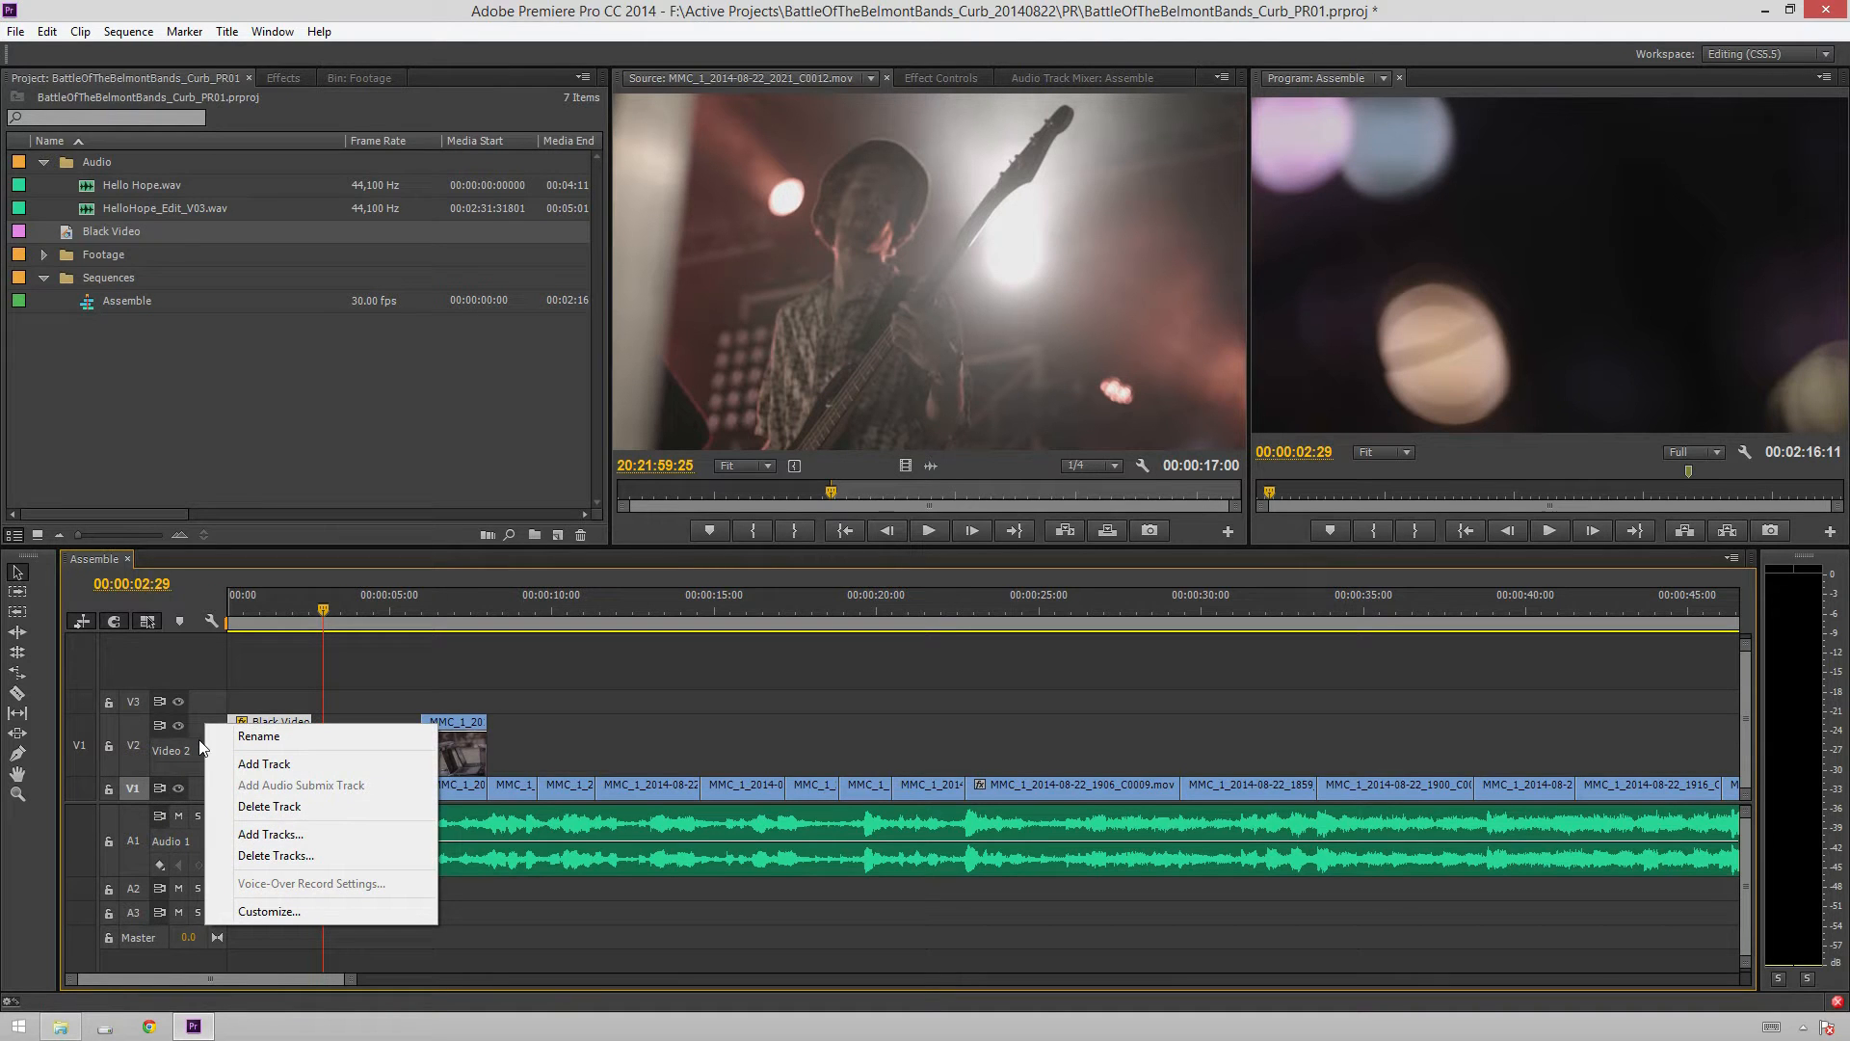
pyautogui.click(193, 750)
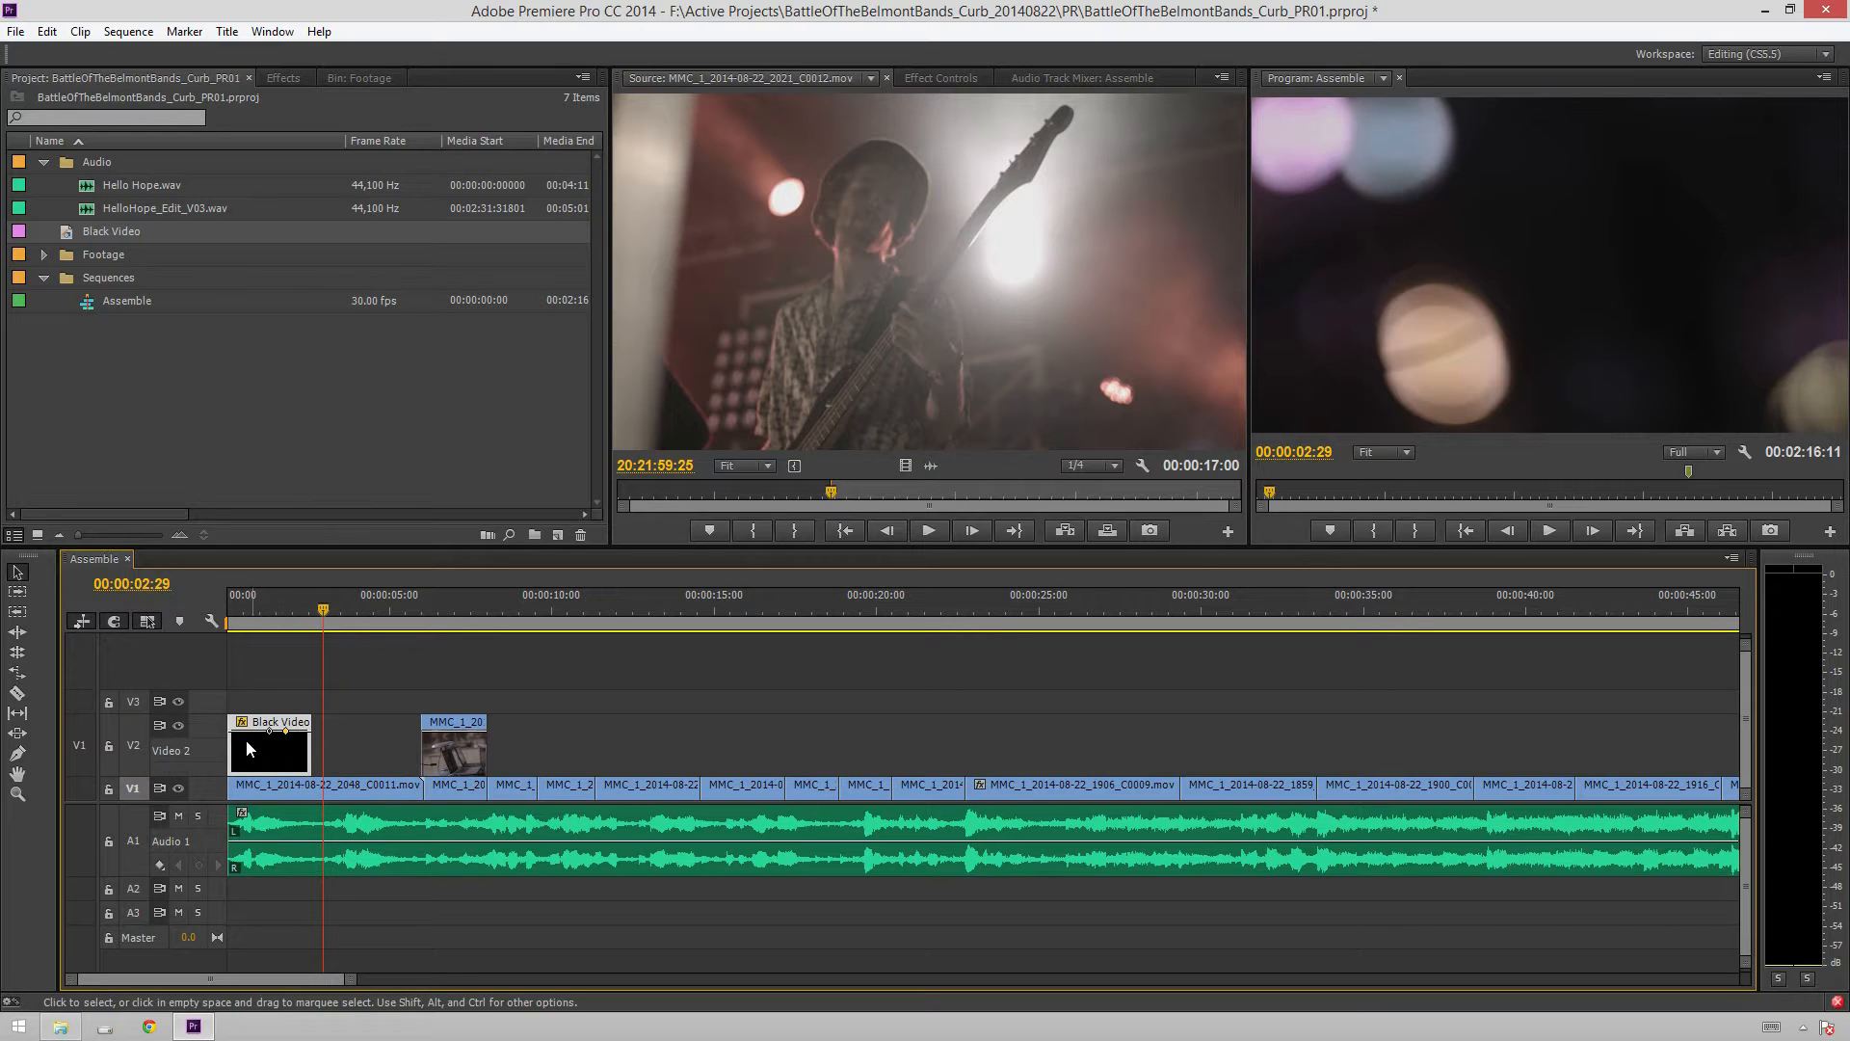
pyautogui.rightClick(209, 786)
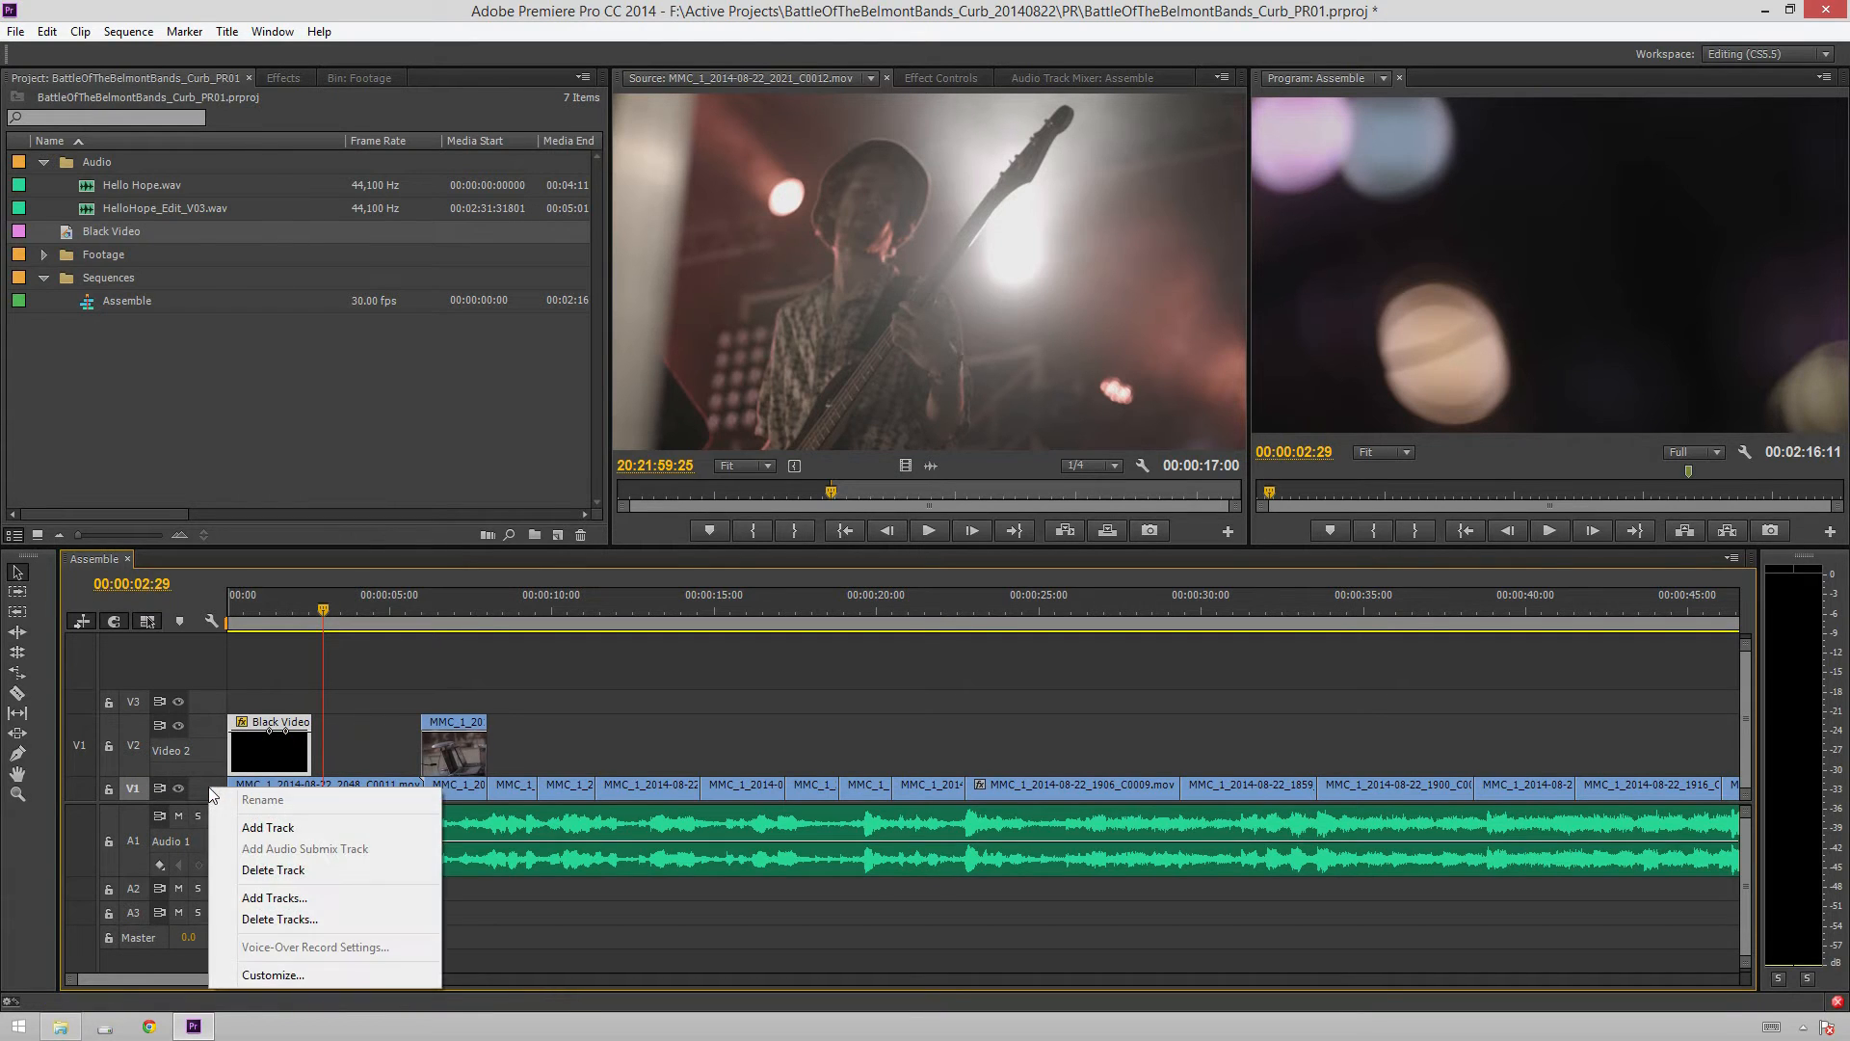
pyautogui.click(287, 973)
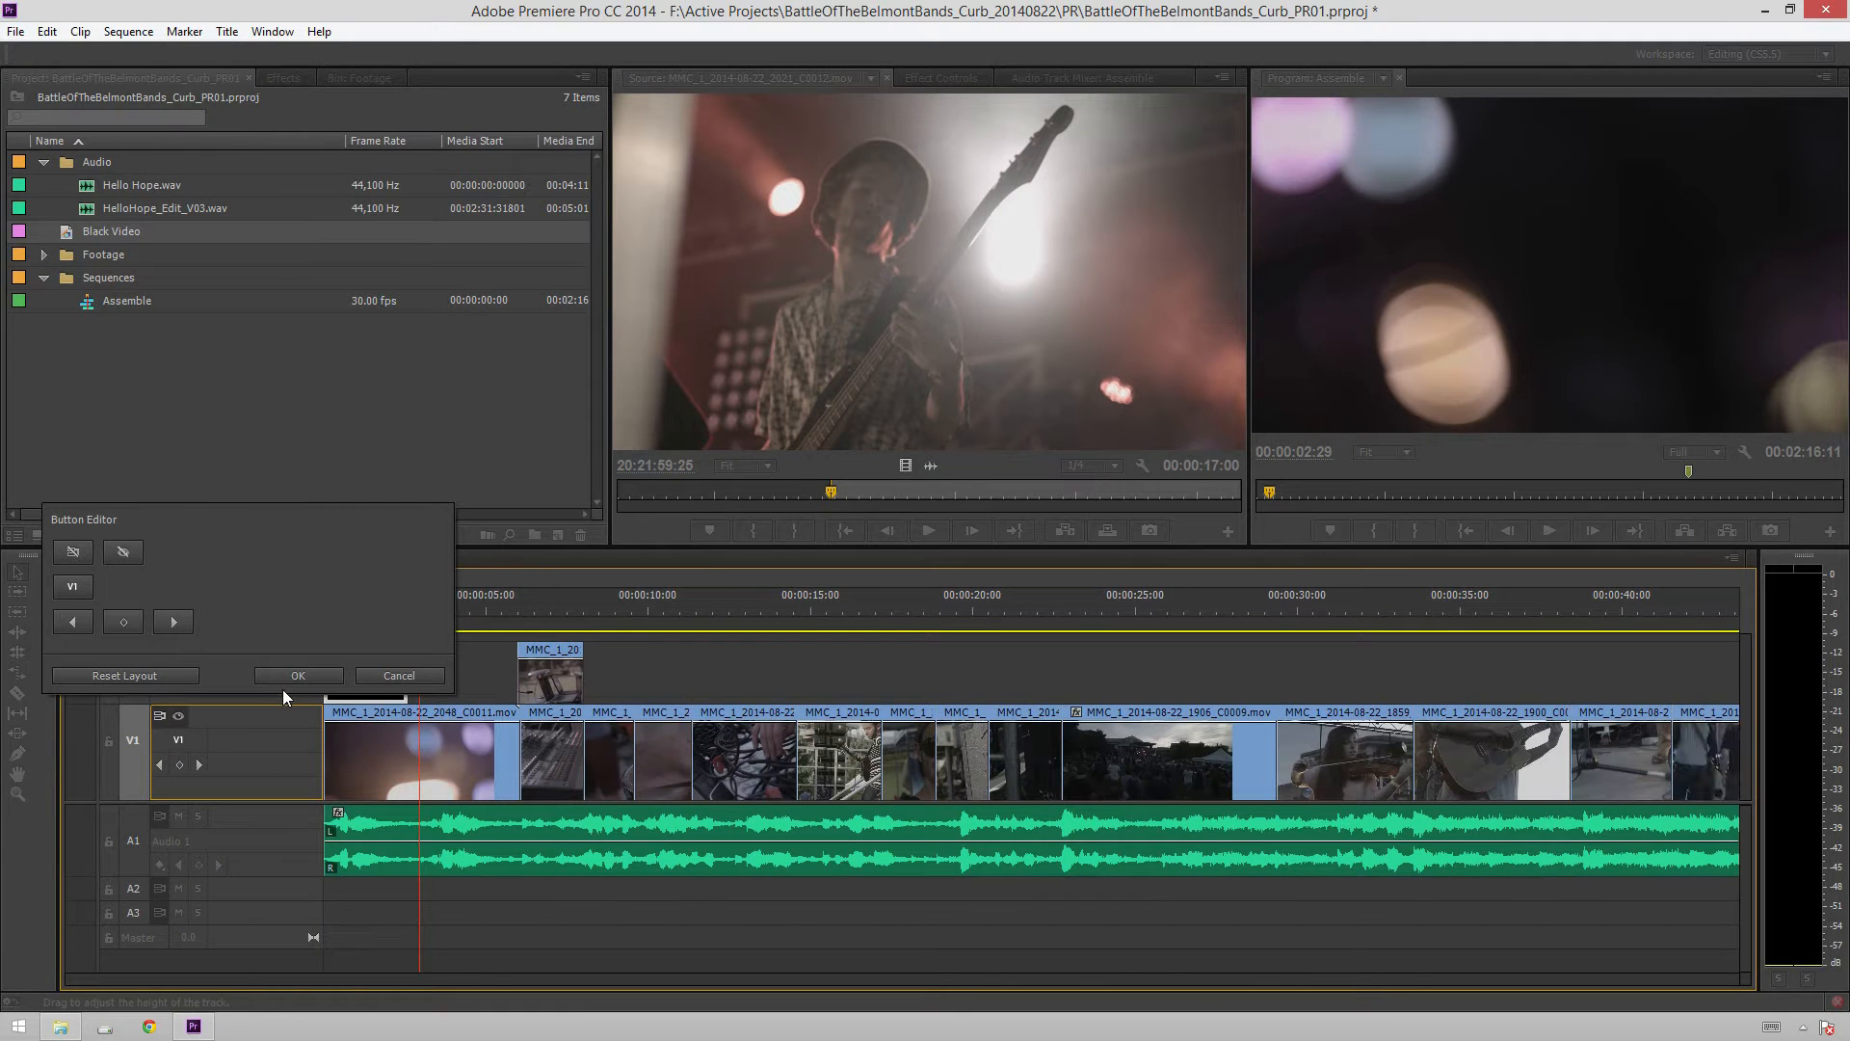
pyautogui.click(382, 674)
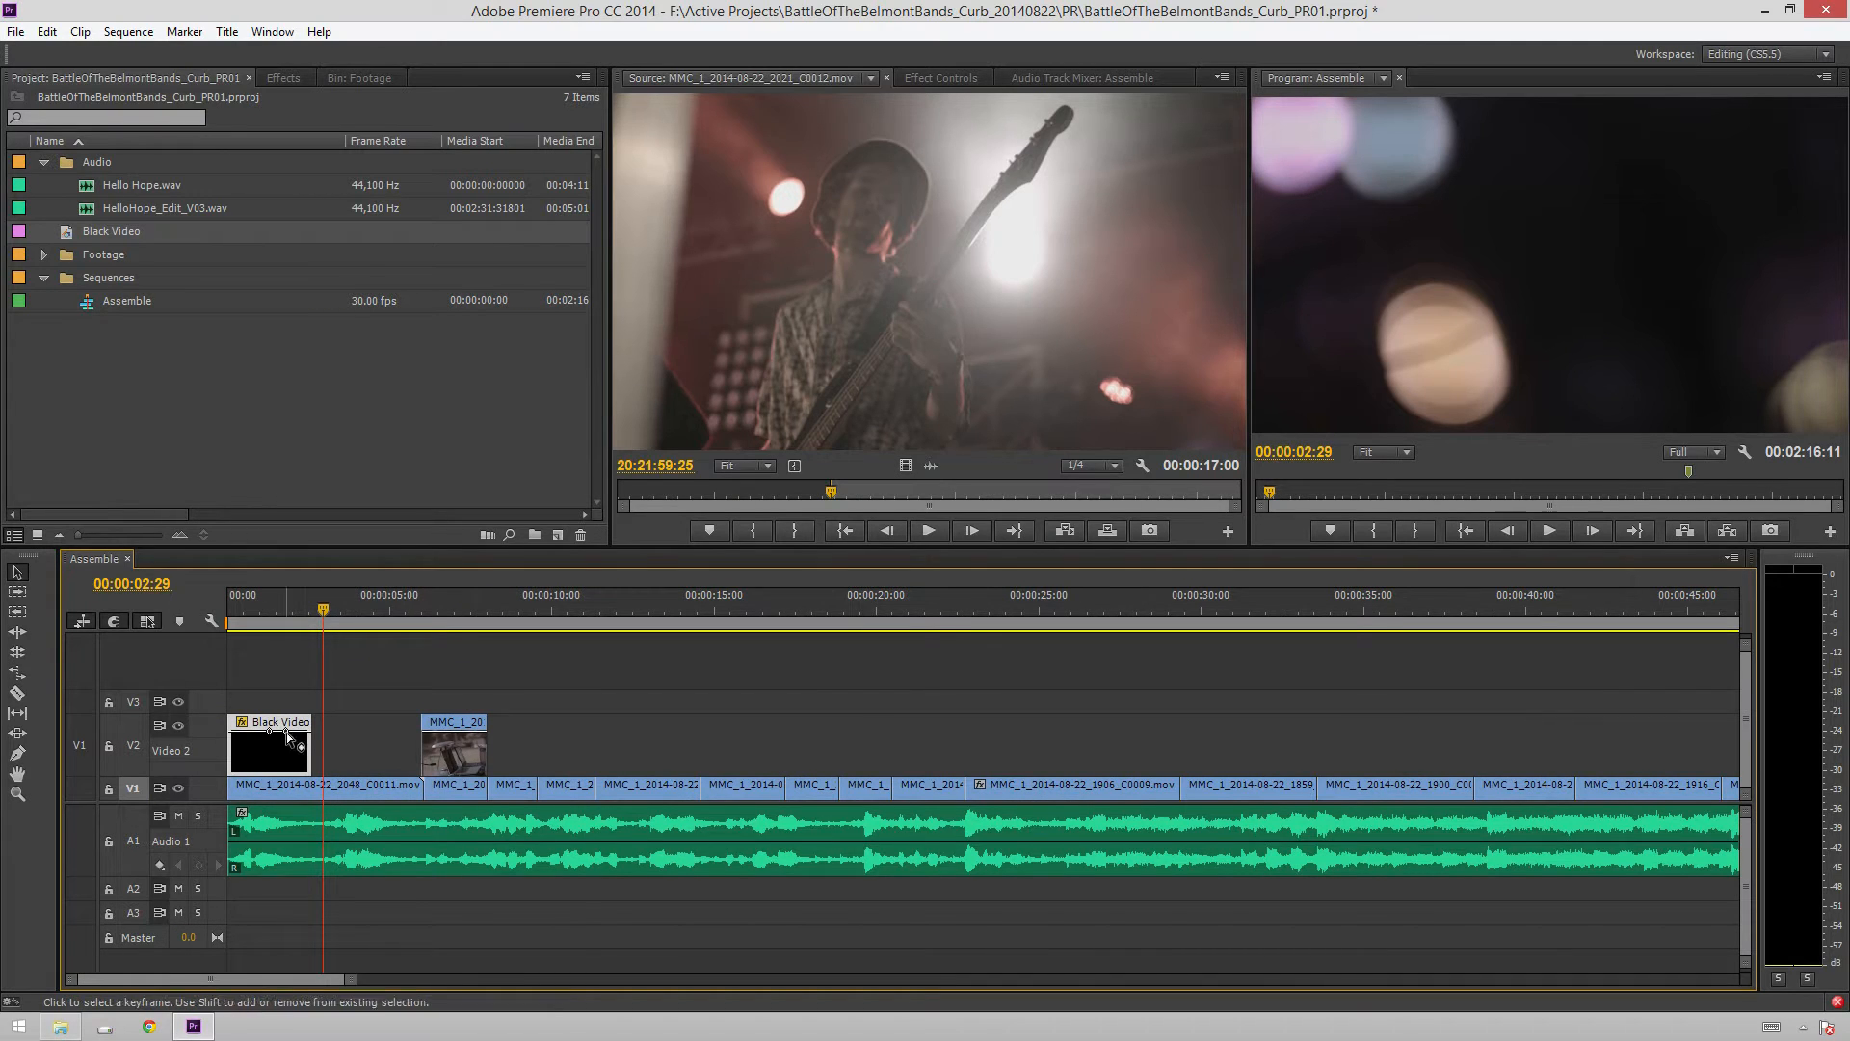
# Shape an eased opacity fade on the Black Video clip, from 100 at 00:00:01:02 down to the minimum near the clip's end, and preview it
pyautogui.moveTo(286, 732); pyautogui.dragTo(295, 768)
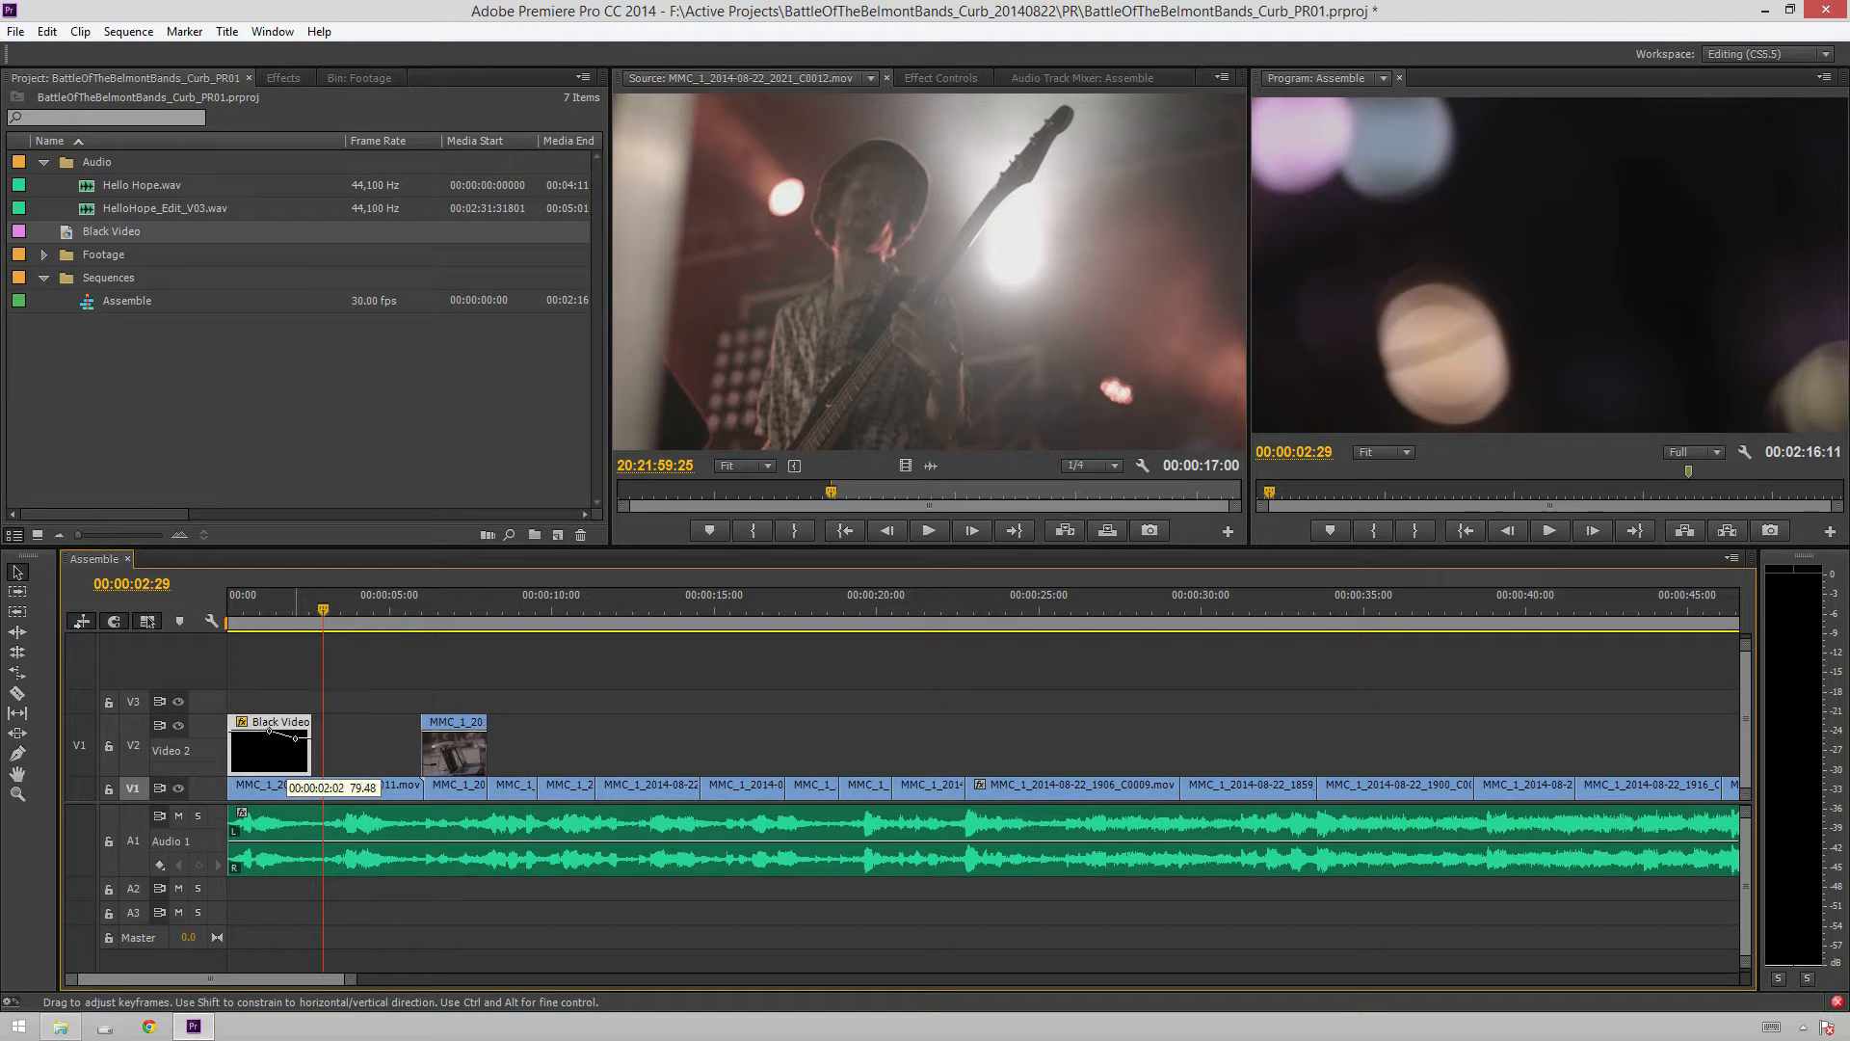
pyautogui.moveTo(295, 768); pyautogui.dragTo(276, 730)
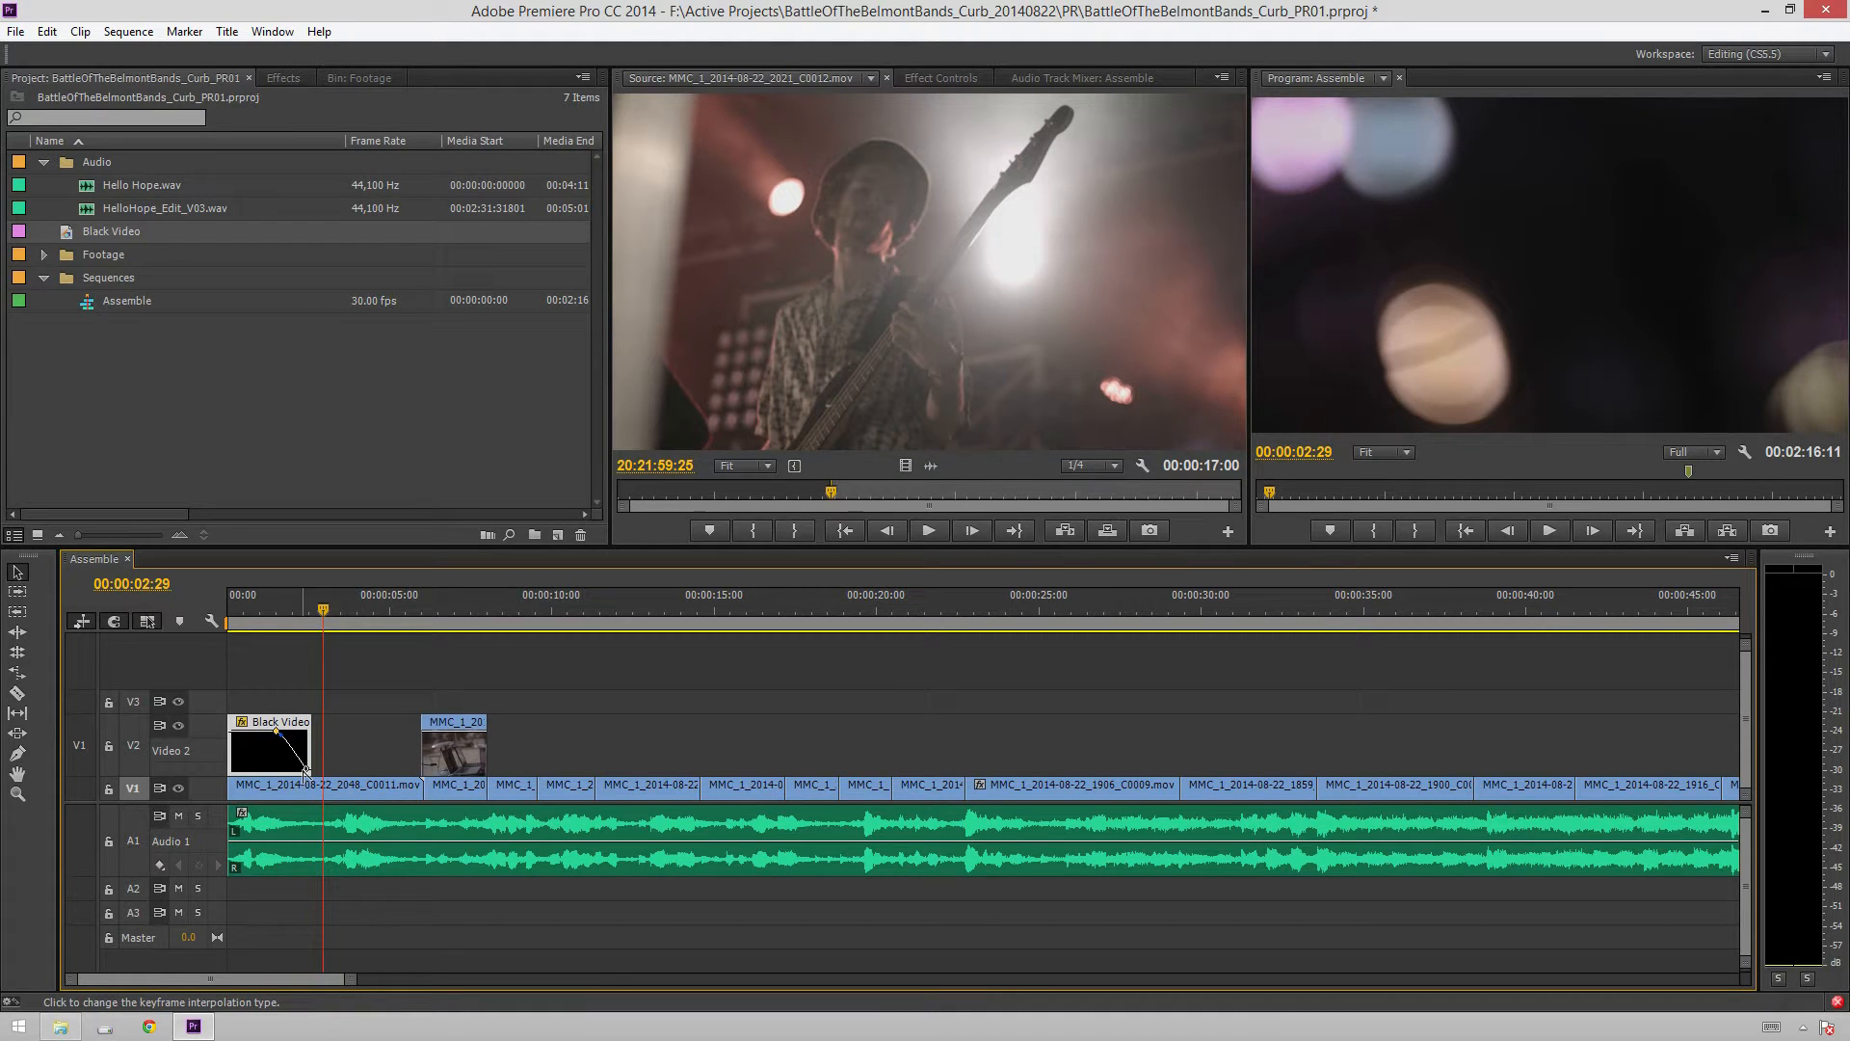
pyautogui.click(257, 605)
pyautogui.moveTo(252, 643); pyautogui.dragTo(251, 640)
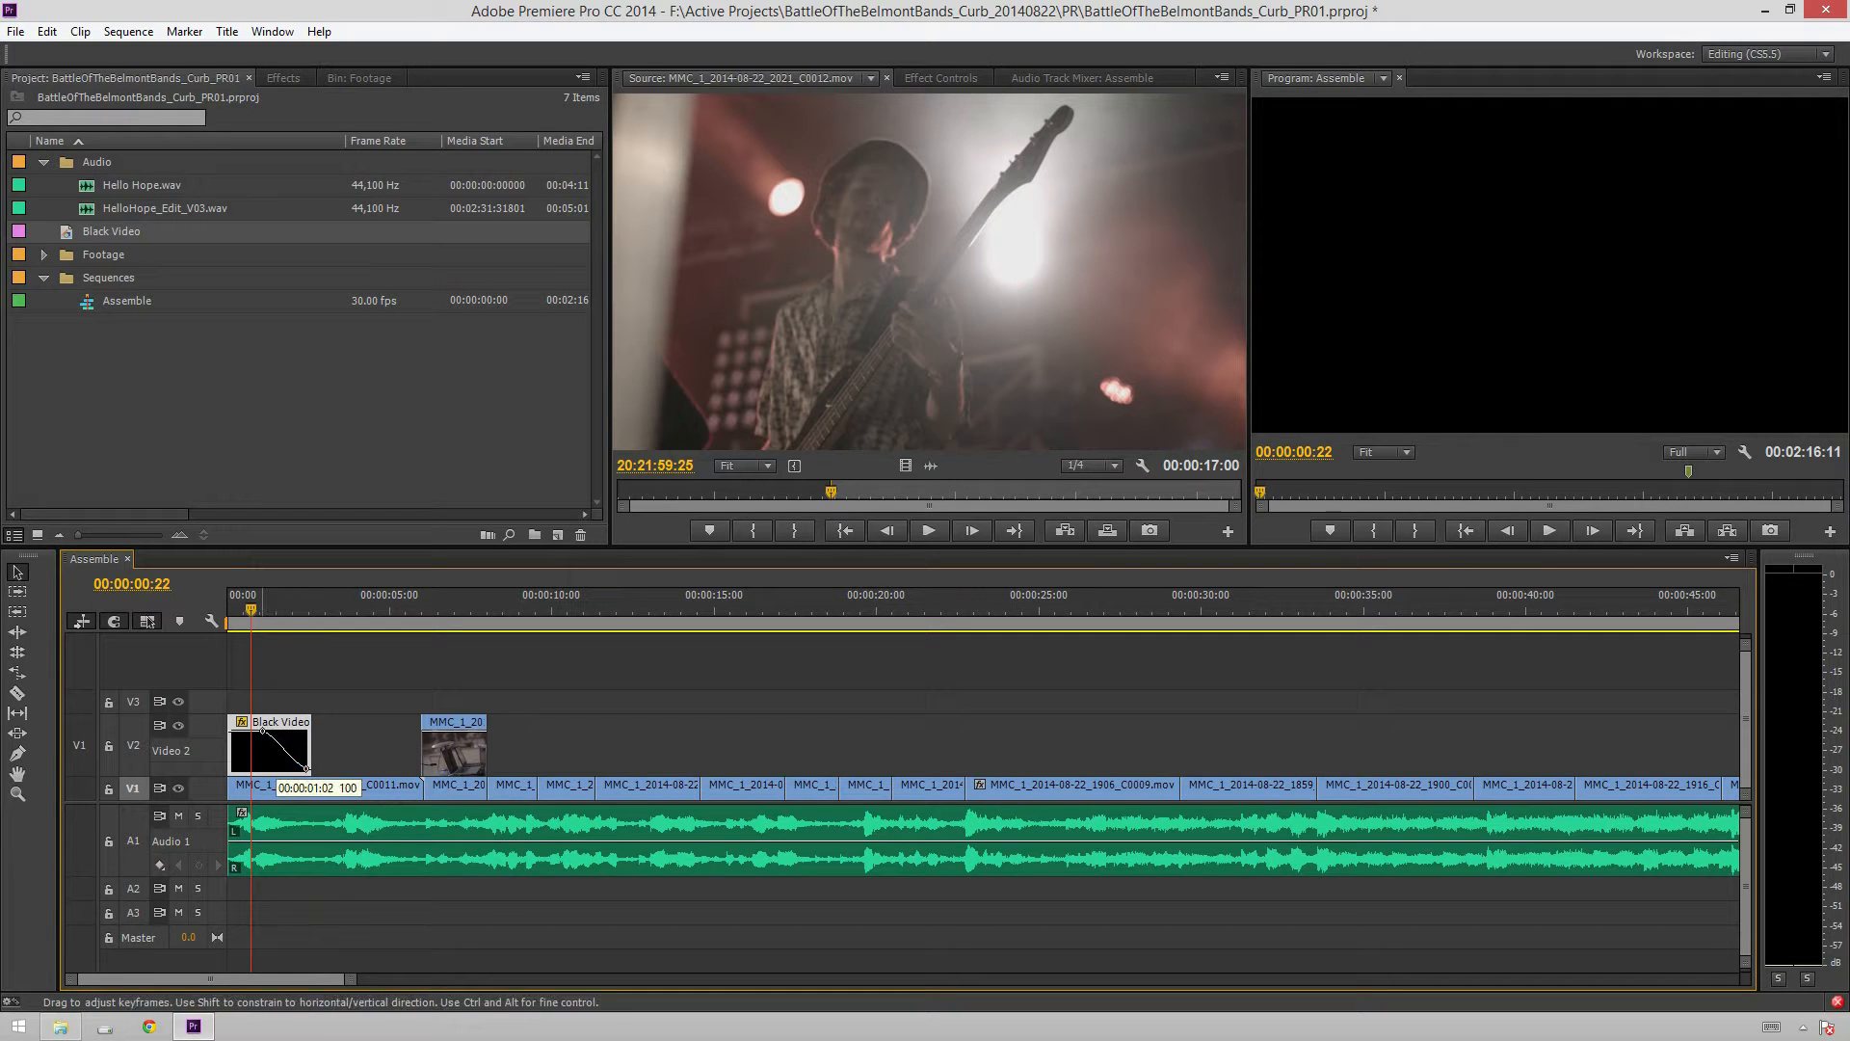
pyautogui.press('space')
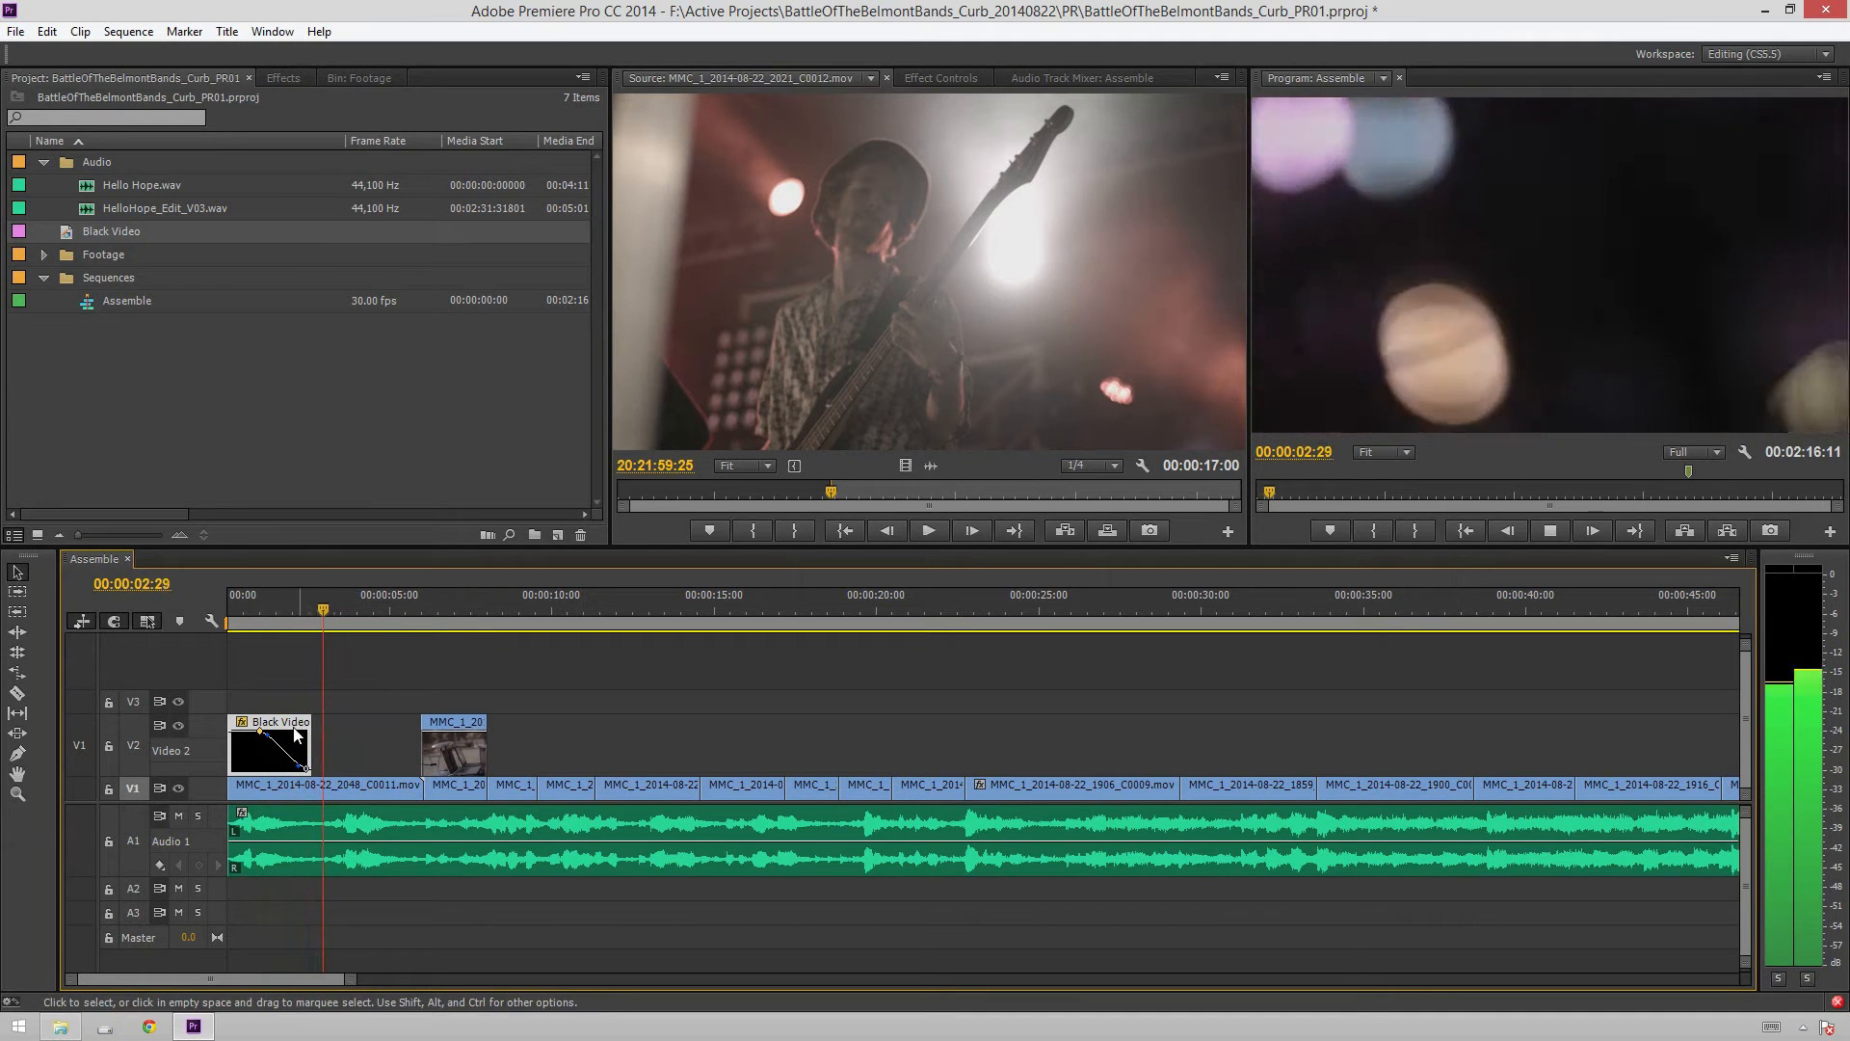
pyautogui.press('space')
# Shift the Black Video fade later, extending the clip to about 3.5 seconds from the sequence start, and preview it
pyautogui.moveTo(308, 747); pyautogui.dragTo(236, 758)
pyautogui.moveTo(249, 615); pyautogui.dragTo(141, 618)
pyautogui.press('space')
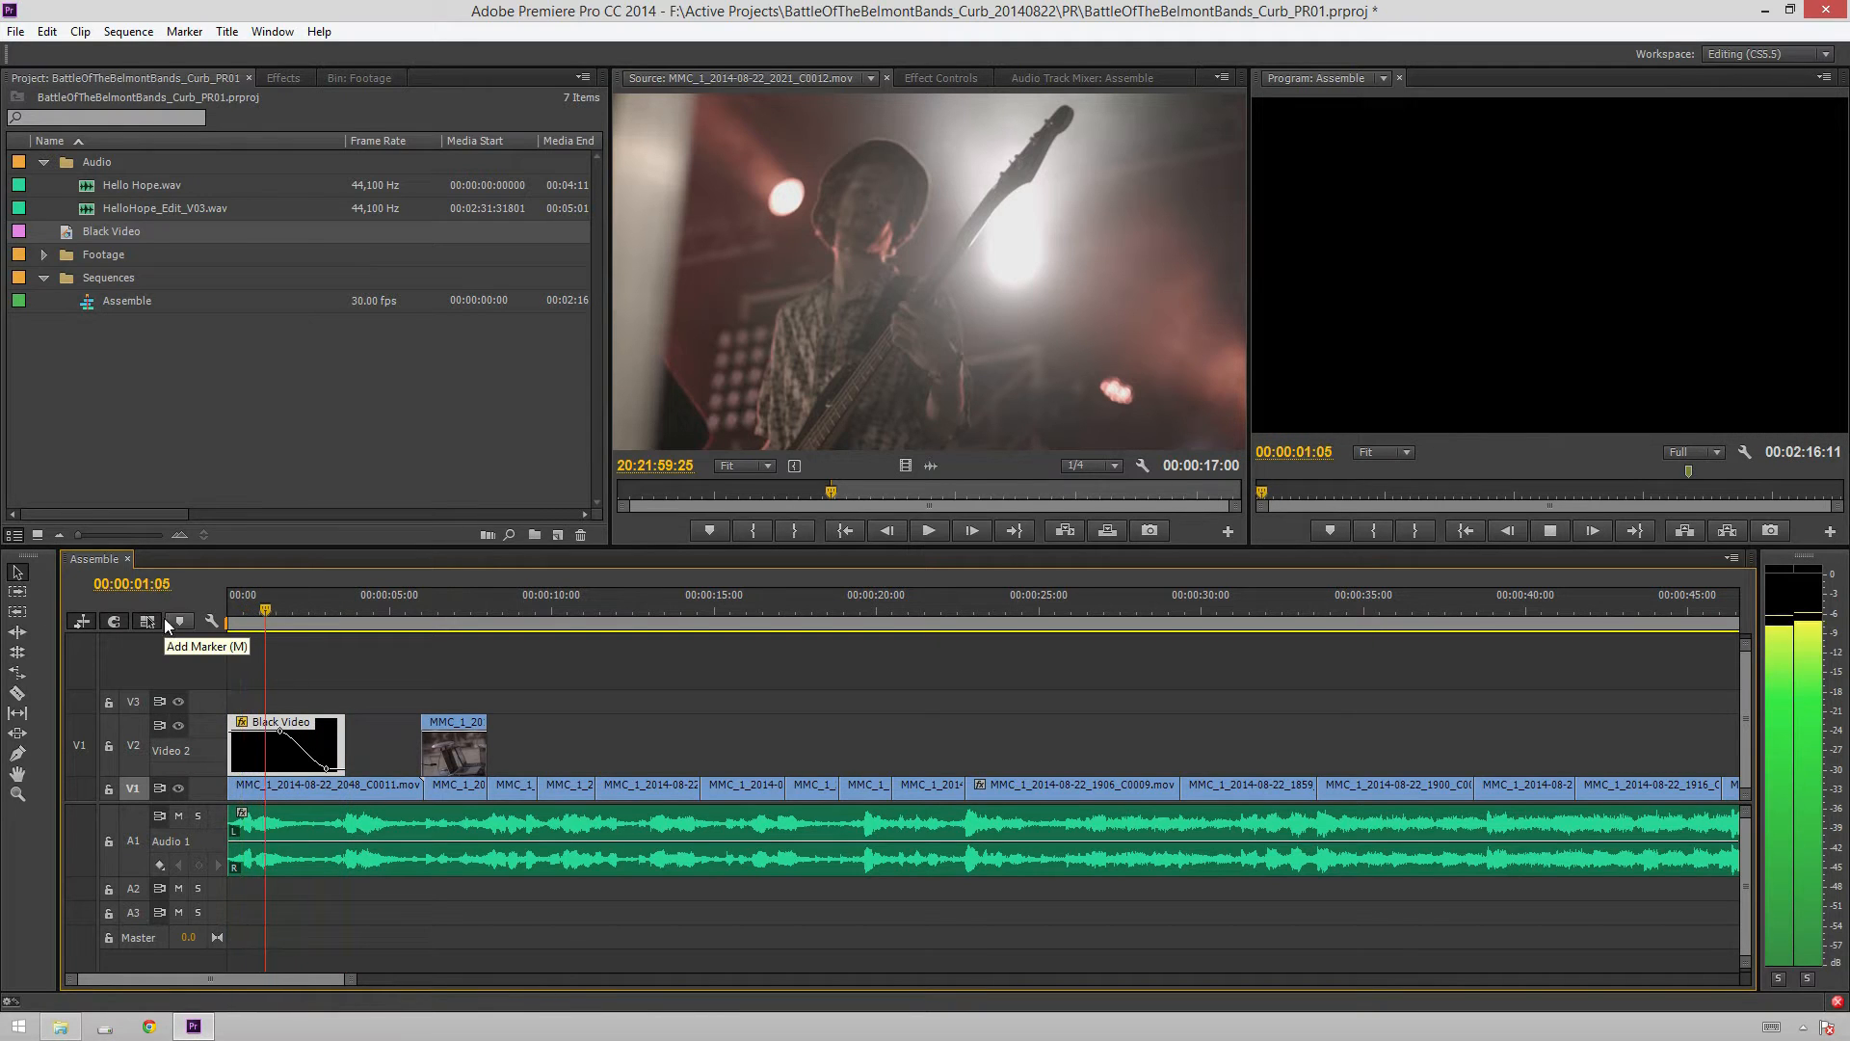
pyautogui.press('space')
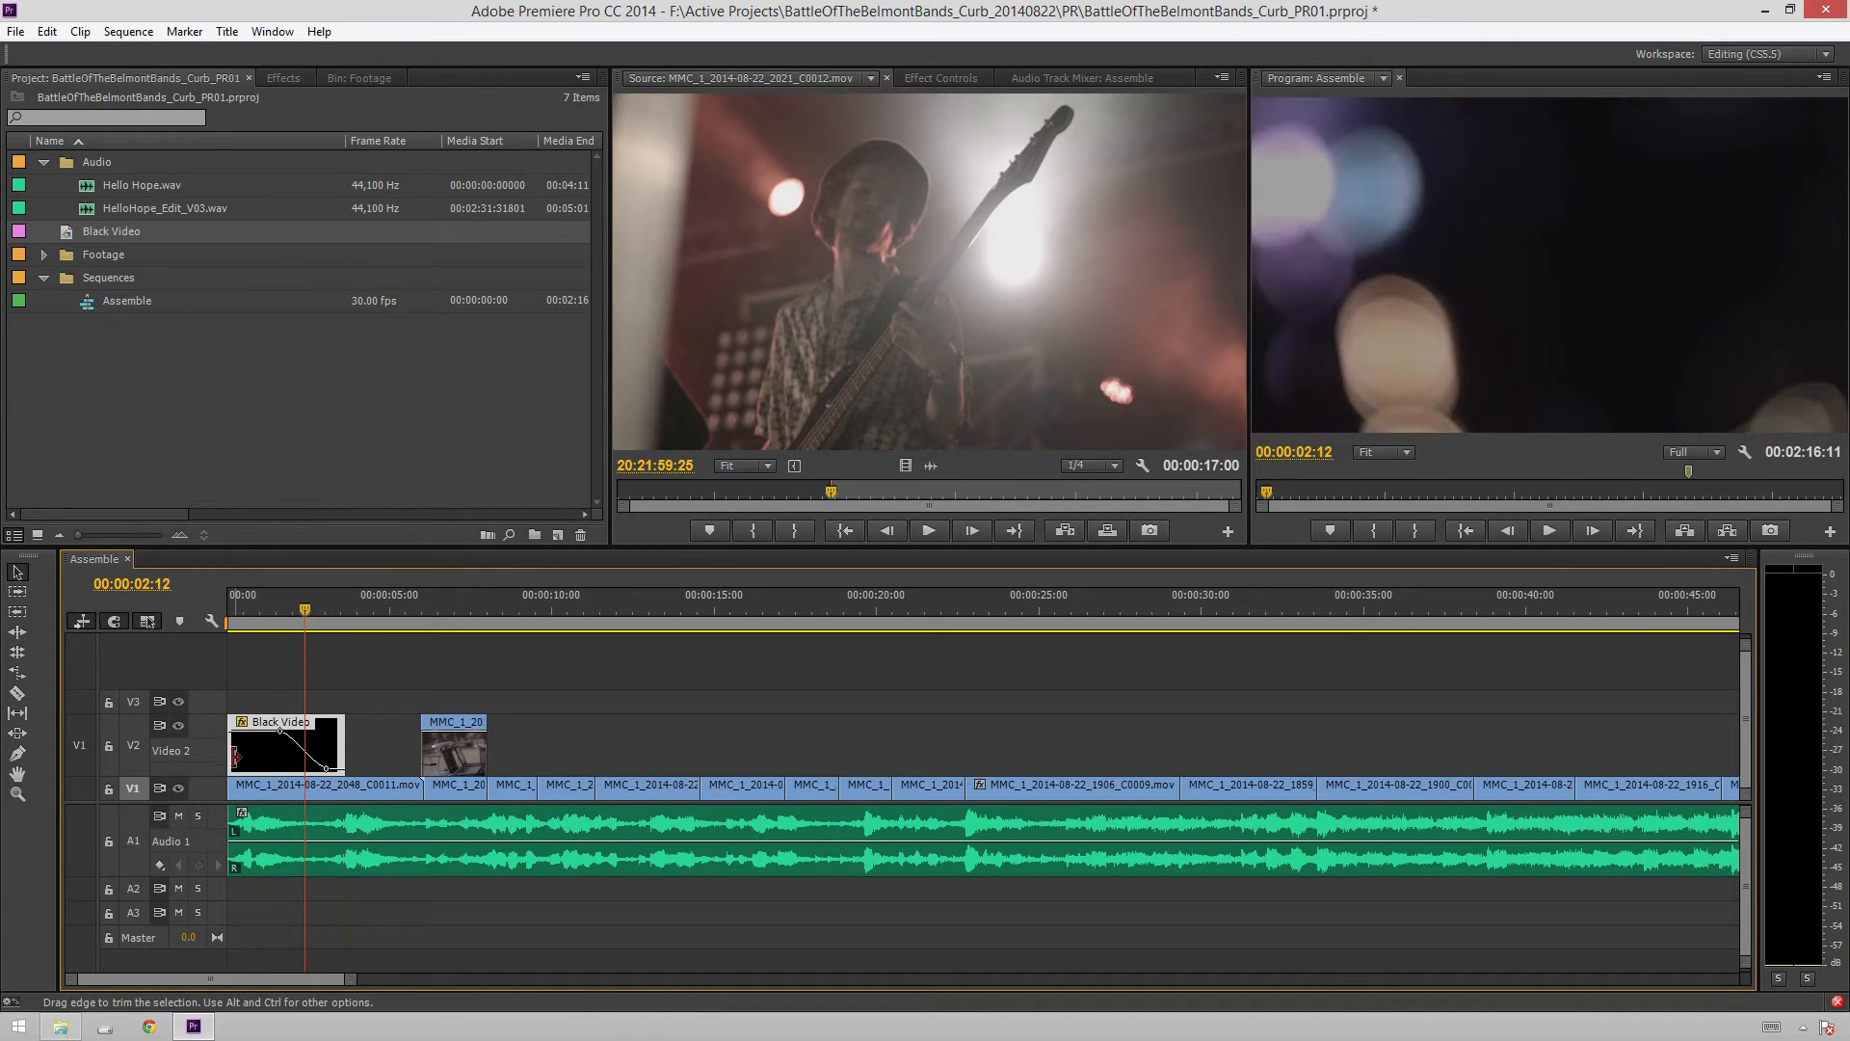
# Move the Black Video fade slightly earlier, ending the clip at about 3.2 seconds, and review the opening shots
pyautogui.moveTo(234, 750); pyautogui.dragTo(253, 755)
pyautogui.moveTo(256, 605); pyautogui.dragTo(240, 605)
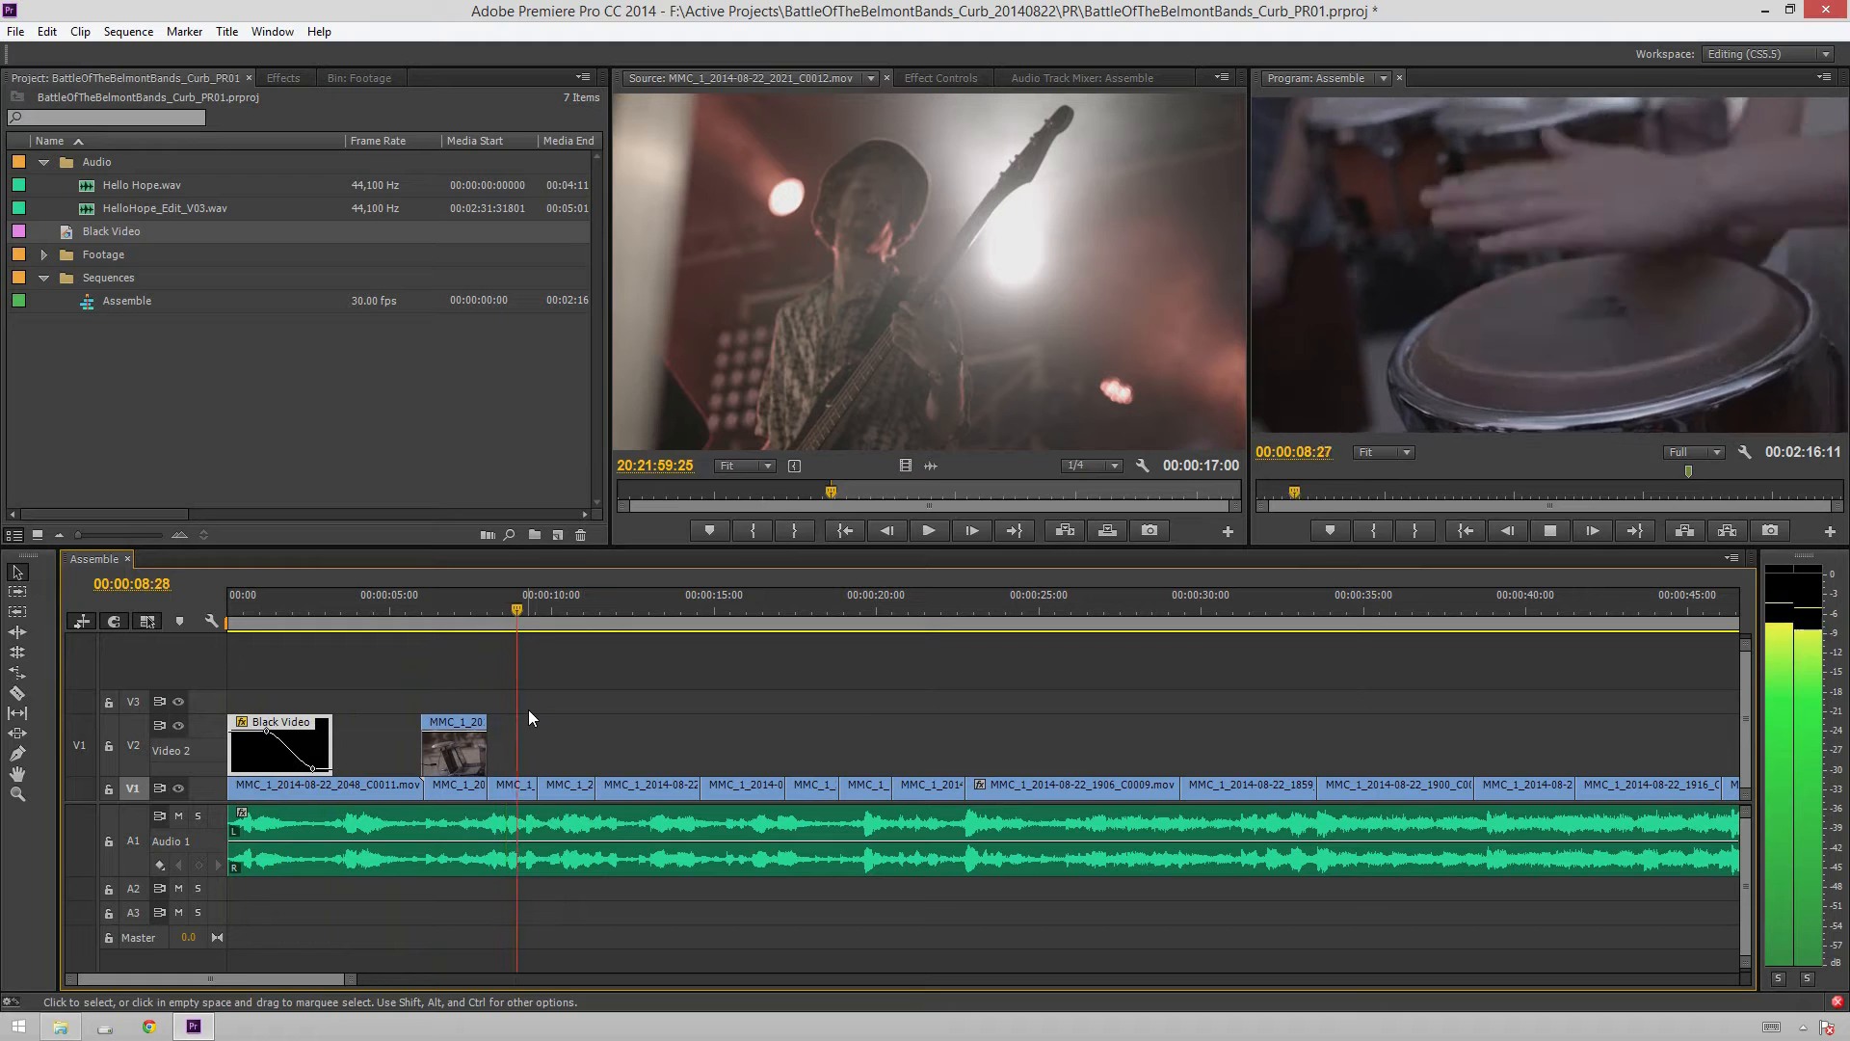
pyautogui.moveTo(588, 618); pyautogui.dragTo(472, 619)
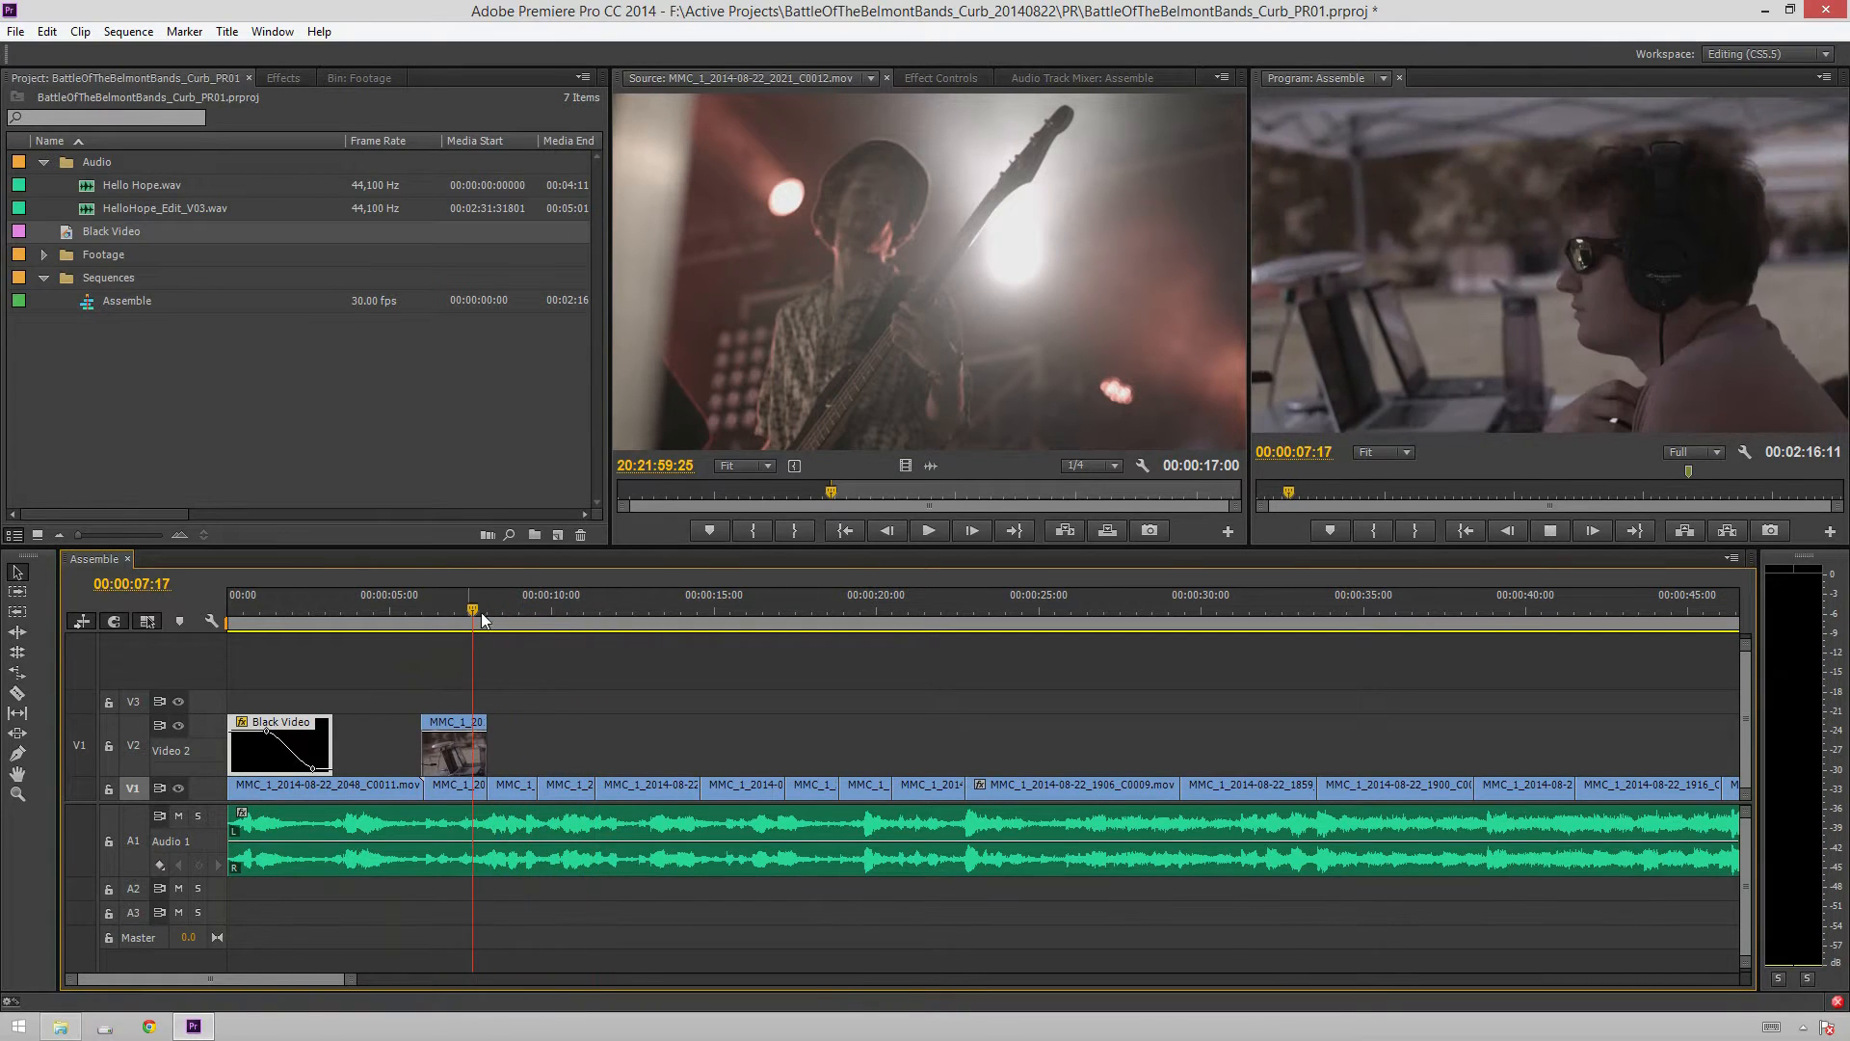
# Play back the opening shots repeatedly to judge the cut into the overlaid clip on V2
pyautogui.press('space')
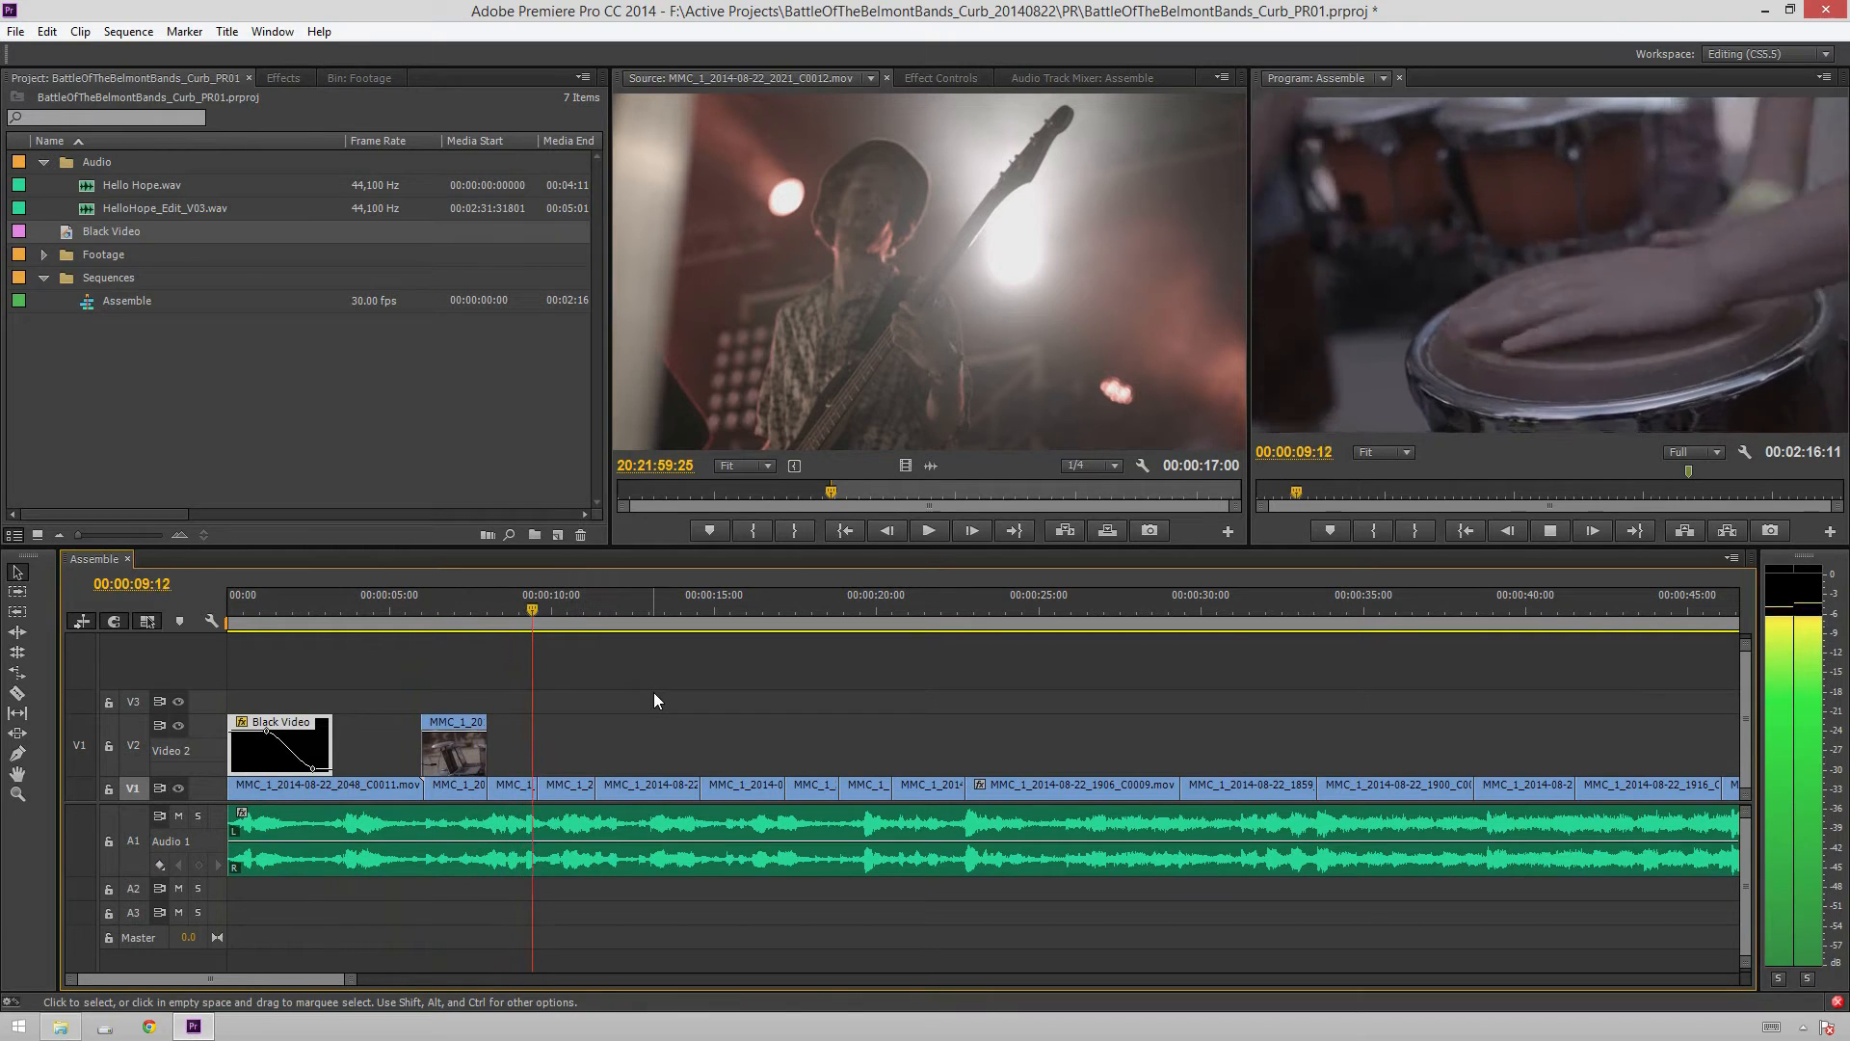
pyautogui.press('space')
pyautogui.moveTo(426, 615); pyautogui.dragTo(365, 615)
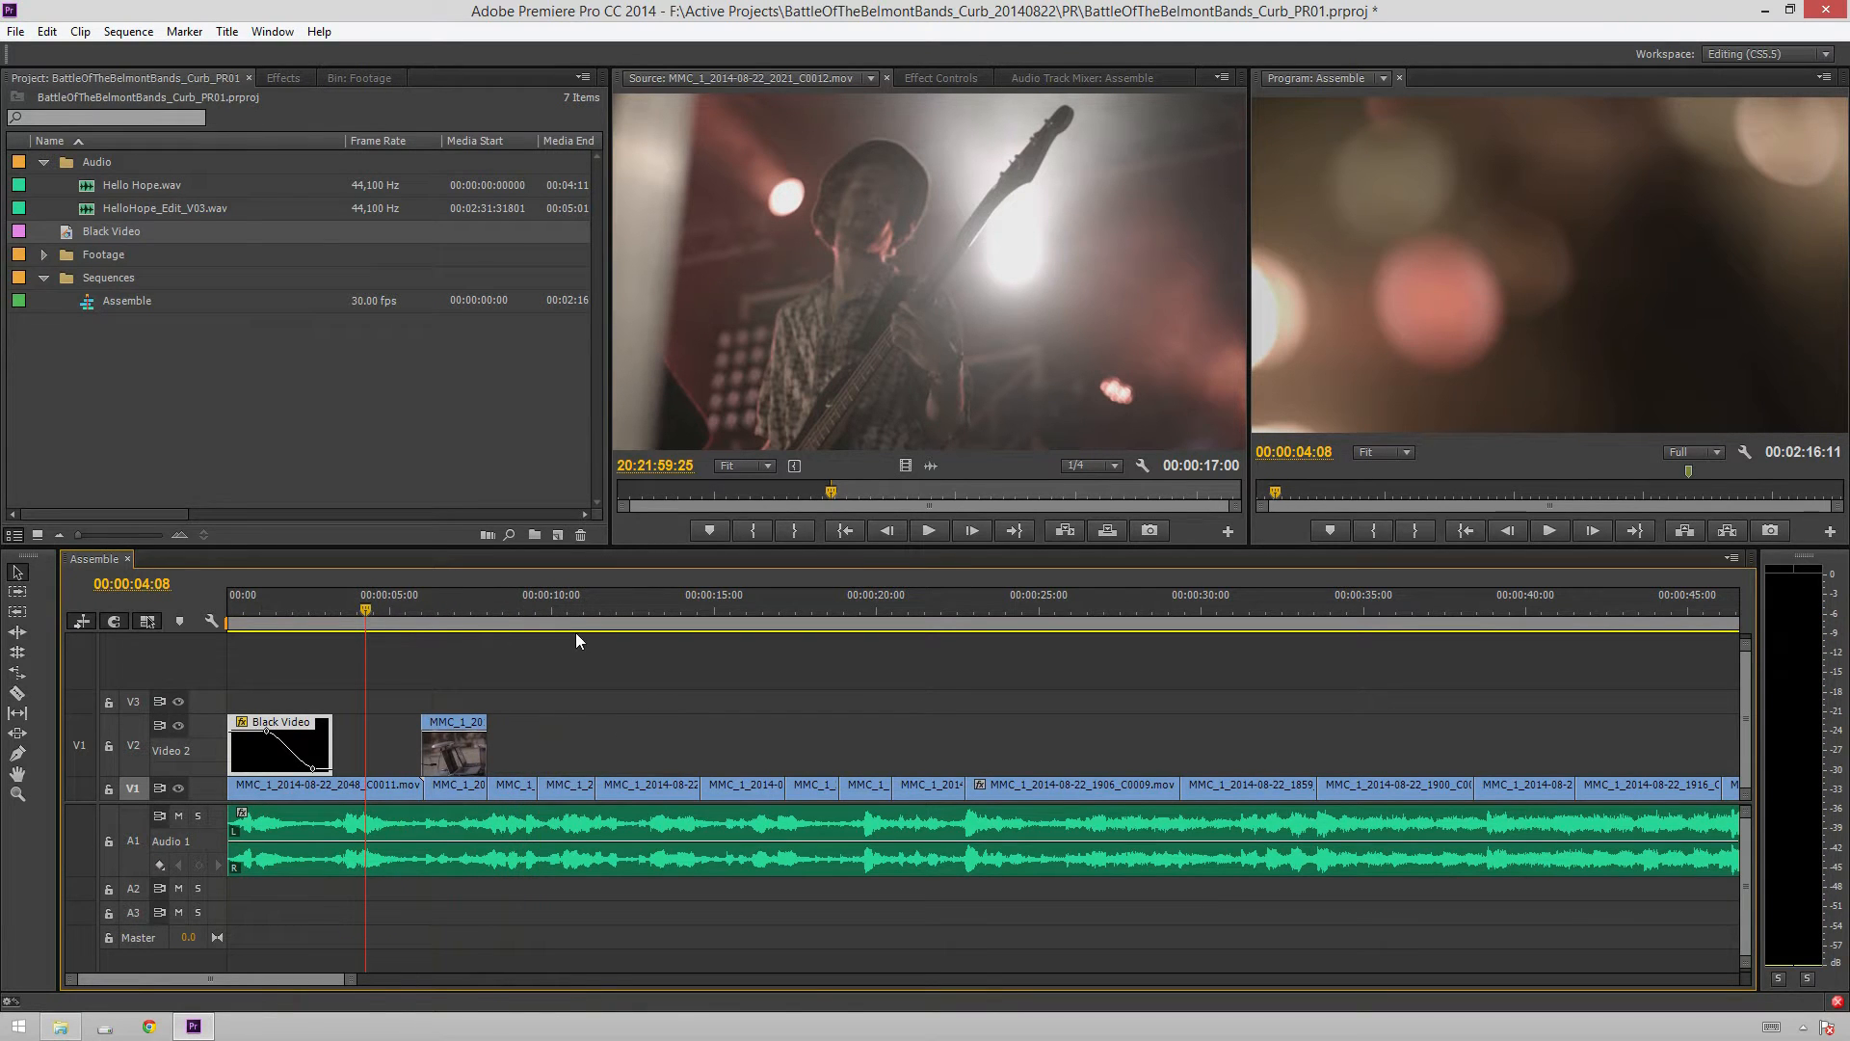
pyautogui.press('space')
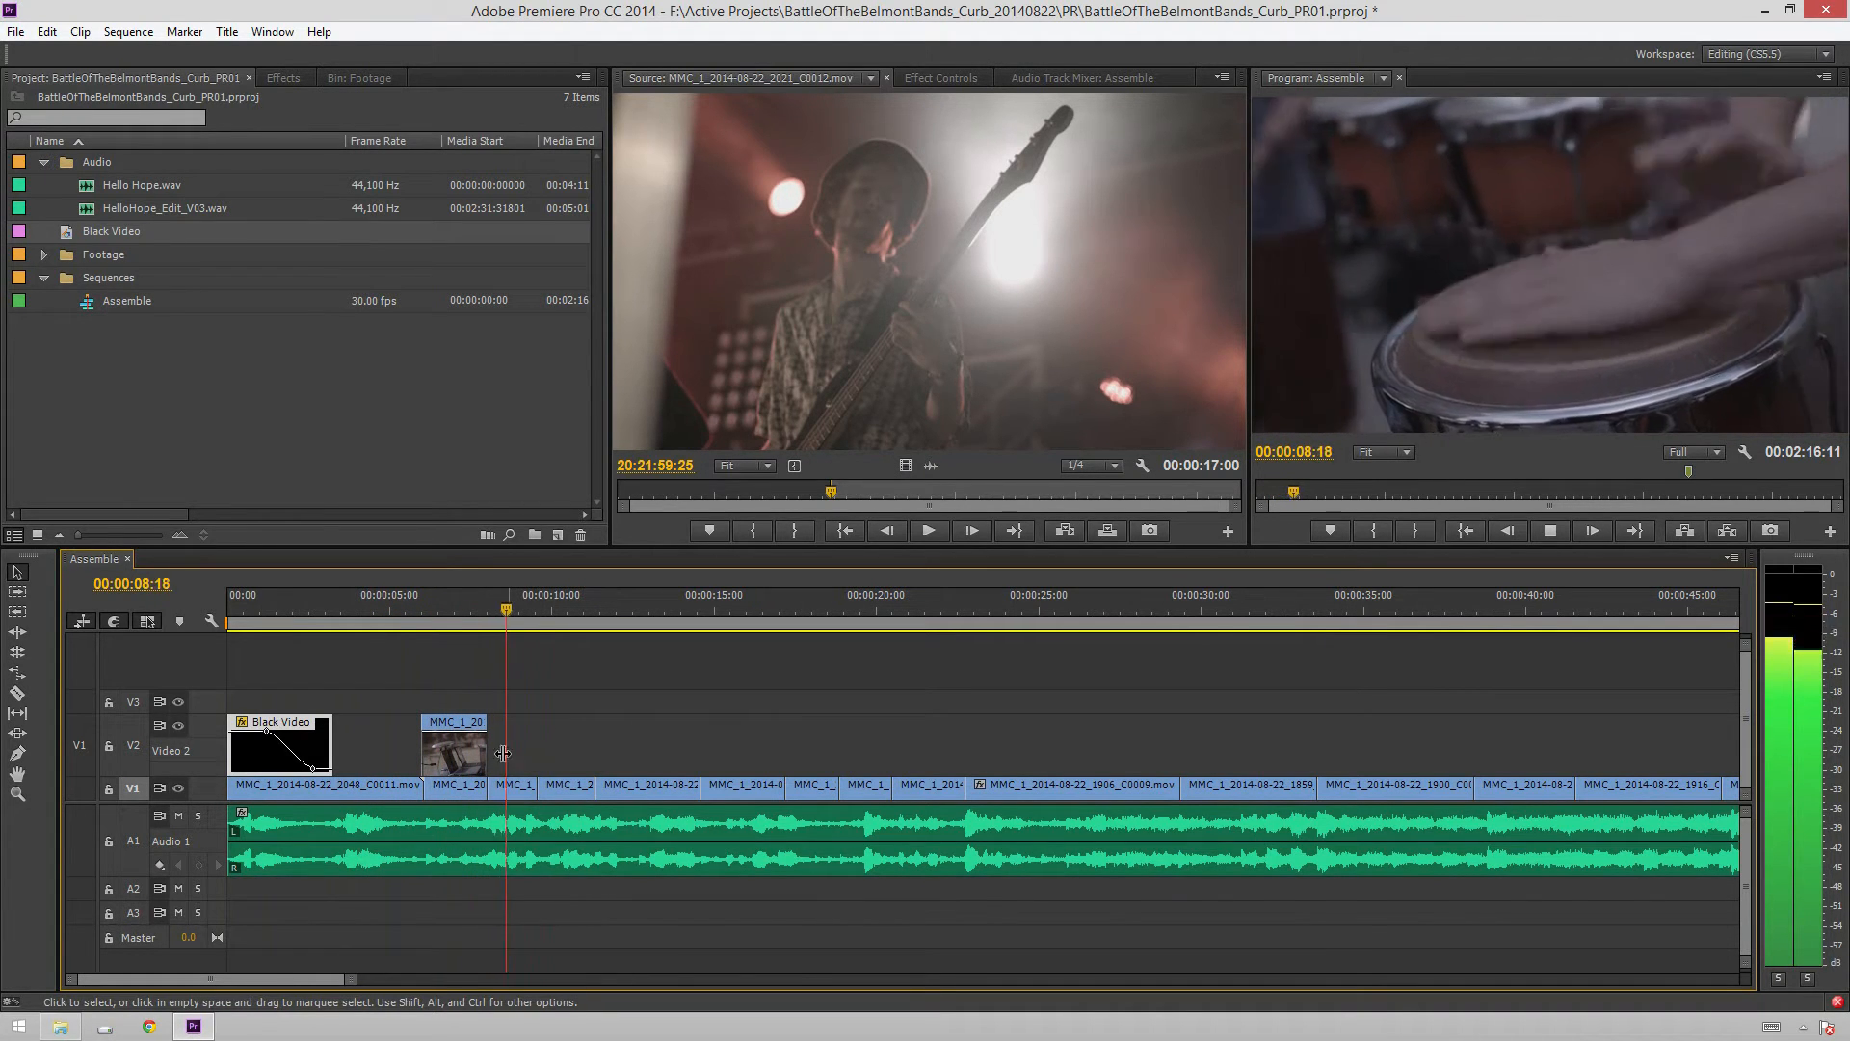
pyautogui.press('space')
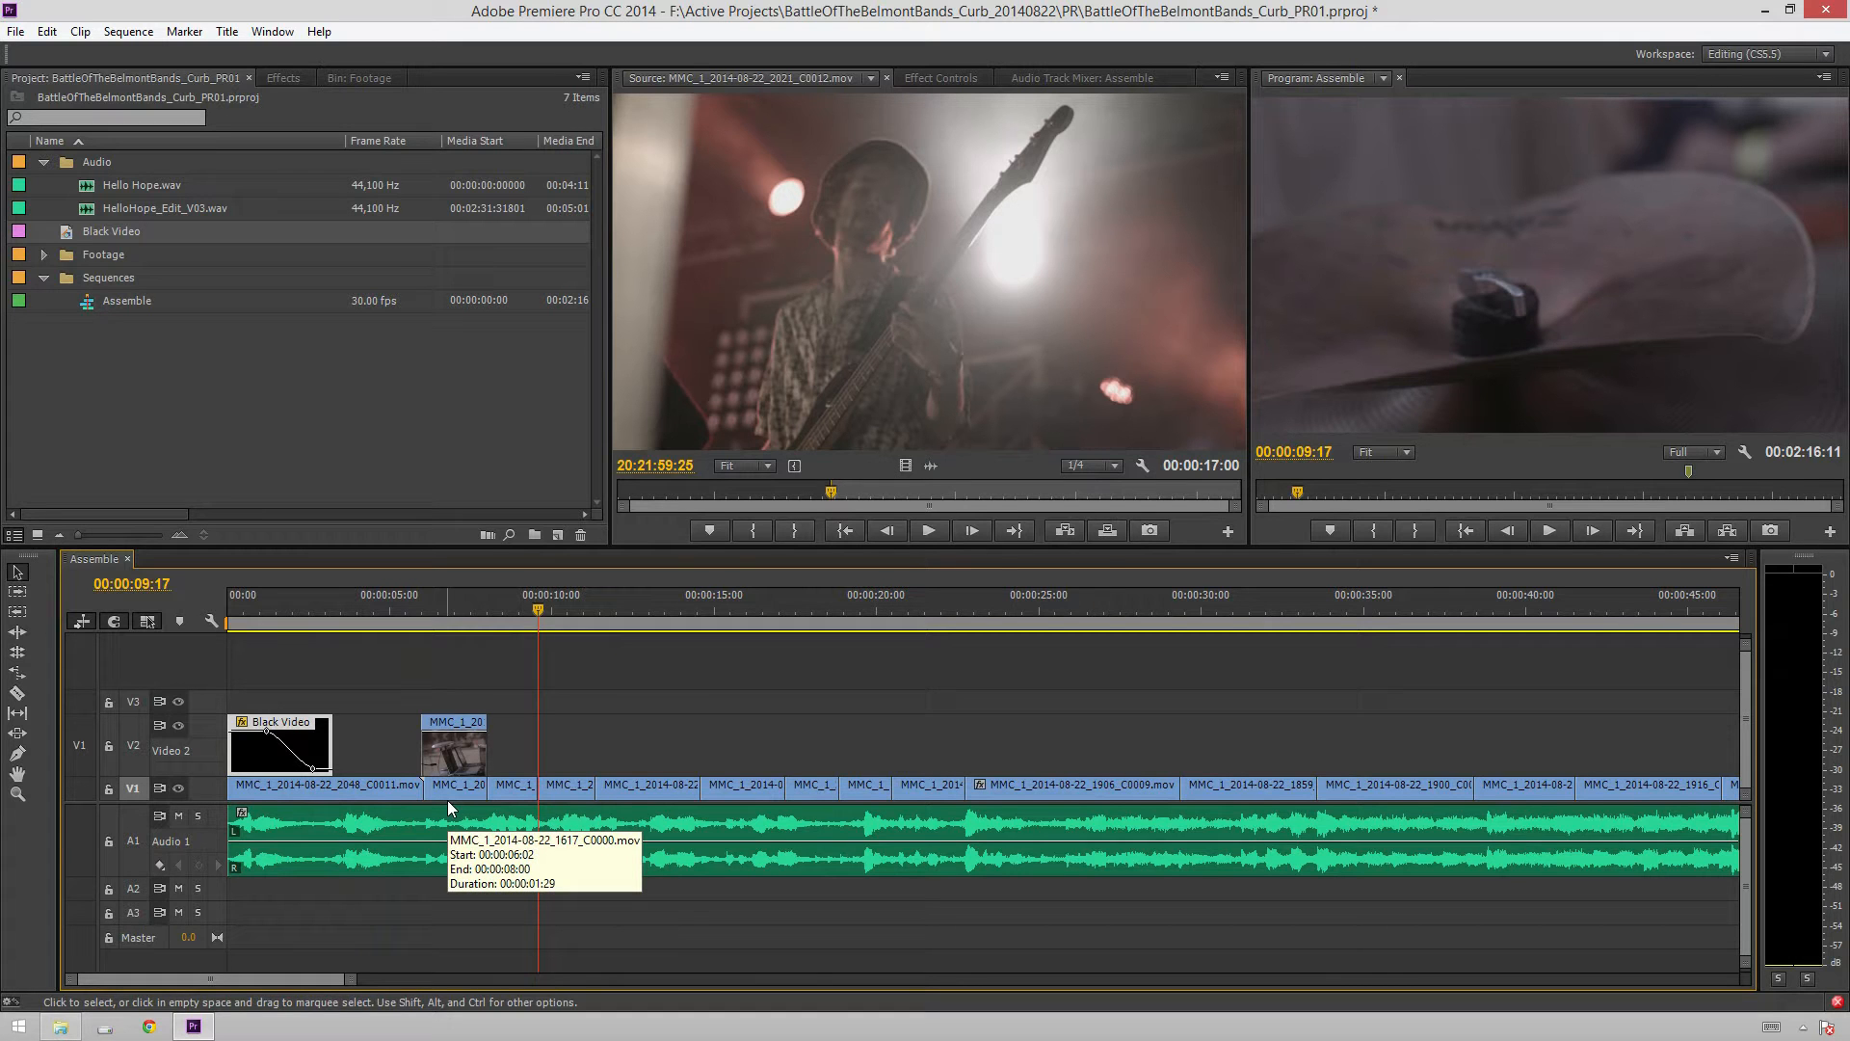
pyautogui.click(307, 594)
pyautogui.press('space')
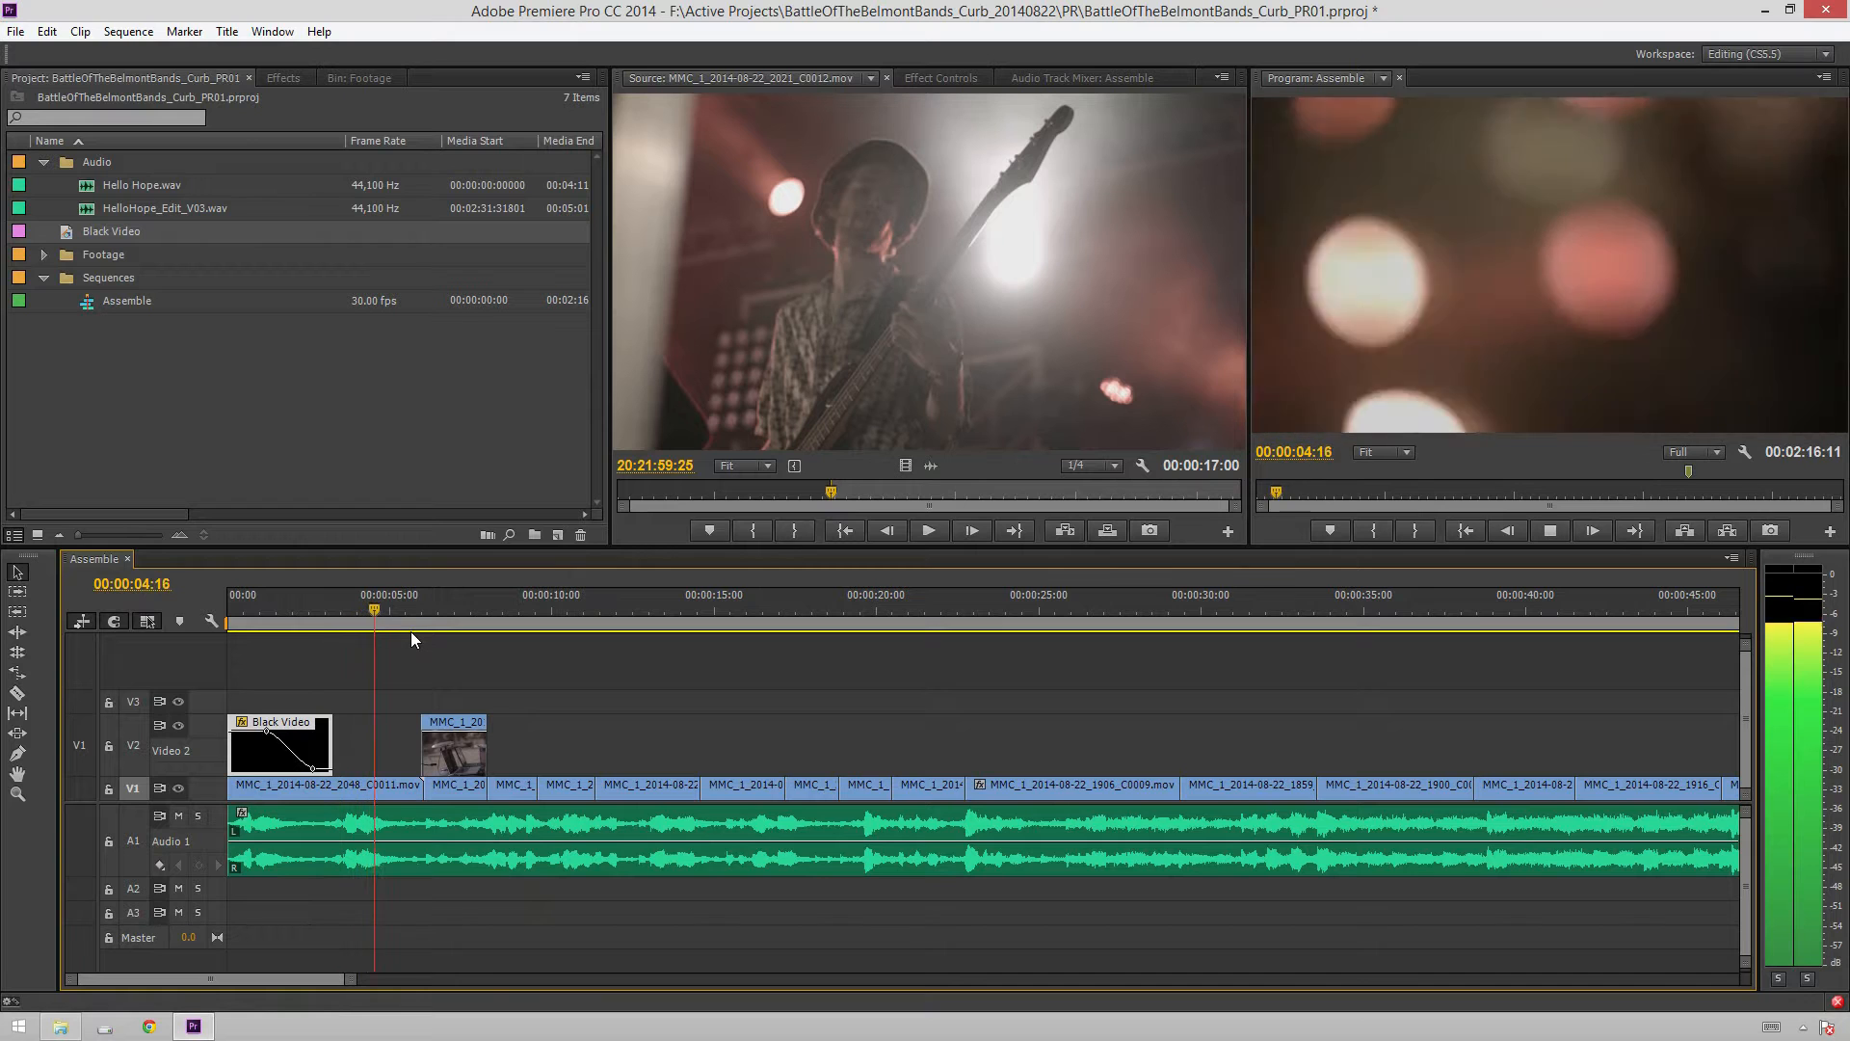
pyautogui.press('space')
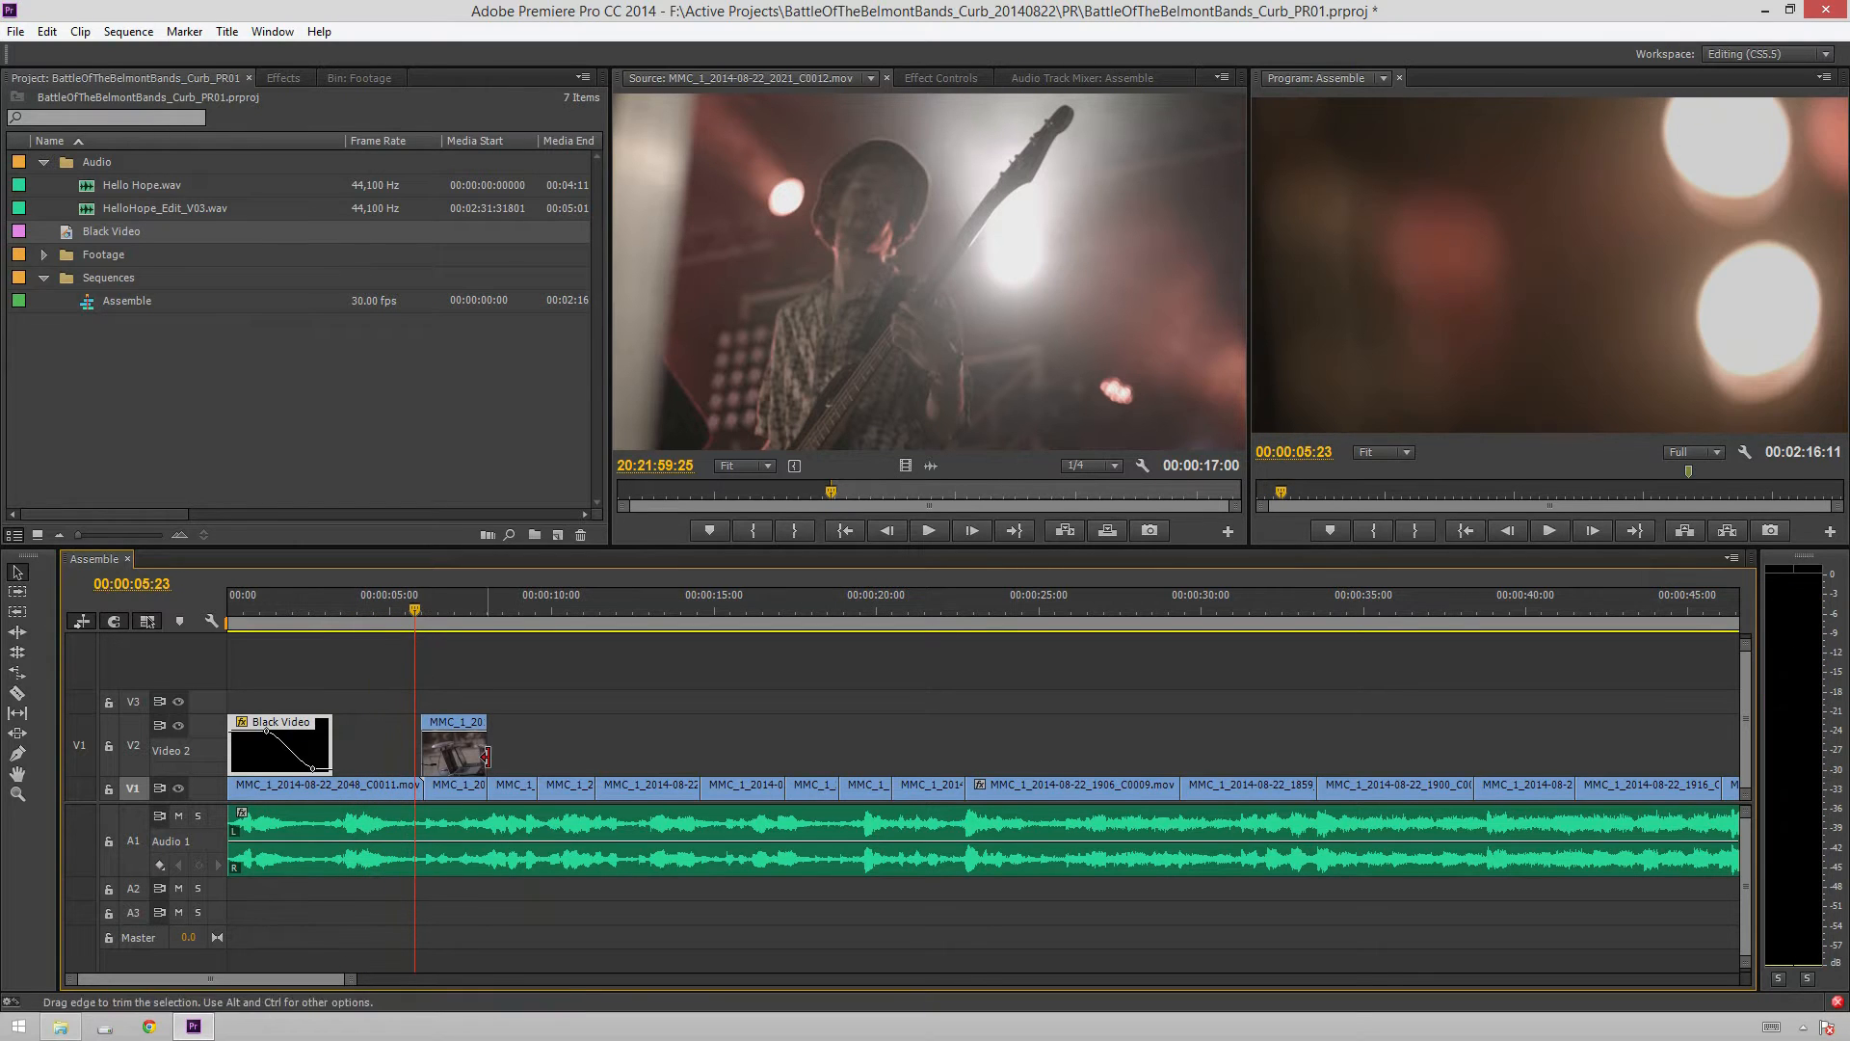
# Try starting the MMC_1 clip on V2 slightly earlier, preview the cut, and undo the move
pyautogui.moveTo(459, 763); pyautogui.dragTo(452, 763)
pyautogui.click(357, 601)
pyautogui.press('space')
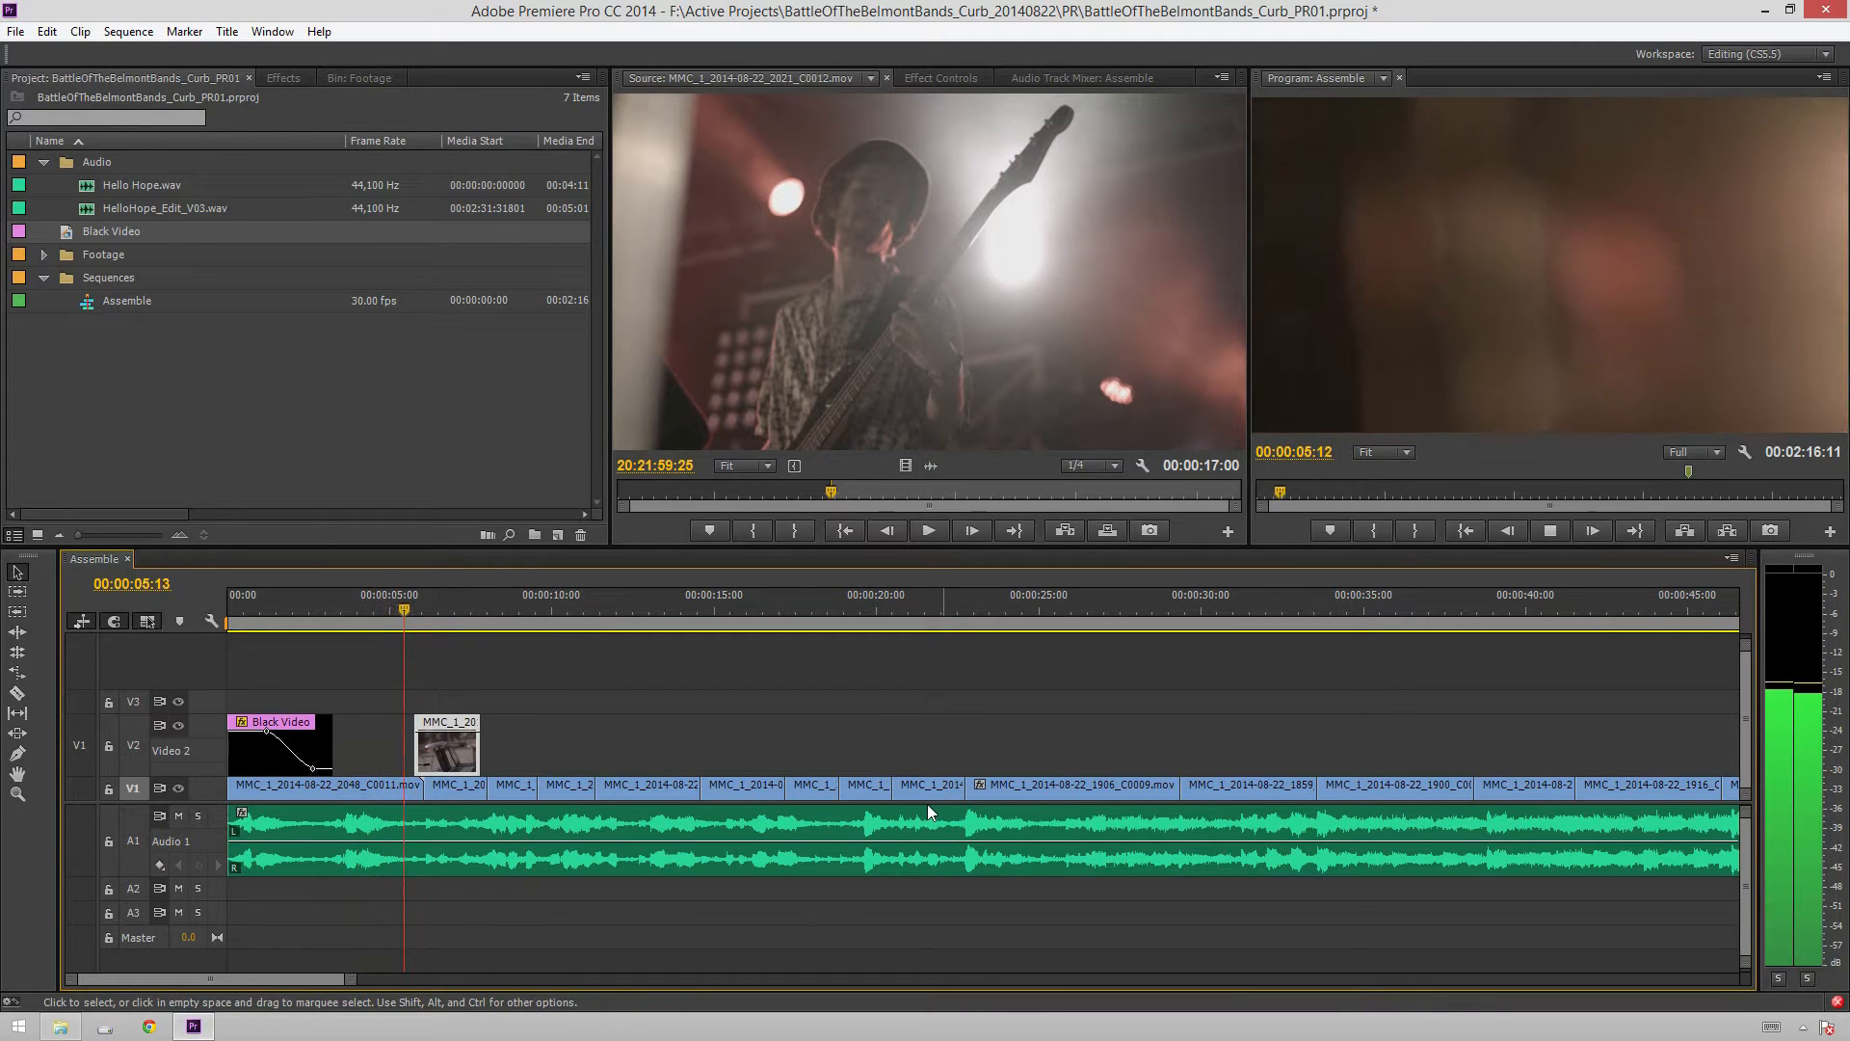
pyautogui.press('space')
pyautogui.hotkey('ctrl', 'z')
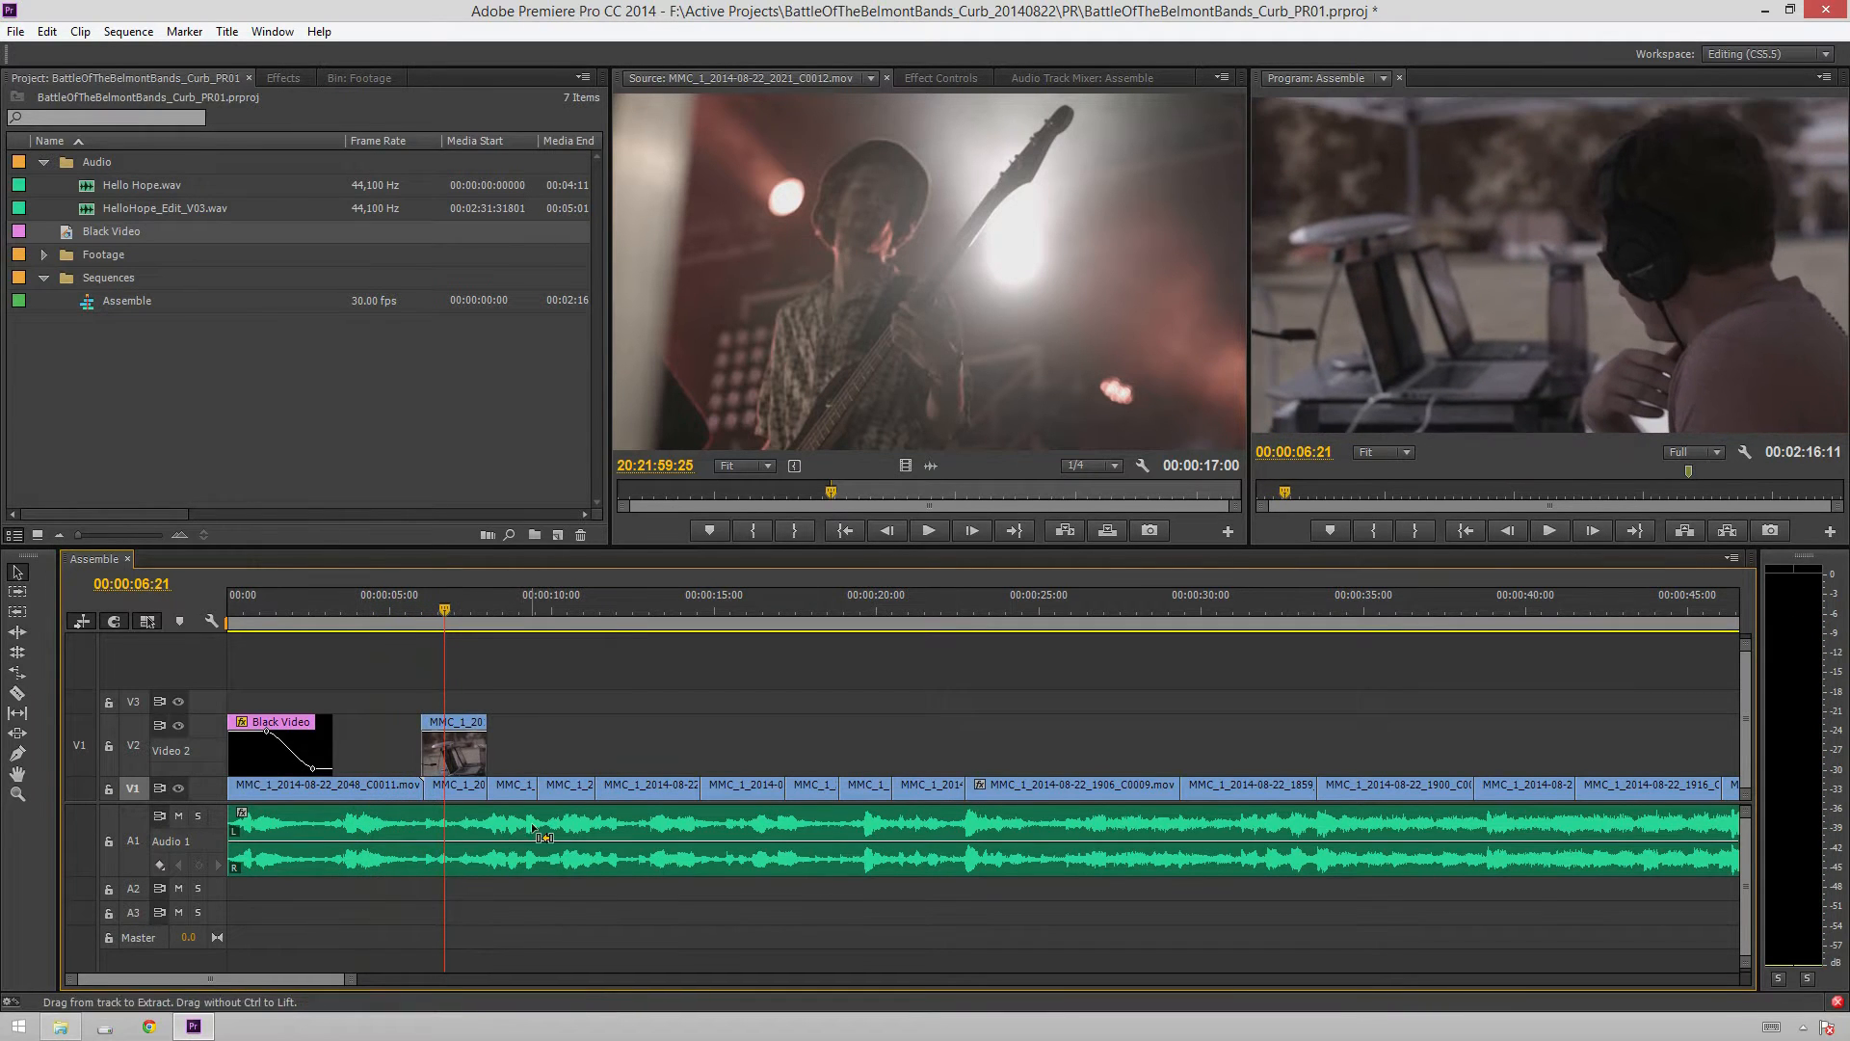
# Shift the overlaid V2 clip slightly later and the first V1 shot 21 frames later, and preview the opening
pyautogui.moveTo(448, 766); pyautogui.dragTo(412, 788)
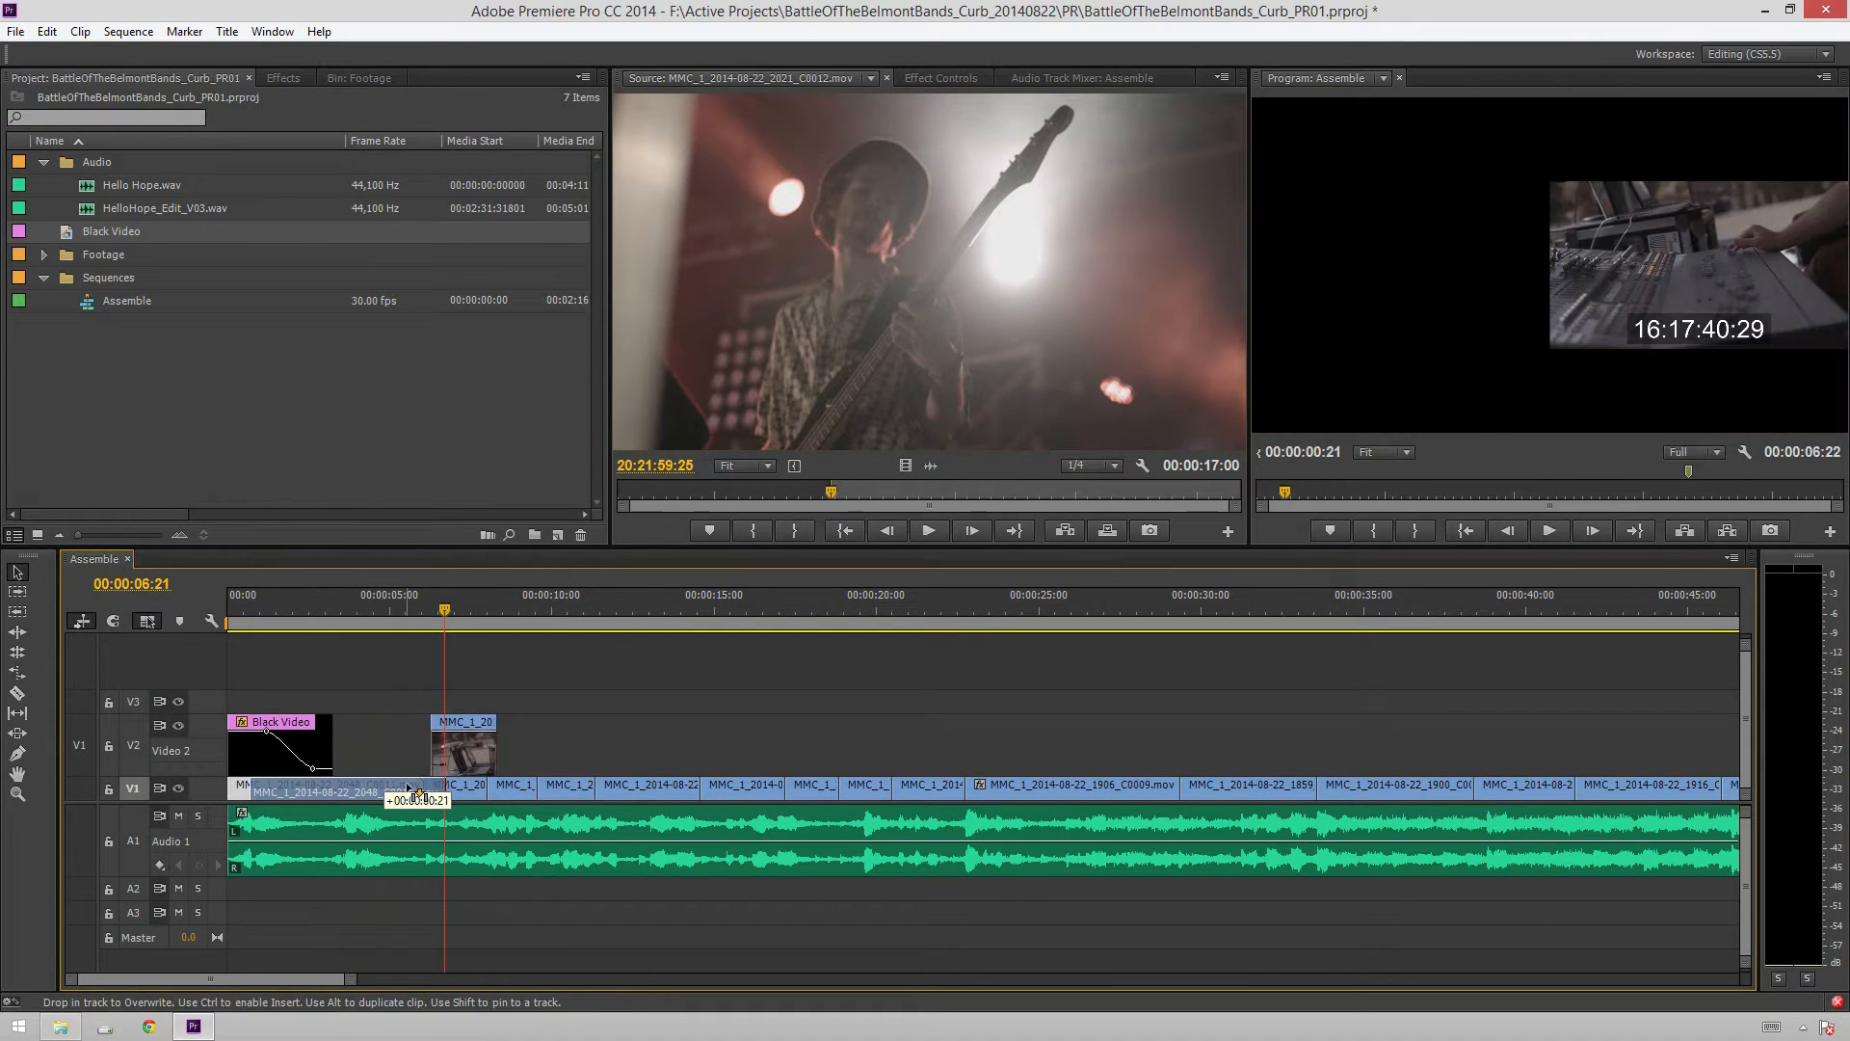
pyautogui.click(240, 620)
pyautogui.press('space')
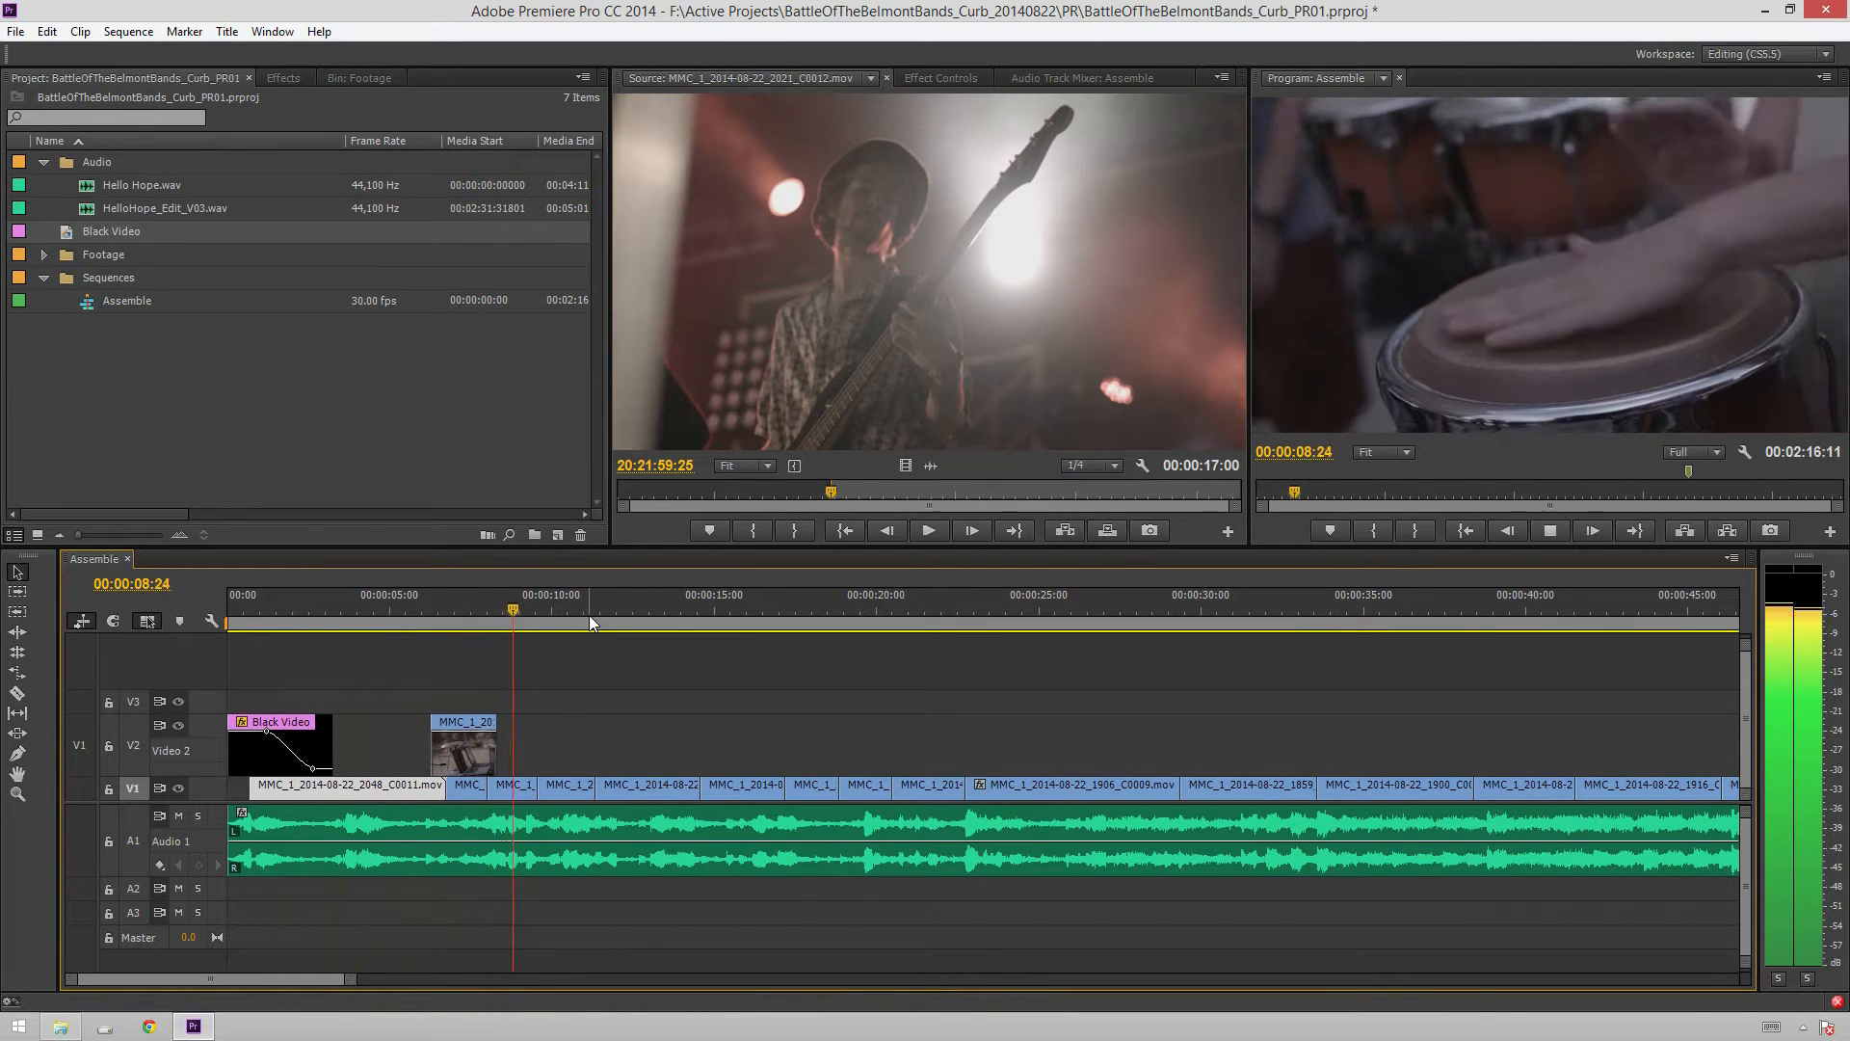
pyautogui.press('space')
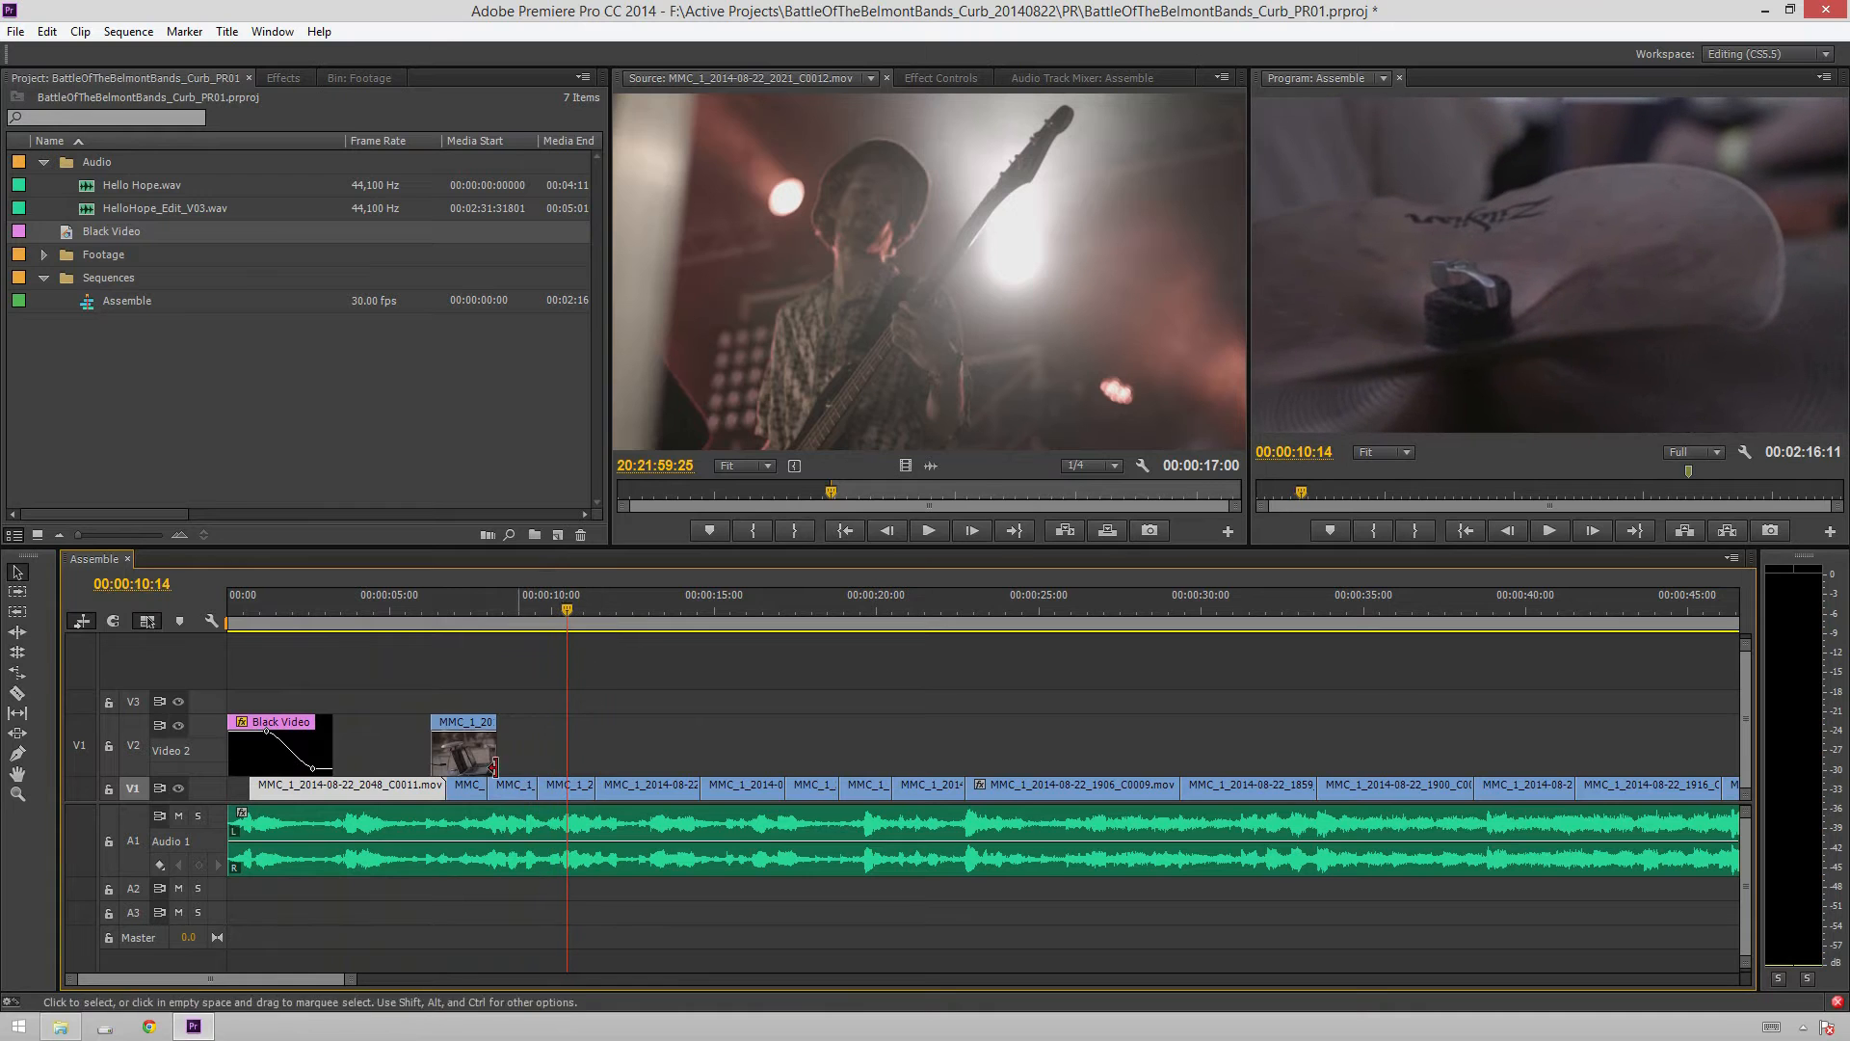
# Add a Cross Dissolve to the start of the V2 clip, offset that clip slightly earlier and the first V1 shot slightly later, and preview the opening
pyautogui.hotkey('ctrl', 'd')
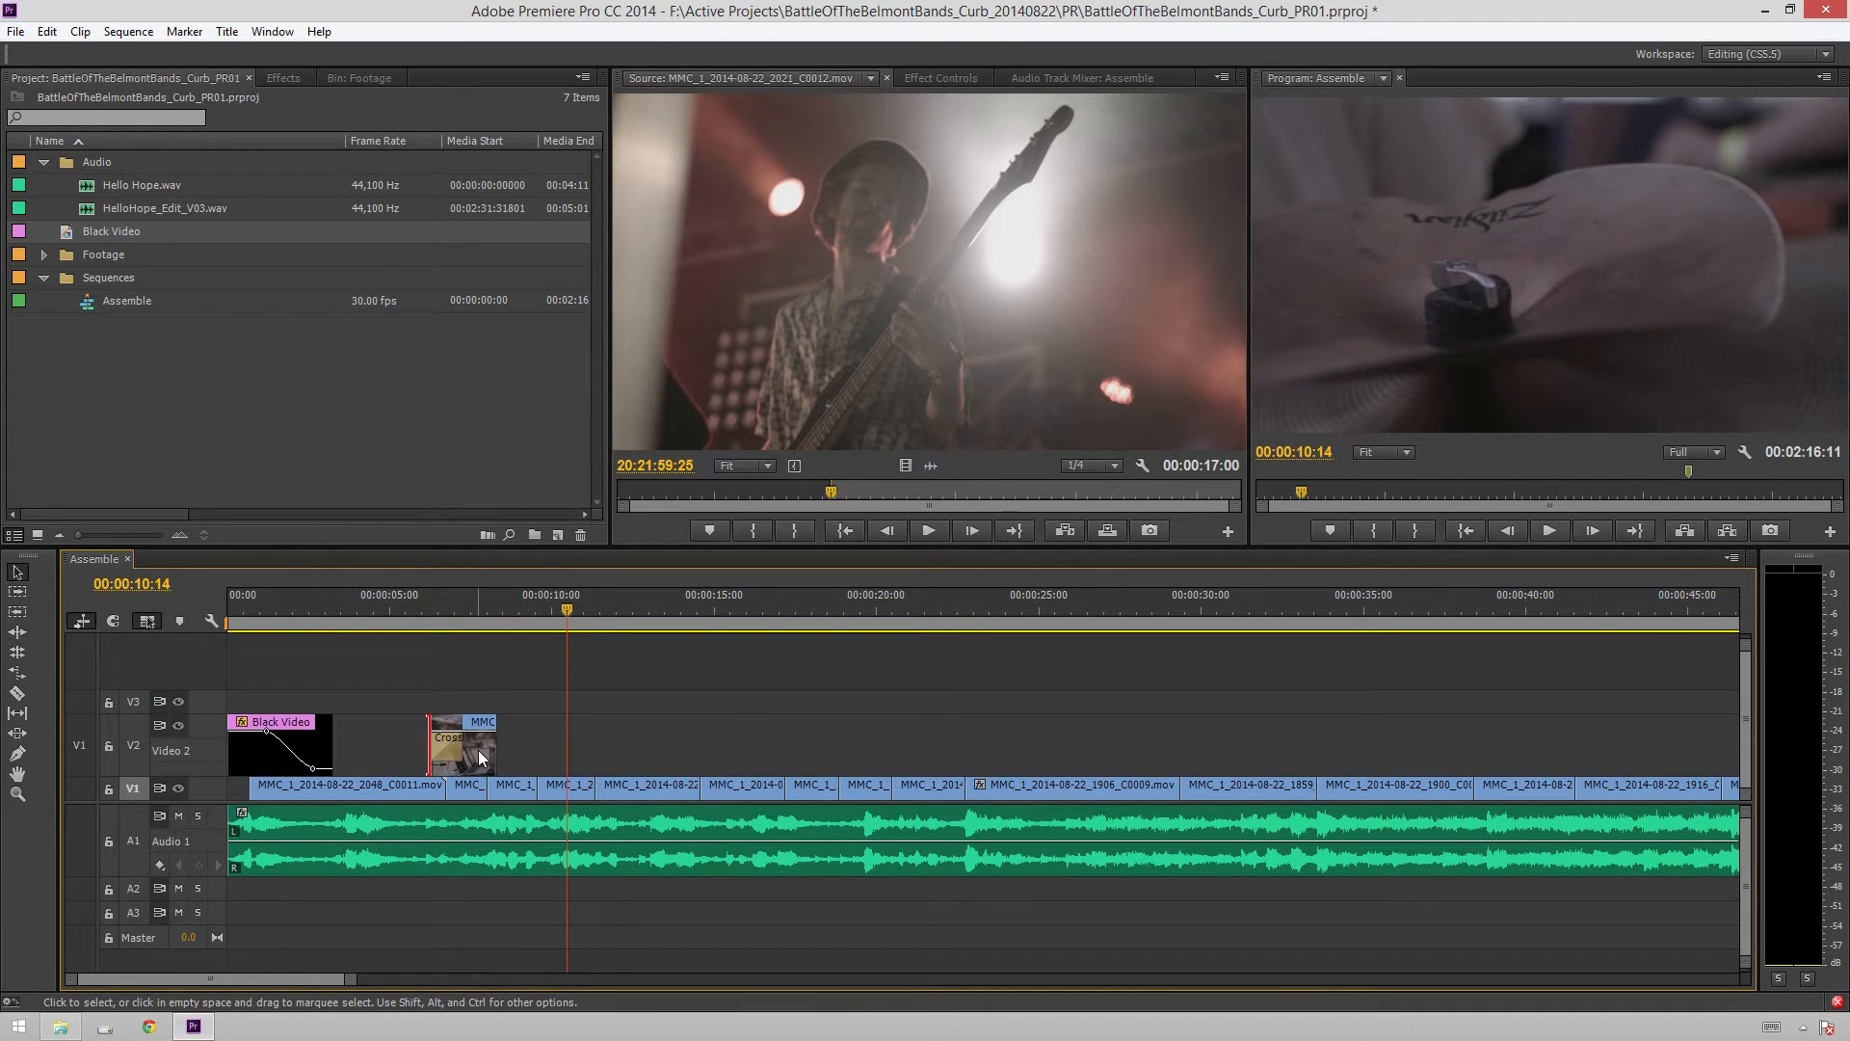
pyautogui.moveTo(478, 758); pyautogui.dragTo(441, 799)
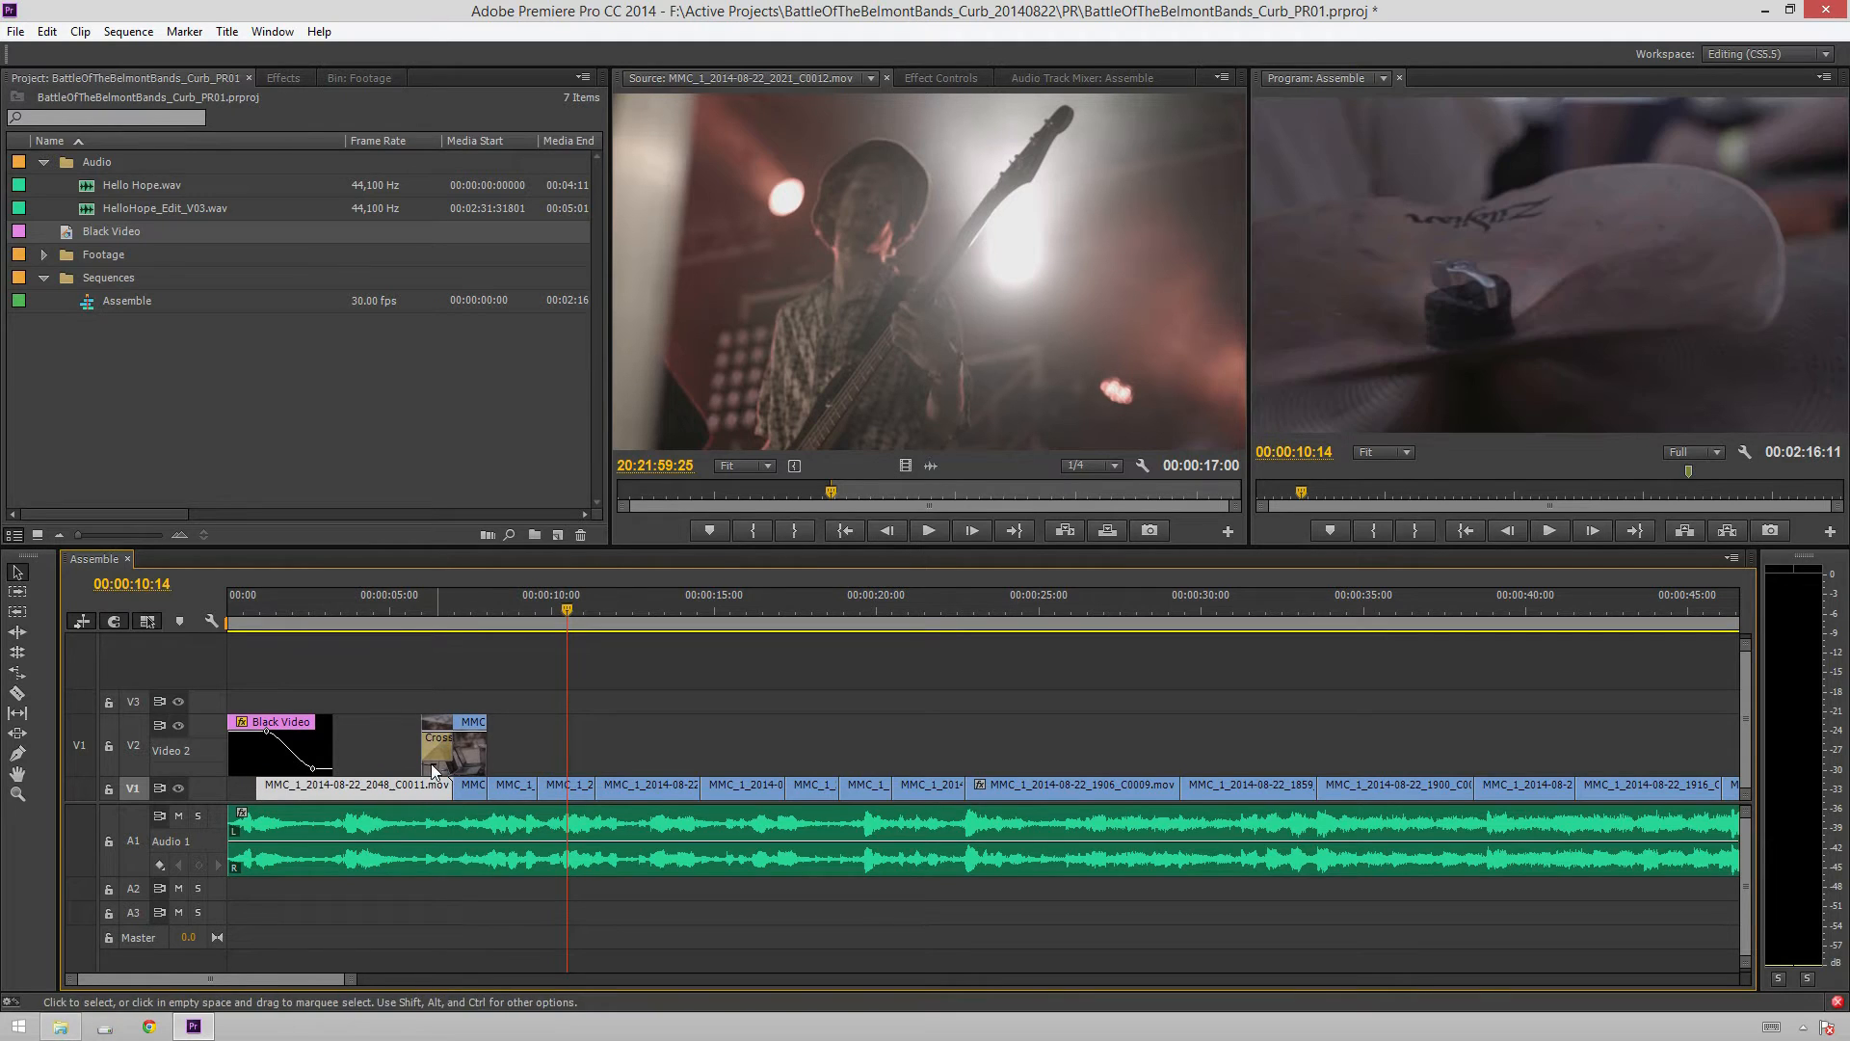
pyautogui.click(404, 595)
pyautogui.press('space')
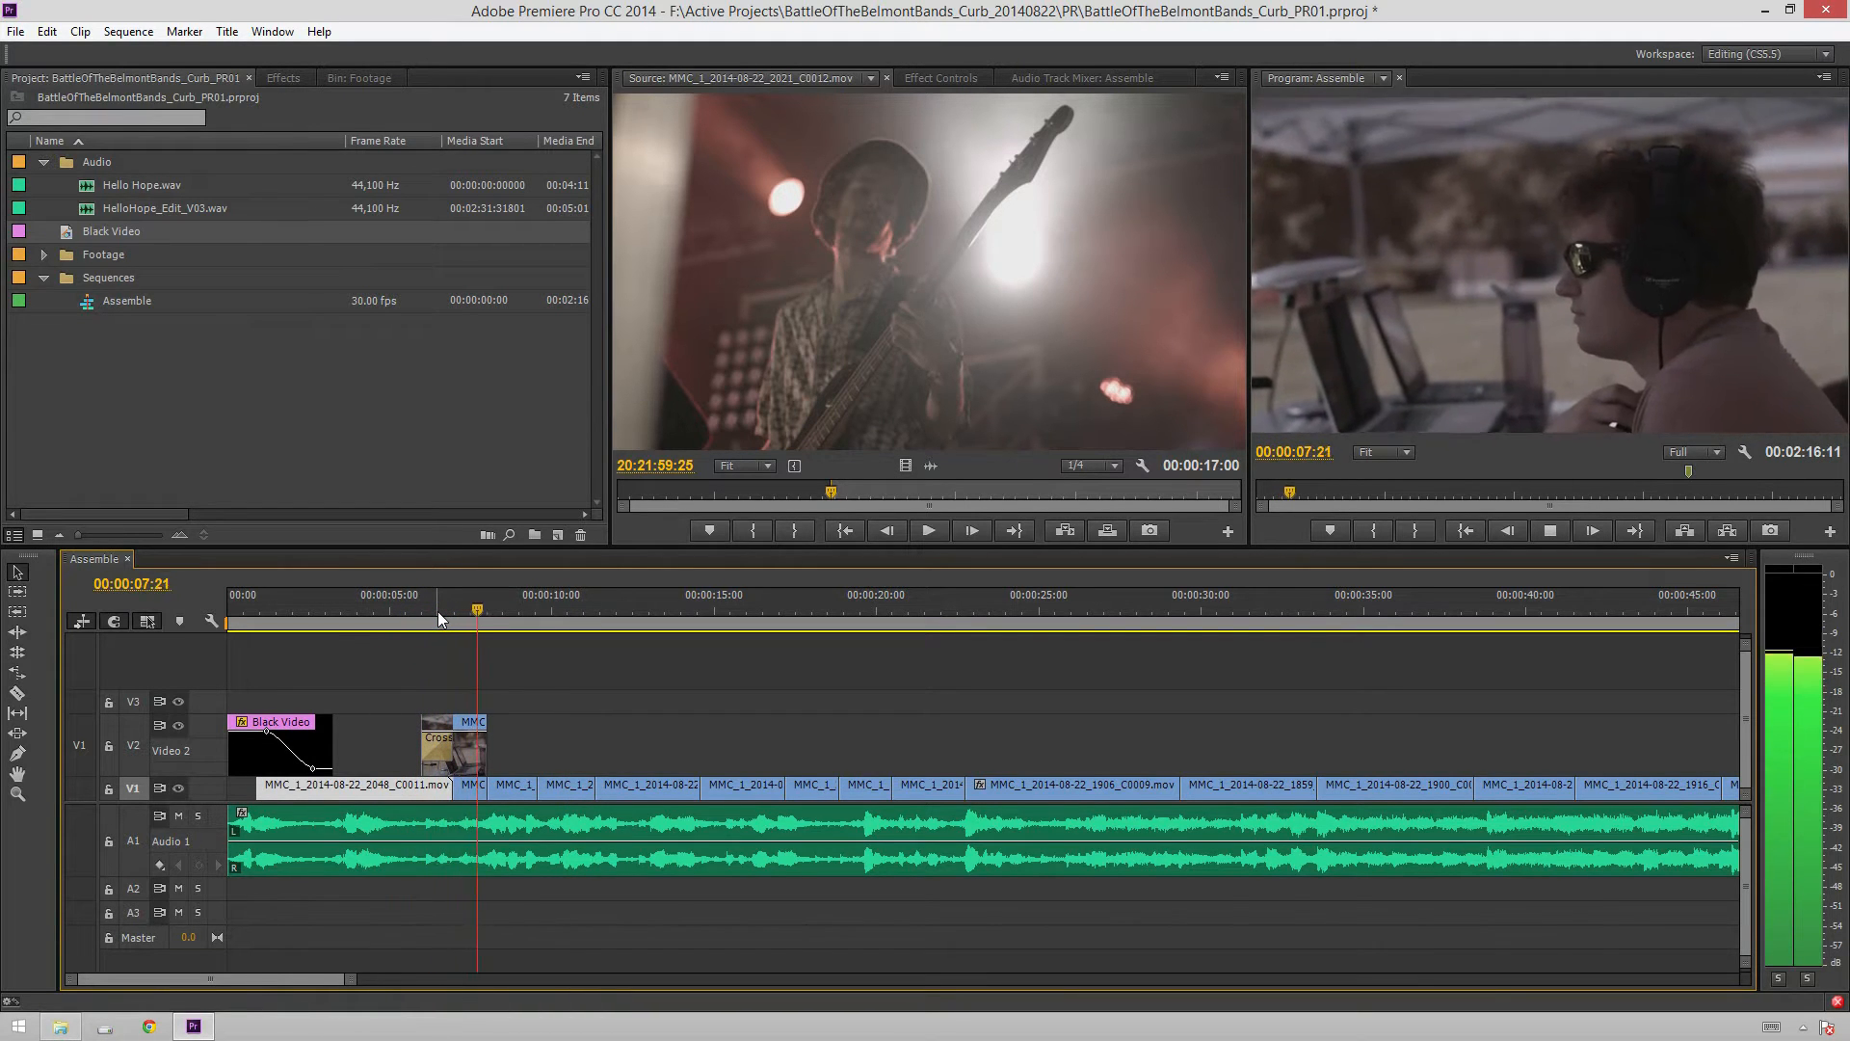
pyautogui.press('space')
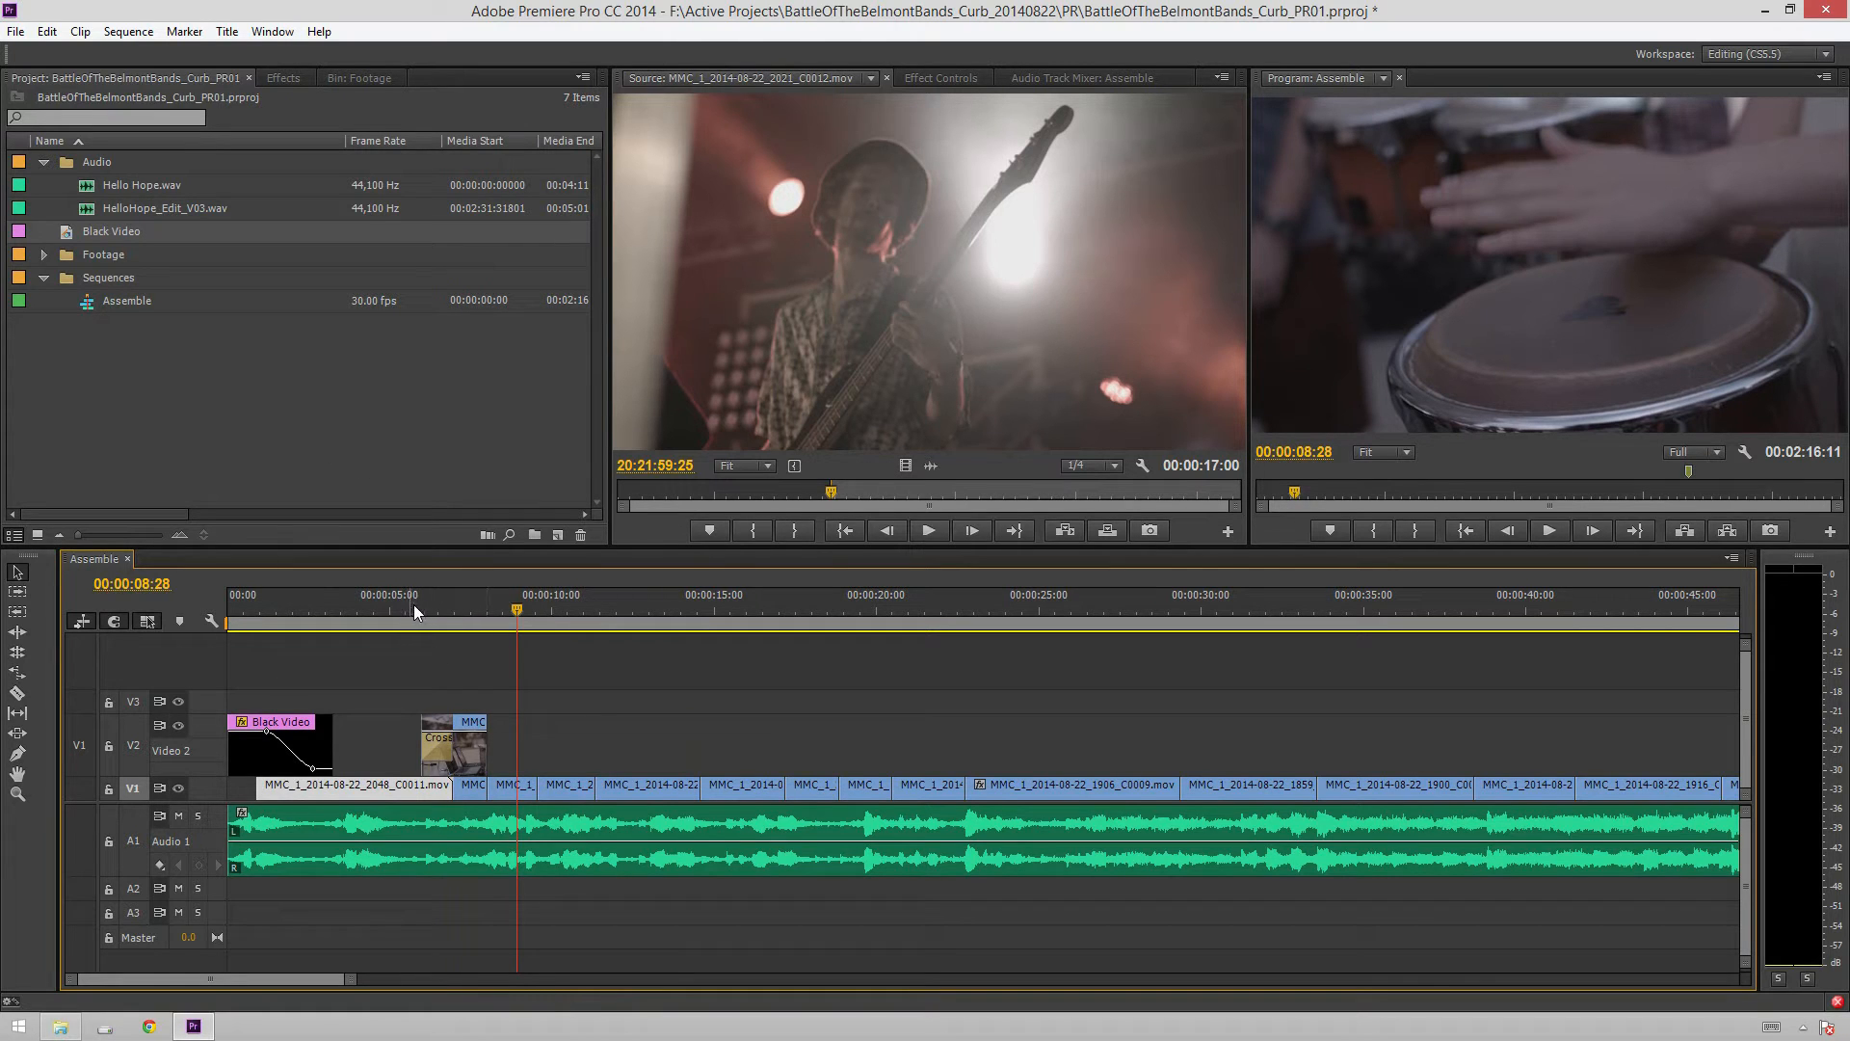
pyautogui.click(237, 613)
pyautogui.press('space')
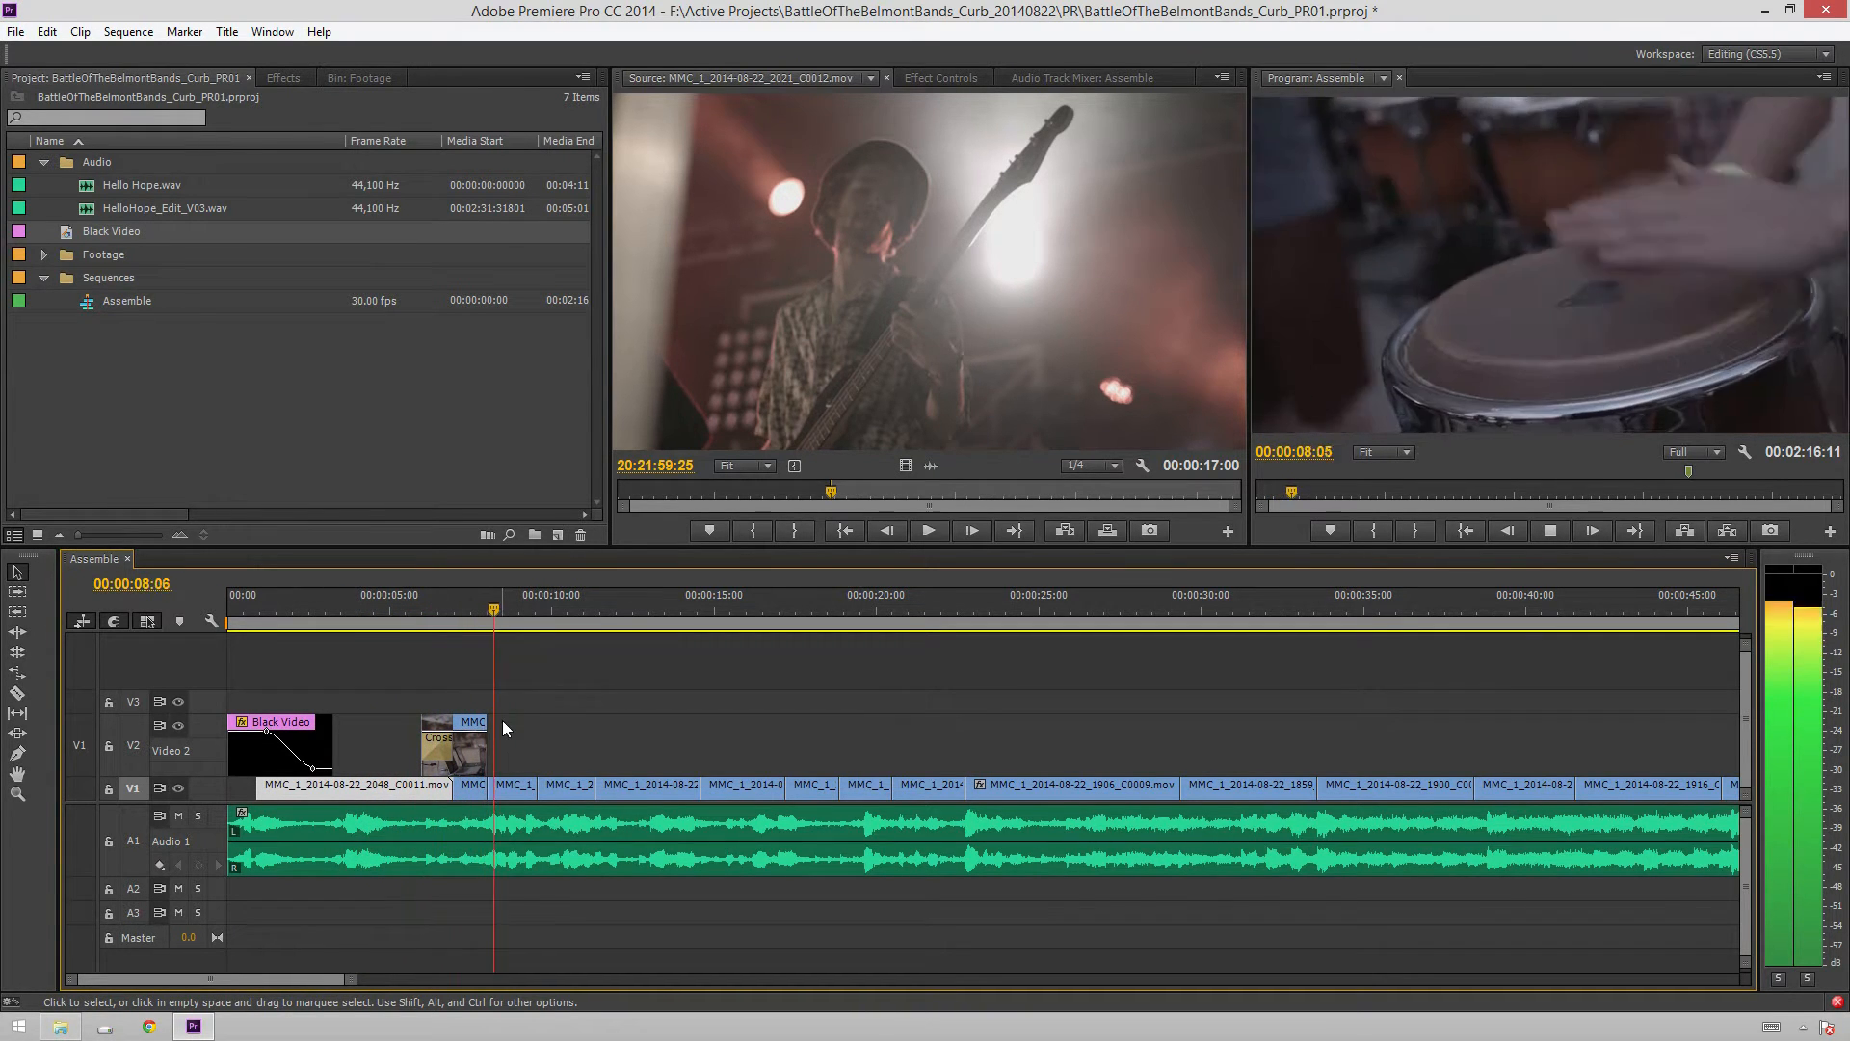
# Delete the Cross Dissolve from the start of the overlaid V2 clip
pyautogui.press('space')
pyautogui.click(439, 747)
pyautogui.press('Delete')
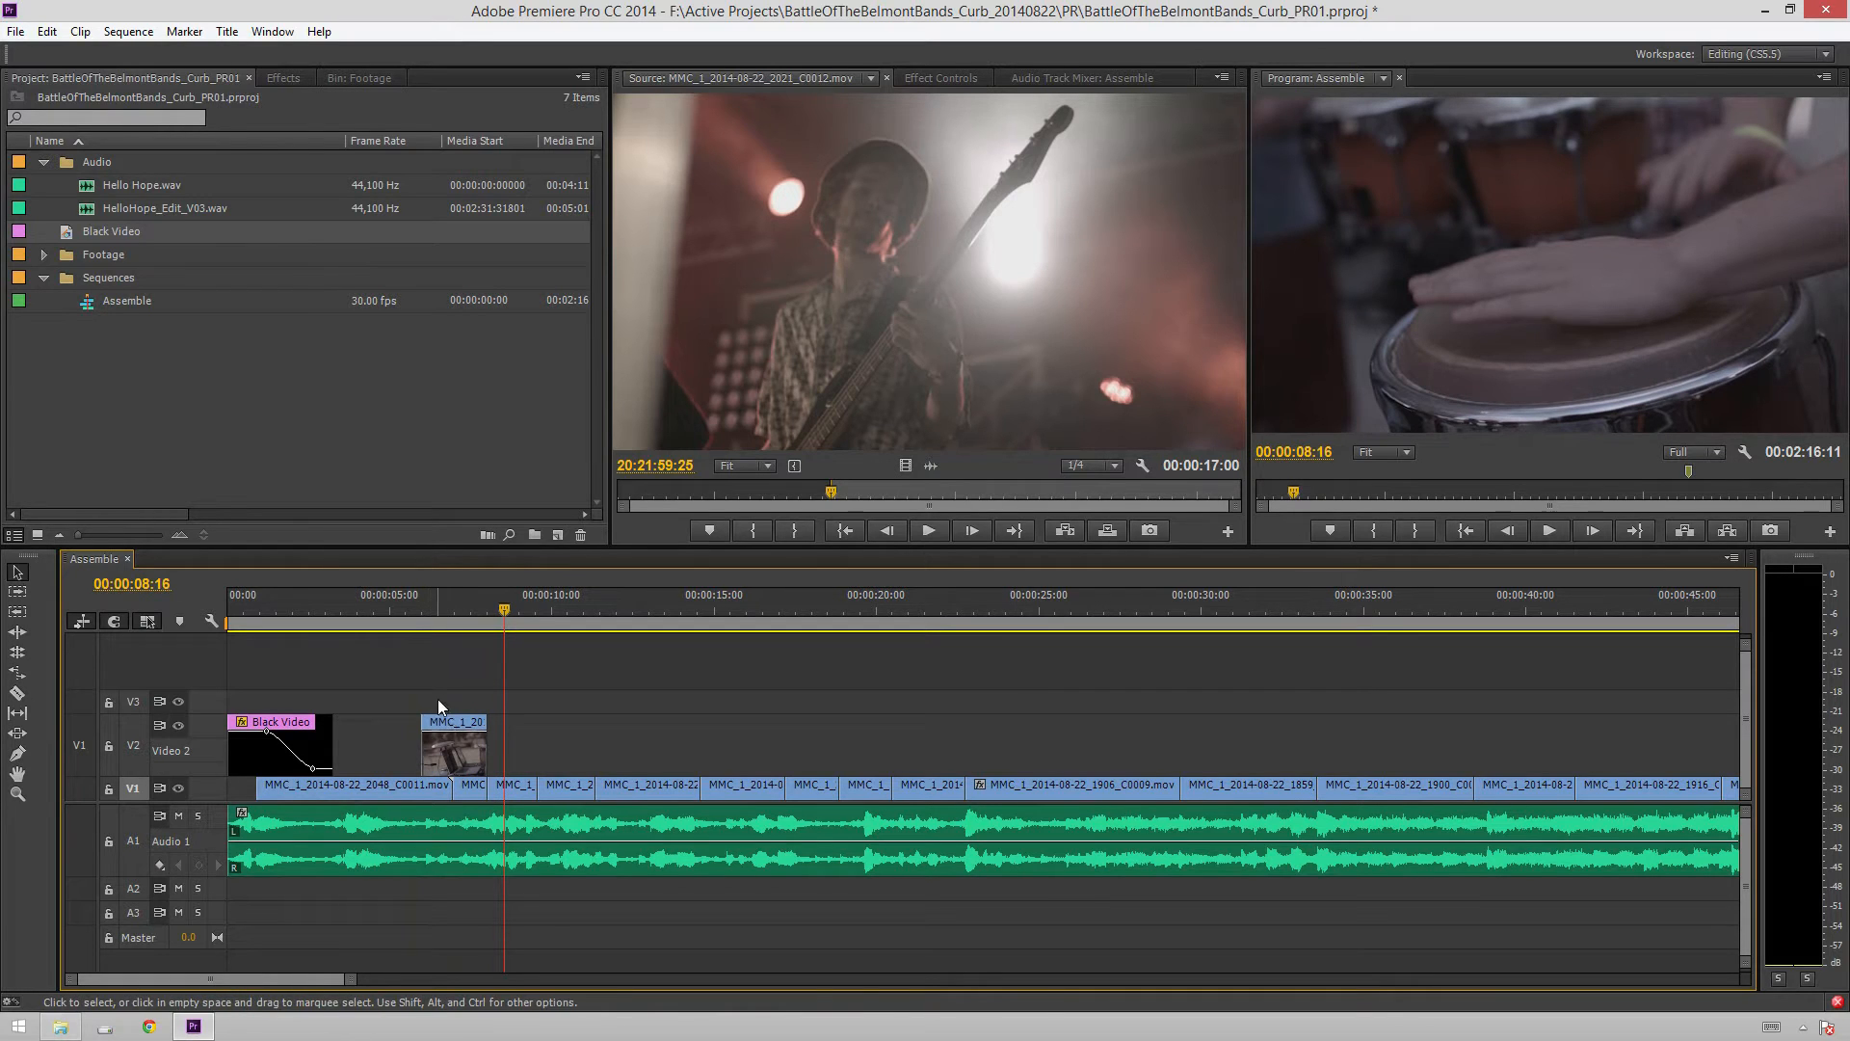
# Keyframe an opacity fade-in on the V2 clip MMC_1_2014-08-22_1617 and extend its start slightly earlier
pyautogui.moveTo(462, 607); pyautogui.dragTo(453, 607)
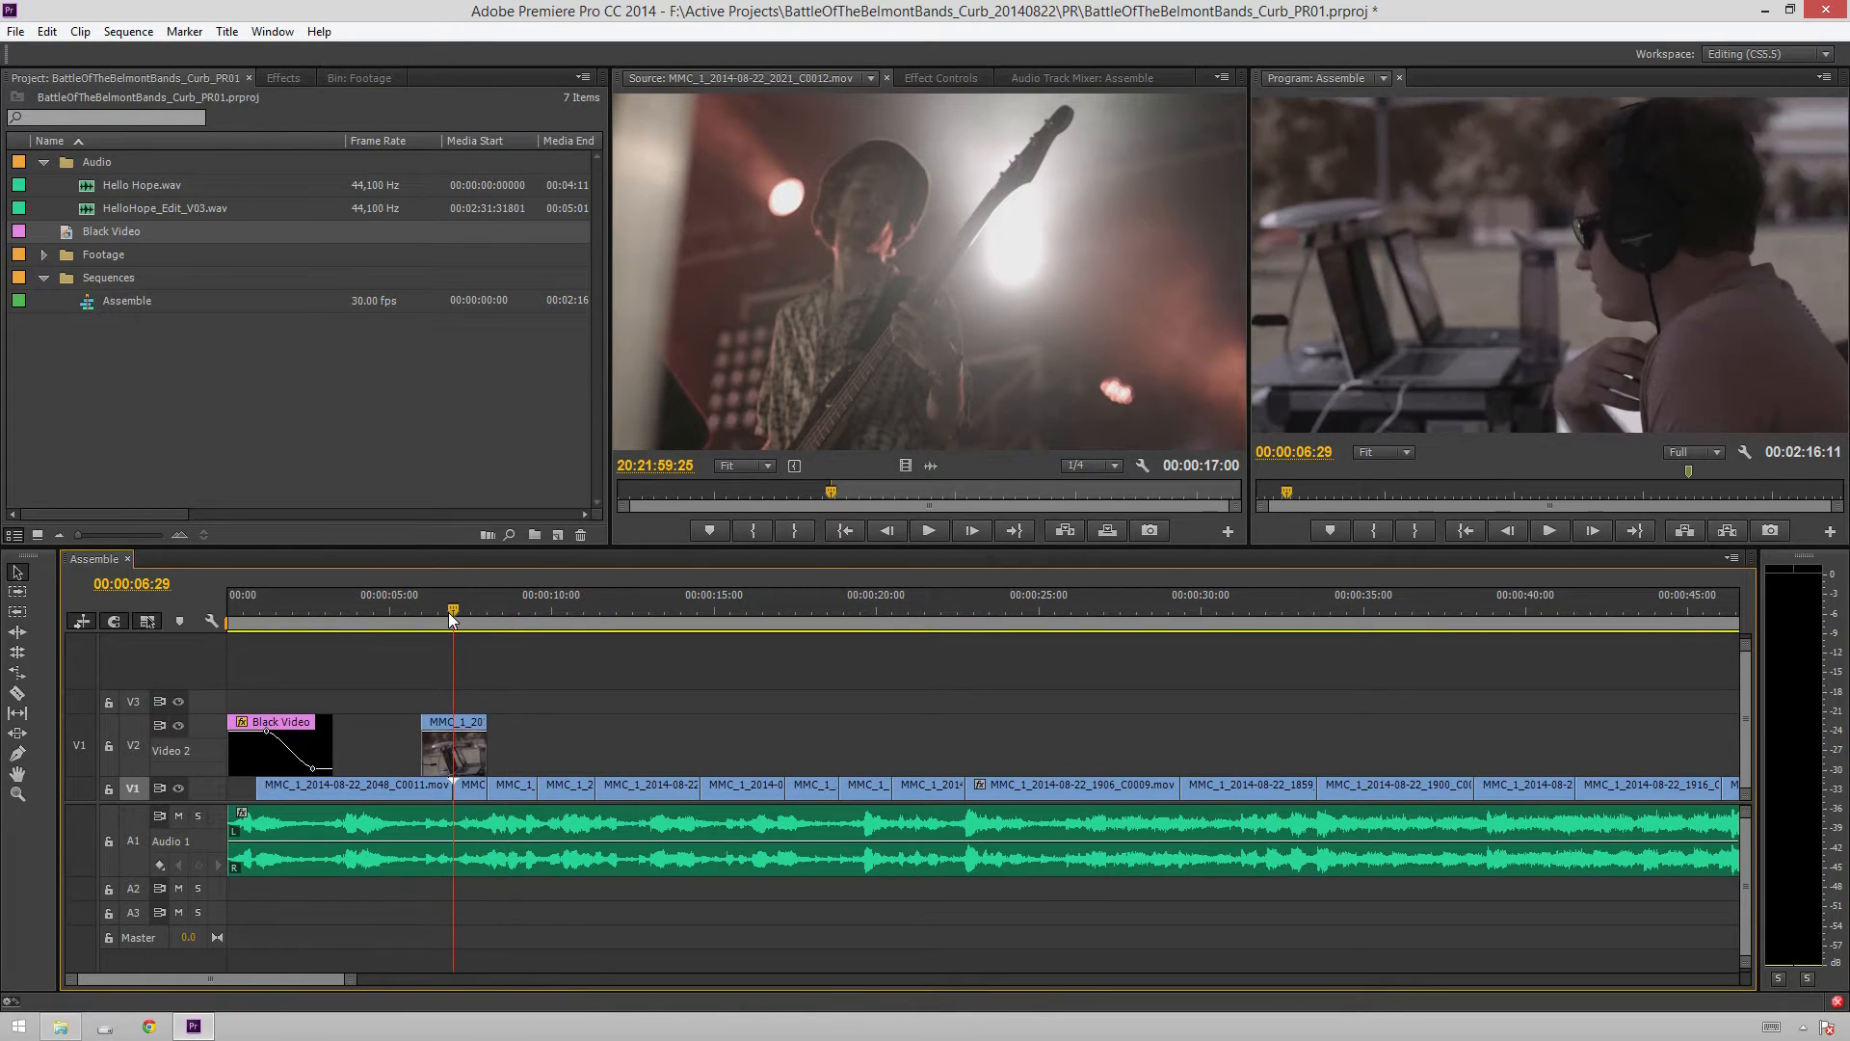
pyautogui.click(452, 740)
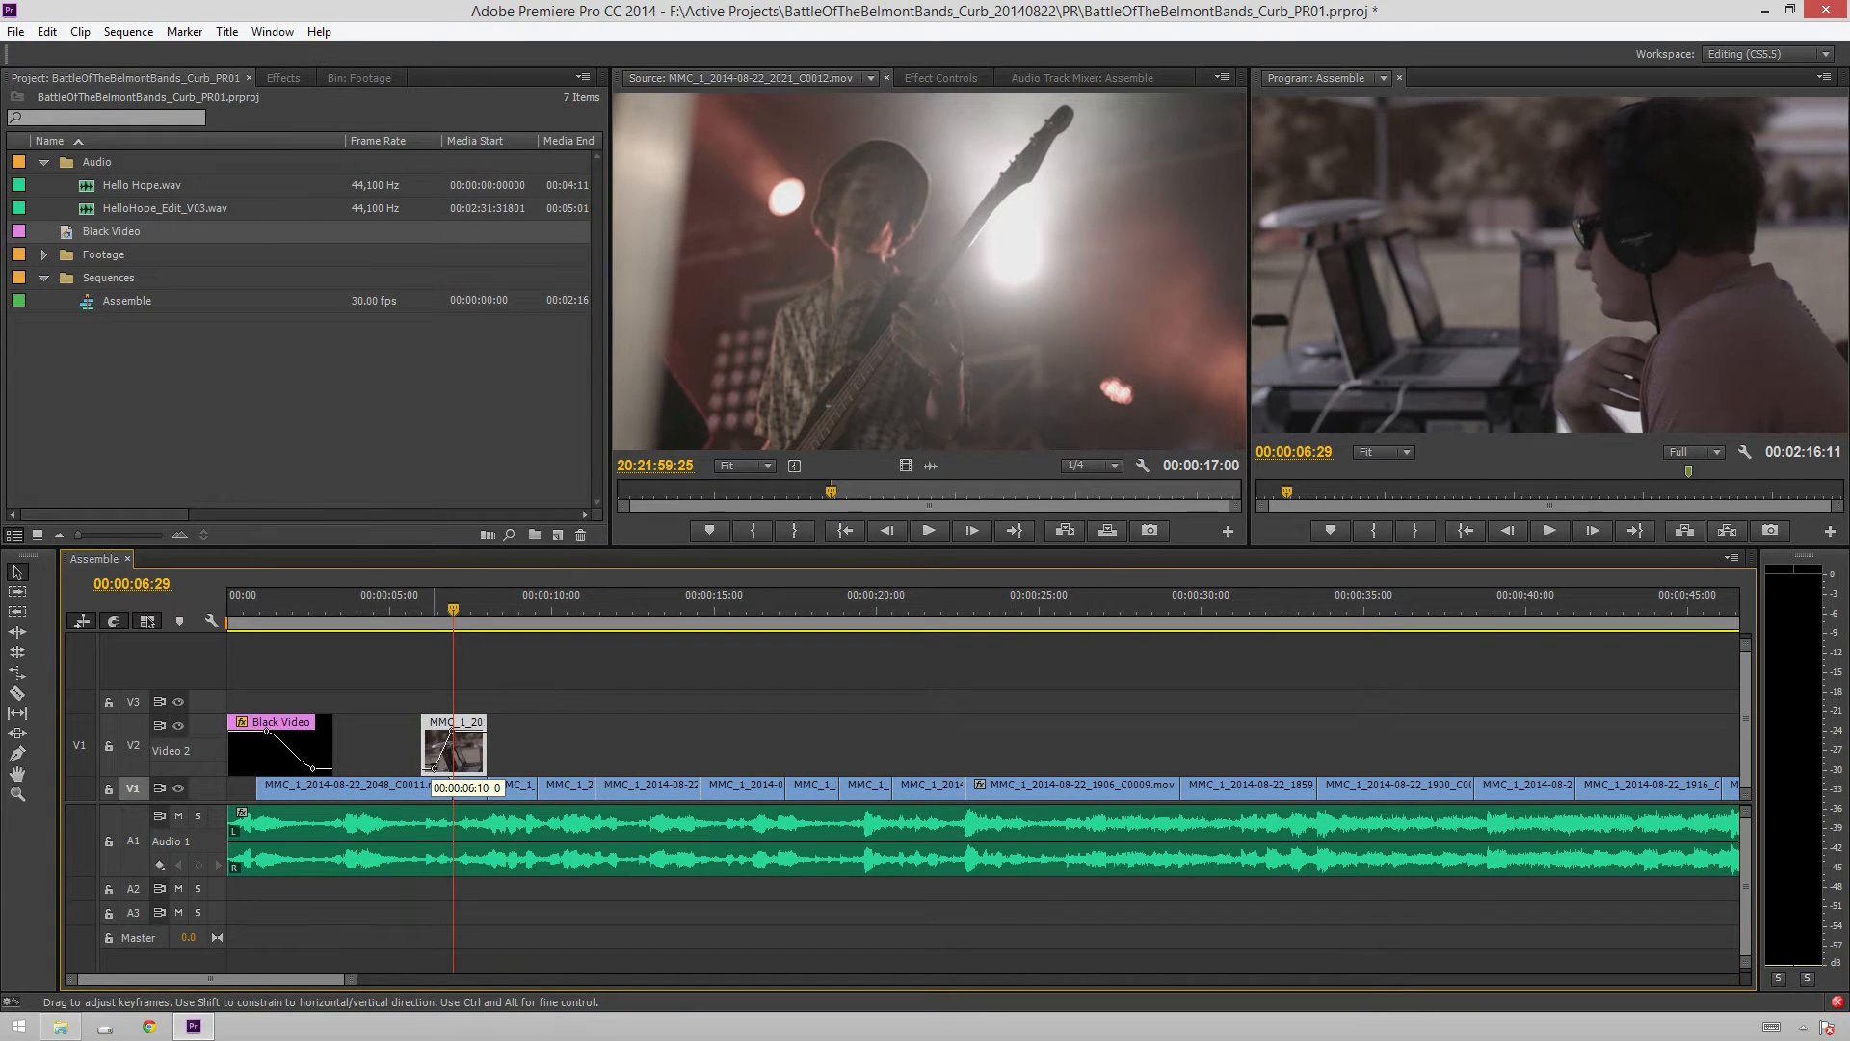
pyautogui.scroll(4, 414, 709)
pyautogui.doubleClick(429, 750)
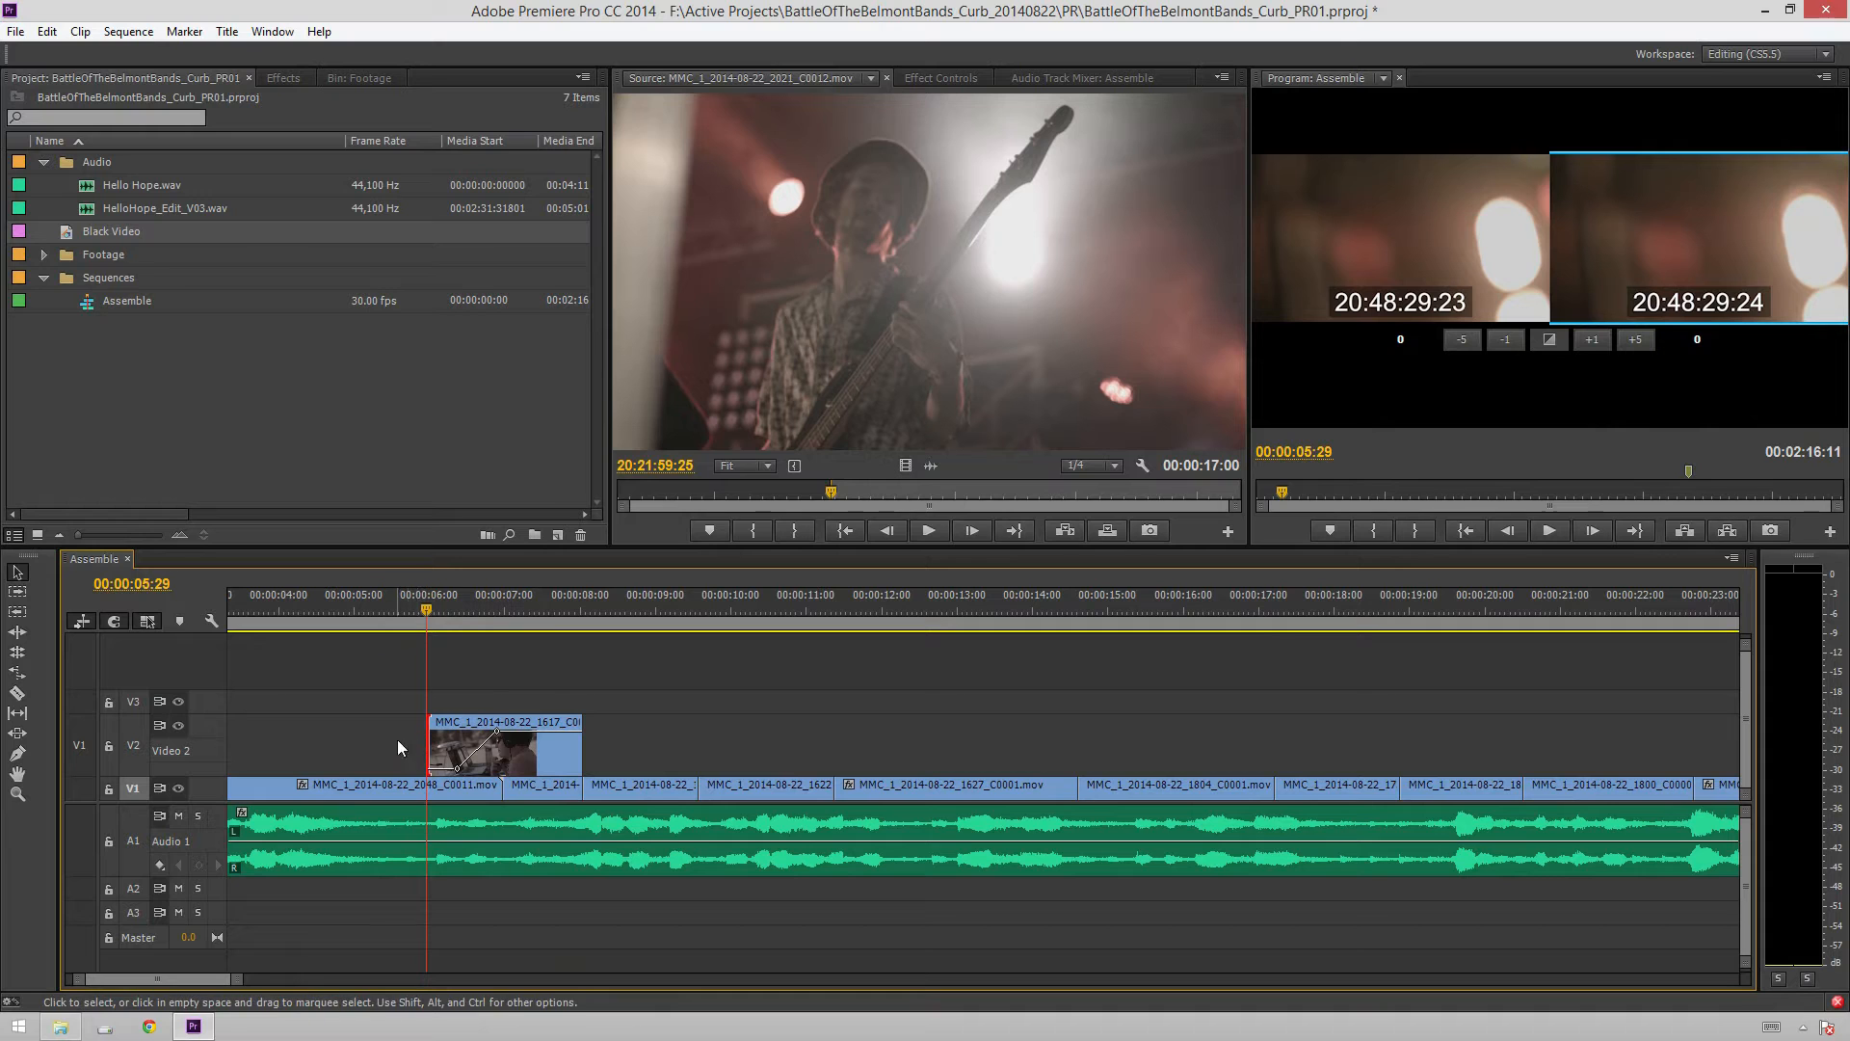
pyautogui.moveTo(424, 743)
pyautogui.mouseDown()
pyautogui.moveTo(402, 742)
pyautogui.moveTo(444, 768)
pyautogui.moveTo(422, 769)
pyautogui.mouseUp()
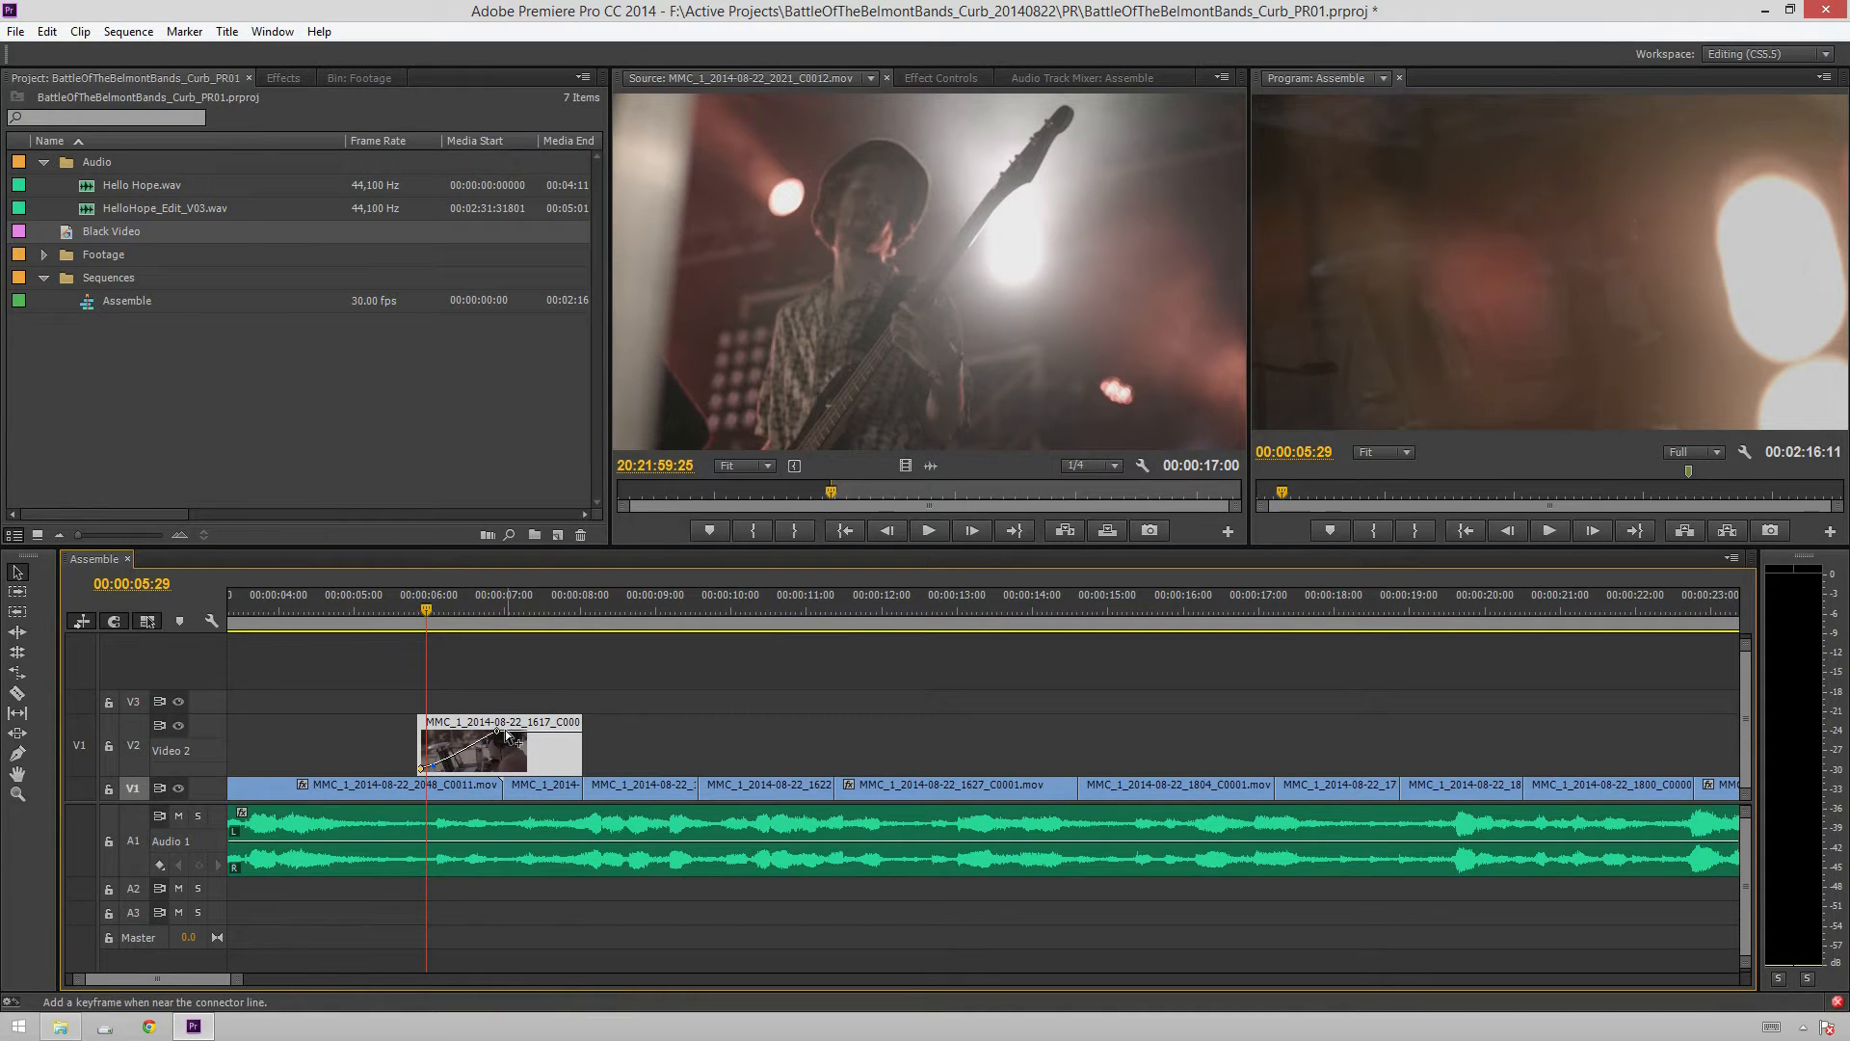
# Play back the fade-in on the V2 clip and review the edit through to 00:01:42:27
pyautogui.scroll(-3, 390, 651)
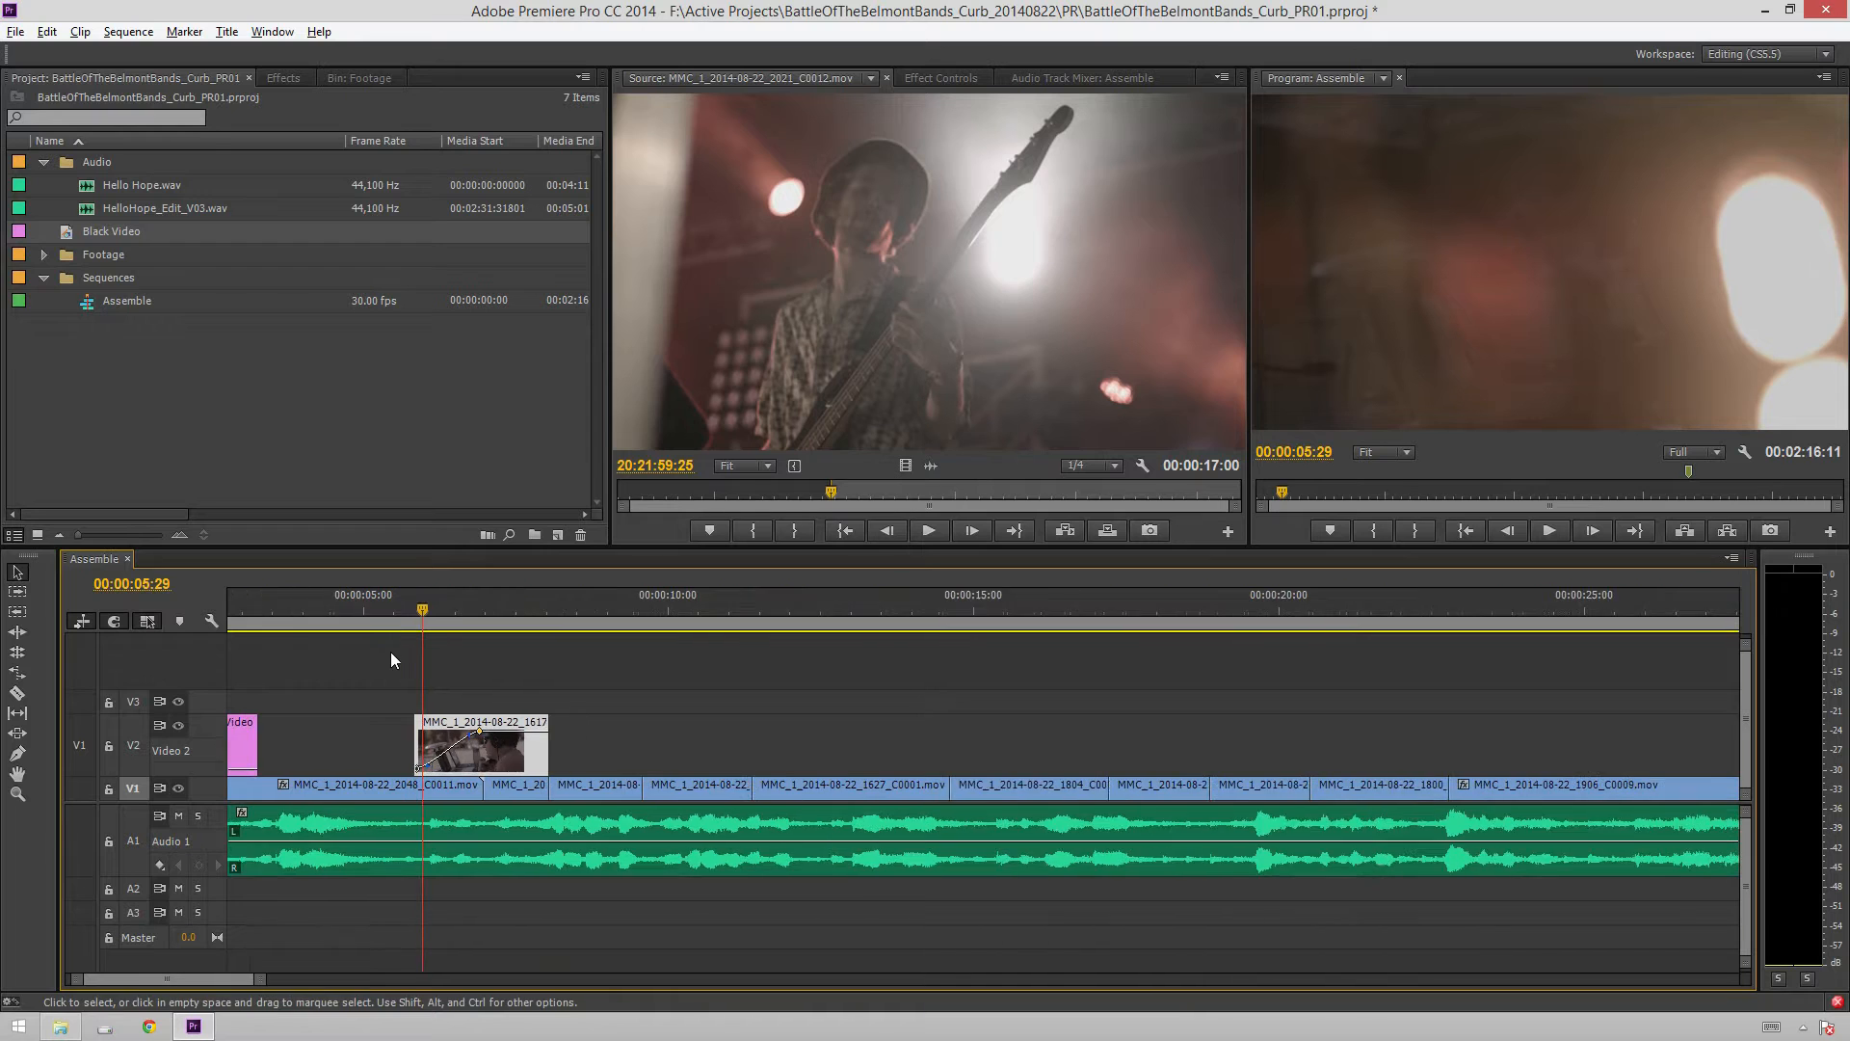
pyautogui.click(390, 652)
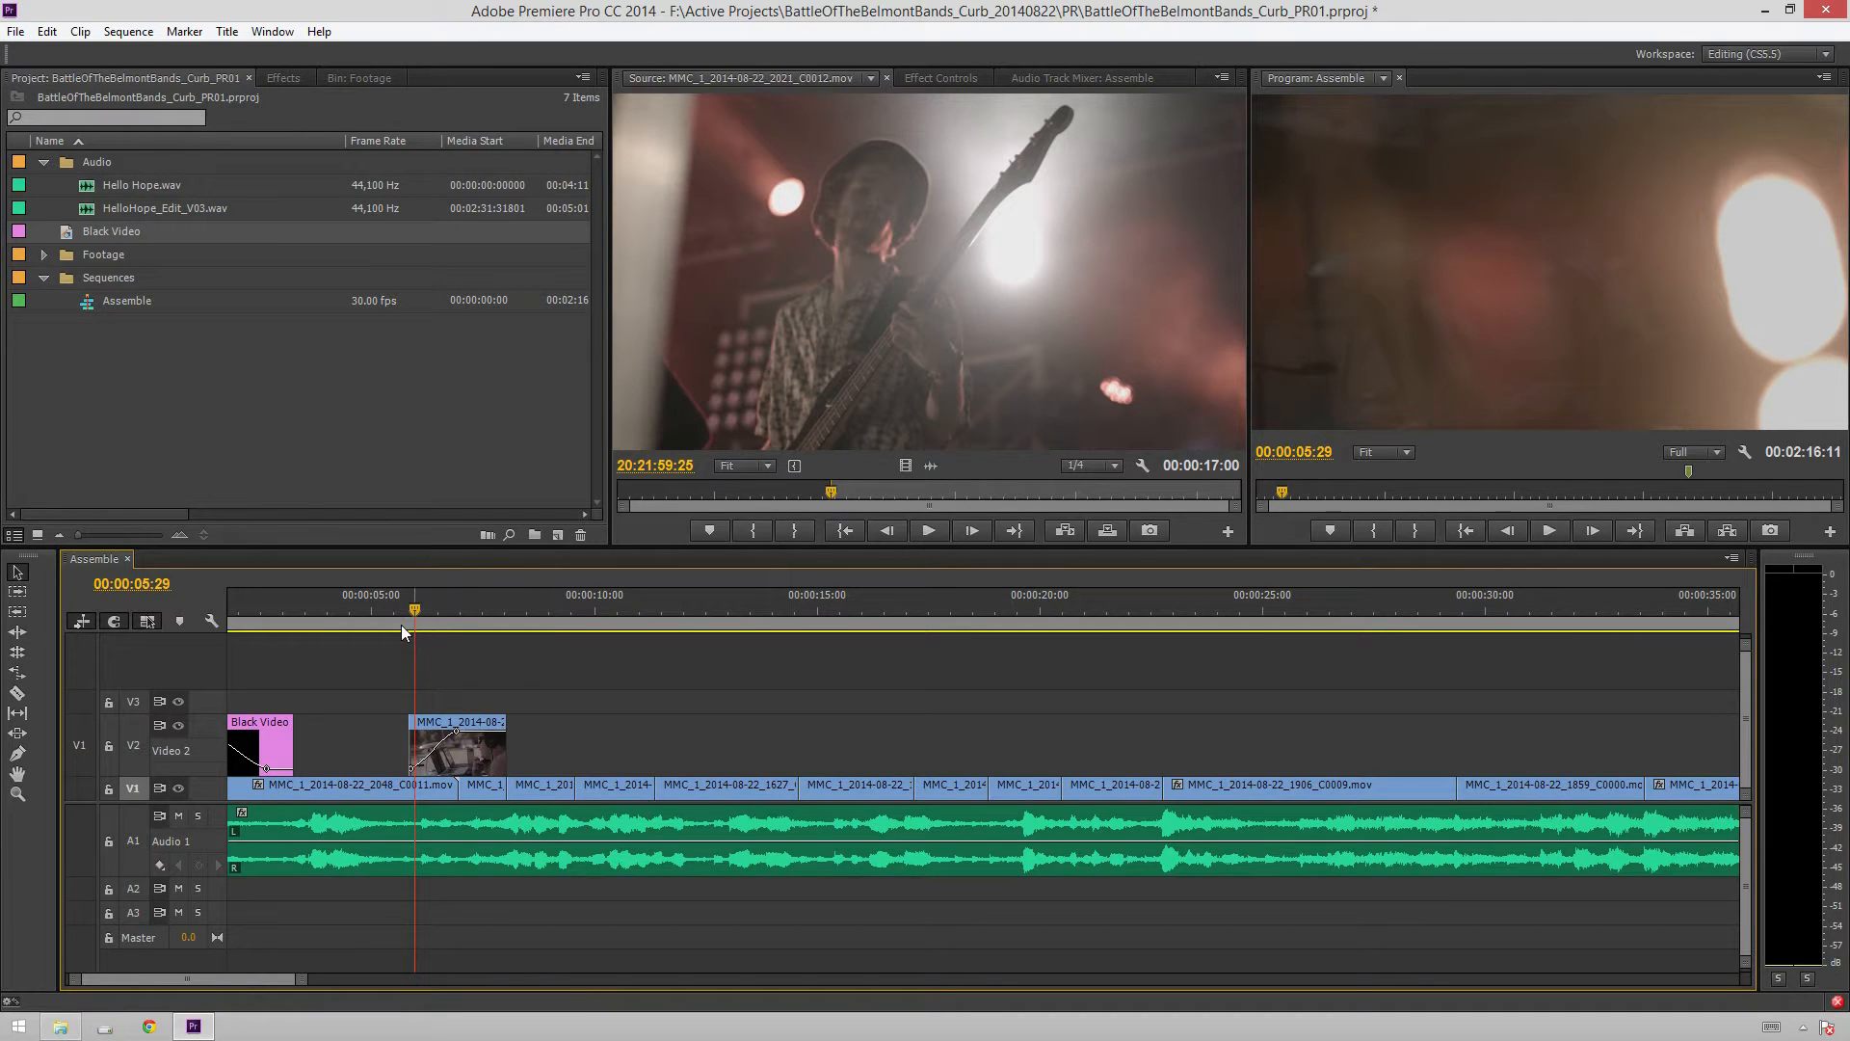
pyautogui.click(386, 594)
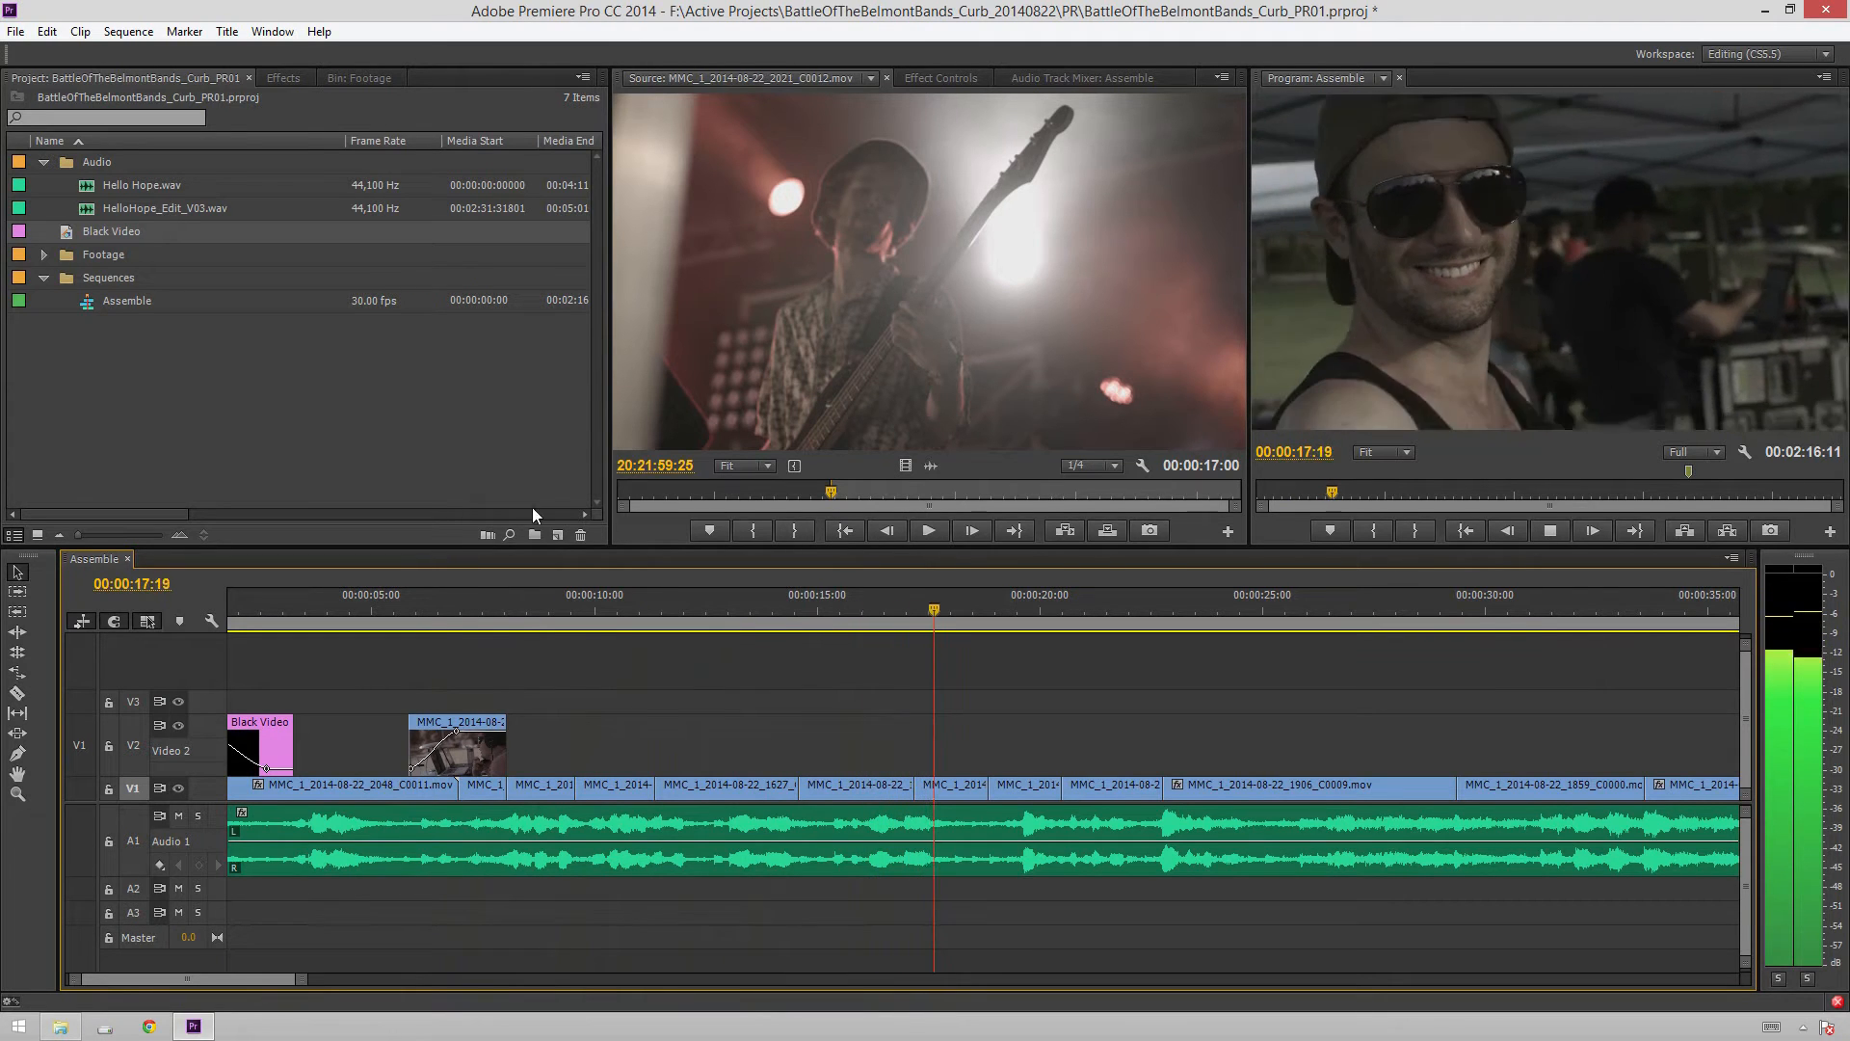
pyautogui.press('space')
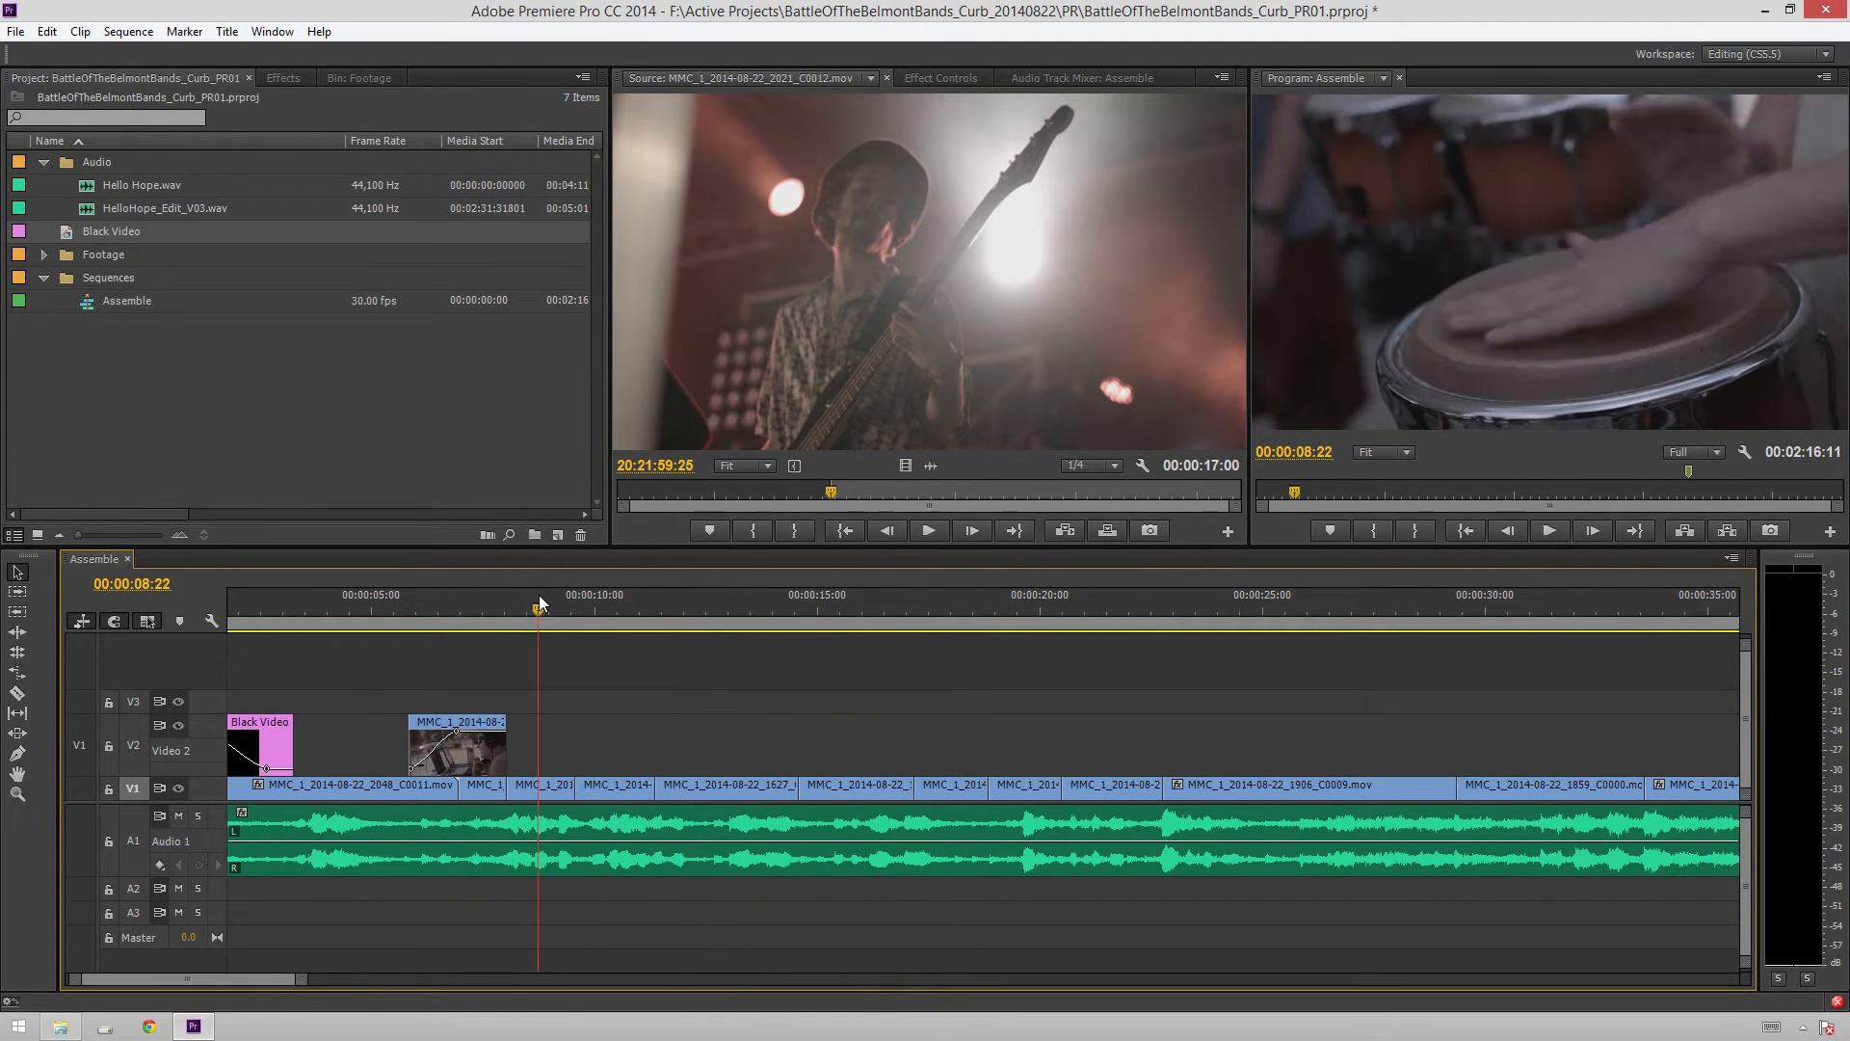
pyautogui.press('space')
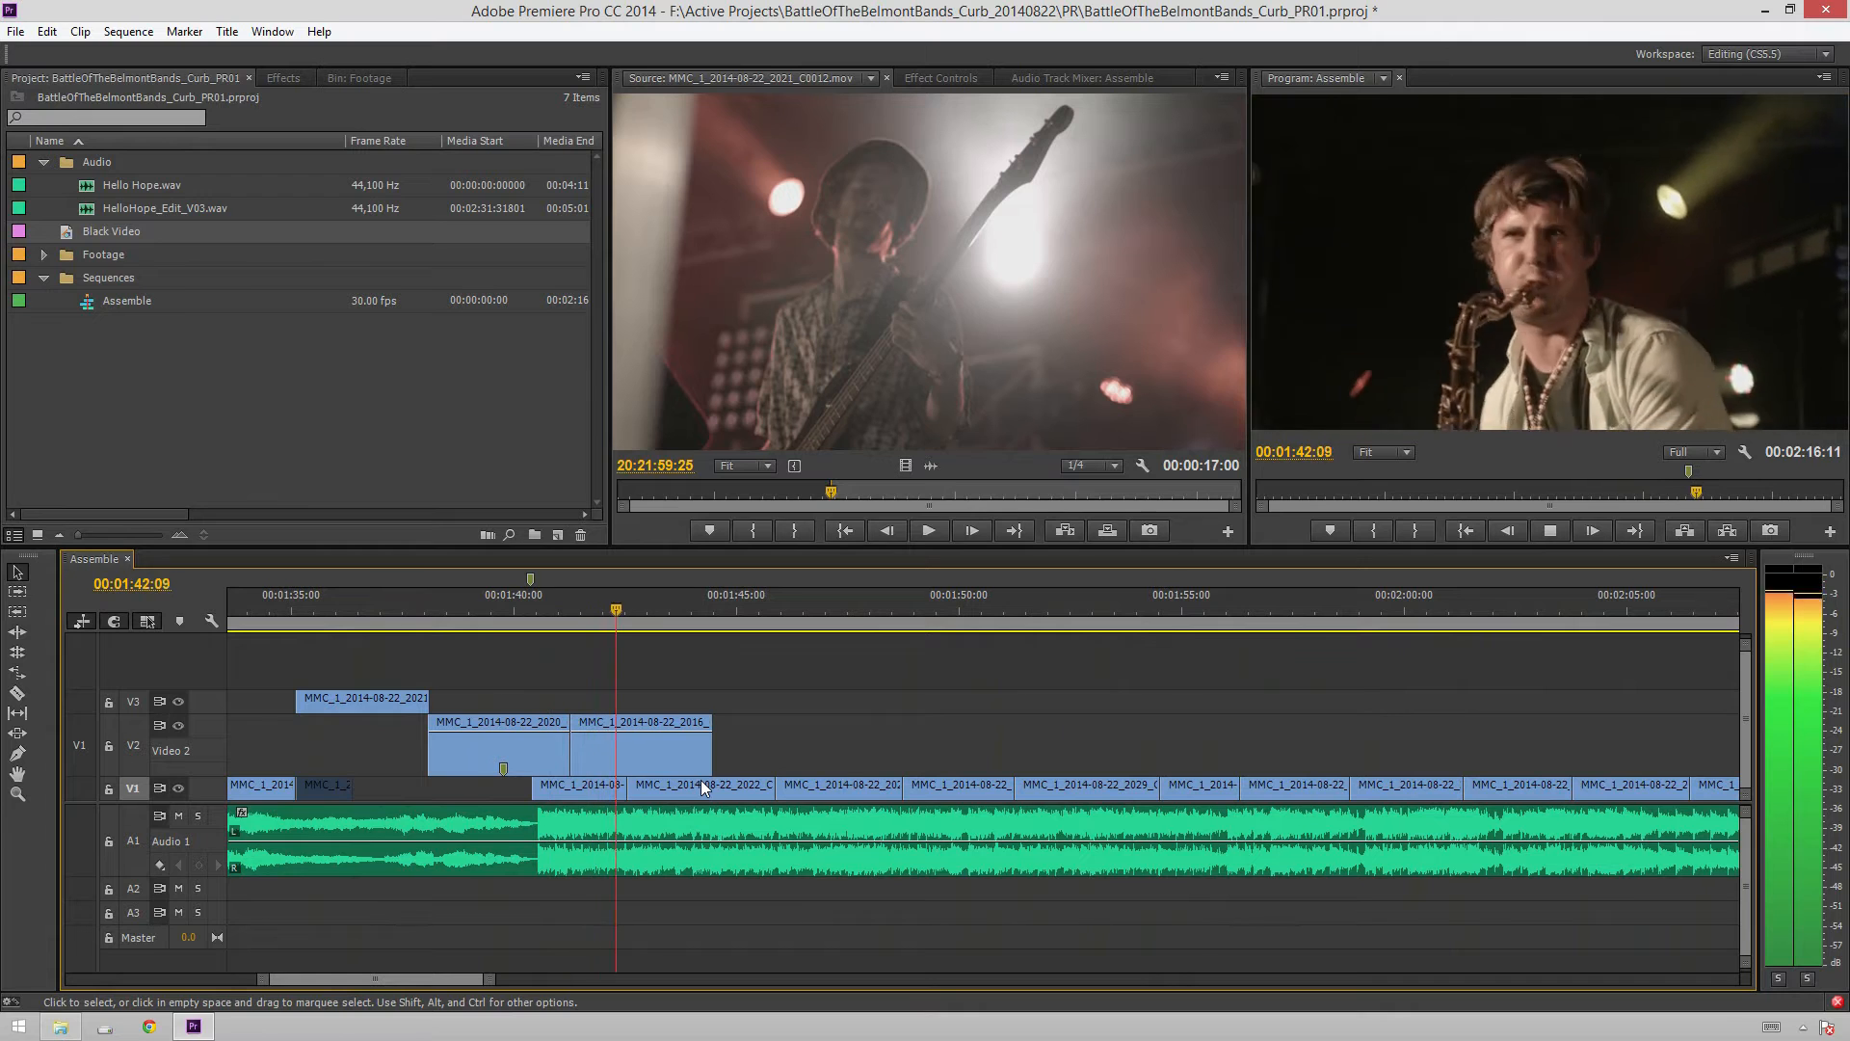
pyautogui.press('space')
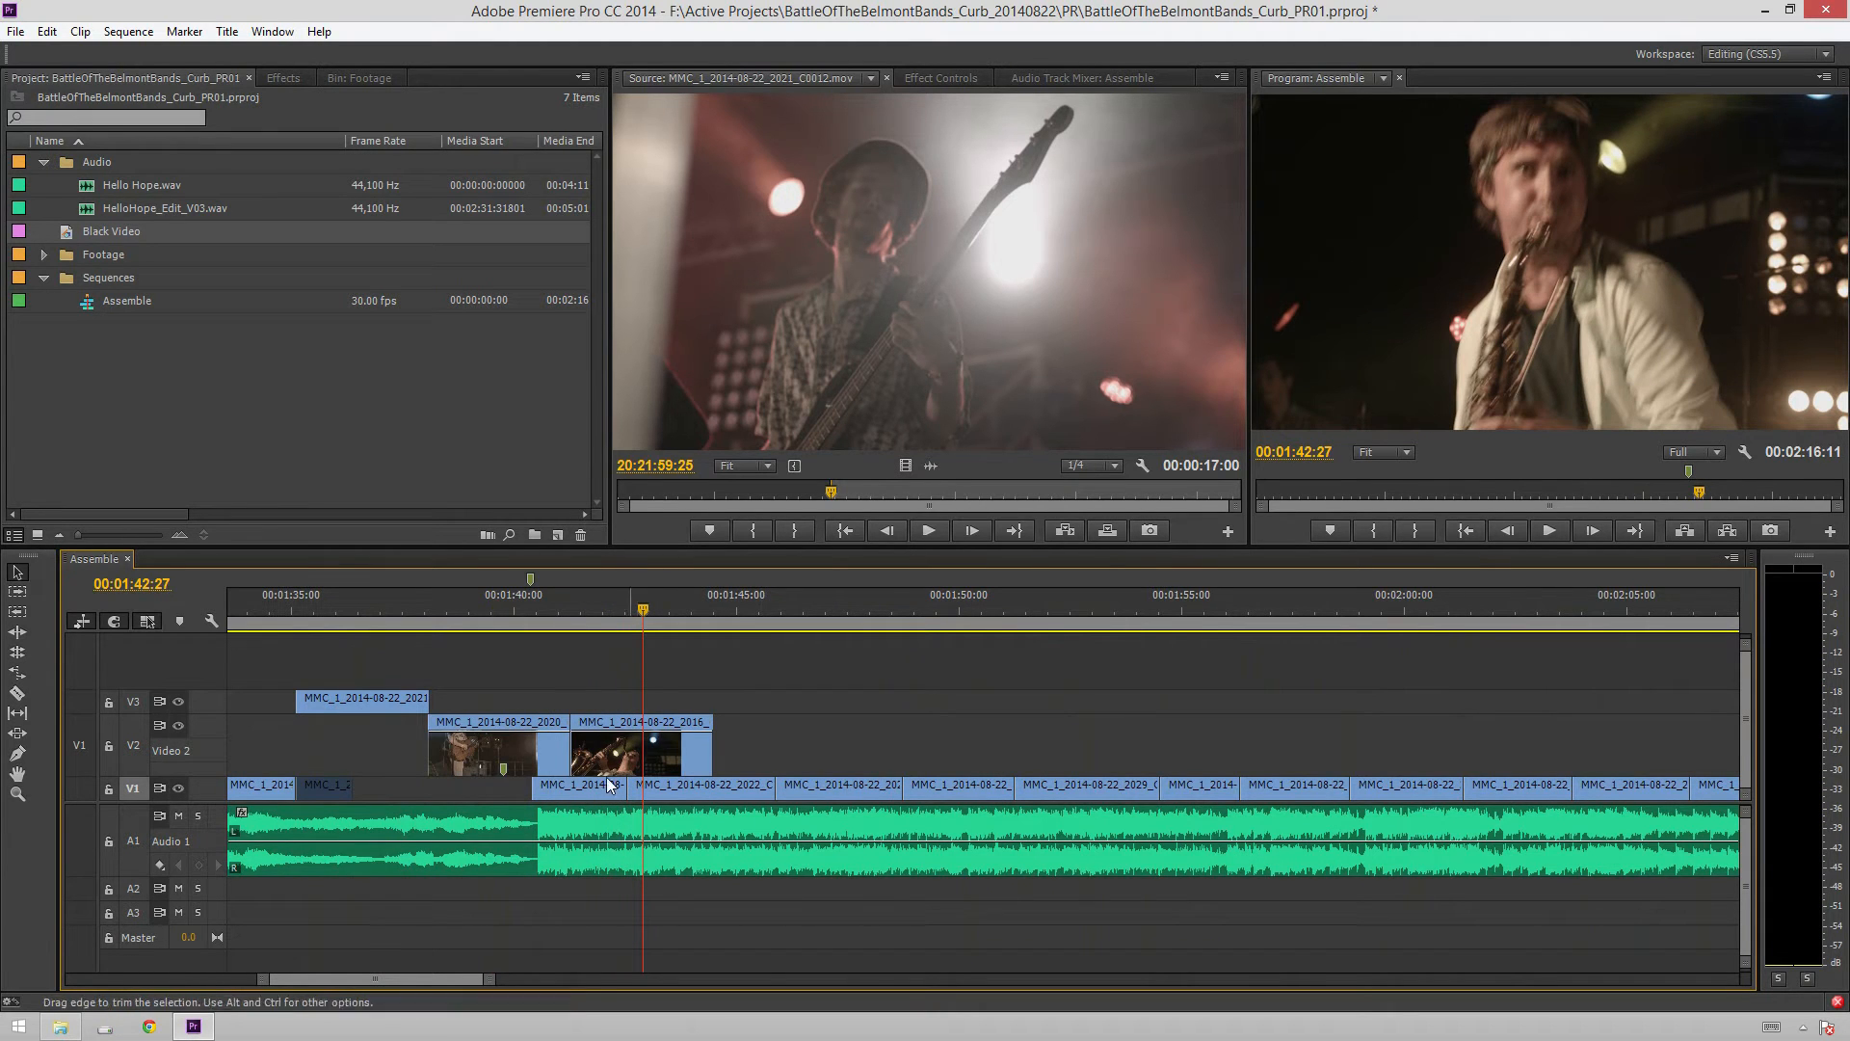
# Examine the overall timeline and the overlapping V2 and V3 clips around 00:01:40, and return to the sequence start
pyautogui.scroll(3, 447, 804)
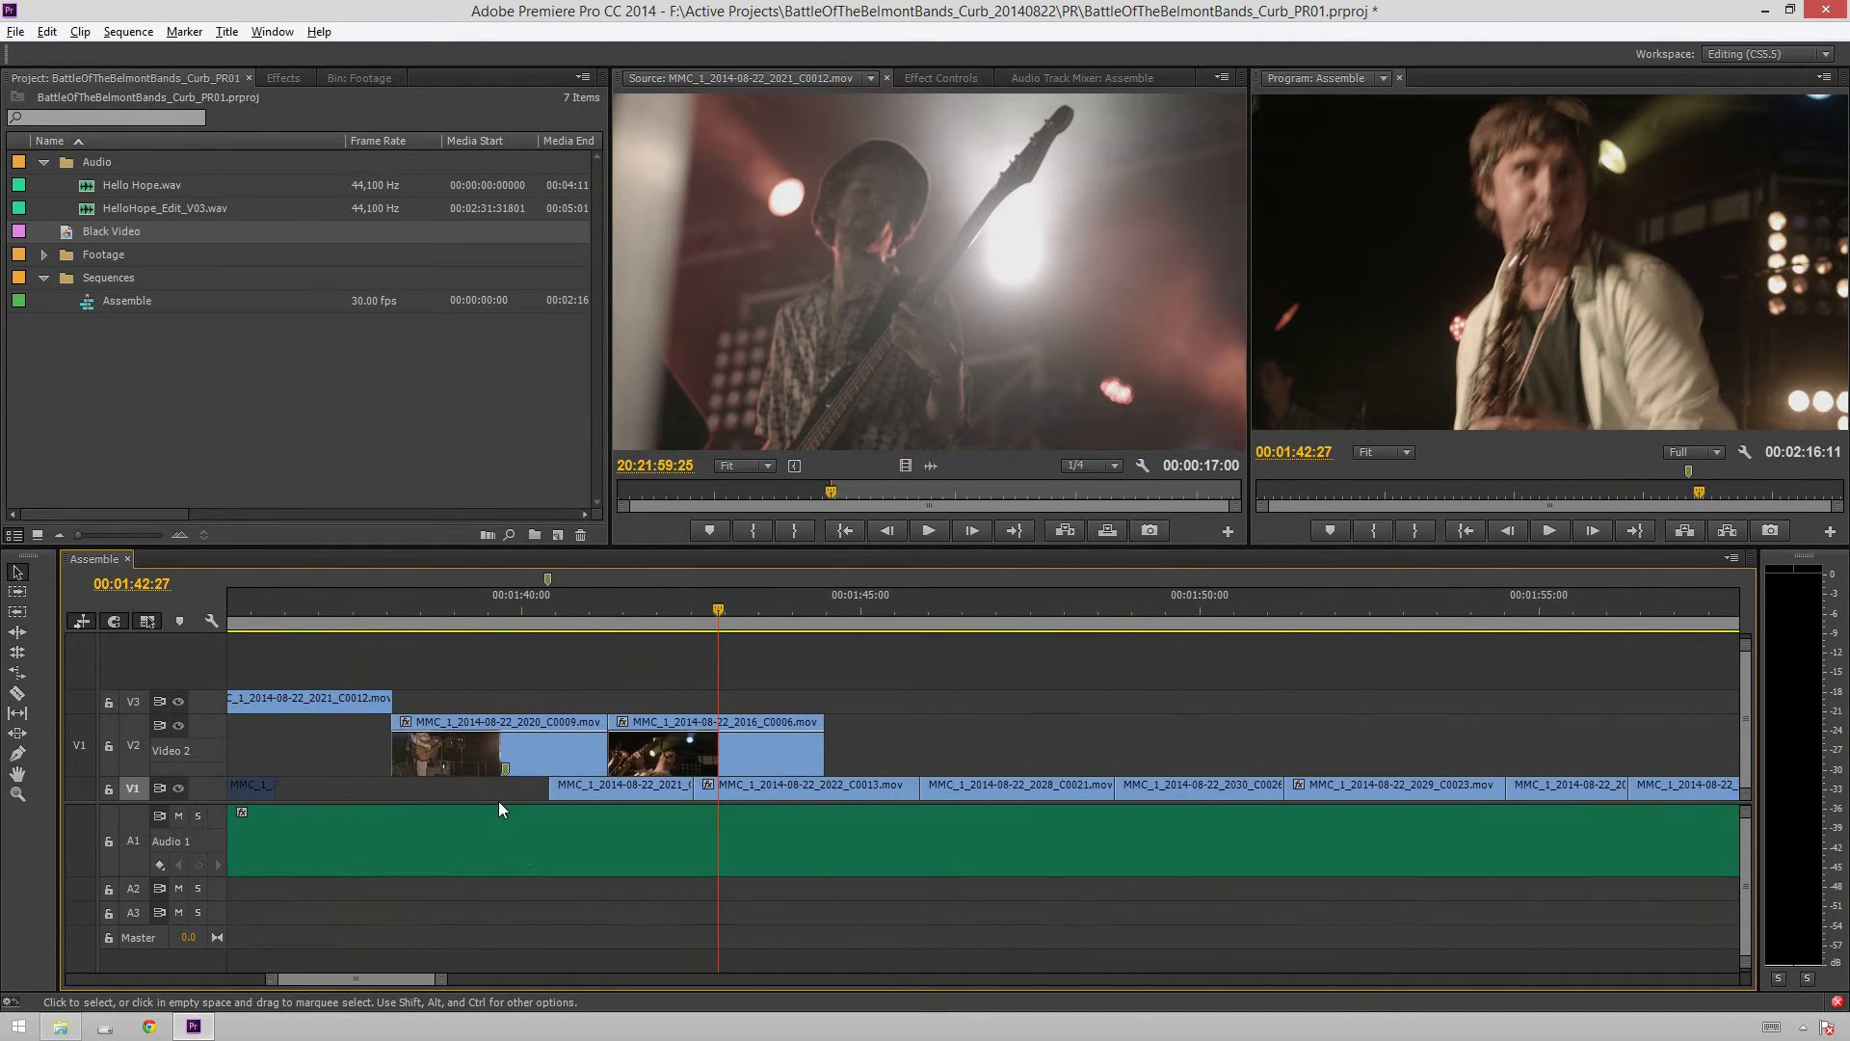
pyautogui.scroll(-5, 519, 824)
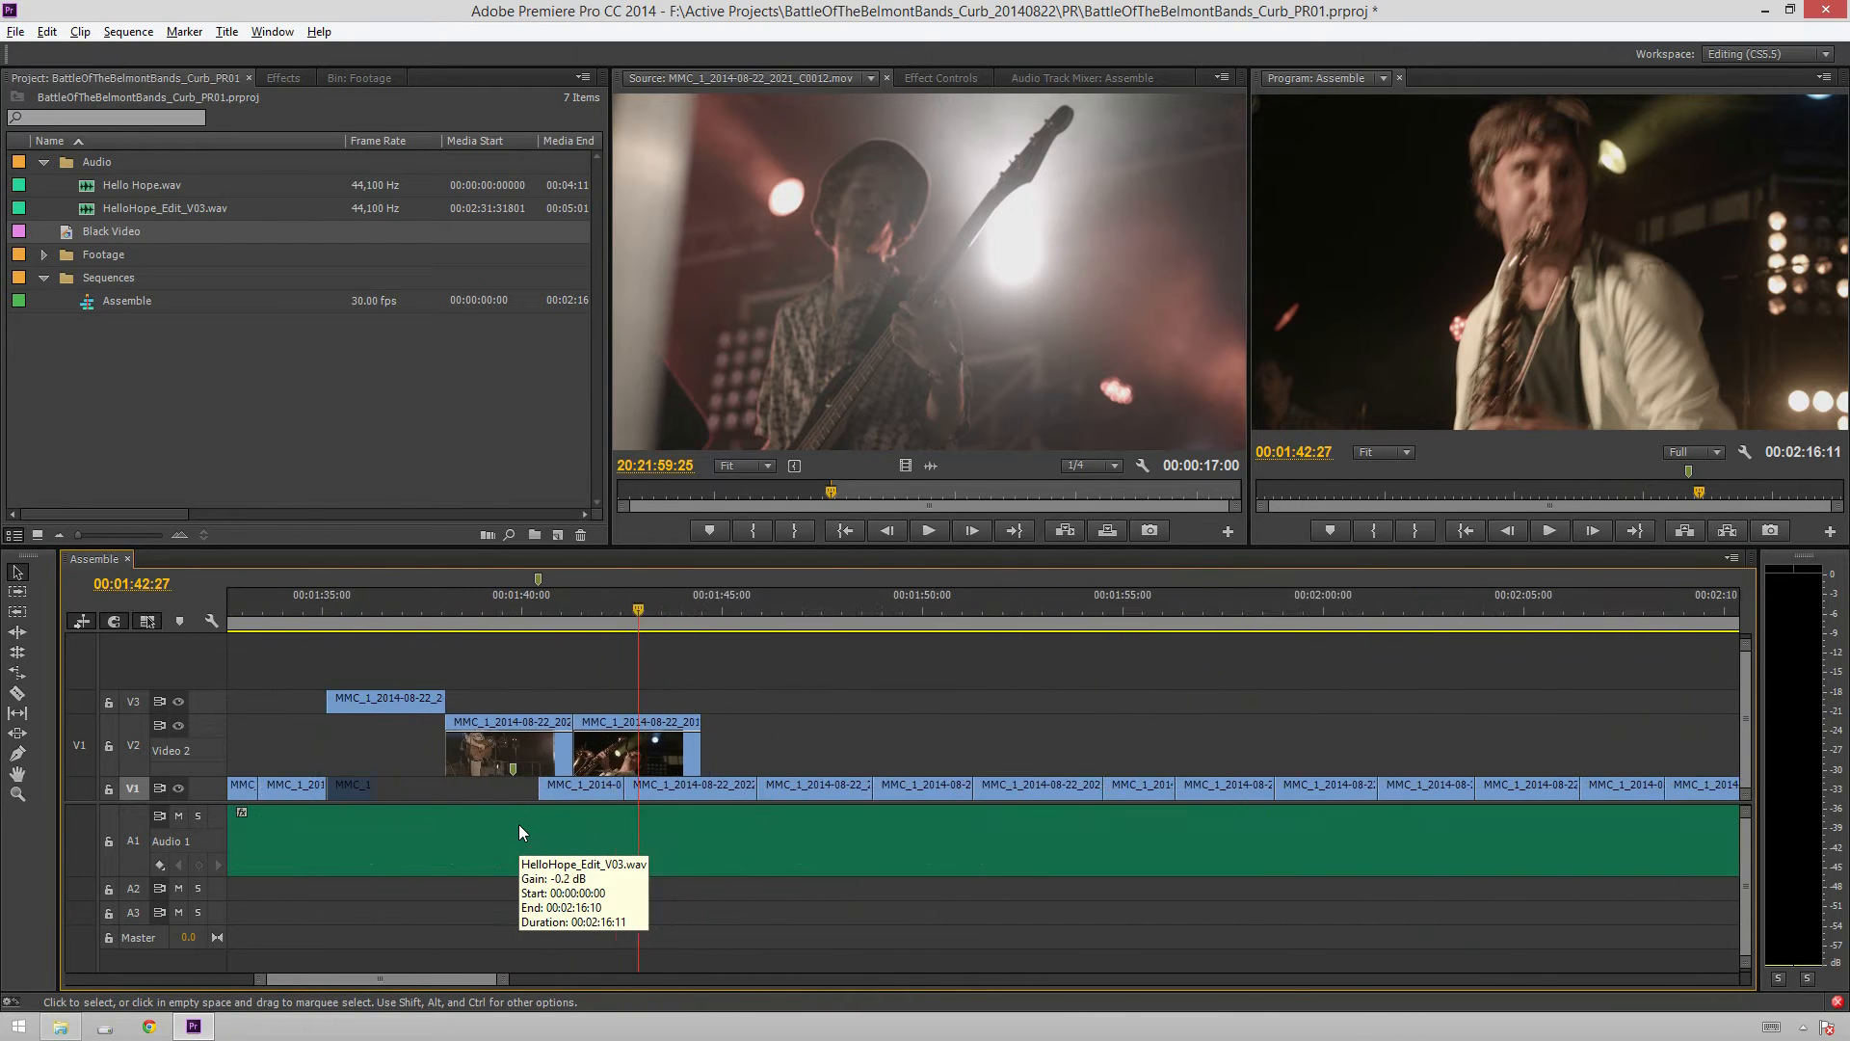
pyautogui.scroll(-3, 418, 821)
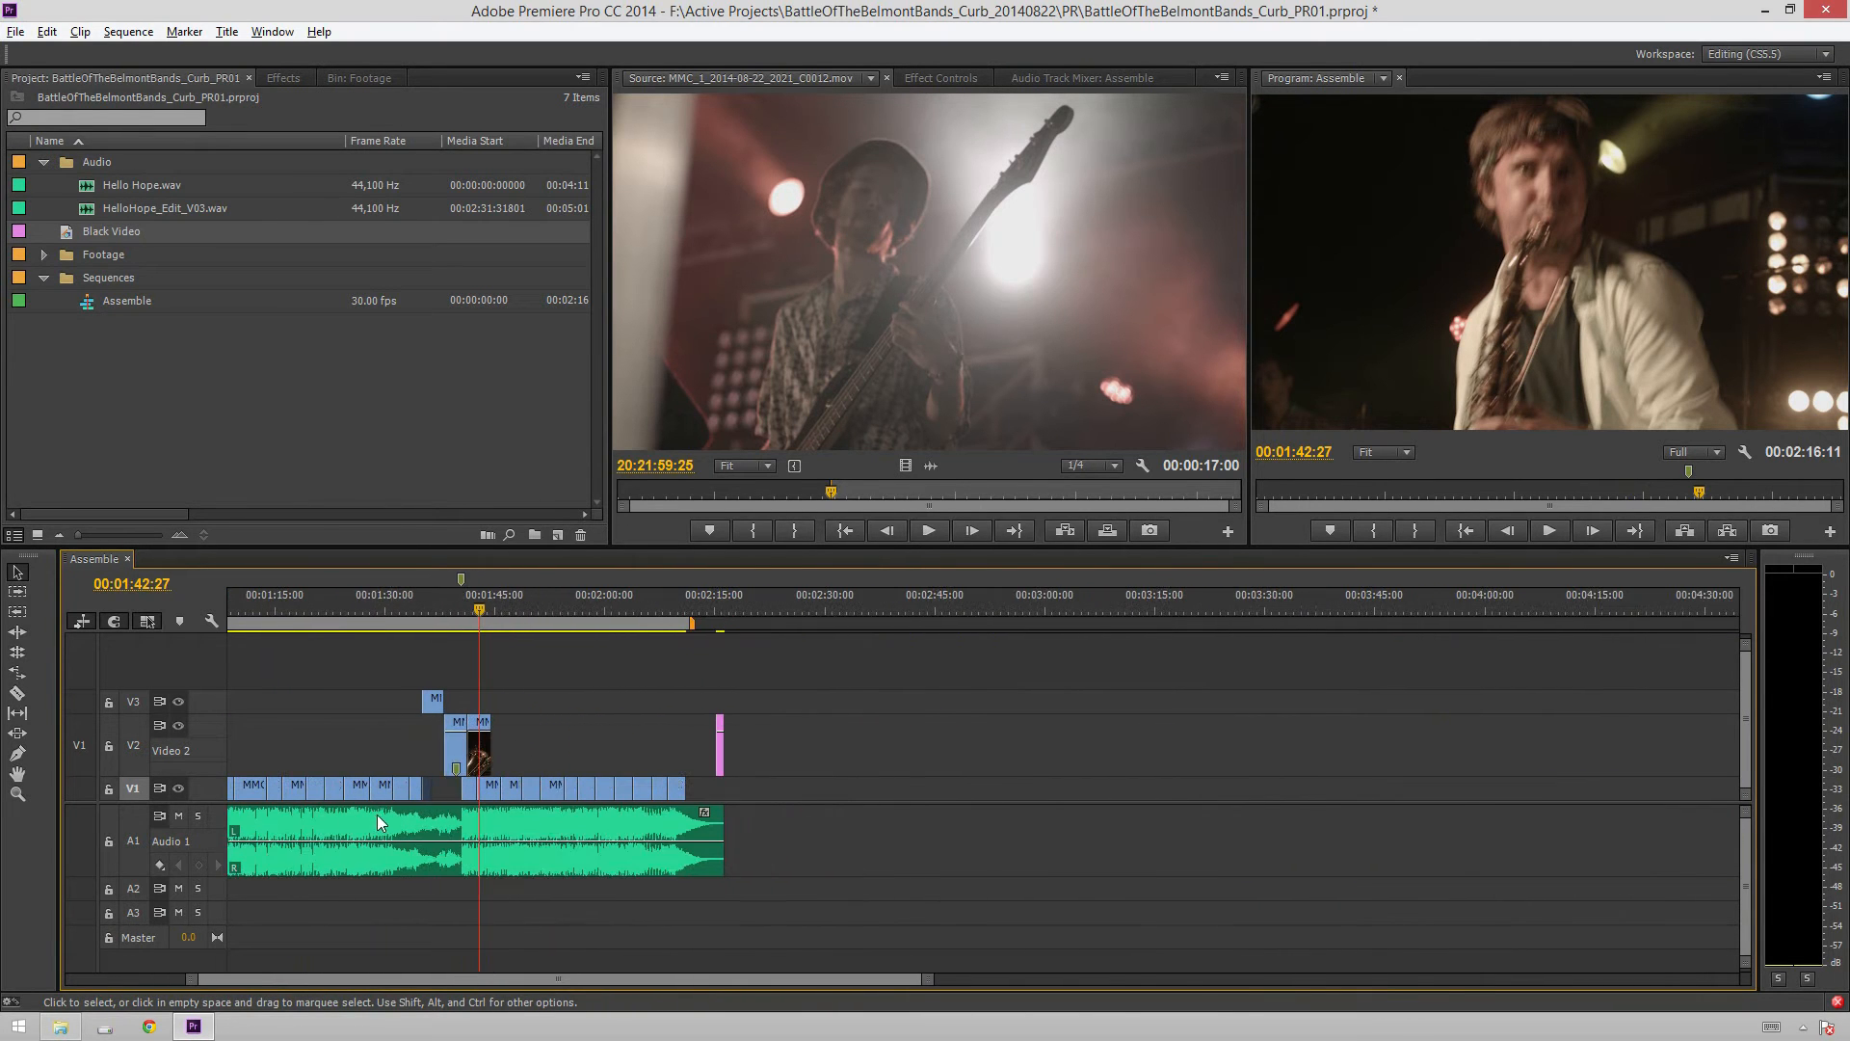
pyautogui.scroll(5, 418, 939)
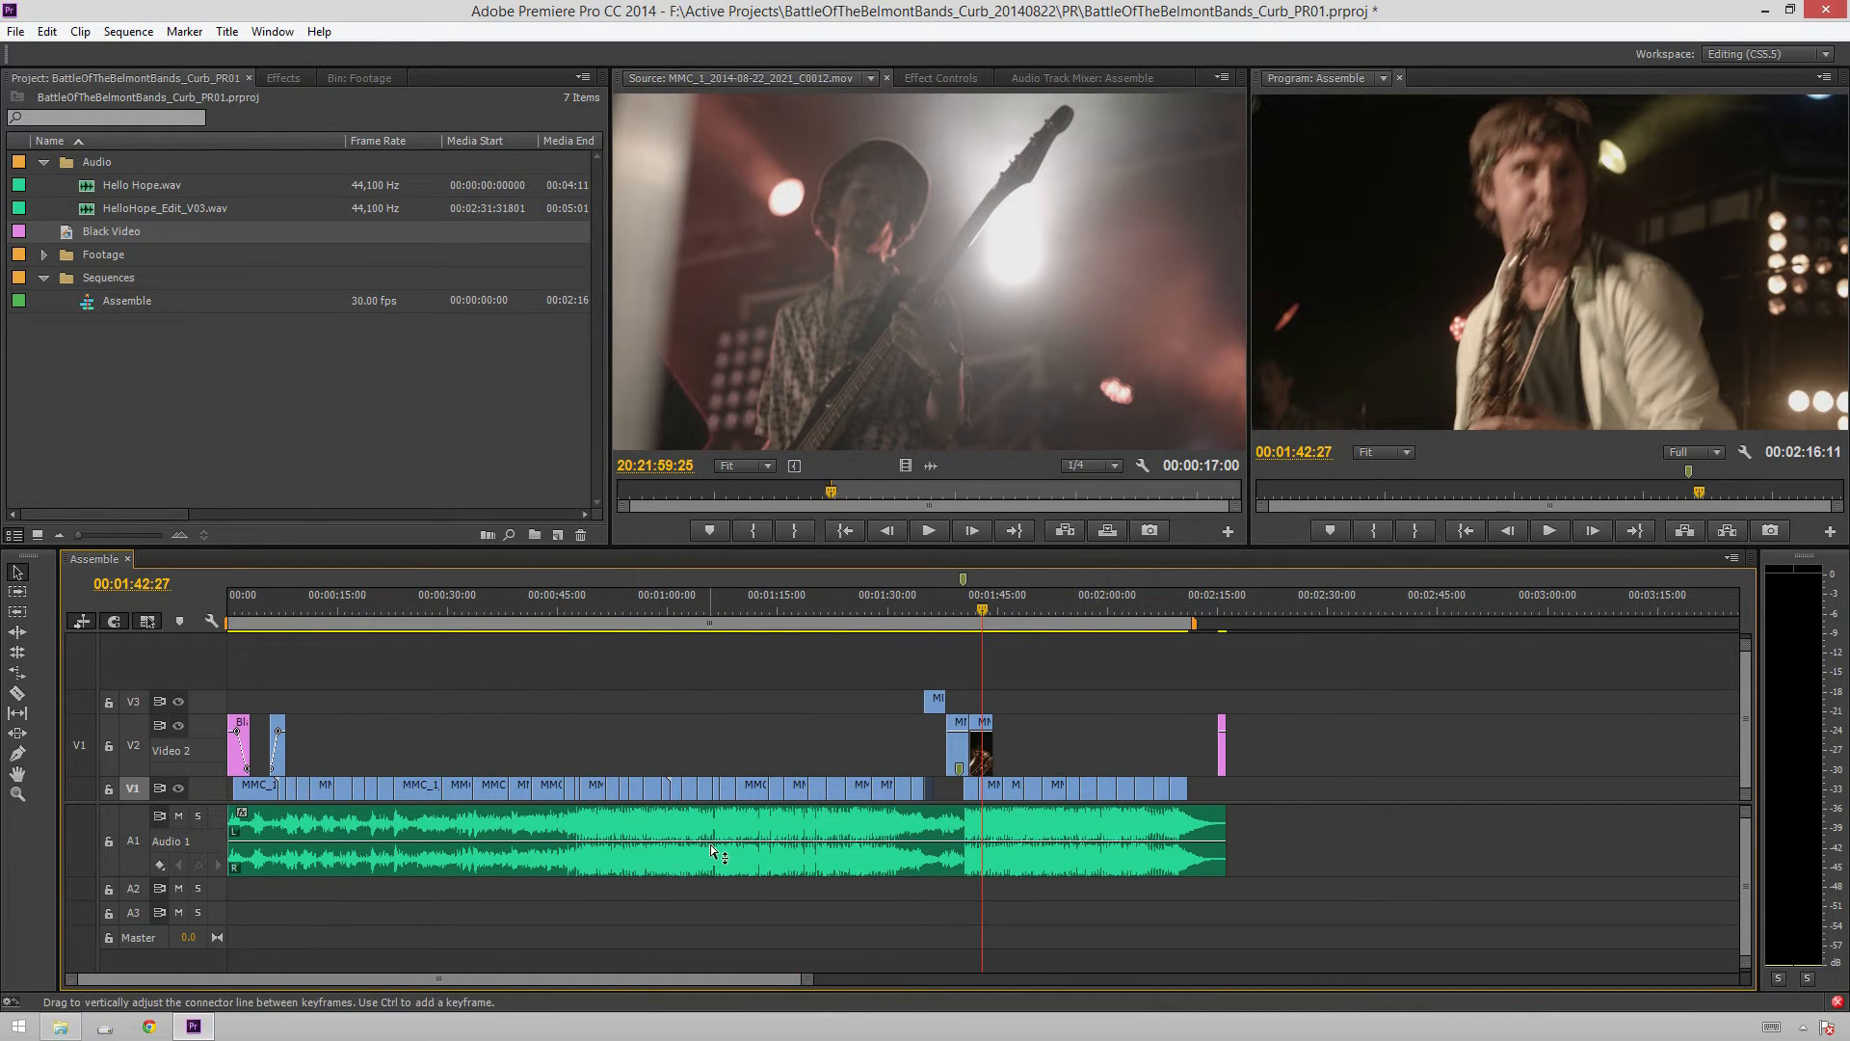
pyautogui.scroll(-3, 712, 848)
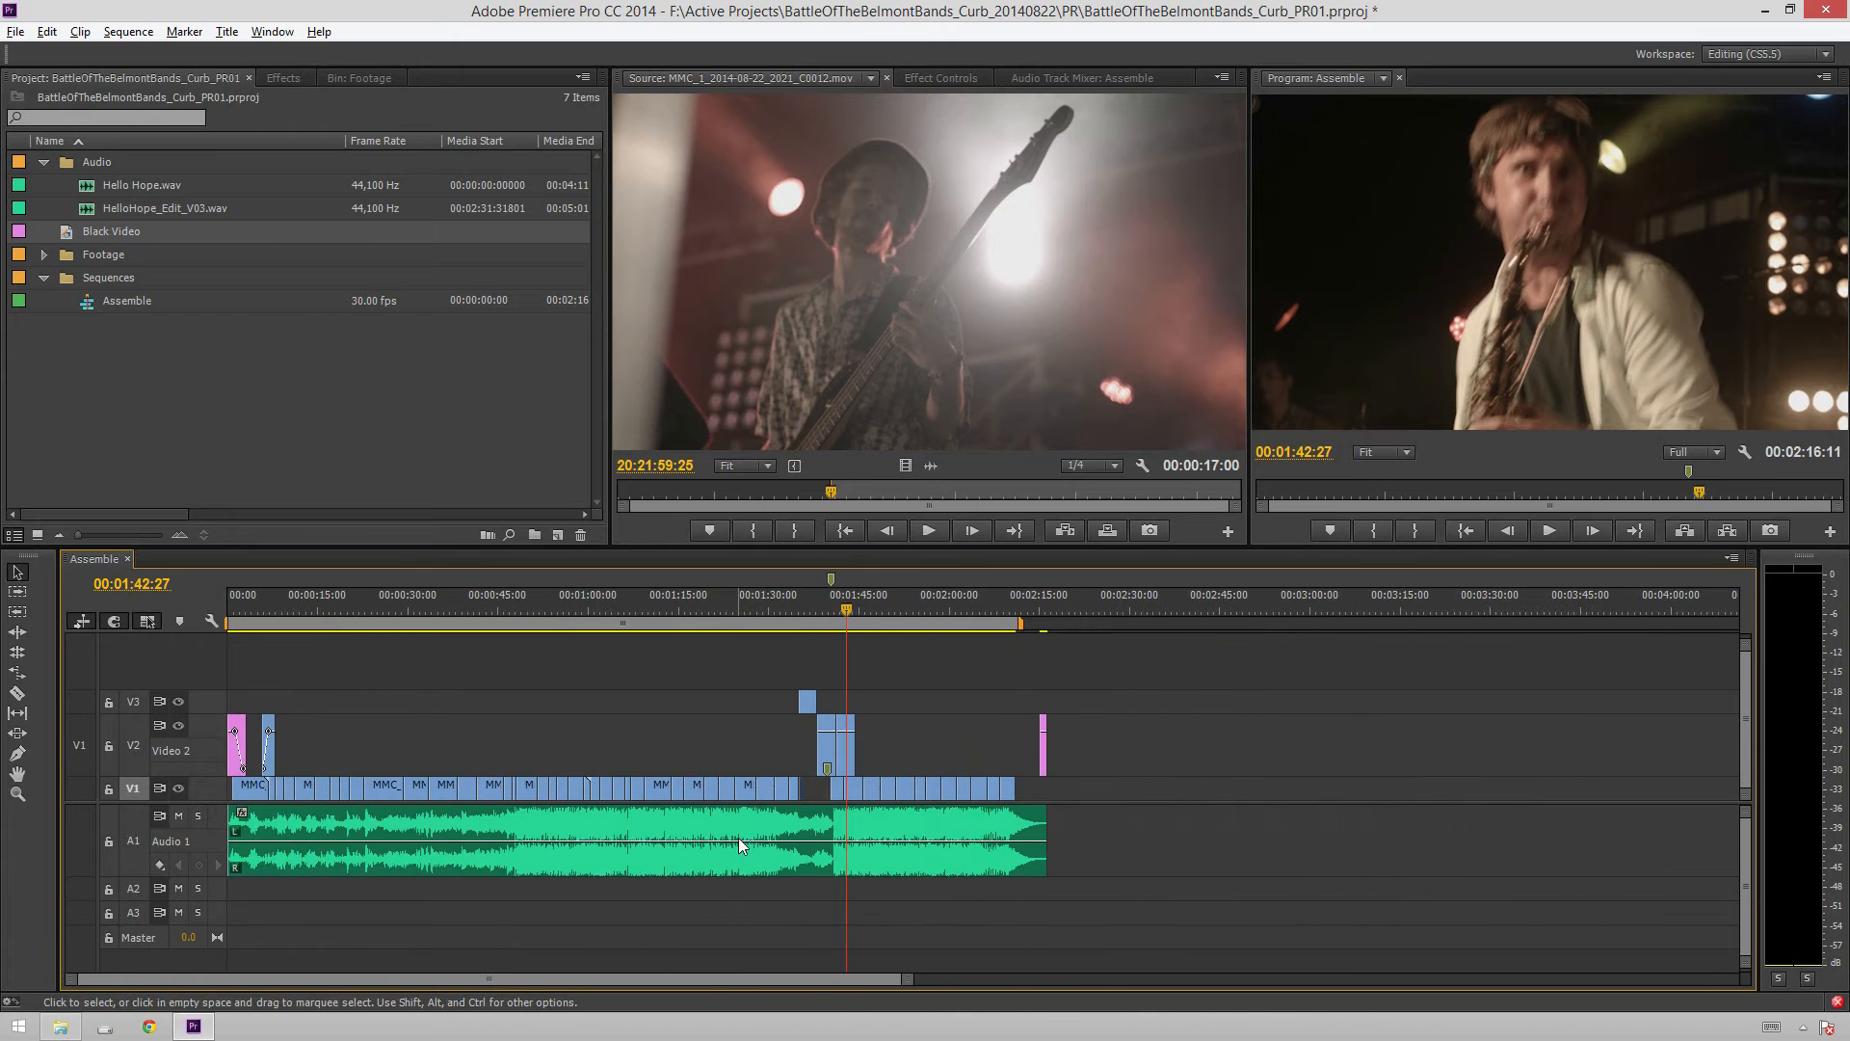
pyautogui.scroll(5, 738, 836)
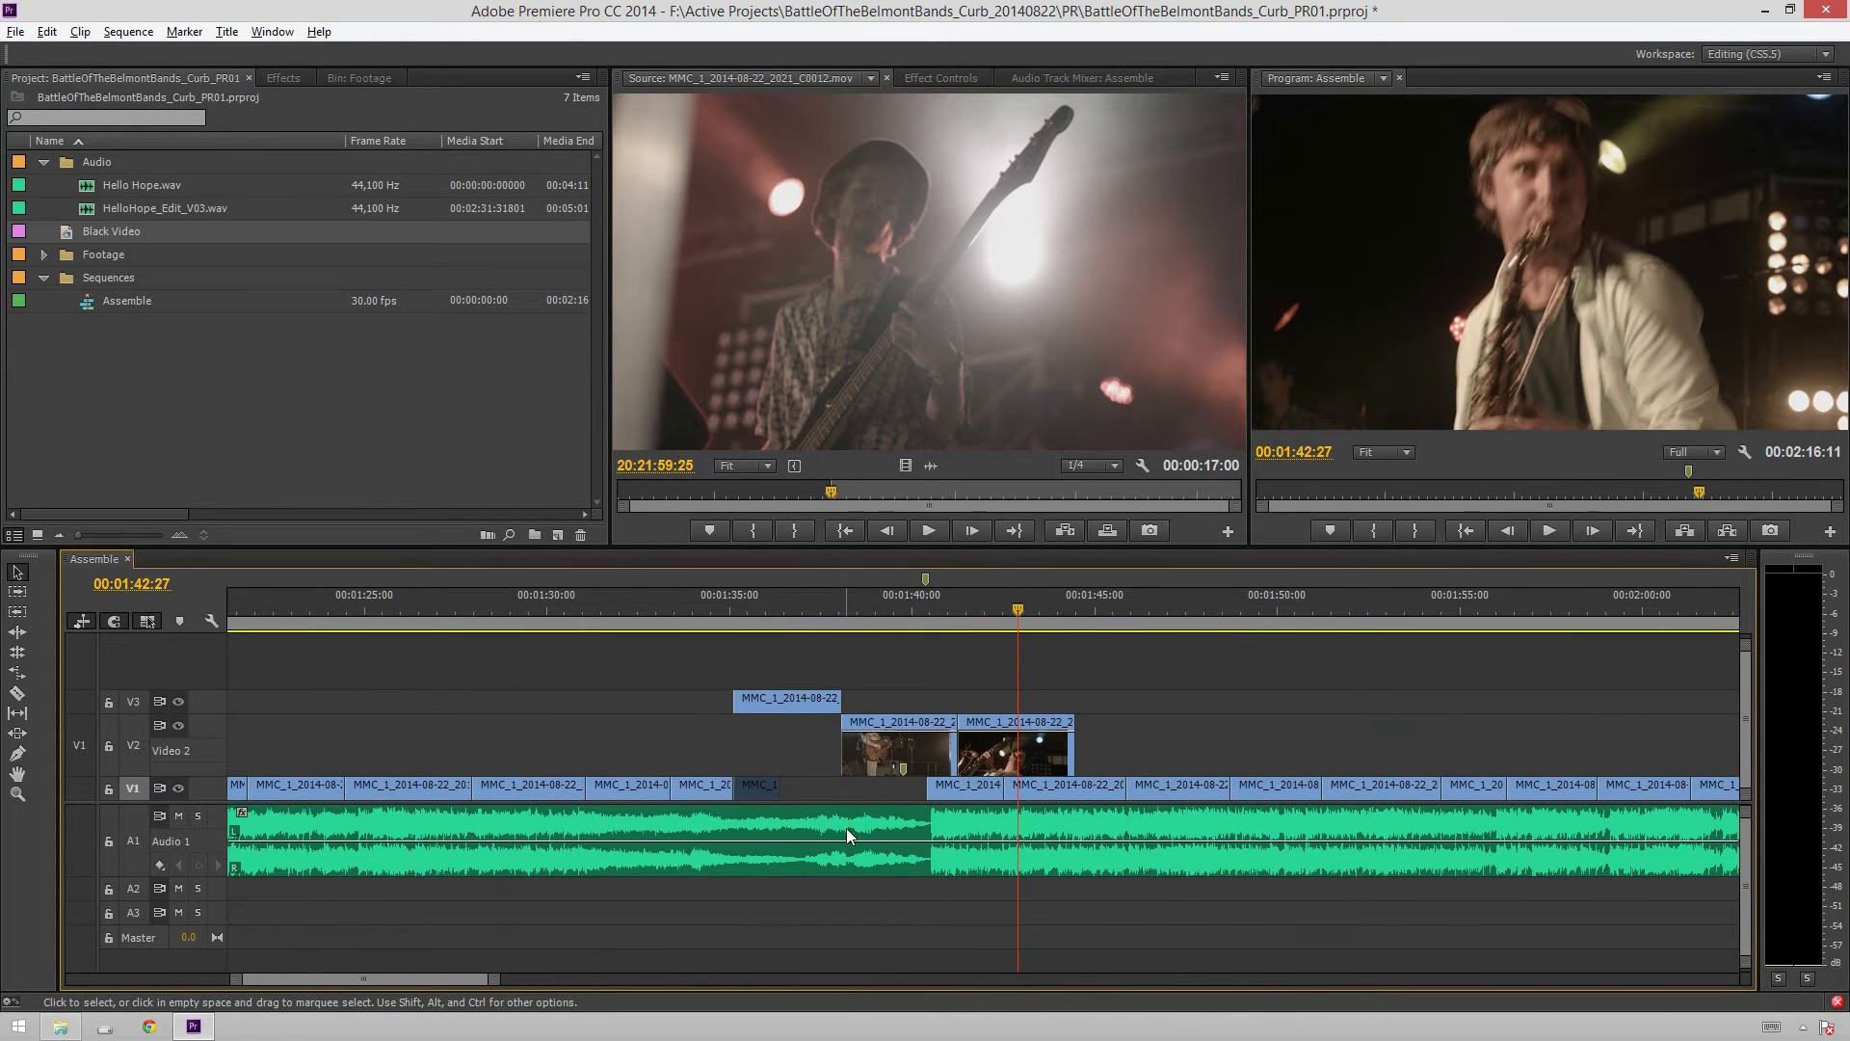
pyautogui.scroll(-4, 846, 829)
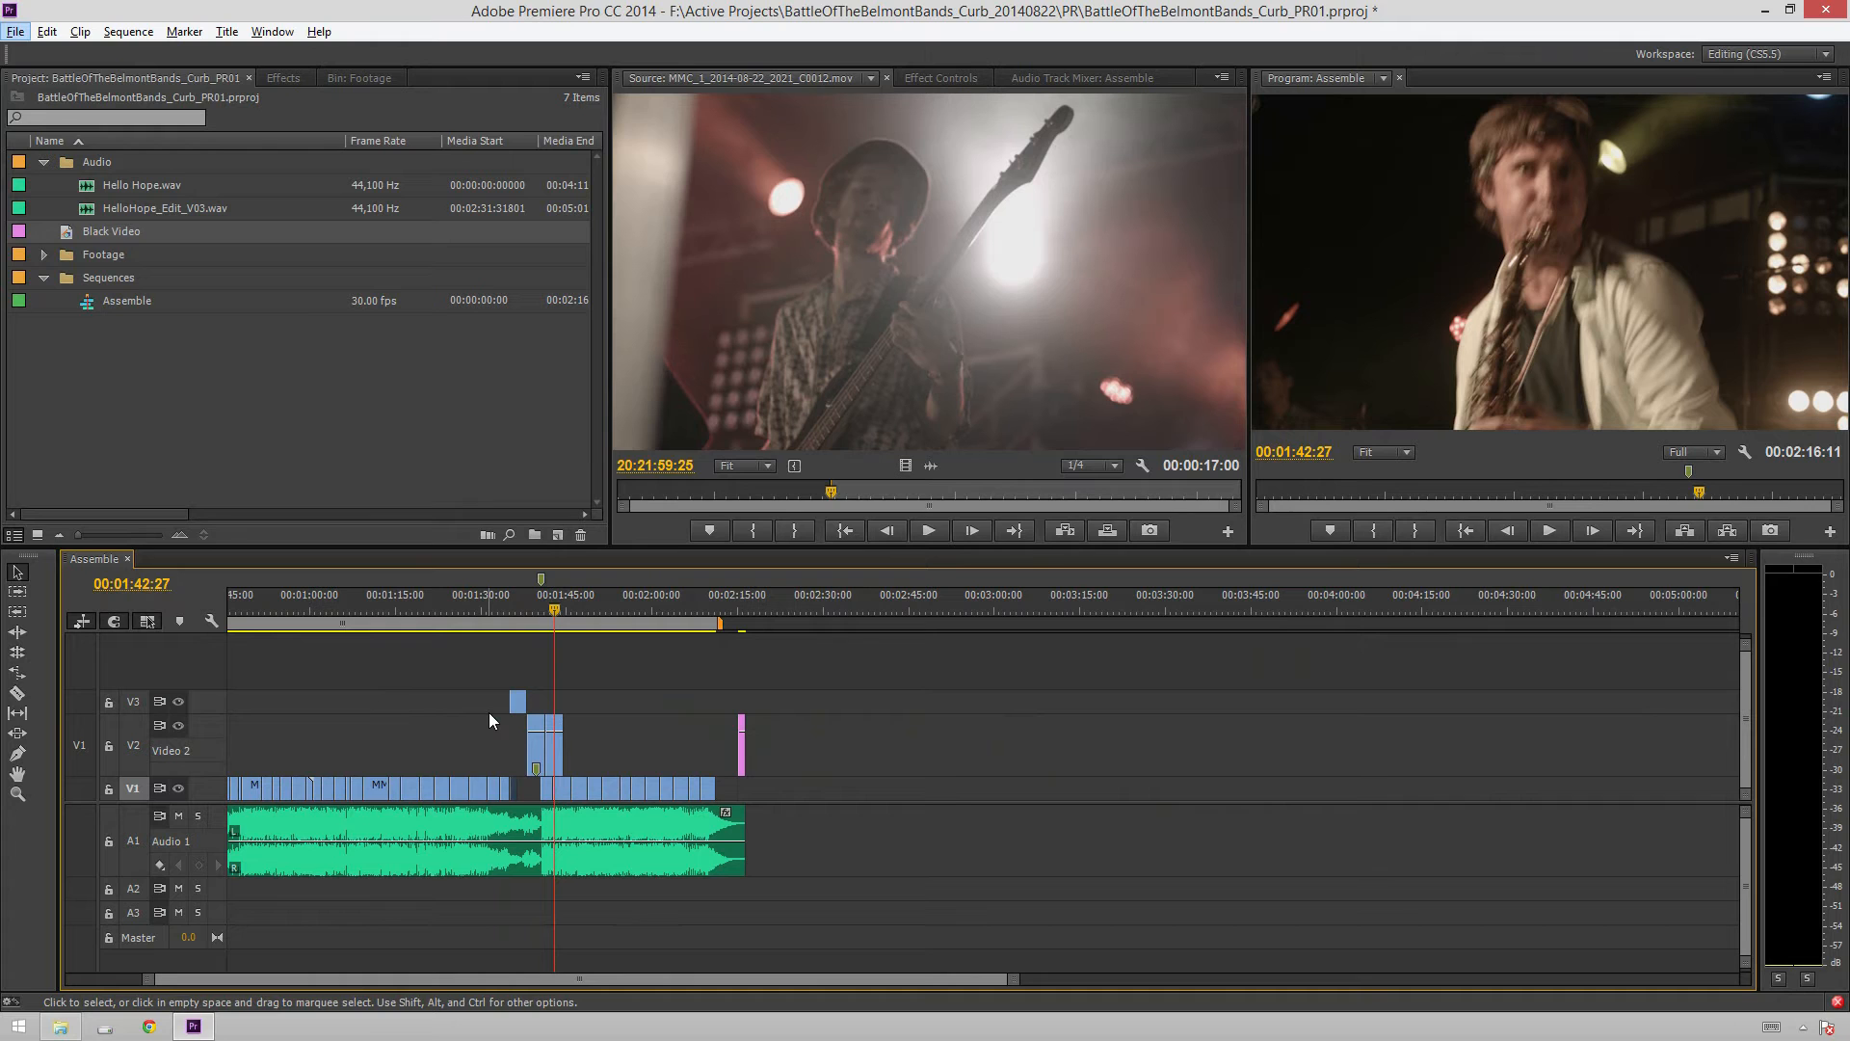
pyautogui.press('Home')
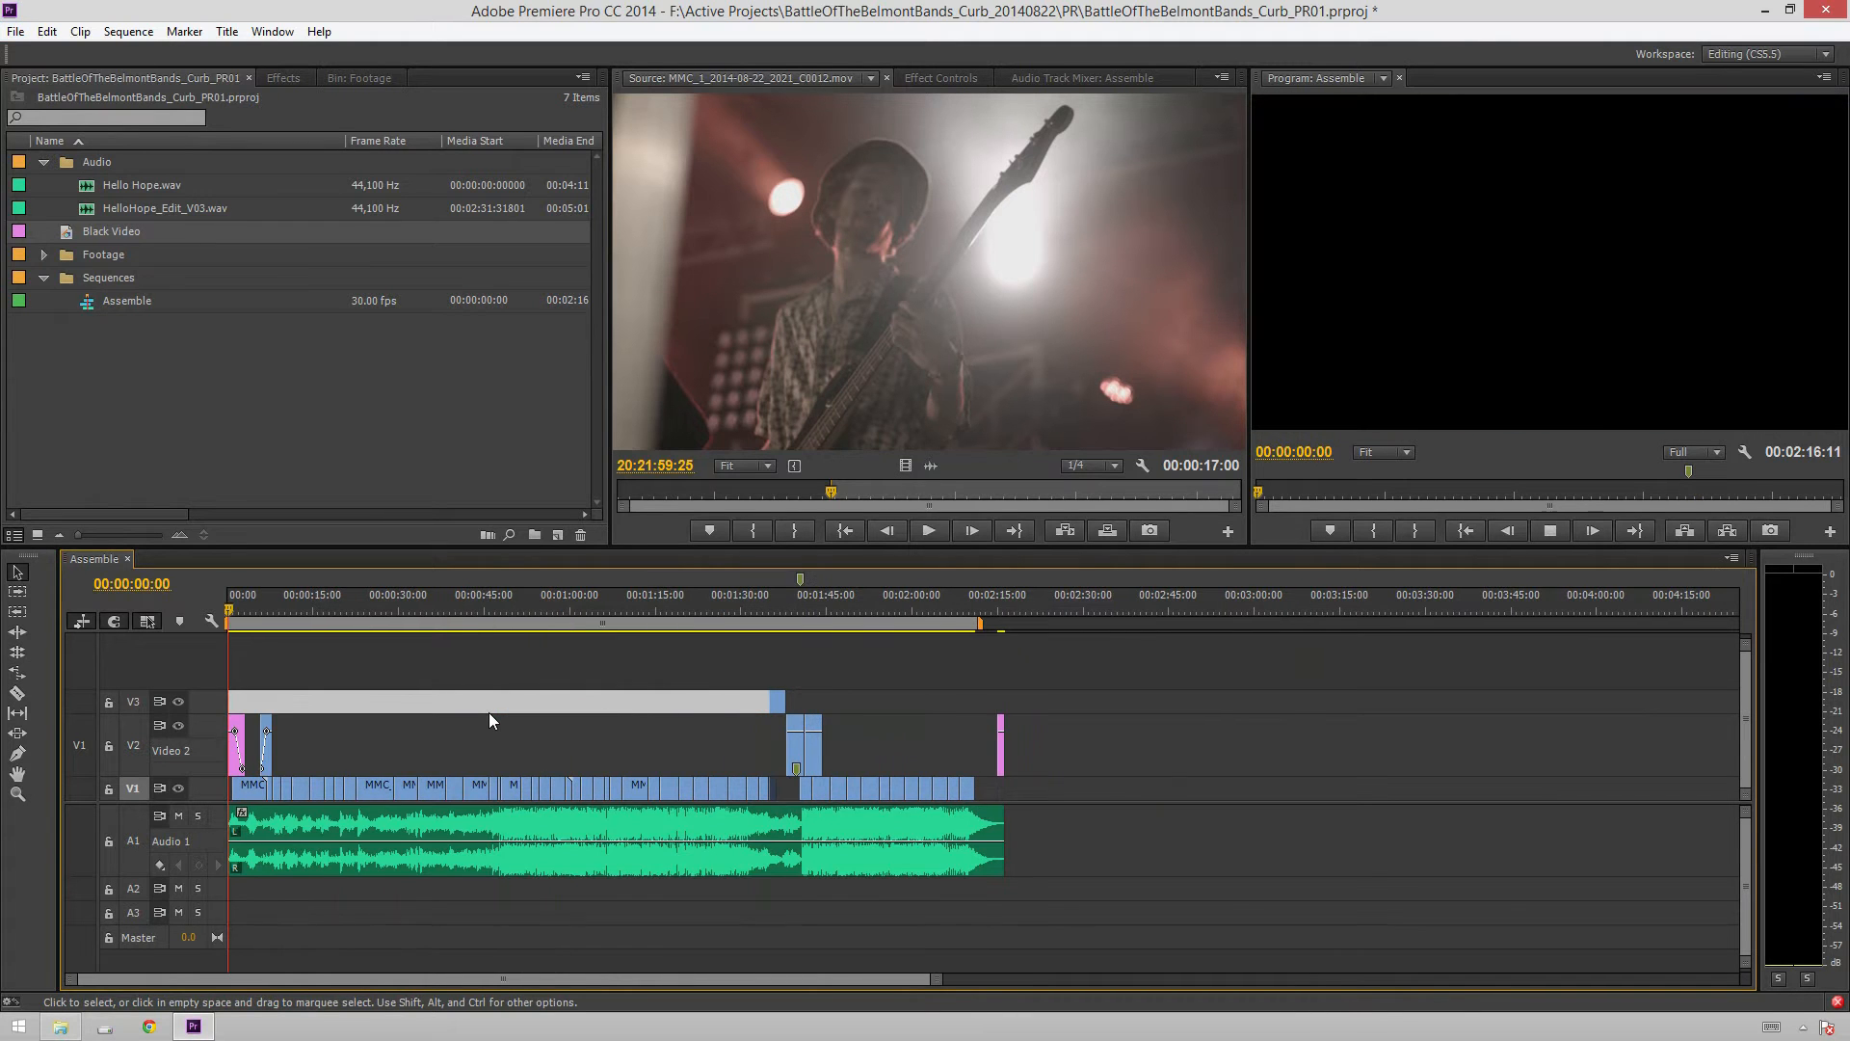
# Play the opening briefly, then examine the cuts around the music hit between 00:01:36 and 00:01:41
pyautogui.press('space')
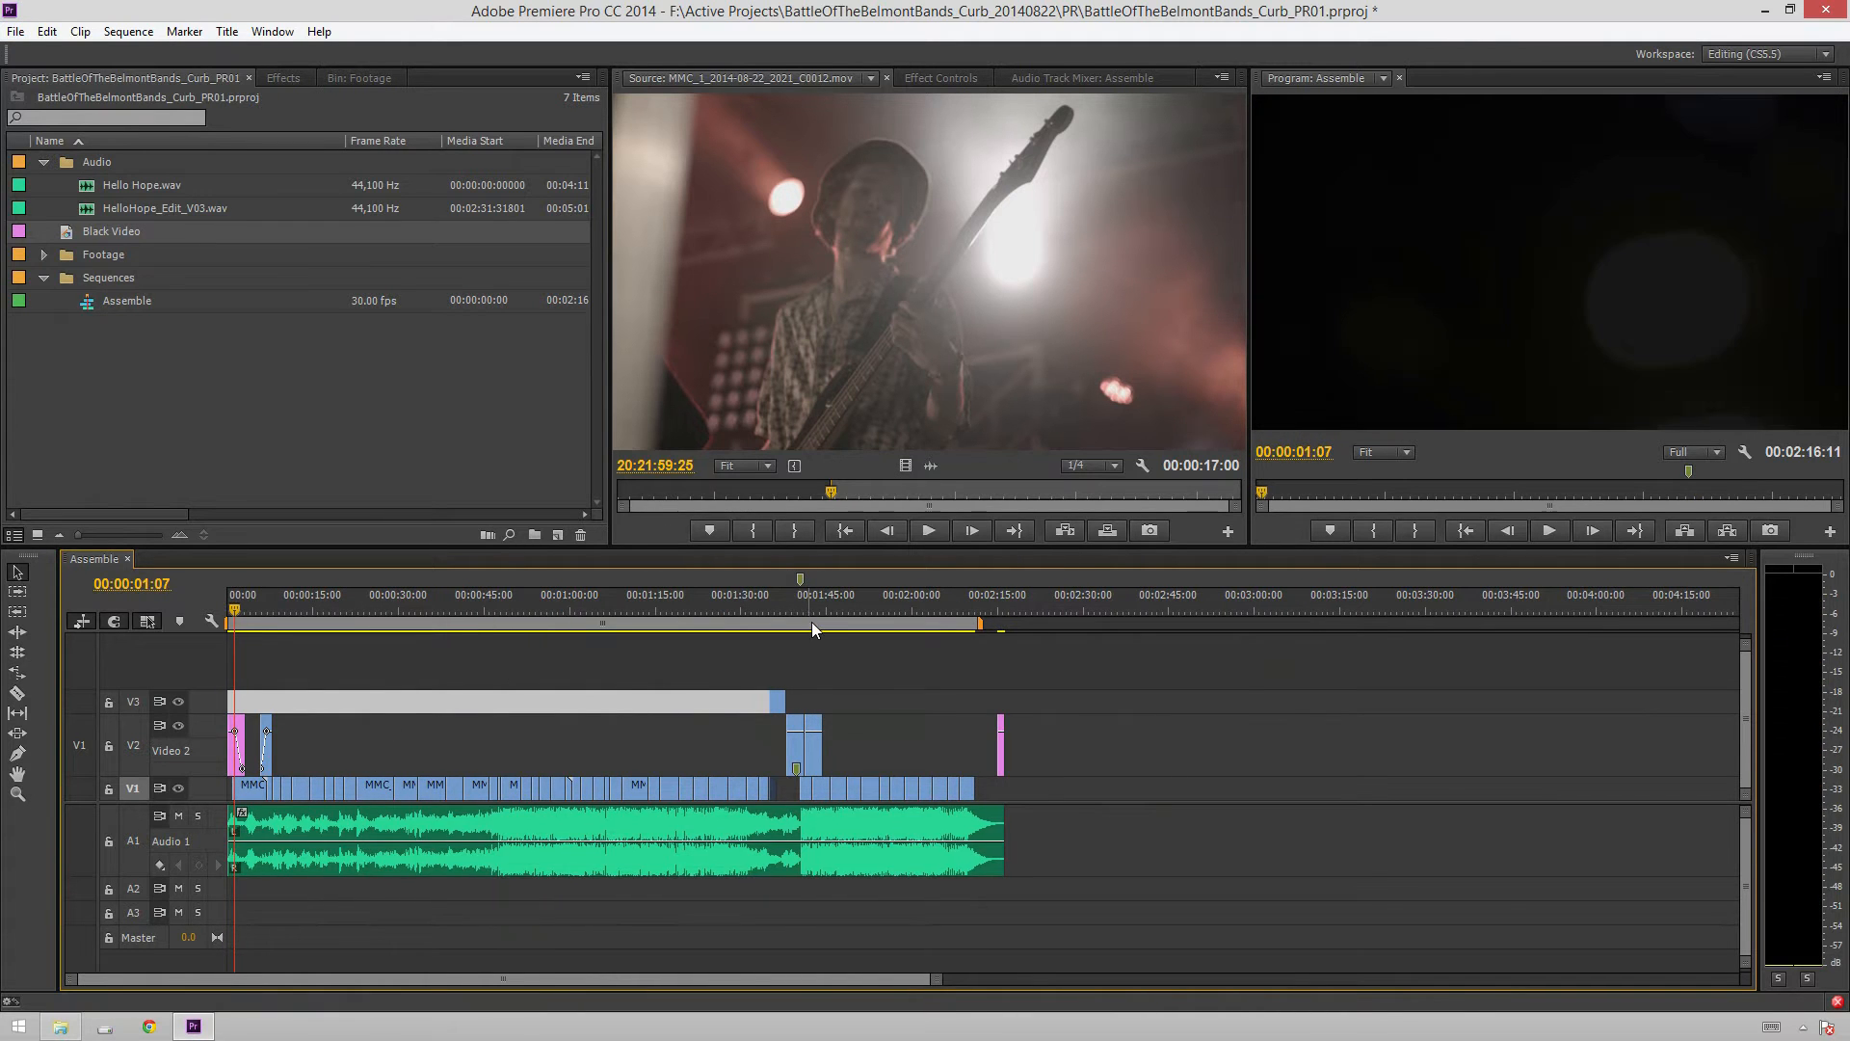
pyautogui.click(774, 598)
pyautogui.moveTo(775, 595); pyautogui.dragTo(777, 597)
pyautogui.scroll(5, 806, 742)
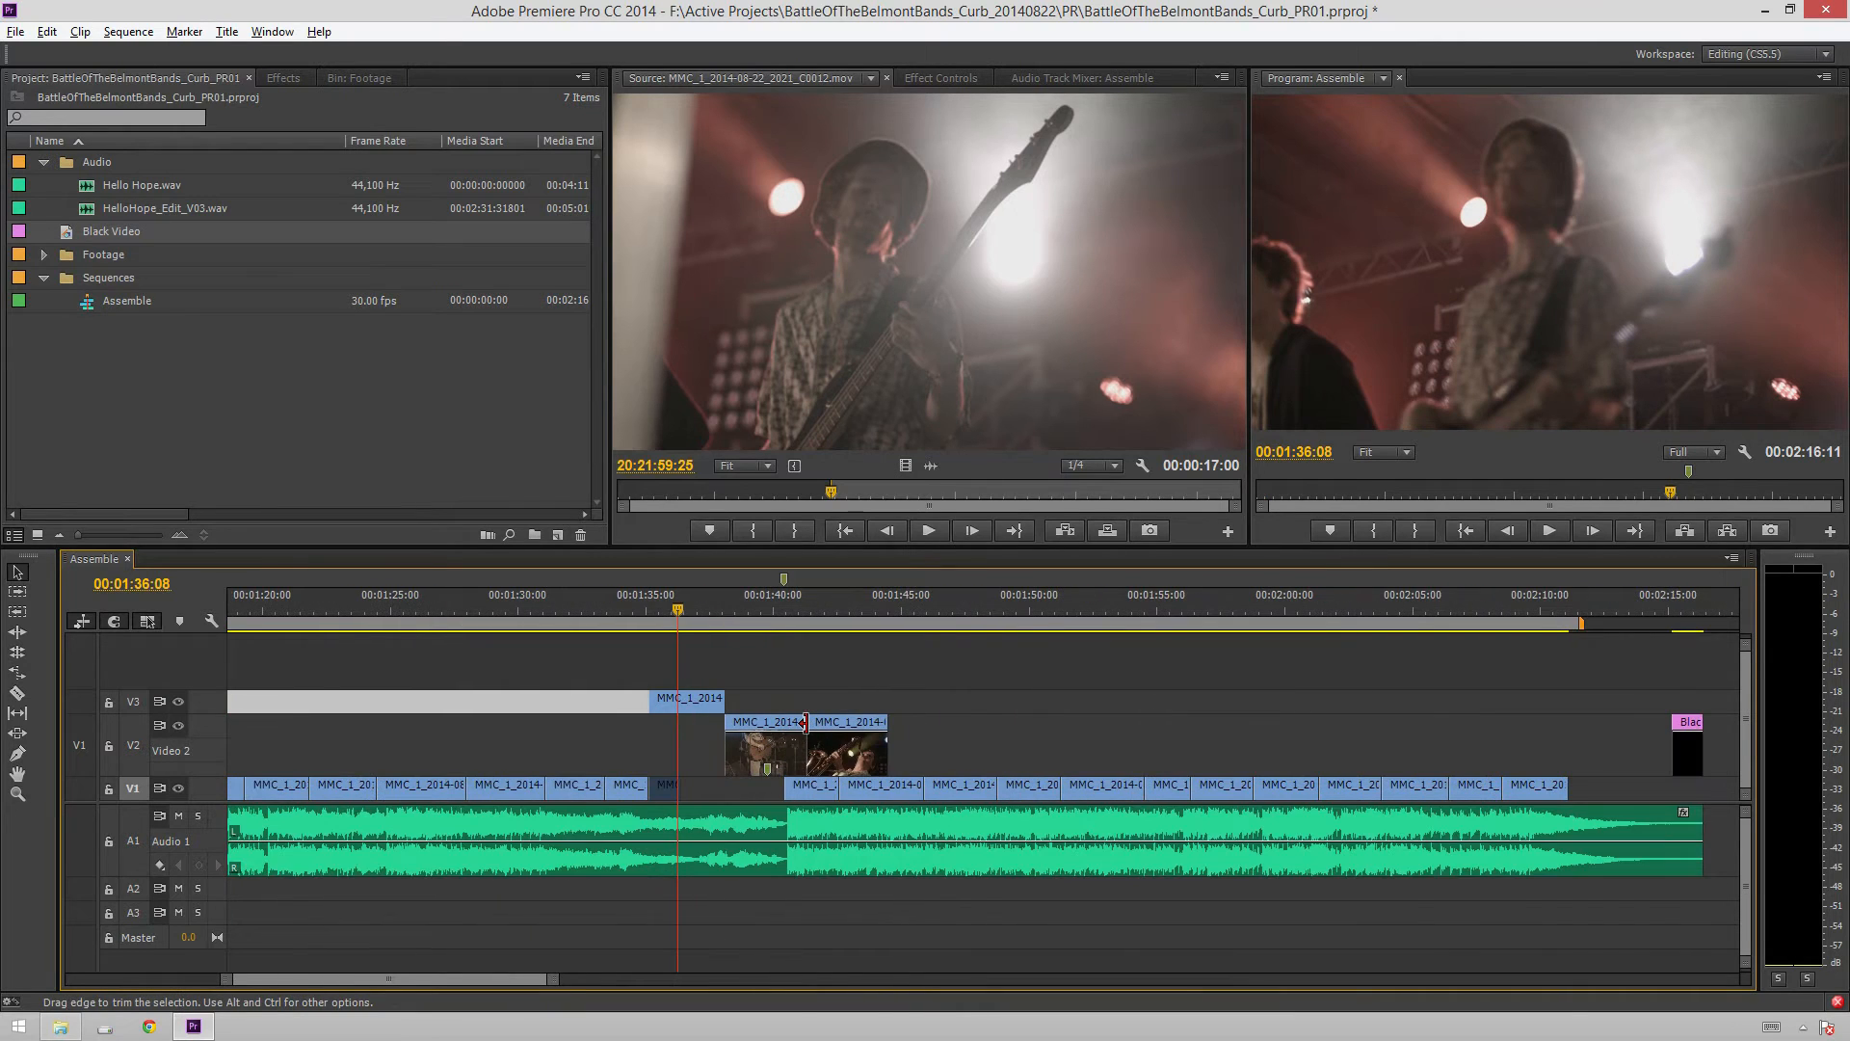
pyautogui.scroll(6, 809, 829)
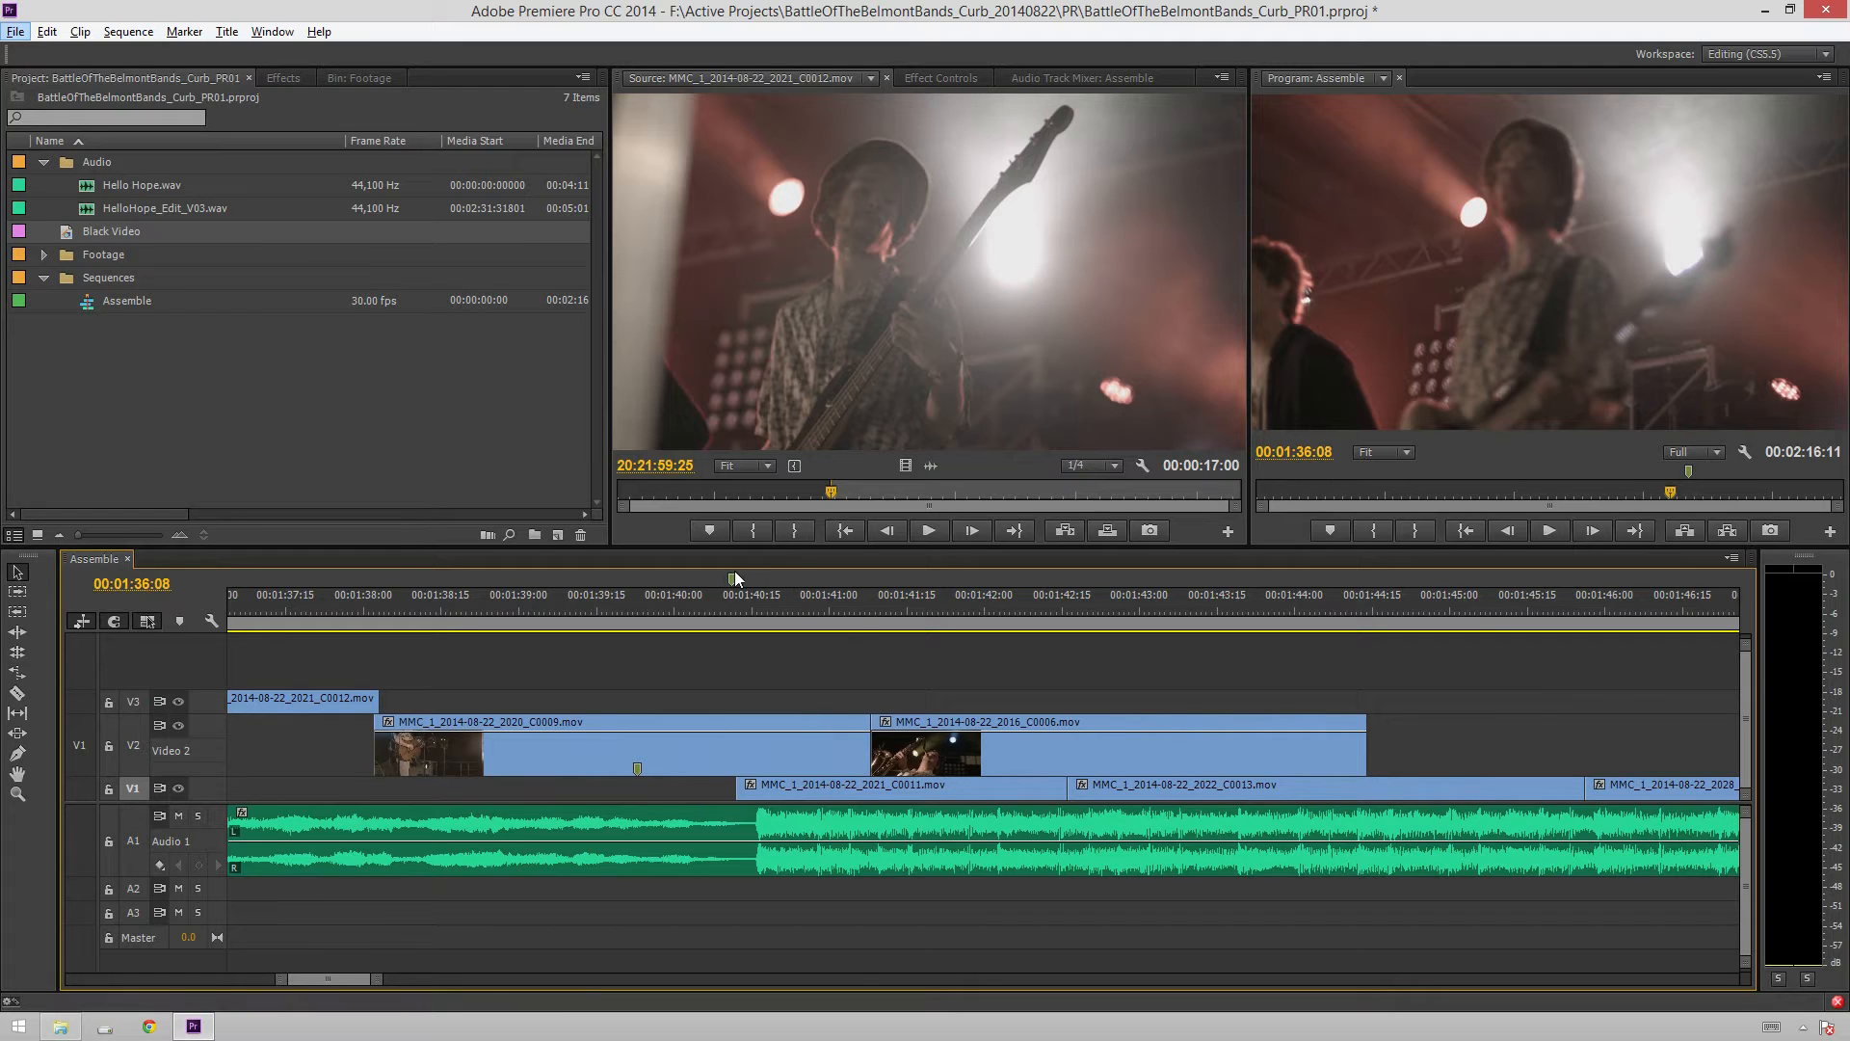
pyautogui.click(731, 602)
pyautogui.press('space')
pyautogui.moveTo(805, 611)
pyautogui.mouseDown()
pyautogui.moveTo(738, 609)
pyautogui.moveTo(761, 592)
pyautogui.moveTo(240, 593)
pyautogui.moveTo(771, 599)
pyautogui.mouseUp()
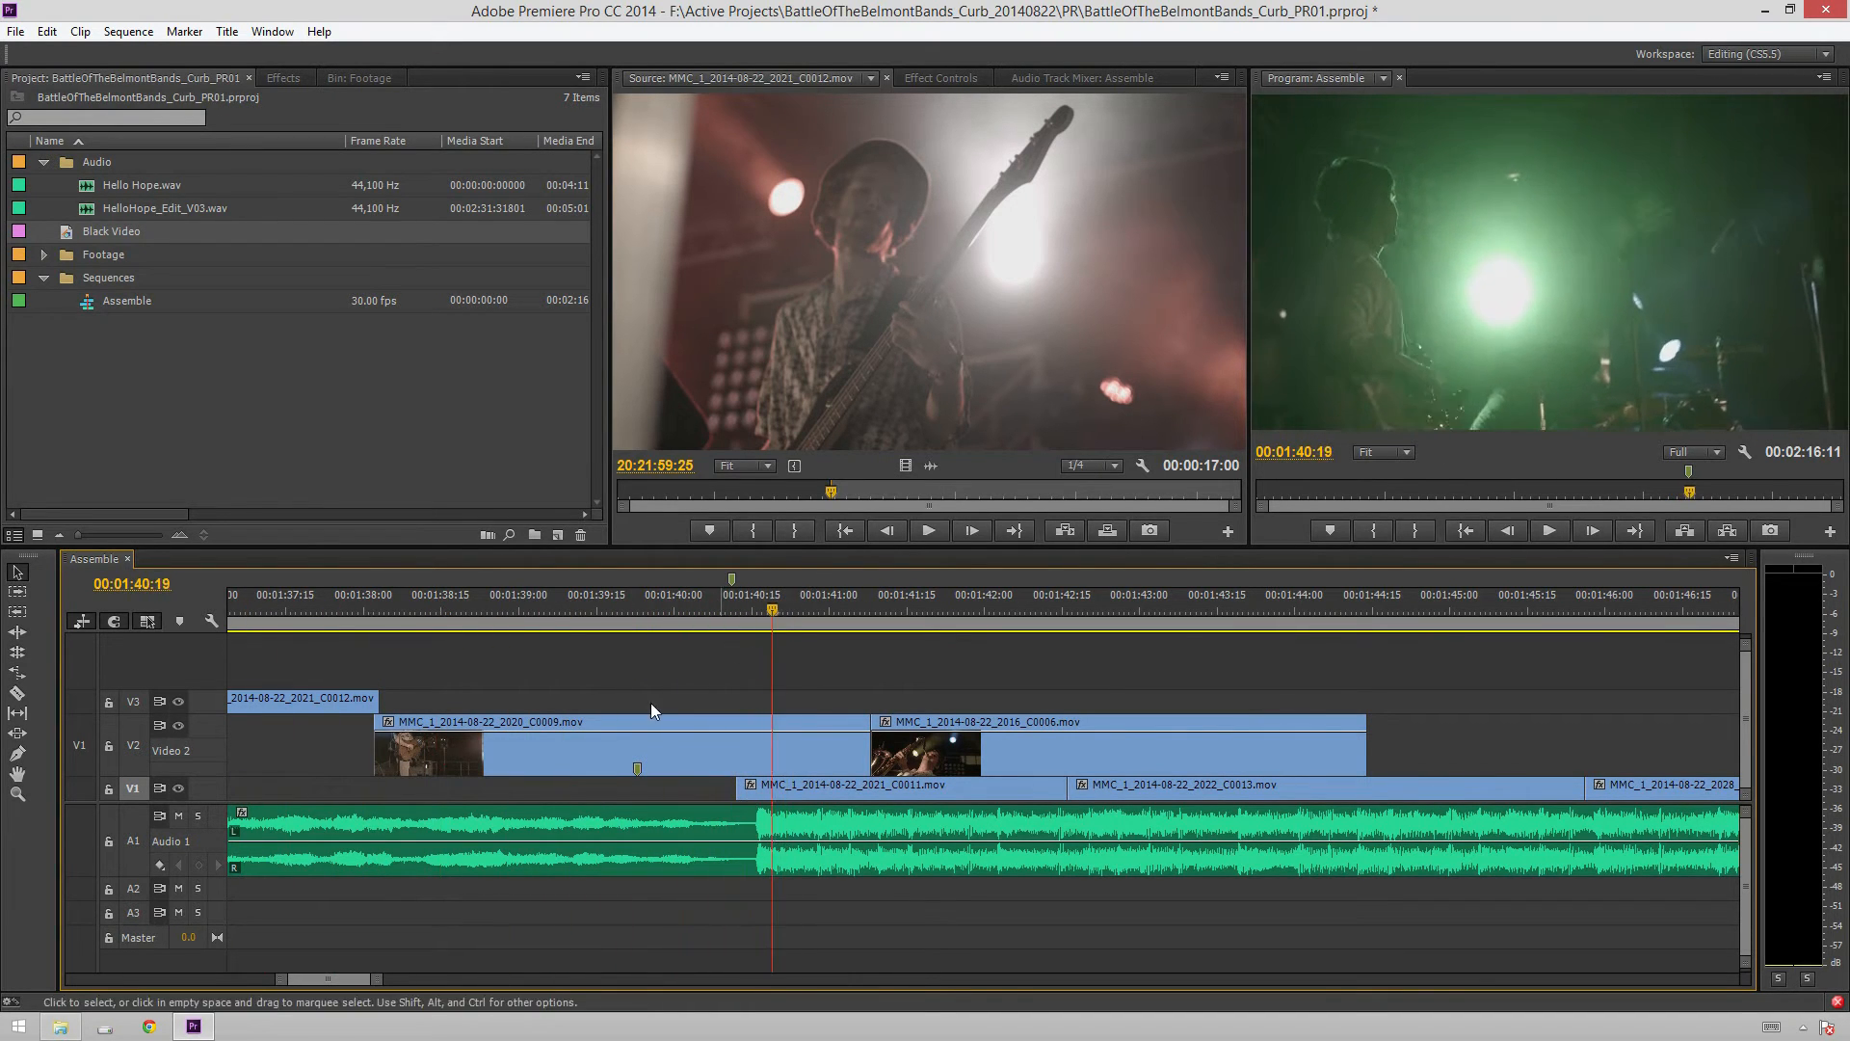
# Move V2 clip MMC_1_2014-08-22_2020_C0009 slightly earlier and overlap its end with 2016_C0006, putting the cut on the music hit at about 00:01:40:15
pyautogui.moveTo(605, 746); pyautogui.dragTo(576, 748)
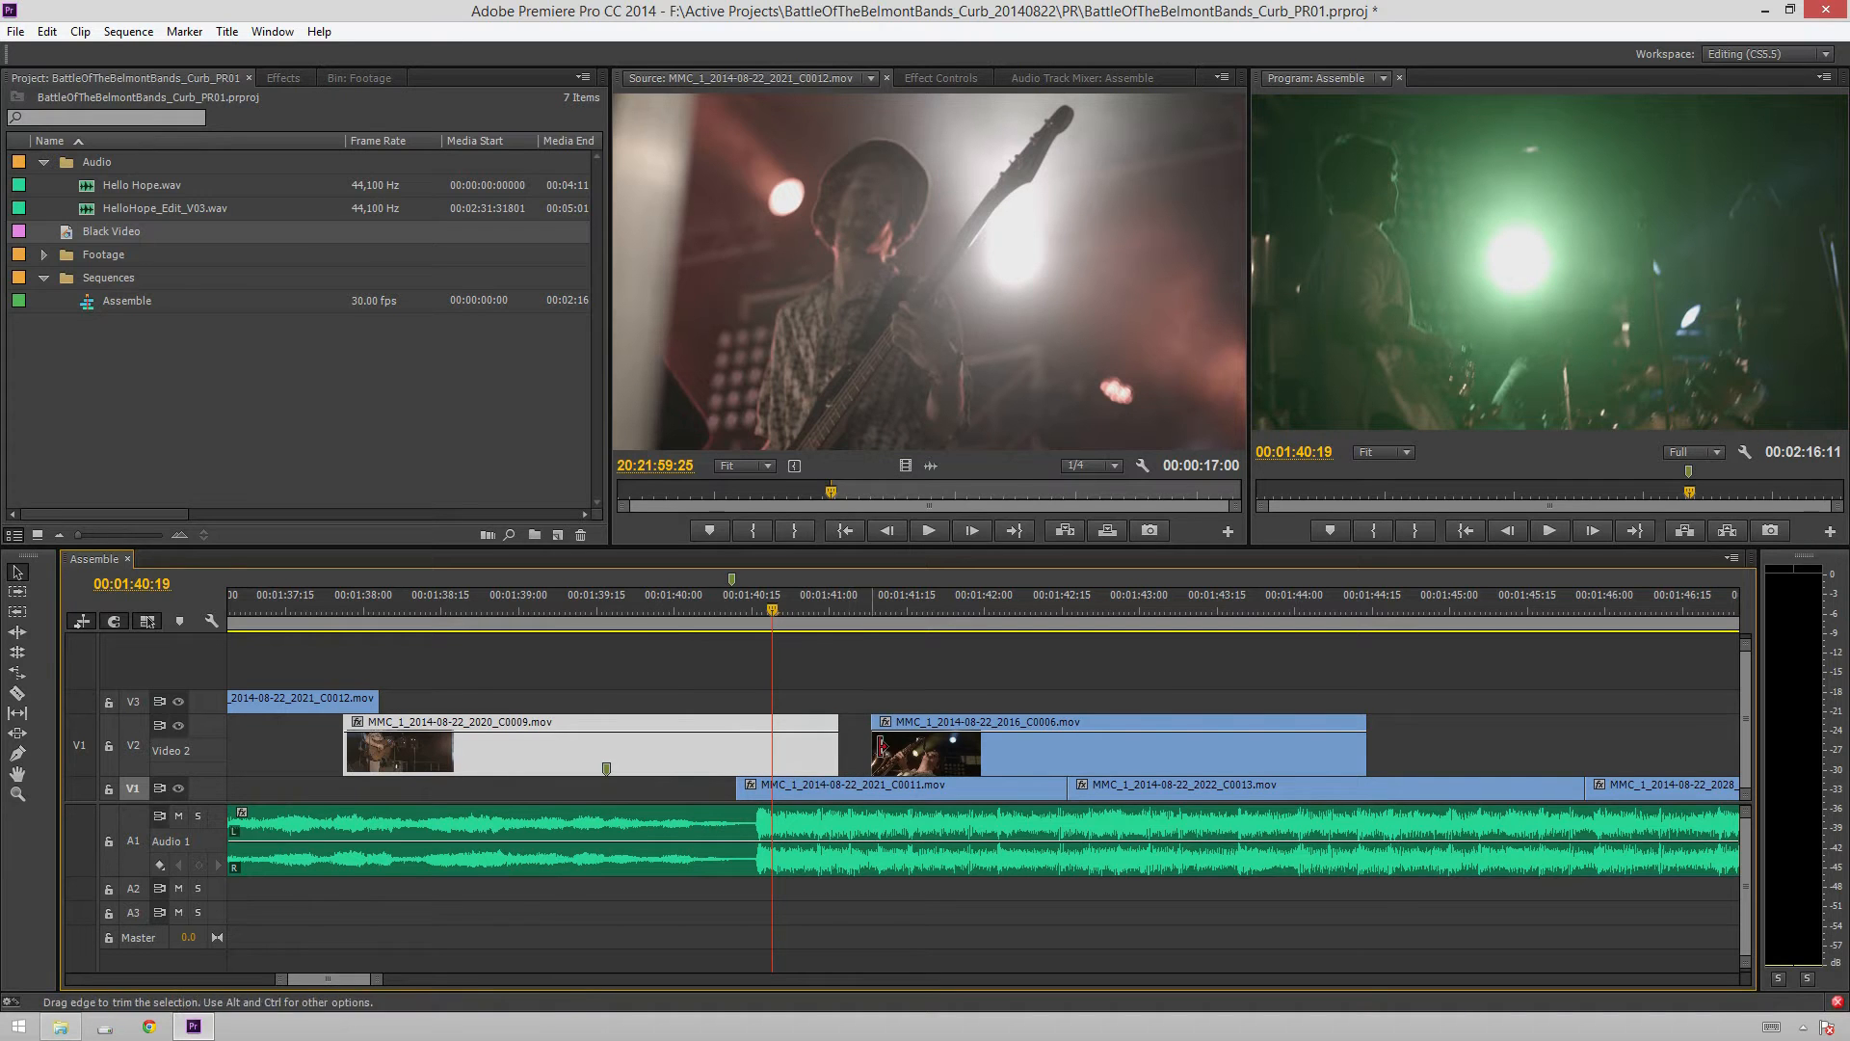
pyautogui.moveTo(916, 749); pyautogui.dragTo(795, 743)
pyautogui.click(630, 605)
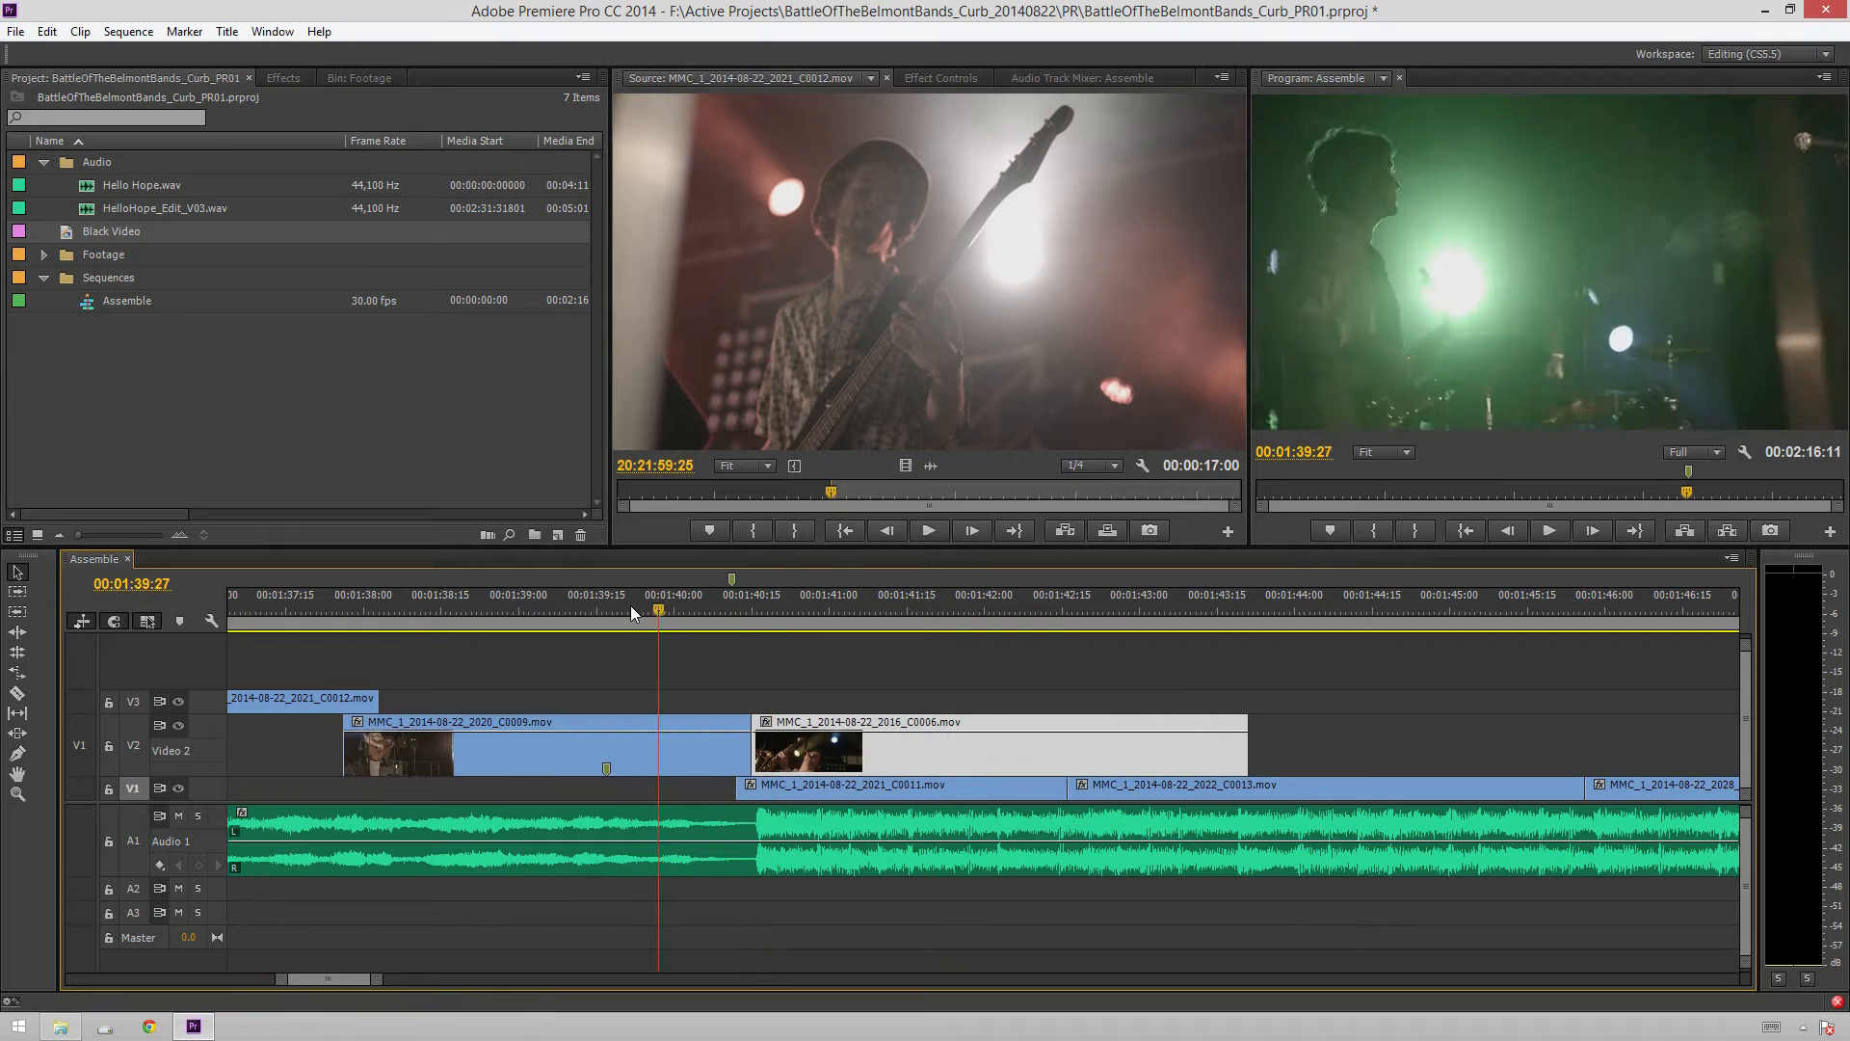
pyautogui.press('space')
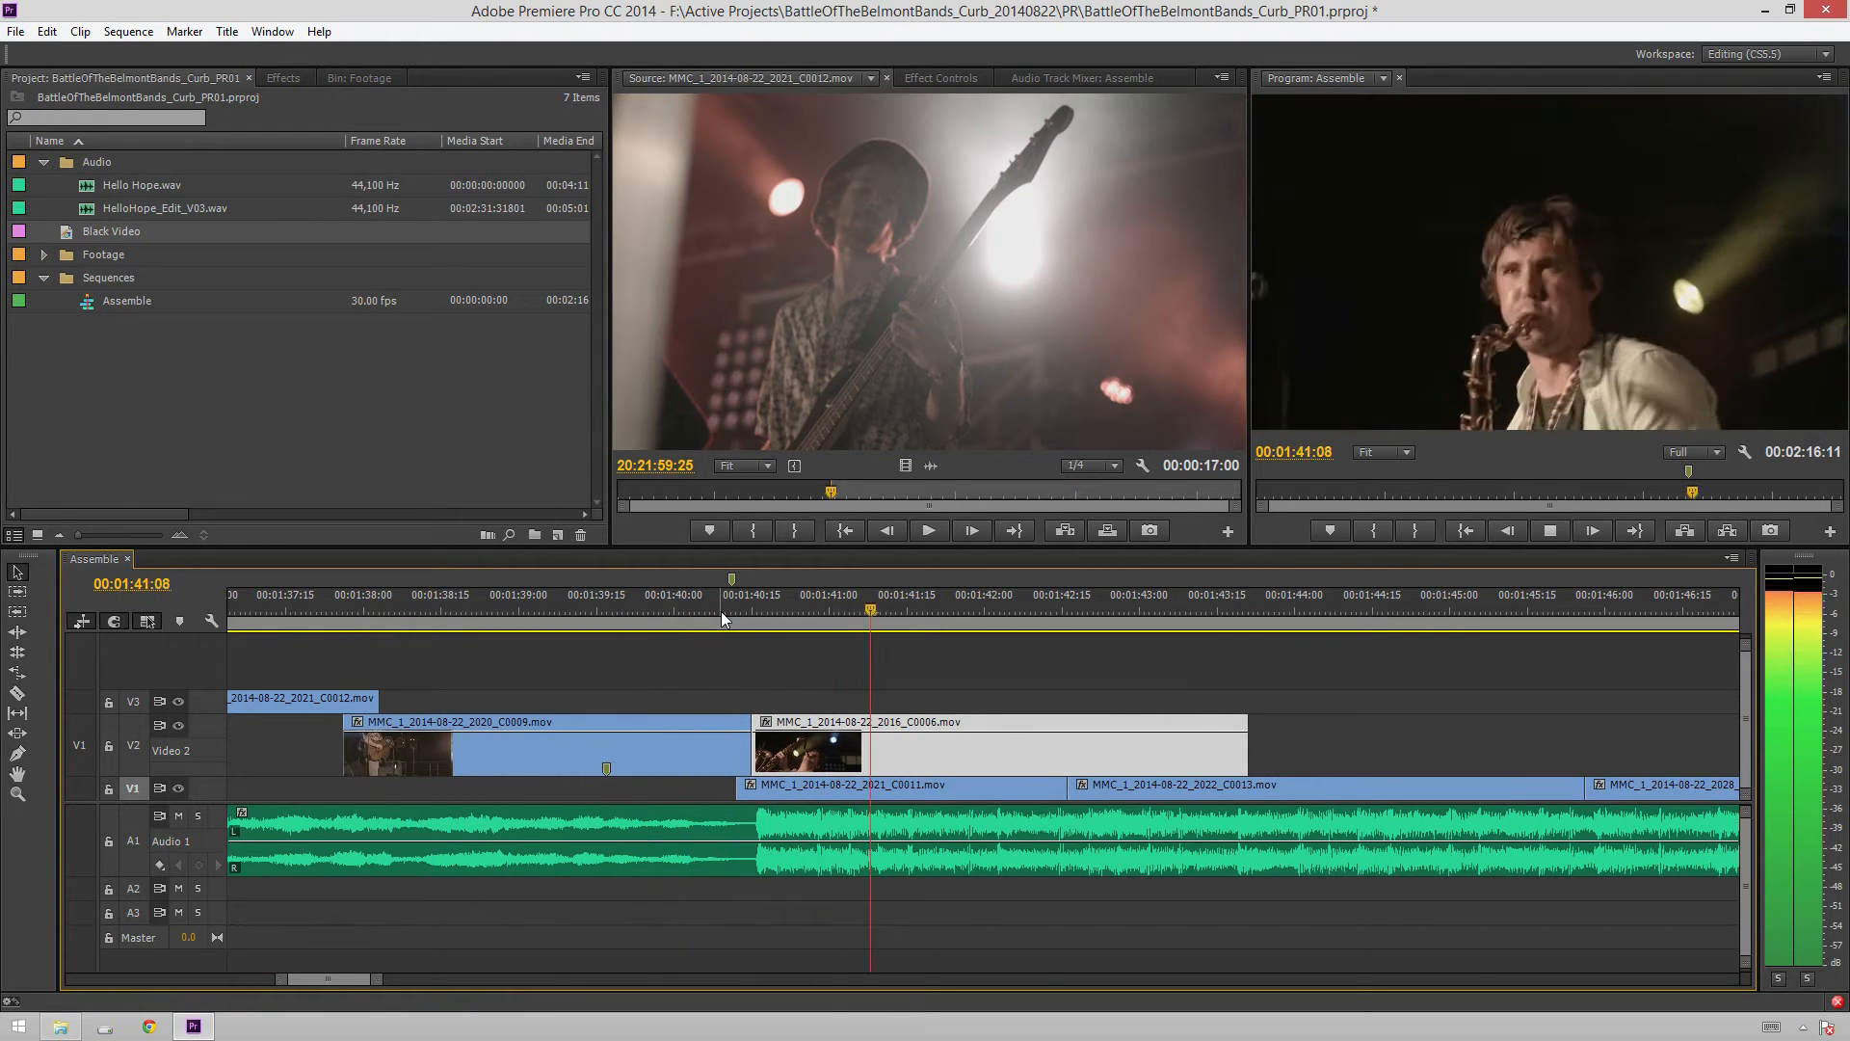
# Play back the recut section from 00:01:34:09 through to about 00:01:49
pyautogui.scroll(-2, 338, 661)
pyautogui.moveTo(661, 609); pyautogui.dragTo(281, 646)
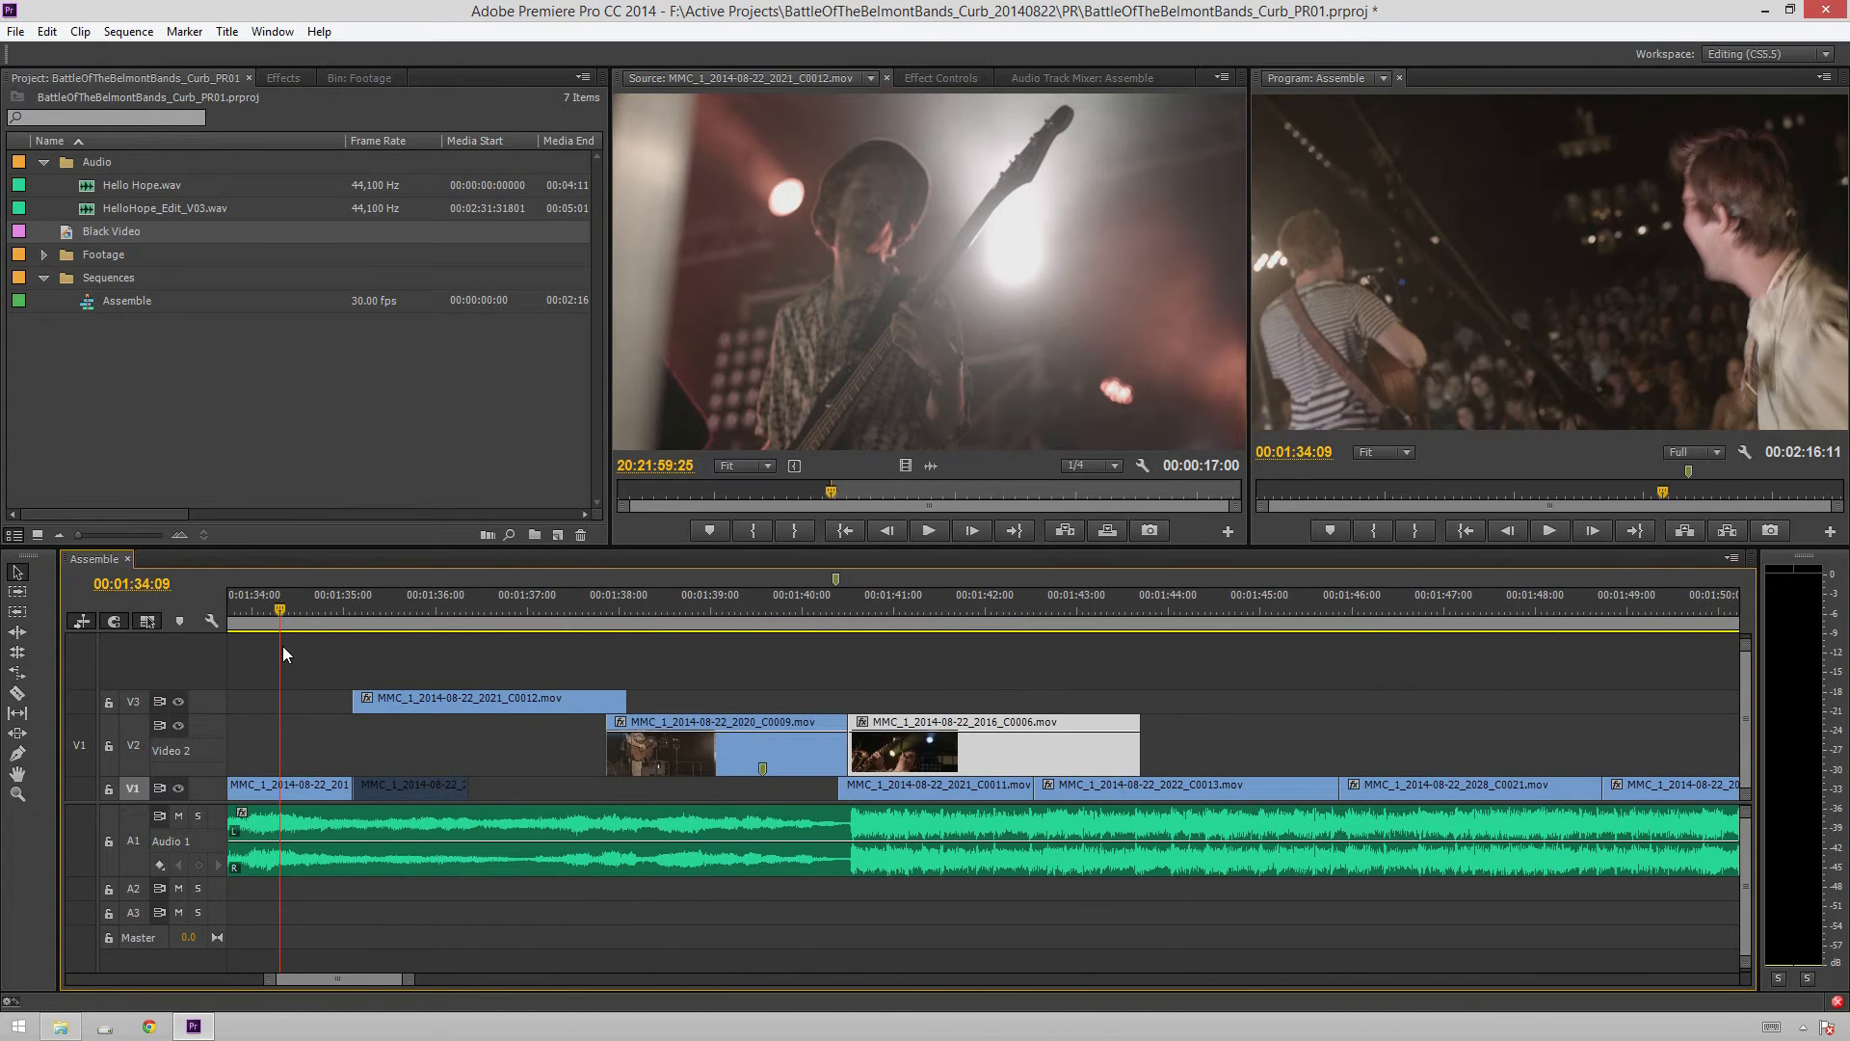
pyautogui.press('space')
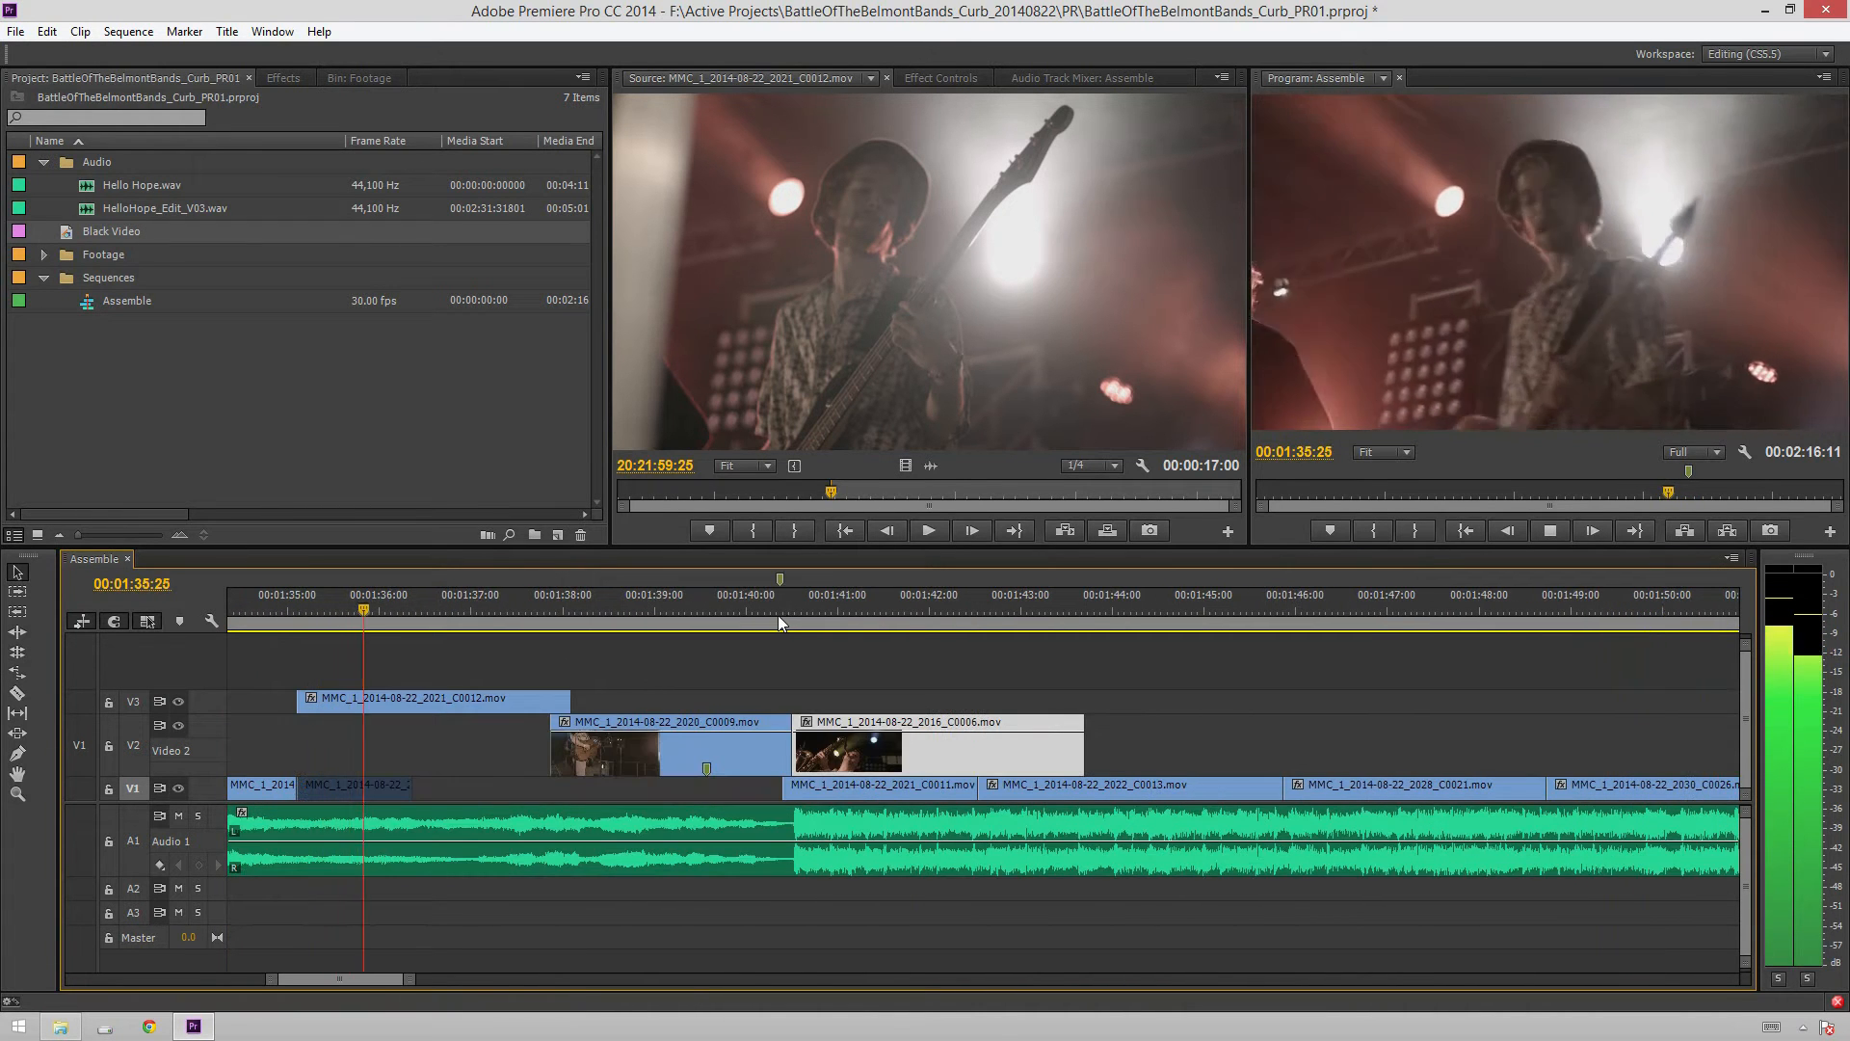
pyautogui.scroll(-2, 903, 668)
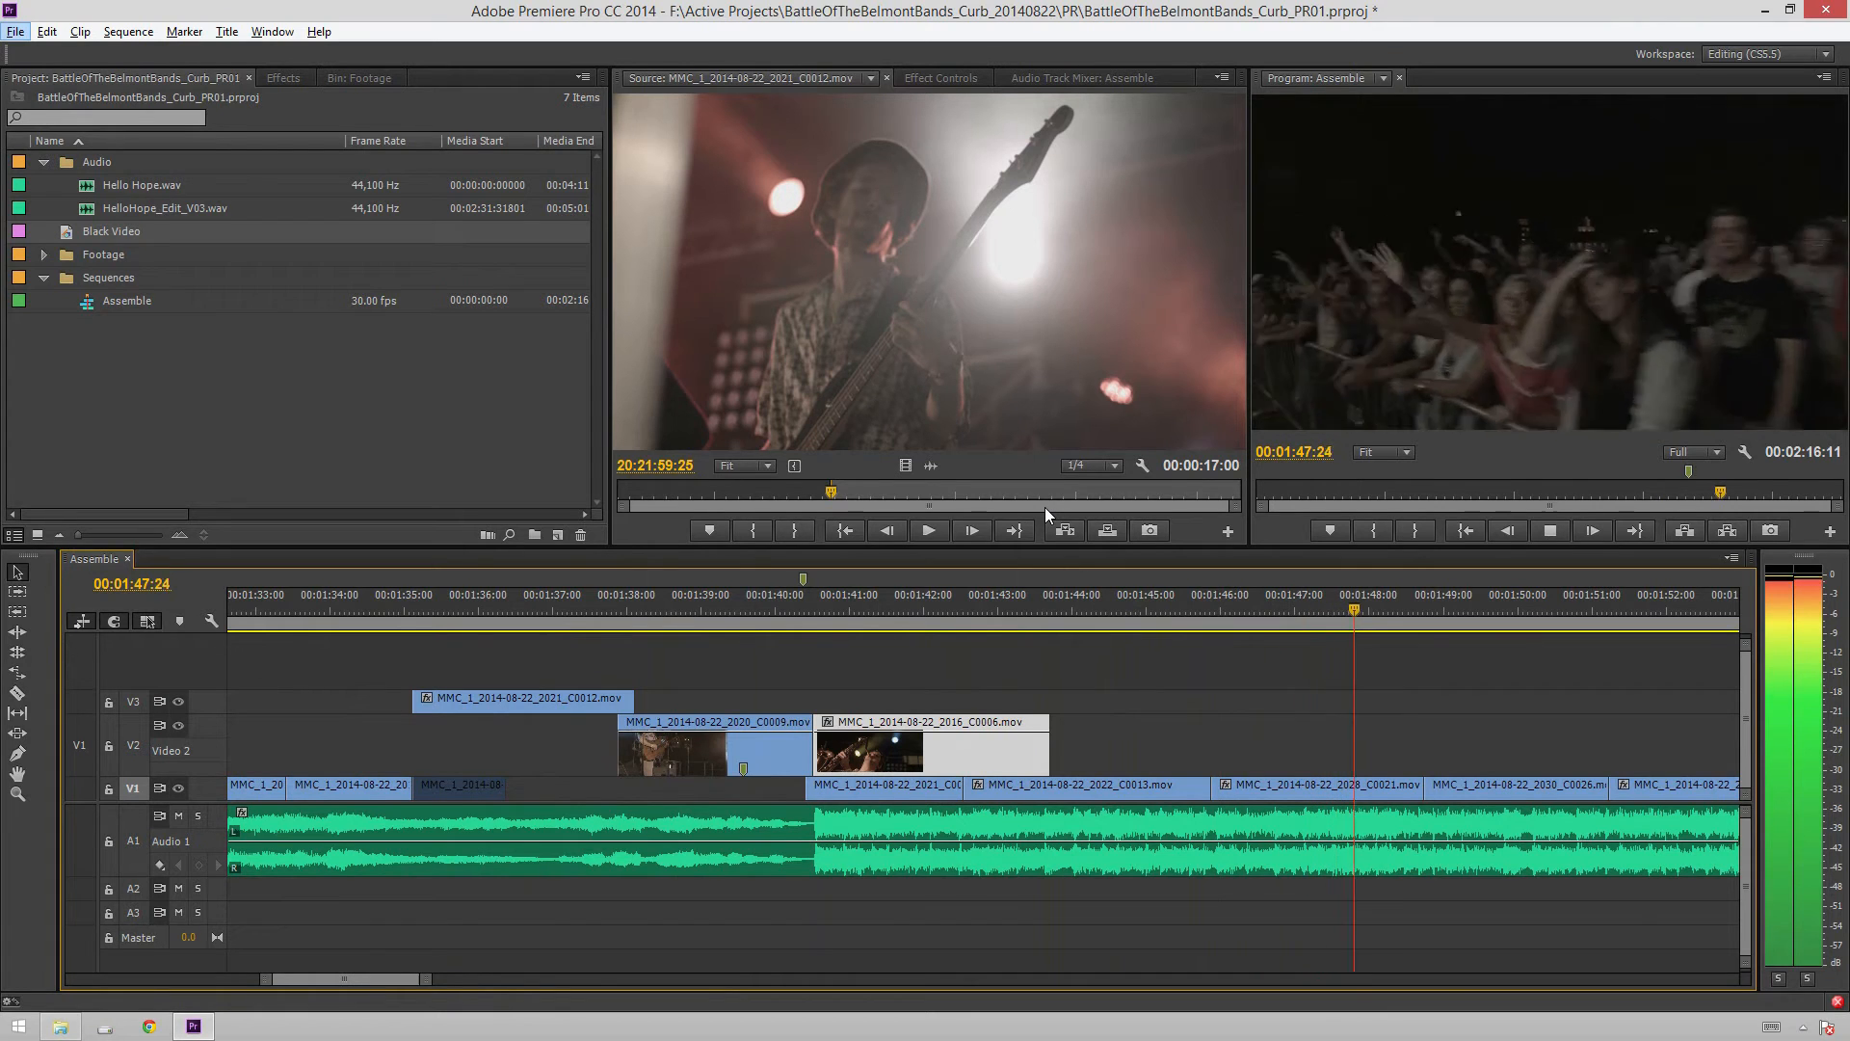
pyautogui.hotkey('alt', 'space')
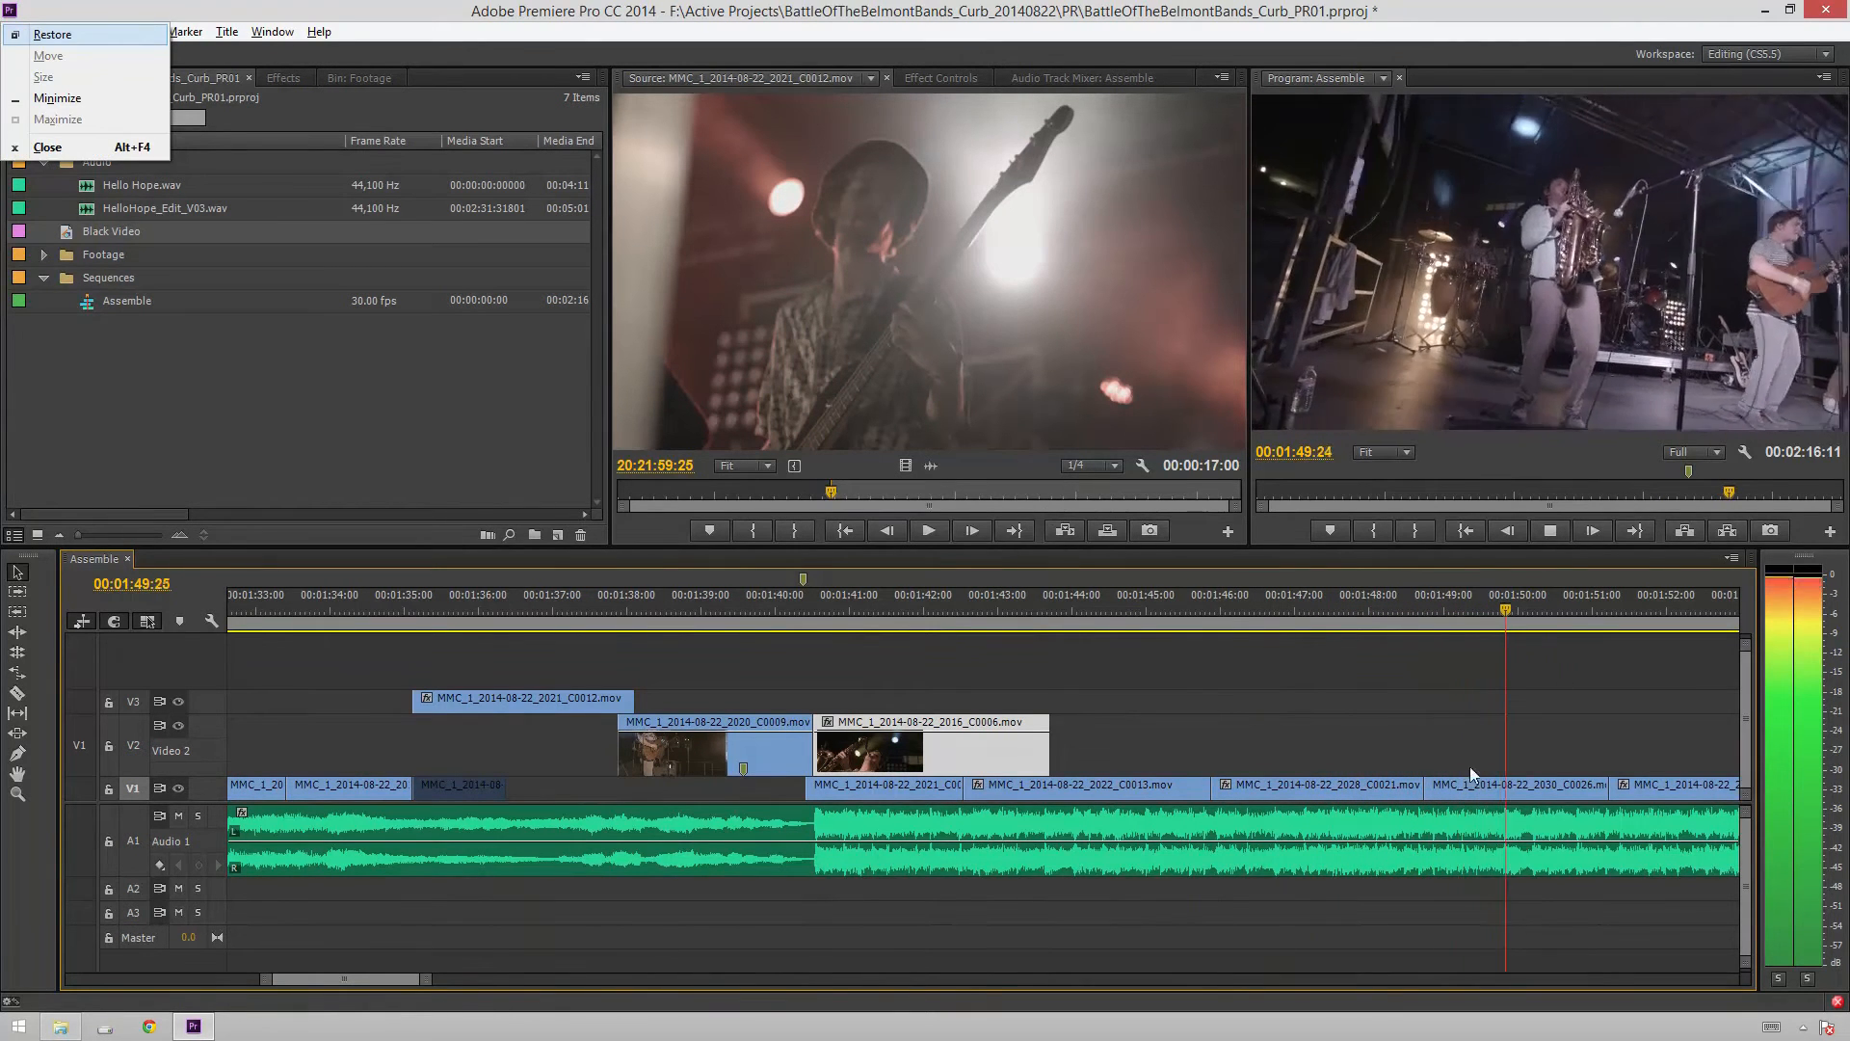
pyautogui.press('Escape')
# Slip the footage inside V1 clip MMC_1_2014-08-22_2028_C0021 and play back the result from 00:01:45:05
pyautogui.click(1287, 602)
pyautogui.press('y')
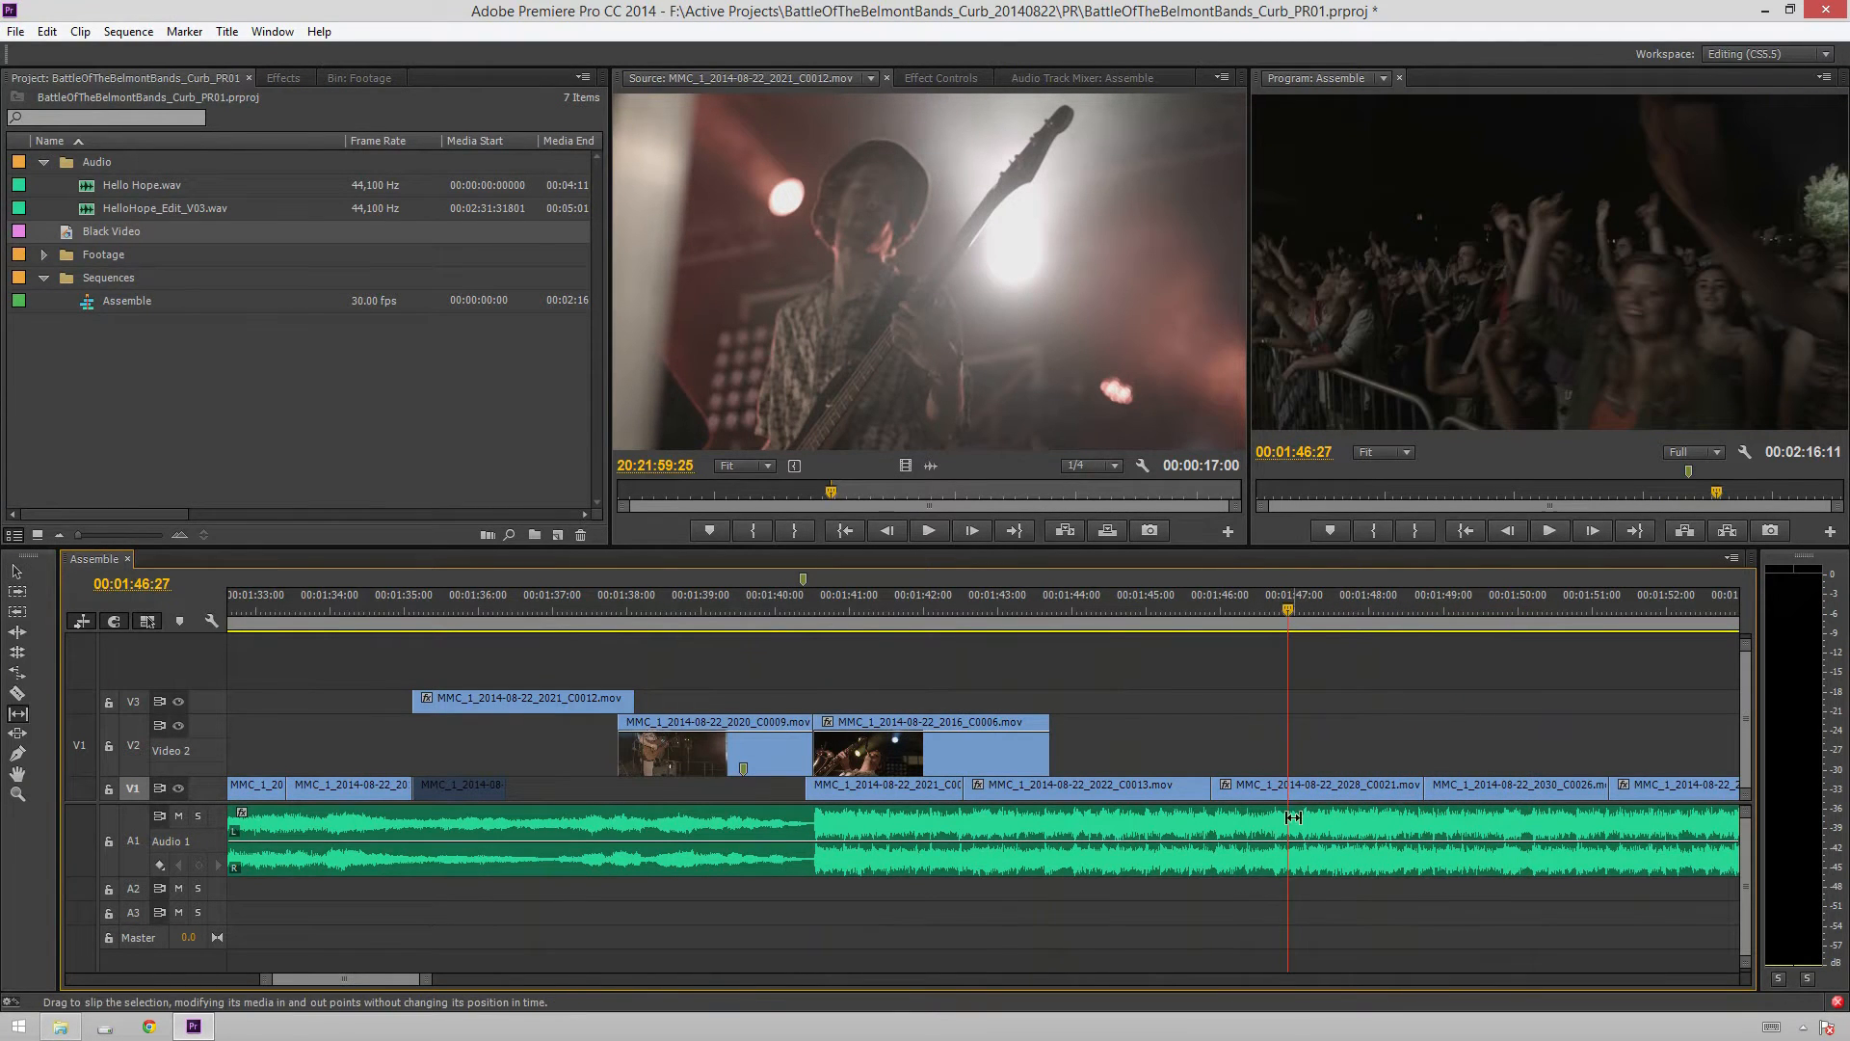
pyautogui.moveTo(1278, 785); pyautogui.dragTo(1307, 787)
pyautogui.press('v')
pyautogui.click(1159, 615)
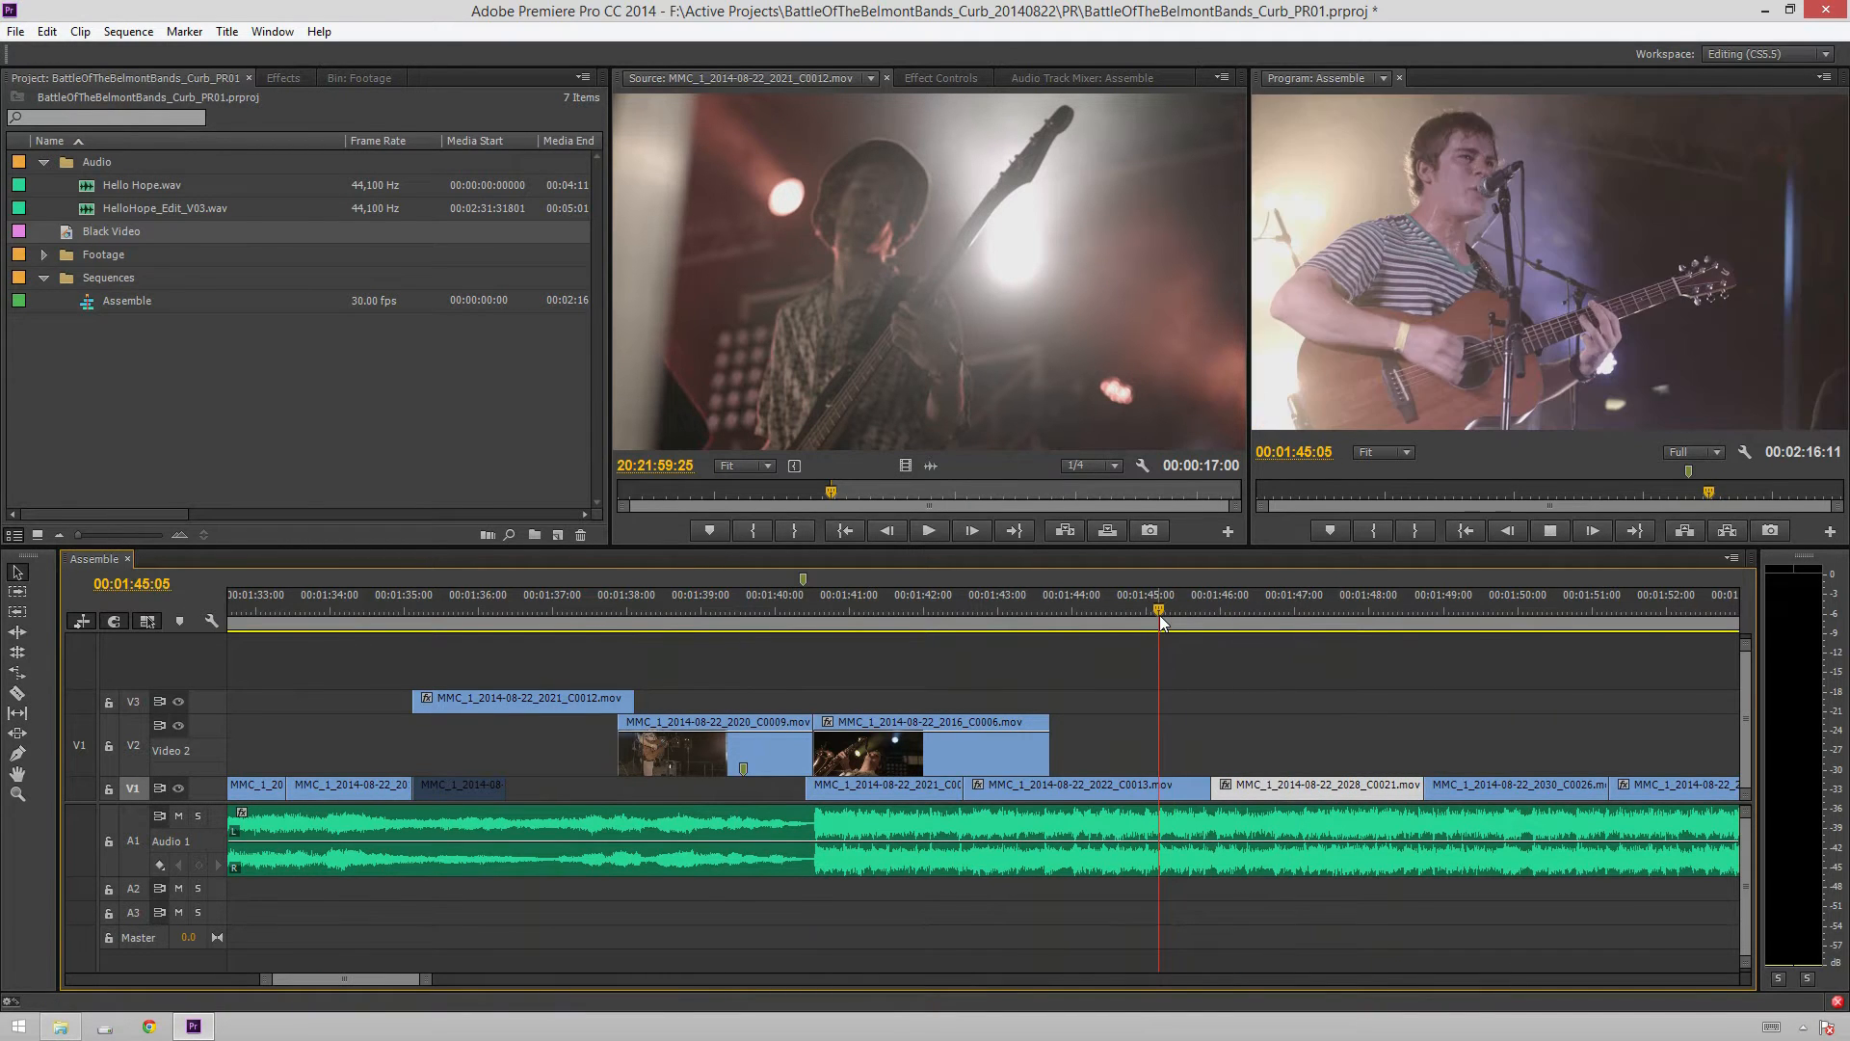
pyautogui.press('space')
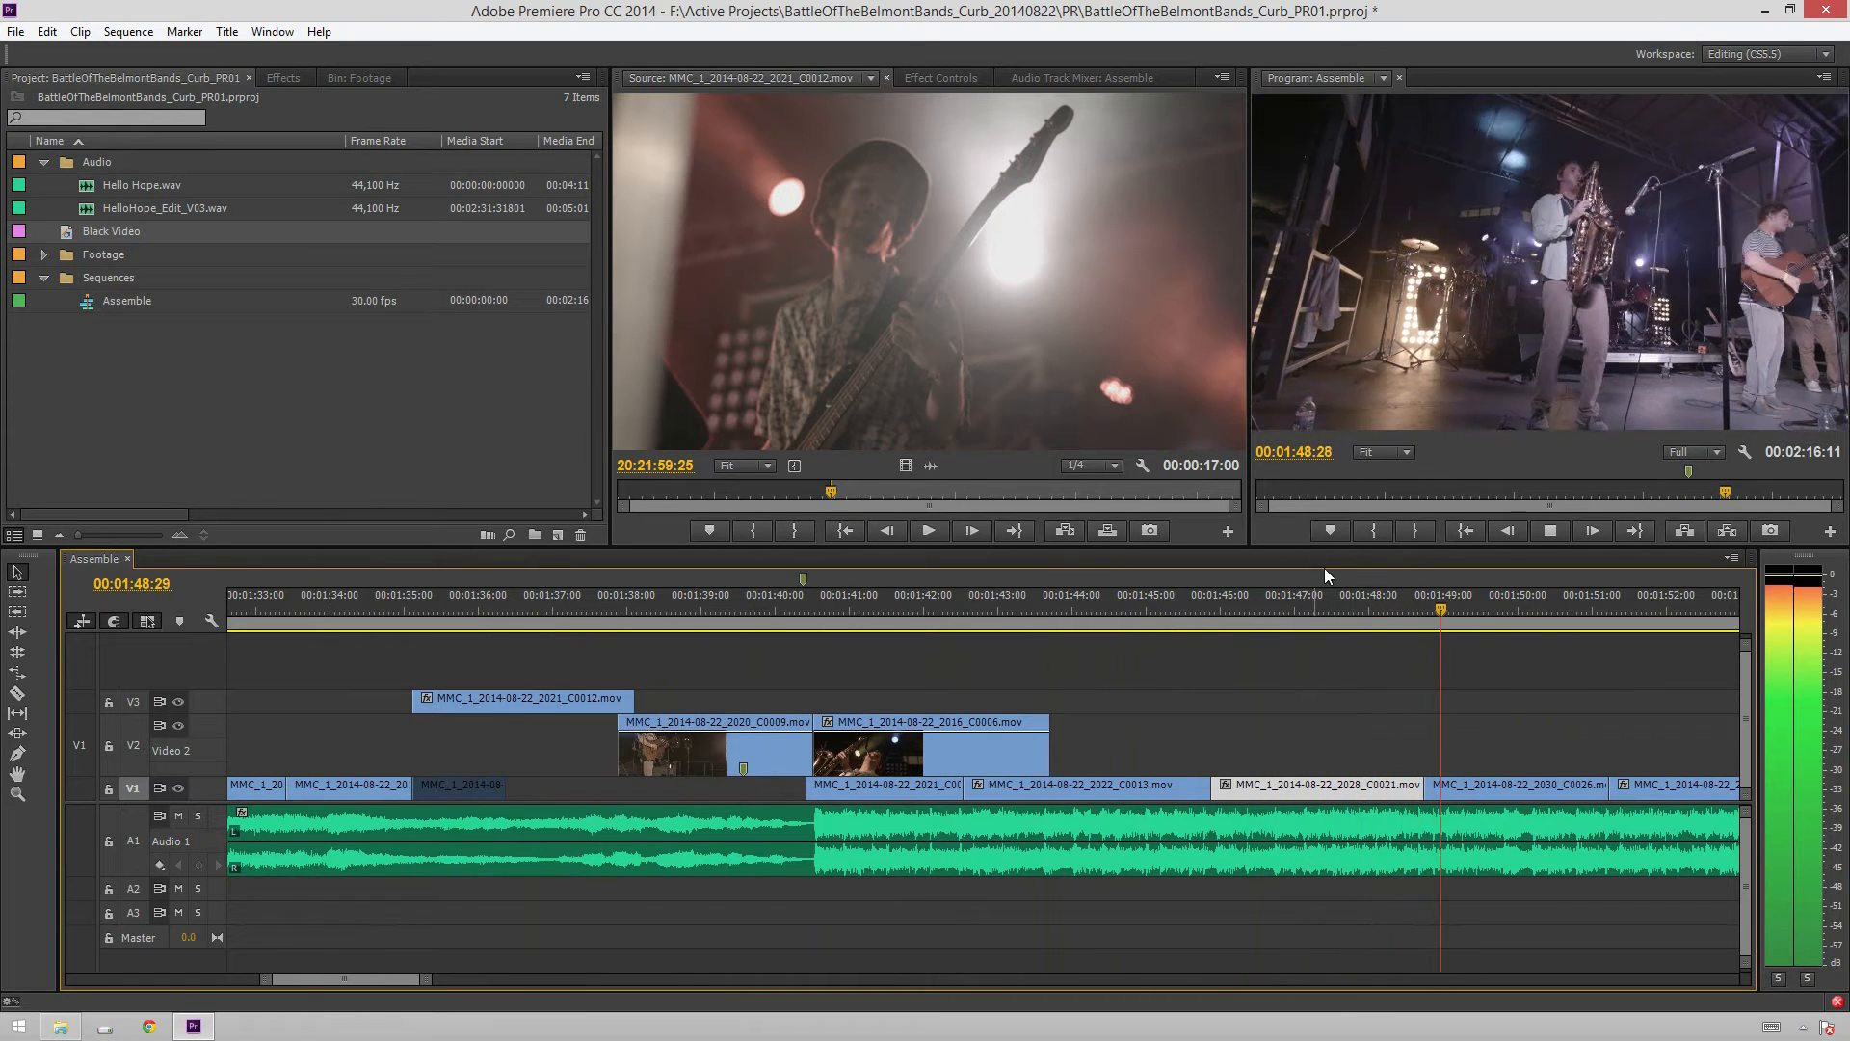
# Review the remaining V1 clips by playing the sequence through to the end of the last shot near 00:02:11
pyautogui.click(1445, 664)
pyautogui.scroll(-1, 1446, 665)
pyautogui.scroll(-9, 1440, 665)
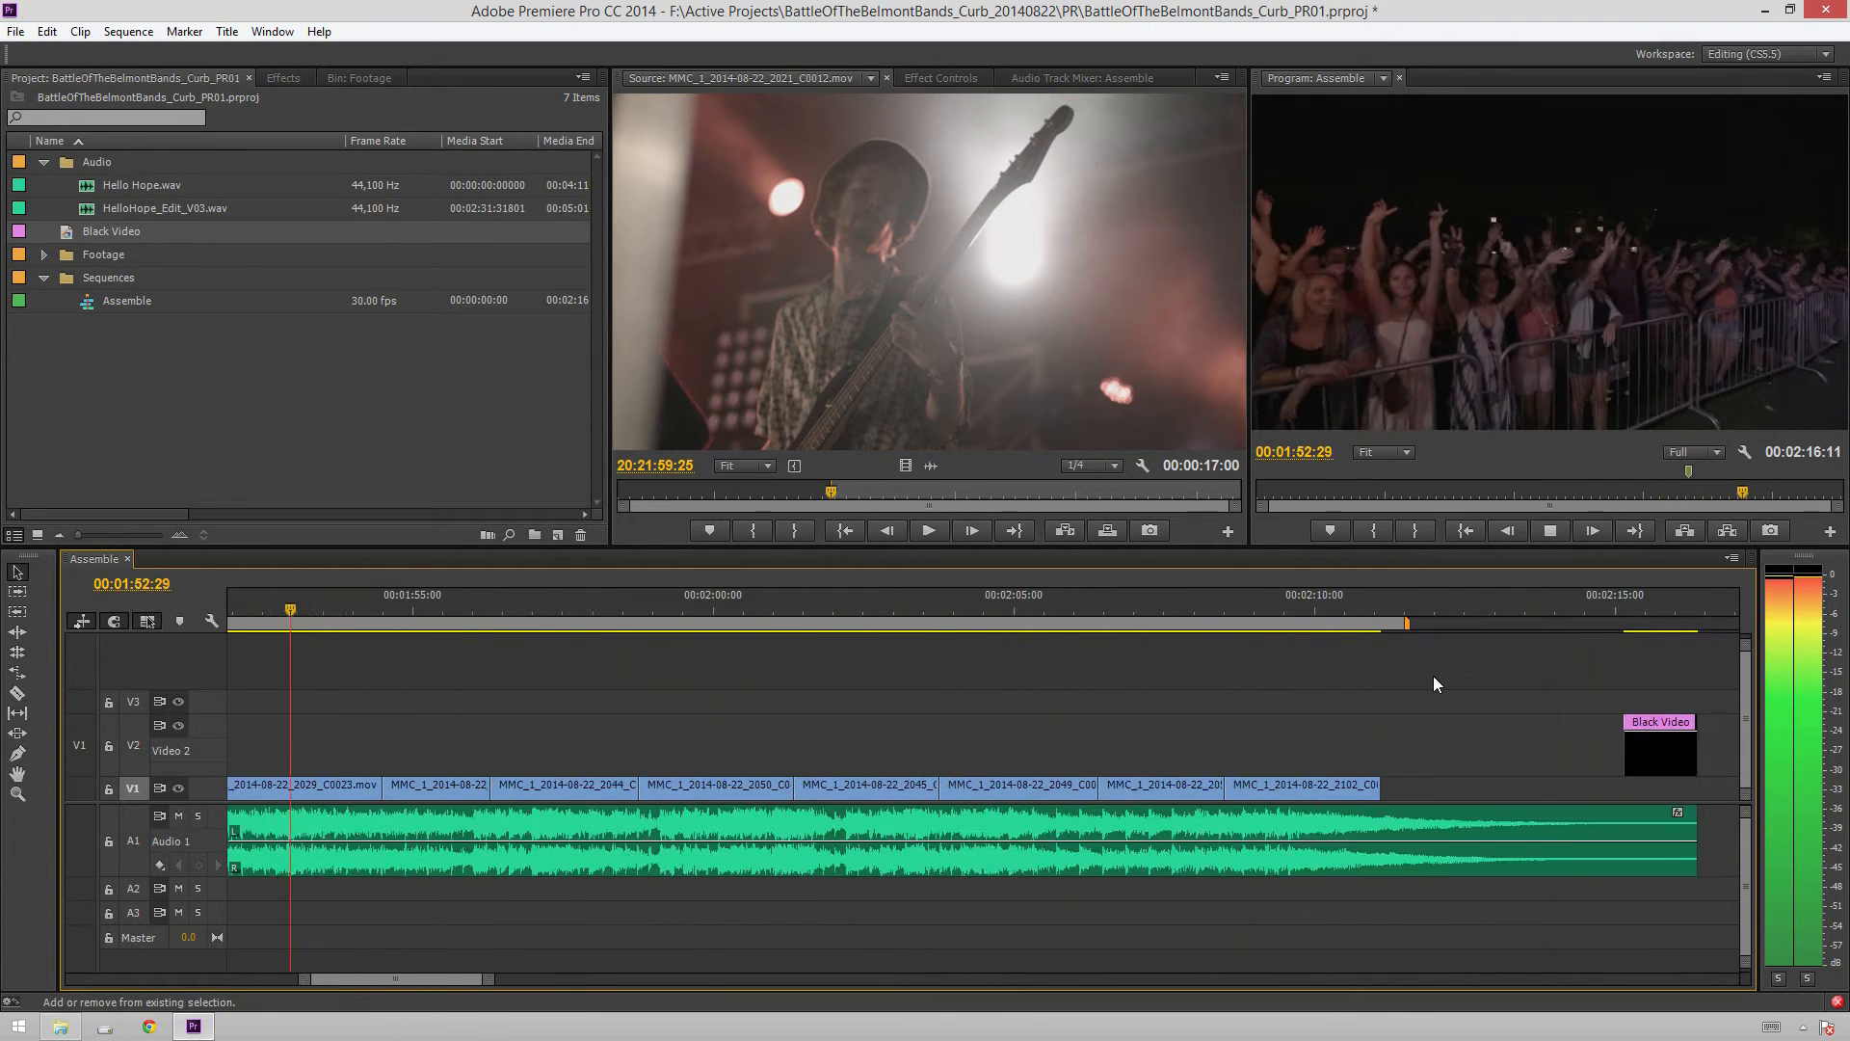
pyautogui.scroll(8, 1432, 674)
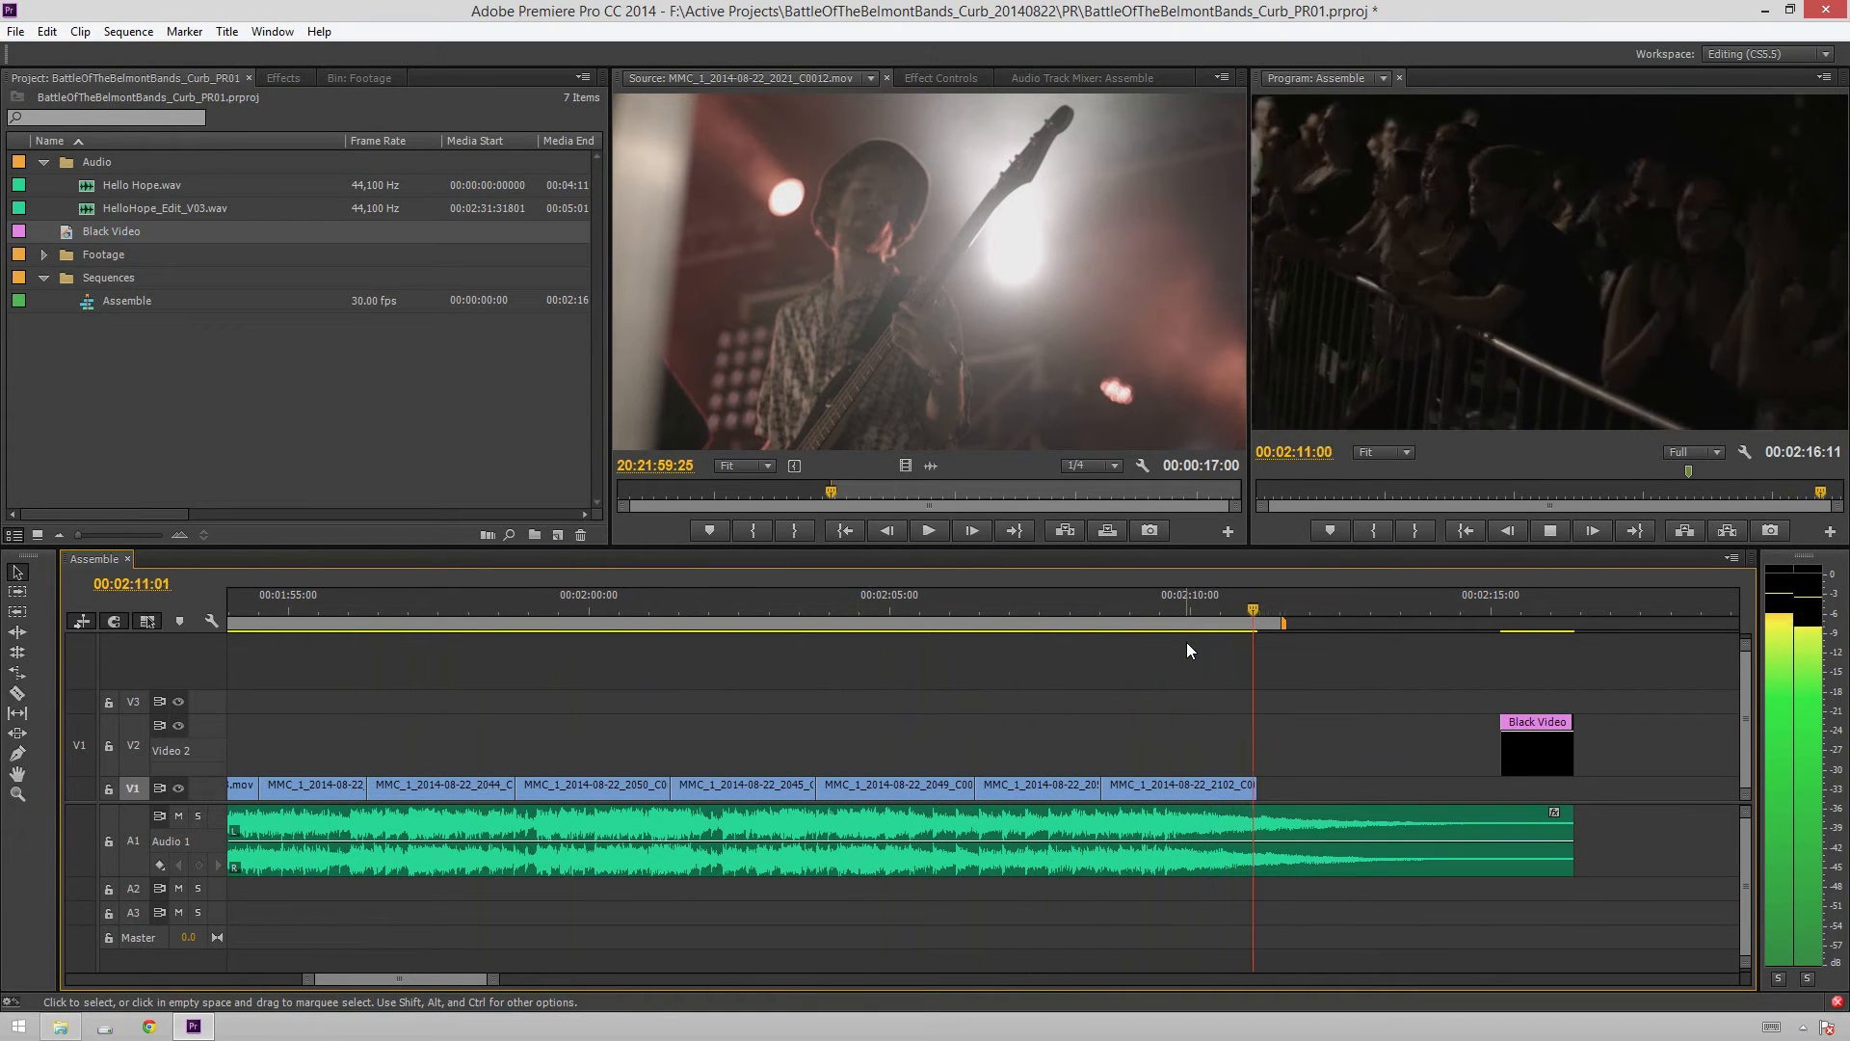
pyautogui.press('space')
# Extend the end of the last V1 clip, MMC_1_2014-08-22_2102_C0000, to just before 00:02:12 and play back the ending
pyautogui.moveTo(1258, 784); pyautogui.dragTo(1304, 778)
pyautogui.click(1228, 609)
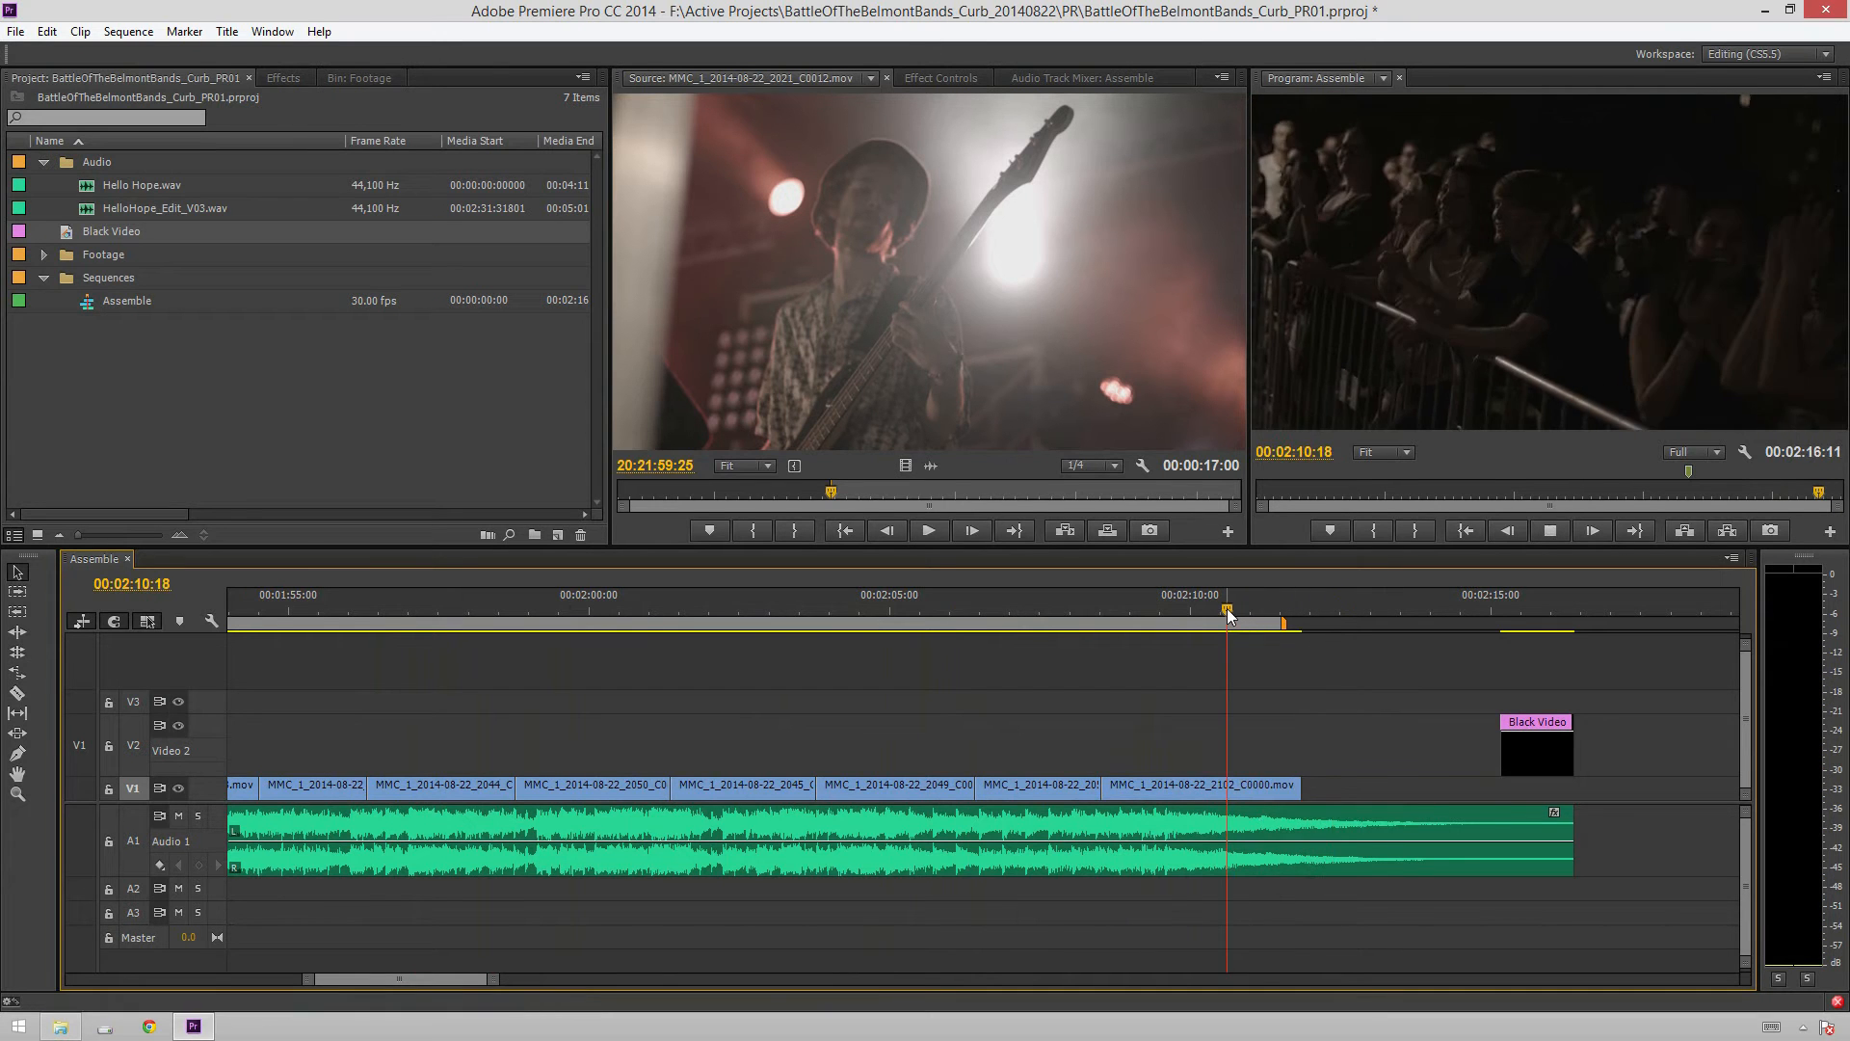
pyautogui.press('space')
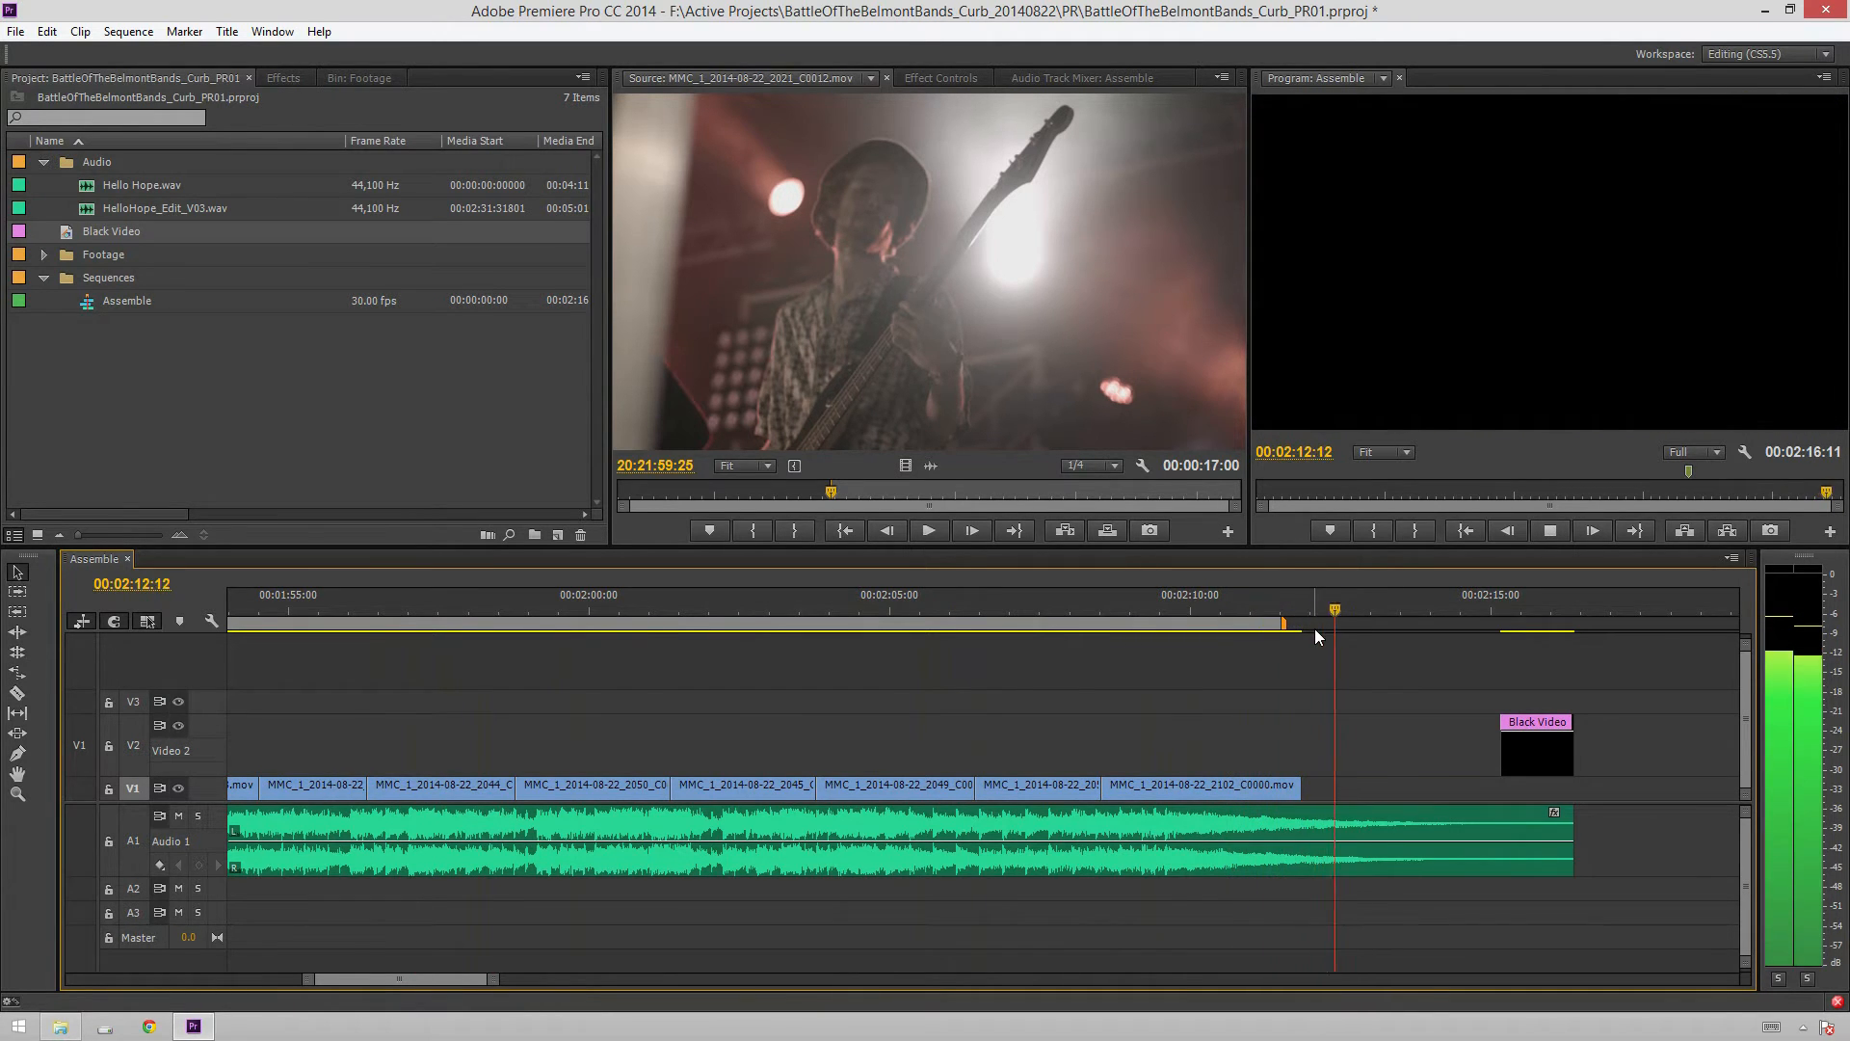
pyautogui.click(1307, 609)
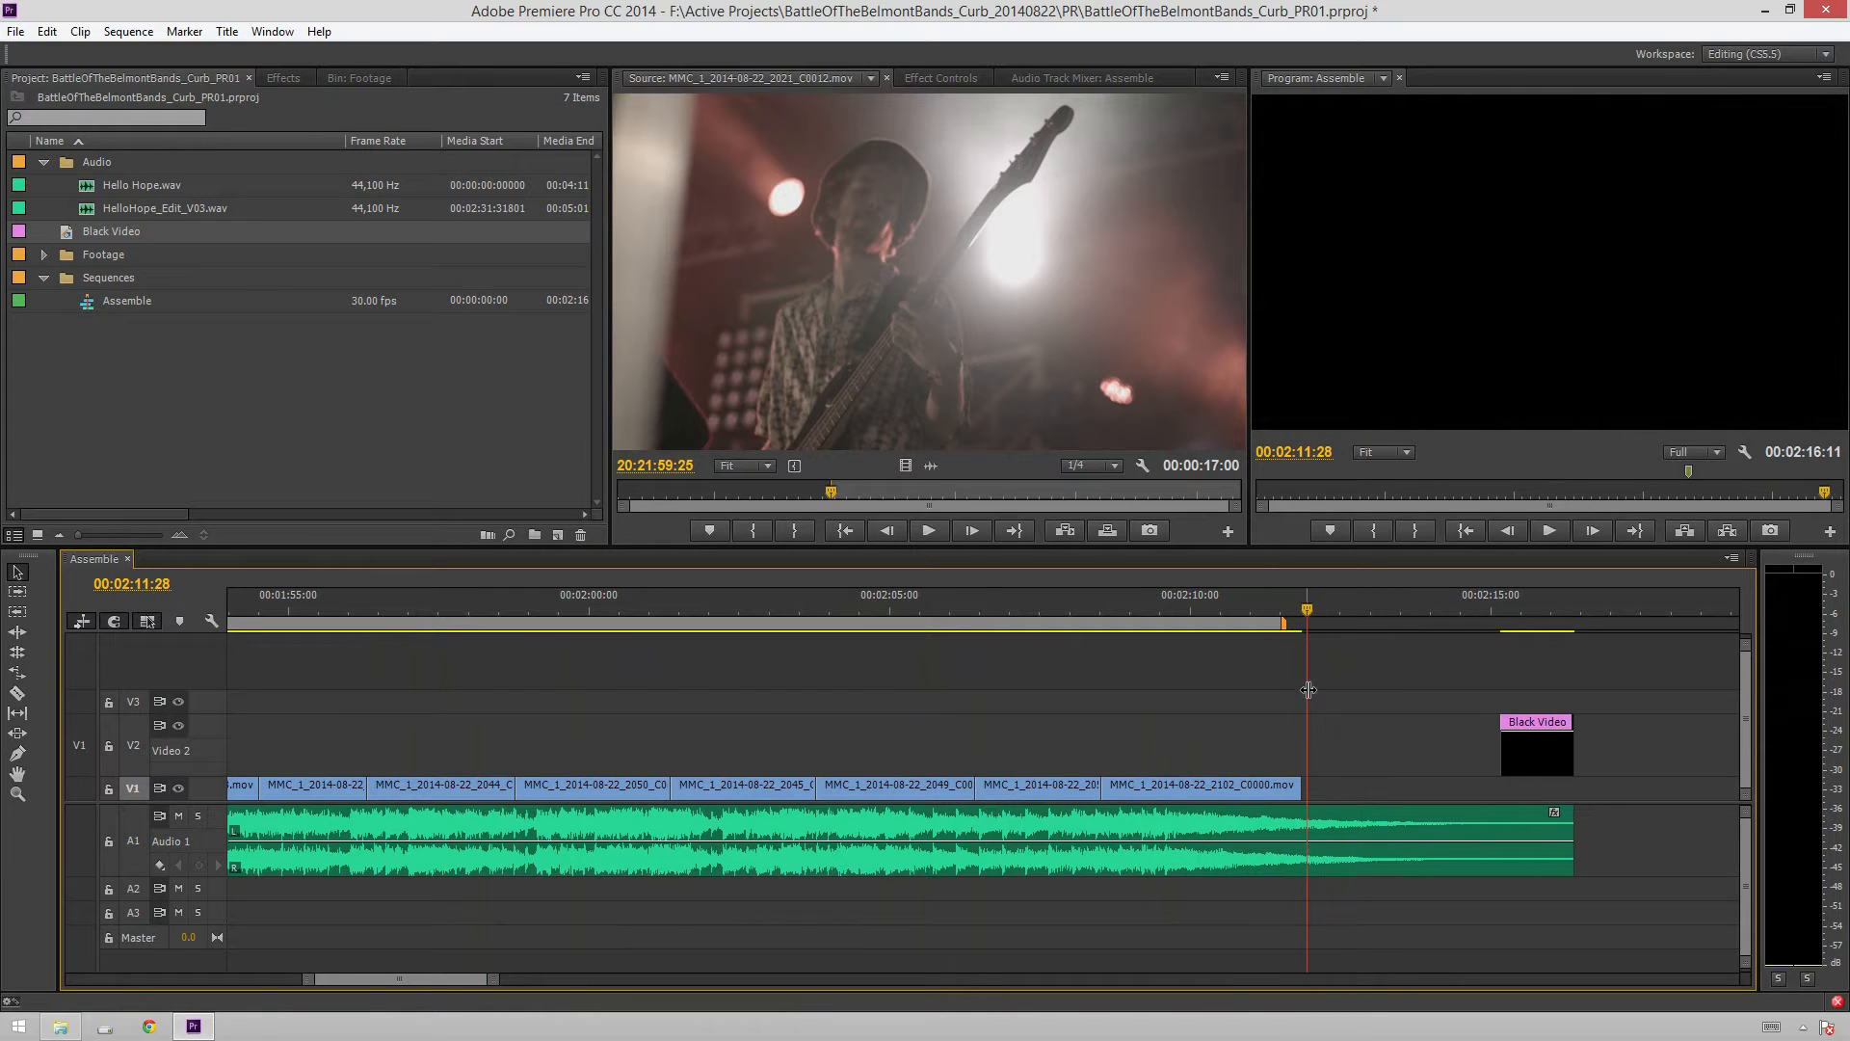
# Expand track V1 and keyframe an opacity fade-out to black at the end of its last clip, MMC_1_2014-08-22_2102_C0000
pyautogui.doubleClick(120, 790)
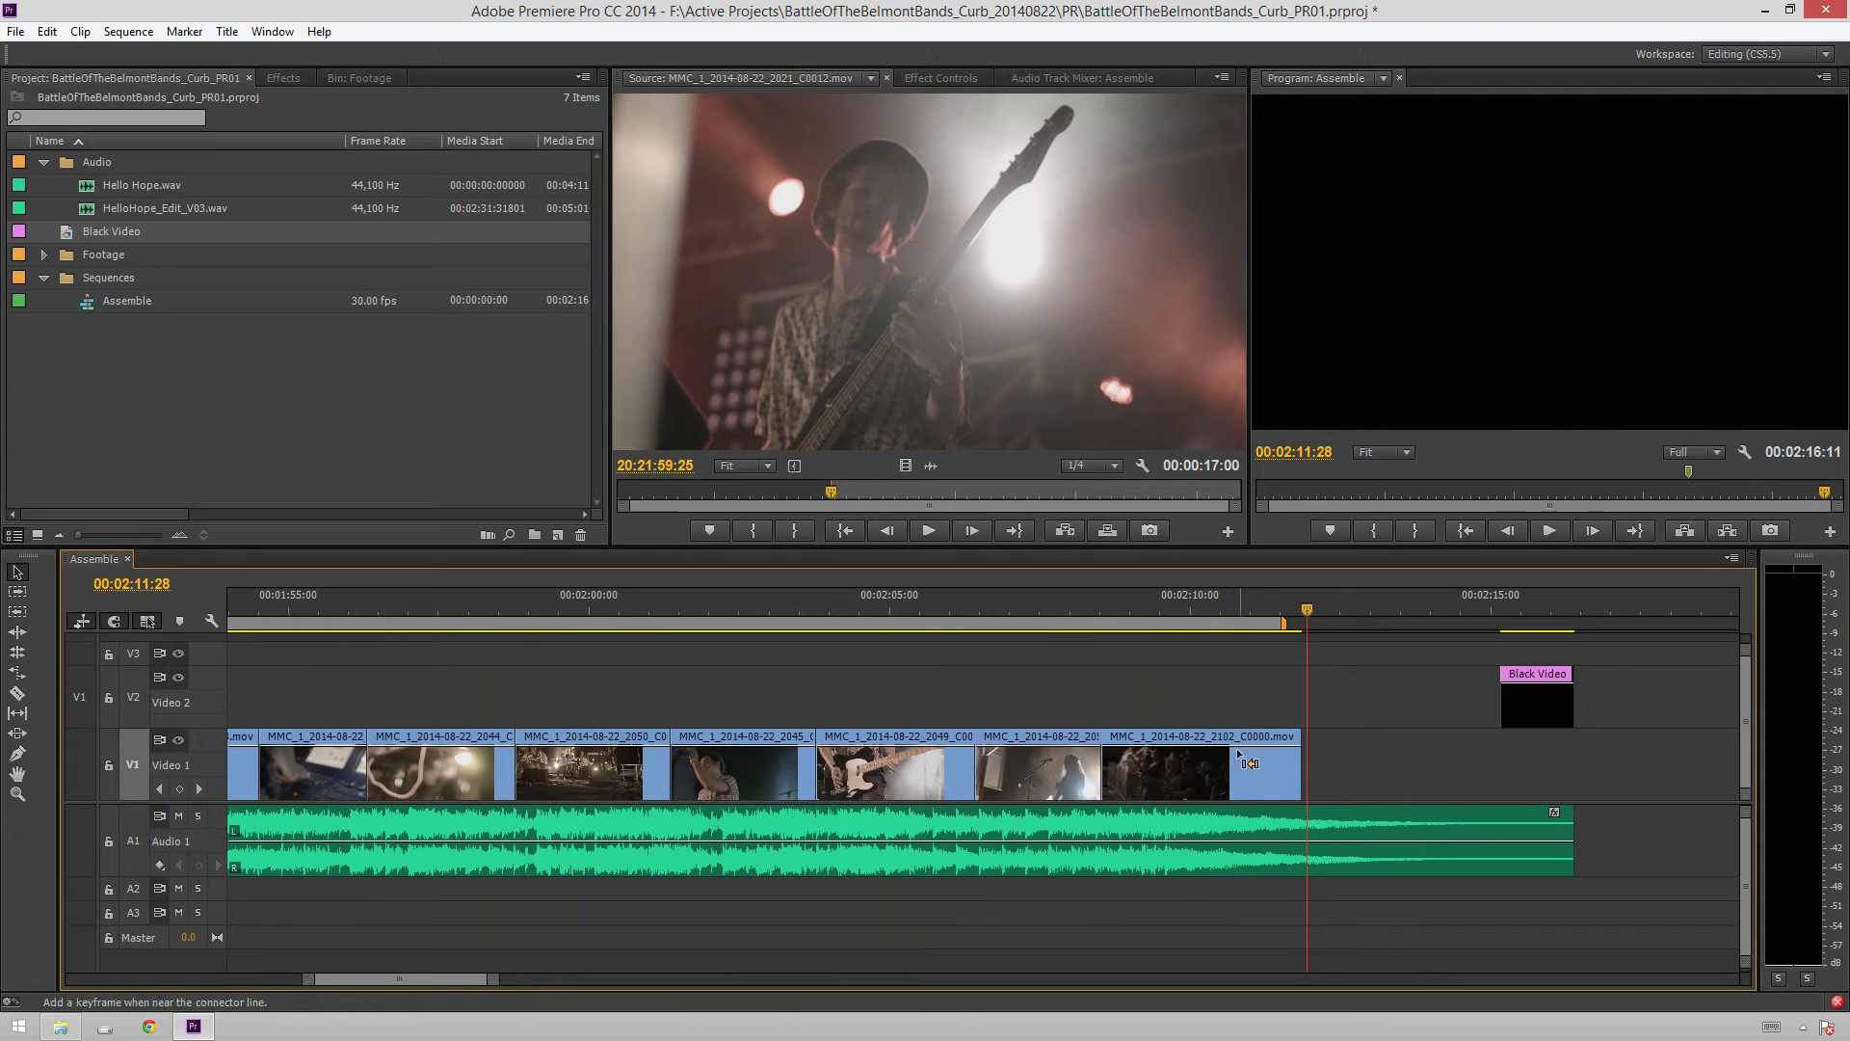
pyautogui.keyDown('ctrl'); pyautogui.click(1248, 746); pyautogui.keyUp('ctrl')
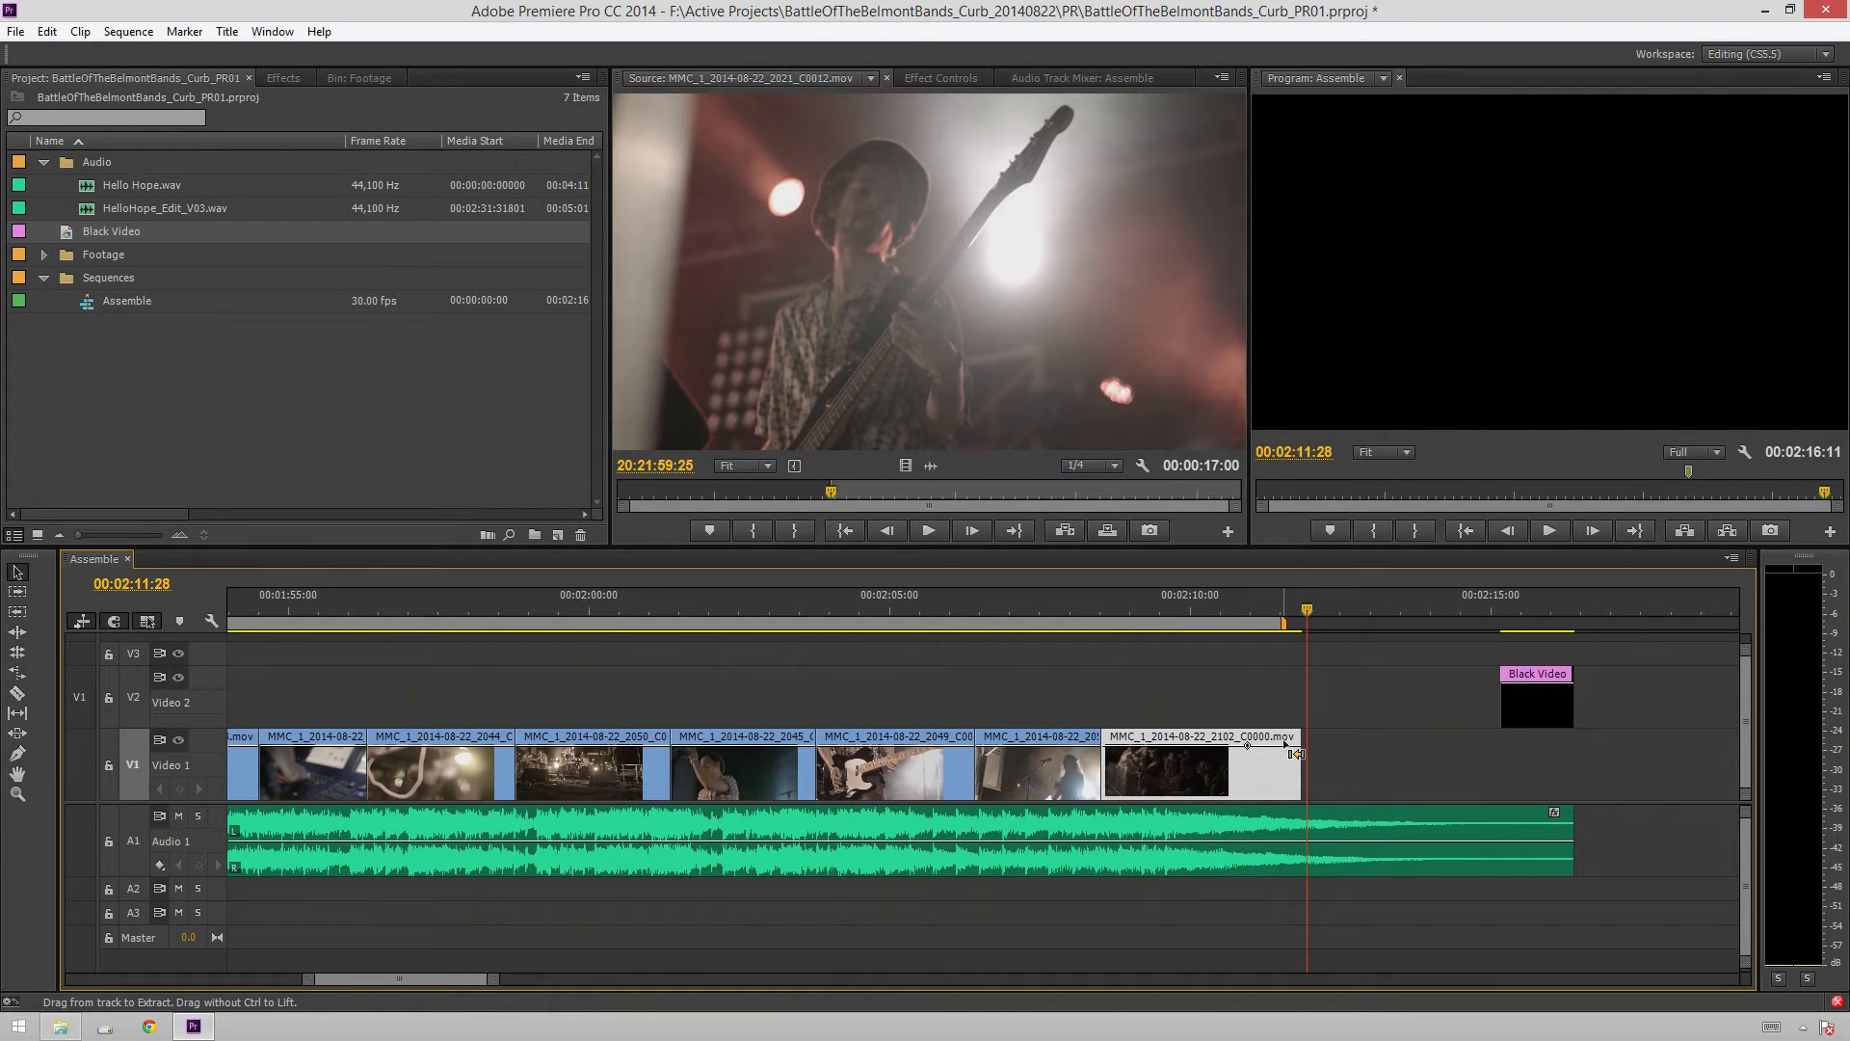
pyautogui.moveTo(1284, 748); pyautogui.dragTo(1297, 792)
pyautogui.click(1210, 607)
pyautogui.press('space')
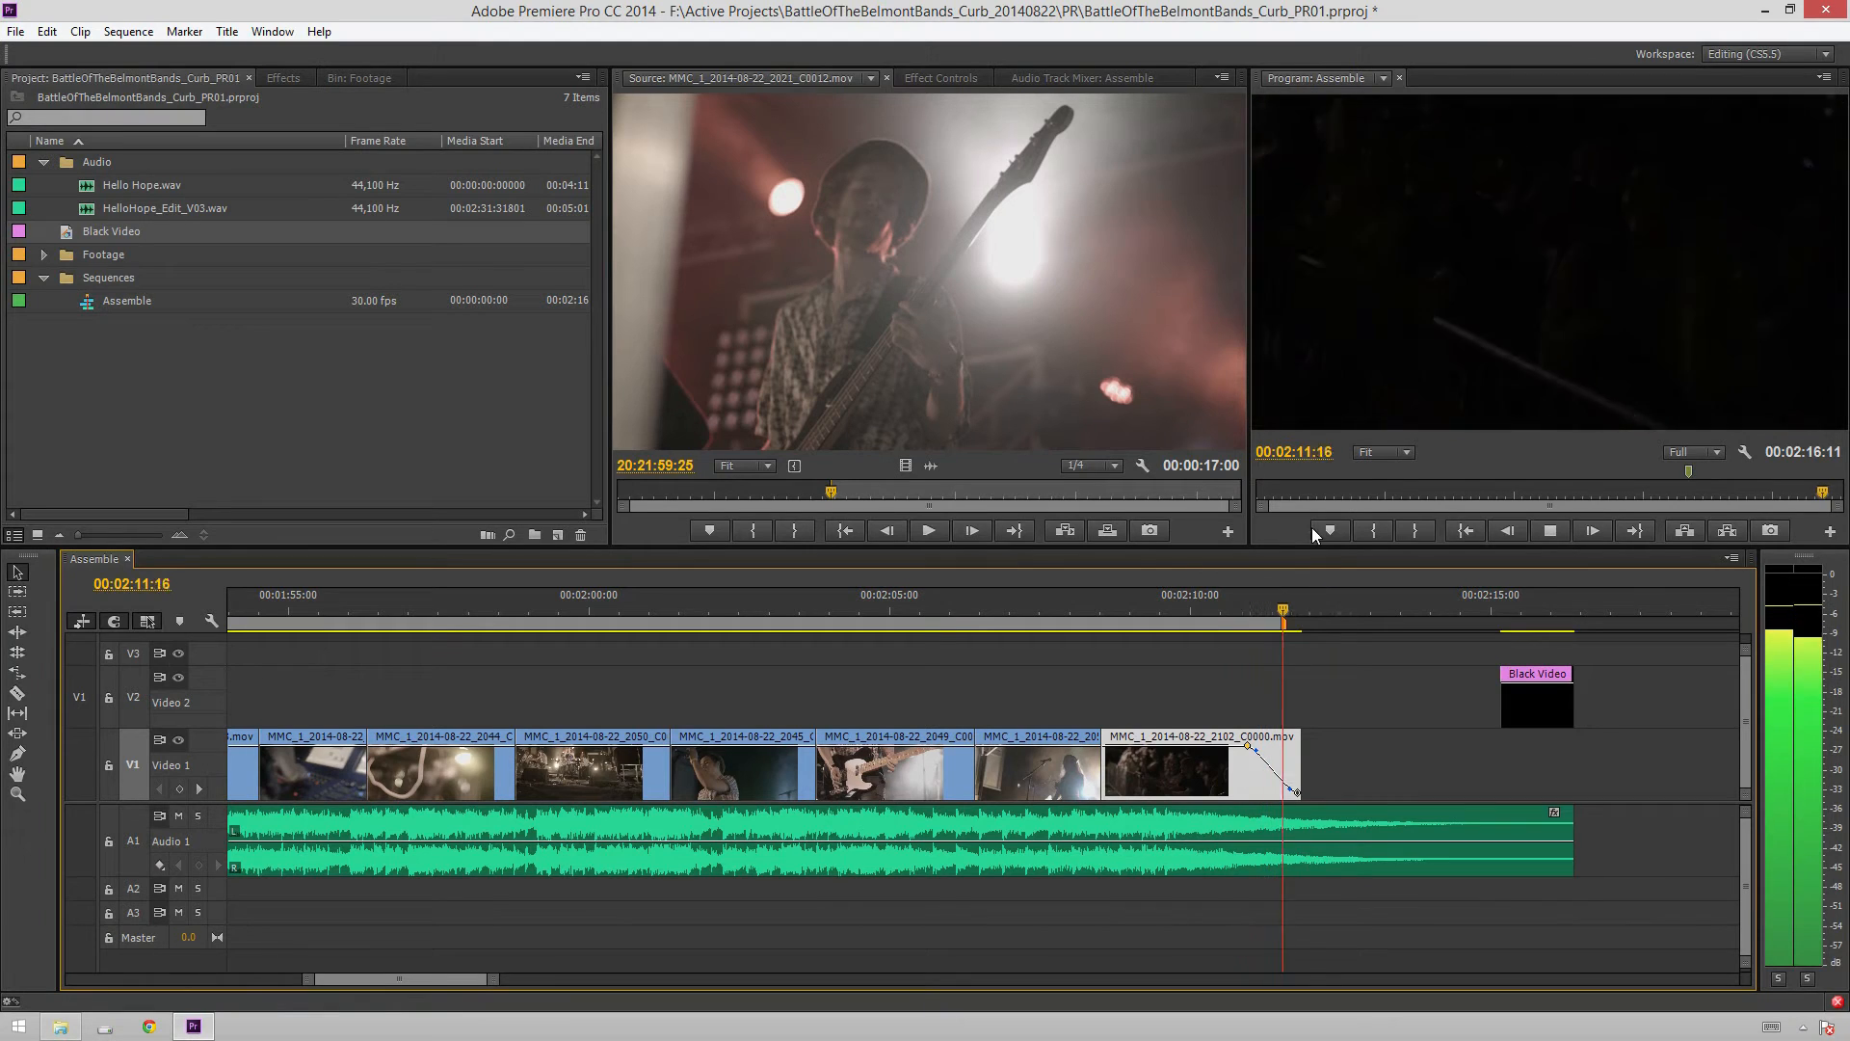
# Play back the fade-out of the last V1 clip from 00:02:09:07, repeating it from slightly earlier
pyautogui.moveTo(1237, 592); pyautogui.dragTo(1147, 581)
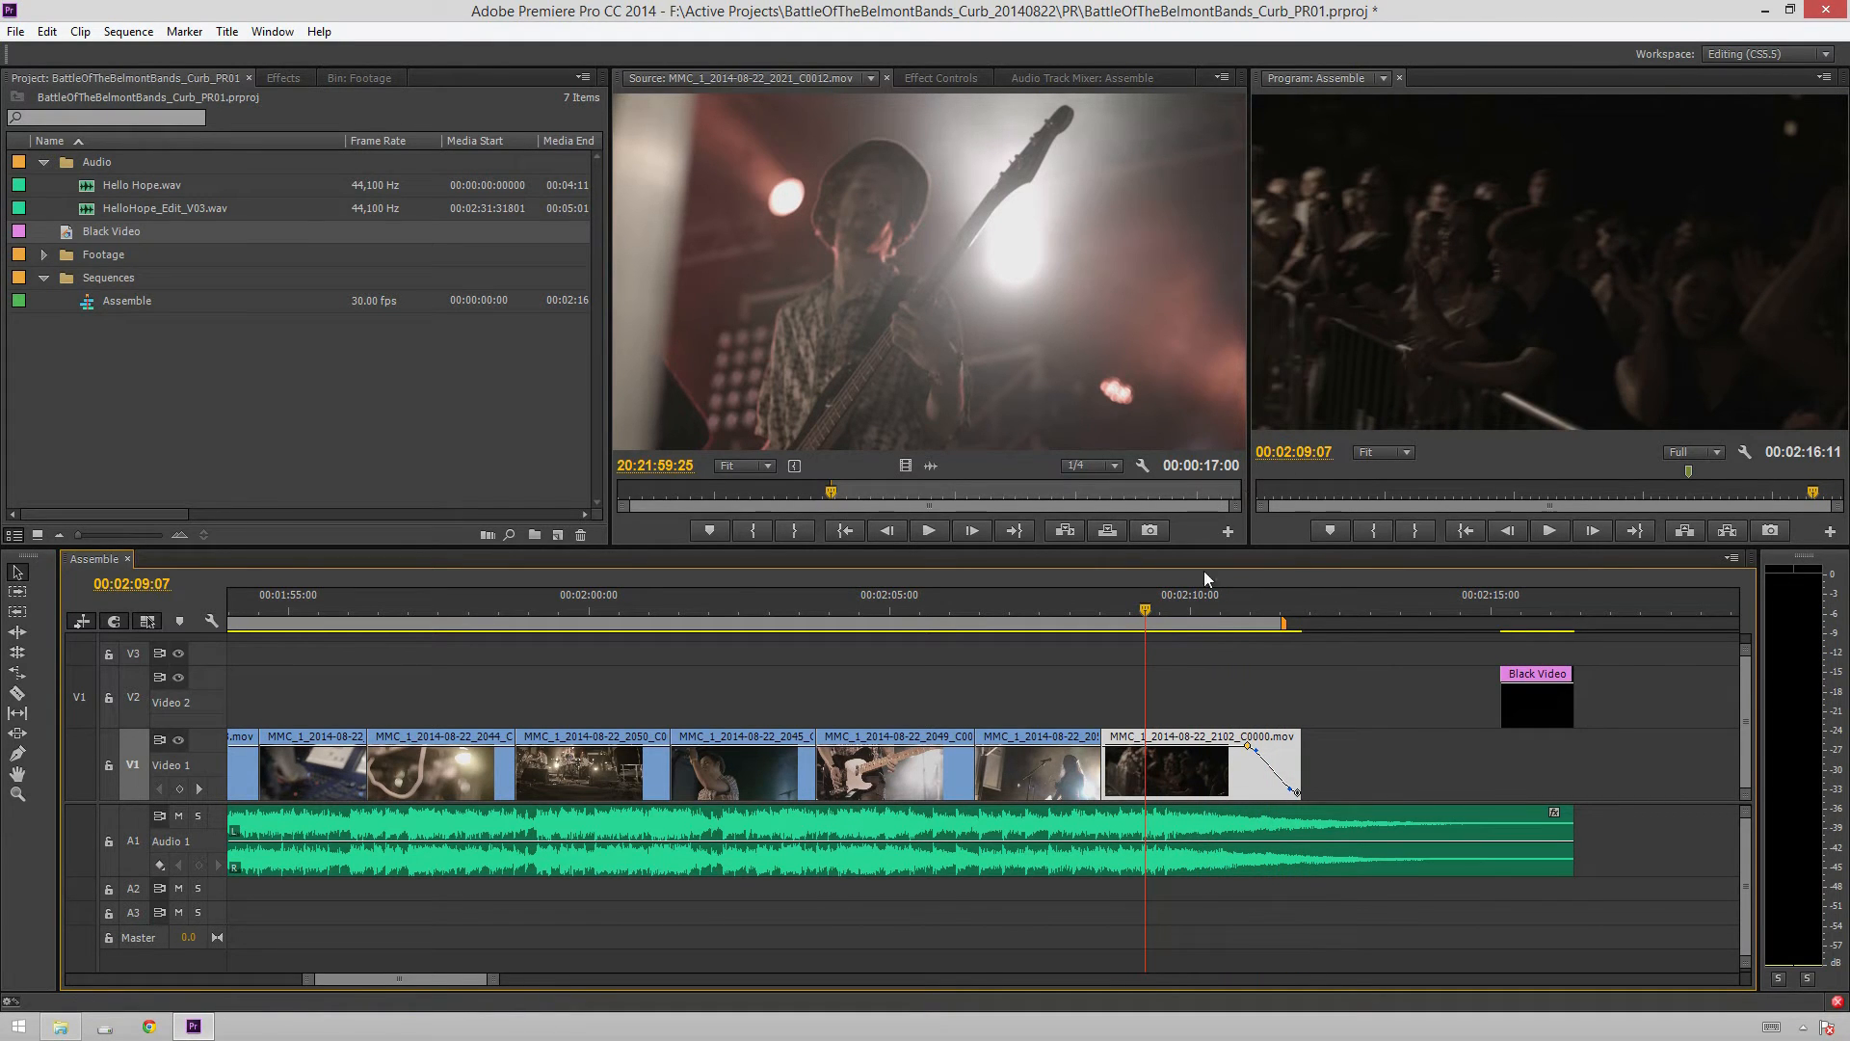
pyautogui.press('space')
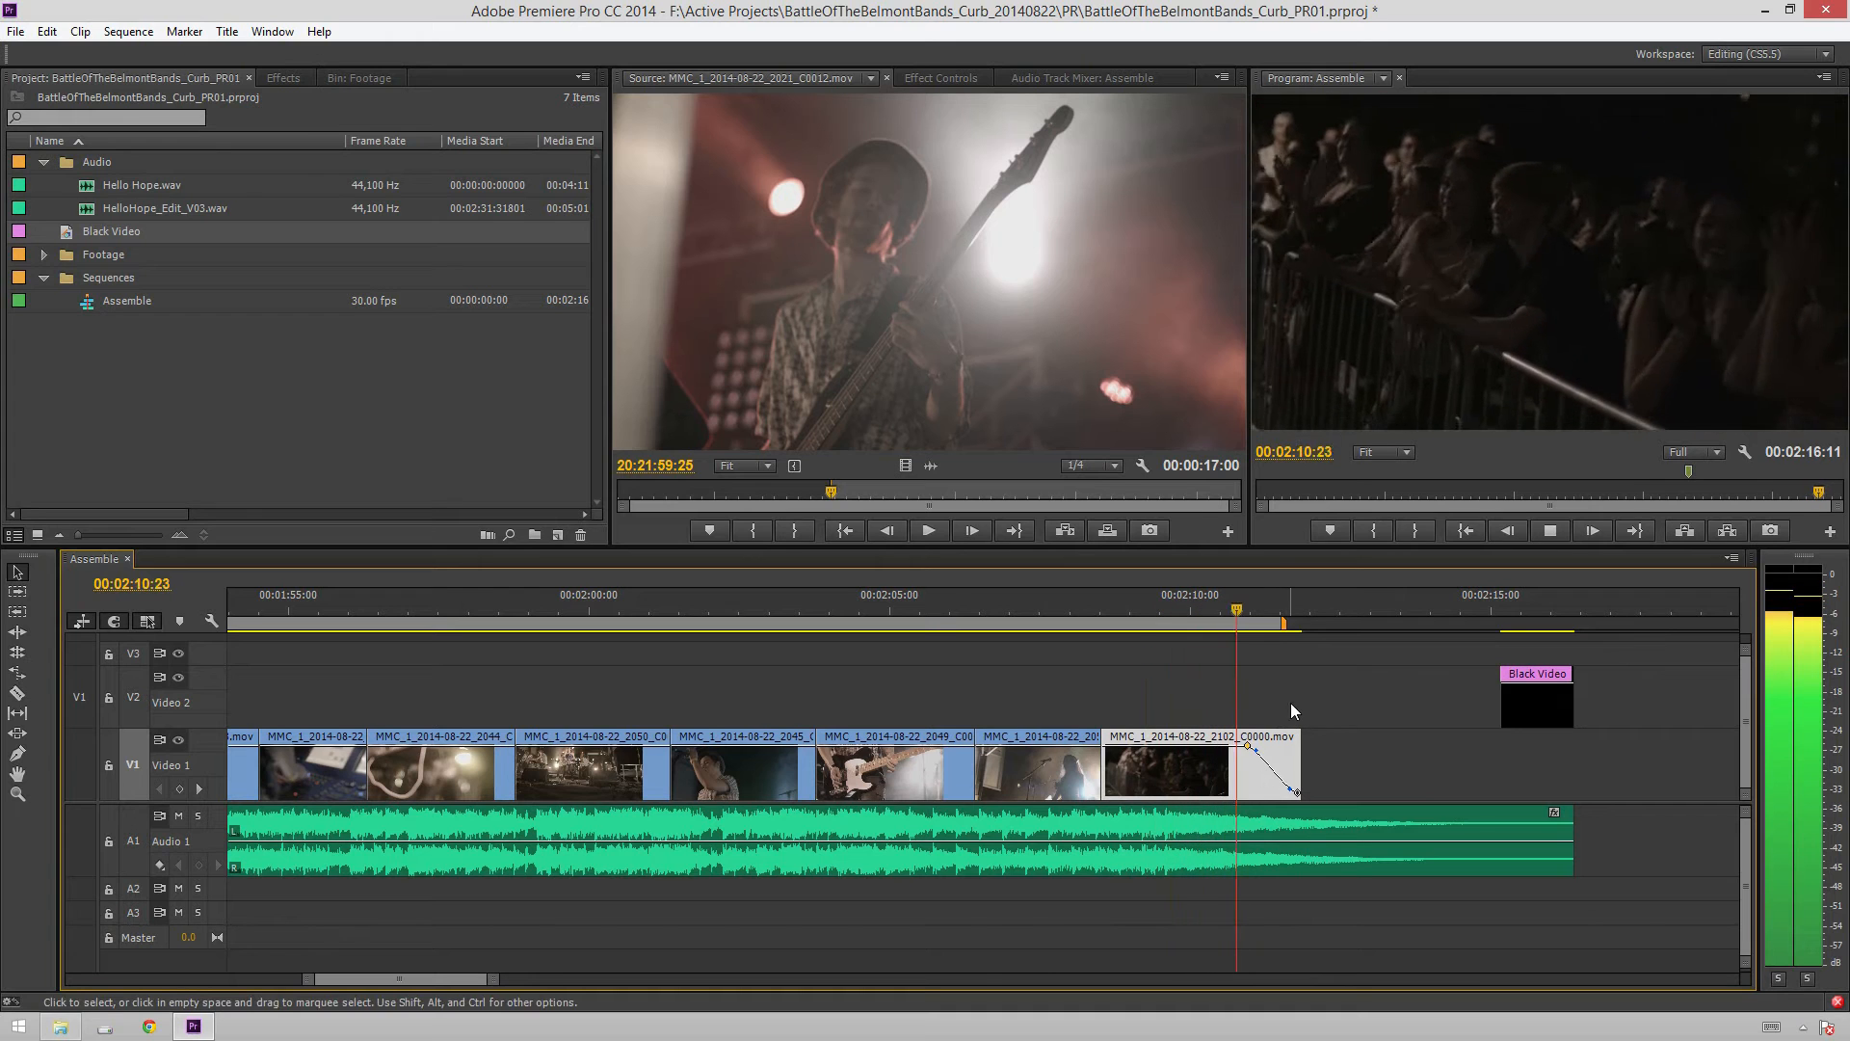
pyautogui.press('space')
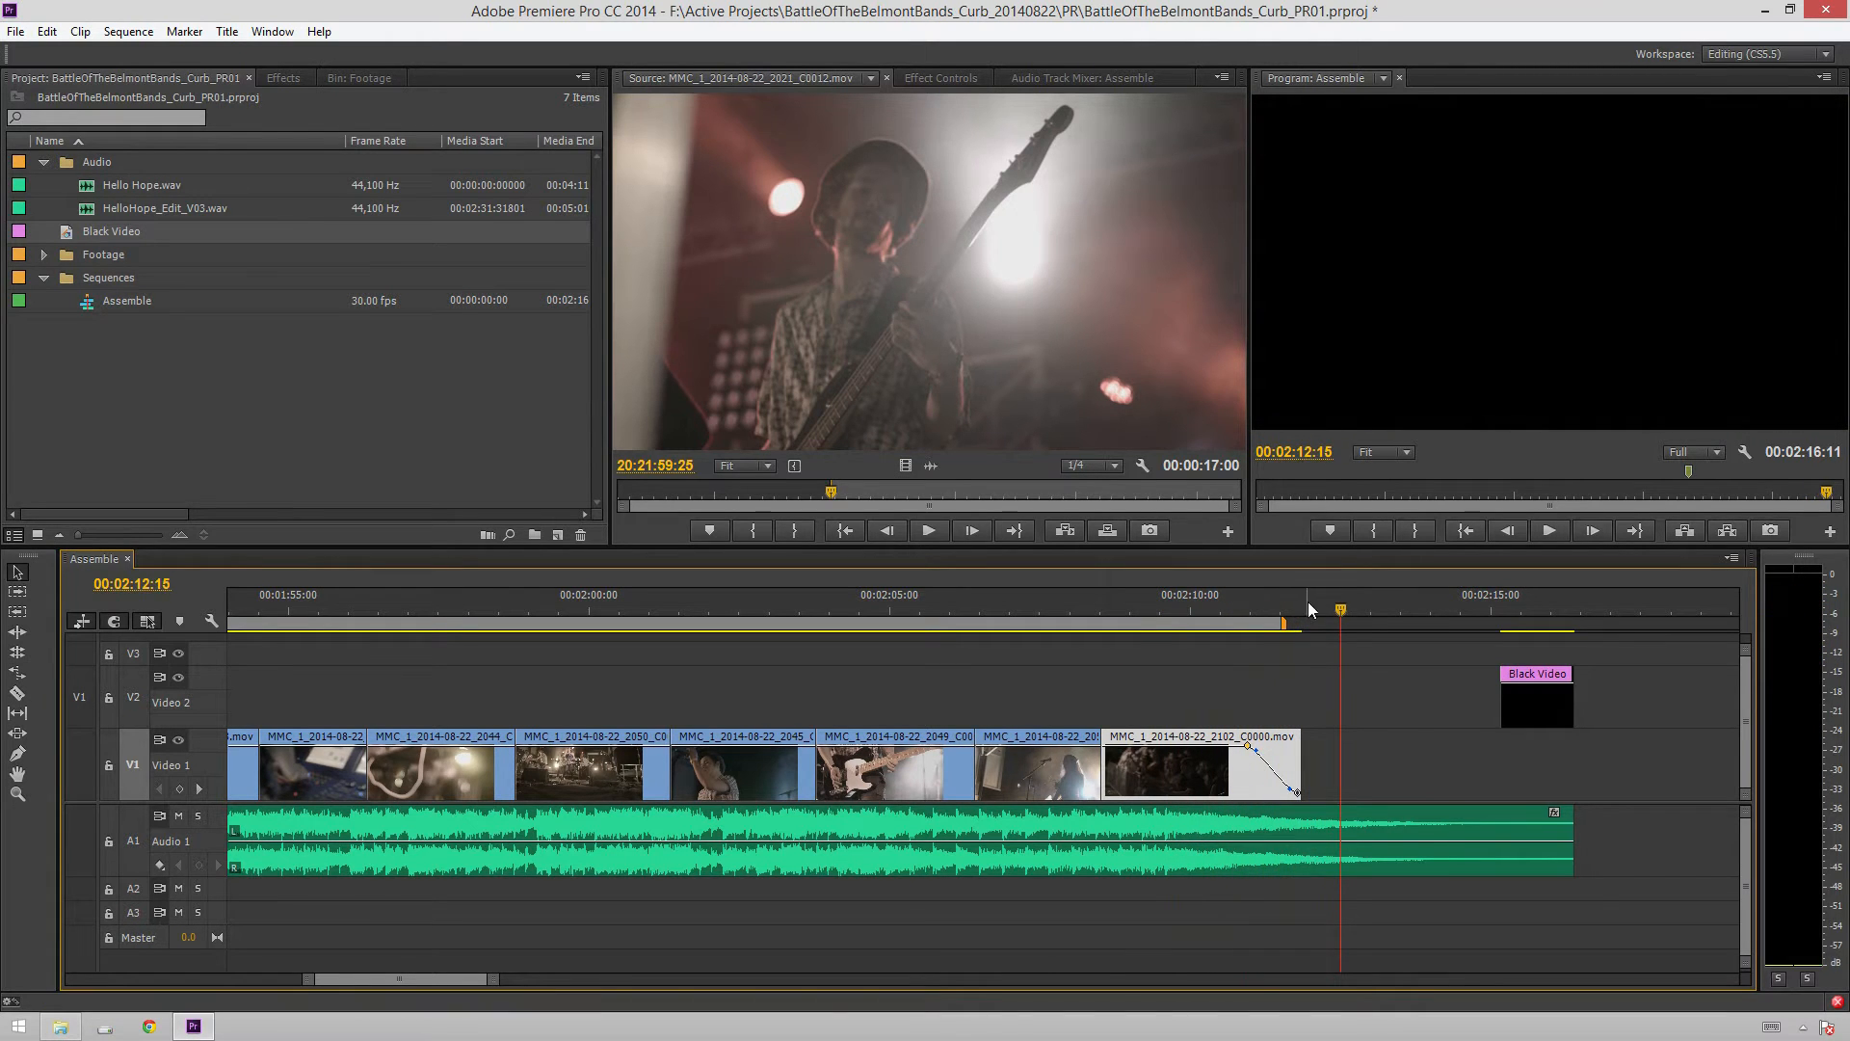
pyautogui.click(1091, 594)
pyautogui.press('space')
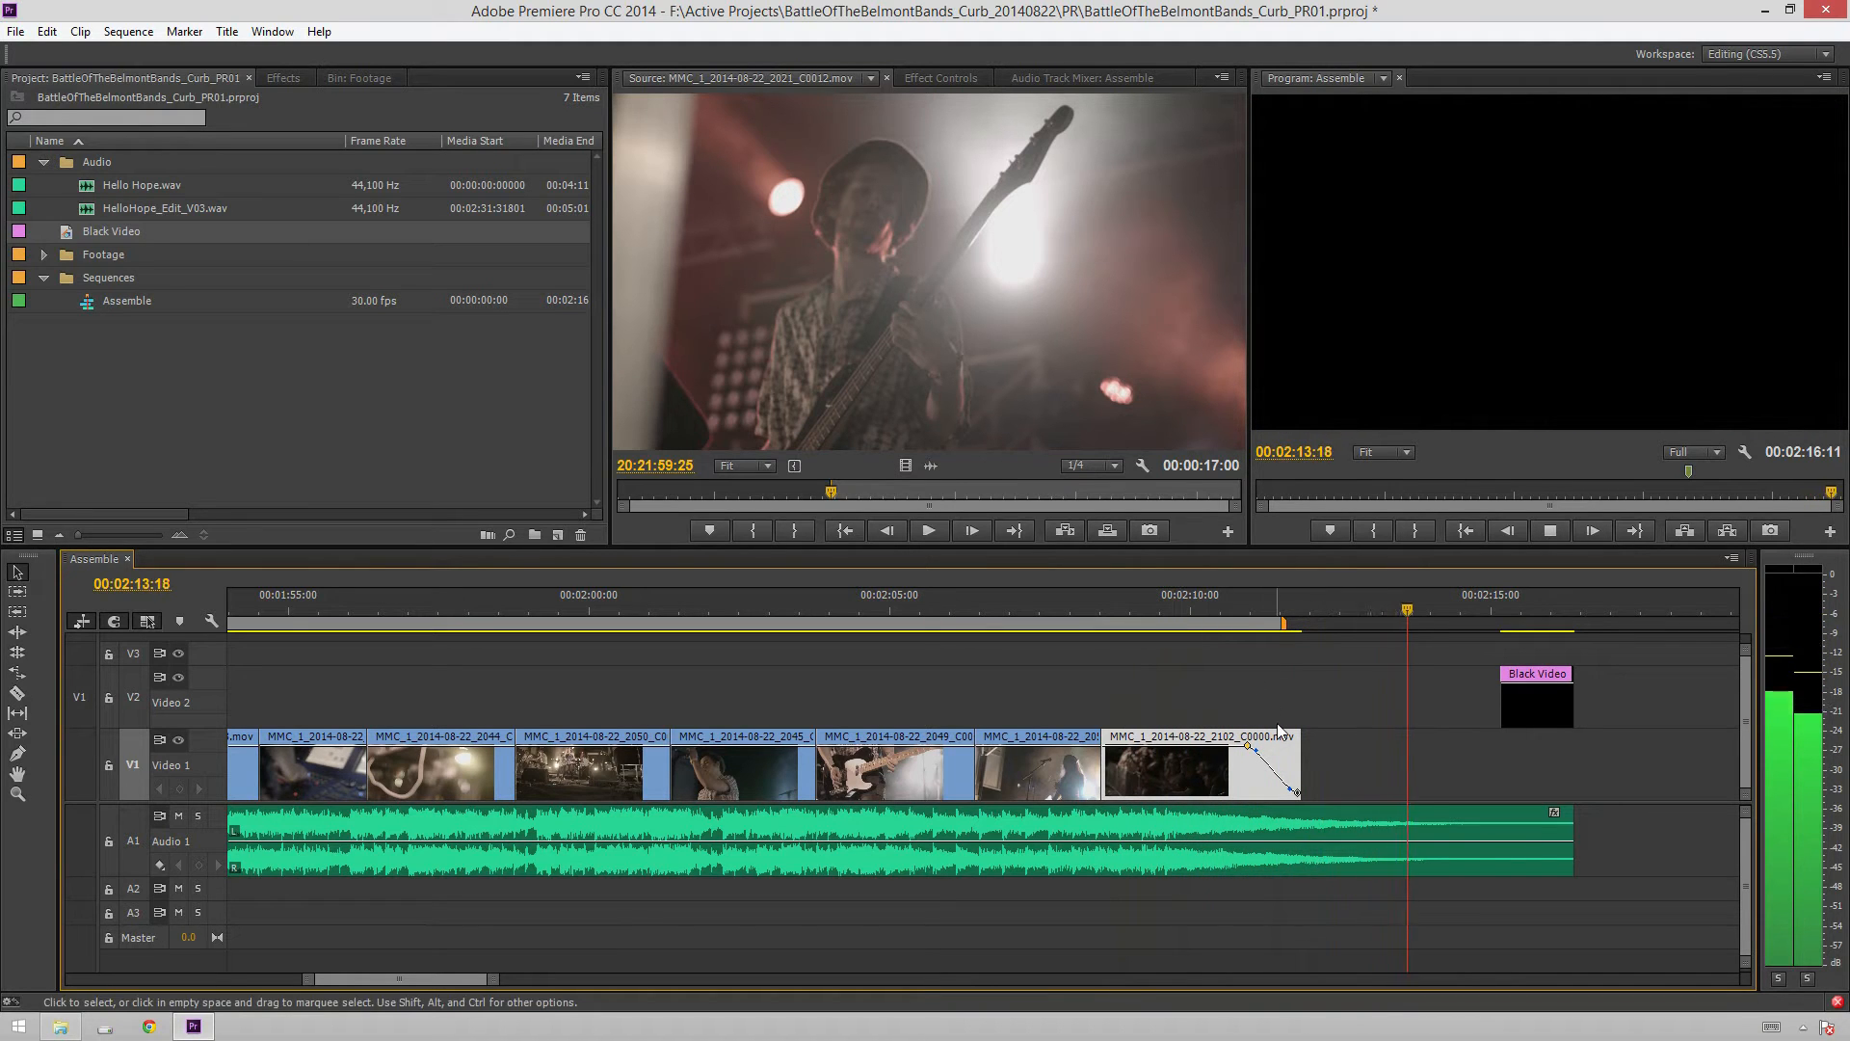
pyautogui.click(1378, 679)
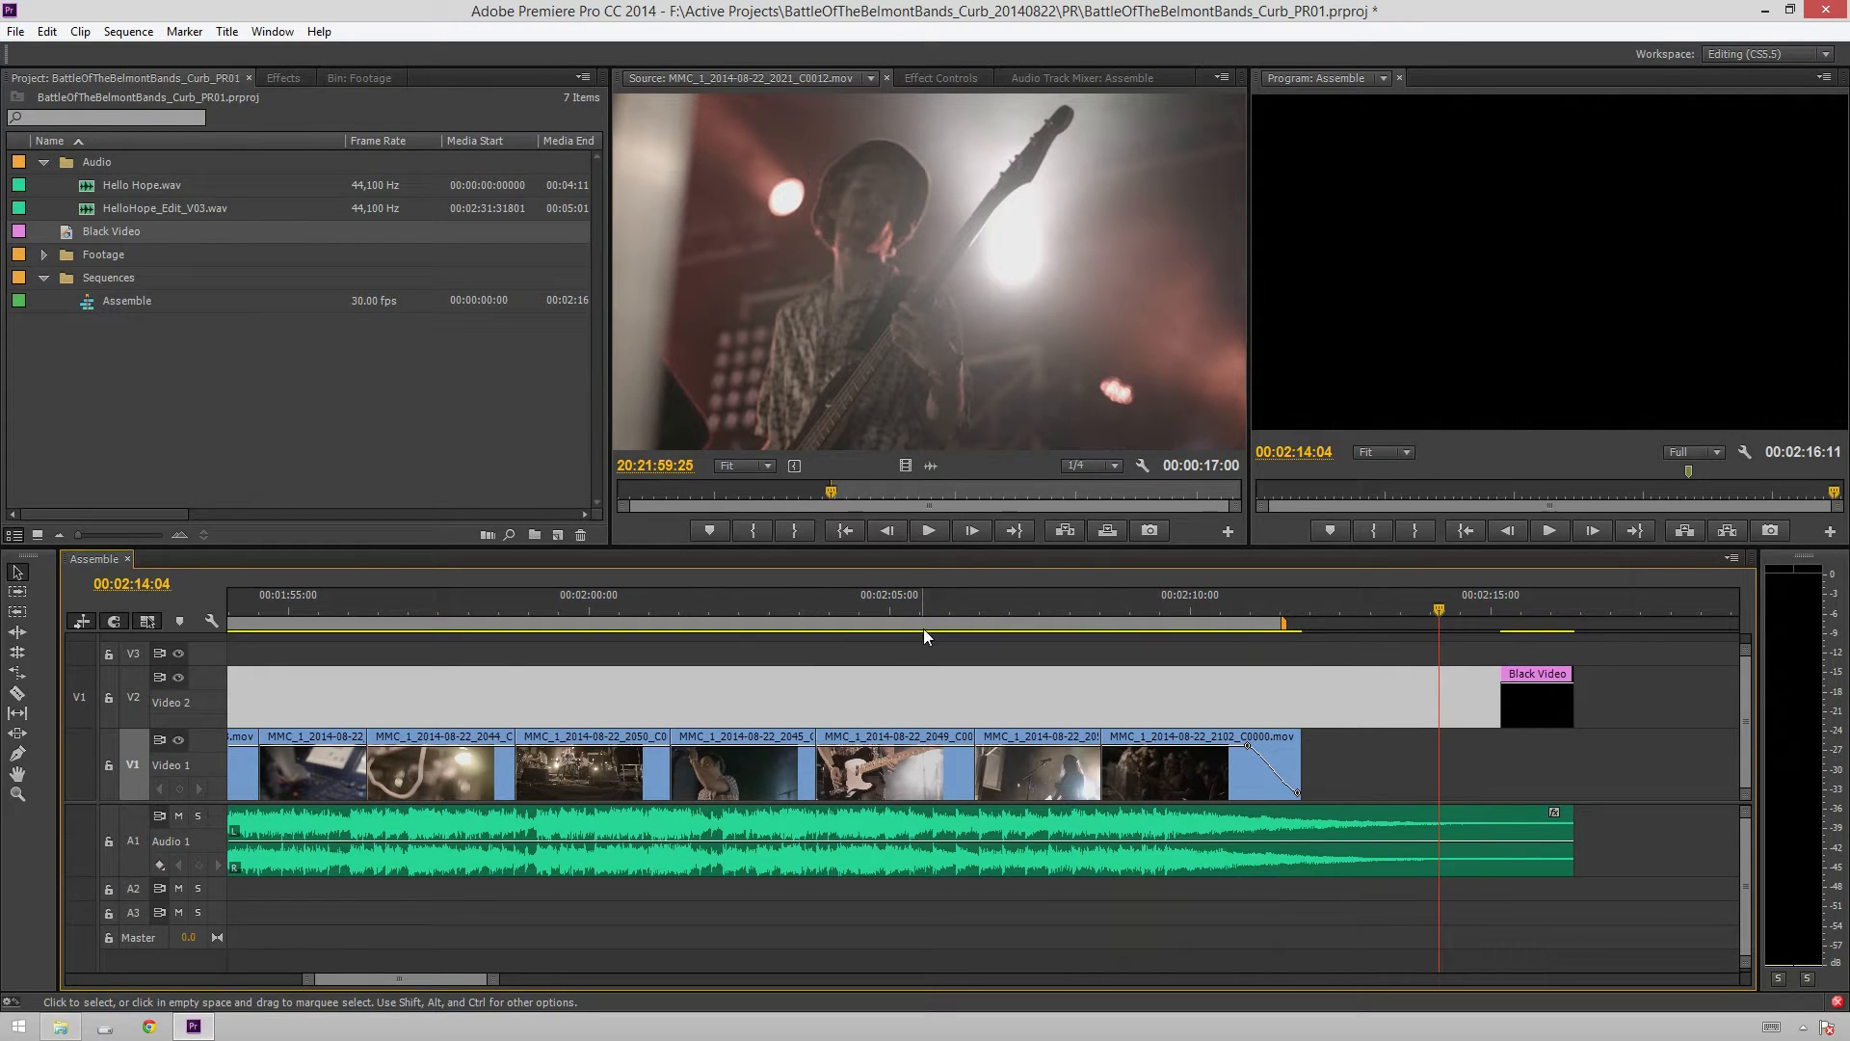
# Create a new title named End and add the text "Song By: The Captain"
pyautogui.hotkey('ctrl', 't')
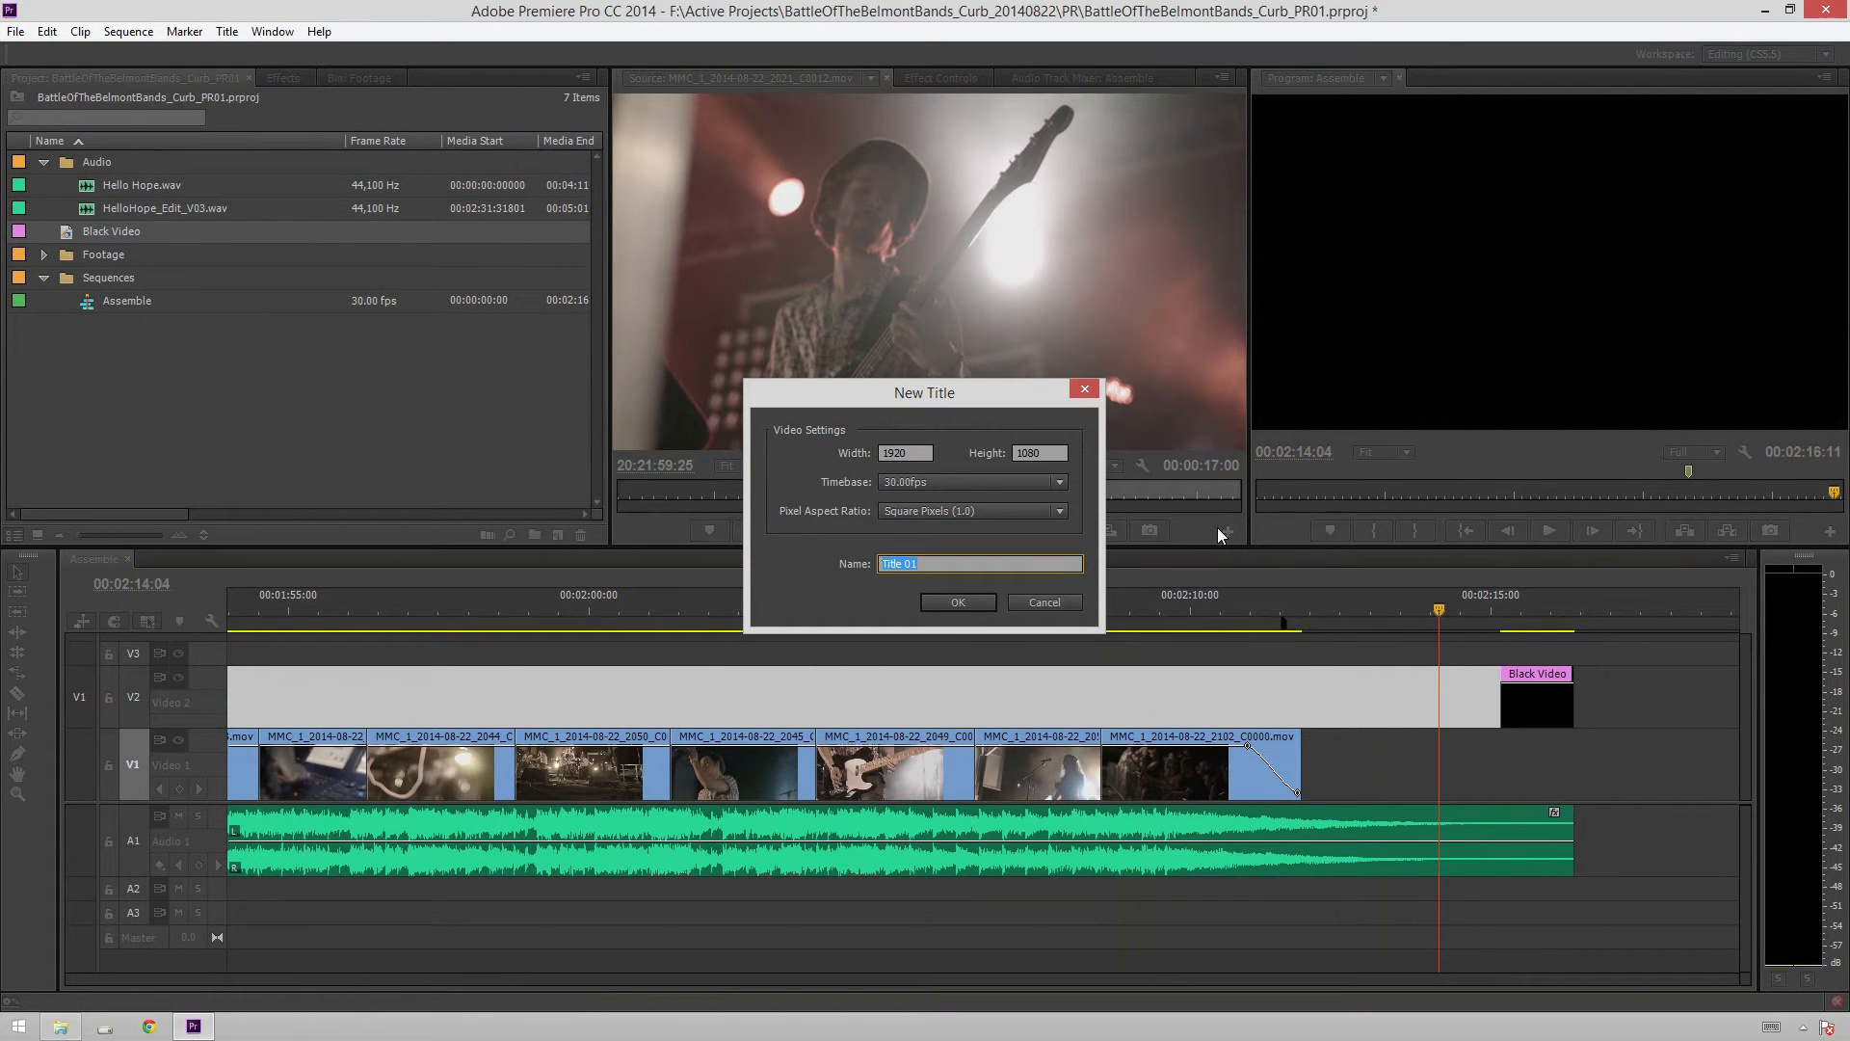
pyautogui.write('Ed')
pyautogui.press('Return')
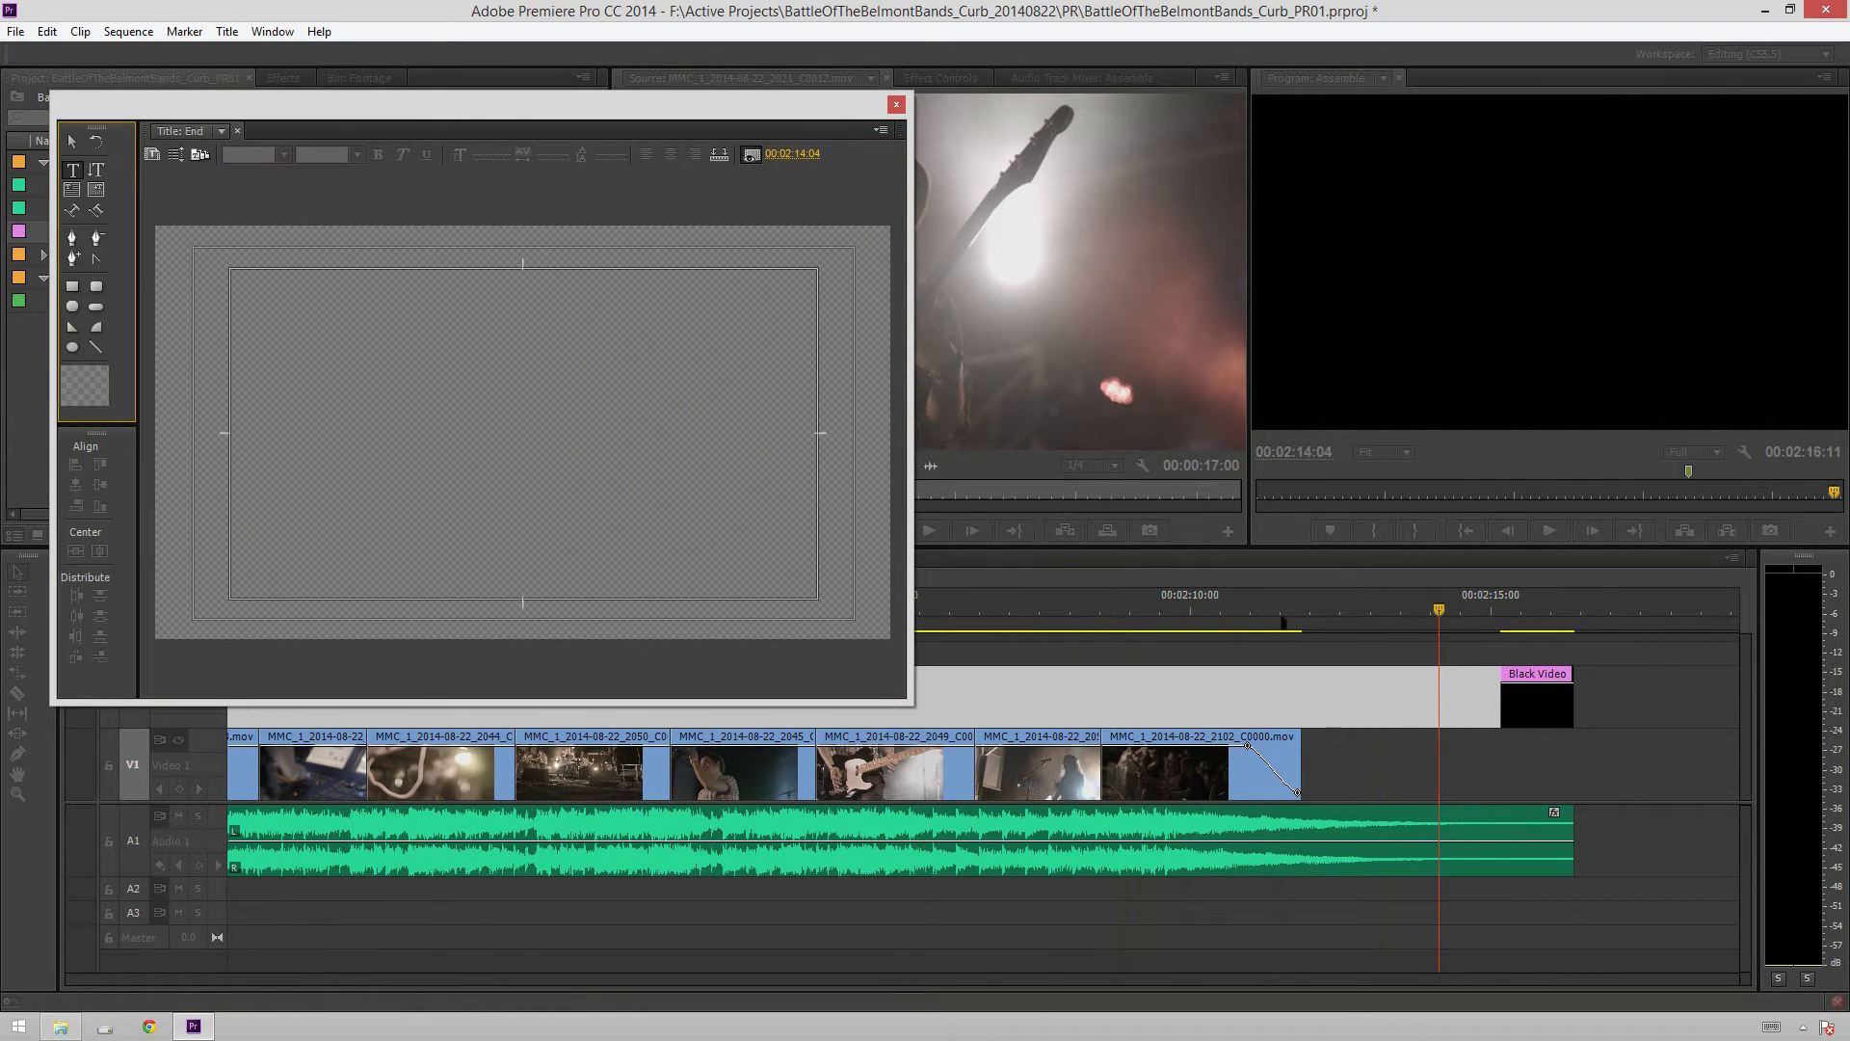
pyautogui.click(273, 420)
pyautogui.write('SONG BY: ')
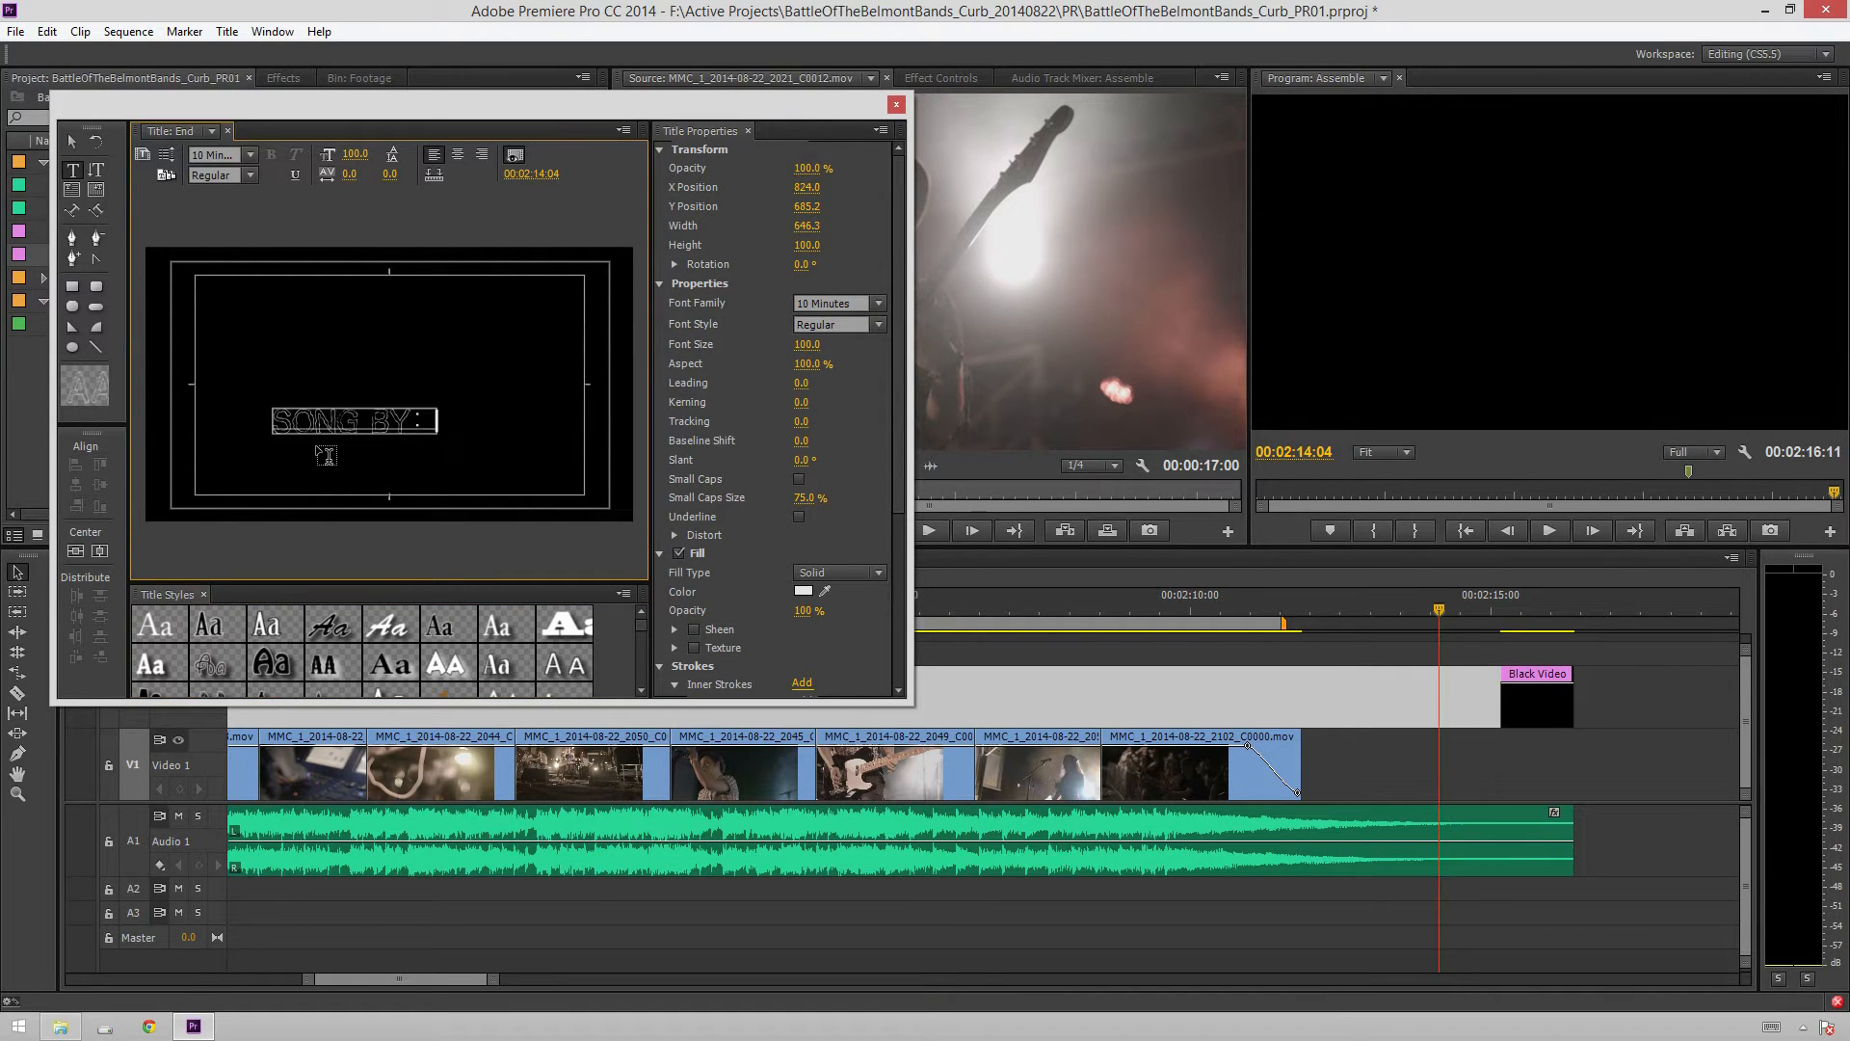
pyautogui.write('THE CAPTAIN')
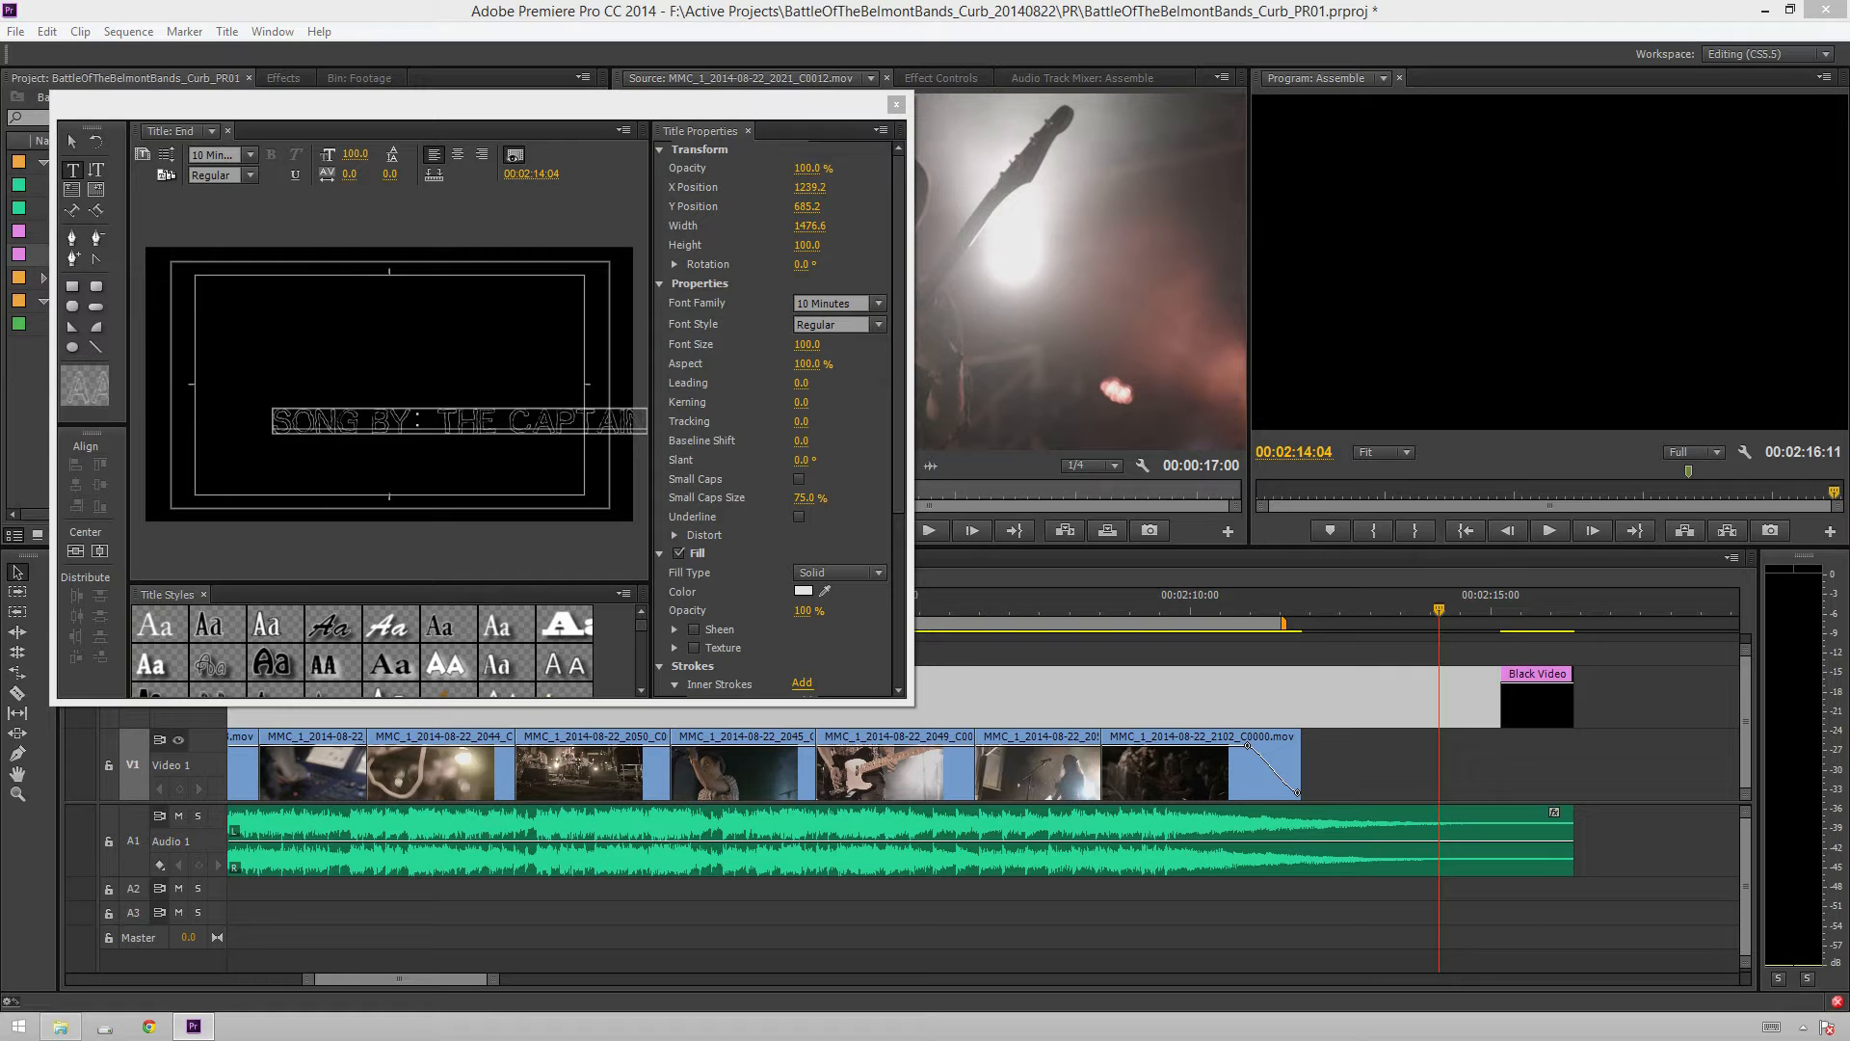
# Set the font family of all the title text to Gotham
pyautogui.click(502, 420)
pyautogui.hotkey('ctrl', 'a')
pyautogui.click(832, 294)
pyautogui.write('Gotham')
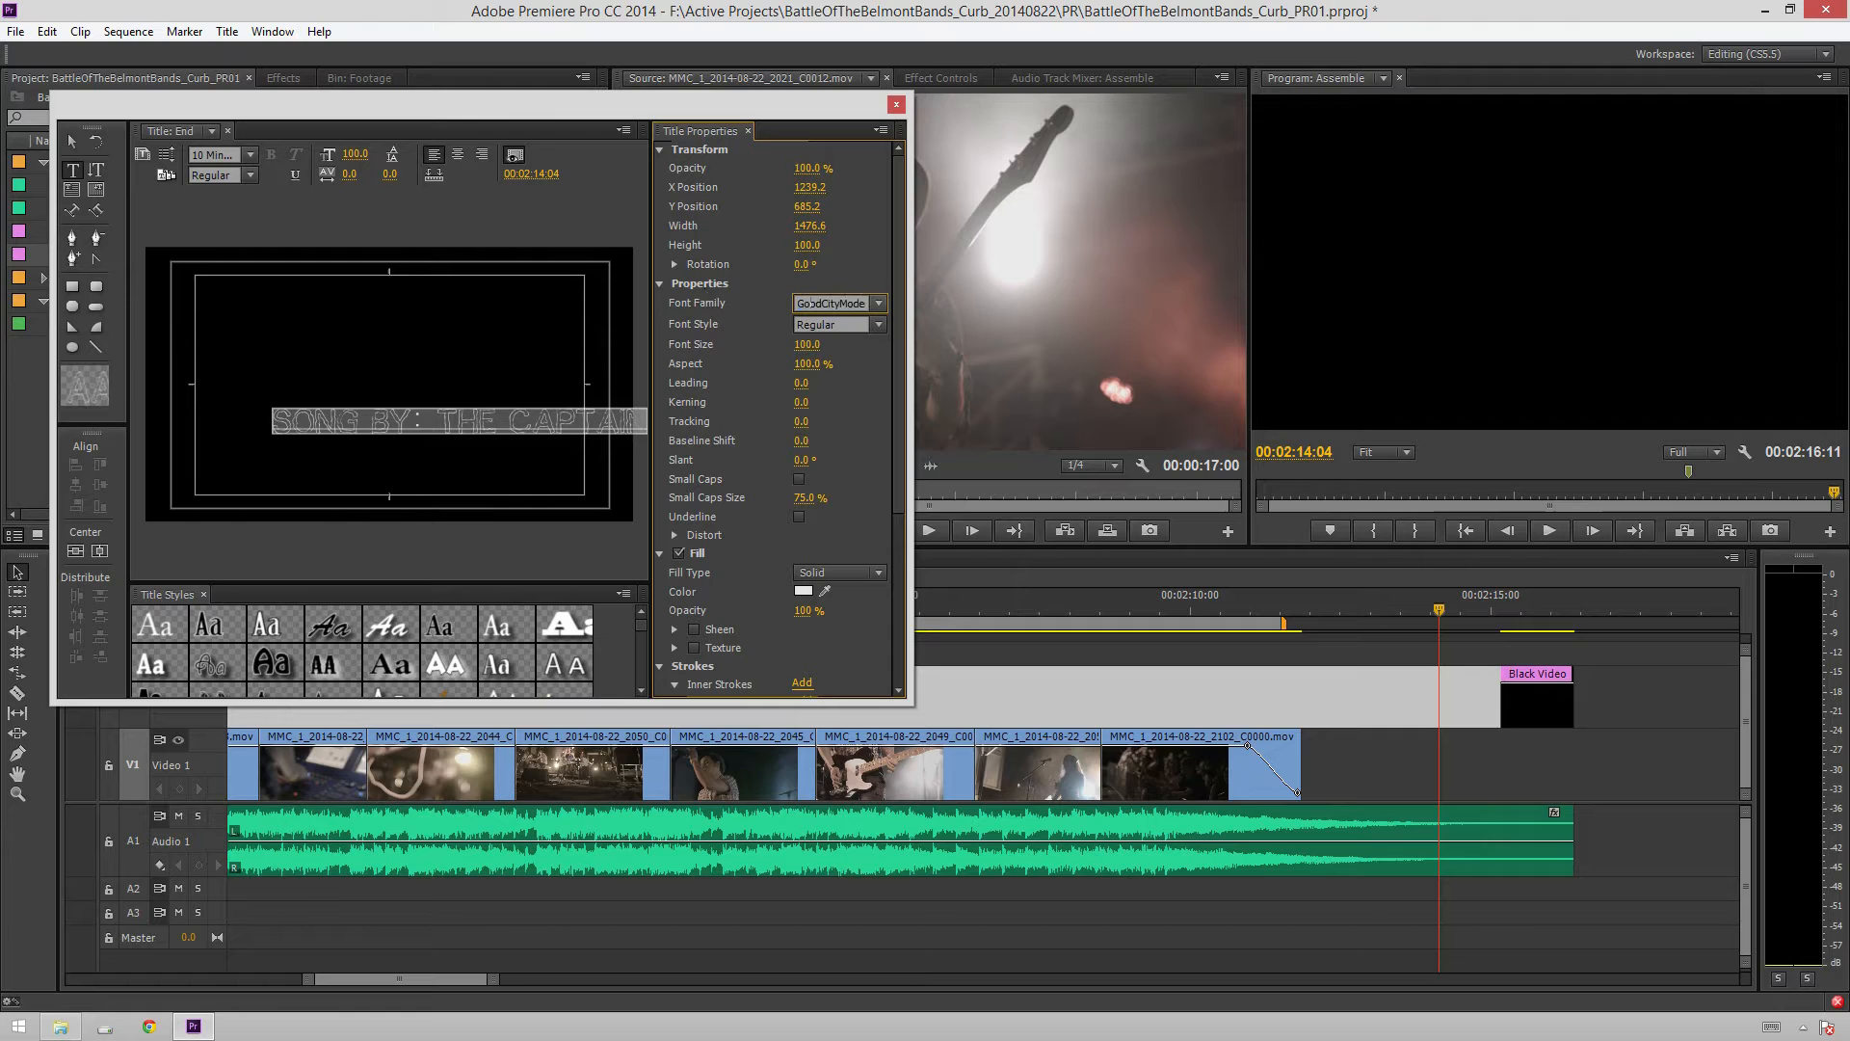
pyautogui.press('Return')
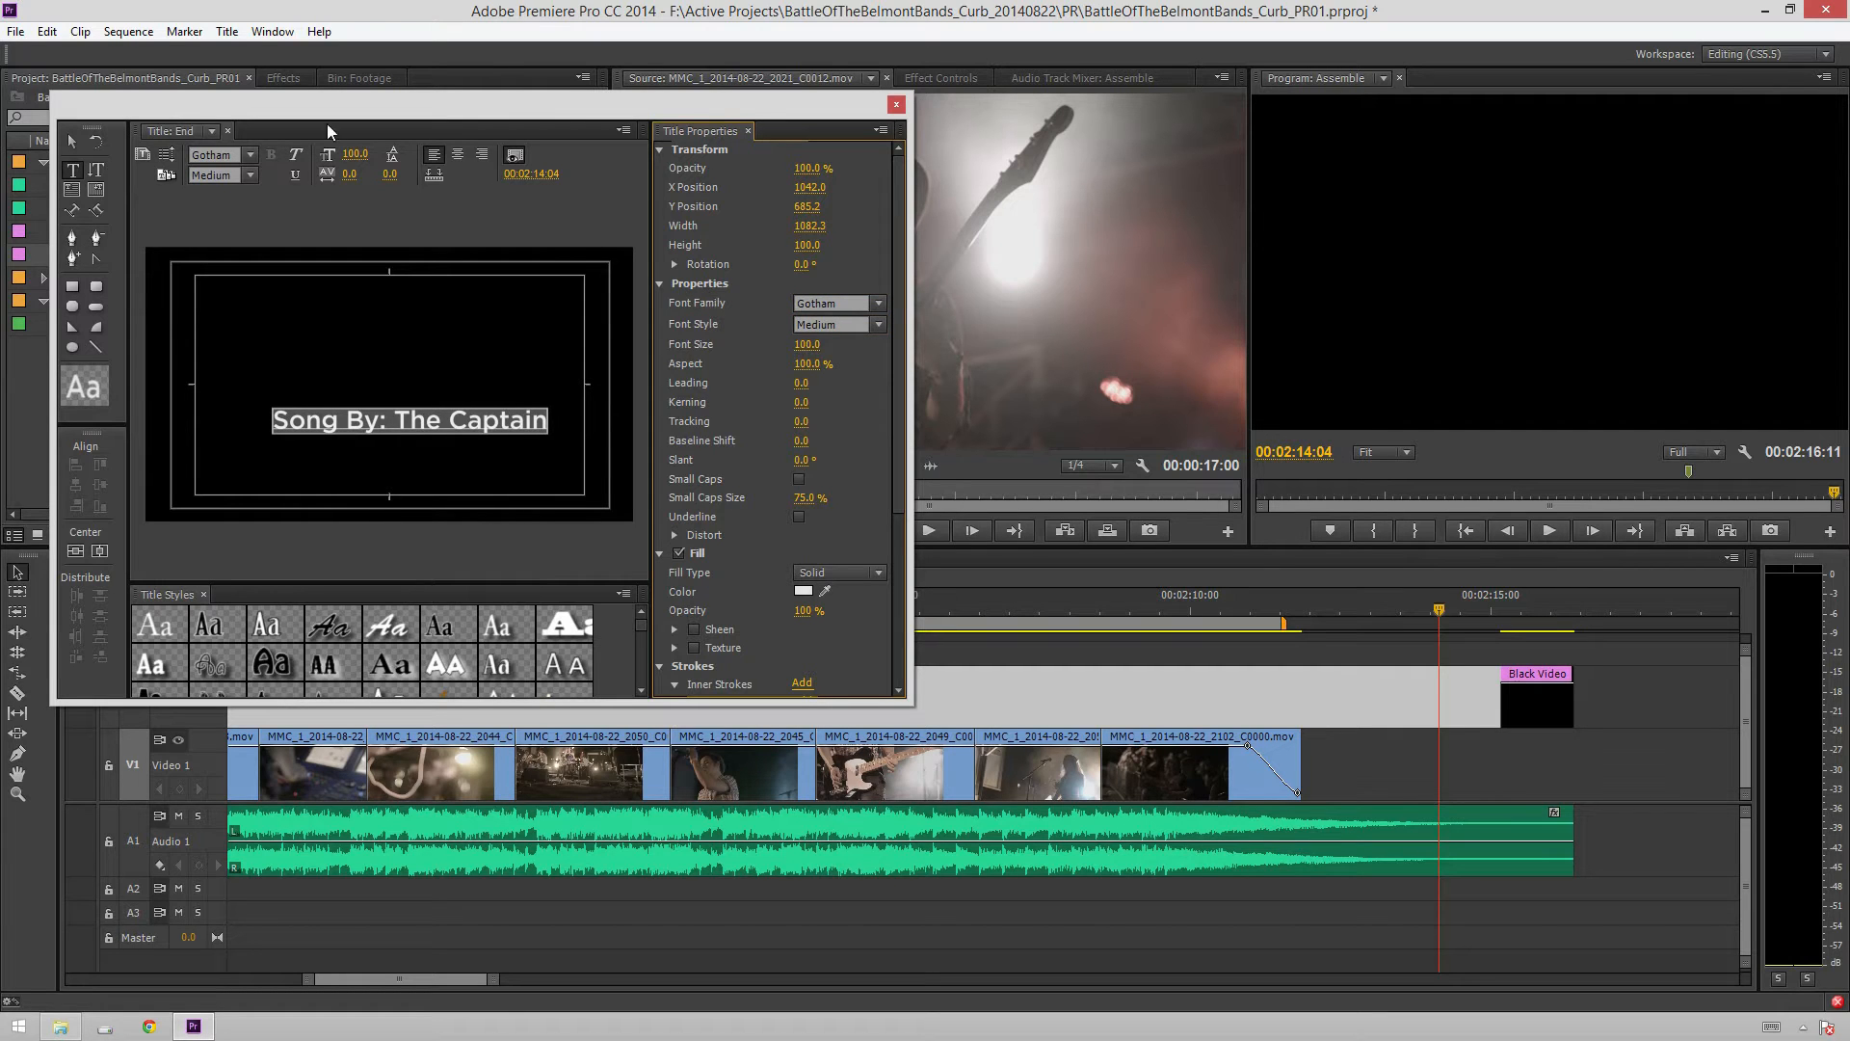
# Centre the title text horizontally and vertically in the frame
pyautogui.click(79, 142)
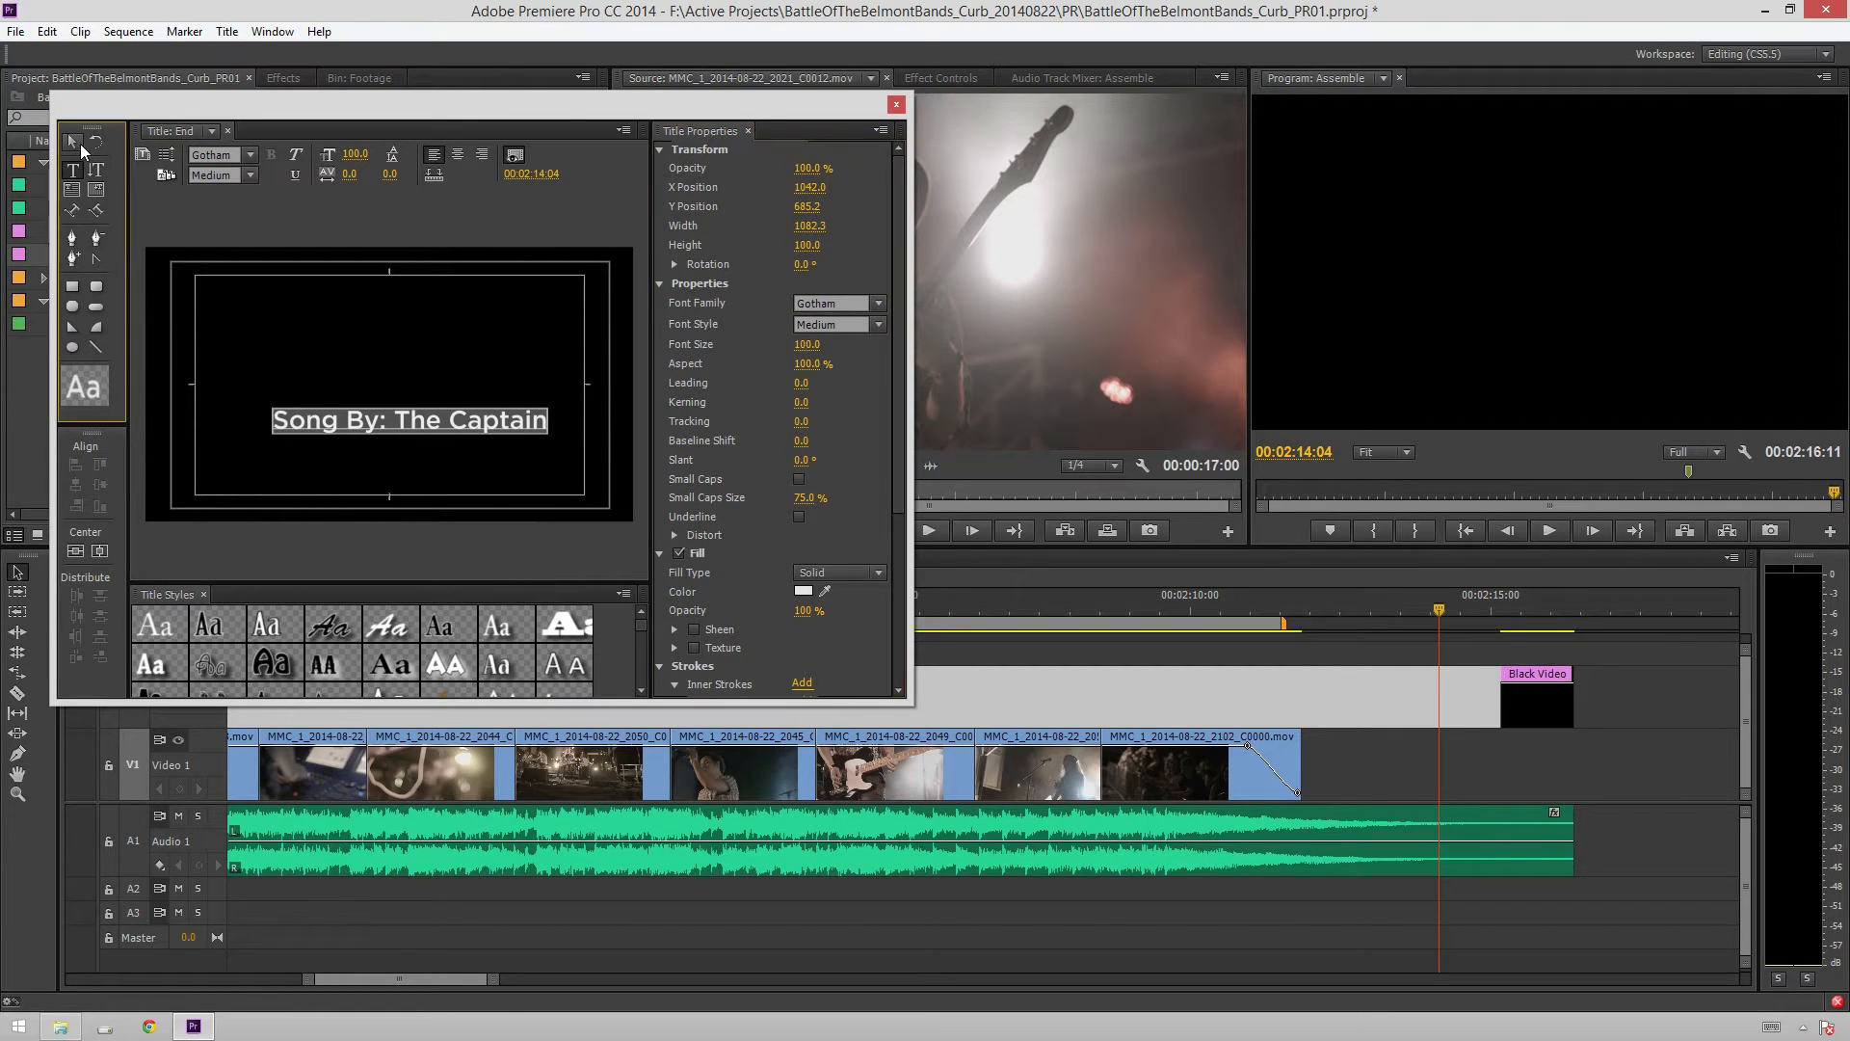
pyautogui.click(84, 558)
pyautogui.click(100, 552)
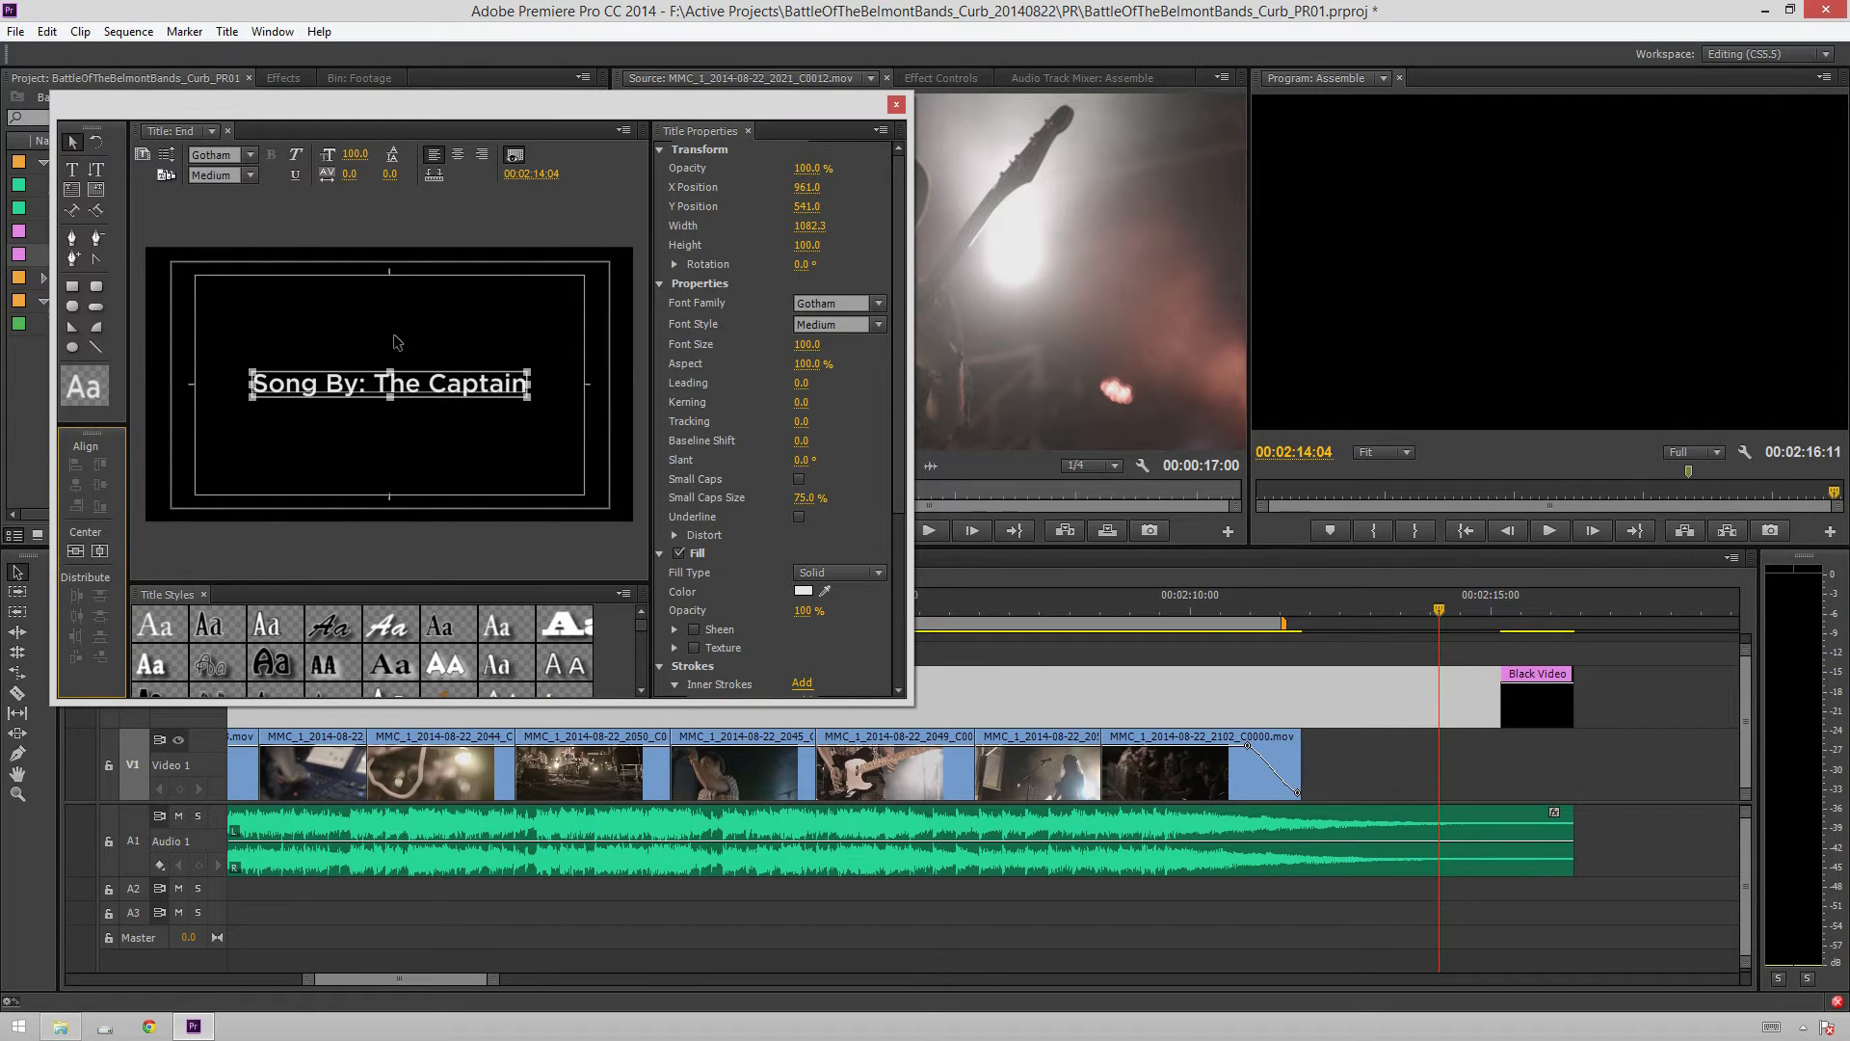
# Lower the title text to about Y 795 in the frame, centre it horizontally, and close the title
pyautogui.moveTo(386, 395); pyautogui.dragTo(393, 449)
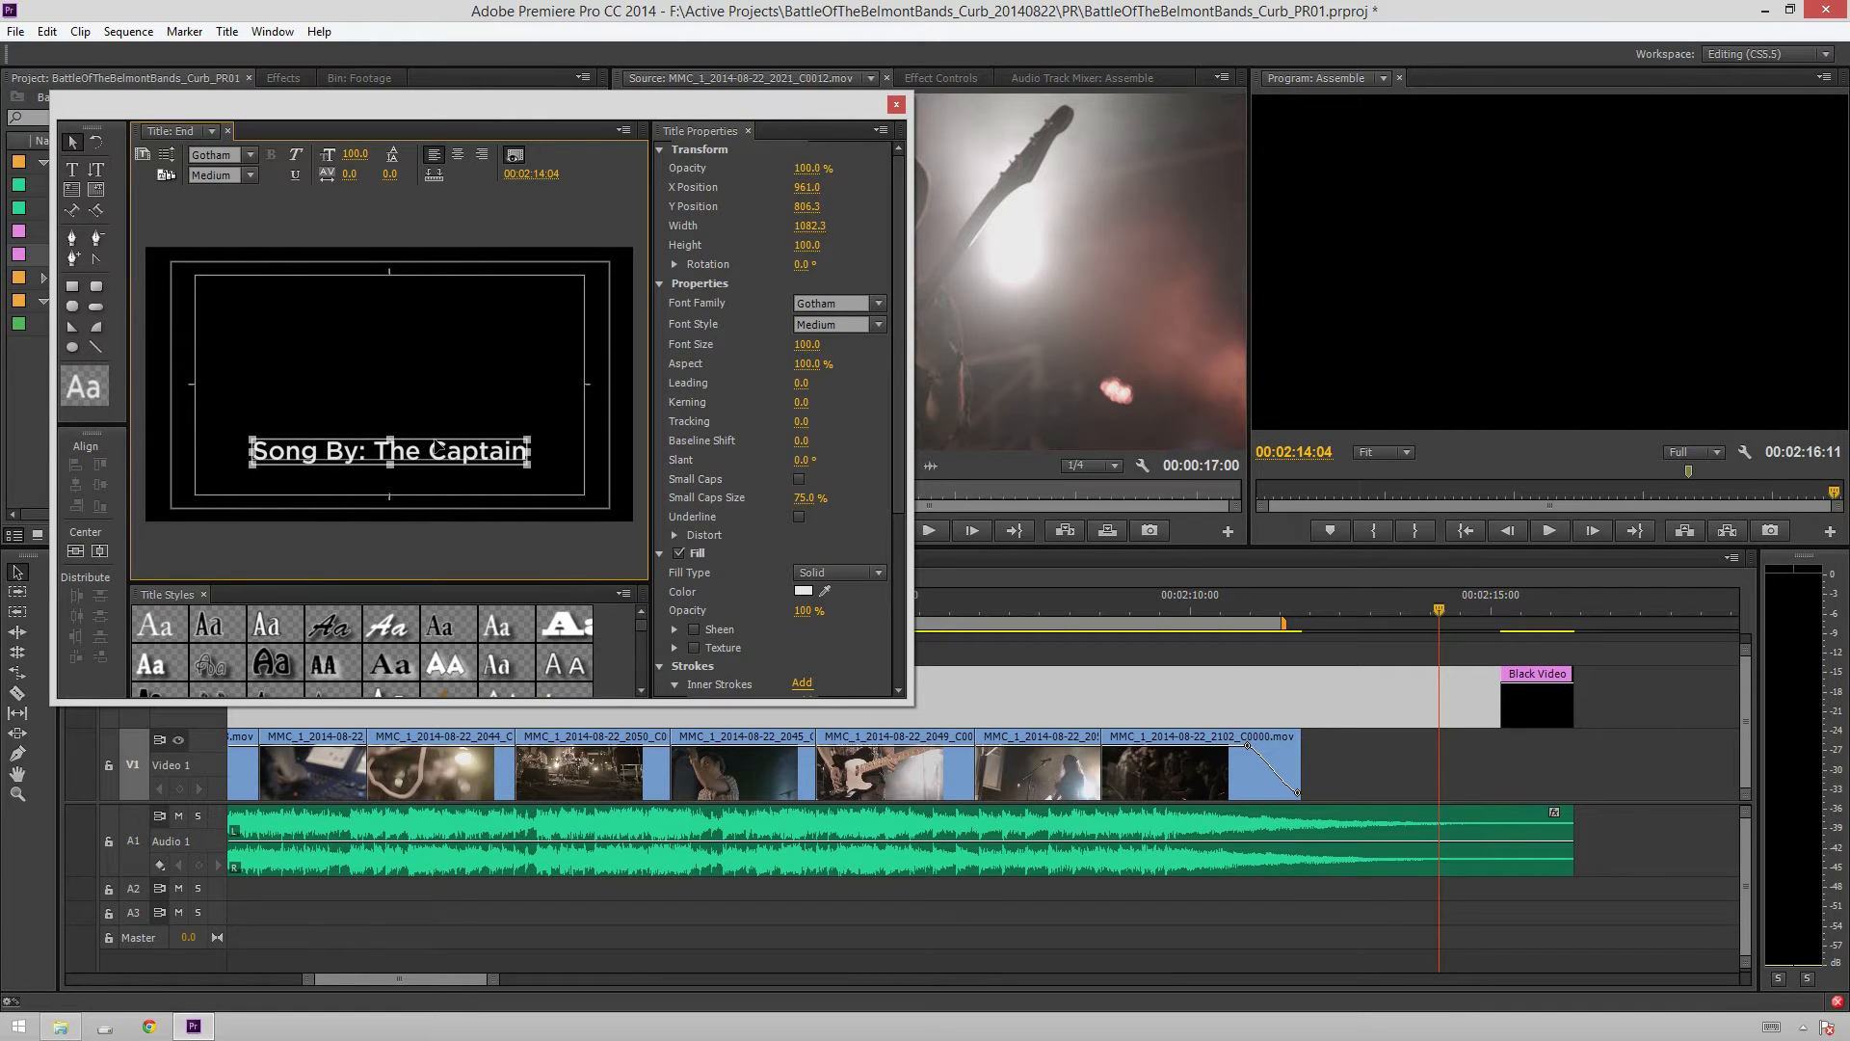
pyautogui.click(507, 522)
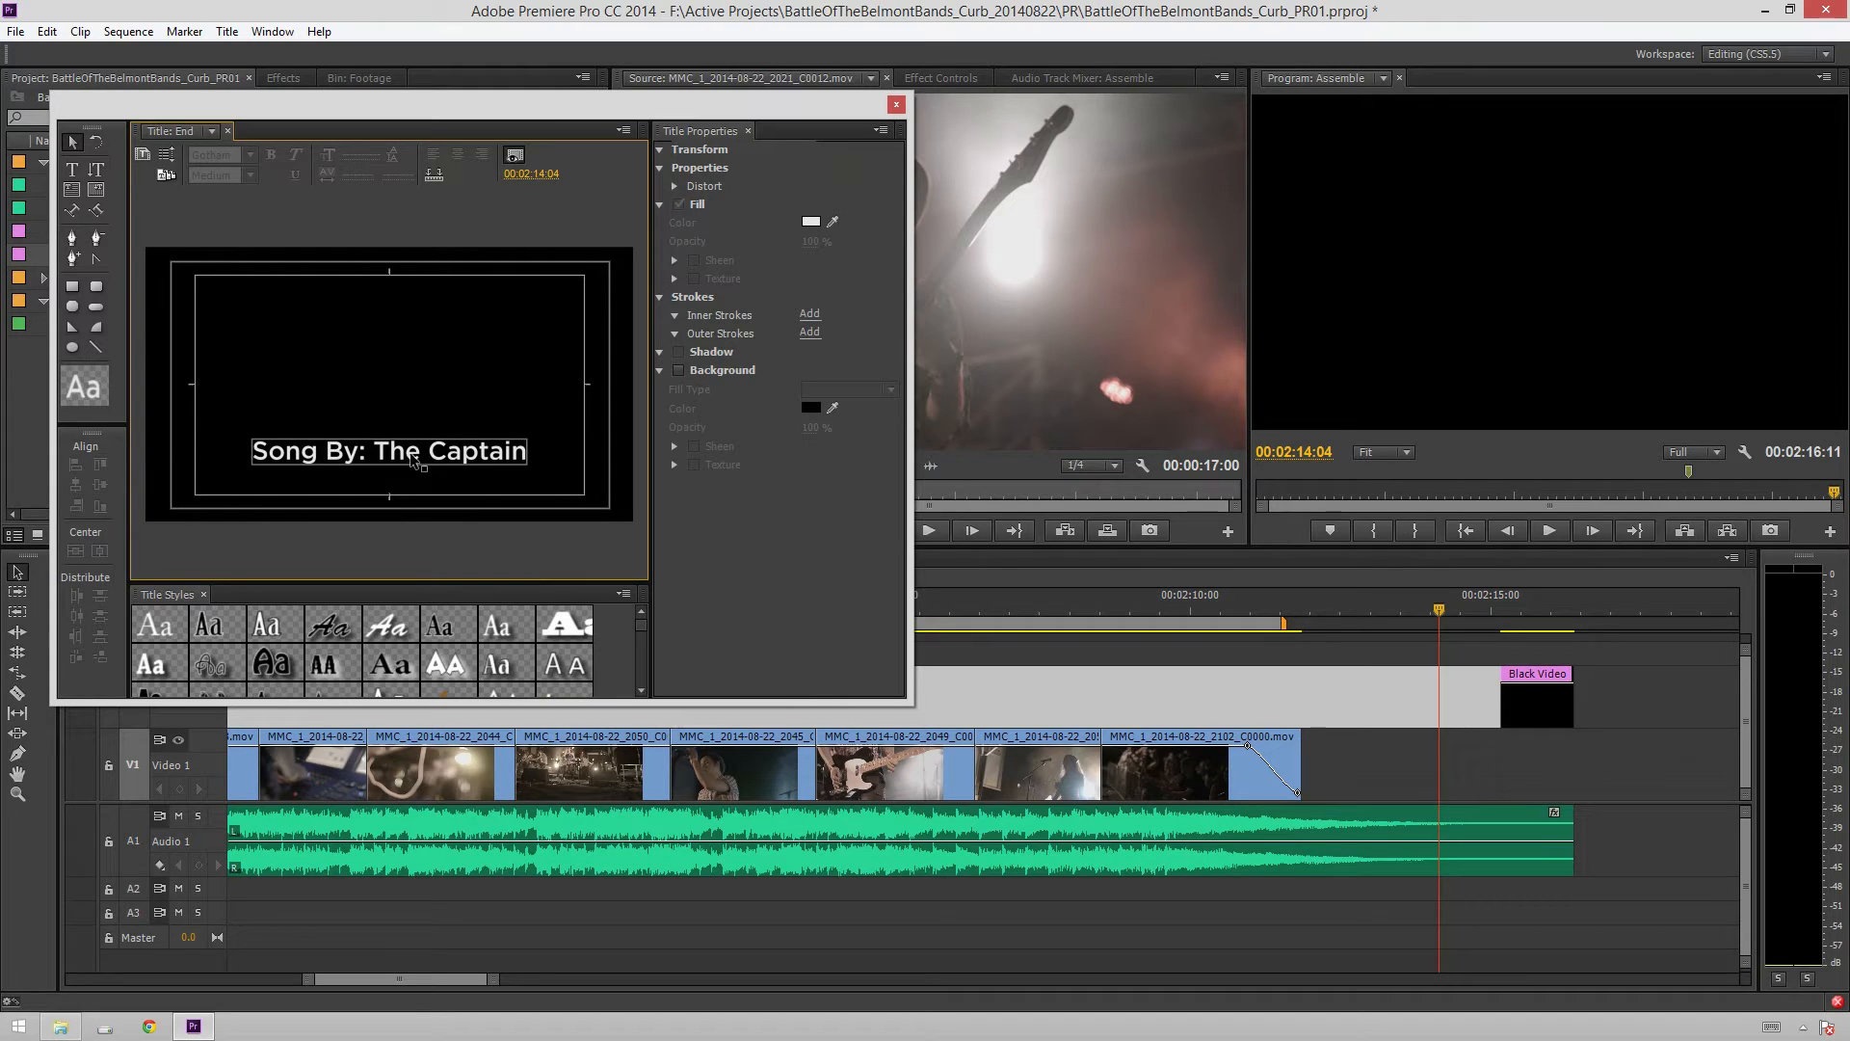
pyautogui.moveTo(448, 467); pyautogui.dragTo(432, 464)
pyautogui.click(77, 551)
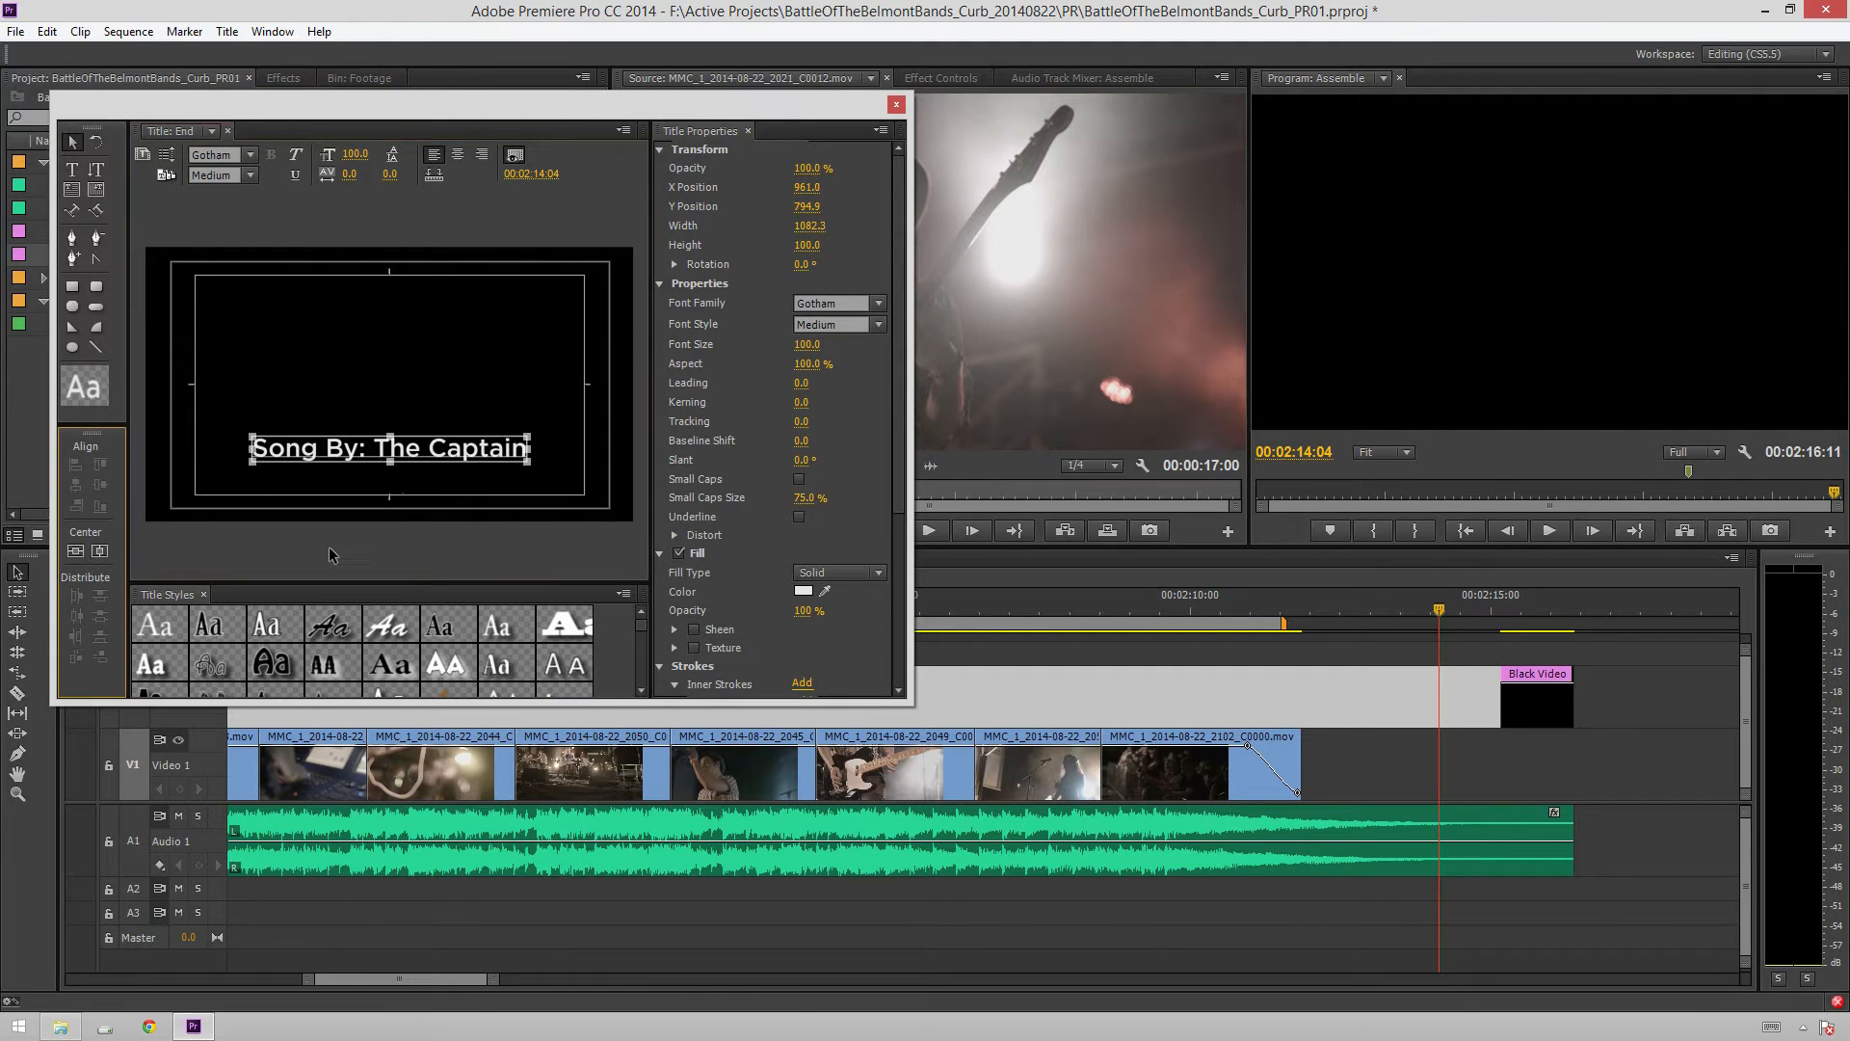
pyautogui.click(328, 546)
pyautogui.click(894, 106)
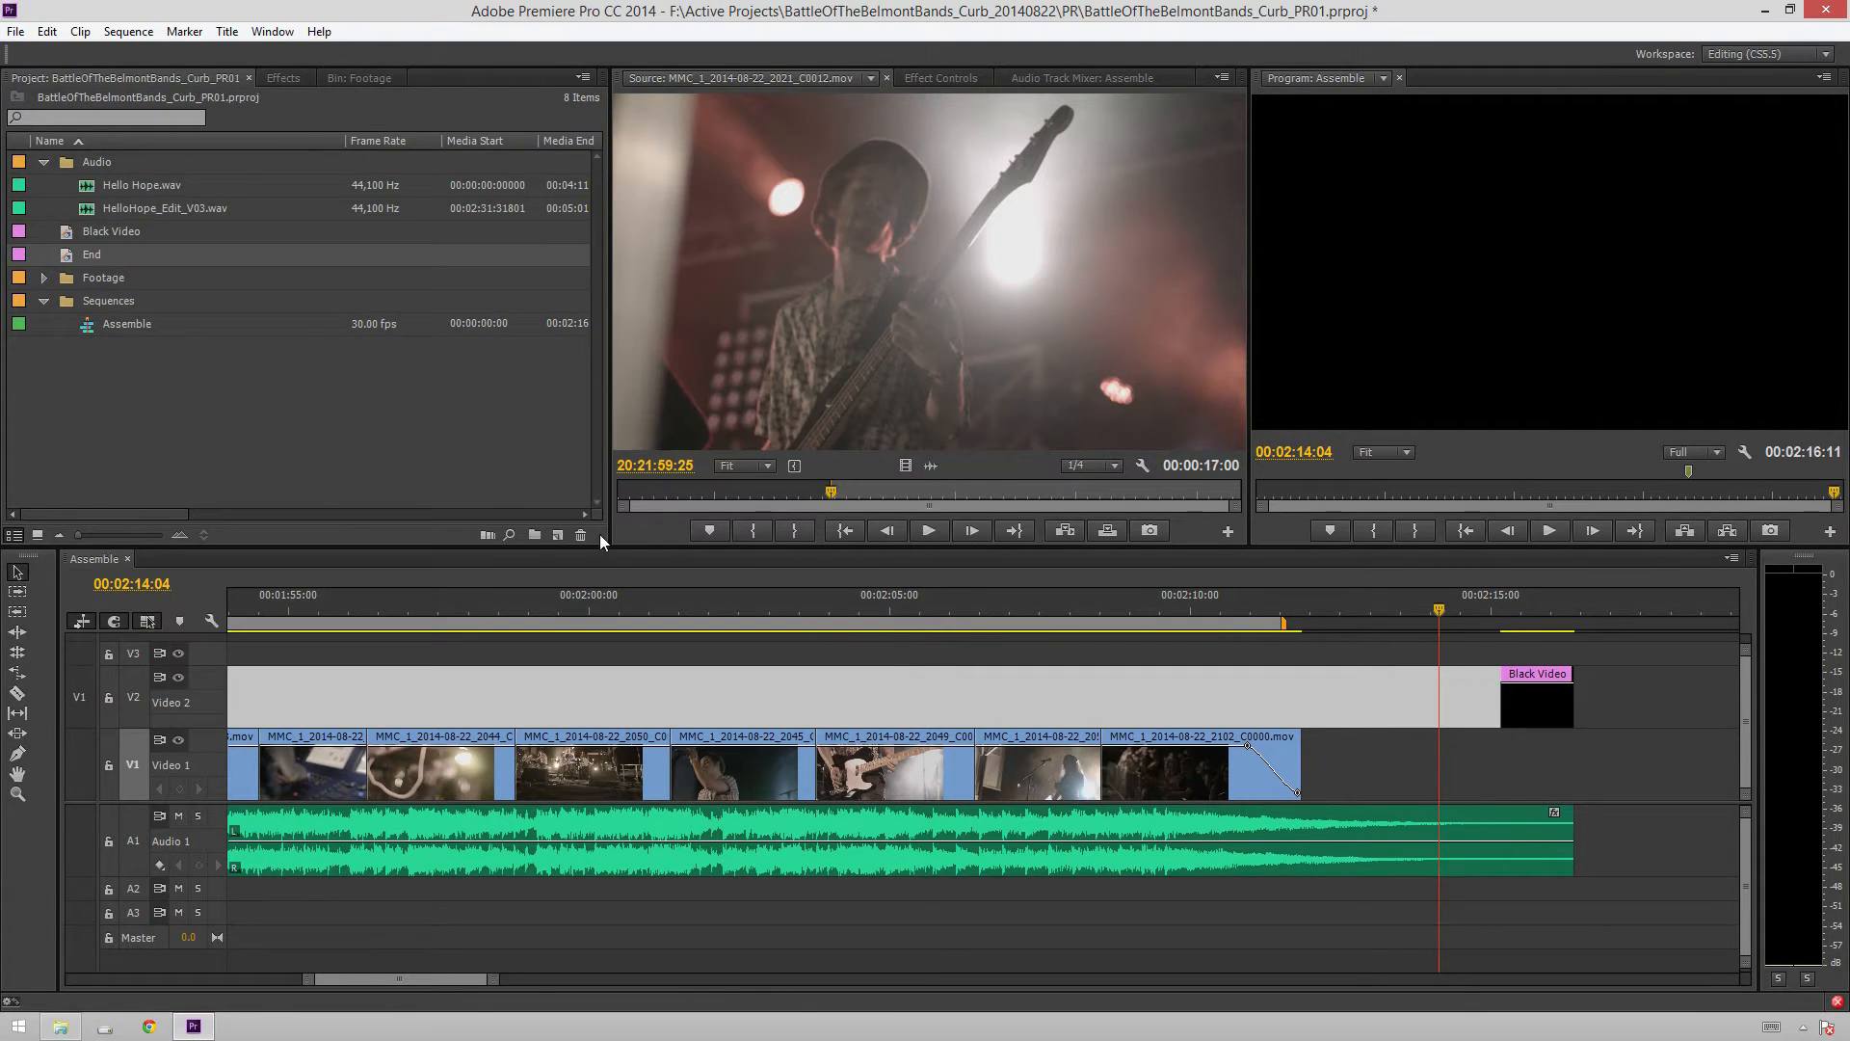
# Create a bin named Graphics in the project and file the Black Video and End items in it
pyautogui.click(534, 534)
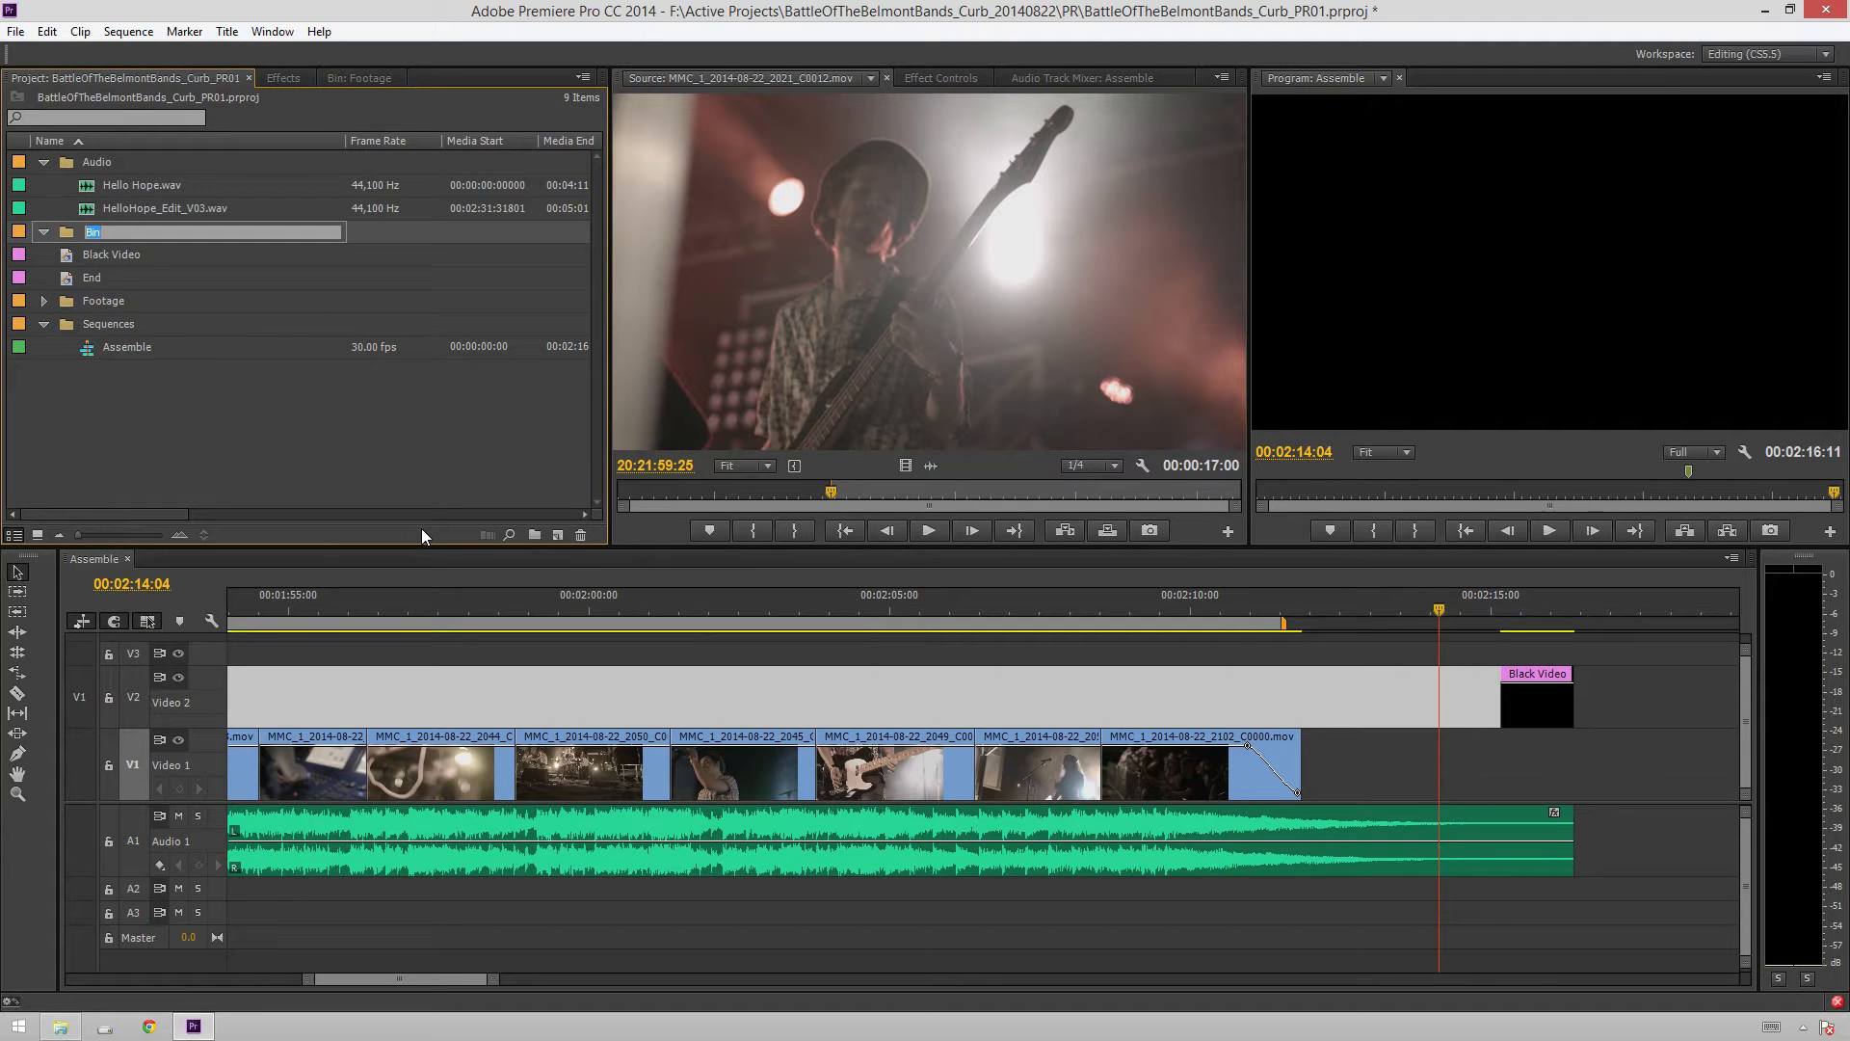
pyautogui.write('Graphics')
pyautogui.press('Return')
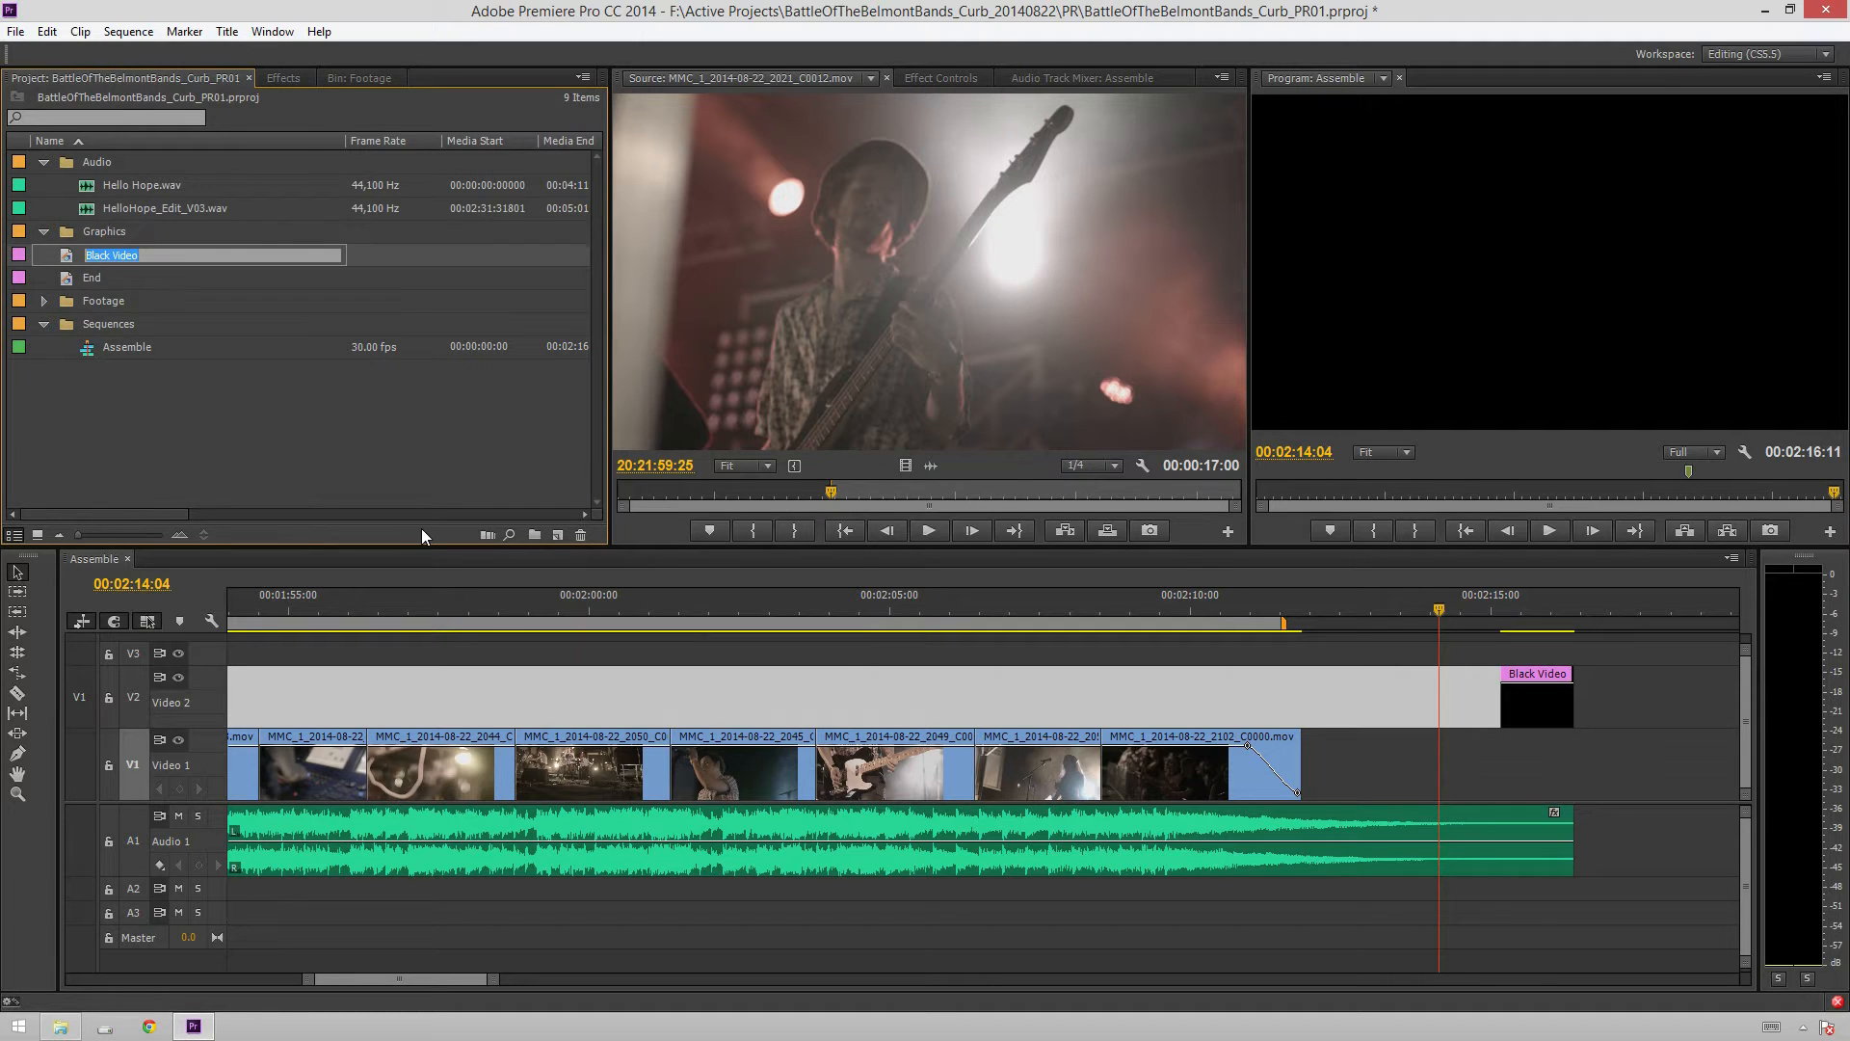
pyautogui.click(235, 368)
# Place the End title on V1 just after the last footage clip and add a cross dissolve at its start
pyautogui.moveTo(96, 279); pyautogui.dragTo(1334, 785)
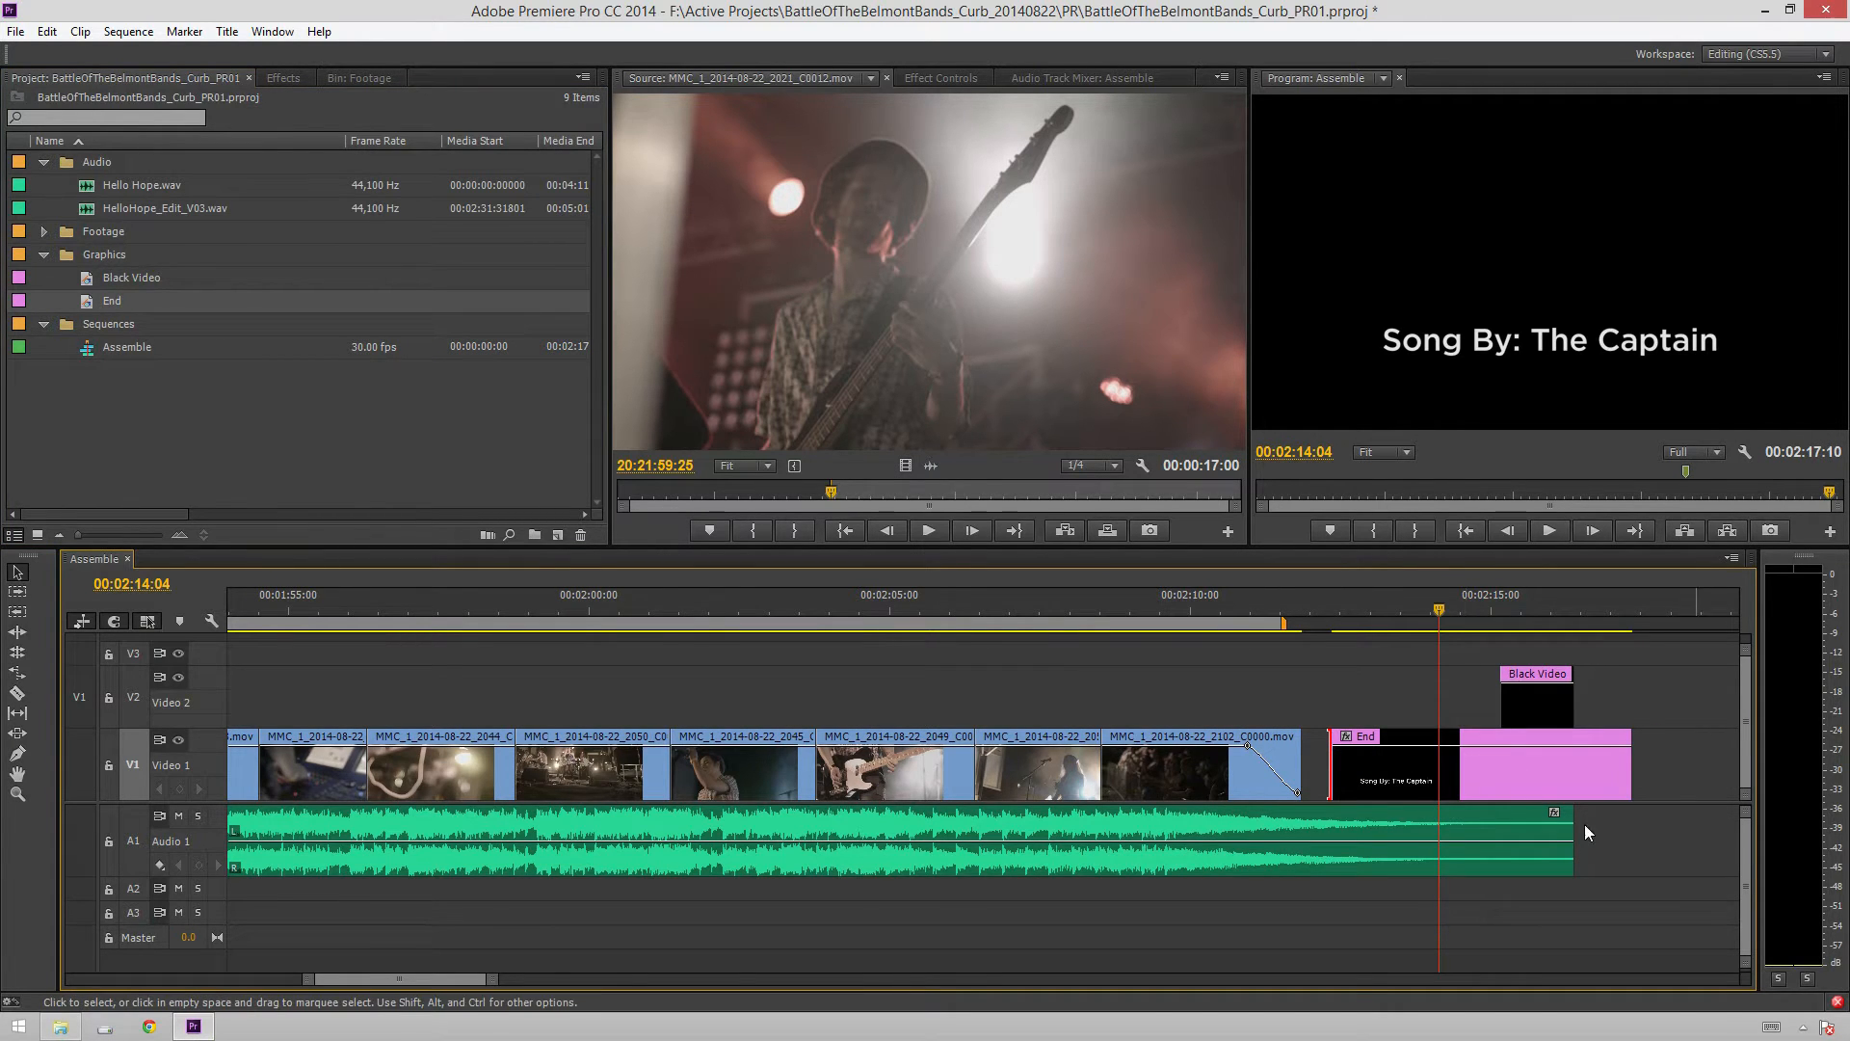
pyautogui.hotkey('ctrl', 'd')
pyautogui.moveTo(1498, 784); pyautogui.dragTo(1478, 784)
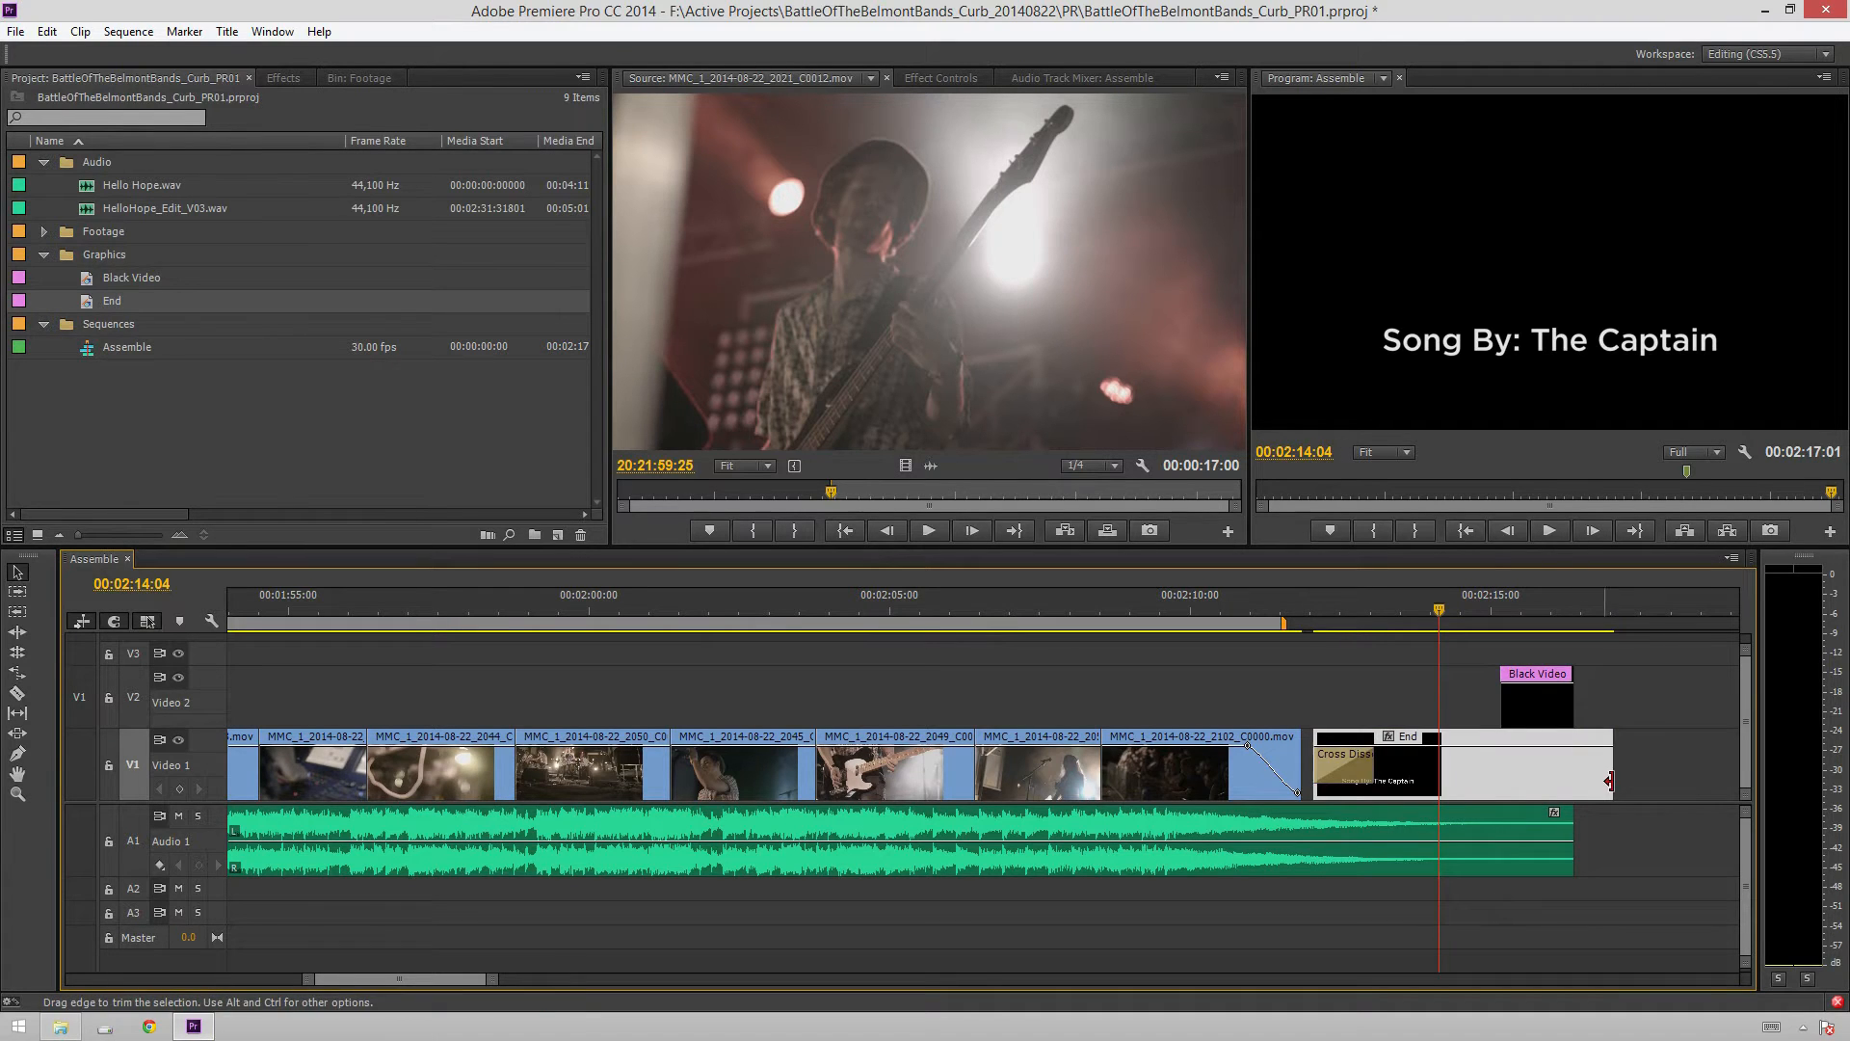
# Apply a cross dissolve to the tail of the End title and trim its end back to the end of the audio
pyautogui.click(1610, 779)
pyautogui.hotkey('ctrl', 'd')
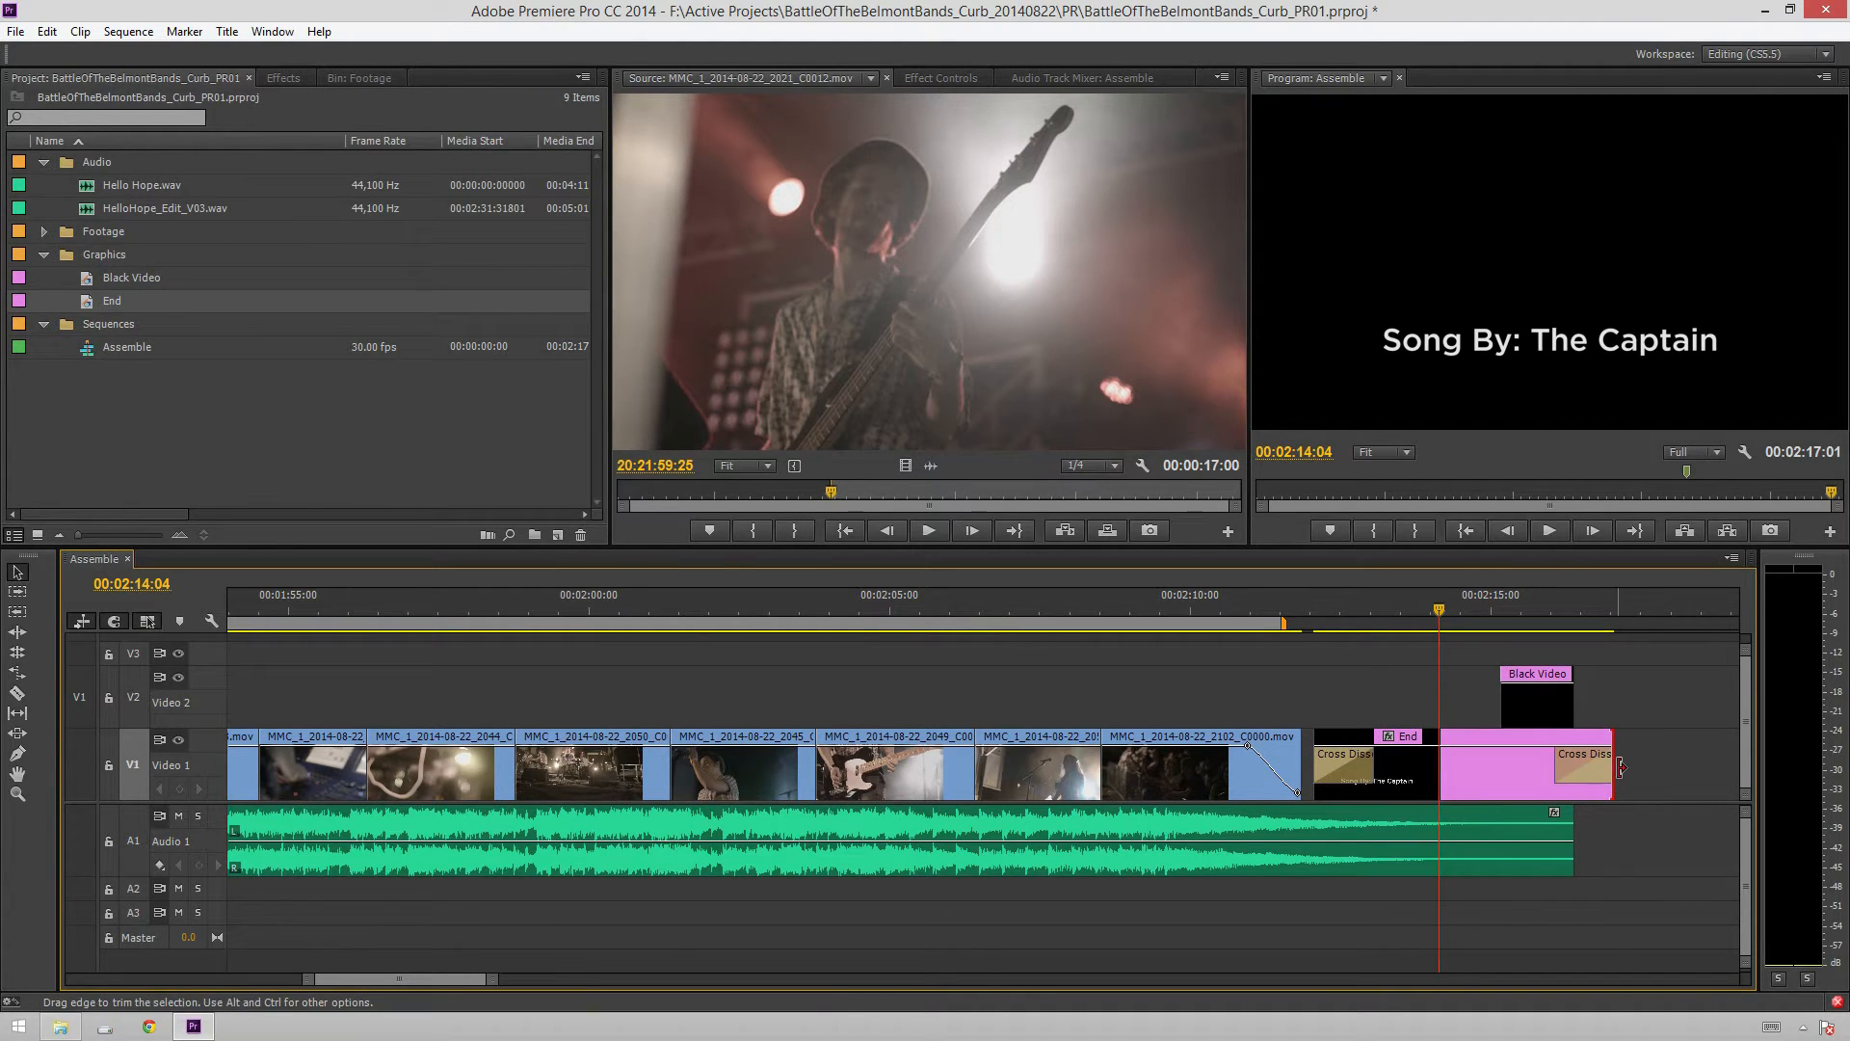
pyautogui.moveTo(1620, 766); pyautogui.dragTo(1559, 724)
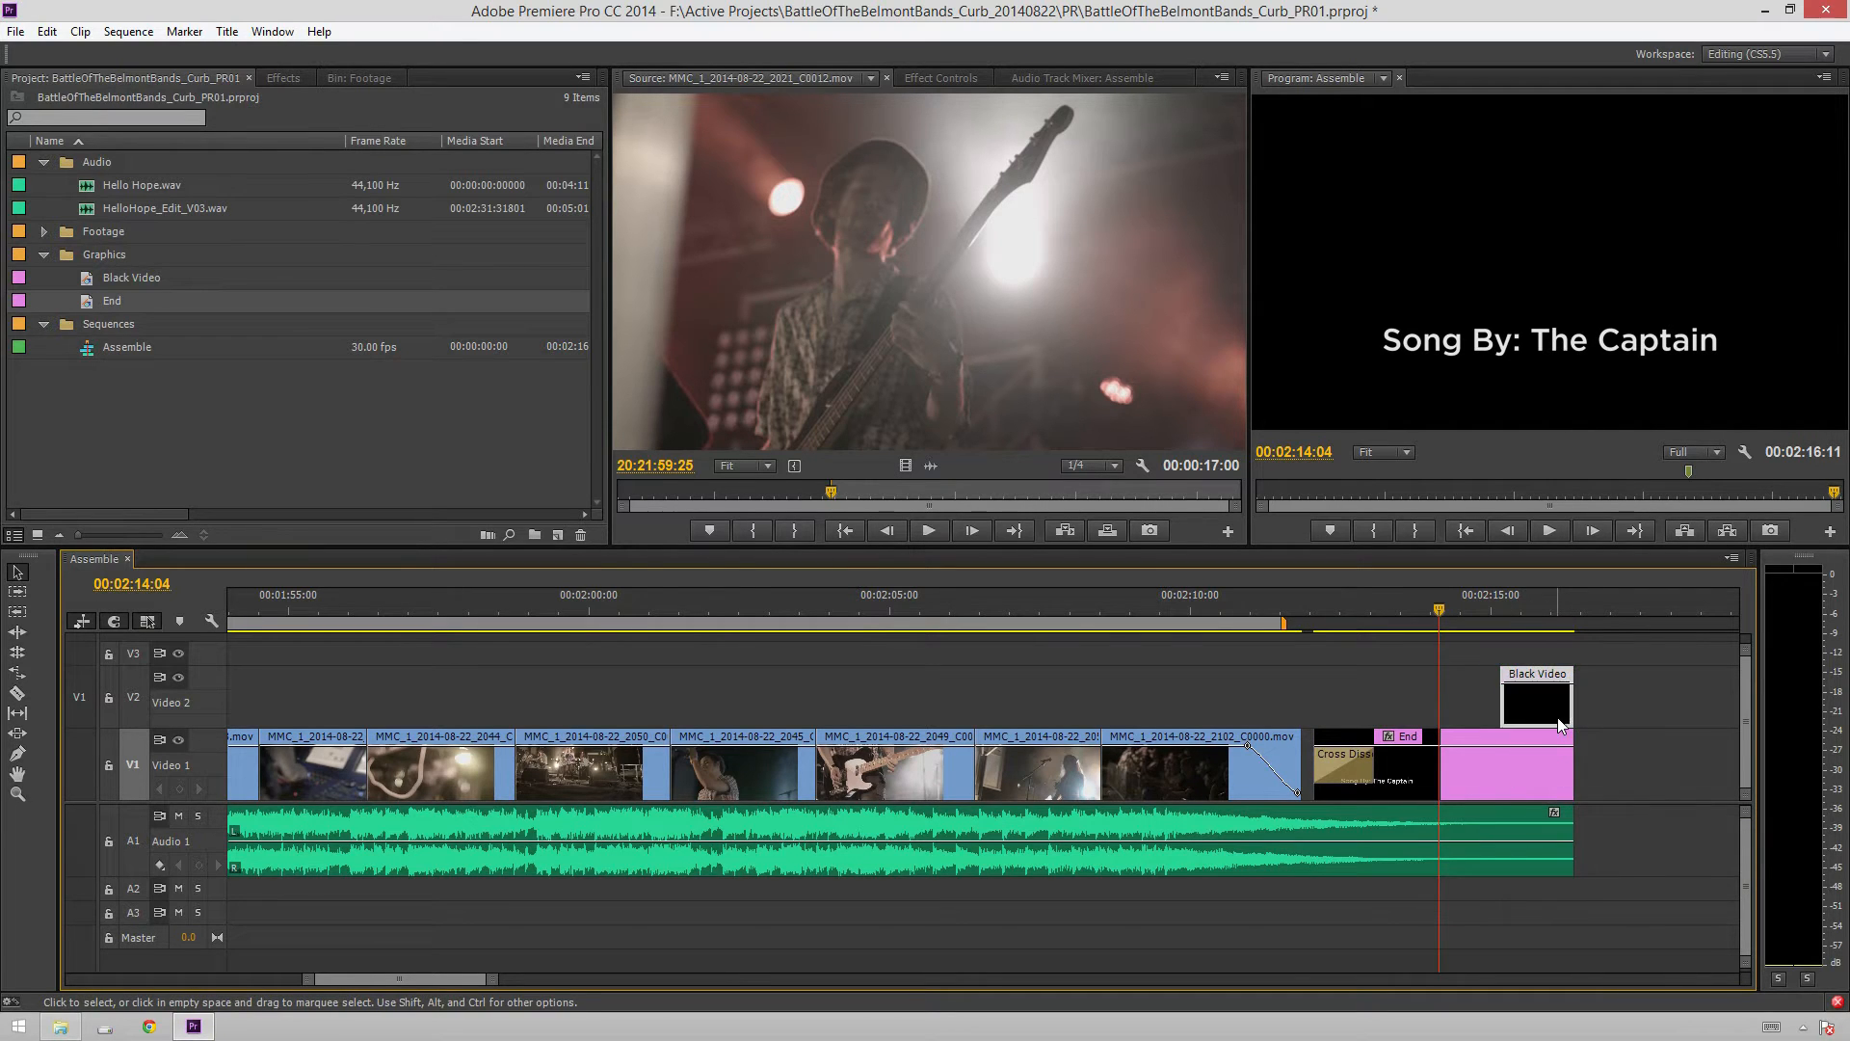
# Extend the work area to the end of the sequence and play back the ending from 00:02:09:20
pyautogui.moveTo(1554, 628); pyautogui.dragTo(1577, 636)
pyautogui.moveTo(1436, 605); pyautogui.dragTo(1171, 605)
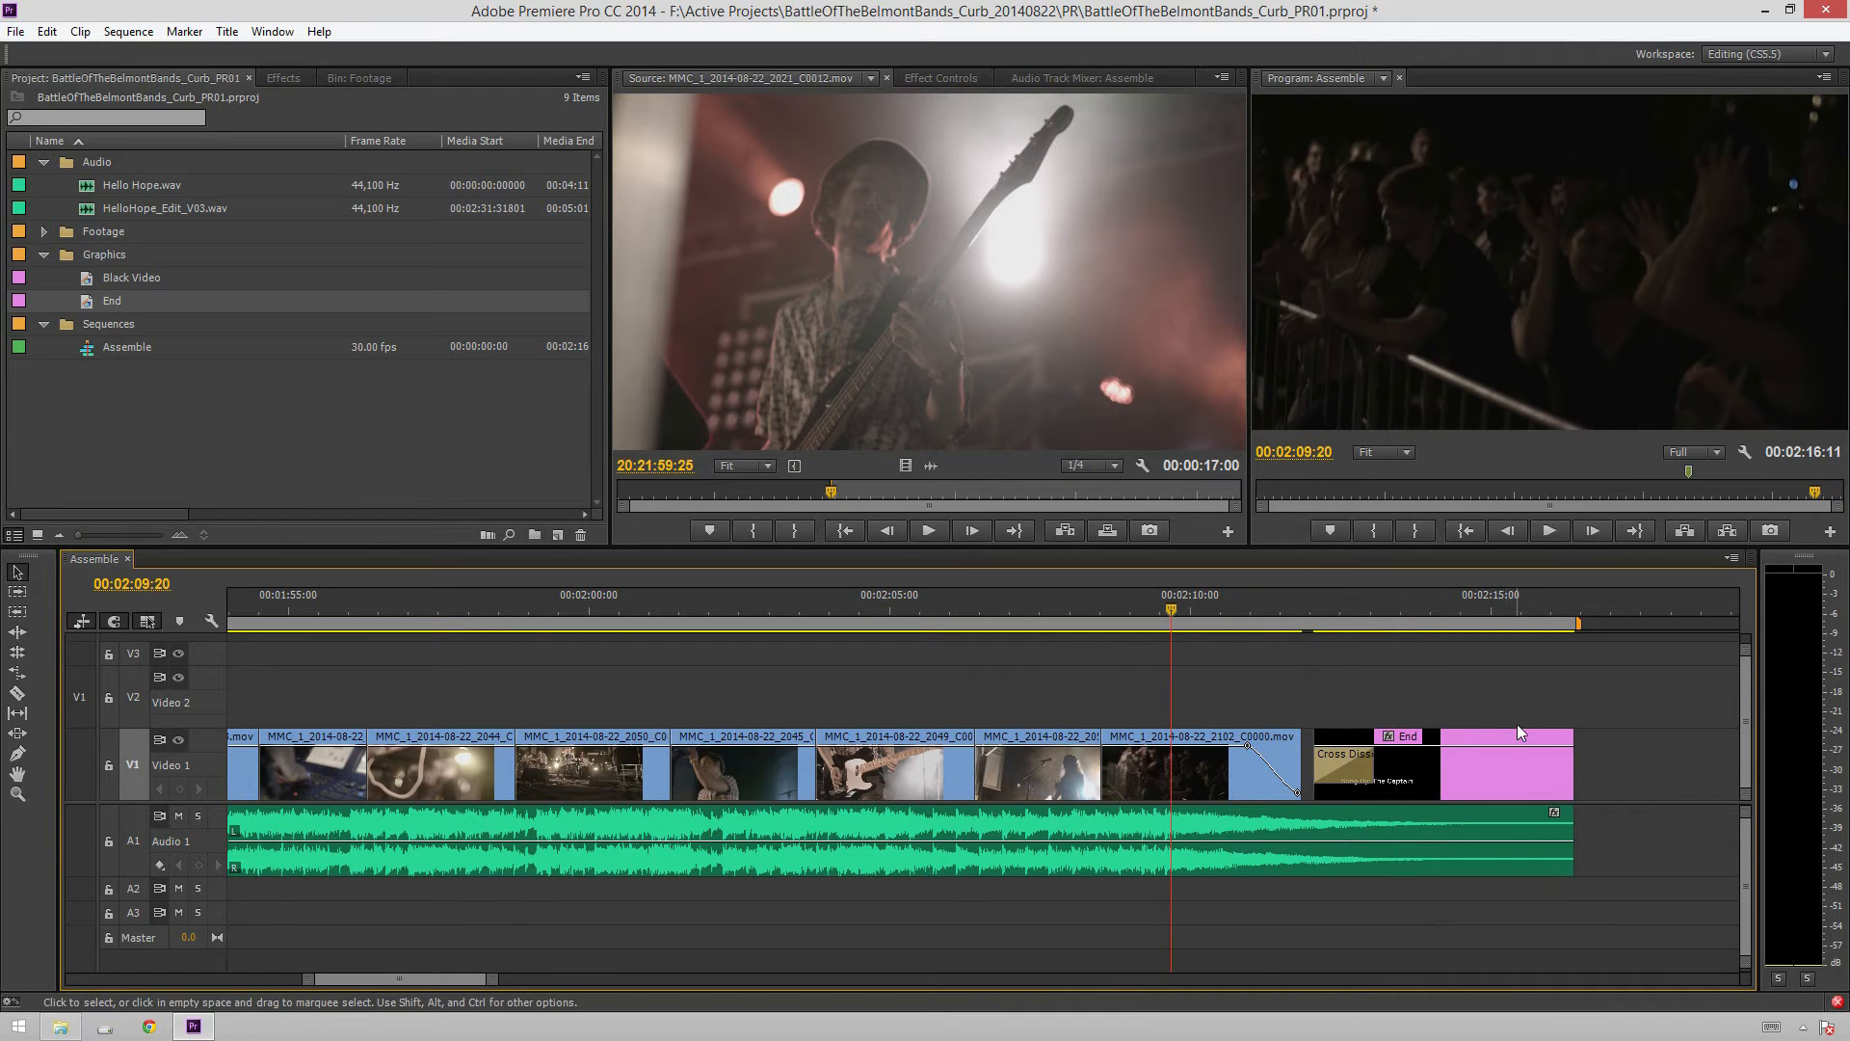
pyautogui.press('space')
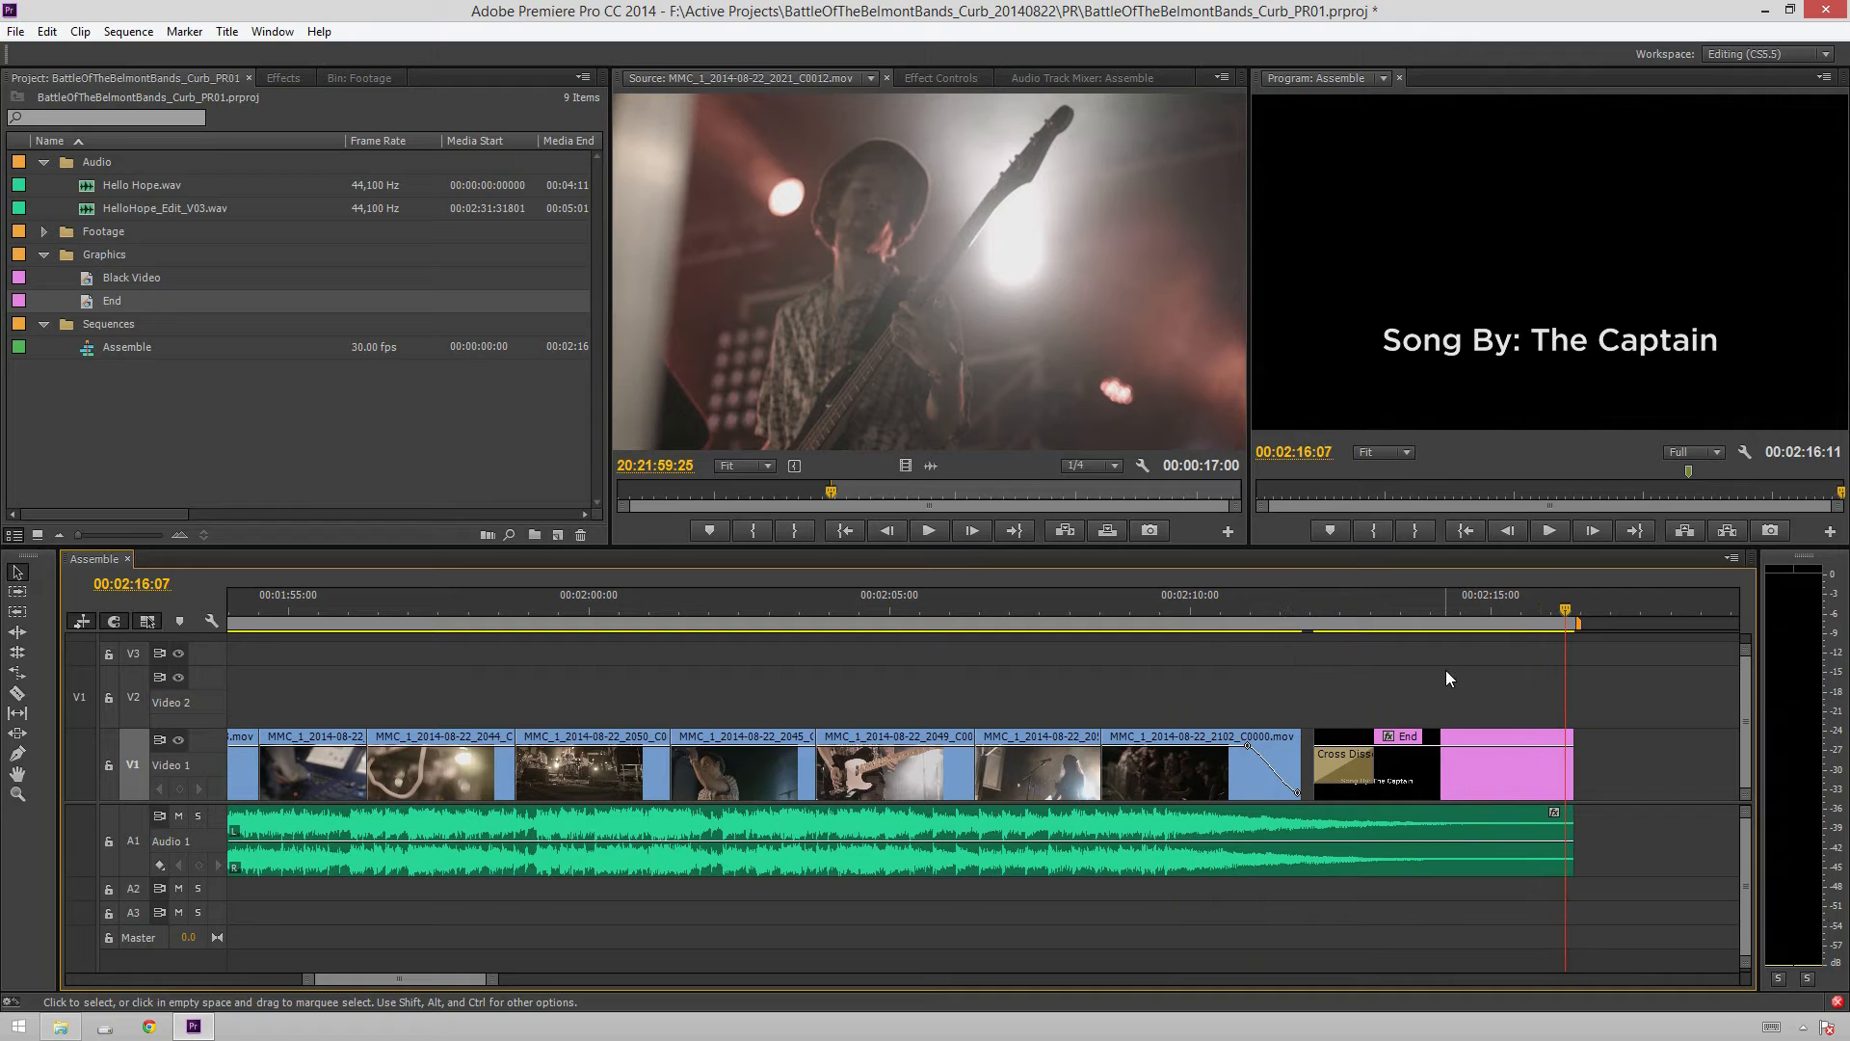
# Move the two V2 clips at the sequence start, the Black Video and the footage clip near 00:00:06, up to V3
pyautogui.press('Home')
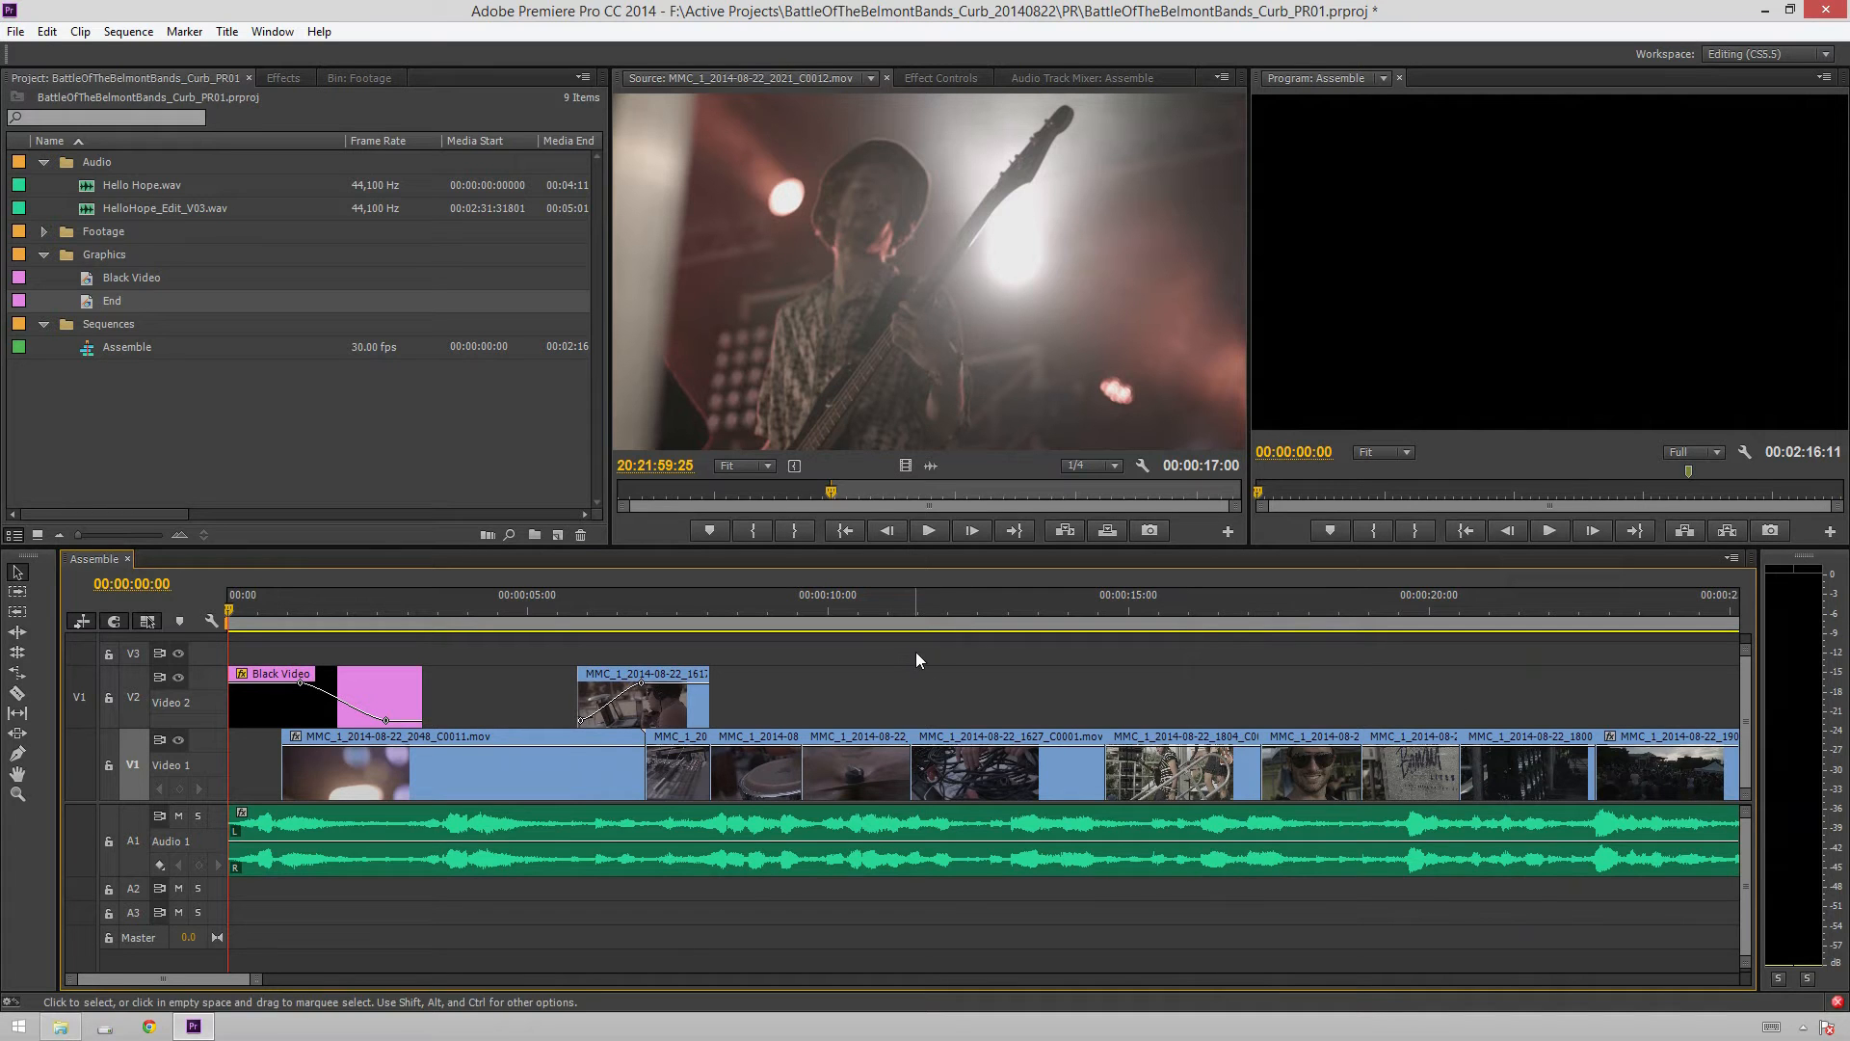
pyautogui.press('`')
pyautogui.moveTo(878, 451); pyautogui.dragTo(257, 374)
pyautogui.click(256, 368)
pyautogui.press('`')
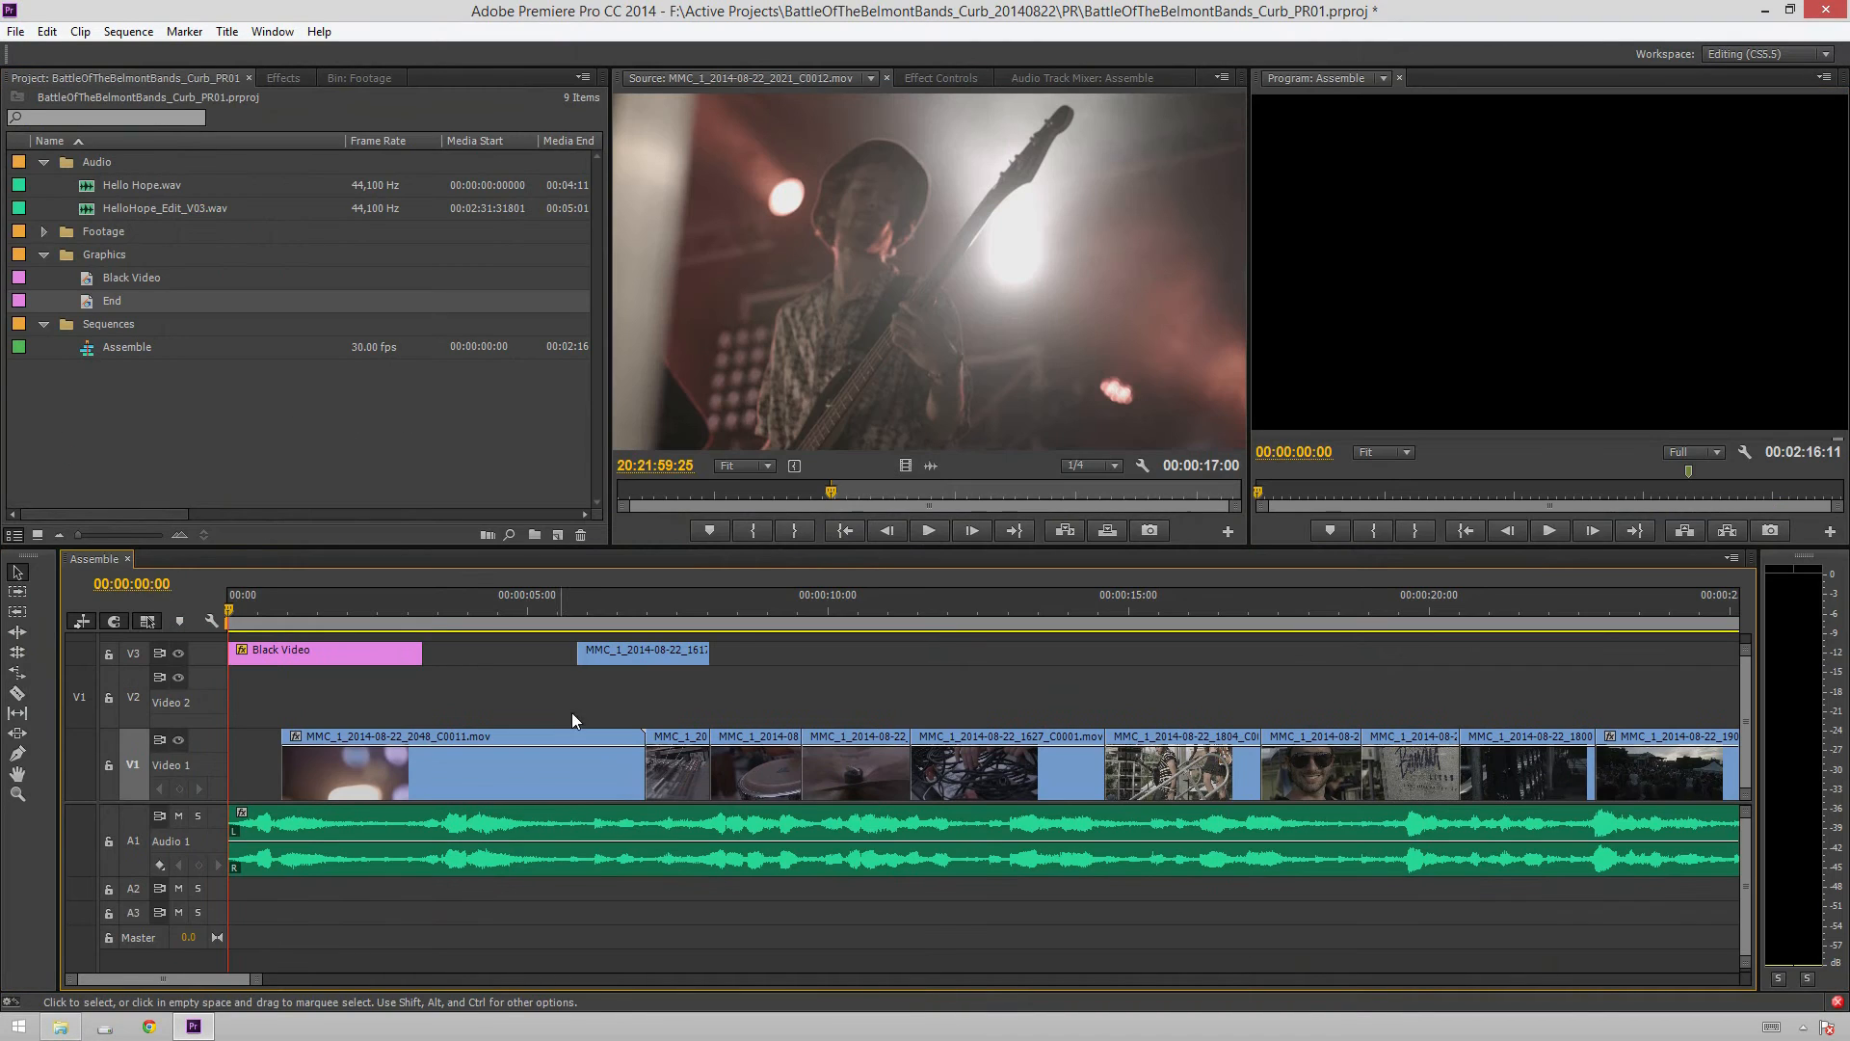
# Create a new title named Begin with the default video settings
pyautogui.hotkey('ctrl', 't')
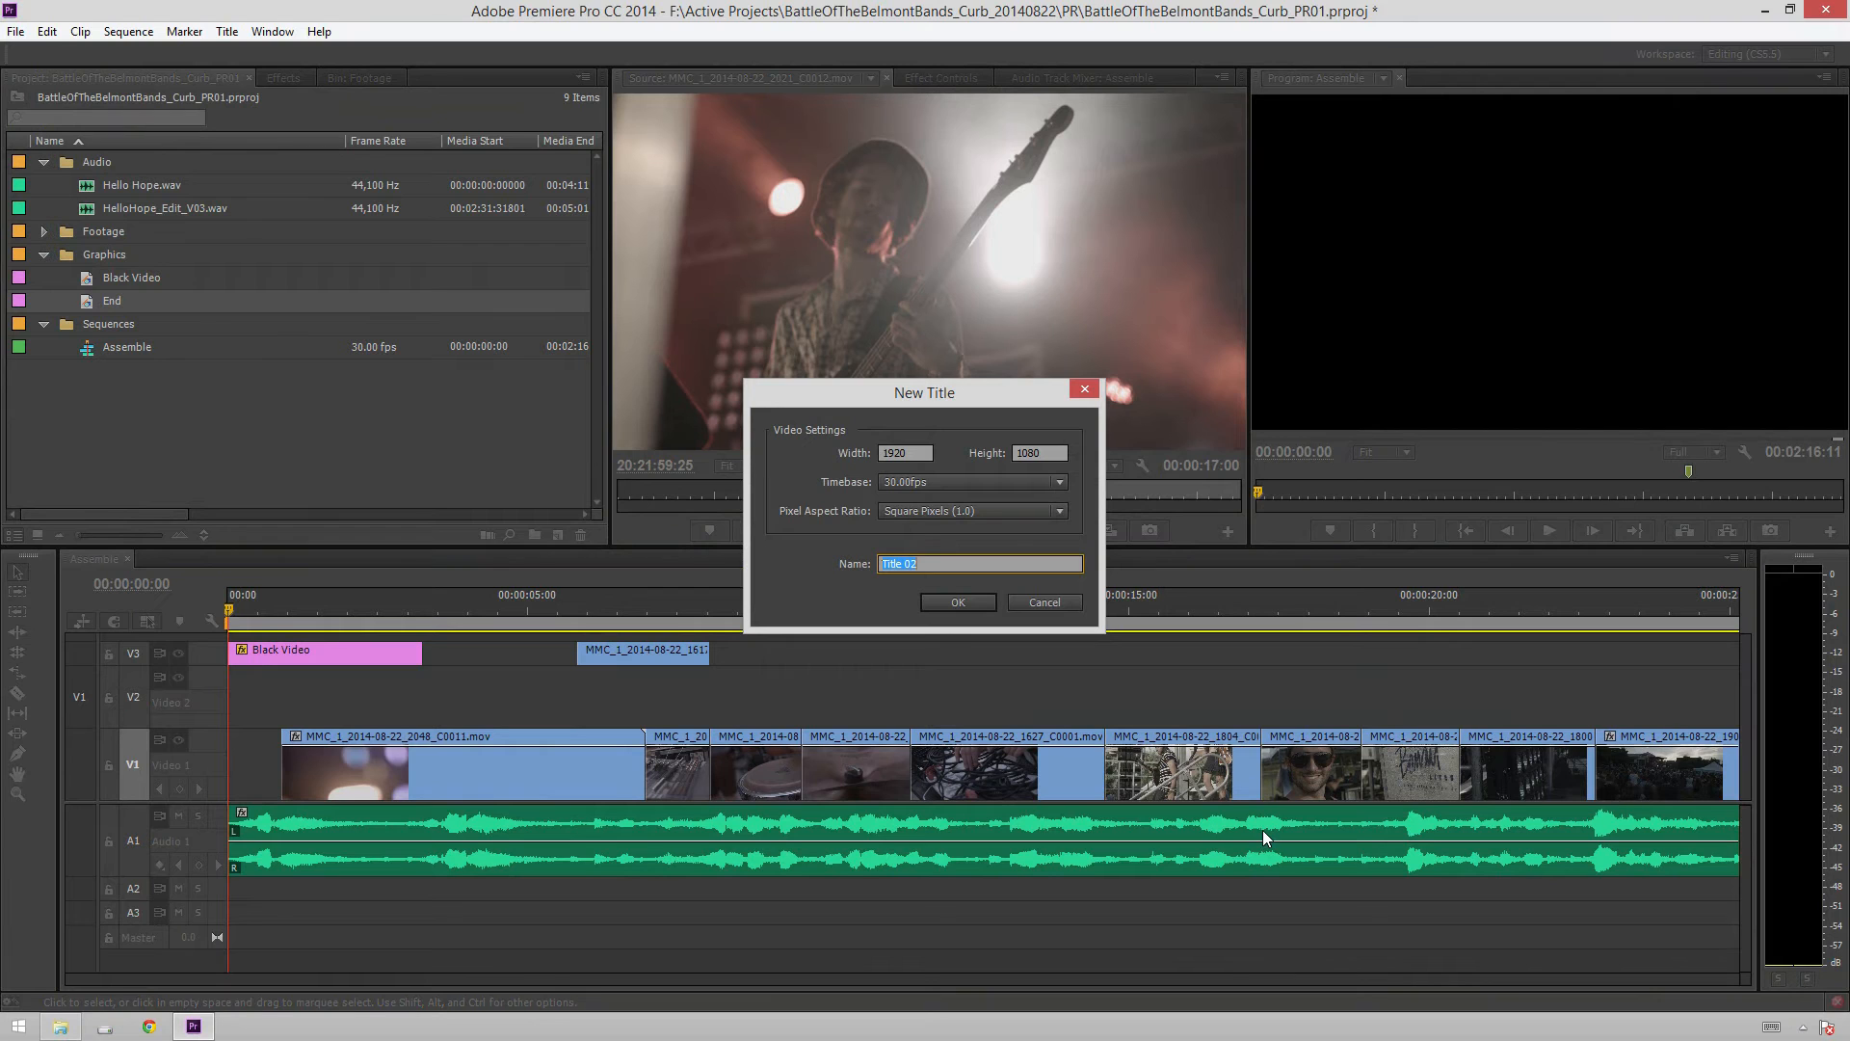
pyautogui.write('Begin')
pyautogui.press('Return')
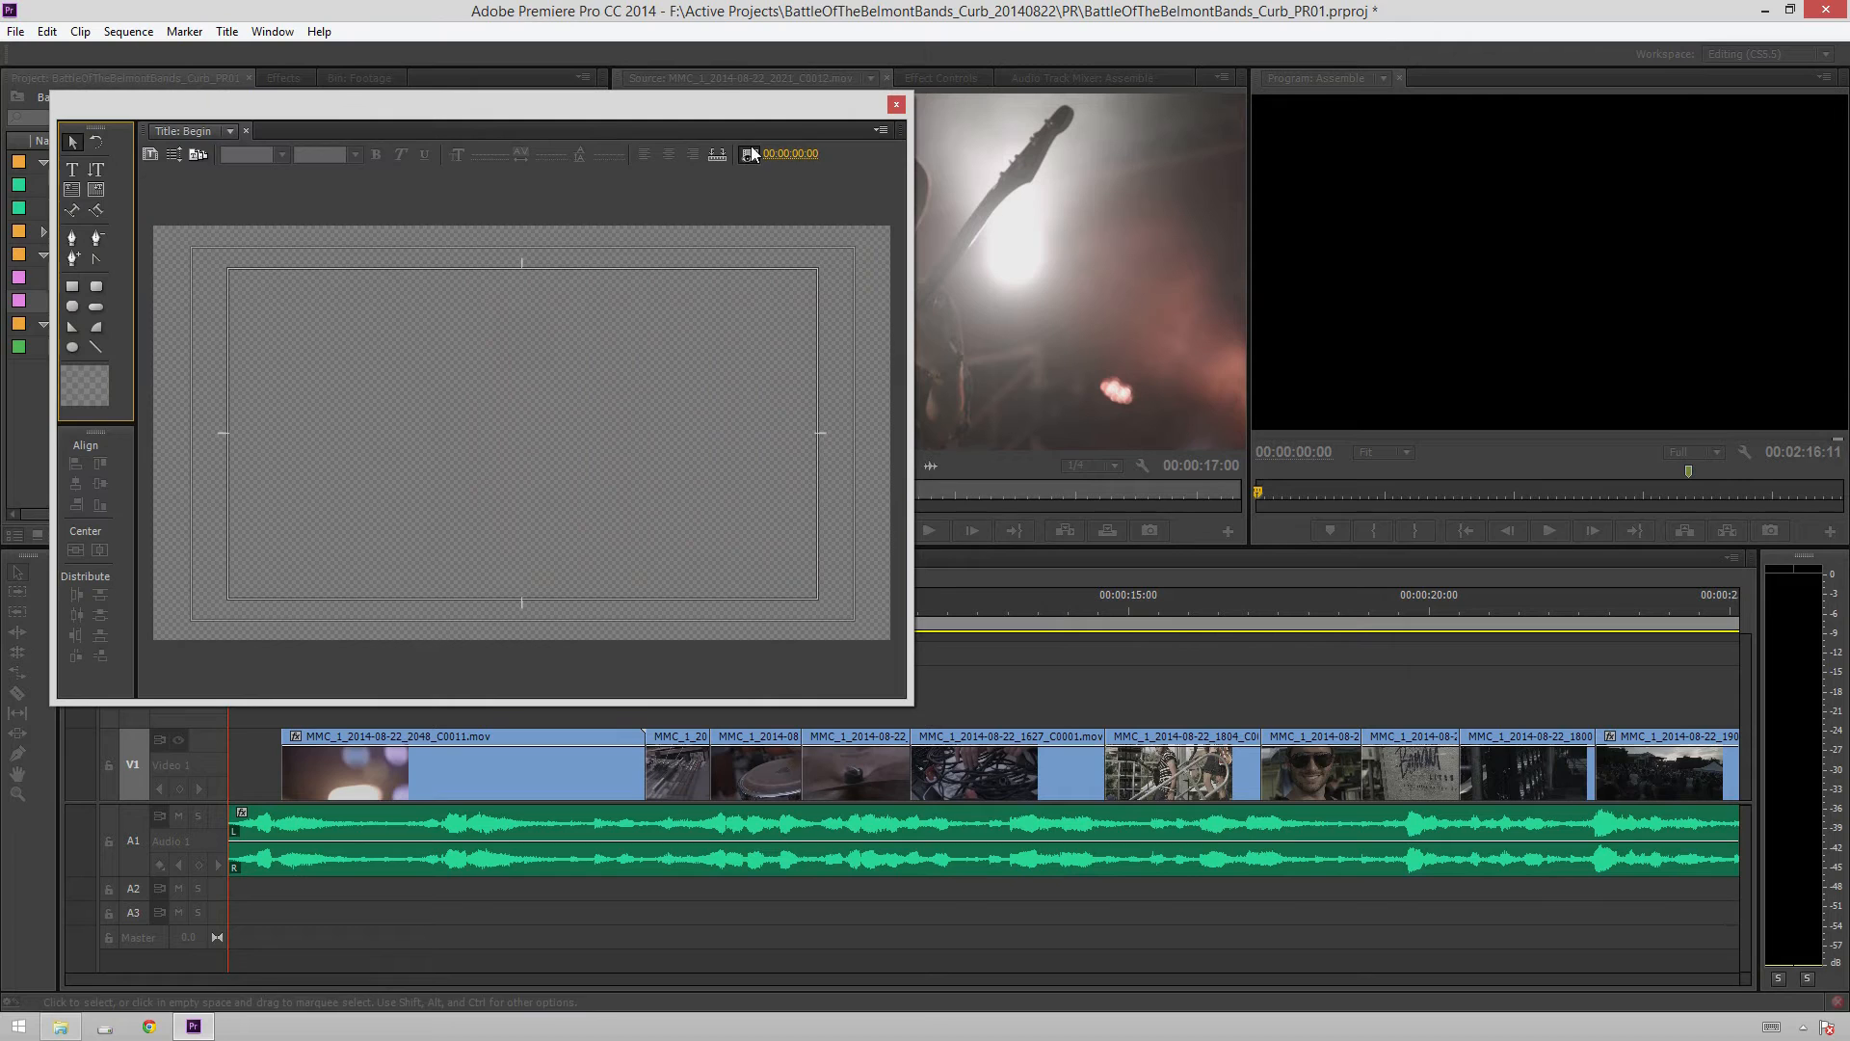
pyautogui.click(251, 324)
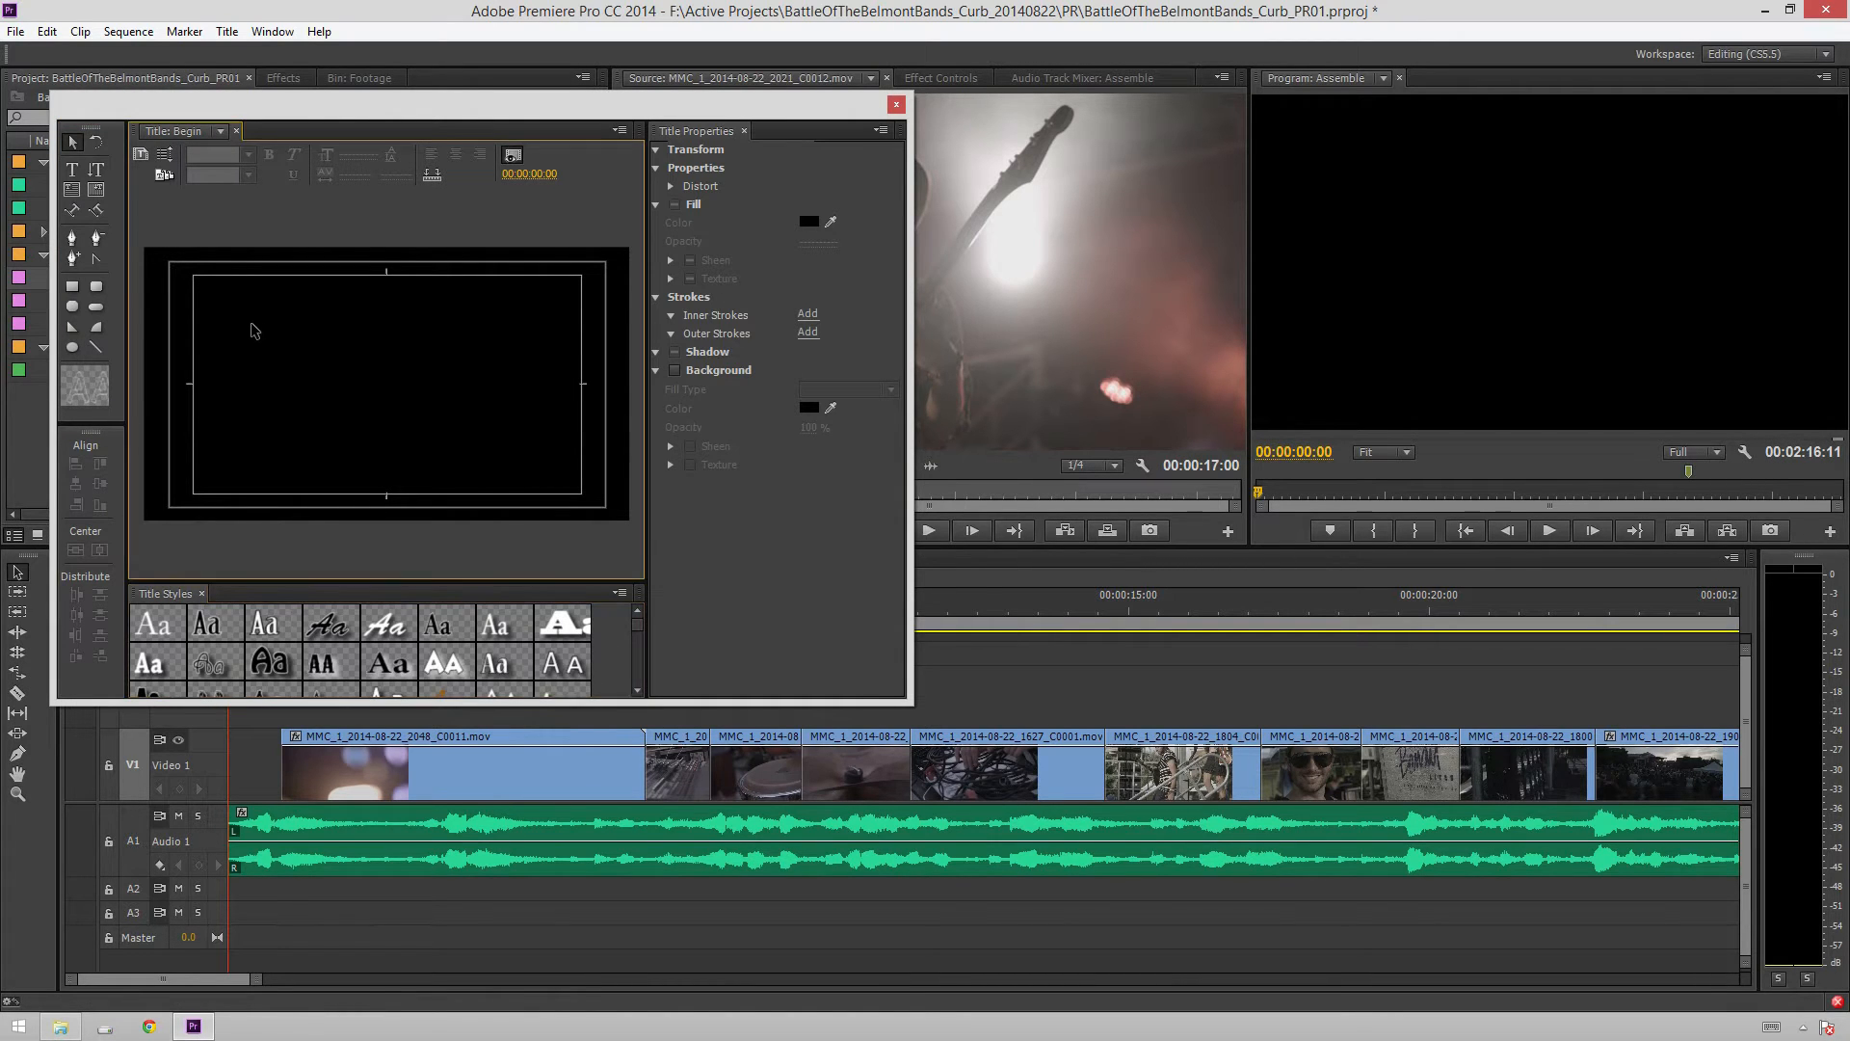
# Add the text "Battle Of The Belmont Bands 2014" to the title, with 2014 on its own line
pyautogui.press('t')
pyautogui.click(273, 320)
pyautogui.write('BATTLE OF TH')
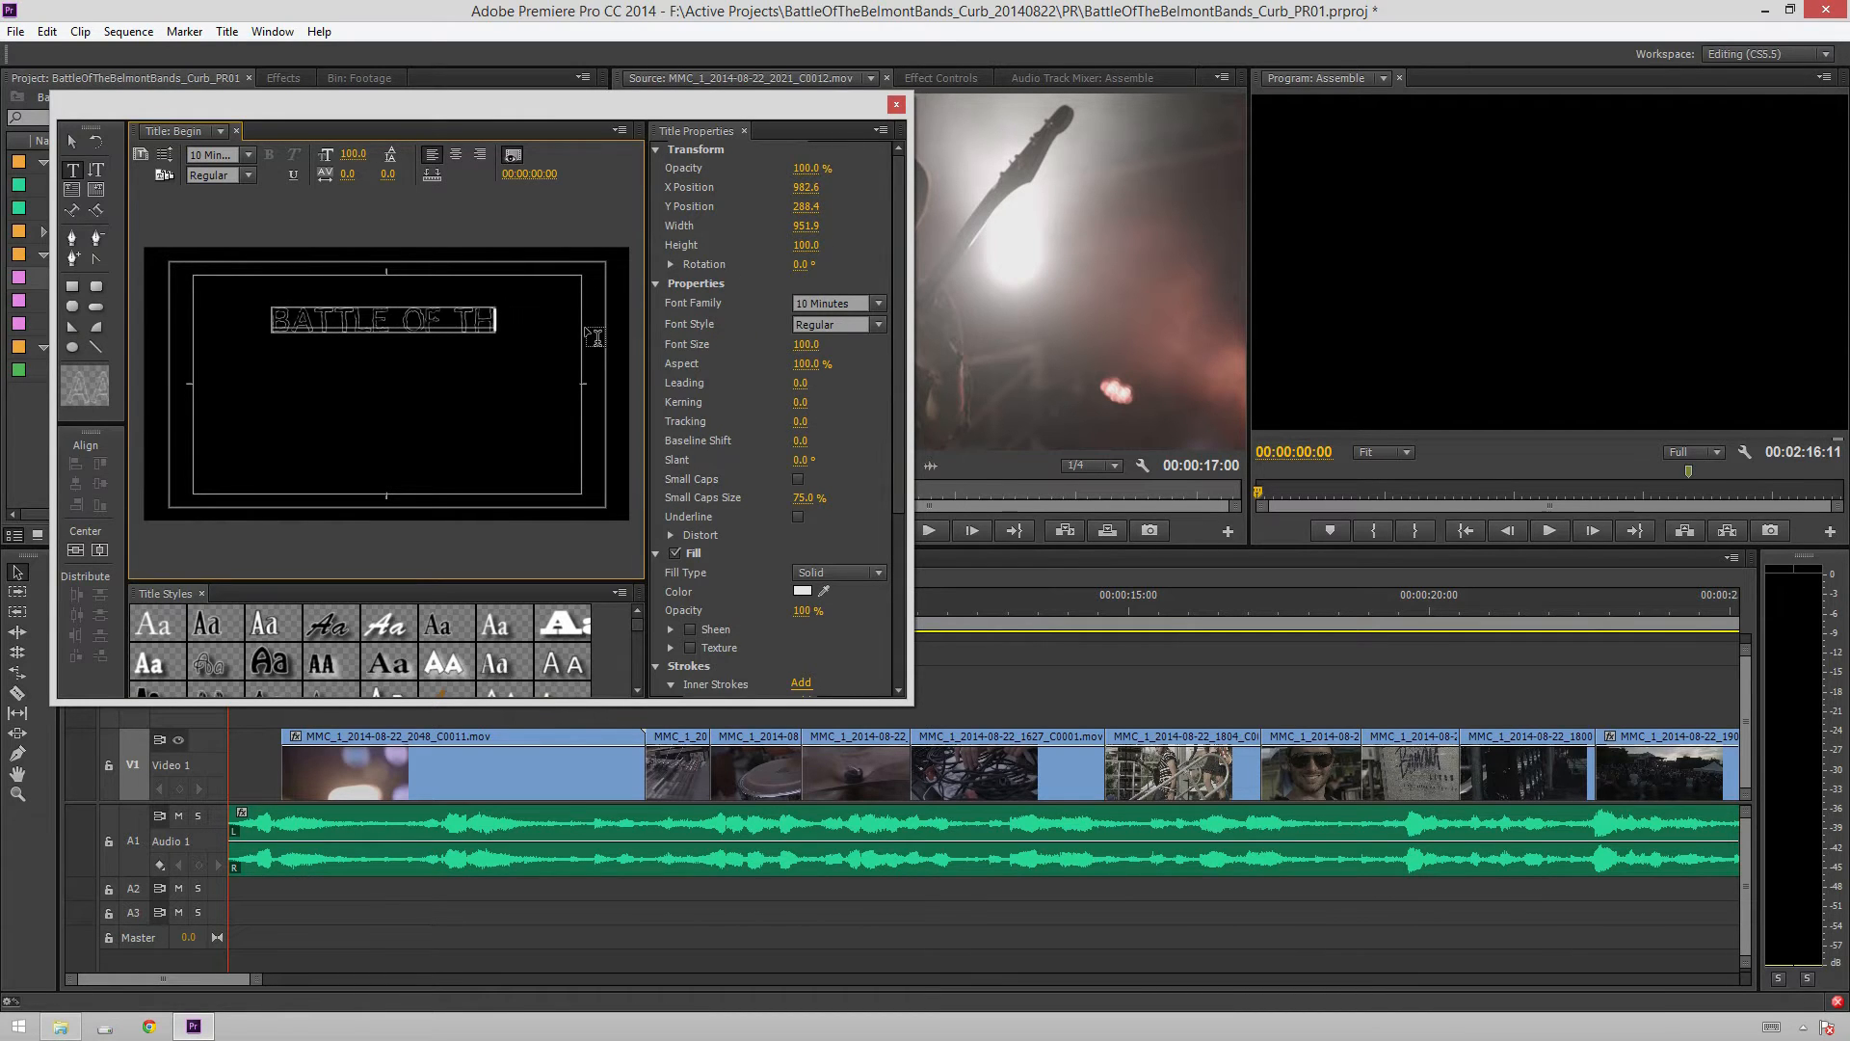
pyautogui.write('E BELMONT BANDS')
pyautogui.press('Return')
pyautogui.write('2014')
# Set the font family of all the Begin title text to Gotham
pyautogui.hotkey('ctrl', 'a')
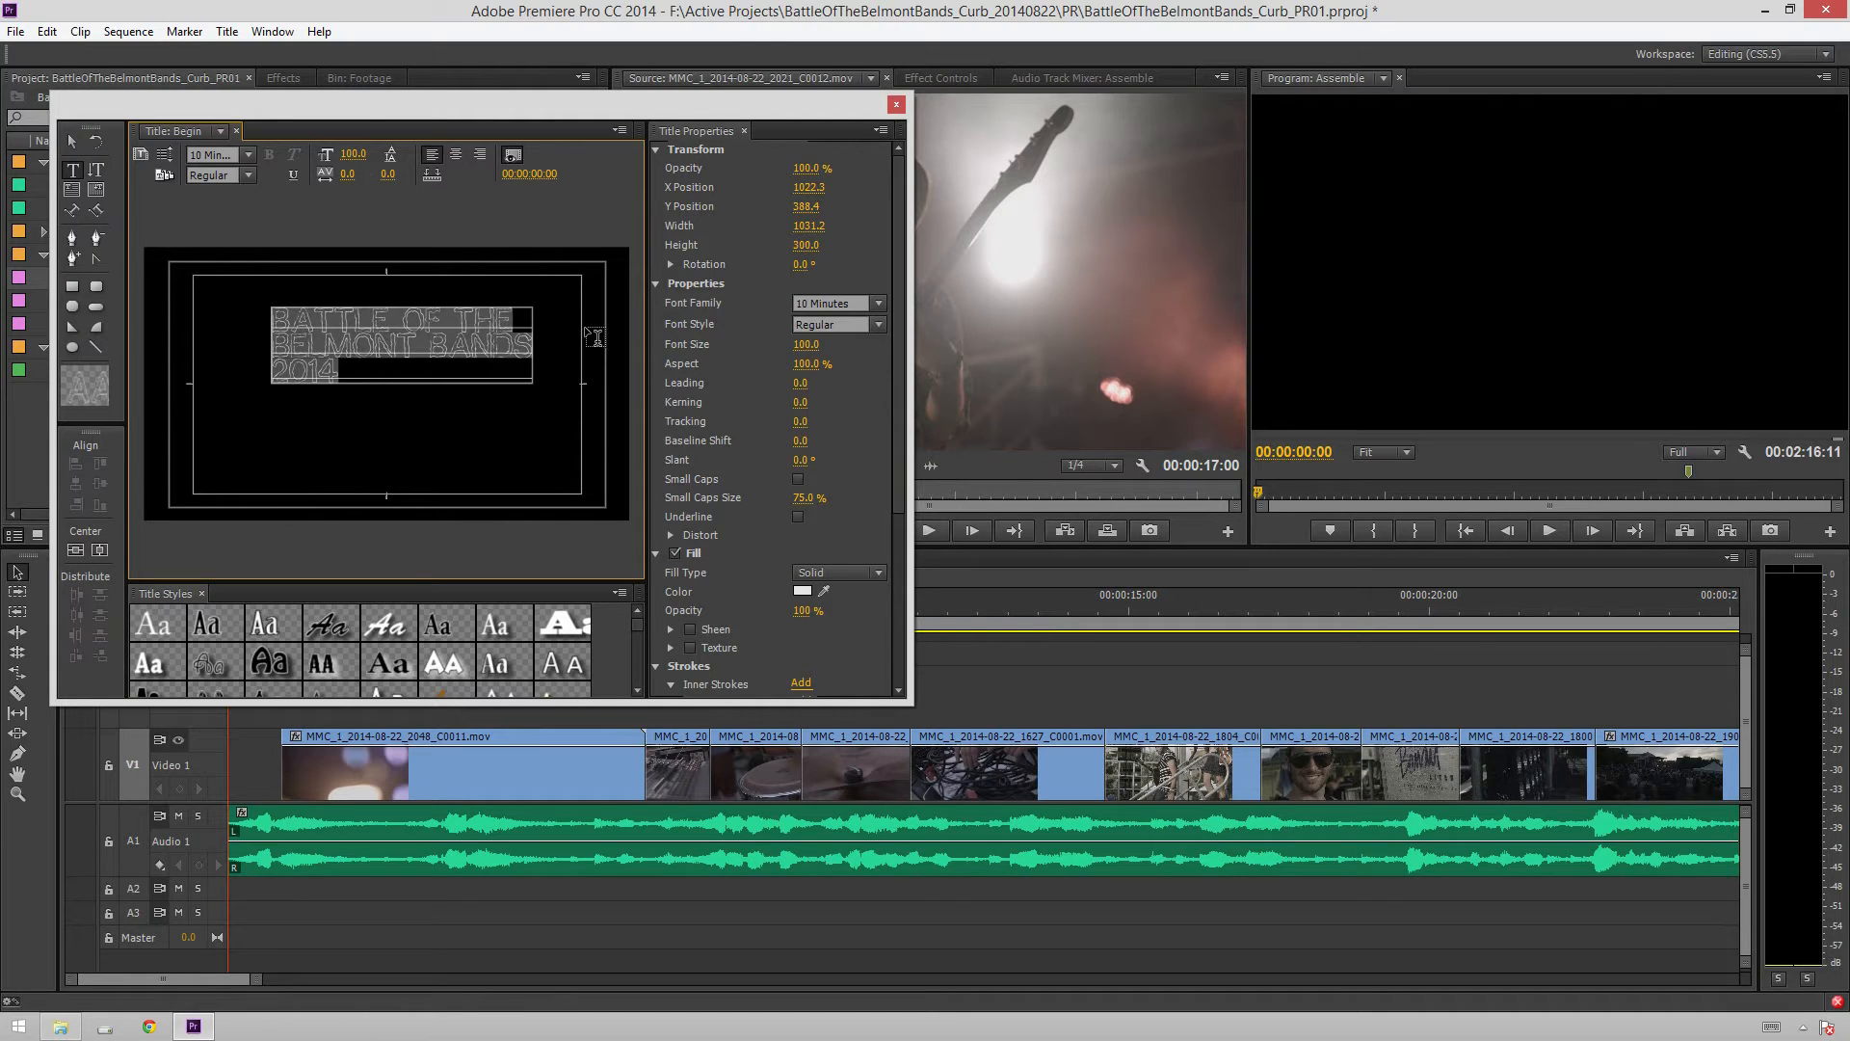
pyautogui.click(821, 304)
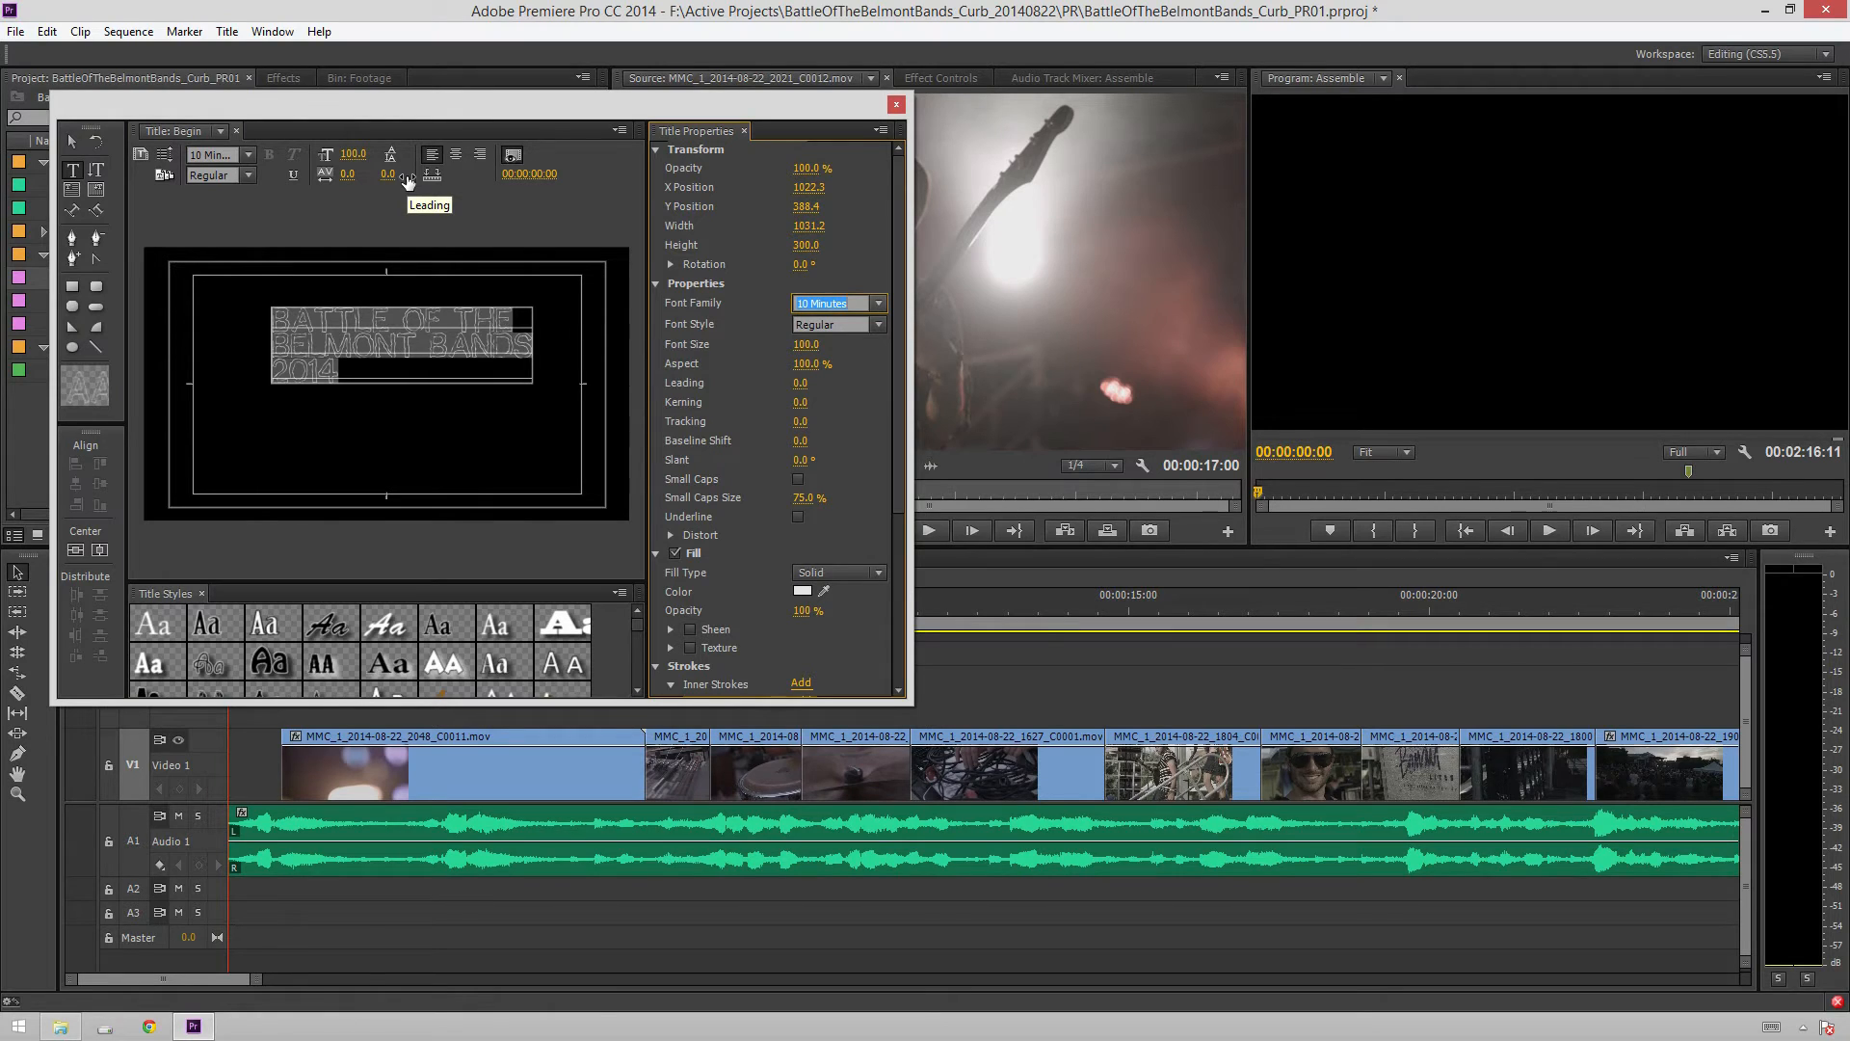
pyautogui.write('Gotham')
pyautogui.press('Tab')
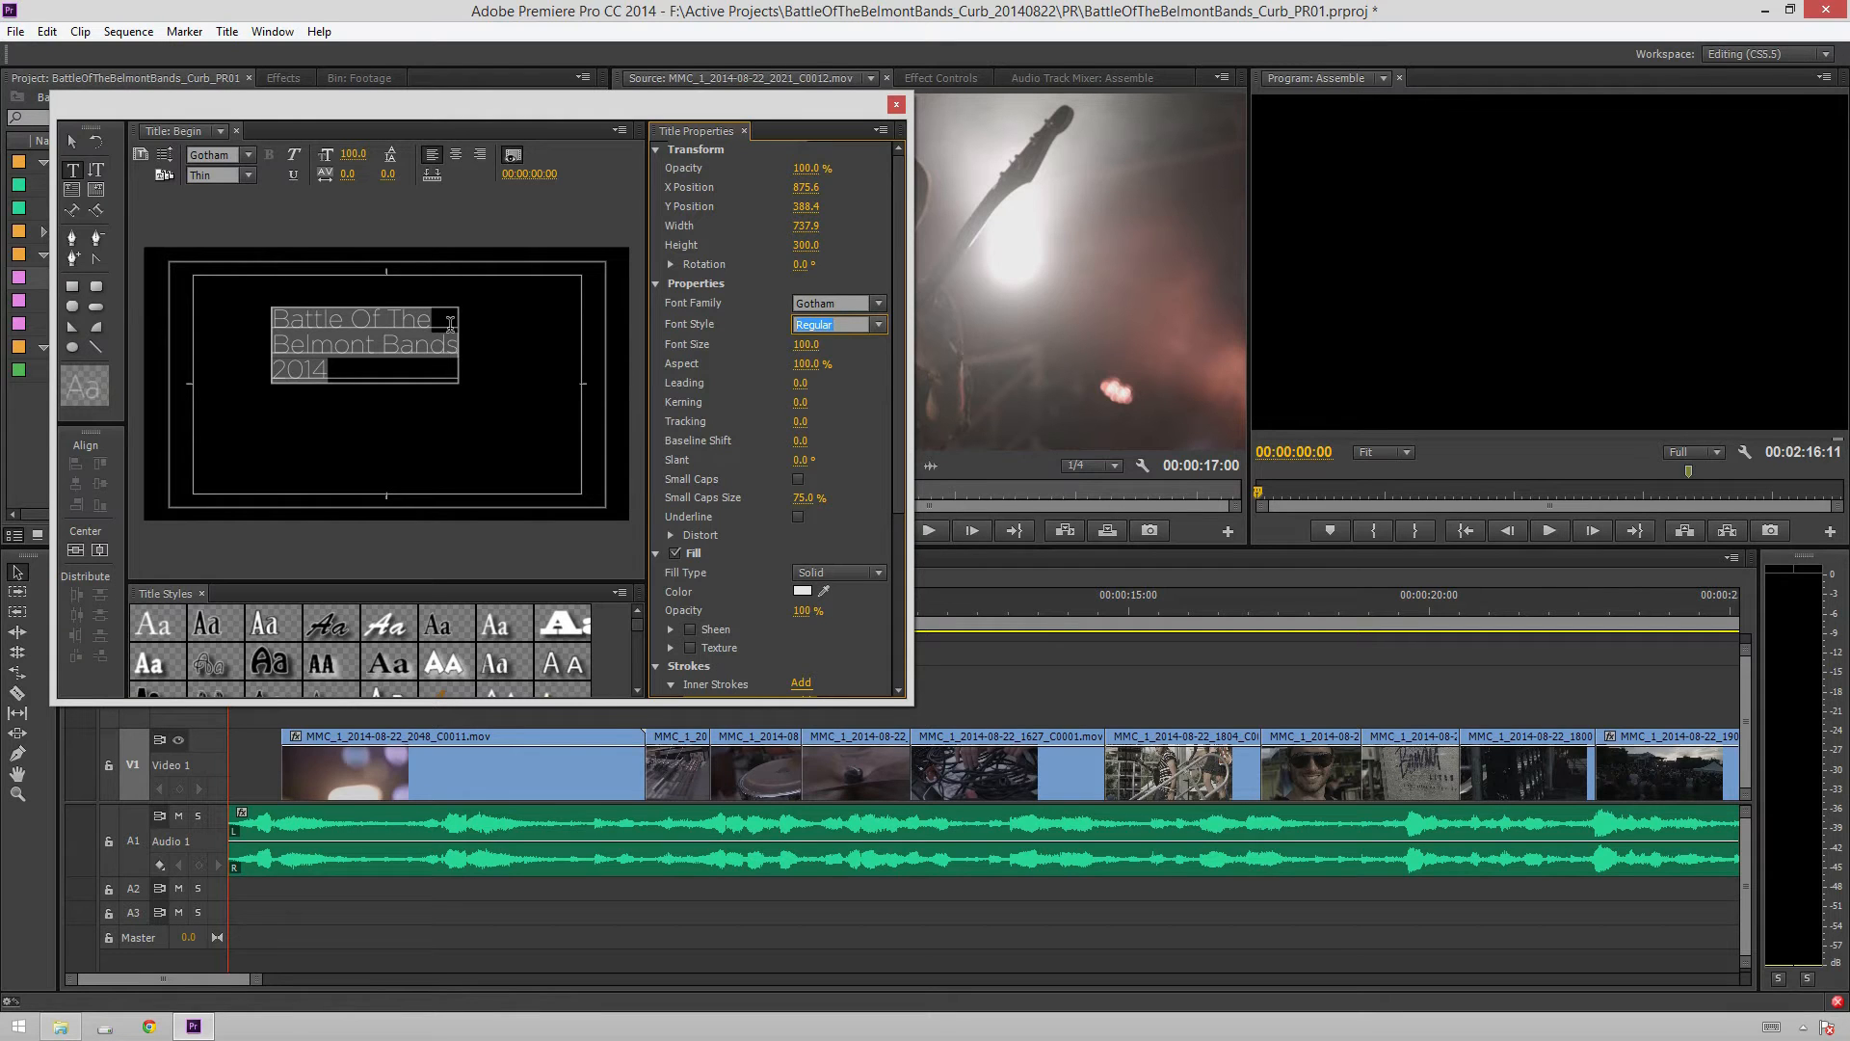
# Centre-align all the lines of the Begin title text
pyautogui.click(410, 367)
pyautogui.doubleClick(279, 367)
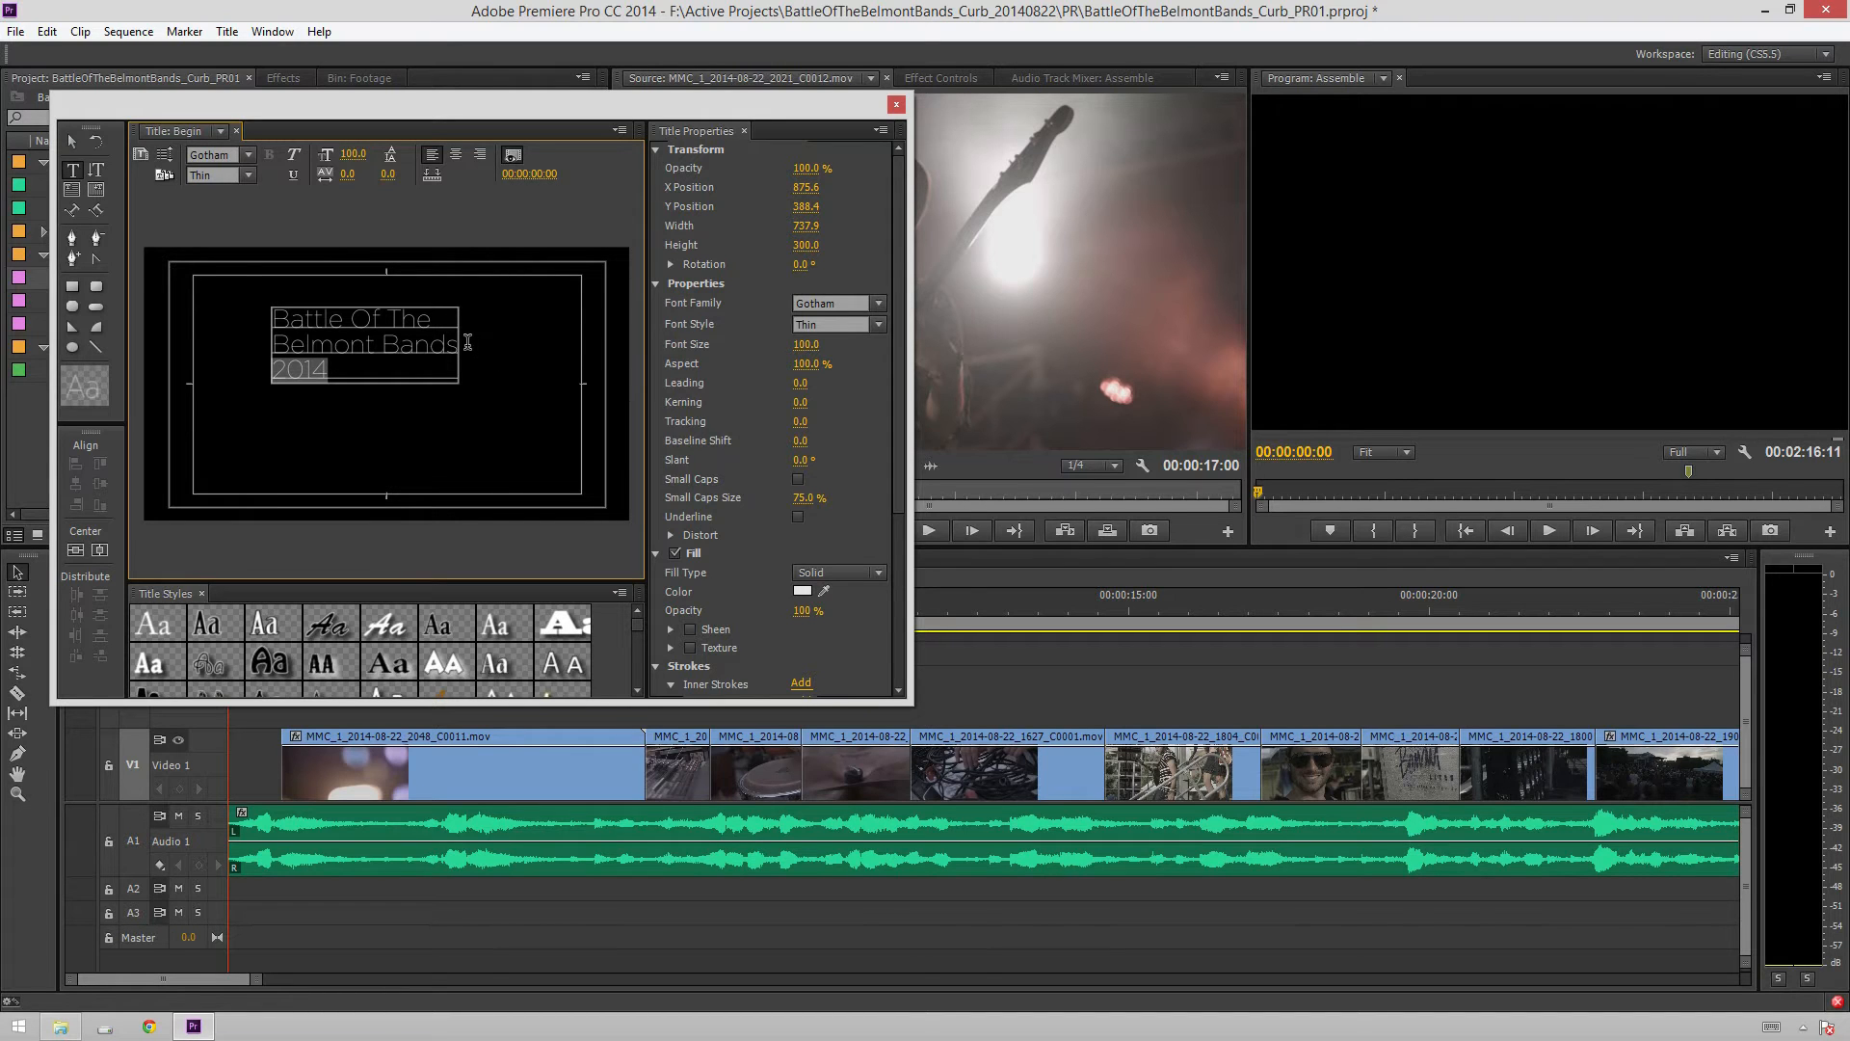
pyautogui.click(431, 337)
pyautogui.hotkey('ctrl', 'a')
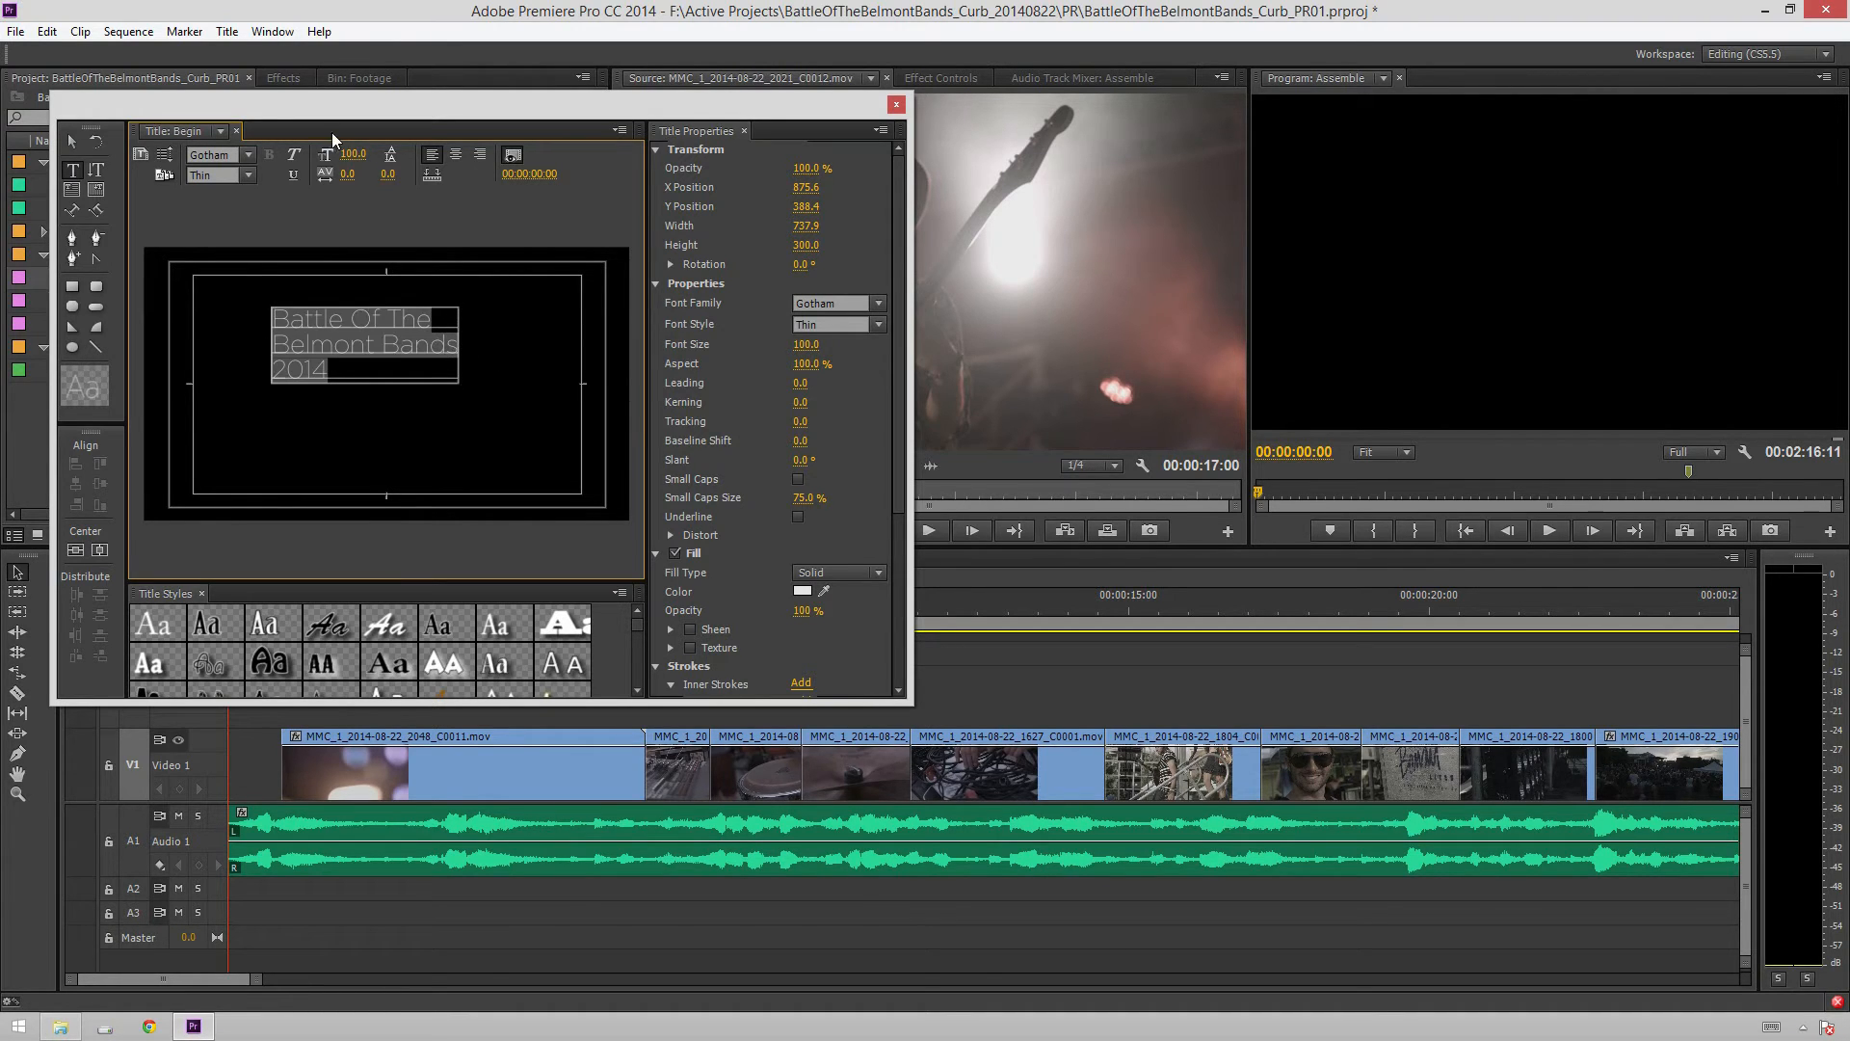
pyautogui.click(456, 154)
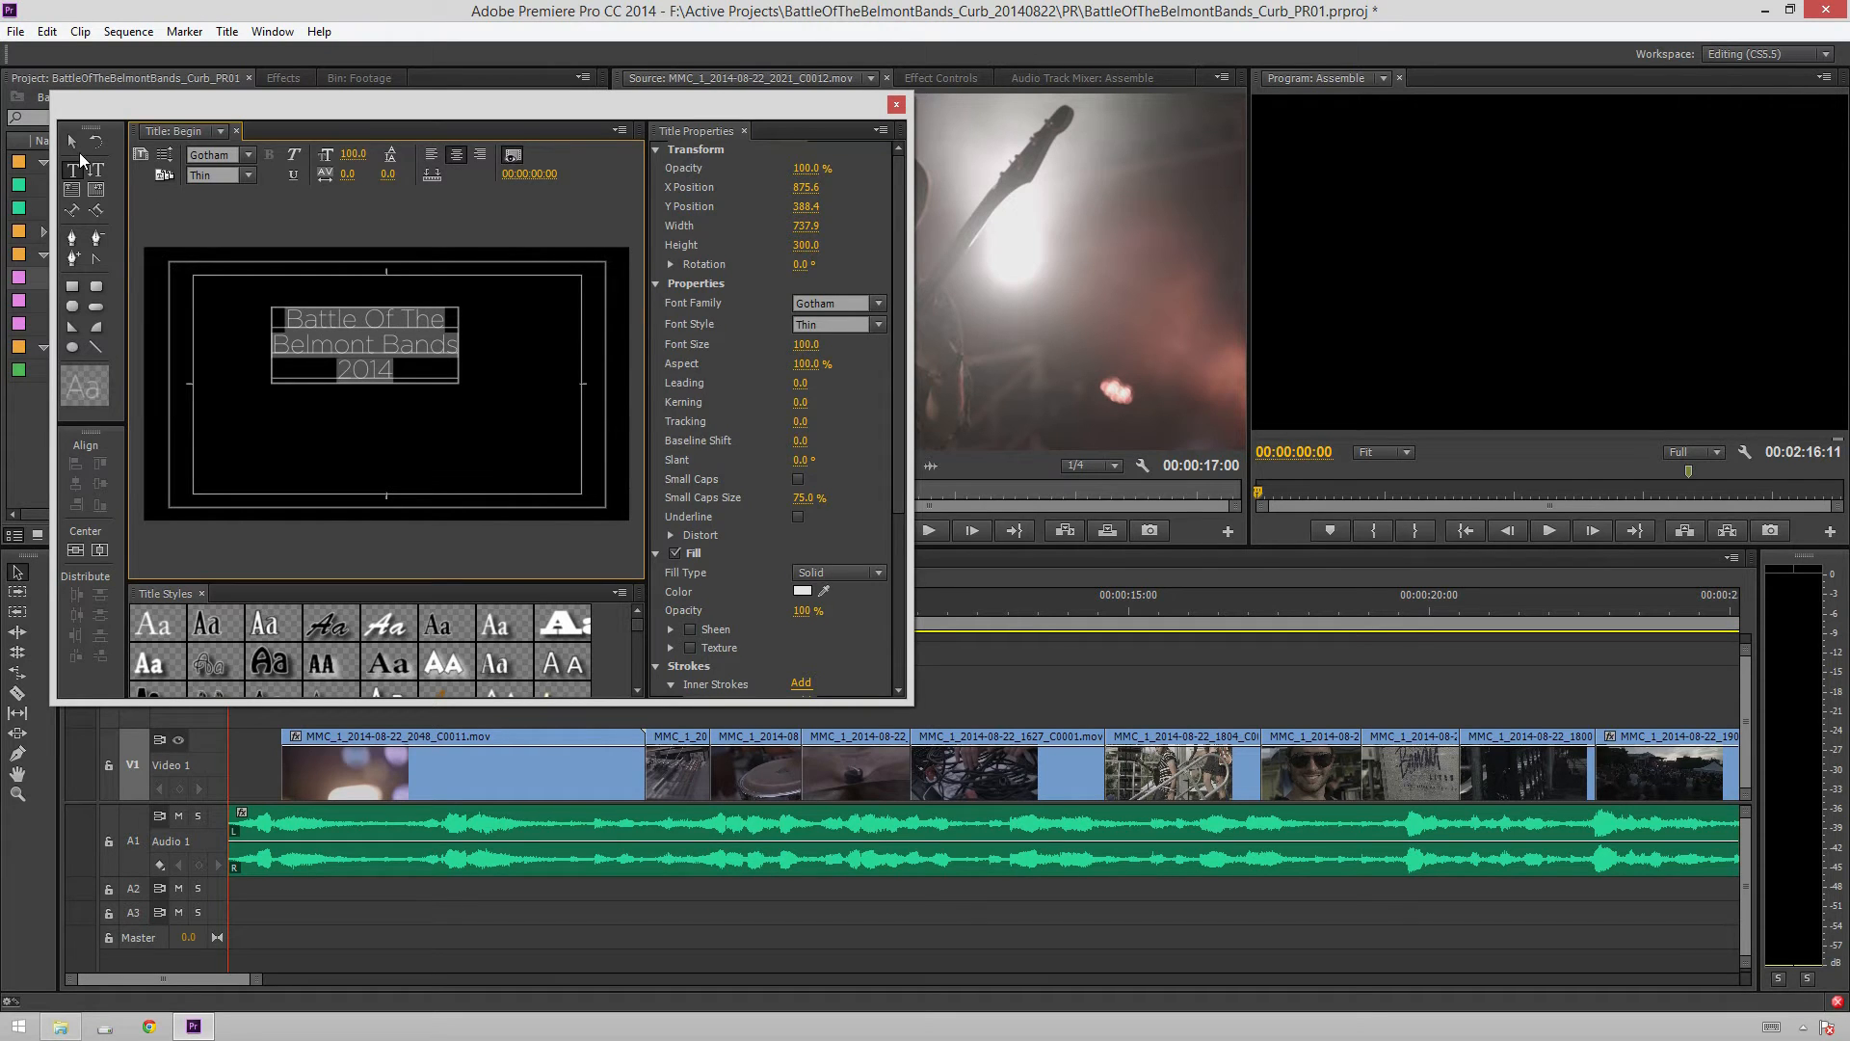
# Centre the text block horizontally and vertically in the frame, and nudge it up to about Y 517
pyautogui.click(72, 141)
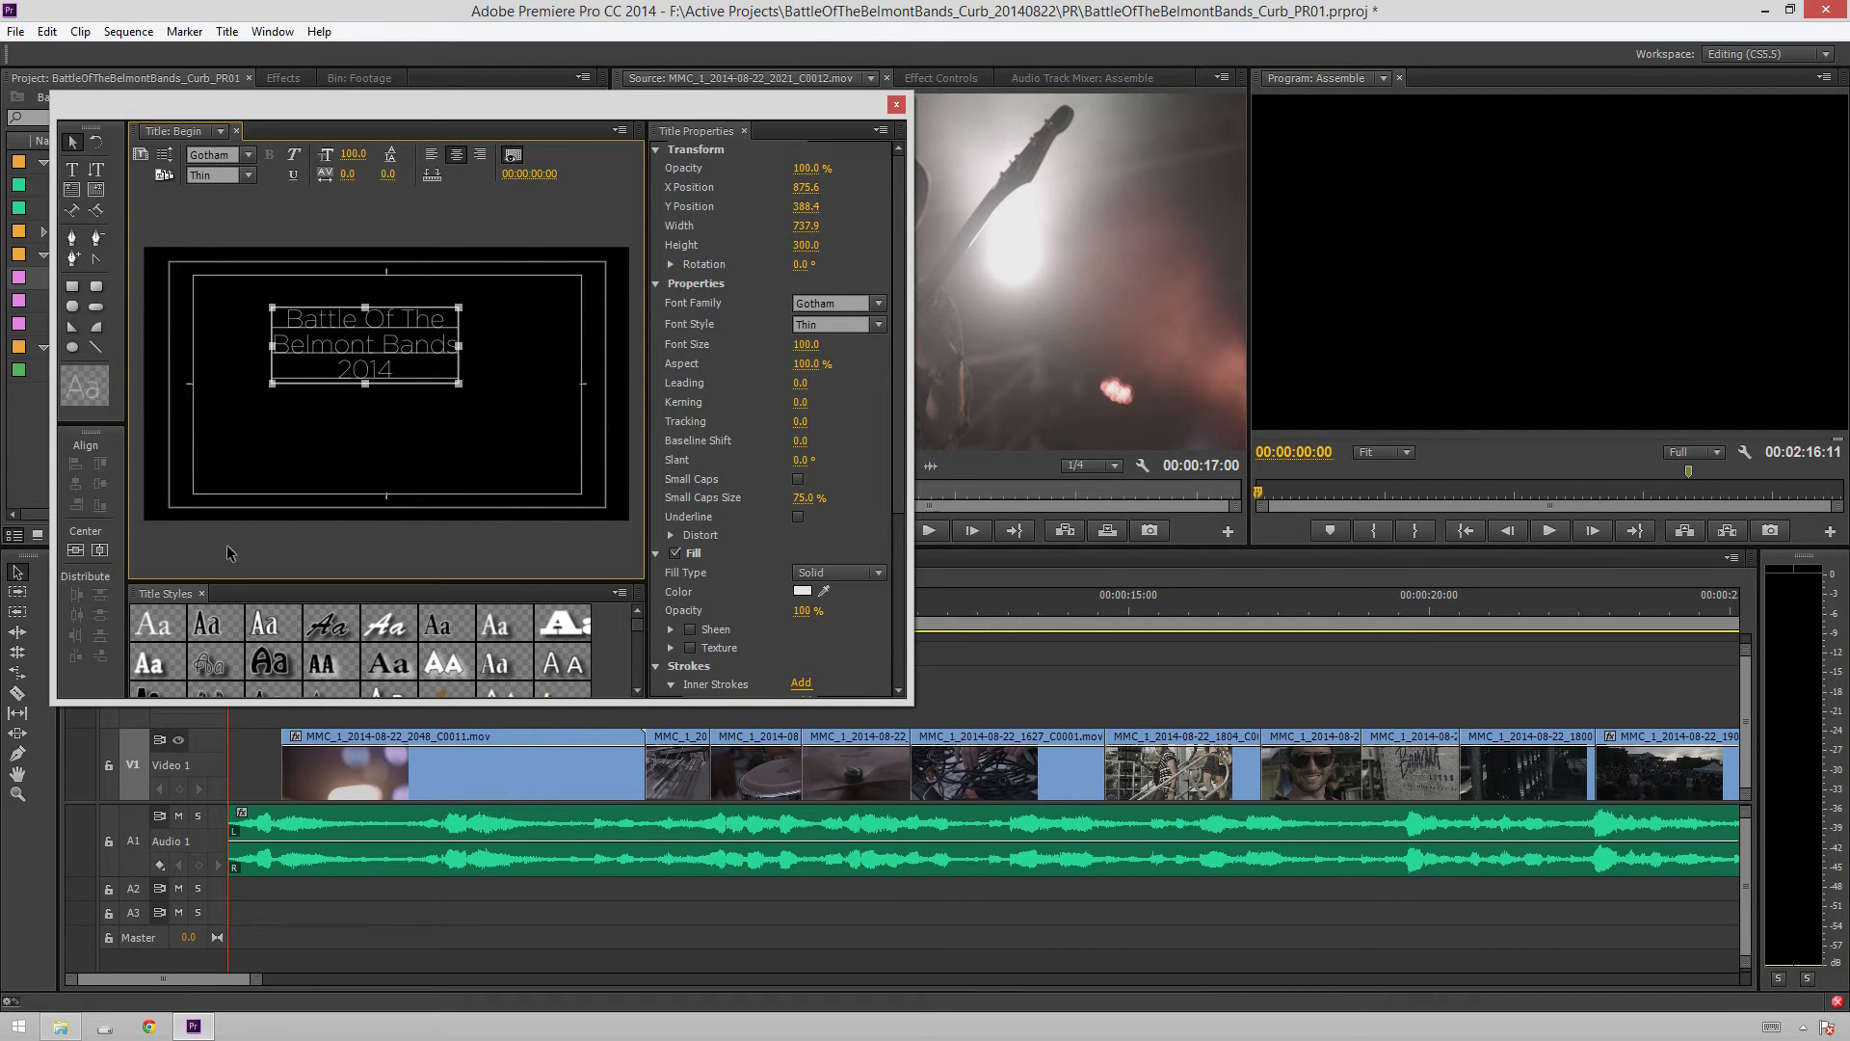
pyautogui.click(75, 549)
pyautogui.click(99, 549)
pyautogui.moveTo(358, 372); pyautogui.dragTo(356, 363)
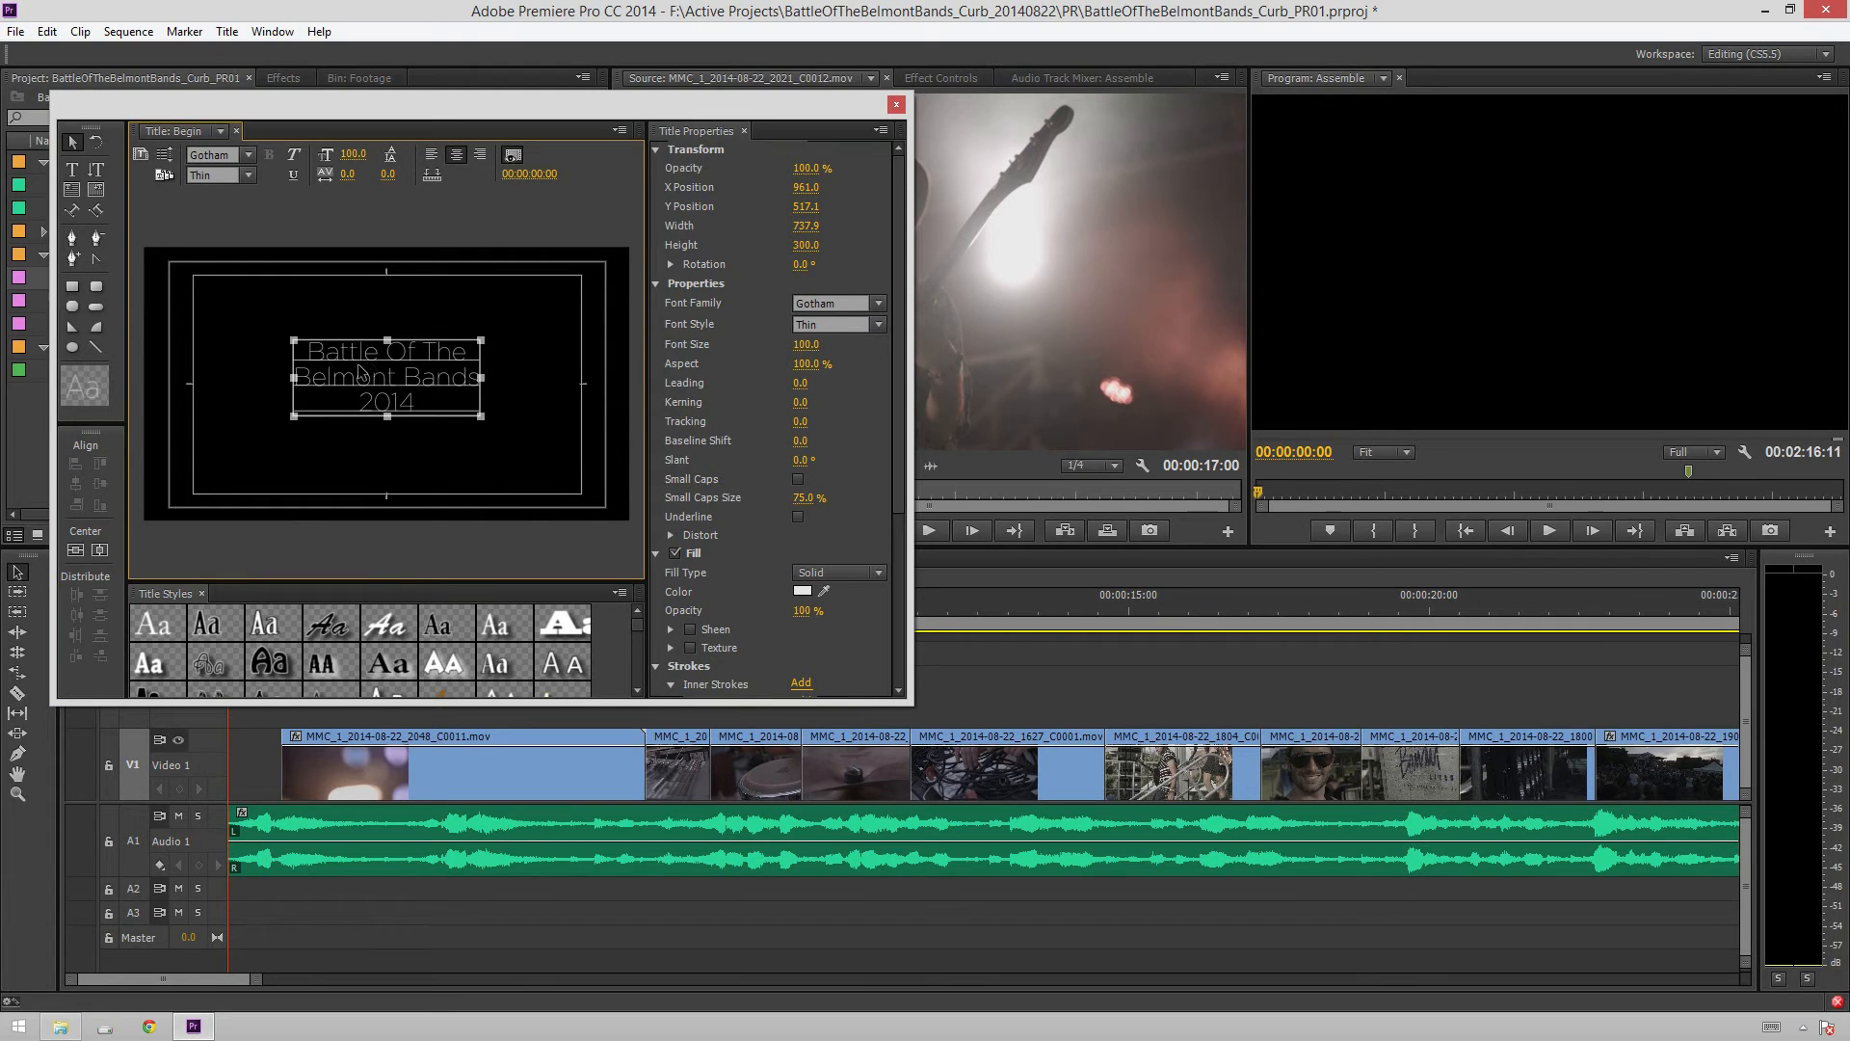
# Try the Light font style on the 2014 line of the title
pyautogui.doubleClick(442, 375)
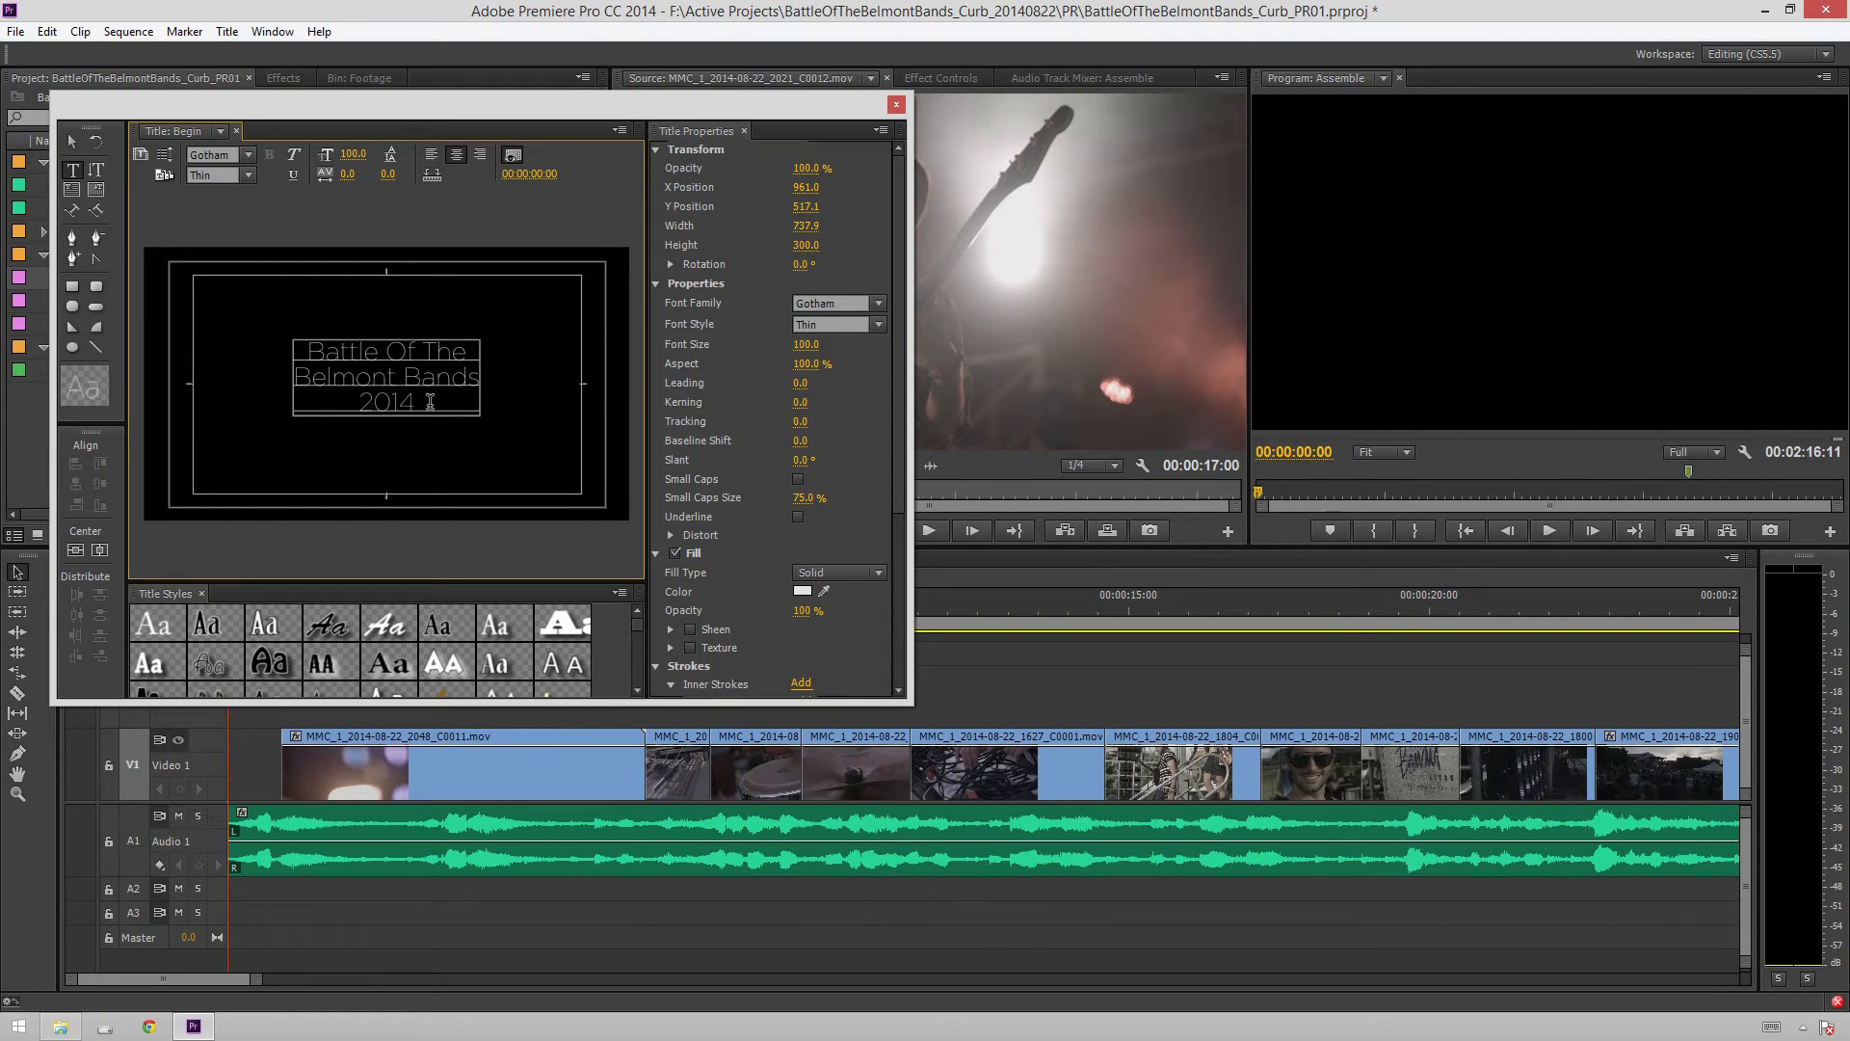
pyautogui.moveTo(349, 406); pyautogui.dragTo(417, 404)
pyautogui.click(885, 324)
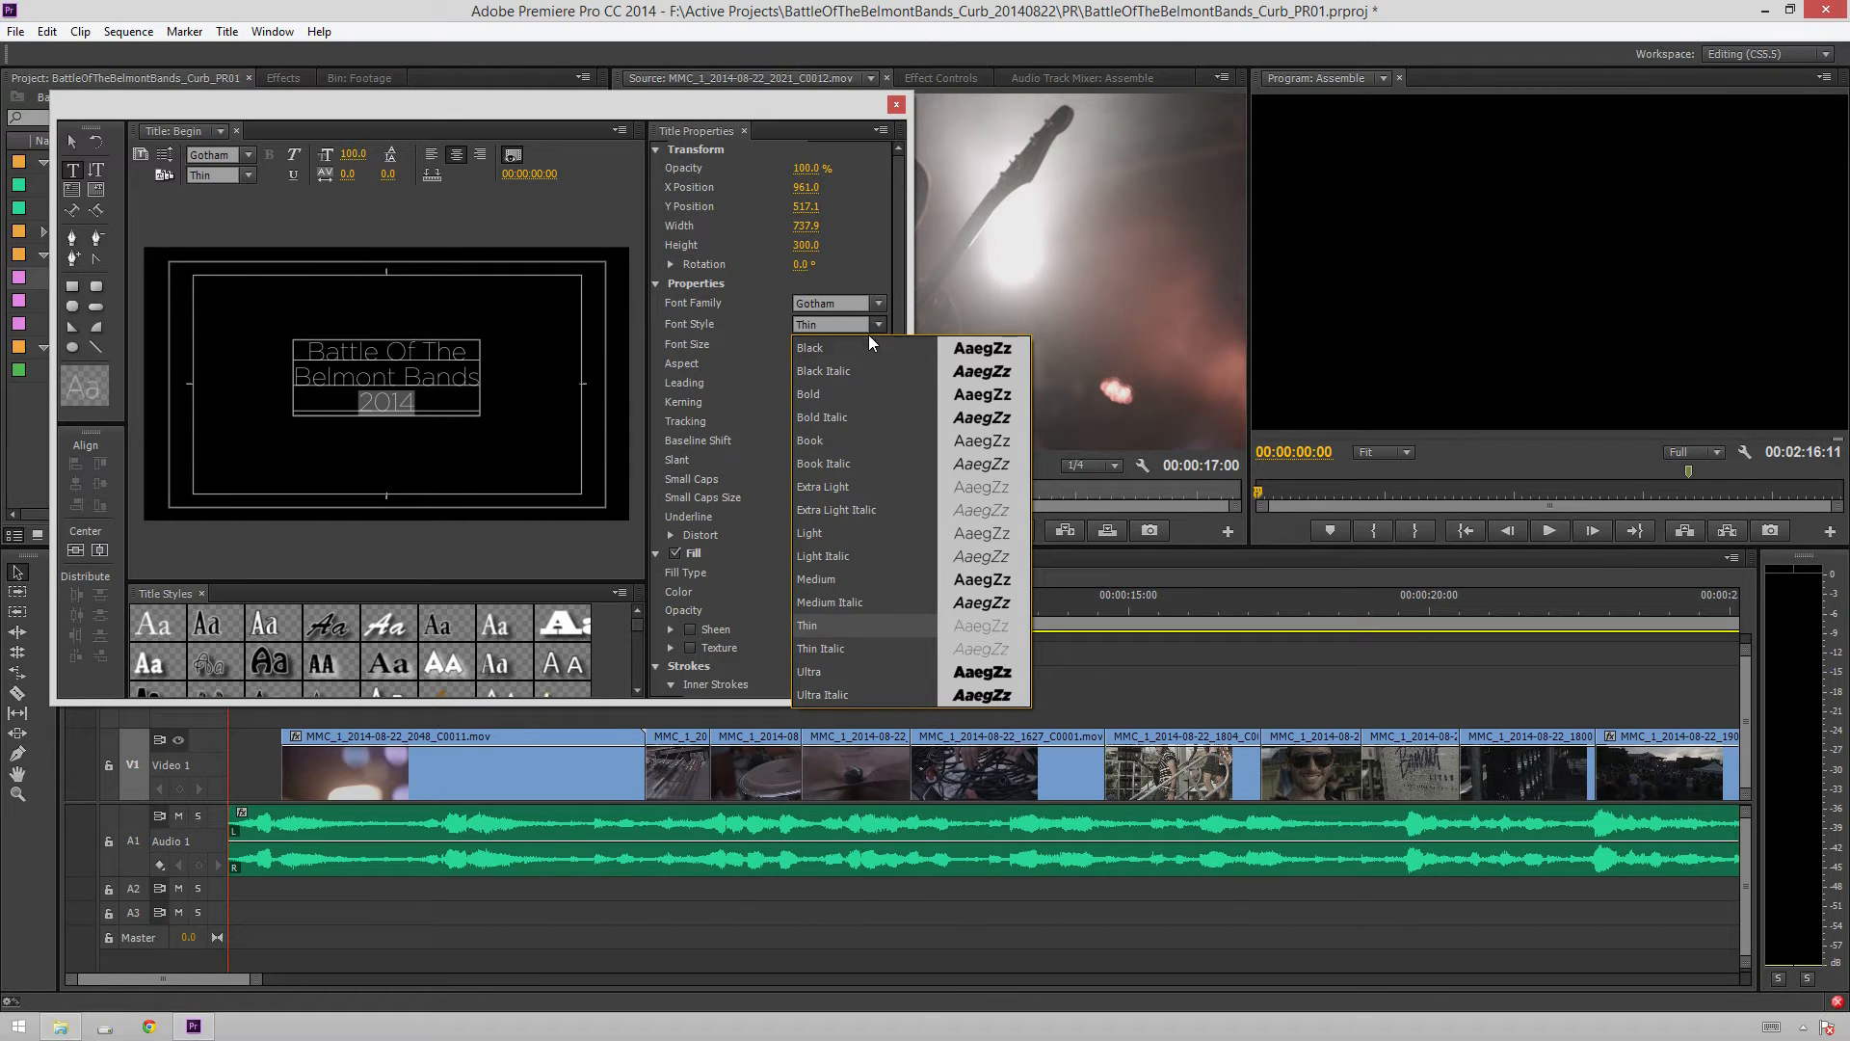
pyautogui.click(862, 532)
# Try the Meiryo font family on all the title text and undo it
pyautogui.click(451, 376)
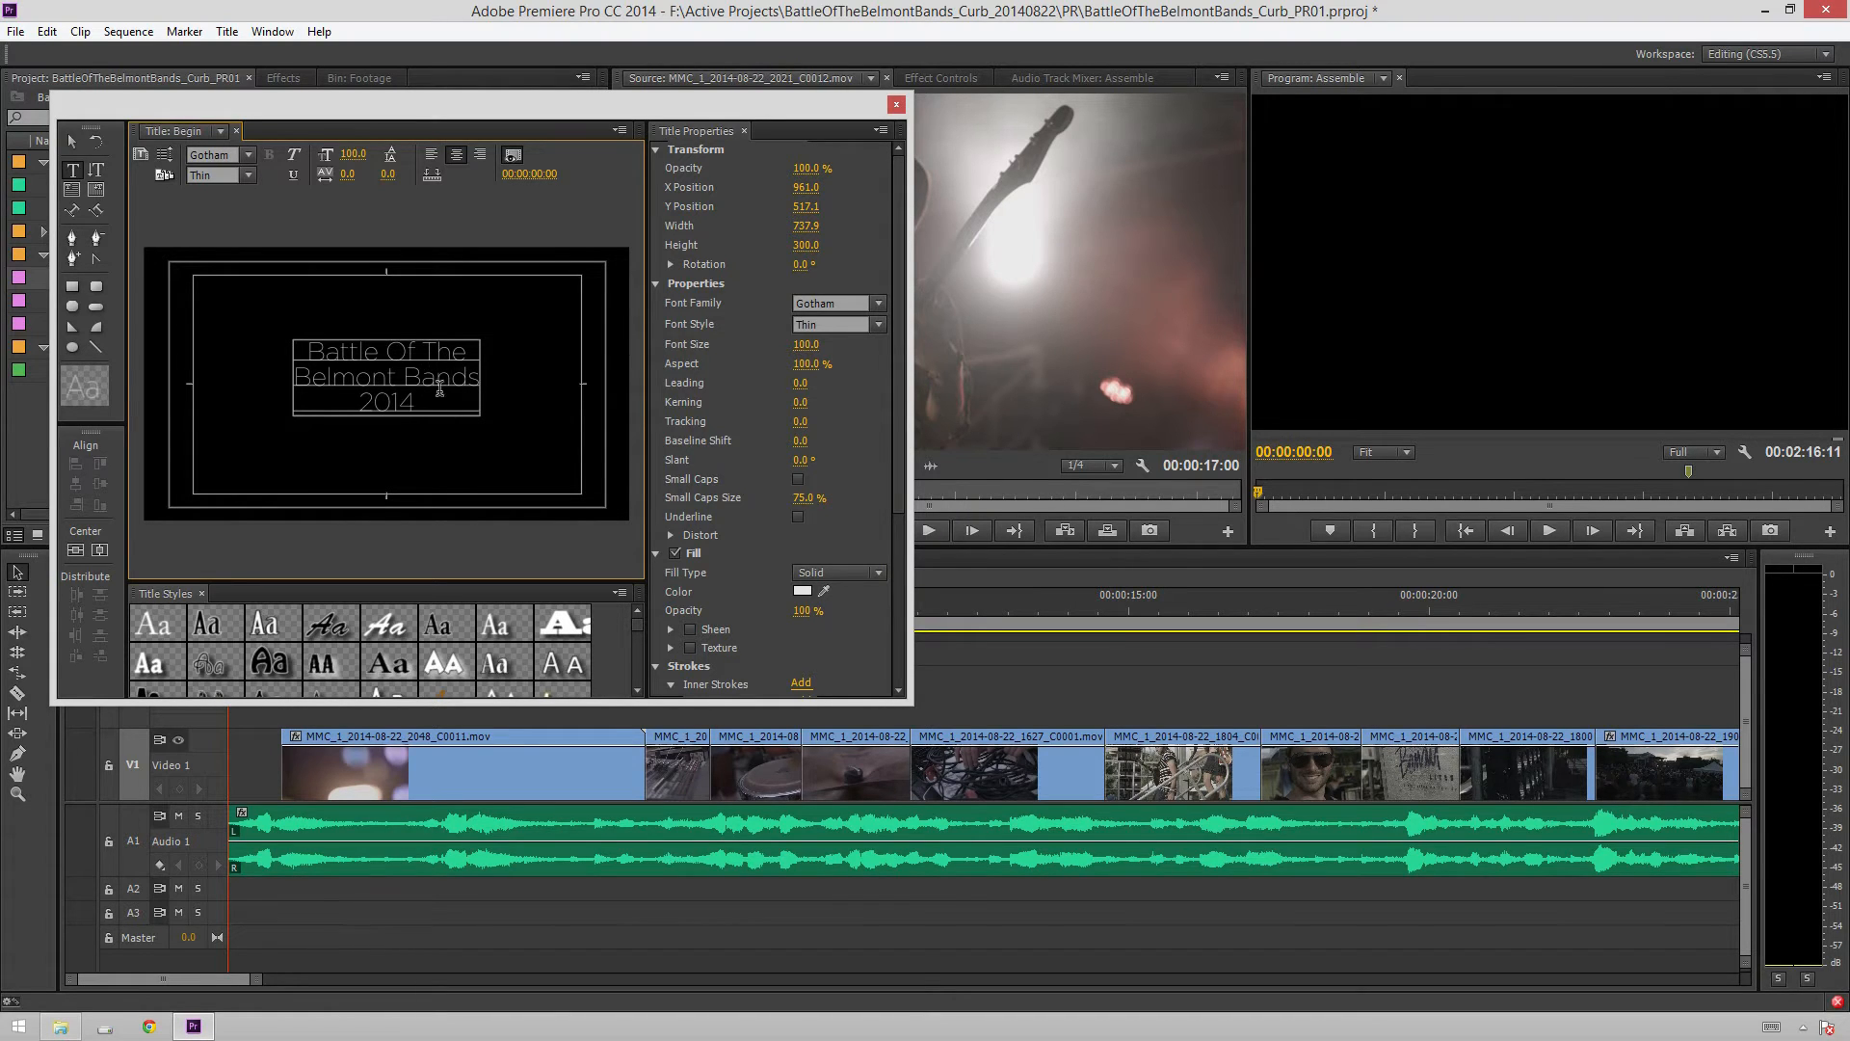
pyautogui.hotkey('ctrl', 'a')
pyautogui.click(819, 303)
pyautogui.write('Meiryo')
pyautogui.press('Return')
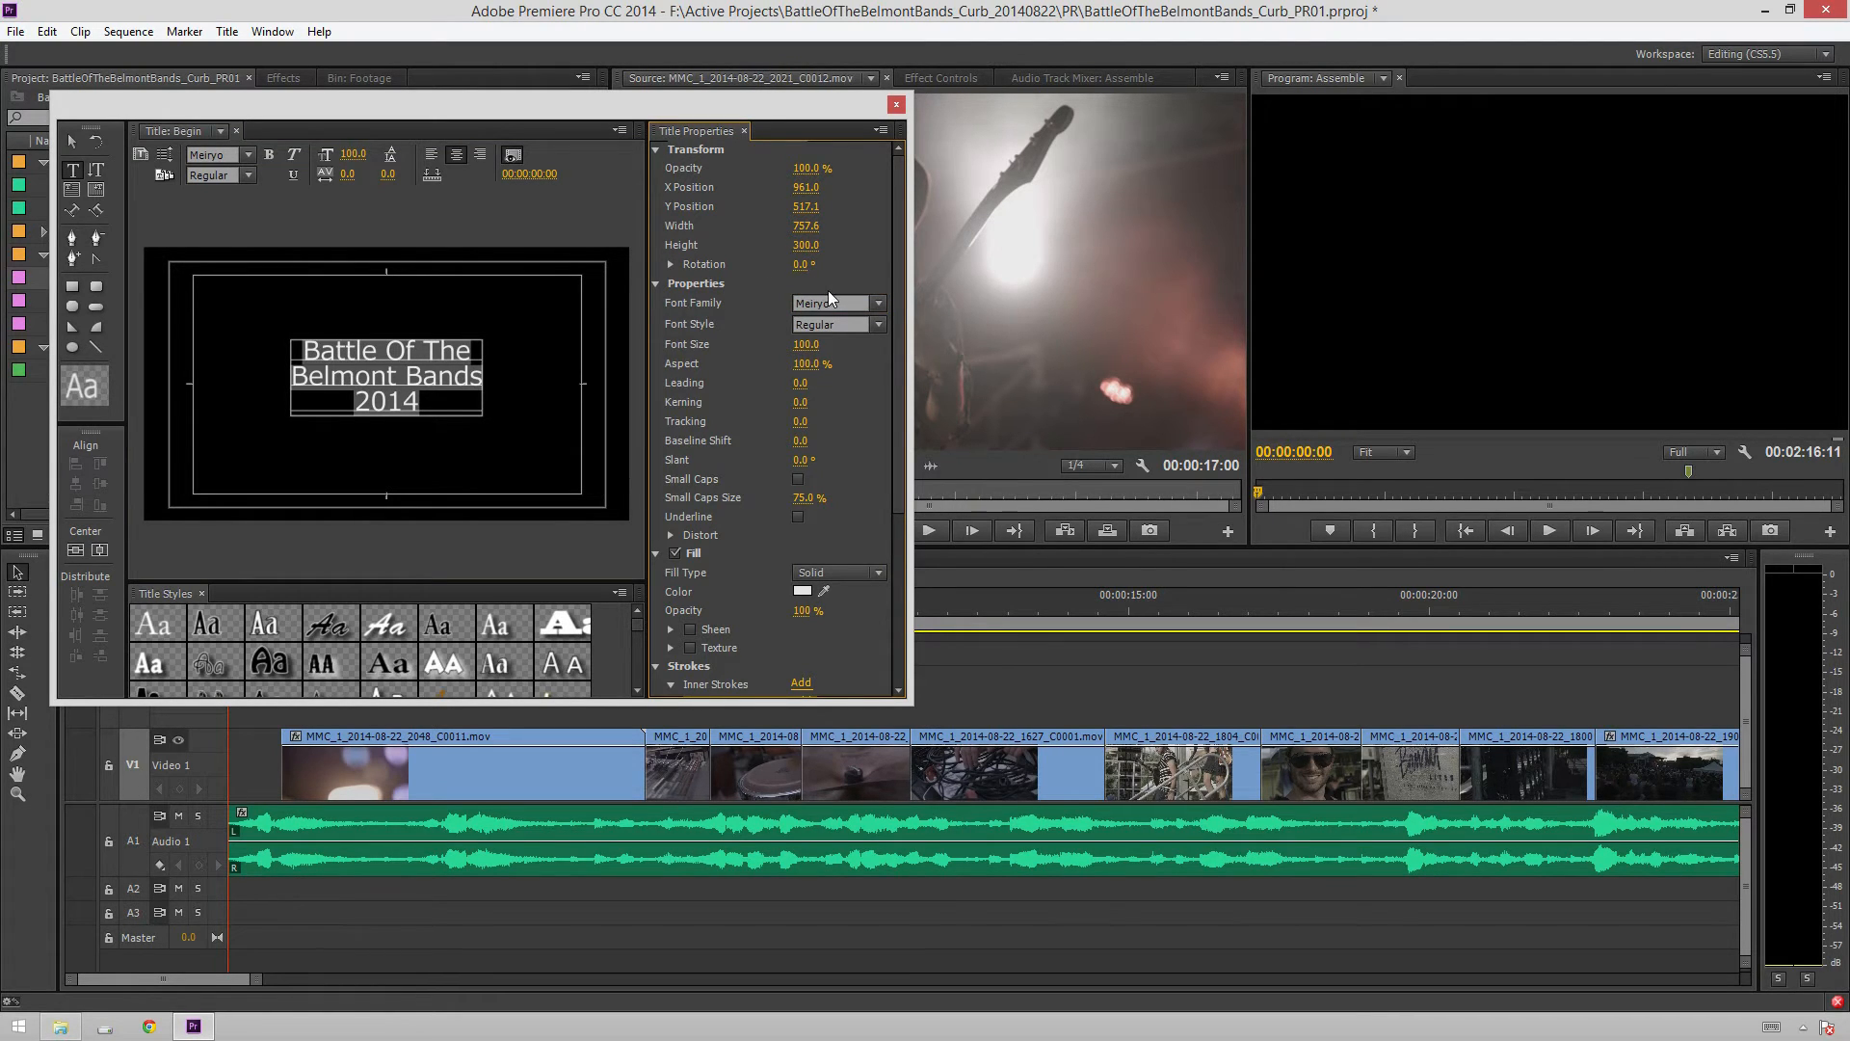
pyautogui.hotkey('ctrl', 'z')
# Set the font style of all the title text to Medium
pyautogui.click(833, 322)
pyautogui.write('Medium')
pyautogui.press('Return')
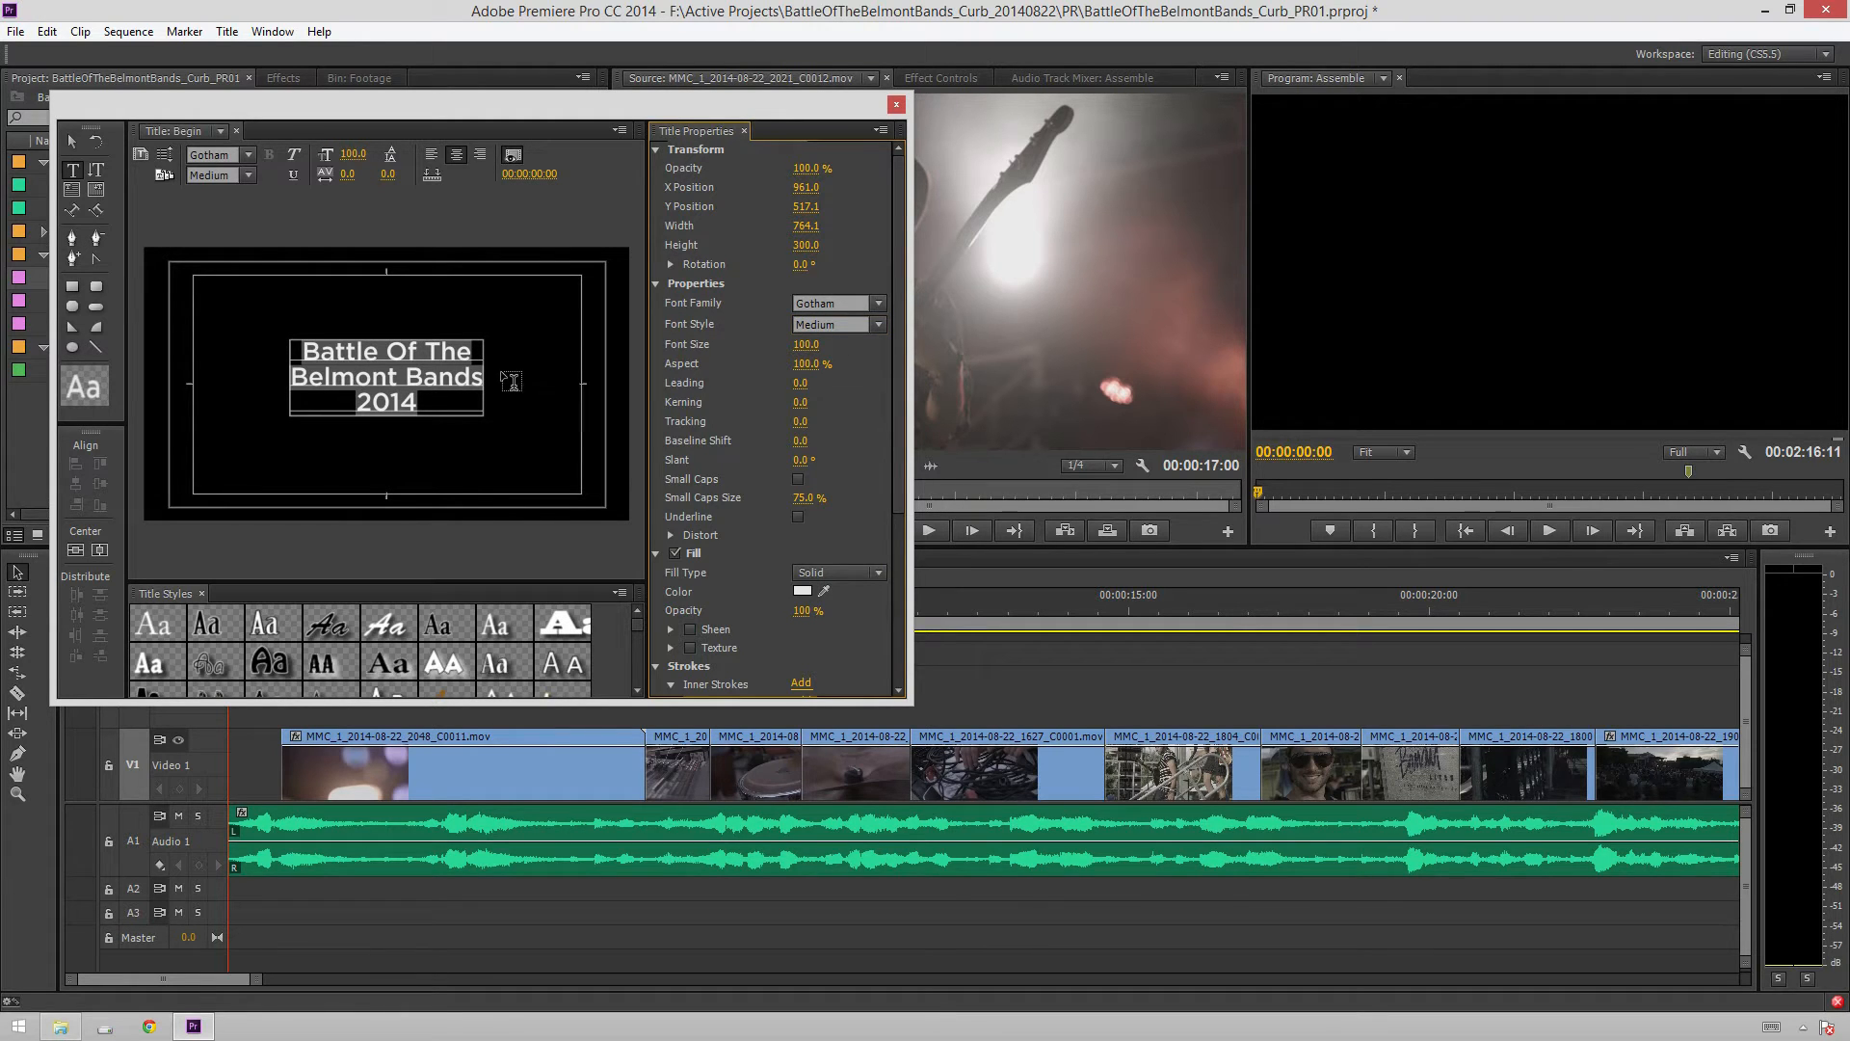
# Enlarge all the title text to a font size of 176, keeping the aspect at 100%
pyautogui.click(805, 363)
pyautogui.write('124')
pyautogui.press('Return')
pyautogui.moveTo(829, 363); pyautogui.dragTo(879, 344)
pyautogui.hotkey('ctrl', 'z')
# Centre the enlarged text in the frame, raise it to about Y 472, and close the title
pyautogui.click(106, 548)
pyautogui.click(108, 548)
pyautogui.moveTo(388, 415); pyautogui.dragTo(390, 397)
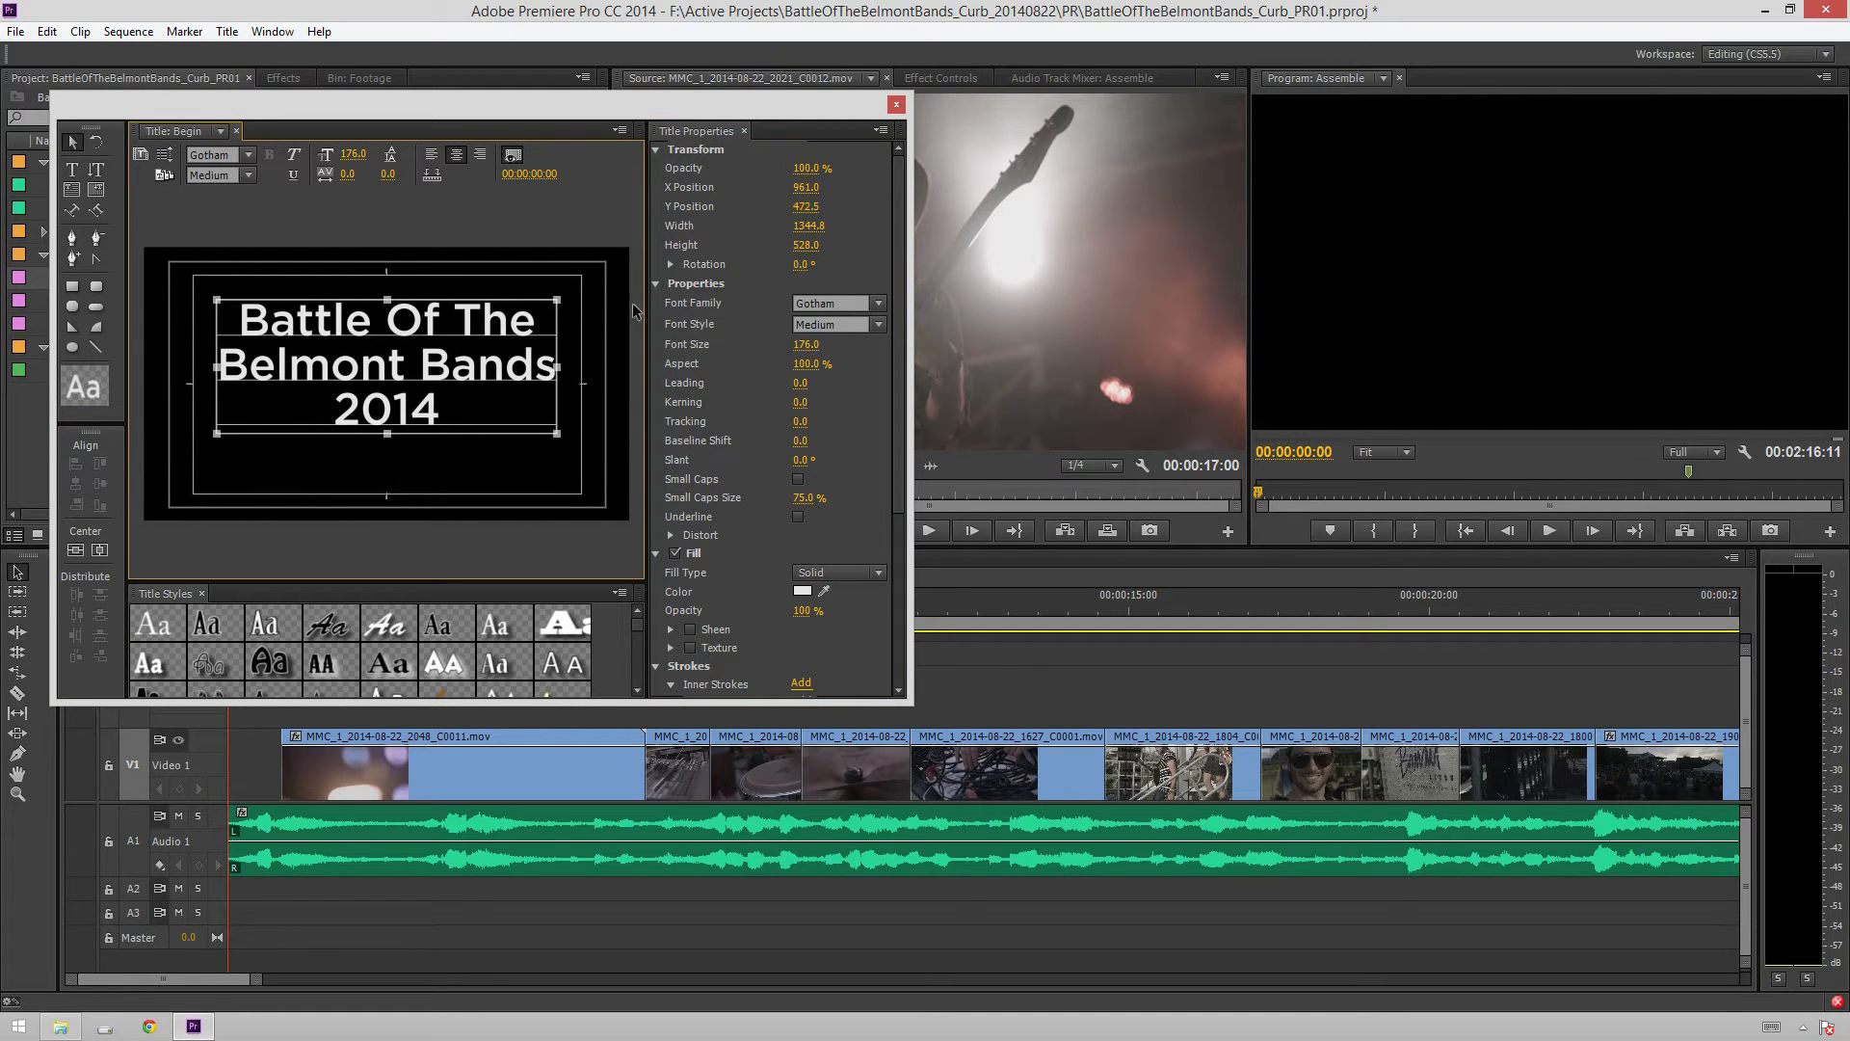
pyautogui.click(624, 446)
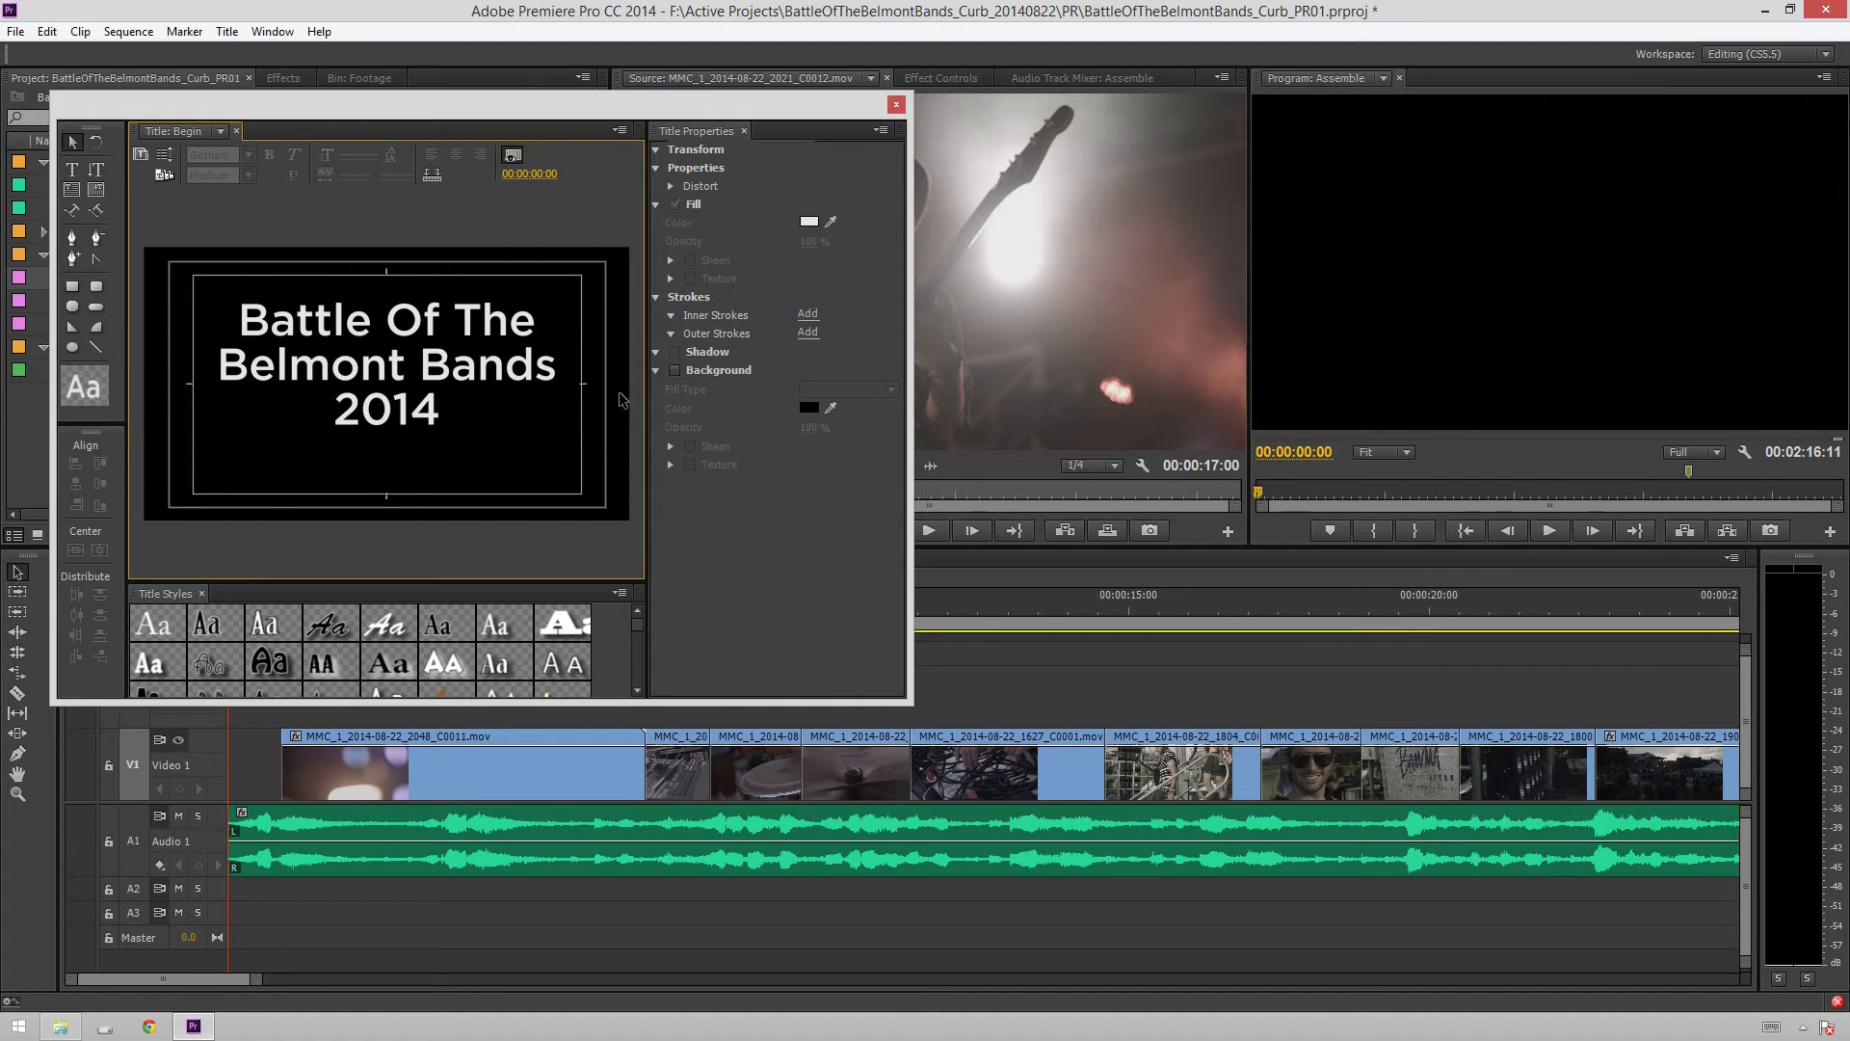
pyautogui.click(895, 106)
# Place the Begin title on V2 above the first footage clip, match their lengths, and preview it at 00:00:04:17
pyautogui.moveTo(95, 285); pyautogui.dragTo(287, 696)
pyautogui.moveTo(582, 696); pyautogui.dragTo(644, 696)
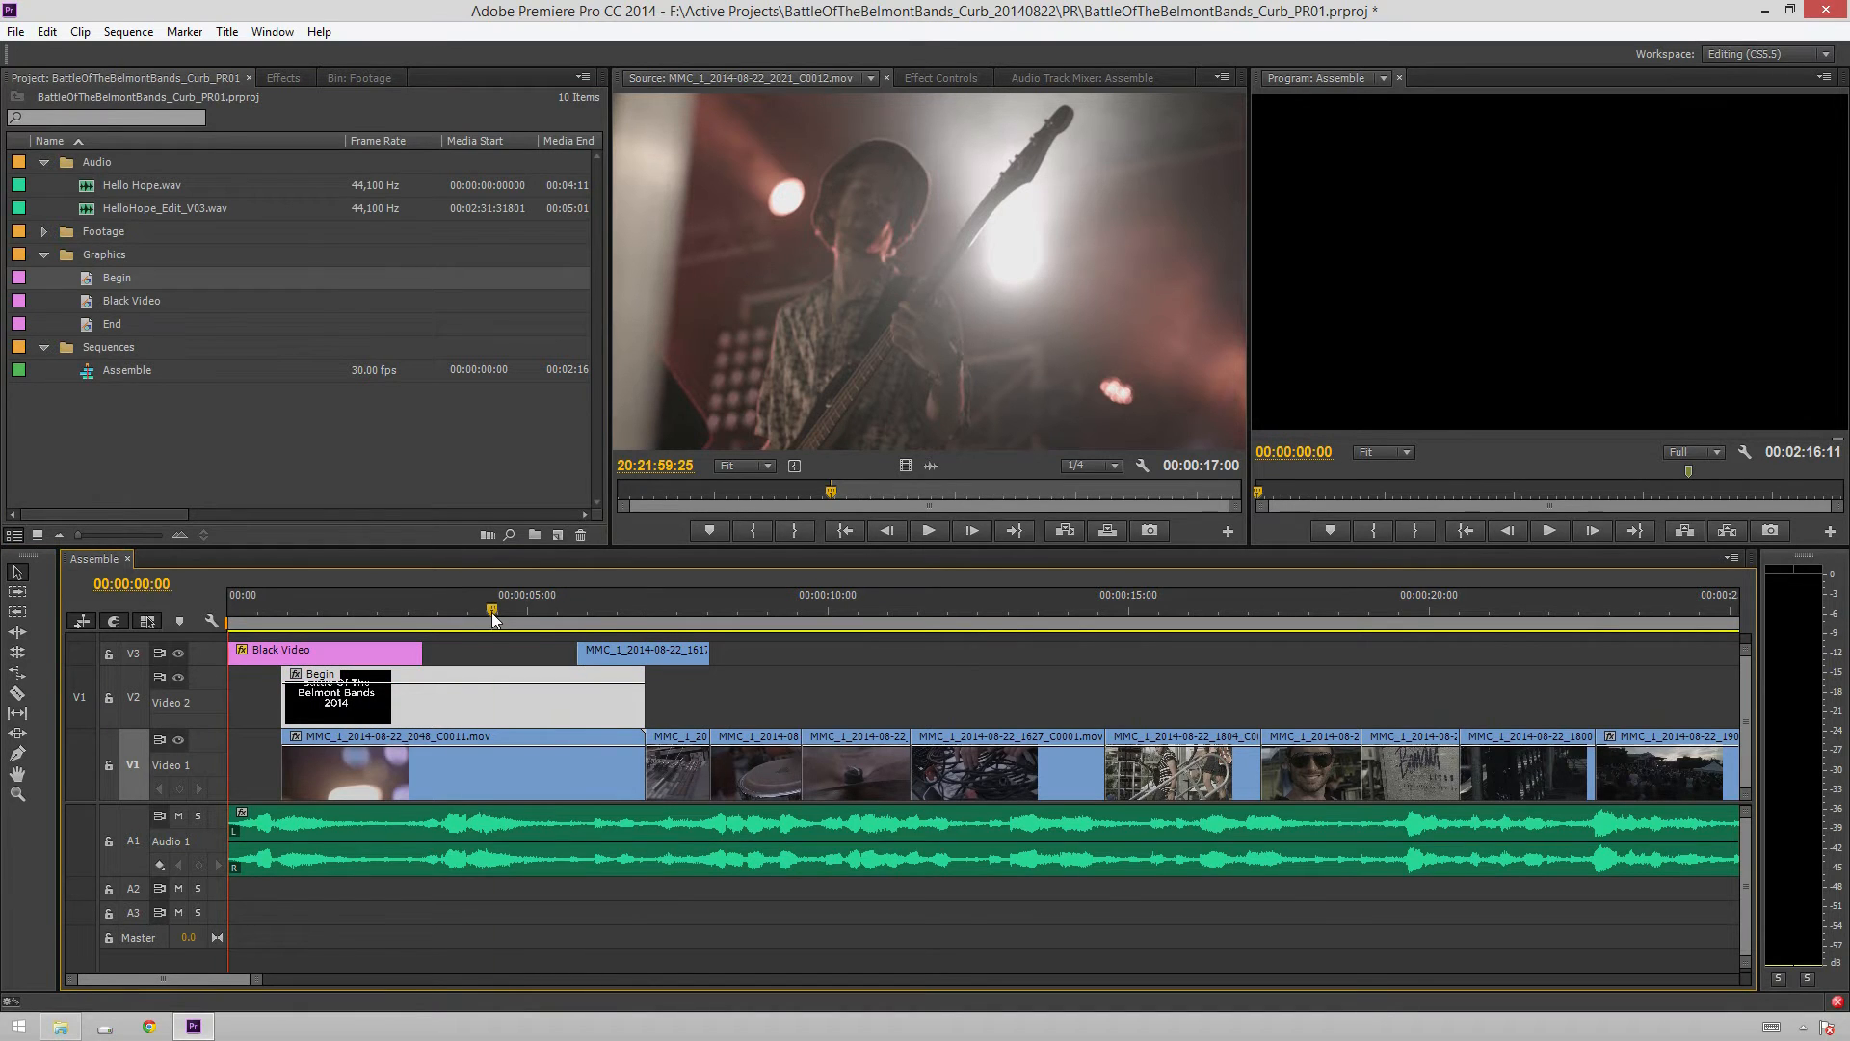
pyautogui.click(501, 609)
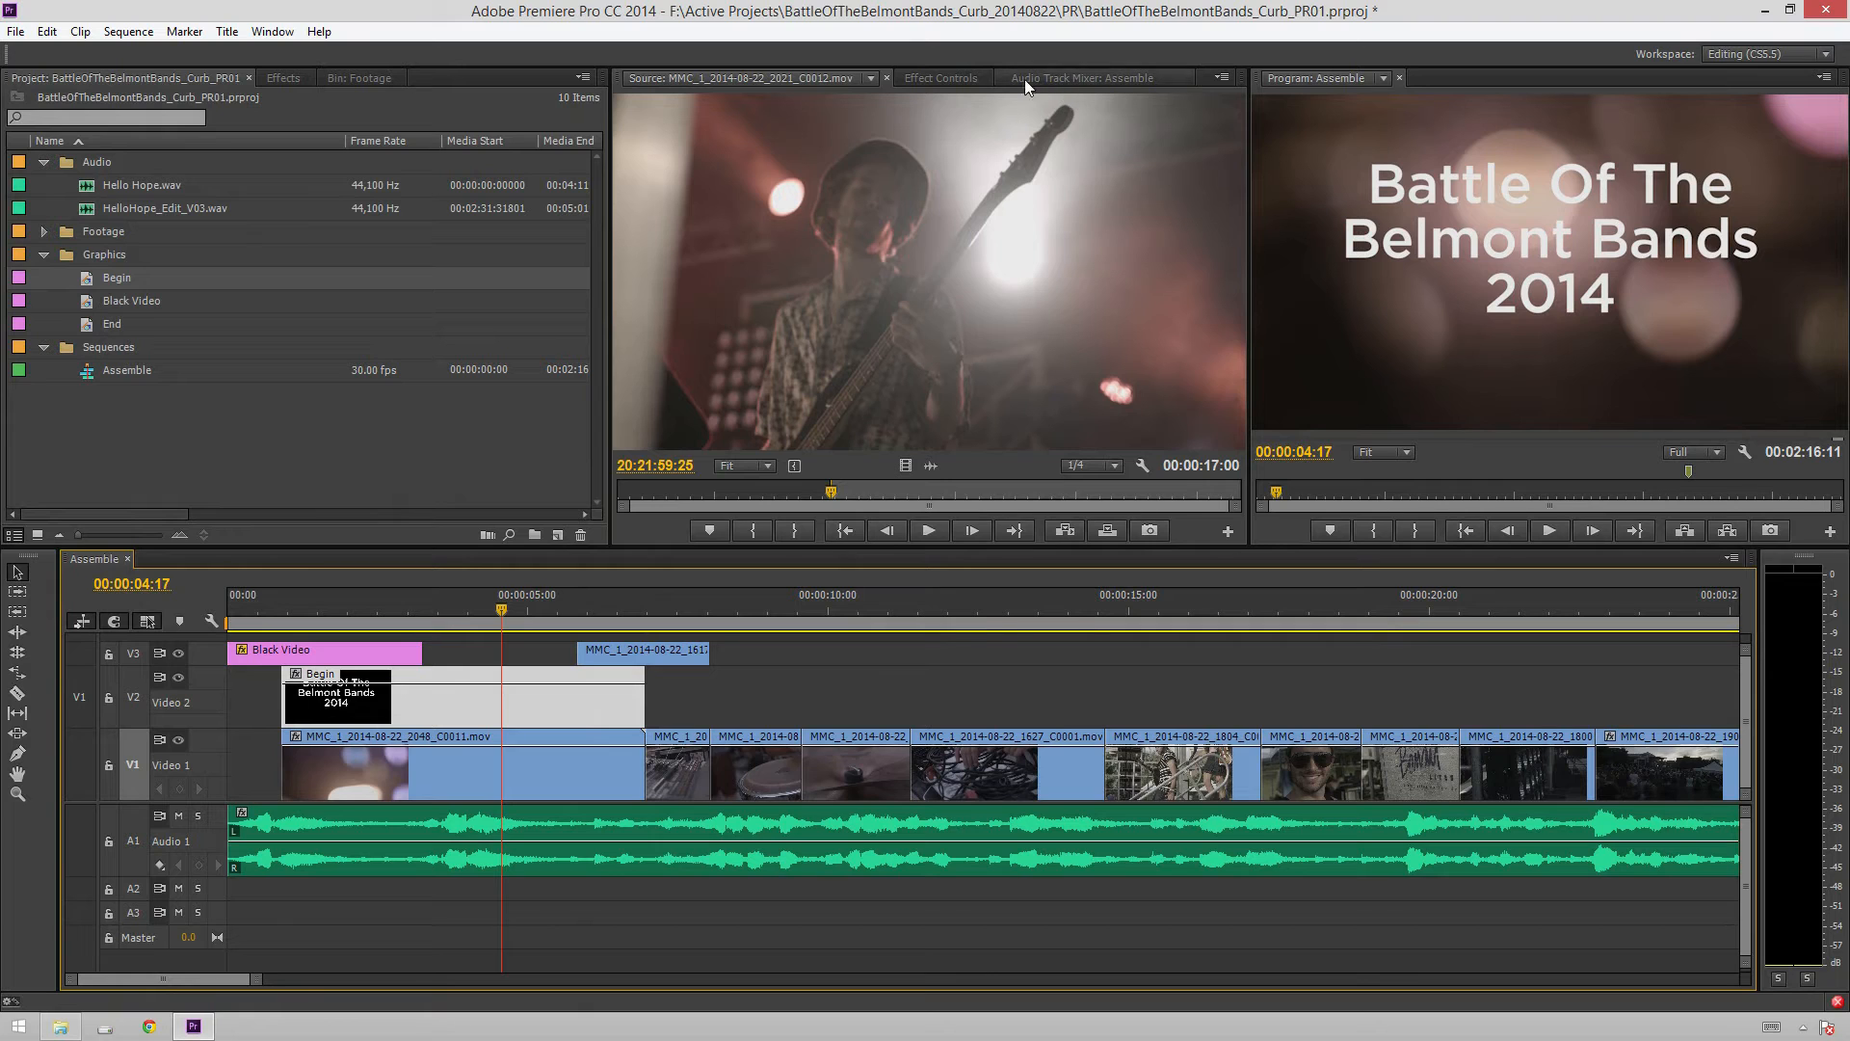
# Set the Begin title clip's blend mode to Linear Dodge (Add) and preview it over the footage around 00:00:04:25
pyautogui.click(949, 78)
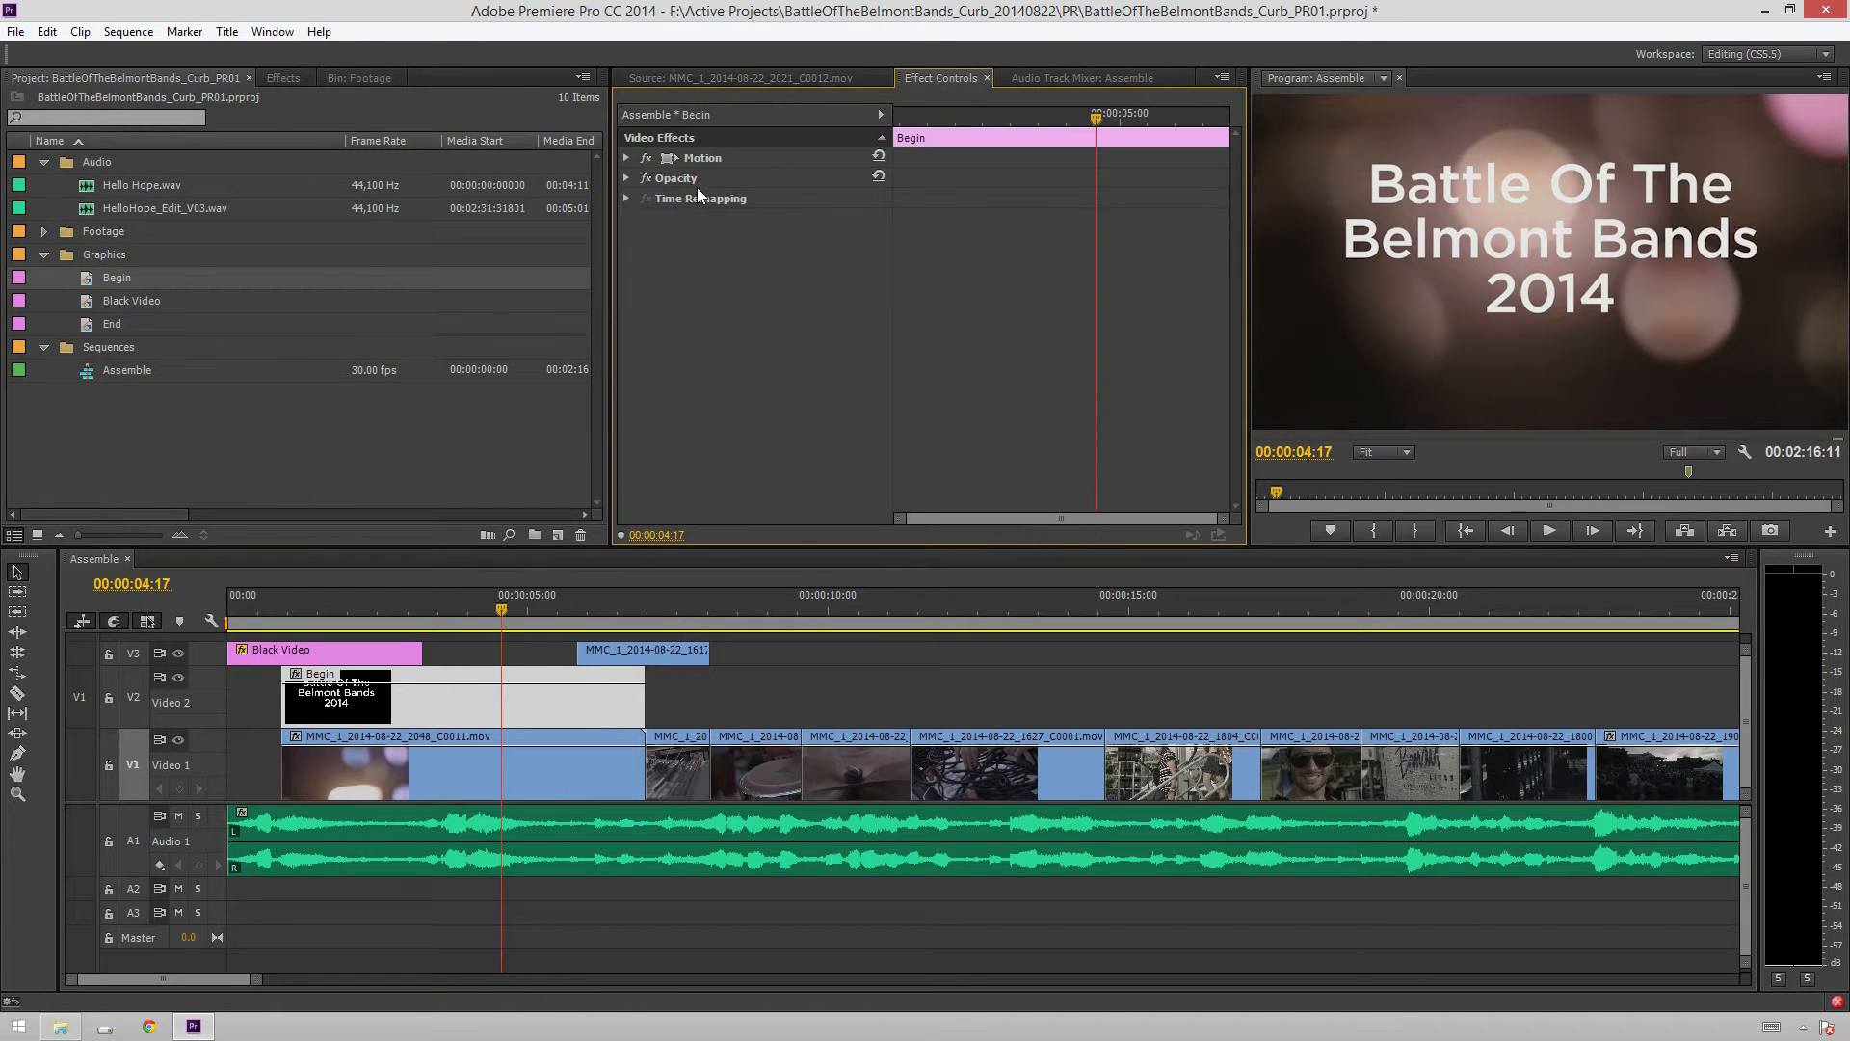
pyautogui.click(626, 158)
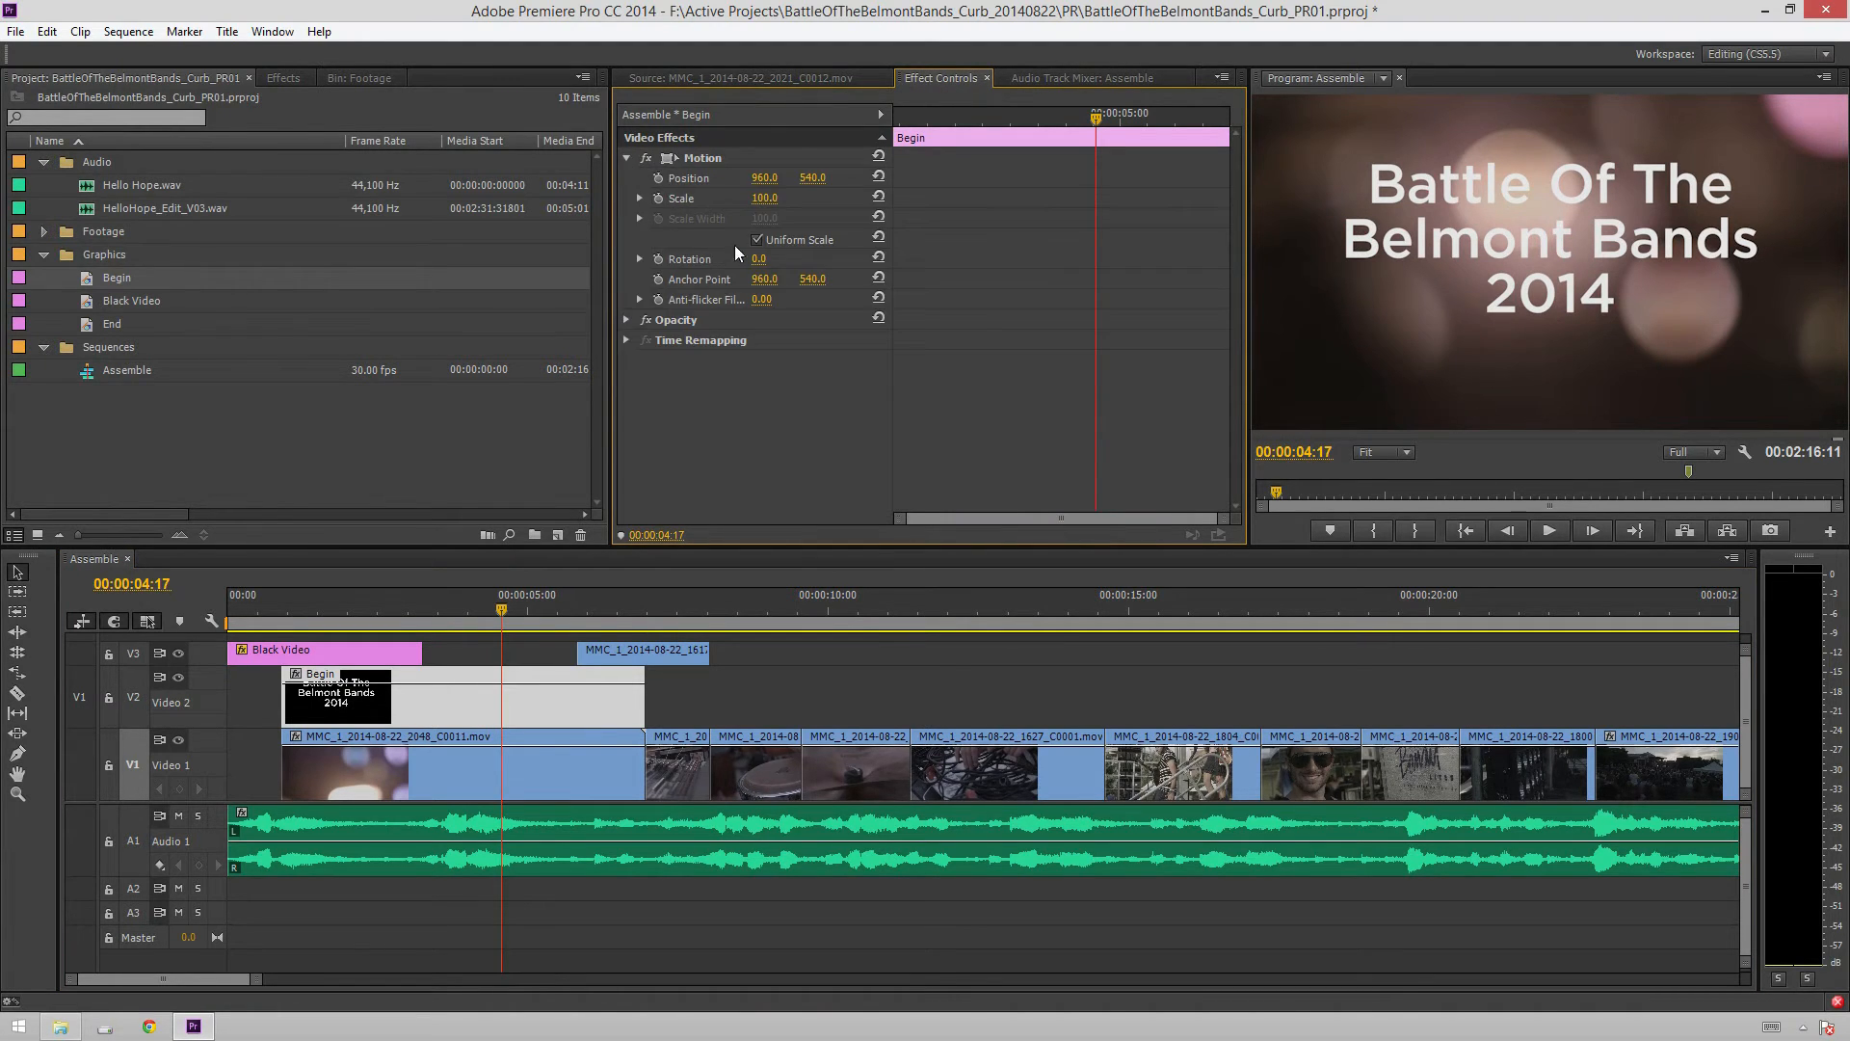
pyautogui.click(626, 320)
pyautogui.click(762, 381)
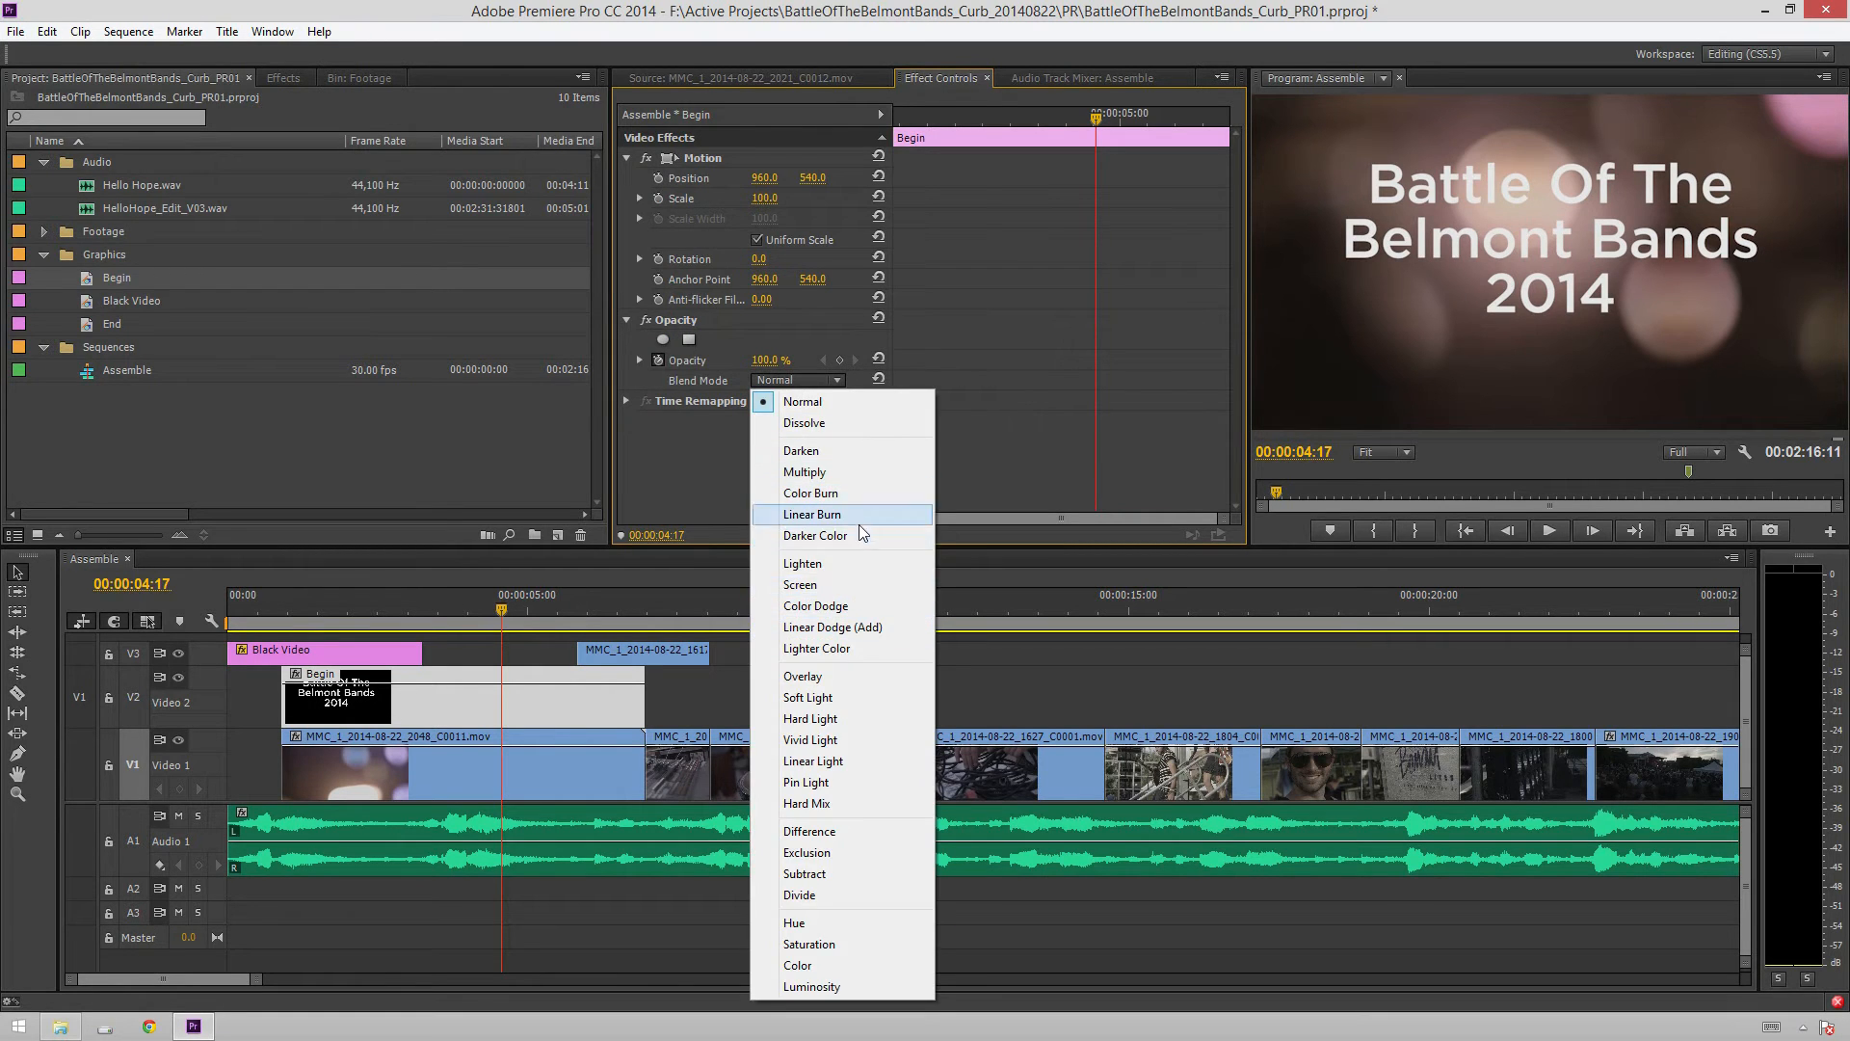
pyautogui.click(873, 628)
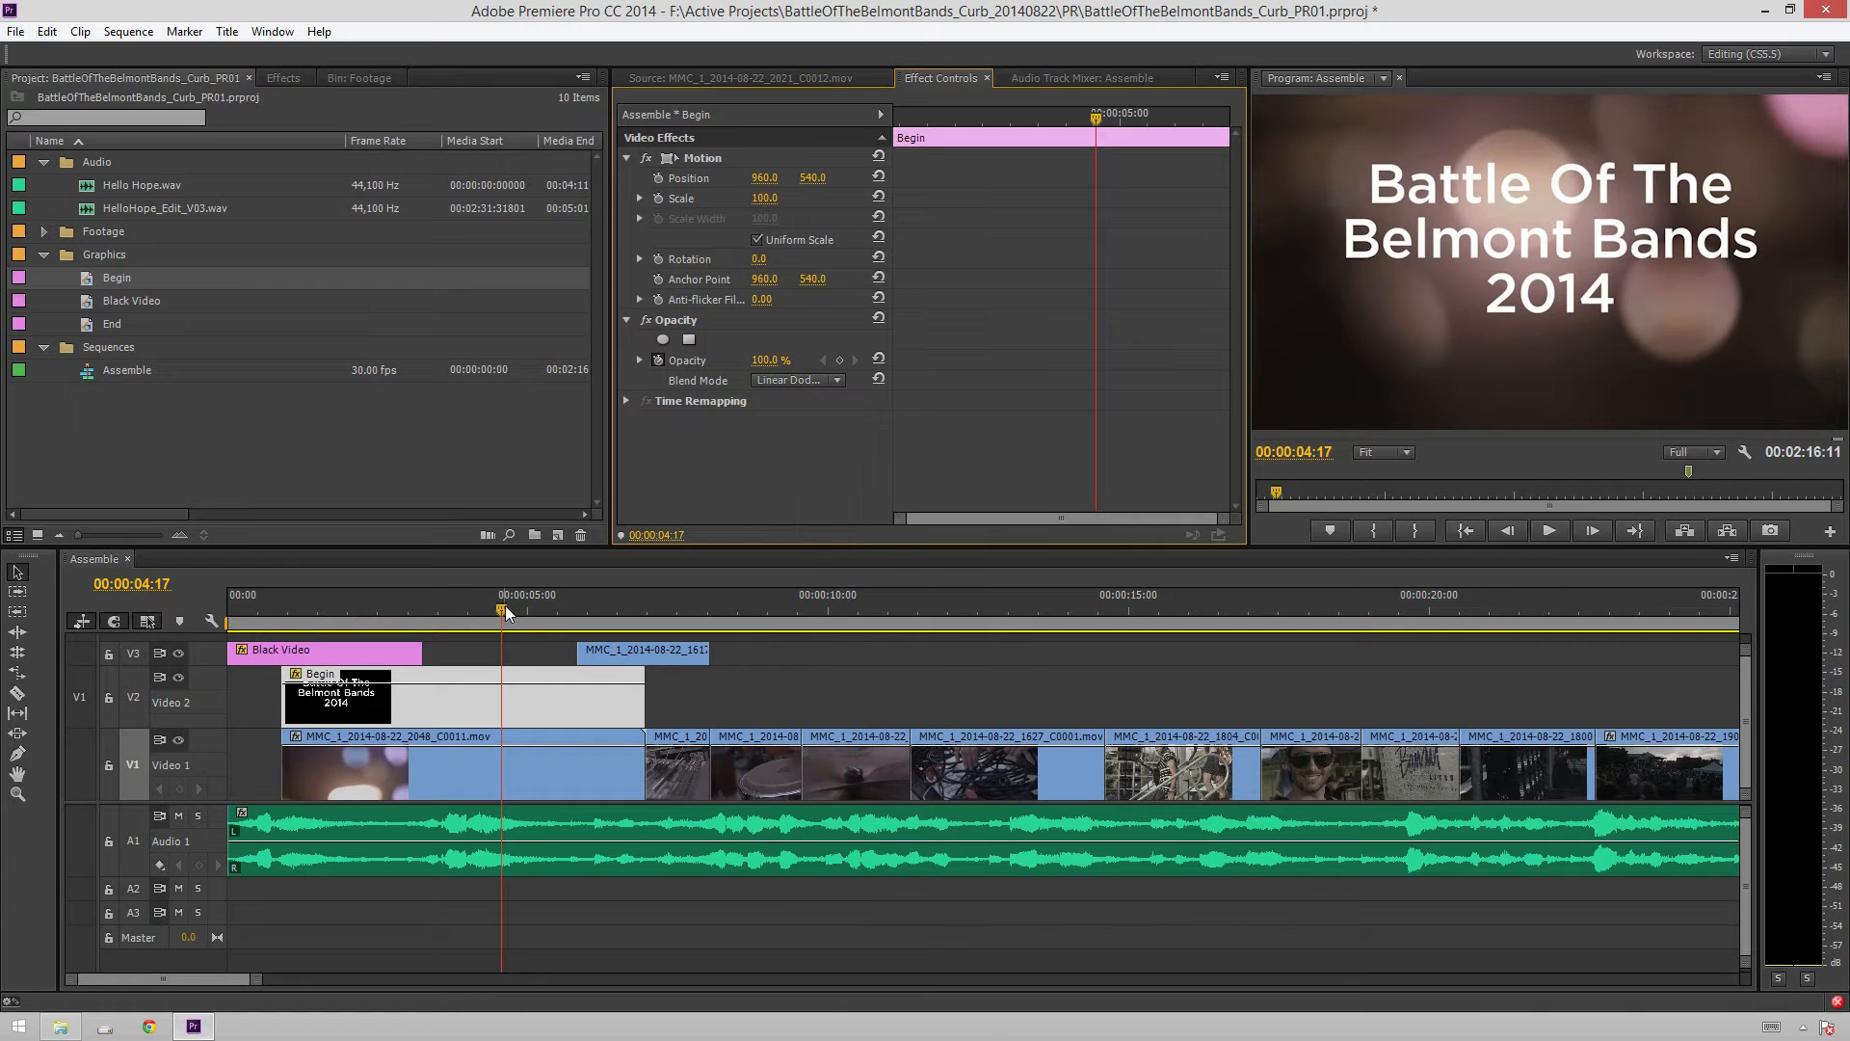
pyautogui.press('space')
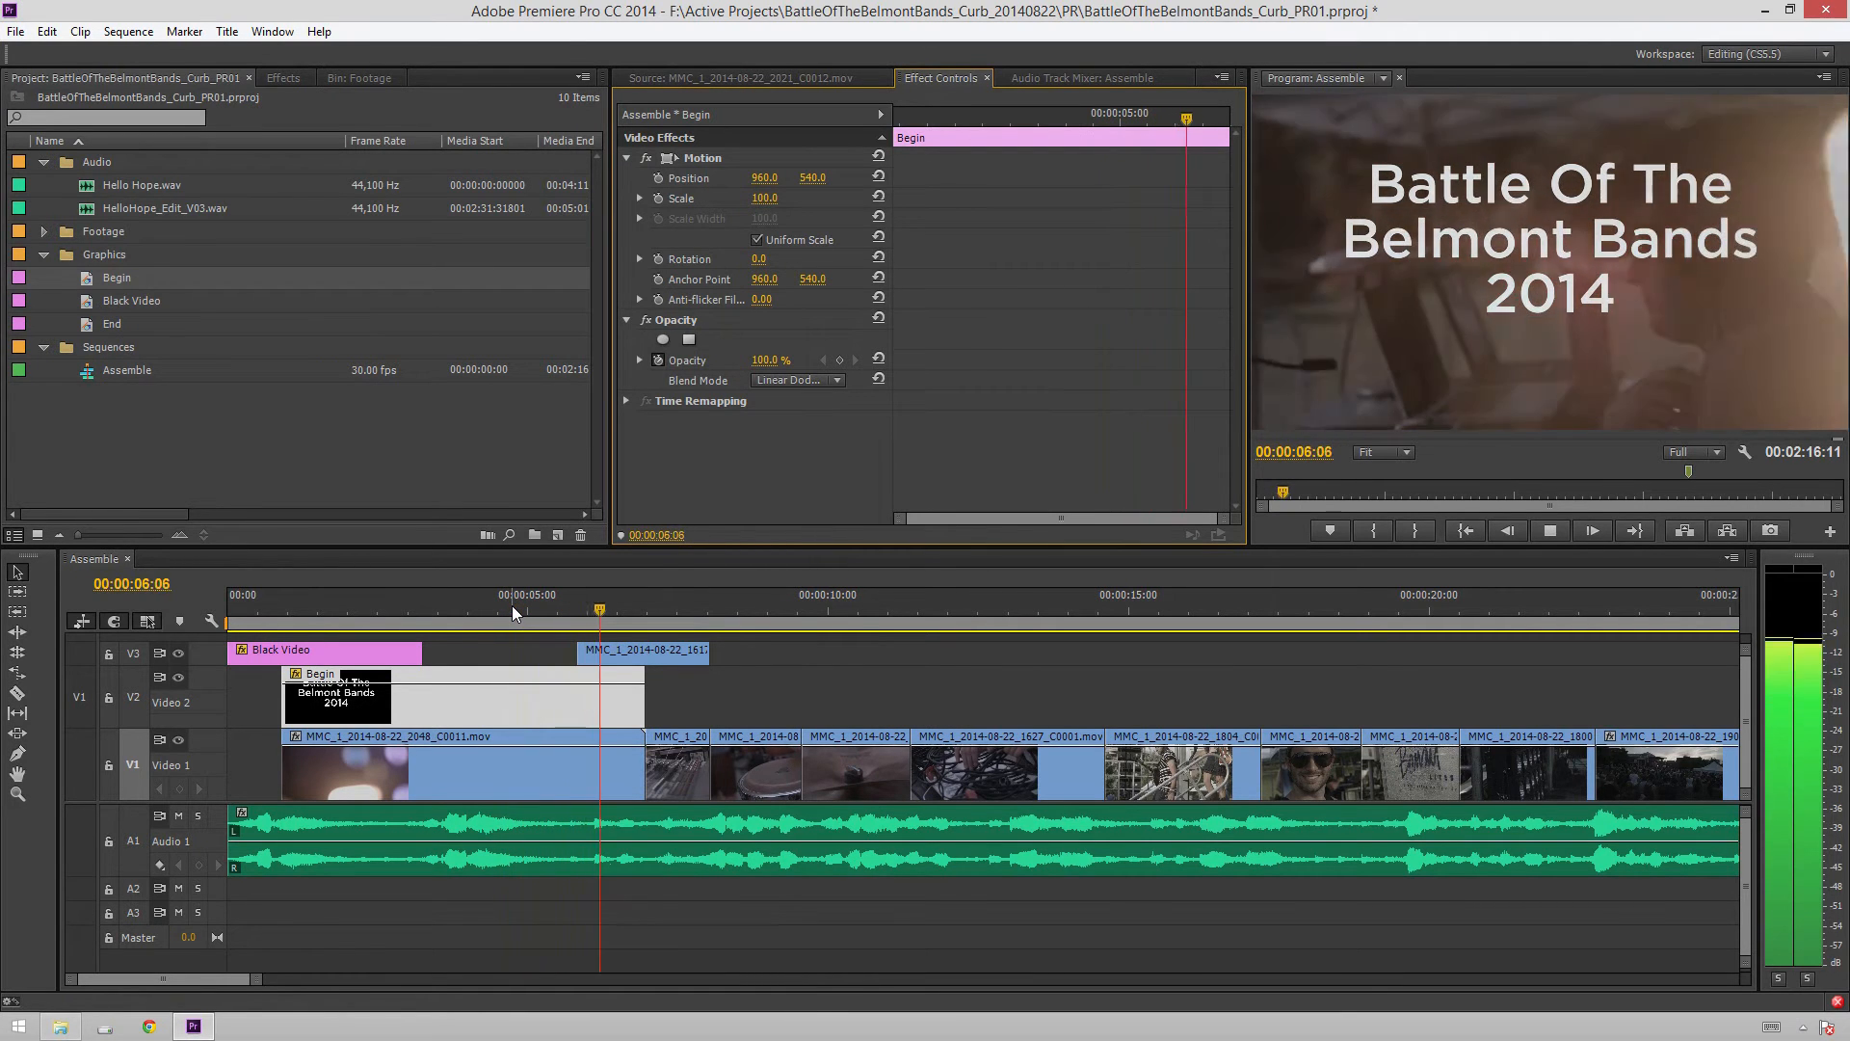
pyautogui.moveTo(487, 609)
pyautogui.mouseDown()
pyautogui.moveTo(380, 609)
pyautogui.moveTo(540, 607)
pyautogui.moveTo(516, 615)
pyautogui.mouseUp()
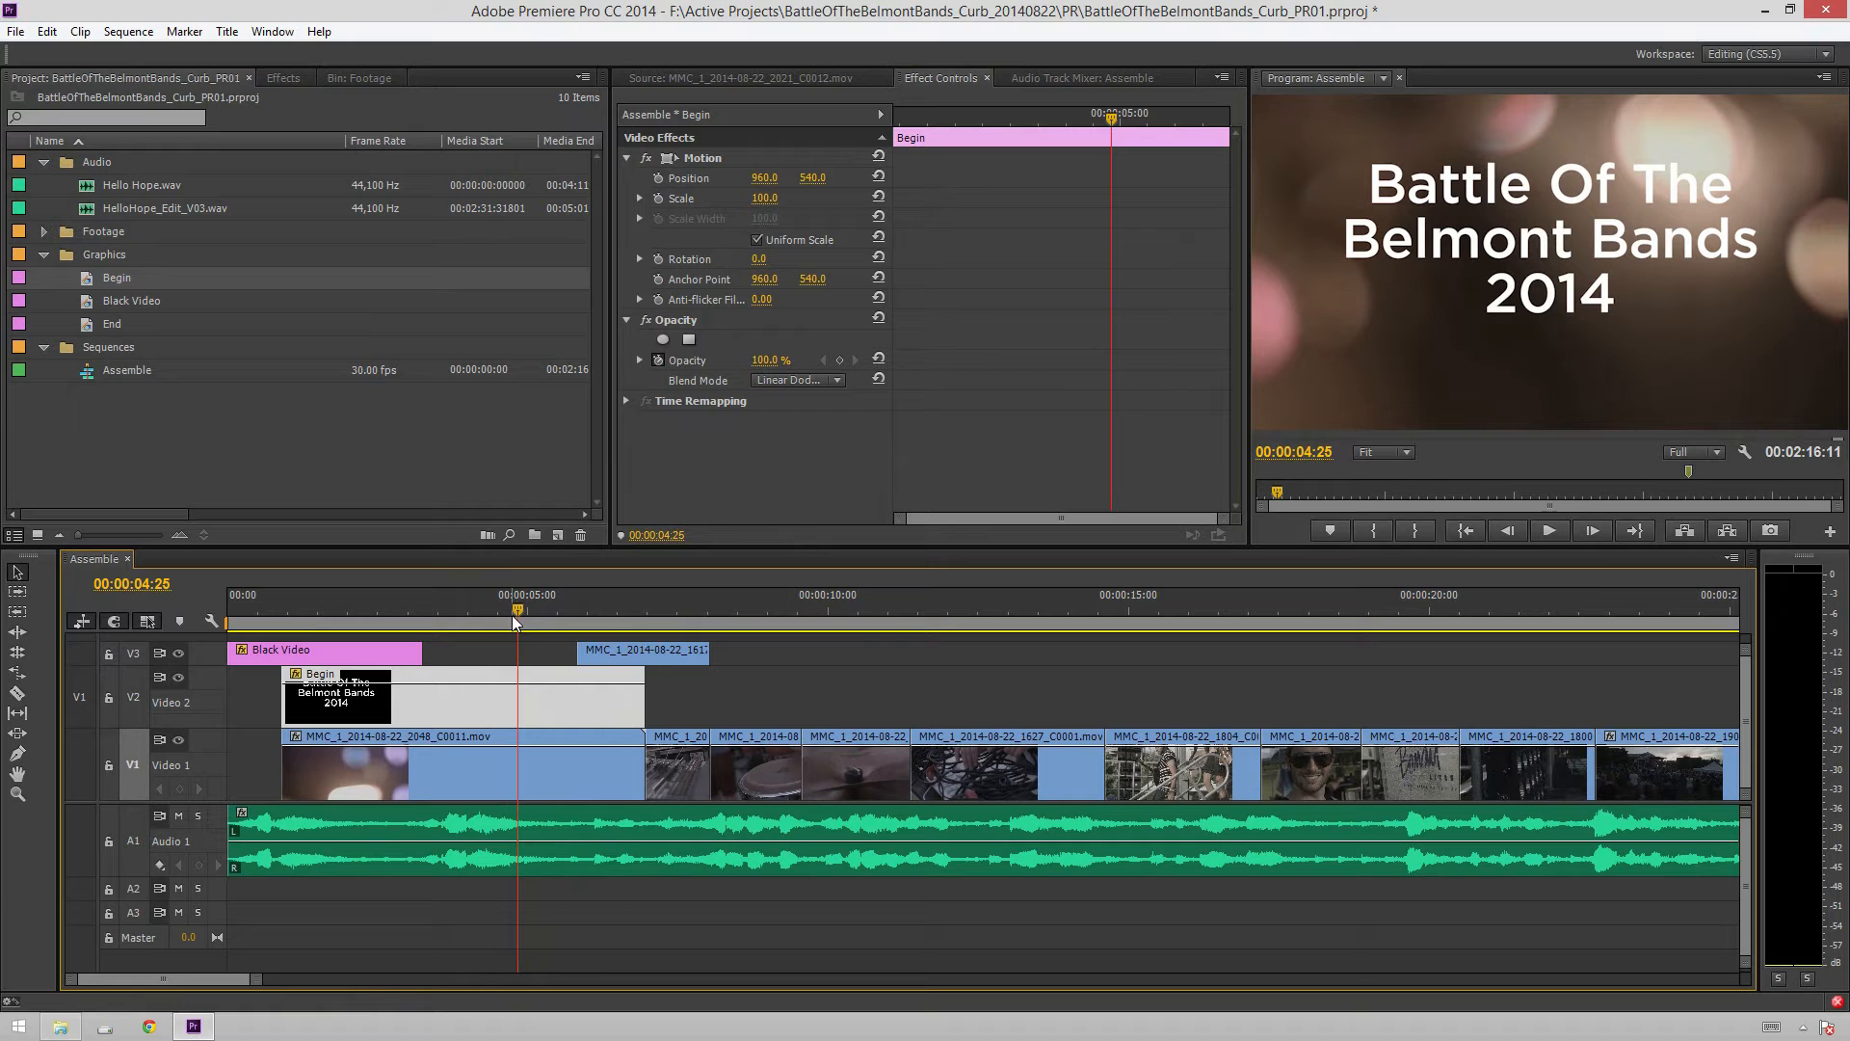
# Open the Begin title for editing and delete its "2014" line
pyautogui.doubleClick(496, 705)
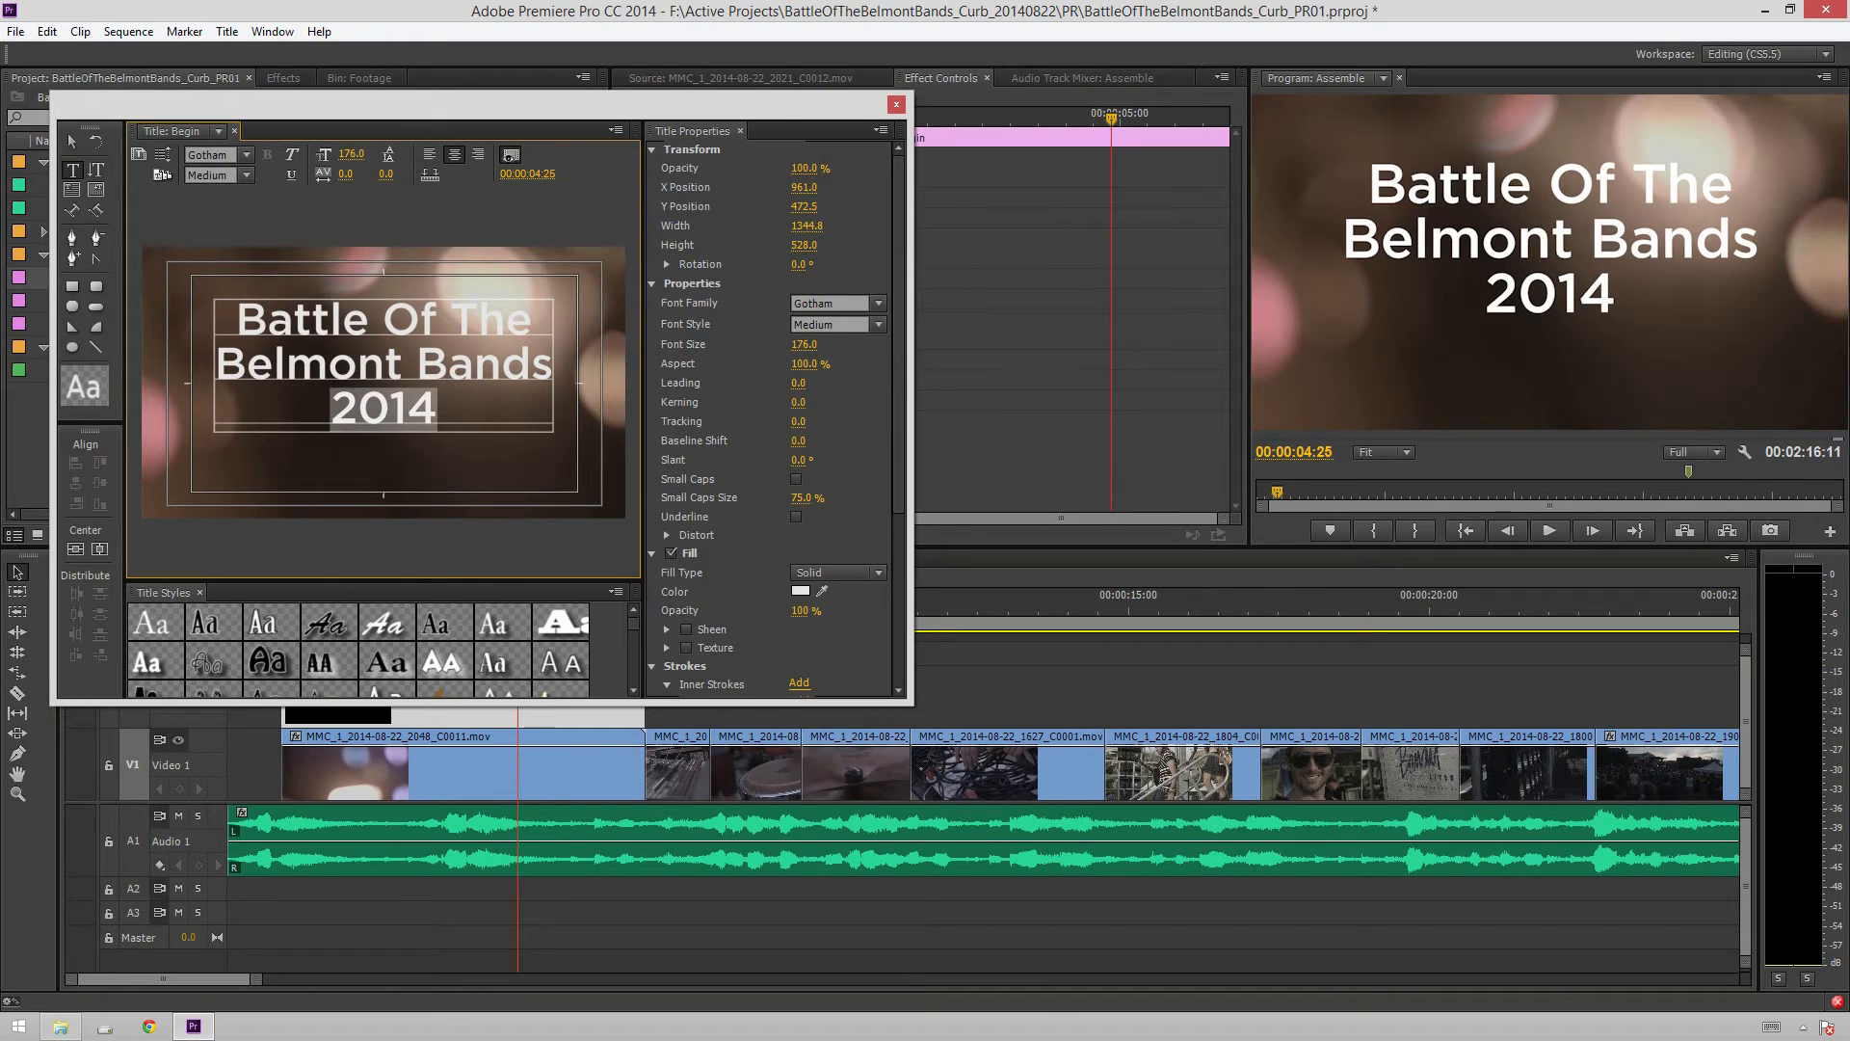
pyautogui.press('BackSpace')
pyautogui.press('BackSpace')
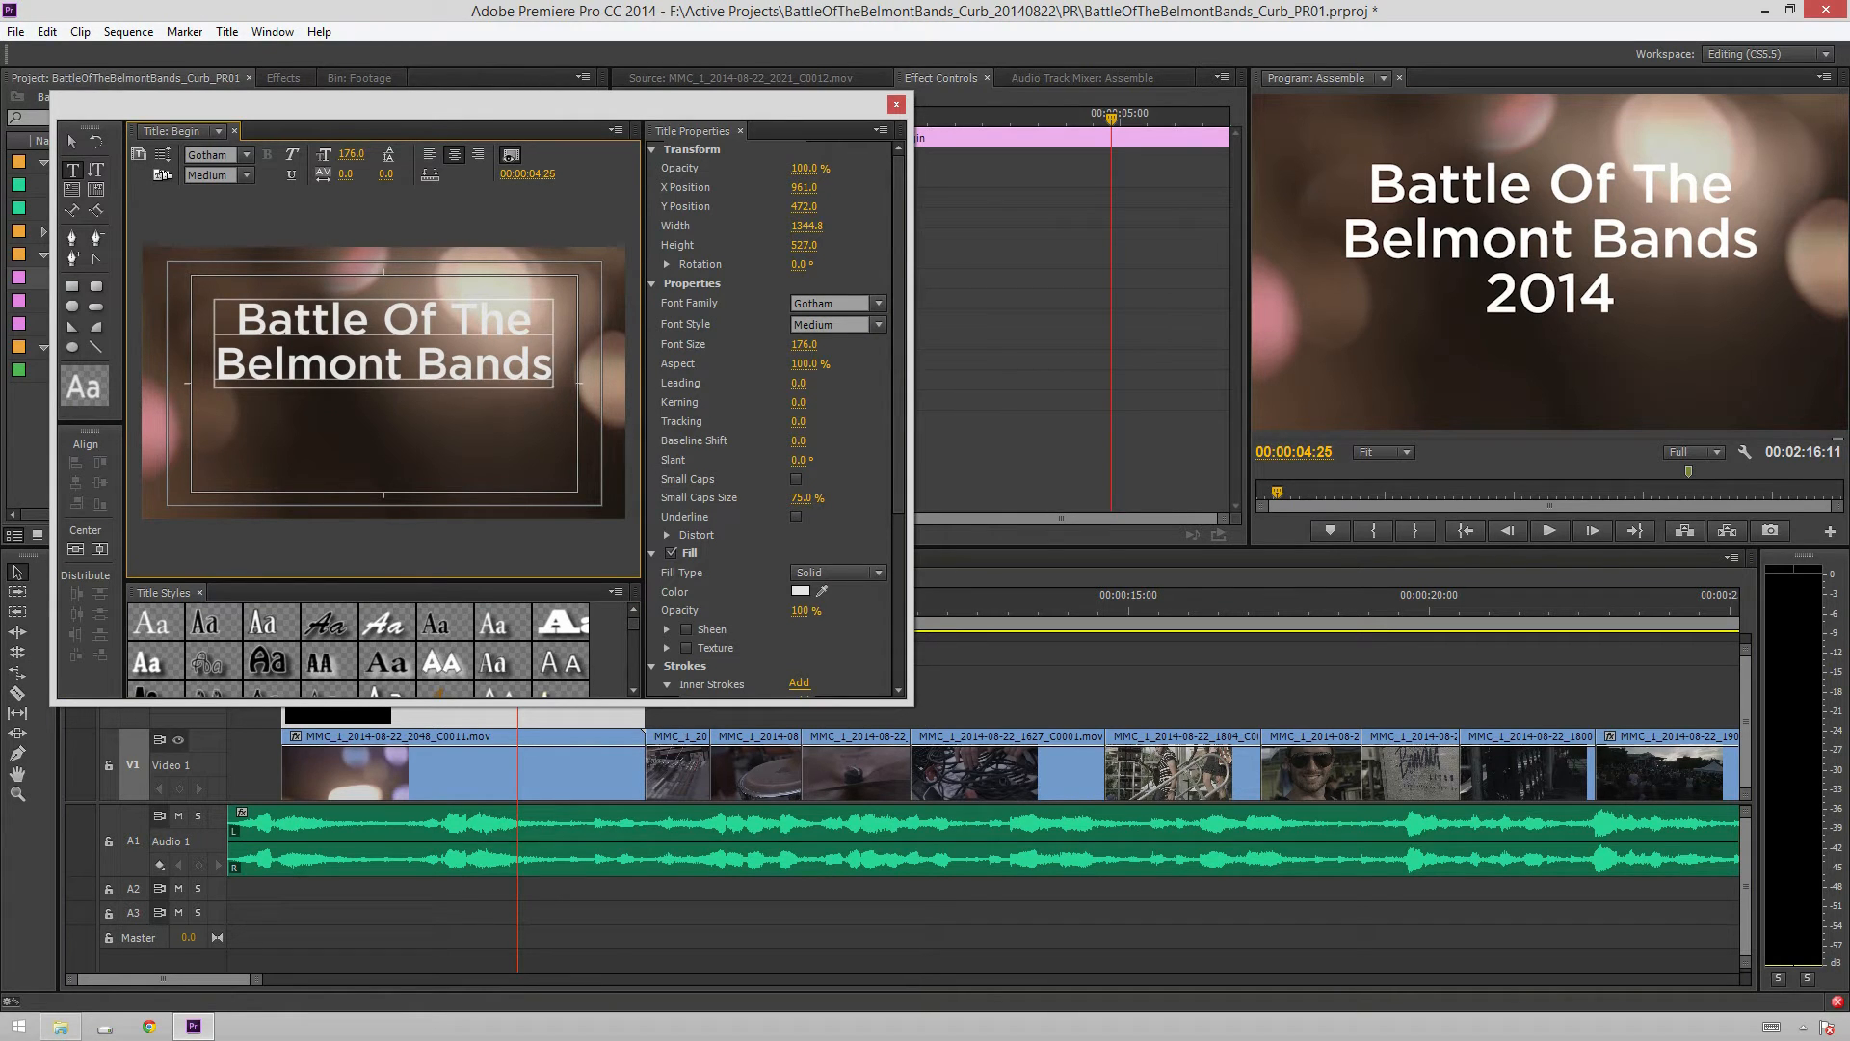
pyautogui.hotkey('ctrl', 'a')
pyautogui.click(101, 174)
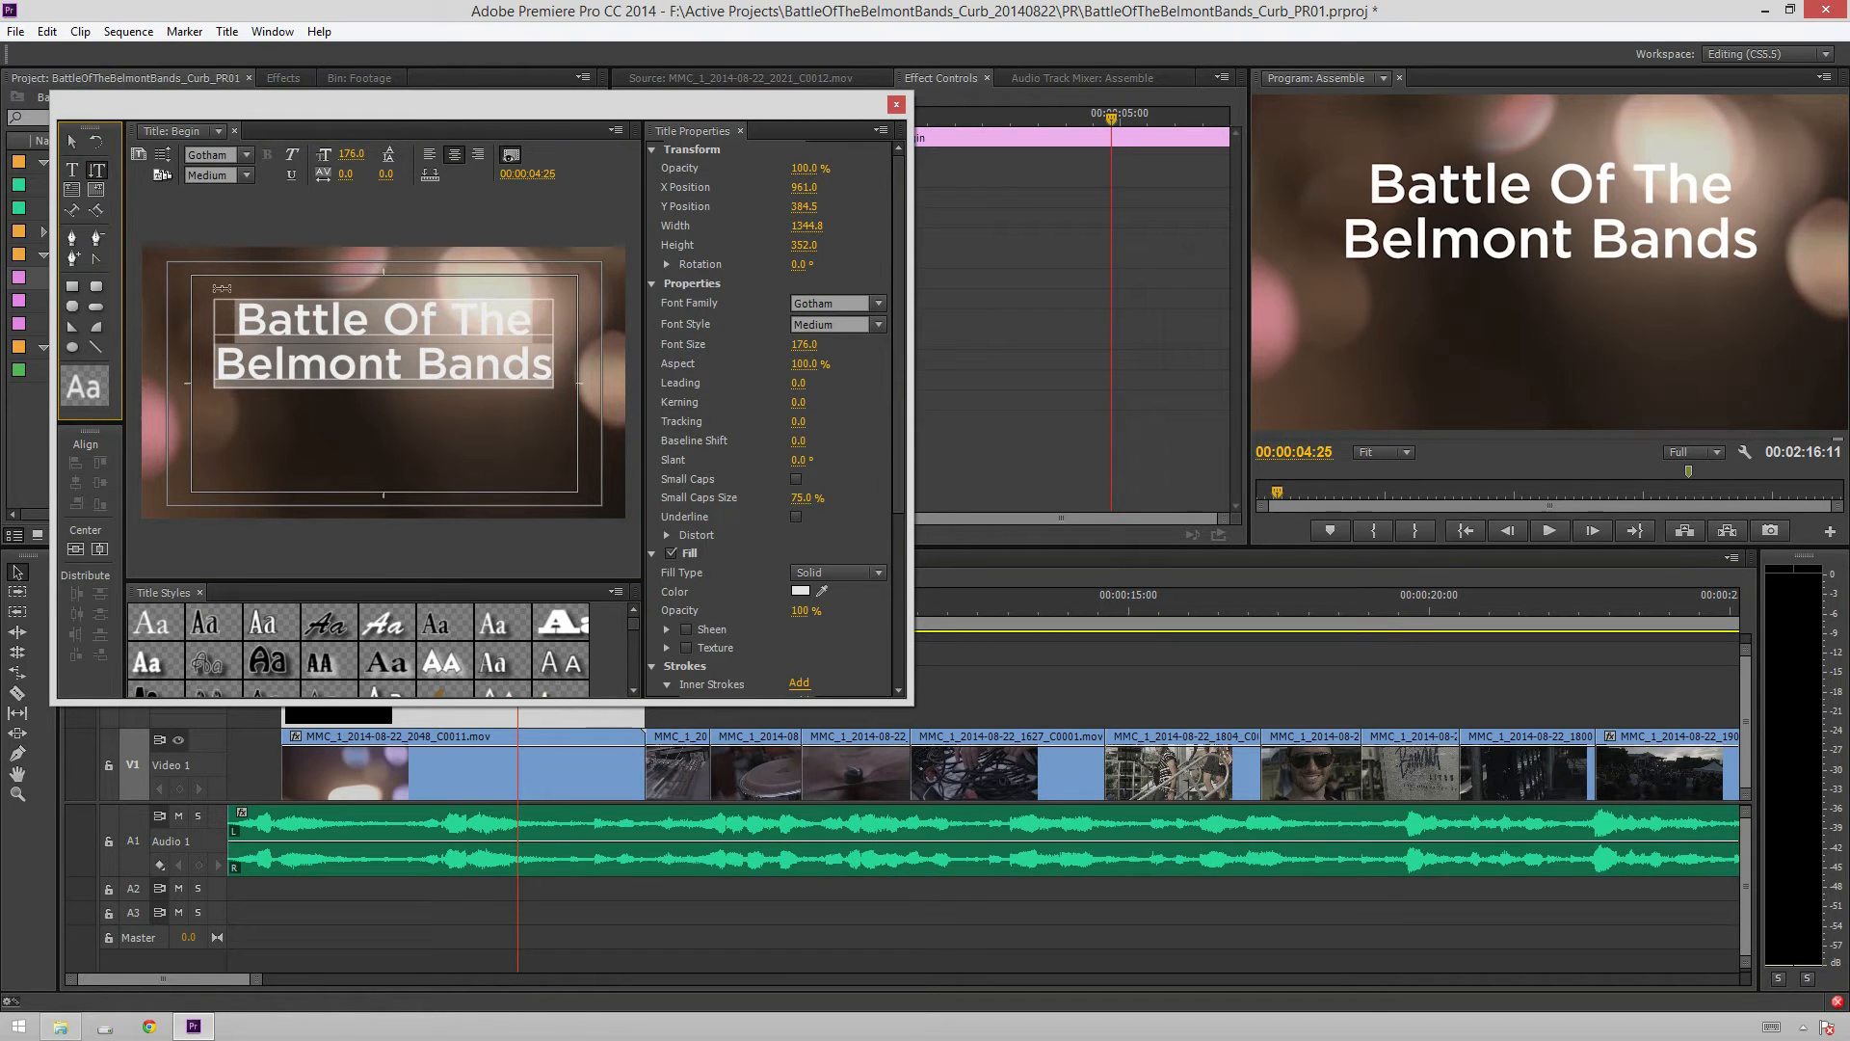
# Break the title text so that Battle, Of, The, Belmont and Bands each stand on their own line
pyautogui.click(72, 170)
pyautogui.click(348, 329)
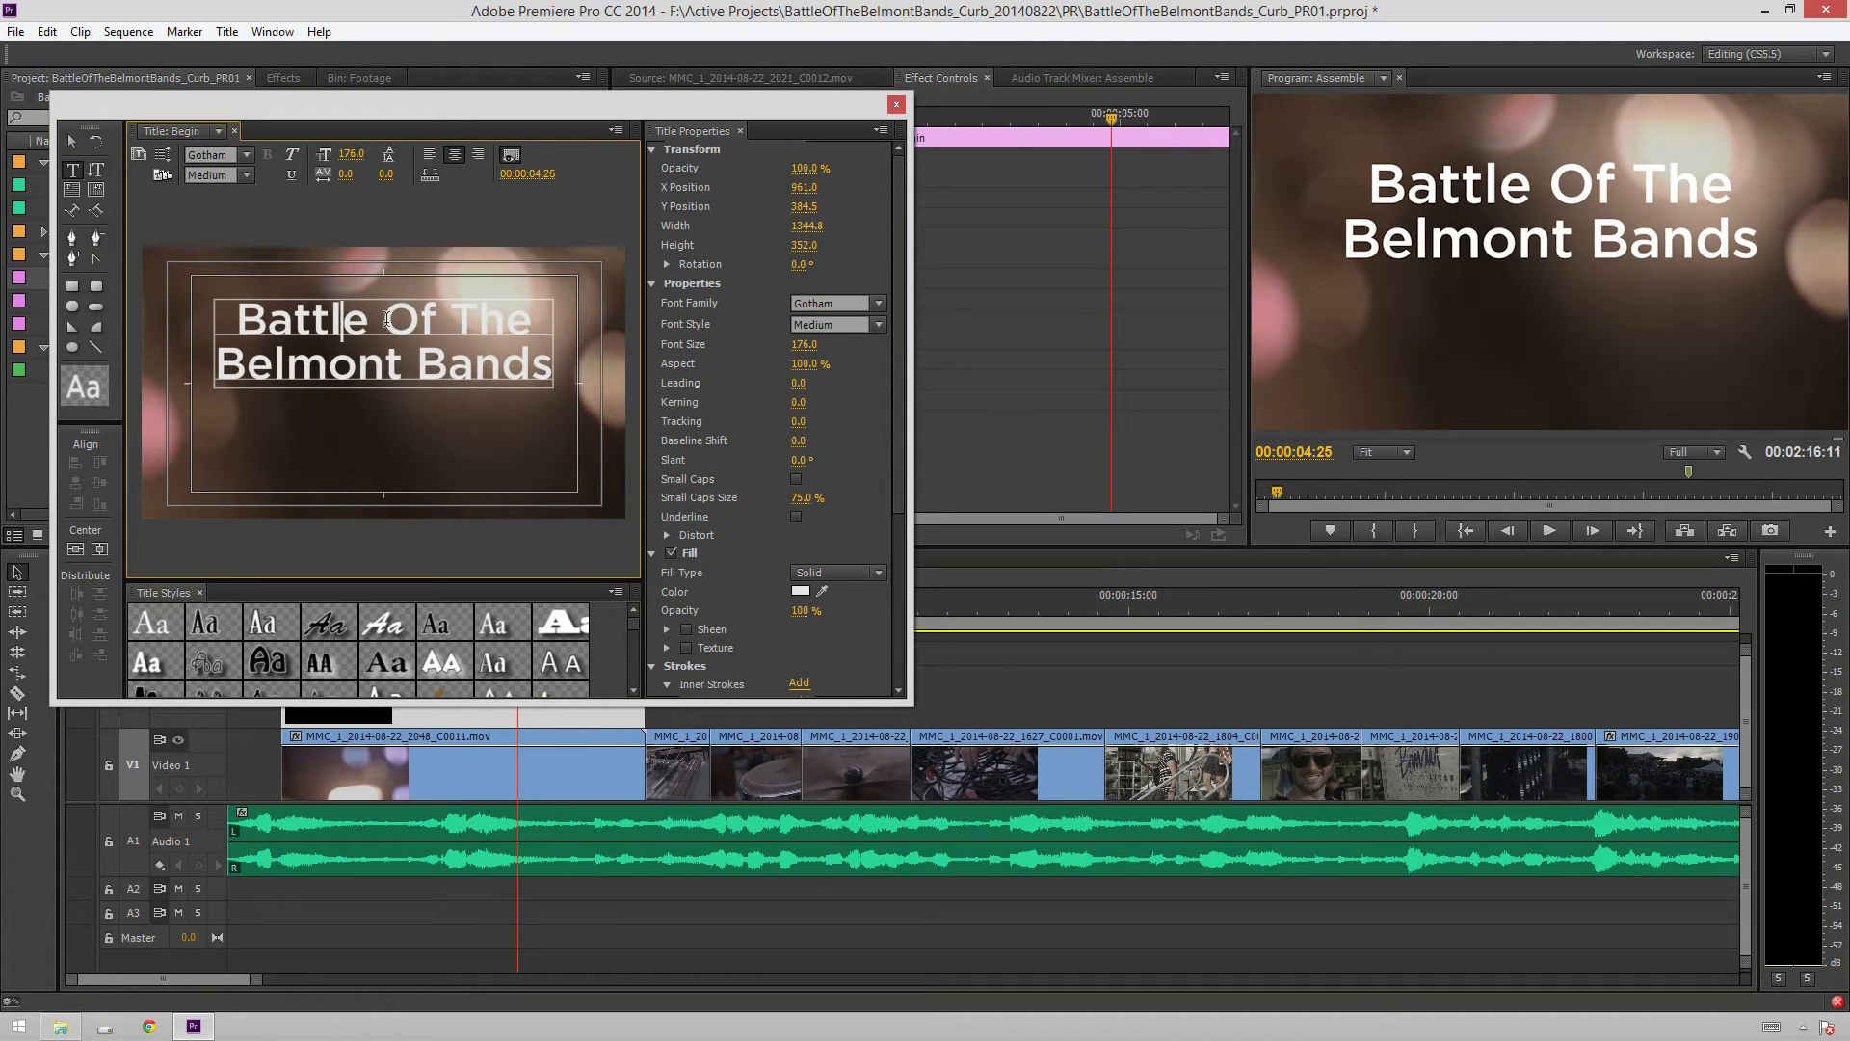
pyautogui.click(386, 319)
pyautogui.press('Return')
pyautogui.press('Right')
pyautogui.press('Right')
pyautogui.press('Right')
pyautogui.press('BackSpace')
pyautogui.press('Return')
pyautogui.press('Right')
pyautogui.press('Right')
pyautogui.press('Right')
pyautogui.press('Right')
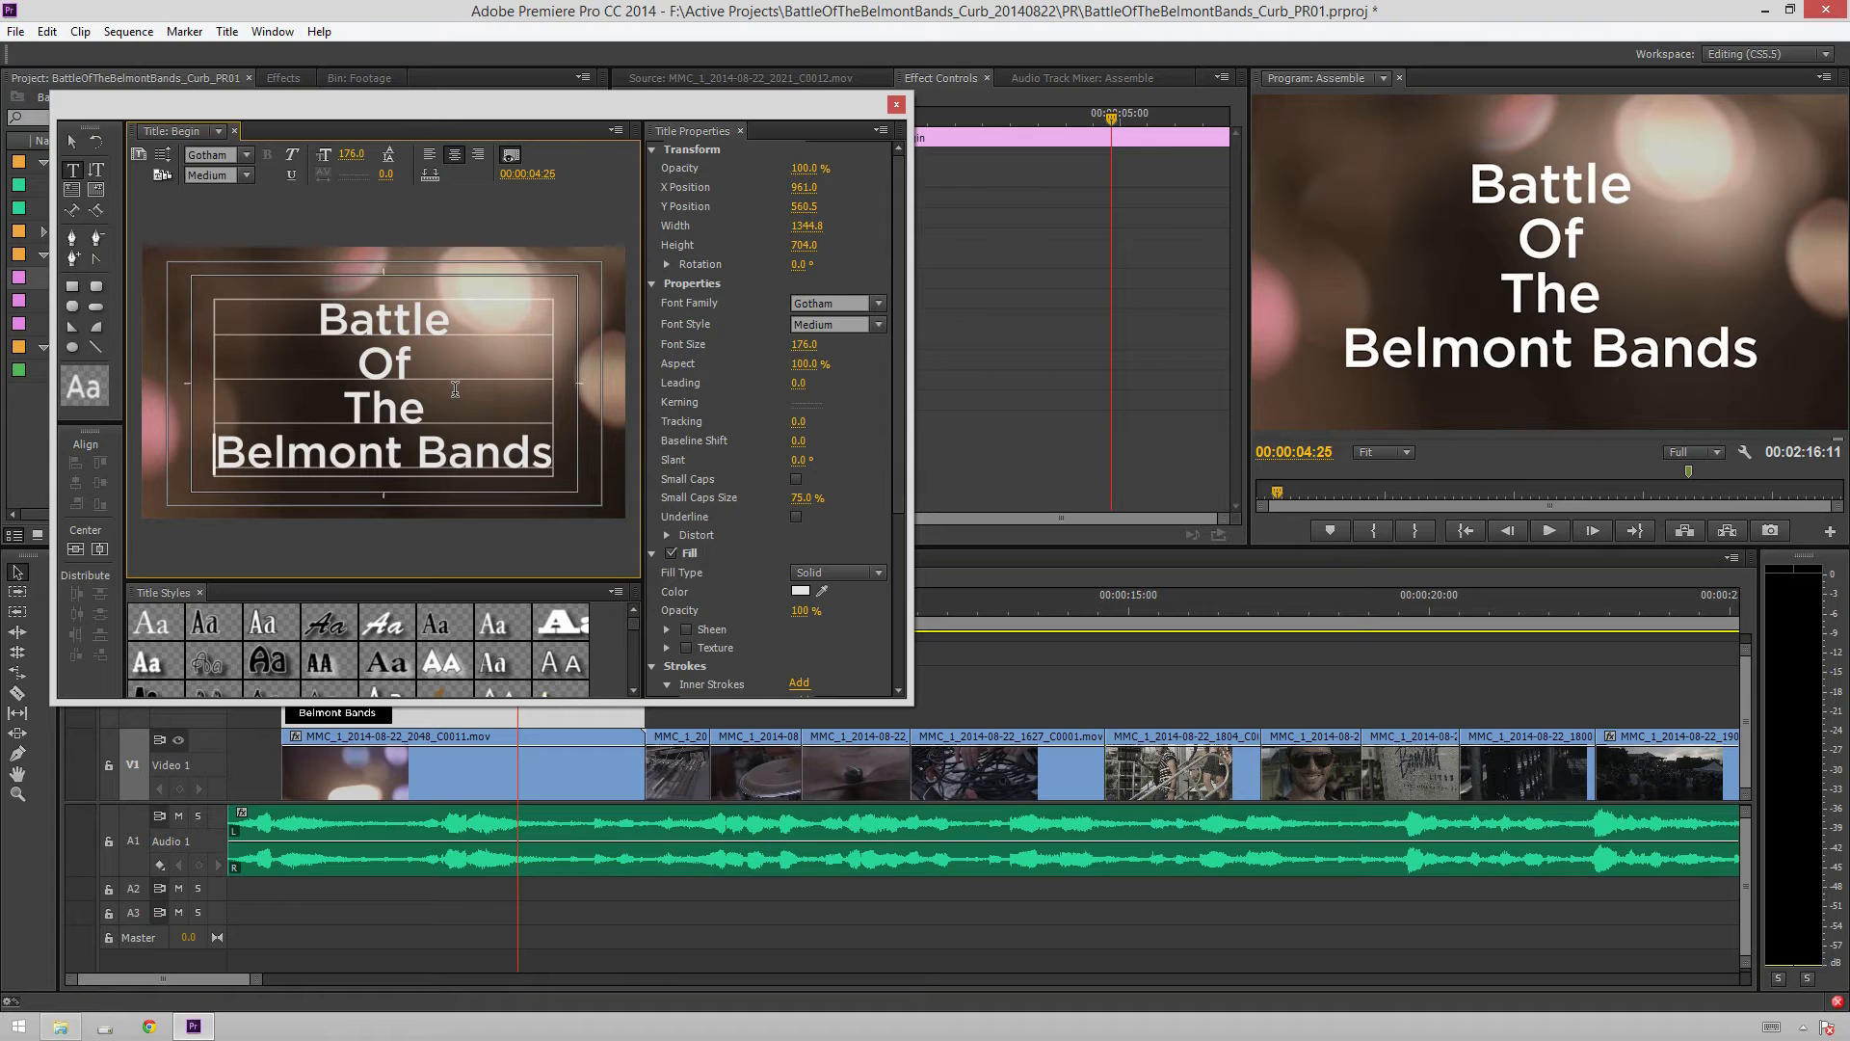
pyautogui.press('Right')
pyautogui.press('Right')
pyautogui.press('Right')
pyautogui.press('Right')
pyautogui.press('Right')
pyautogui.press('Right')
pyautogui.press('Right')
pyautogui.press('Right')
pyautogui.press('BackSpace')
pyautogui.press('Return')
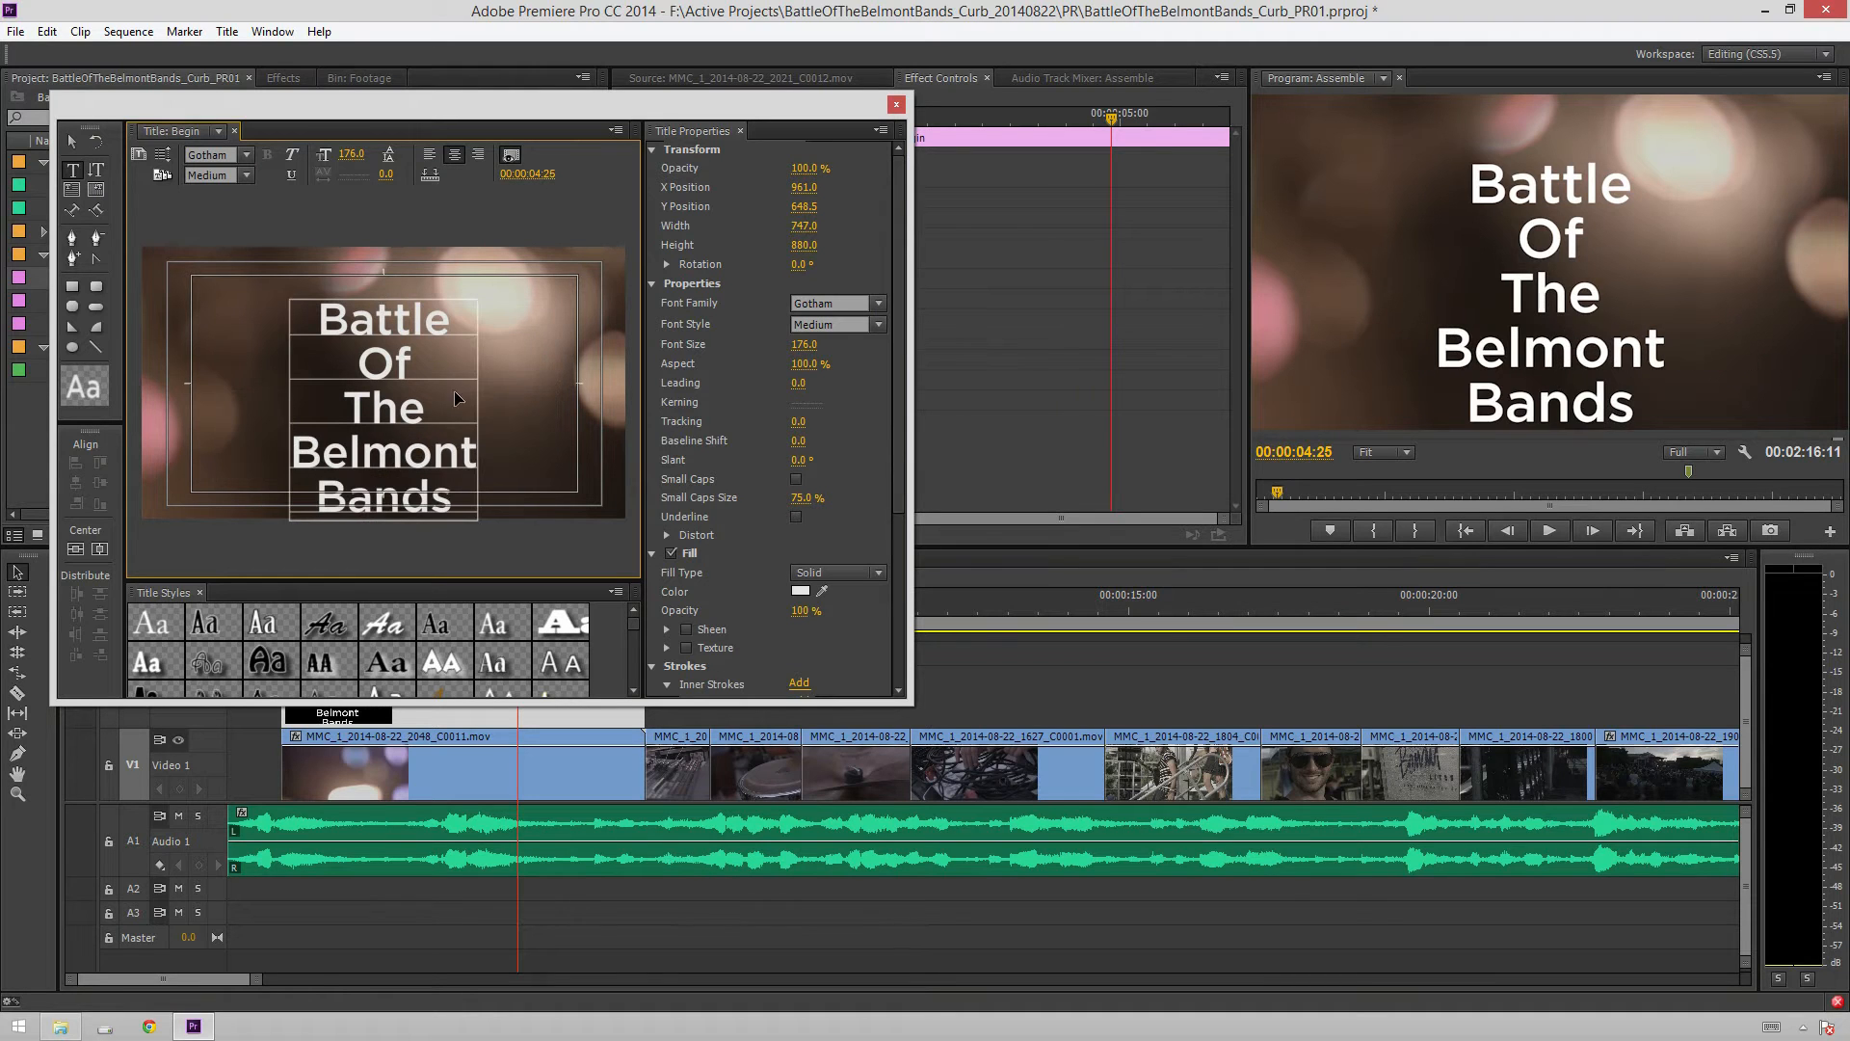
# Left-align the five-line title text and move it into the right half of the frame, at about X 1336, Y 538
pyautogui.hotkey('ctrl', 'a')
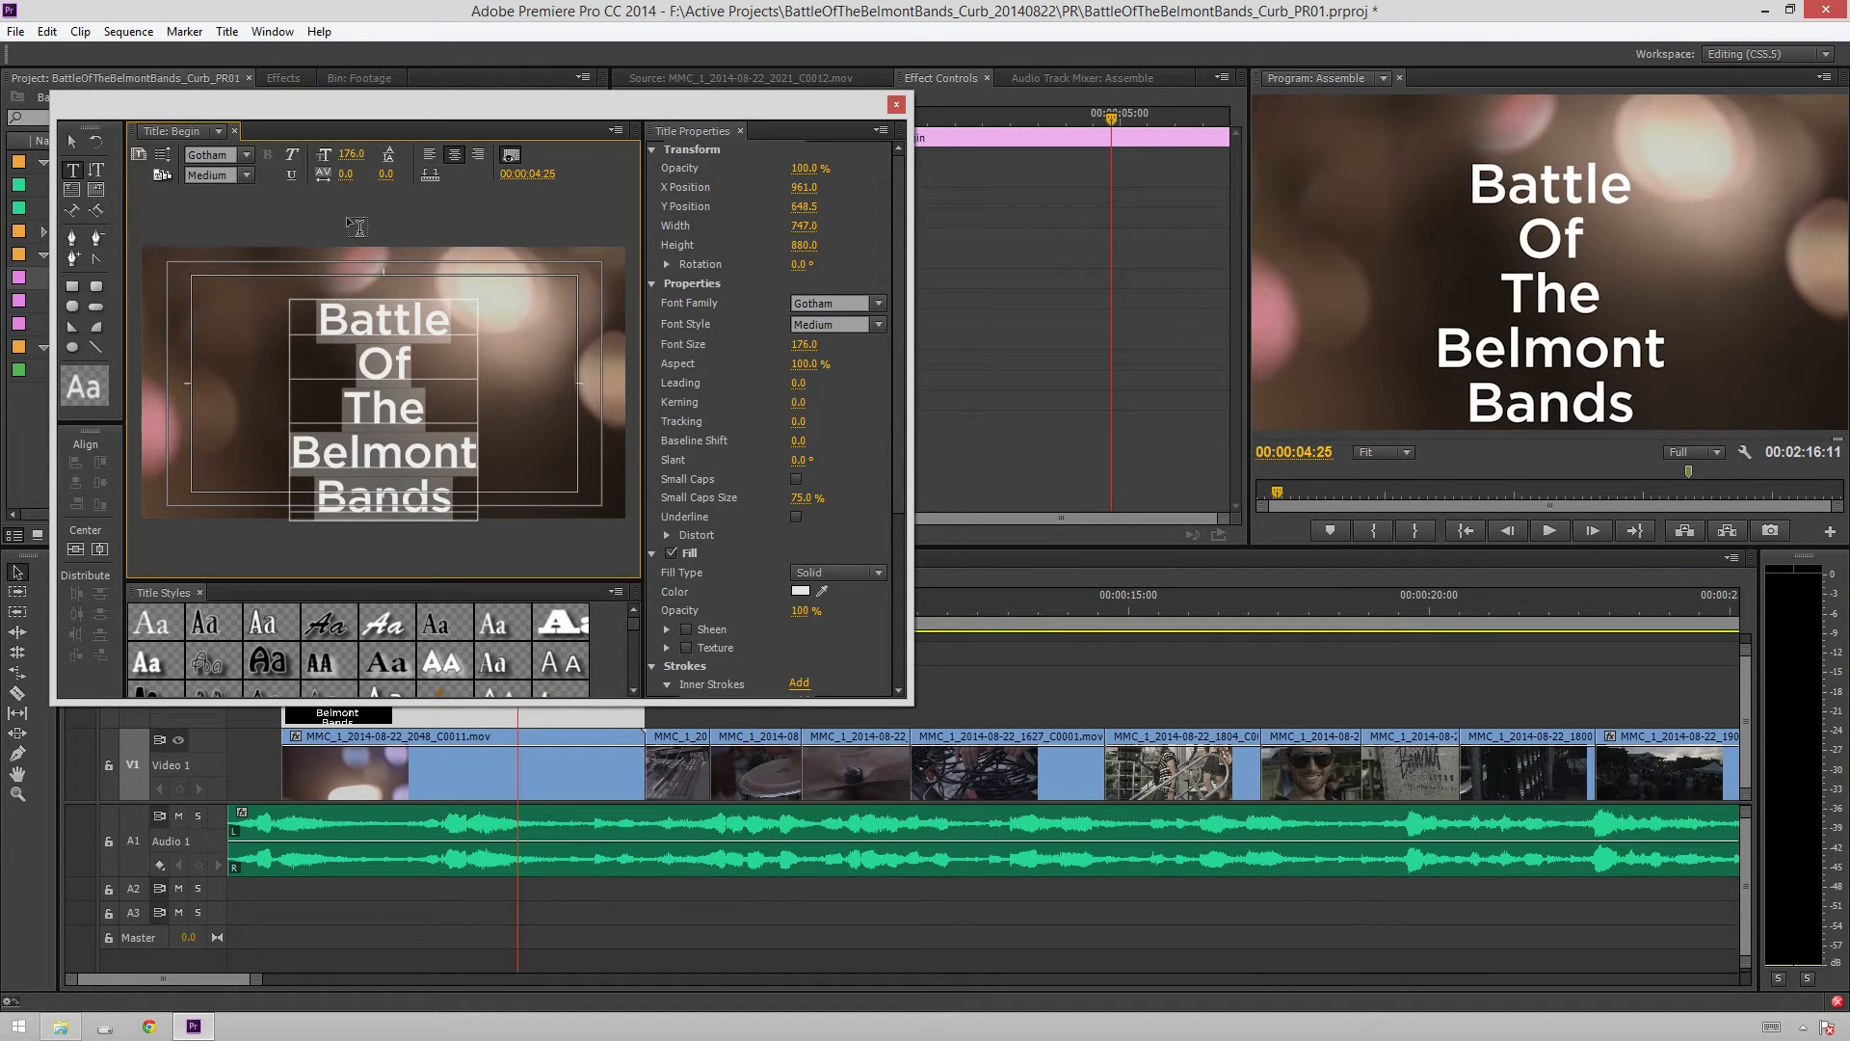
pyautogui.click(429, 154)
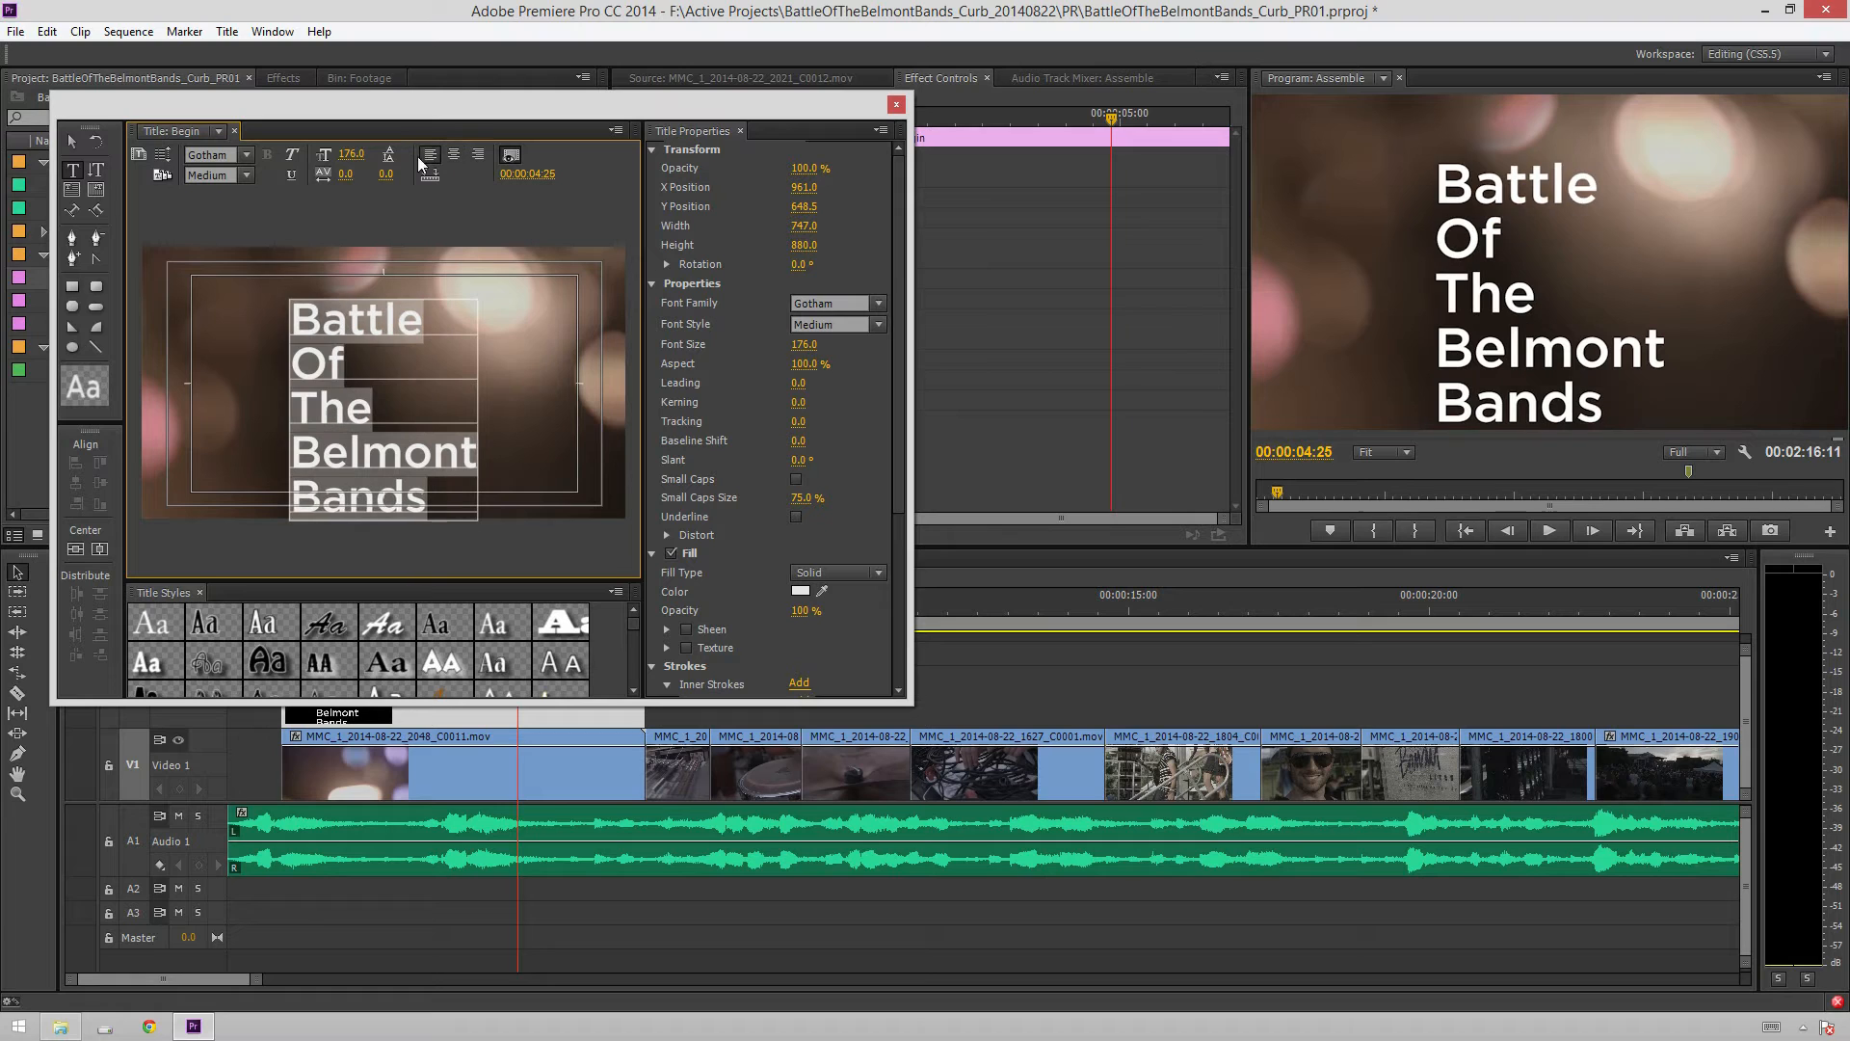
pyautogui.click(73, 142)
pyautogui.moveTo(367, 465); pyautogui.dragTo(459, 439)
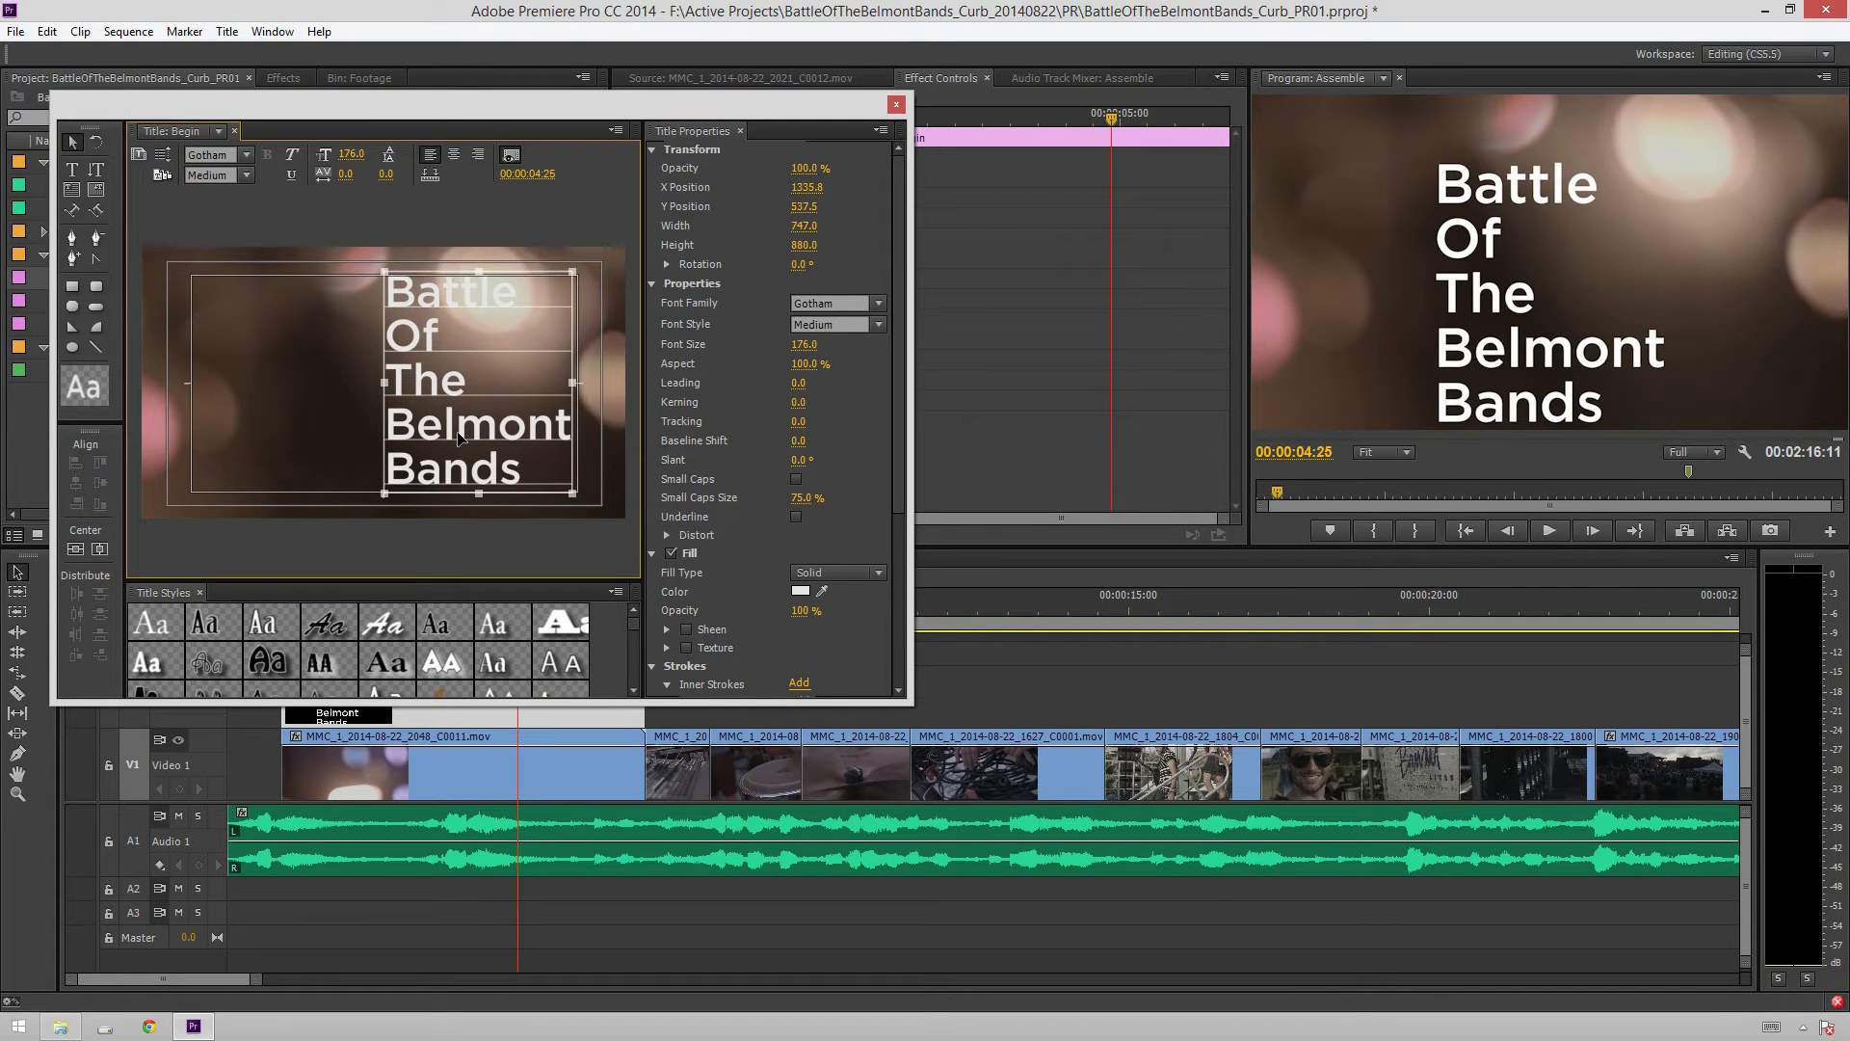
# Add the vertical text "2014" to the left of the five-line title text
pyautogui.click(97, 172)
pyautogui.click(289, 305)
pyautogui.write('2014')
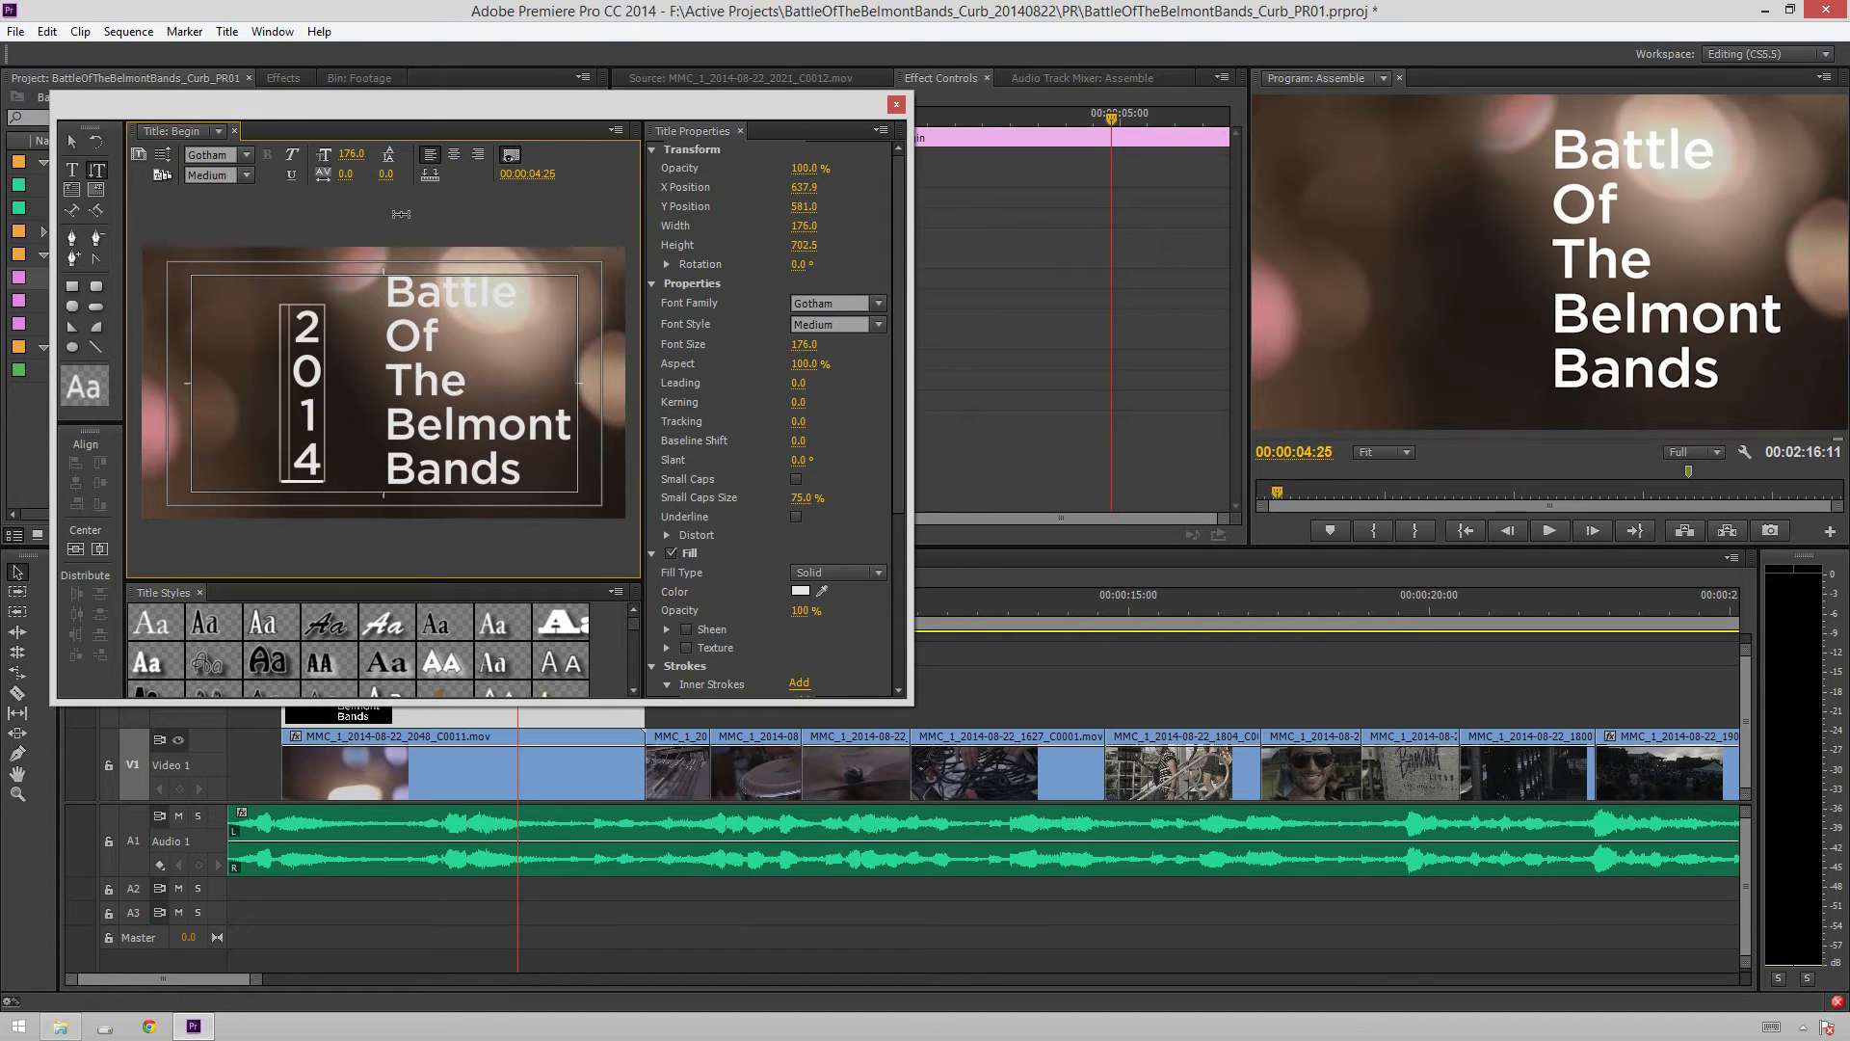
# Try the Book font style on the vertical 2014, and settle on Bold
pyautogui.click(71, 142)
pyautogui.doubleClick(325, 449)
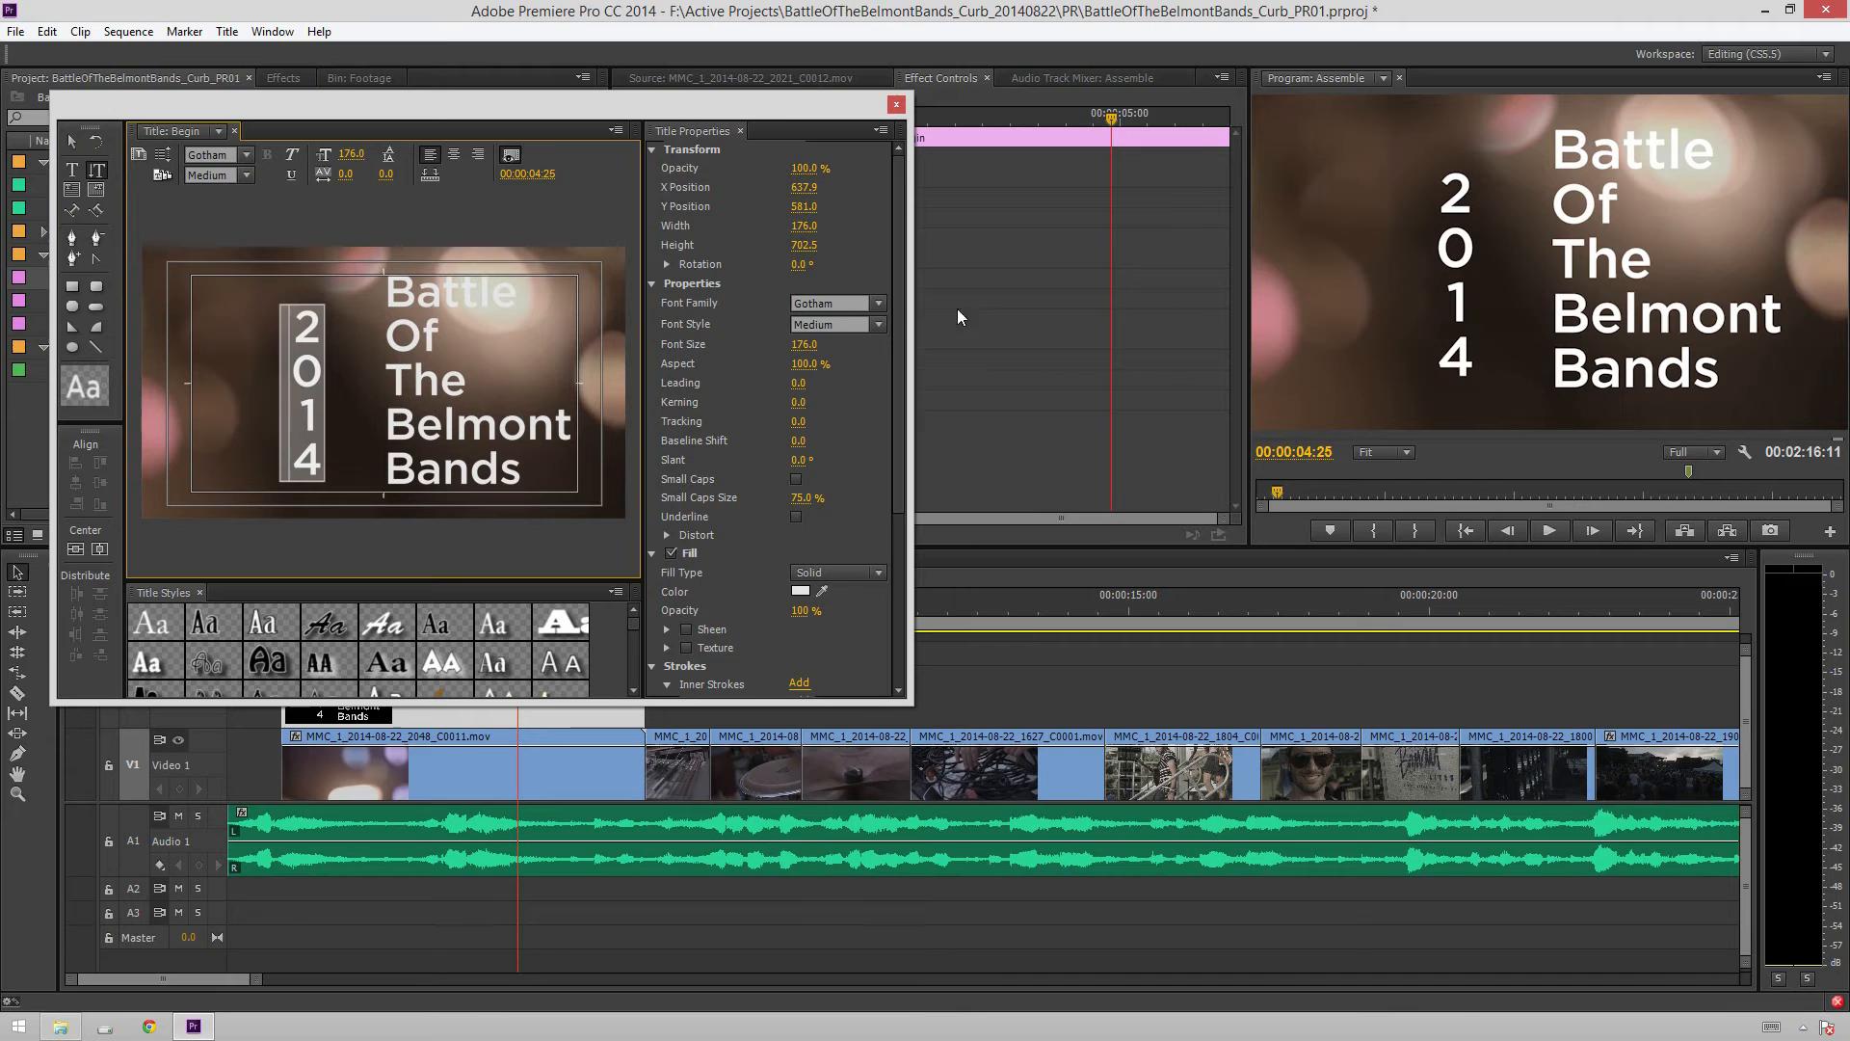
pyautogui.click(873, 322)
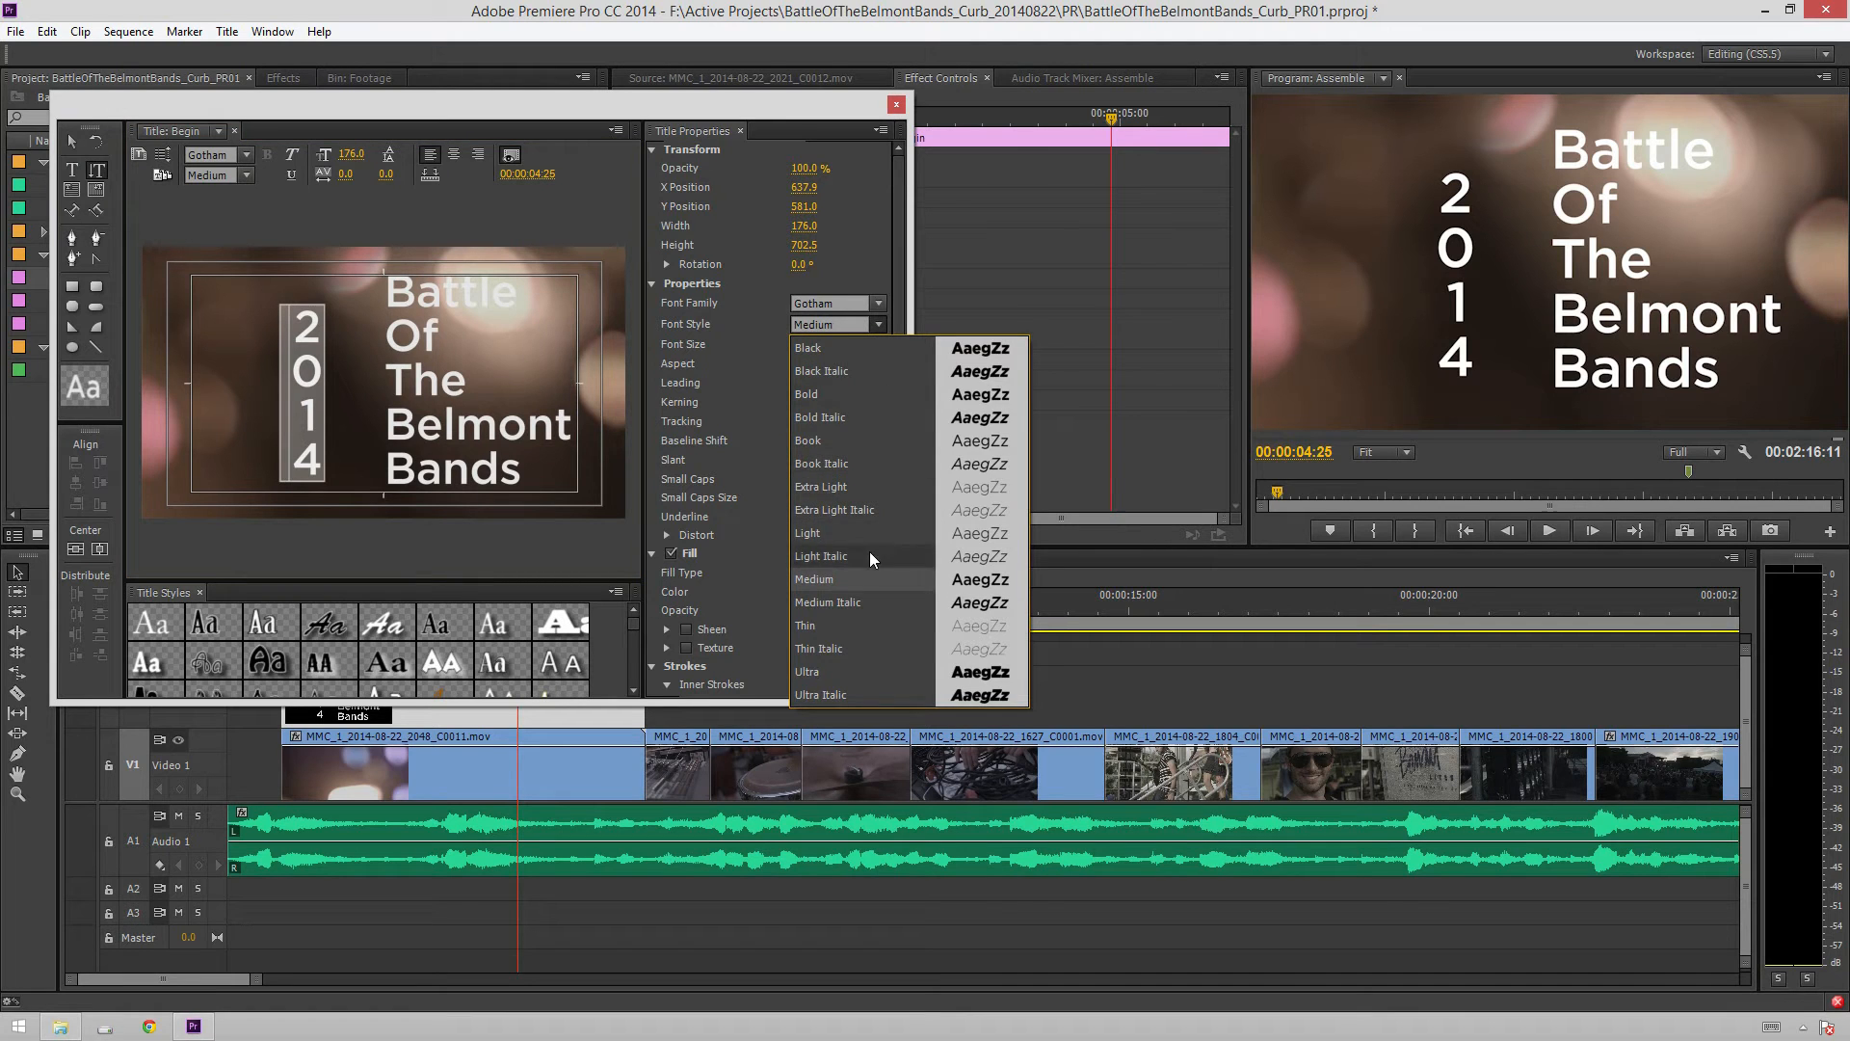
pyautogui.click(865, 443)
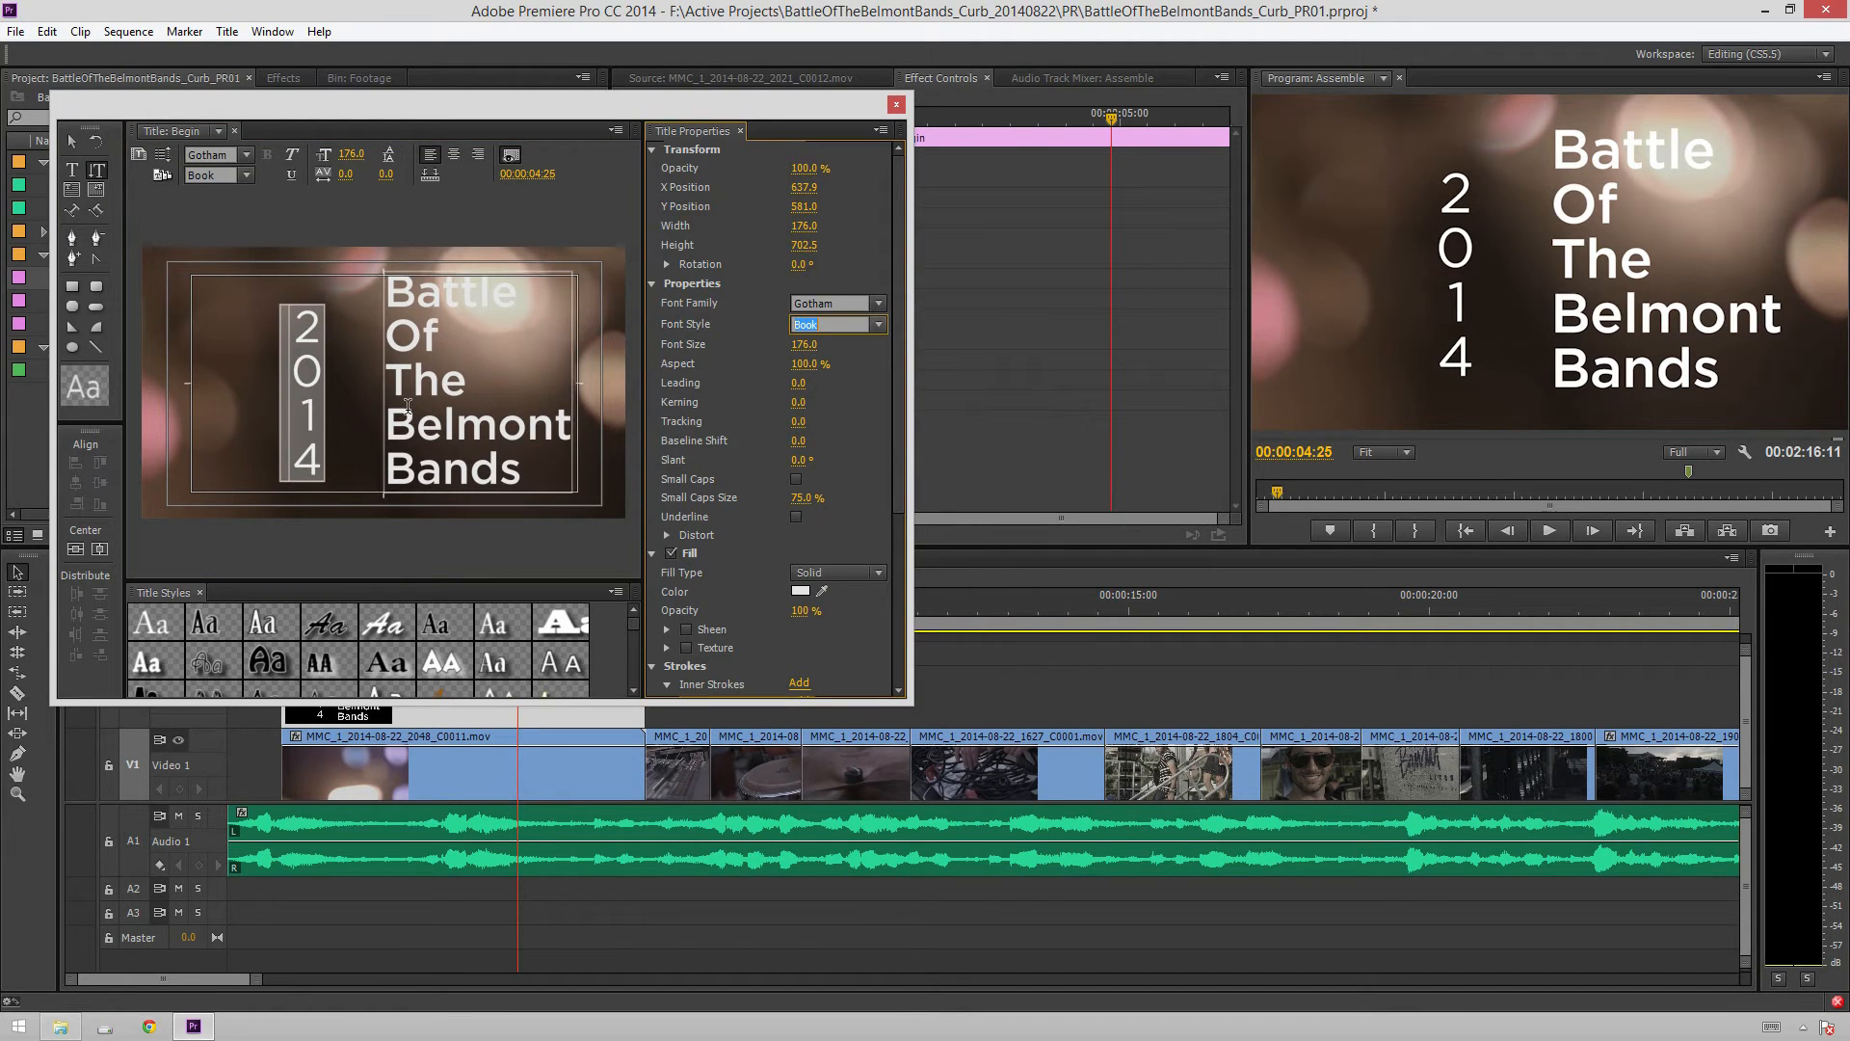
pyautogui.click(878, 328)
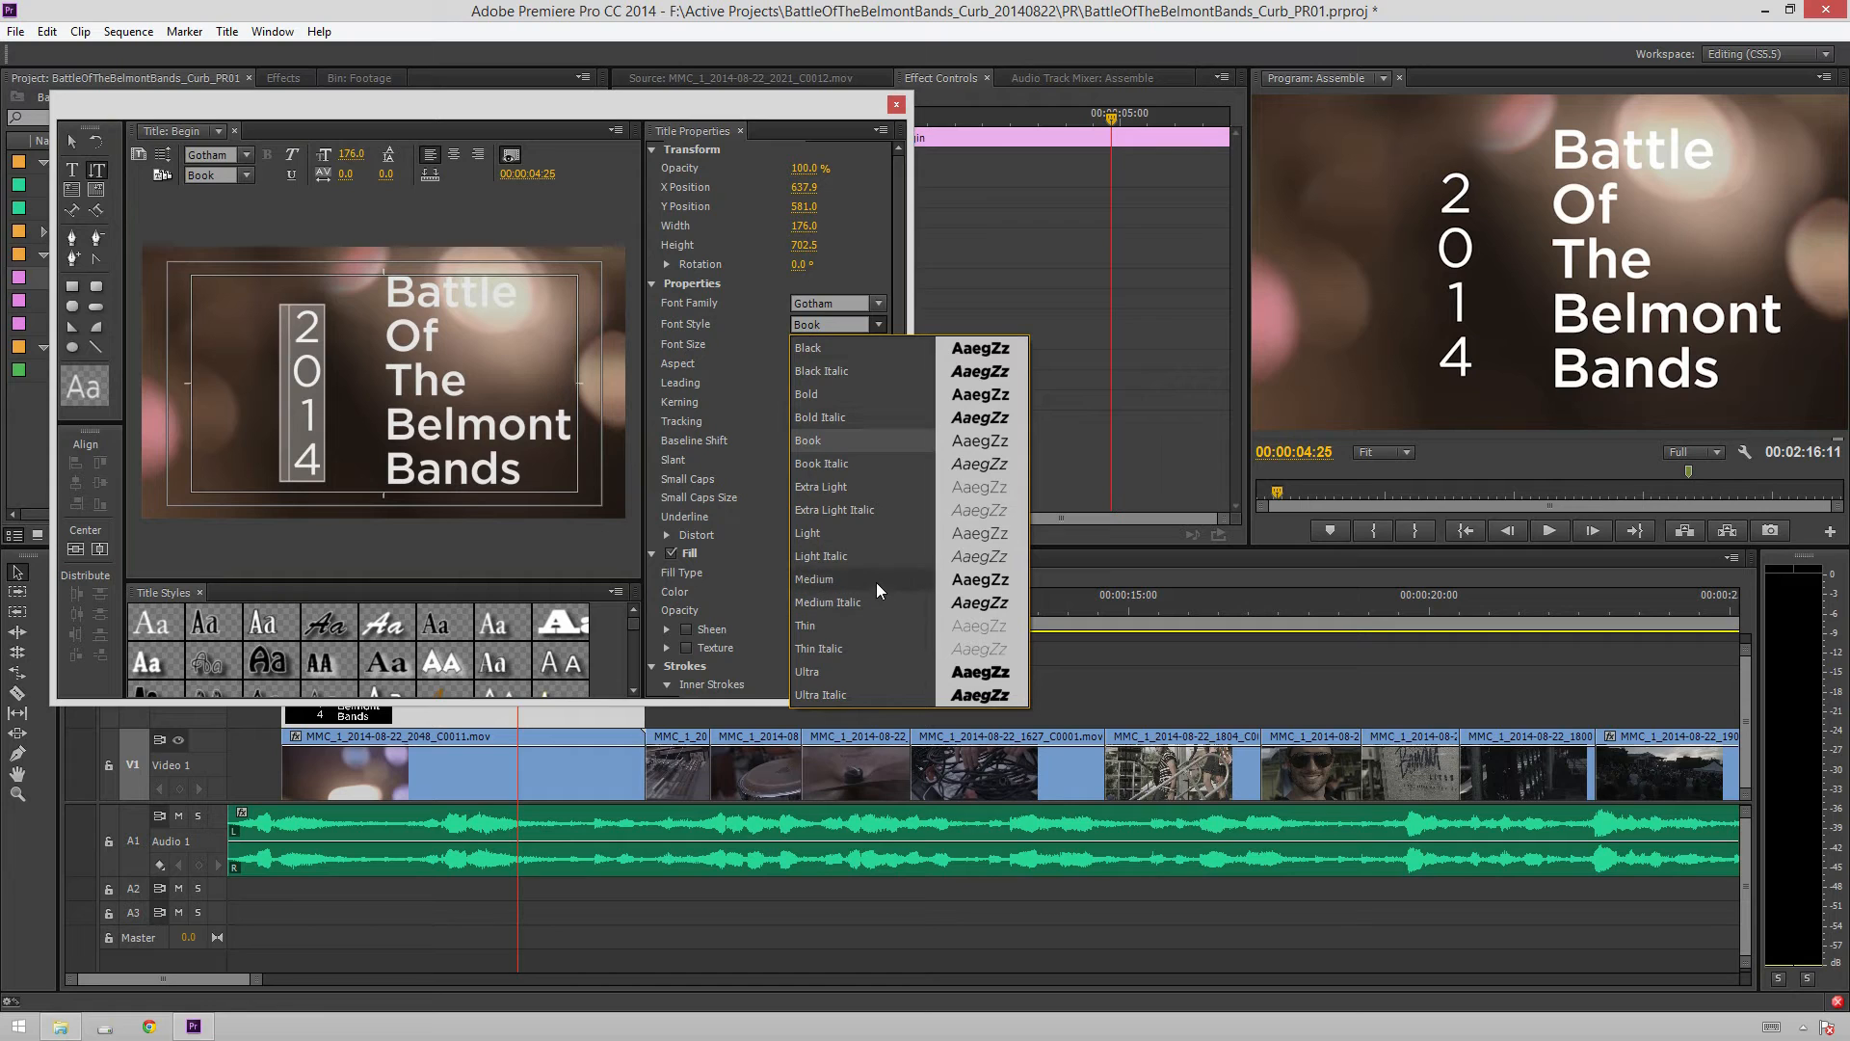
pyautogui.click(869, 398)
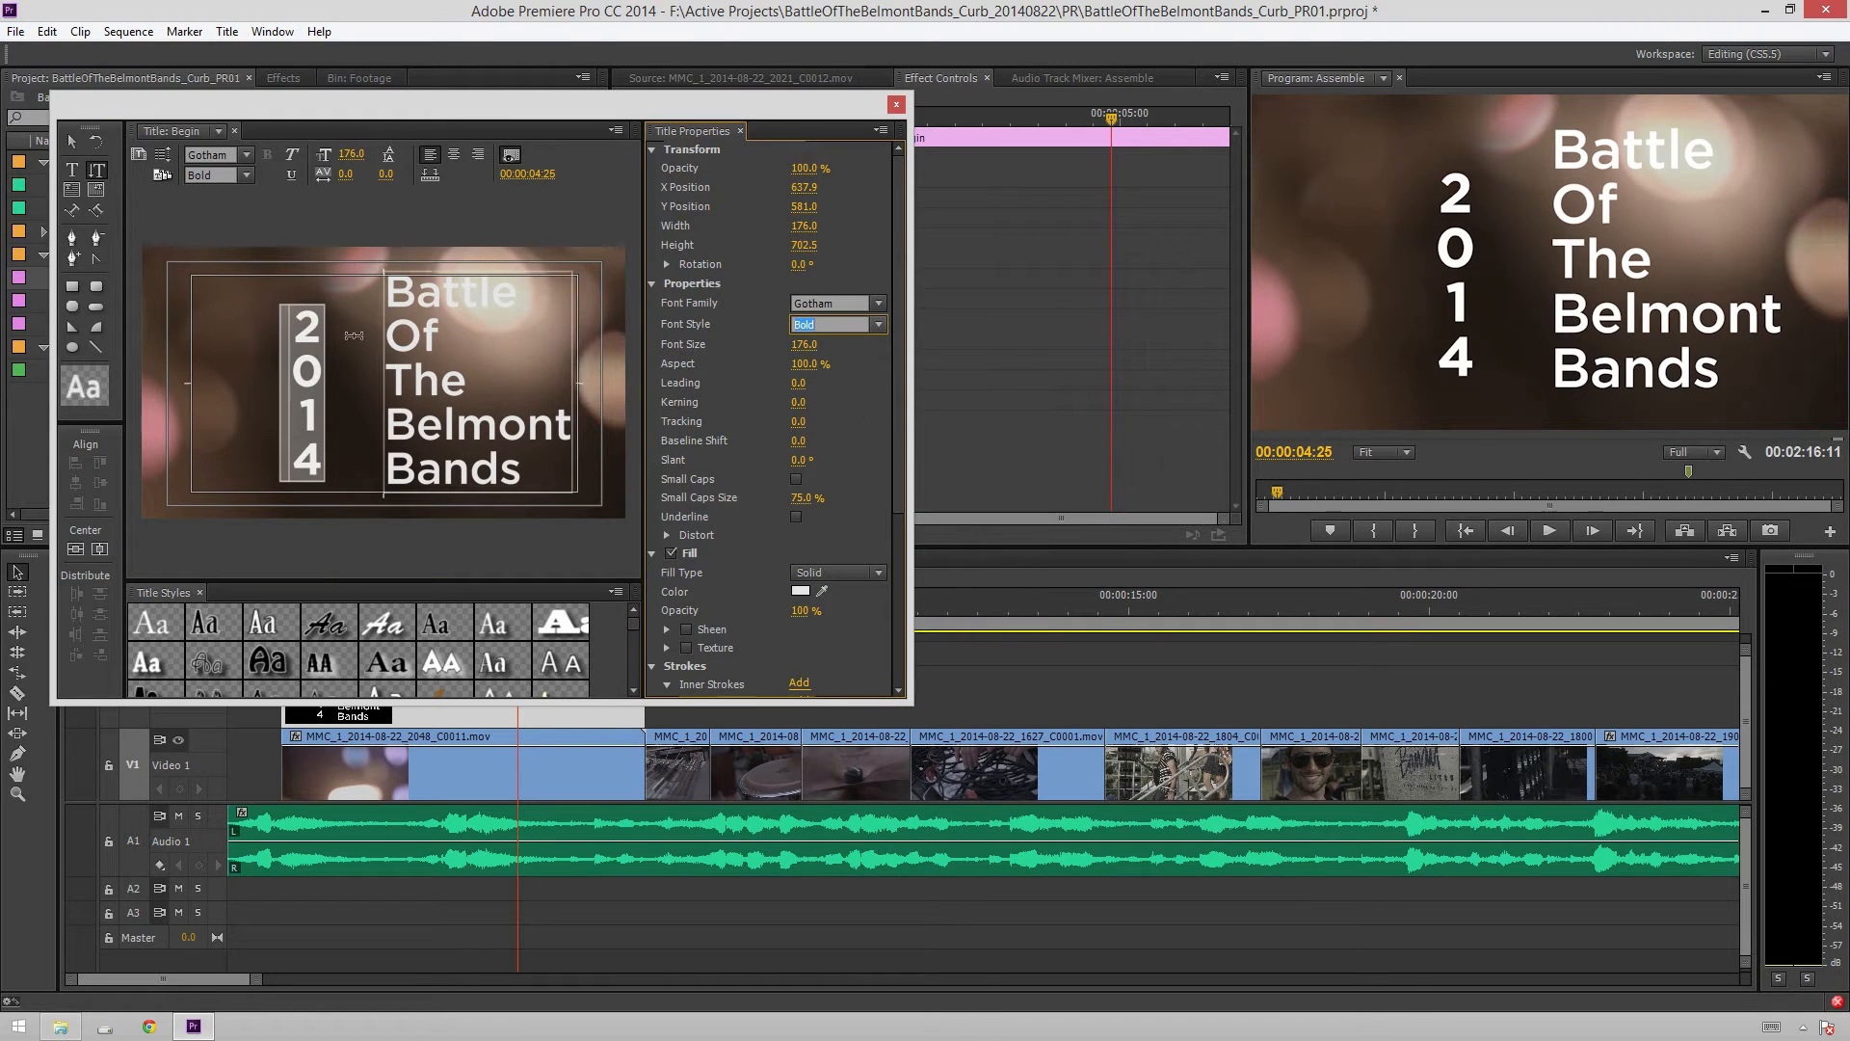
# Move the vertical 2014 up against the five-line text and enlarge it to a font size of 217
pyautogui.click(71, 141)
pyautogui.click(310, 405)
pyautogui.moveTo(318, 406); pyautogui.dragTo(363, 393)
pyautogui.doubleClick(363, 393)
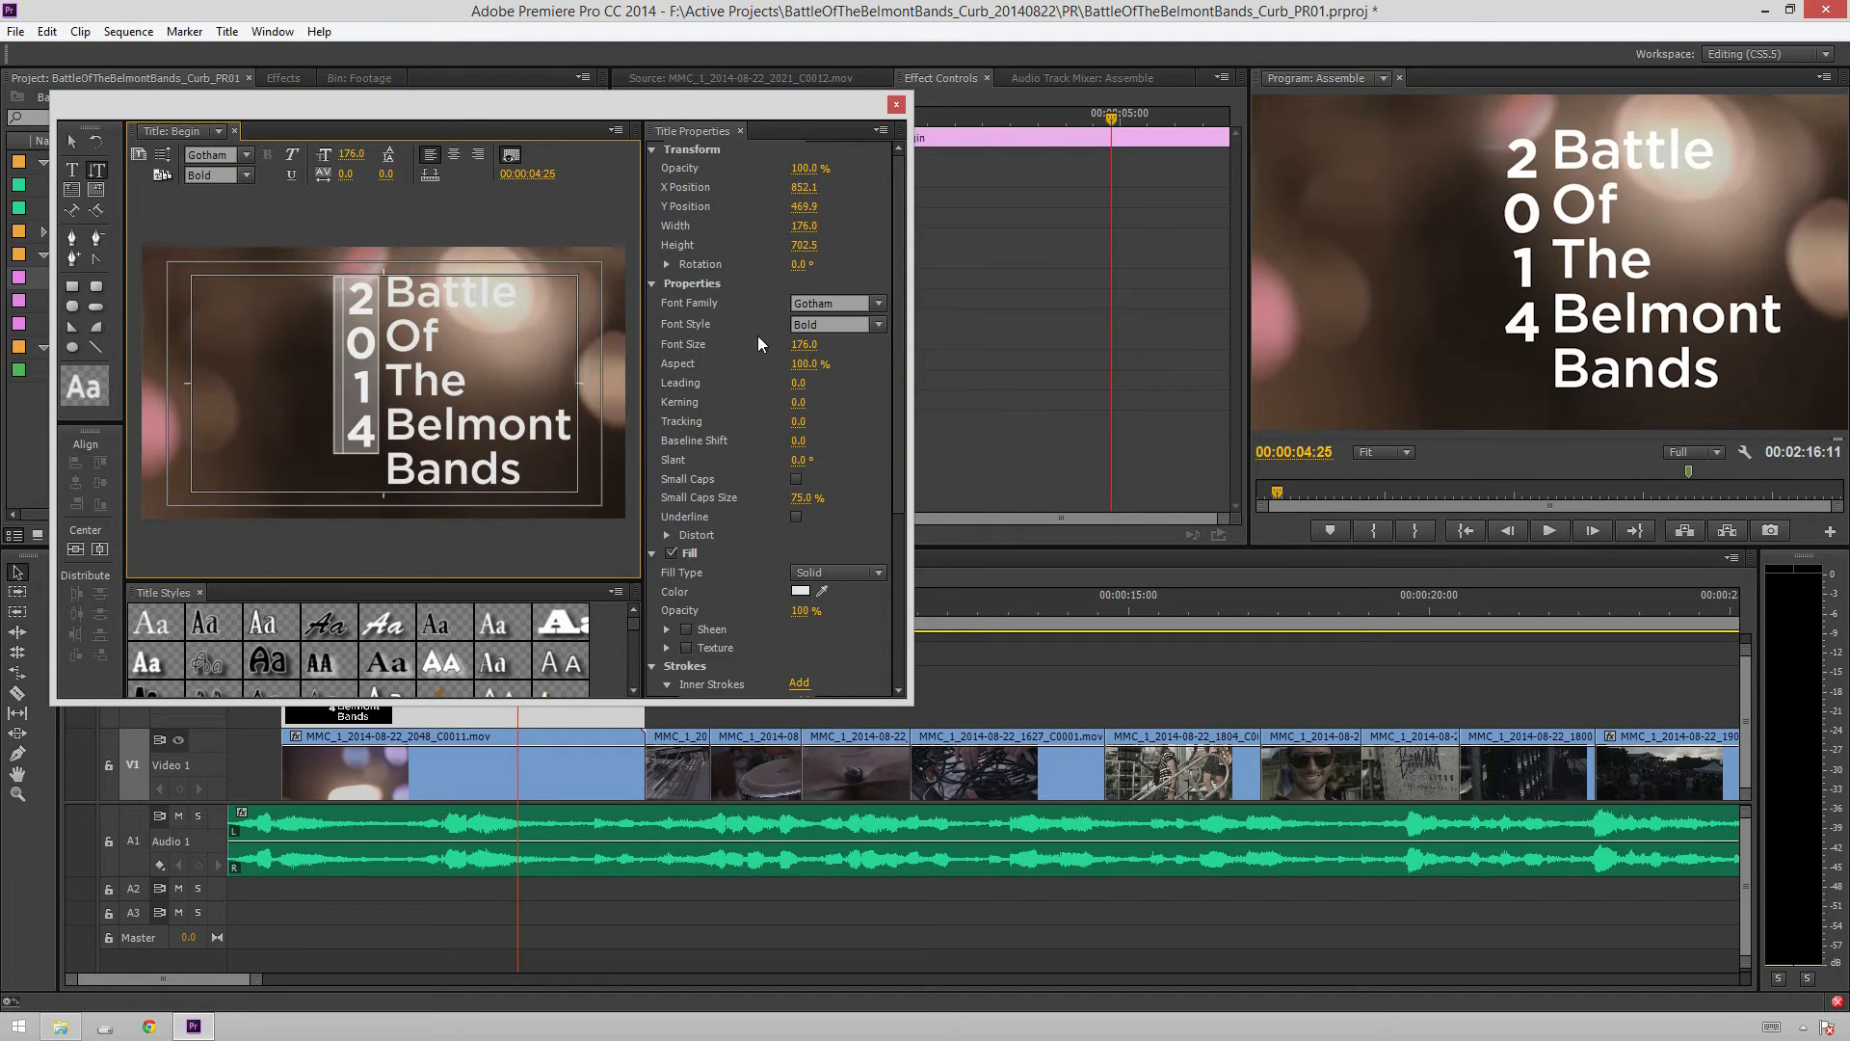
pyautogui.moveTo(807, 344); pyautogui.dragTo(846, 344)
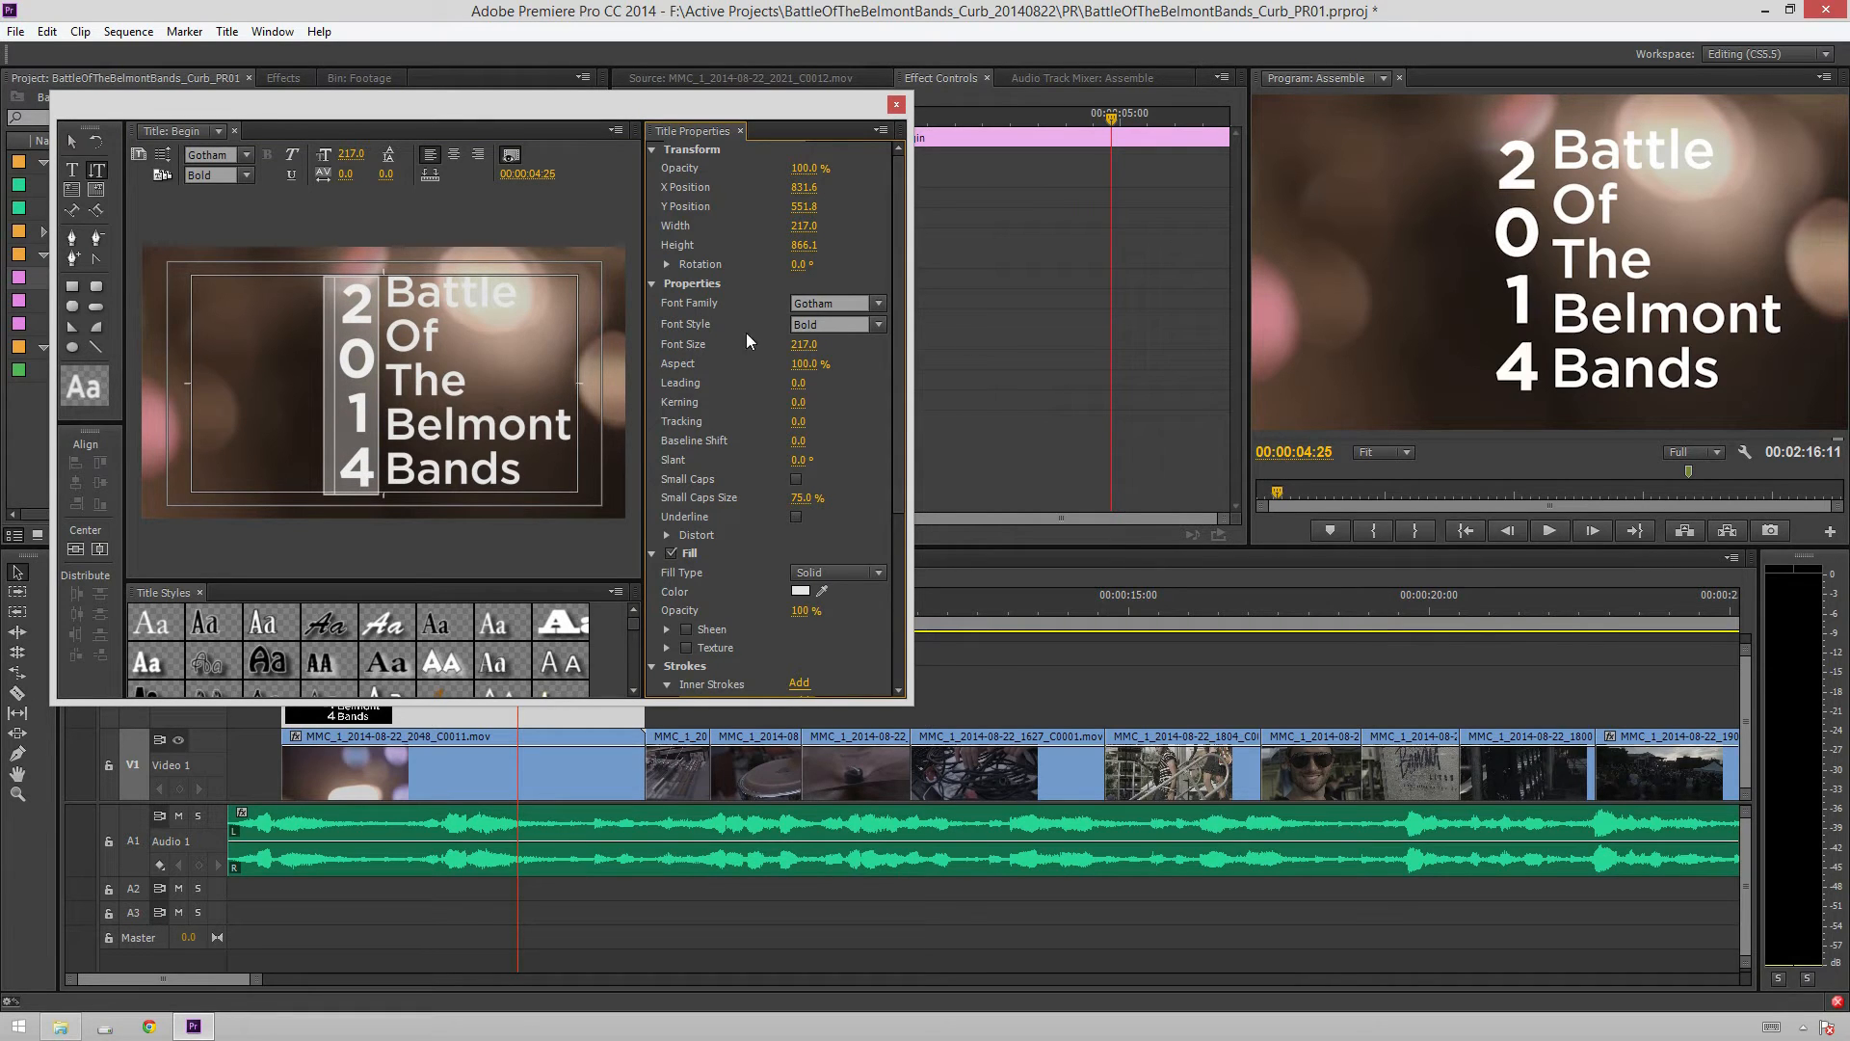
# Nudge the vertical 2014 to X 841.6, Y 534.8, and shift both text blocks together left to about X 1021
pyautogui.click(72, 141)
pyautogui.click(366, 391)
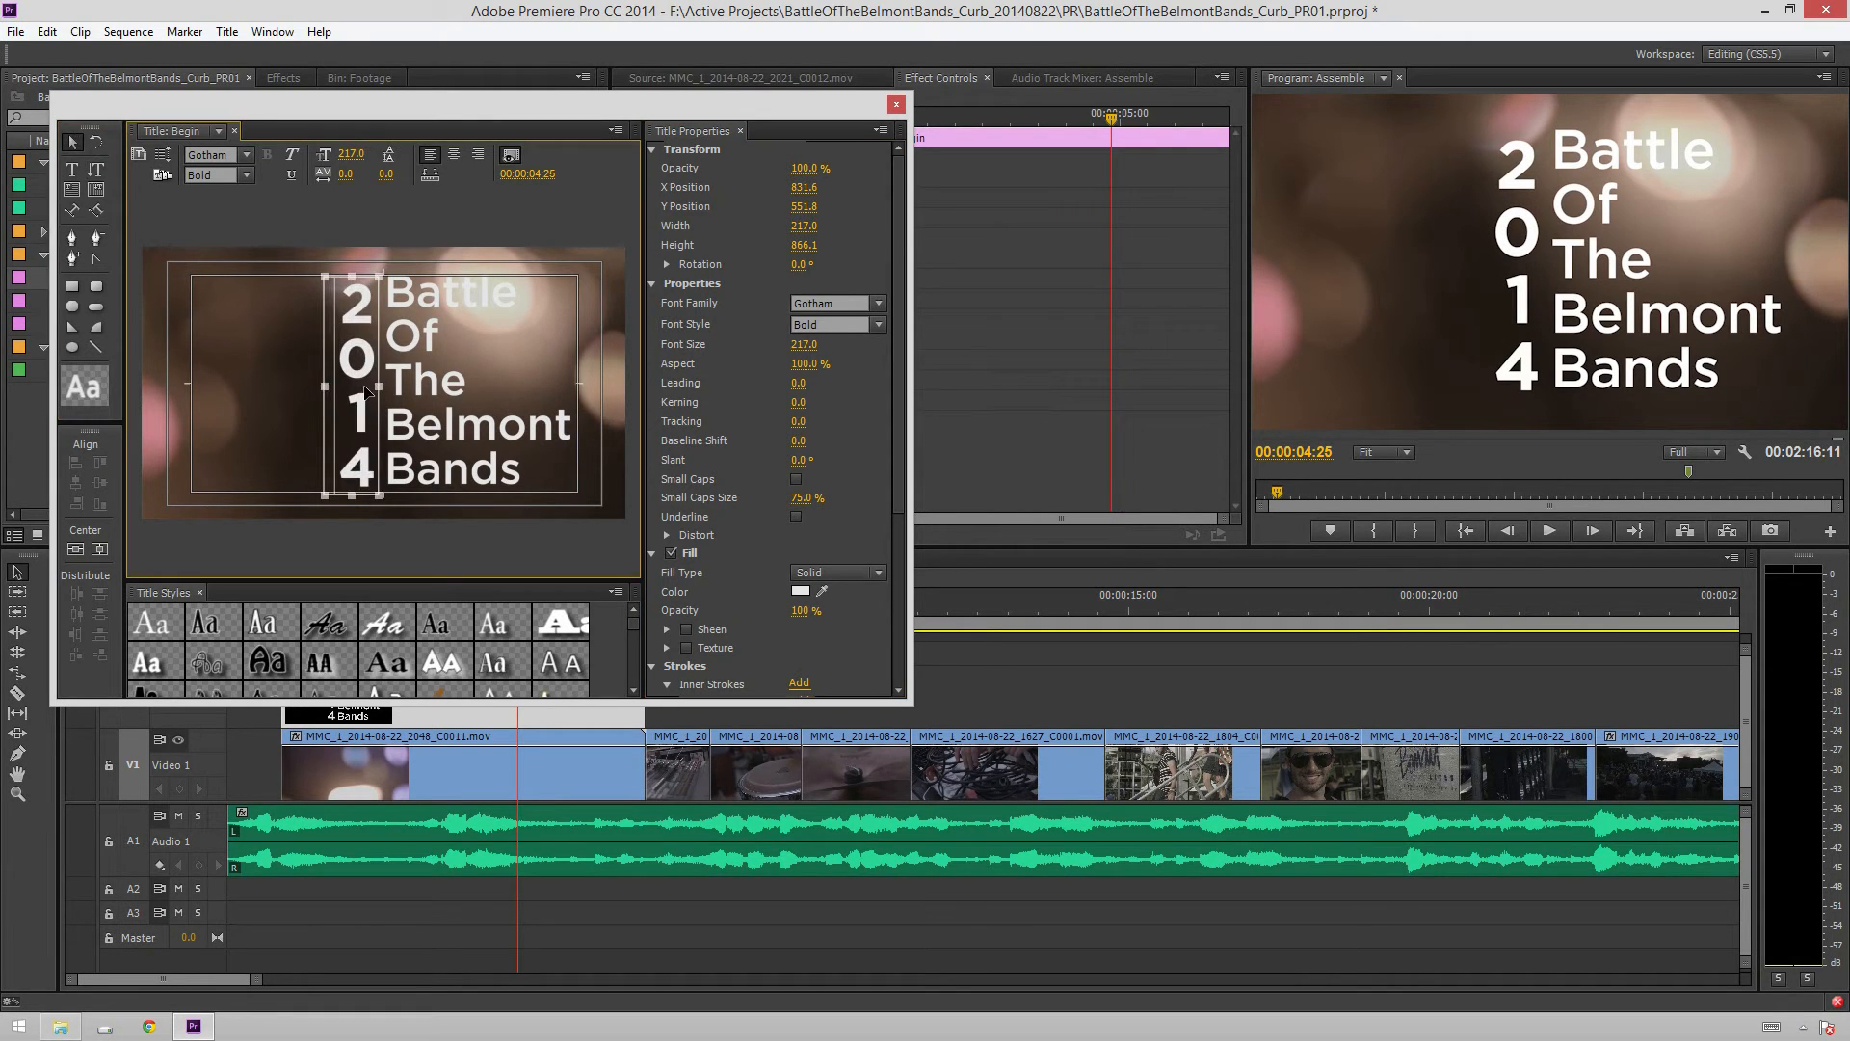
pyautogui.press('Up')
pyautogui.press('Up')
pyautogui.press('Up')
pyautogui.press('Up')
pyautogui.press('Up')
pyautogui.press('Up')
pyautogui.press('Up')
pyautogui.press('Up')
pyautogui.press('Up')
pyautogui.press('Up')
pyautogui.press('Up')
pyautogui.press('Up')
pyautogui.press('Up')
pyautogui.press('Up')
pyautogui.press('Right')
pyautogui.press('Right')
pyautogui.press('Right')
pyautogui.press('Right')
pyautogui.press('Right')
pyautogui.press('Right')
pyautogui.press('Right')
pyautogui.press('Right')
pyautogui.press('Right')
pyautogui.press('Right')
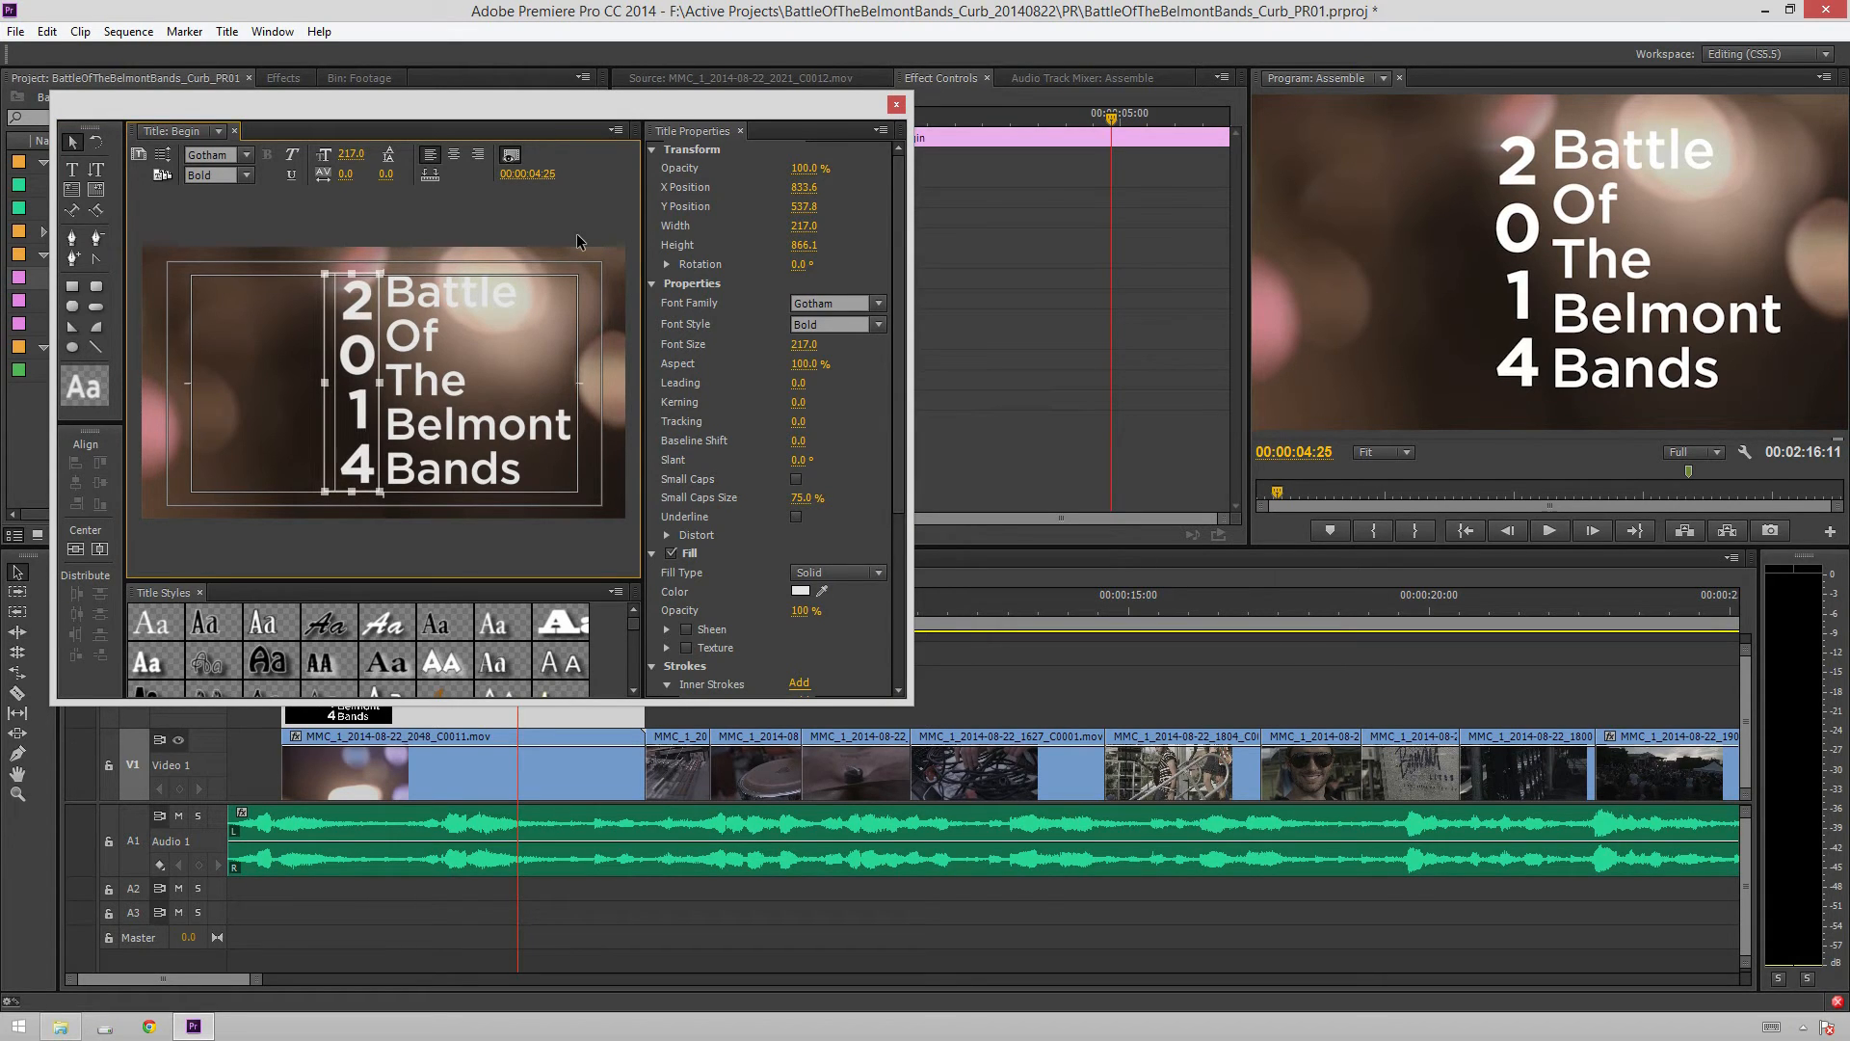
pyautogui.press('Up')
pyautogui.press('Up')
pyautogui.press('Up')
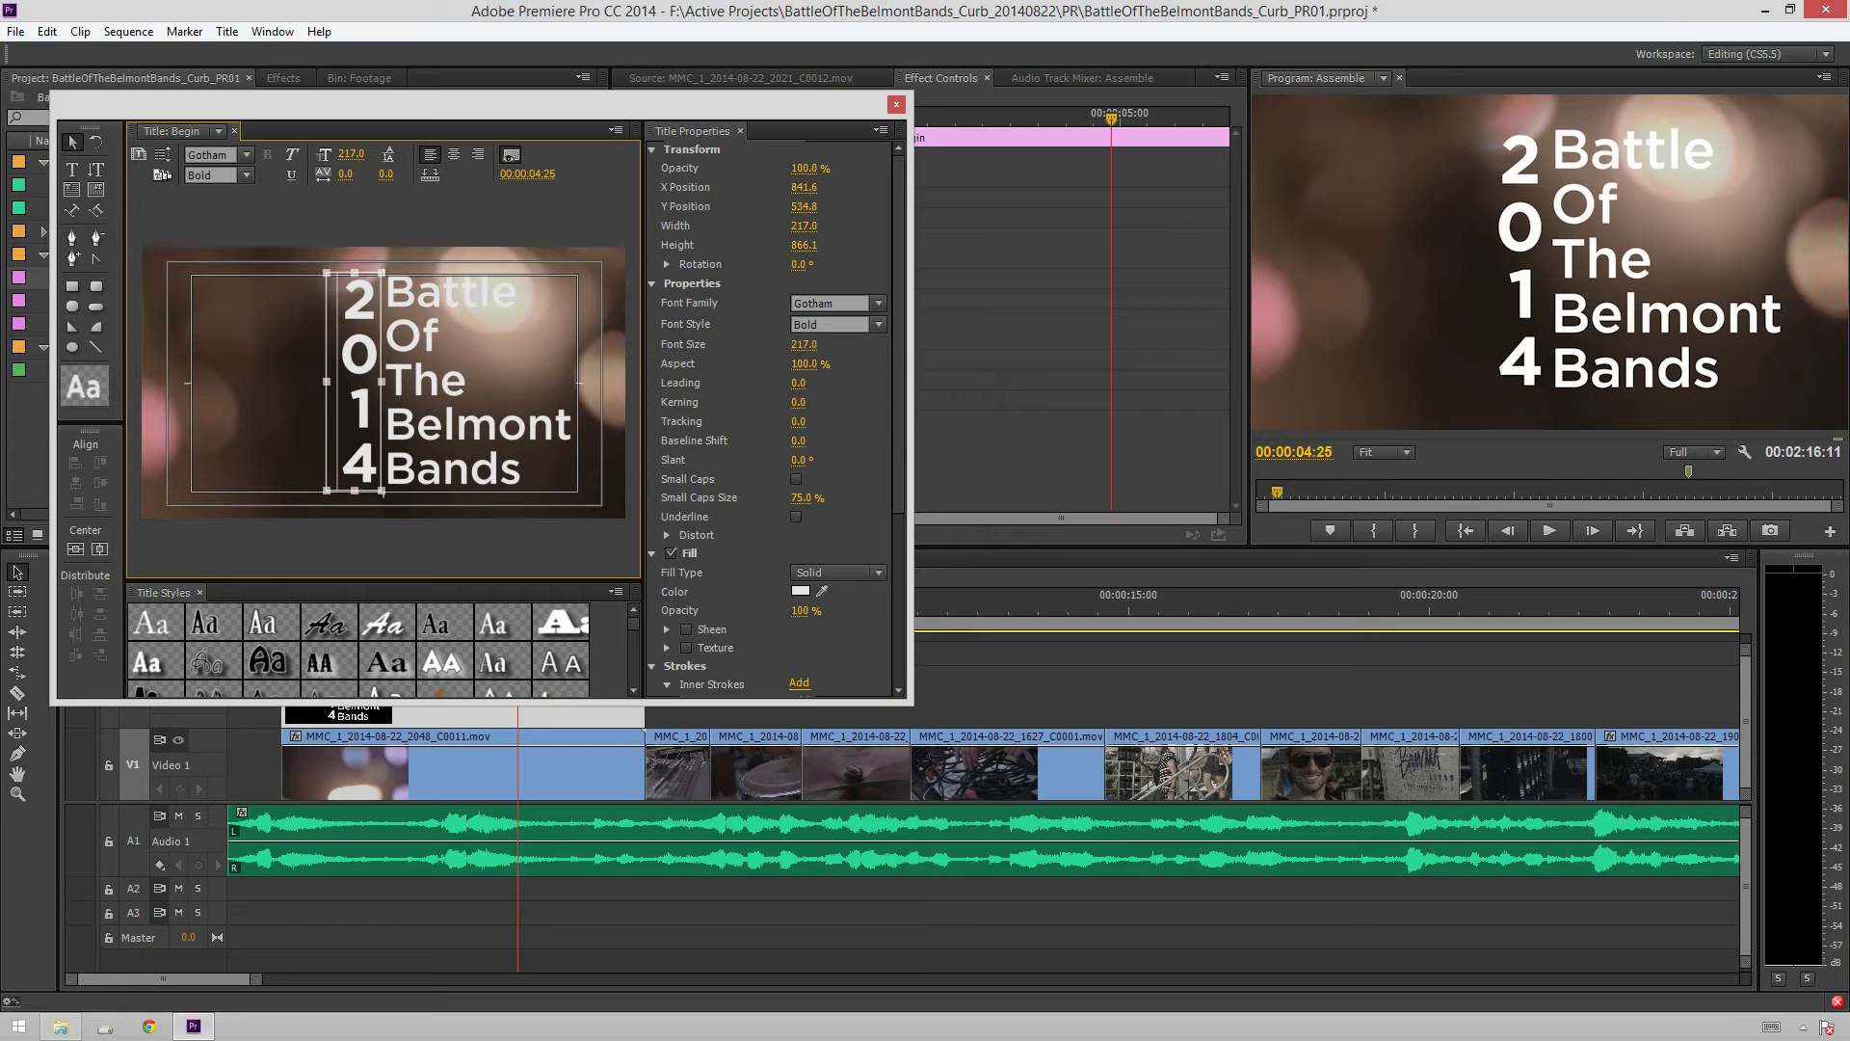
pyautogui.keyDown('shift'); pyautogui.click(495, 351); pyautogui.keyUp('shift')
pyautogui.moveTo(472, 439); pyautogui.dragTo(420, 437)
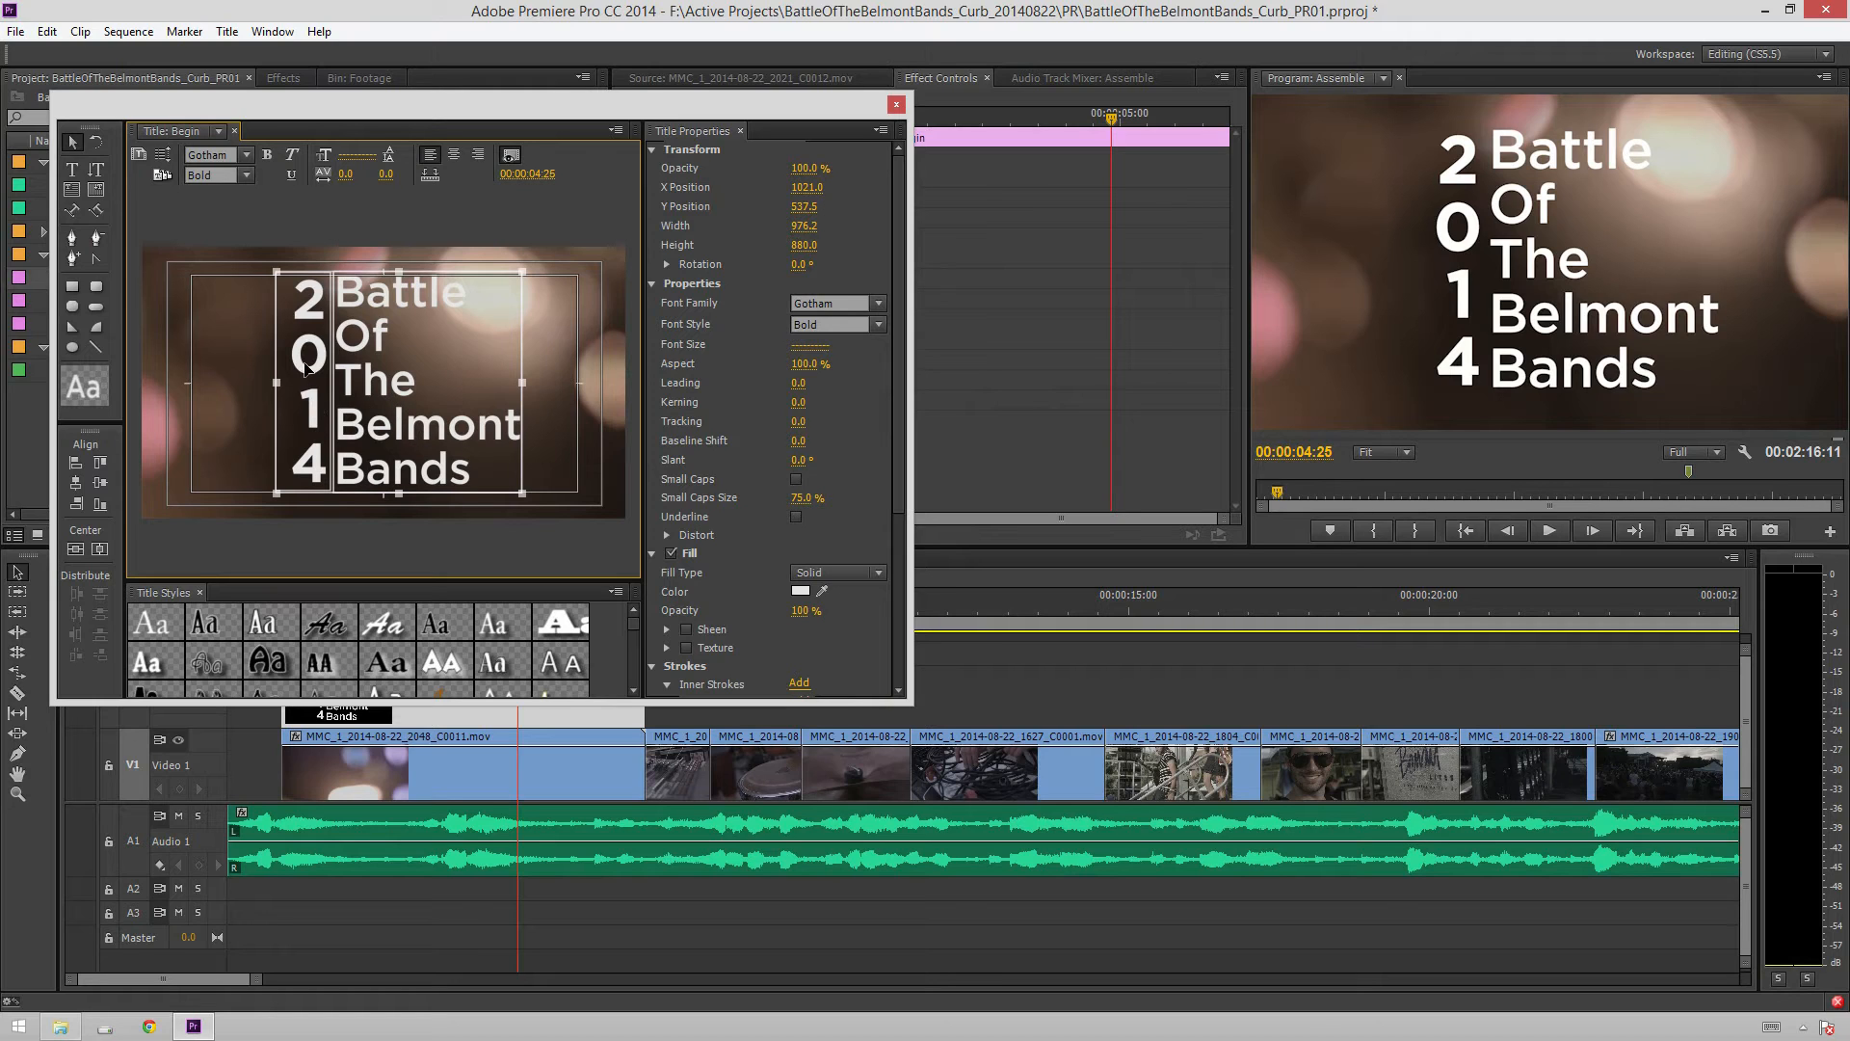
# Try to resize both text blocks together from their upper-left corner
pyautogui.moveTo(276, 270); pyautogui.dragTo(267, 262)
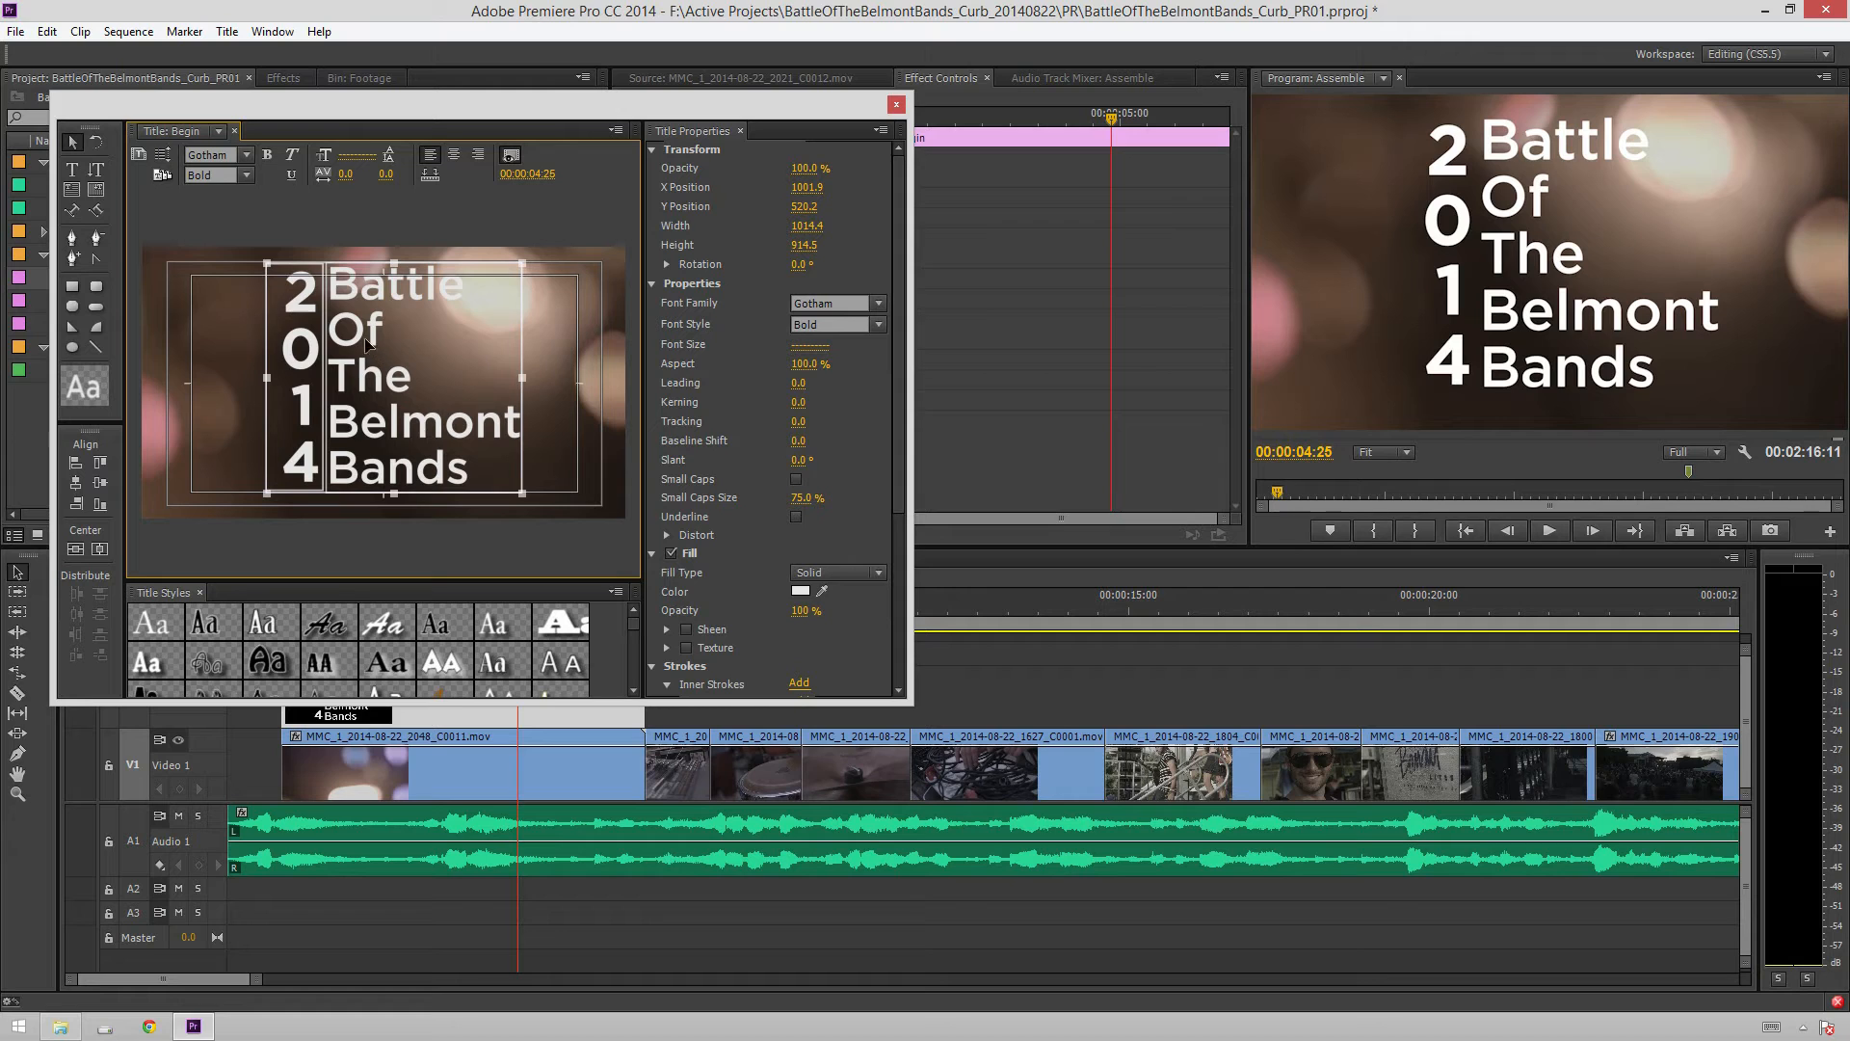
pyautogui.moveTo(267, 262)
pyautogui.mouseDown()
pyautogui.moveTo(256, 252)
pyautogui.moveTo(292, 282)
pyautogui.mouseUp()
pyautogui.hotkey('ctrl', 'z')
pyautogui.hotkey('ctrl', 'shift', 'z')
# Enlarge only the vertical 2014 to a font size of about 223.7, and move both text blocks left to about X 631
pyautogui.click(573, 364)
pyautogui.click(295, 287)
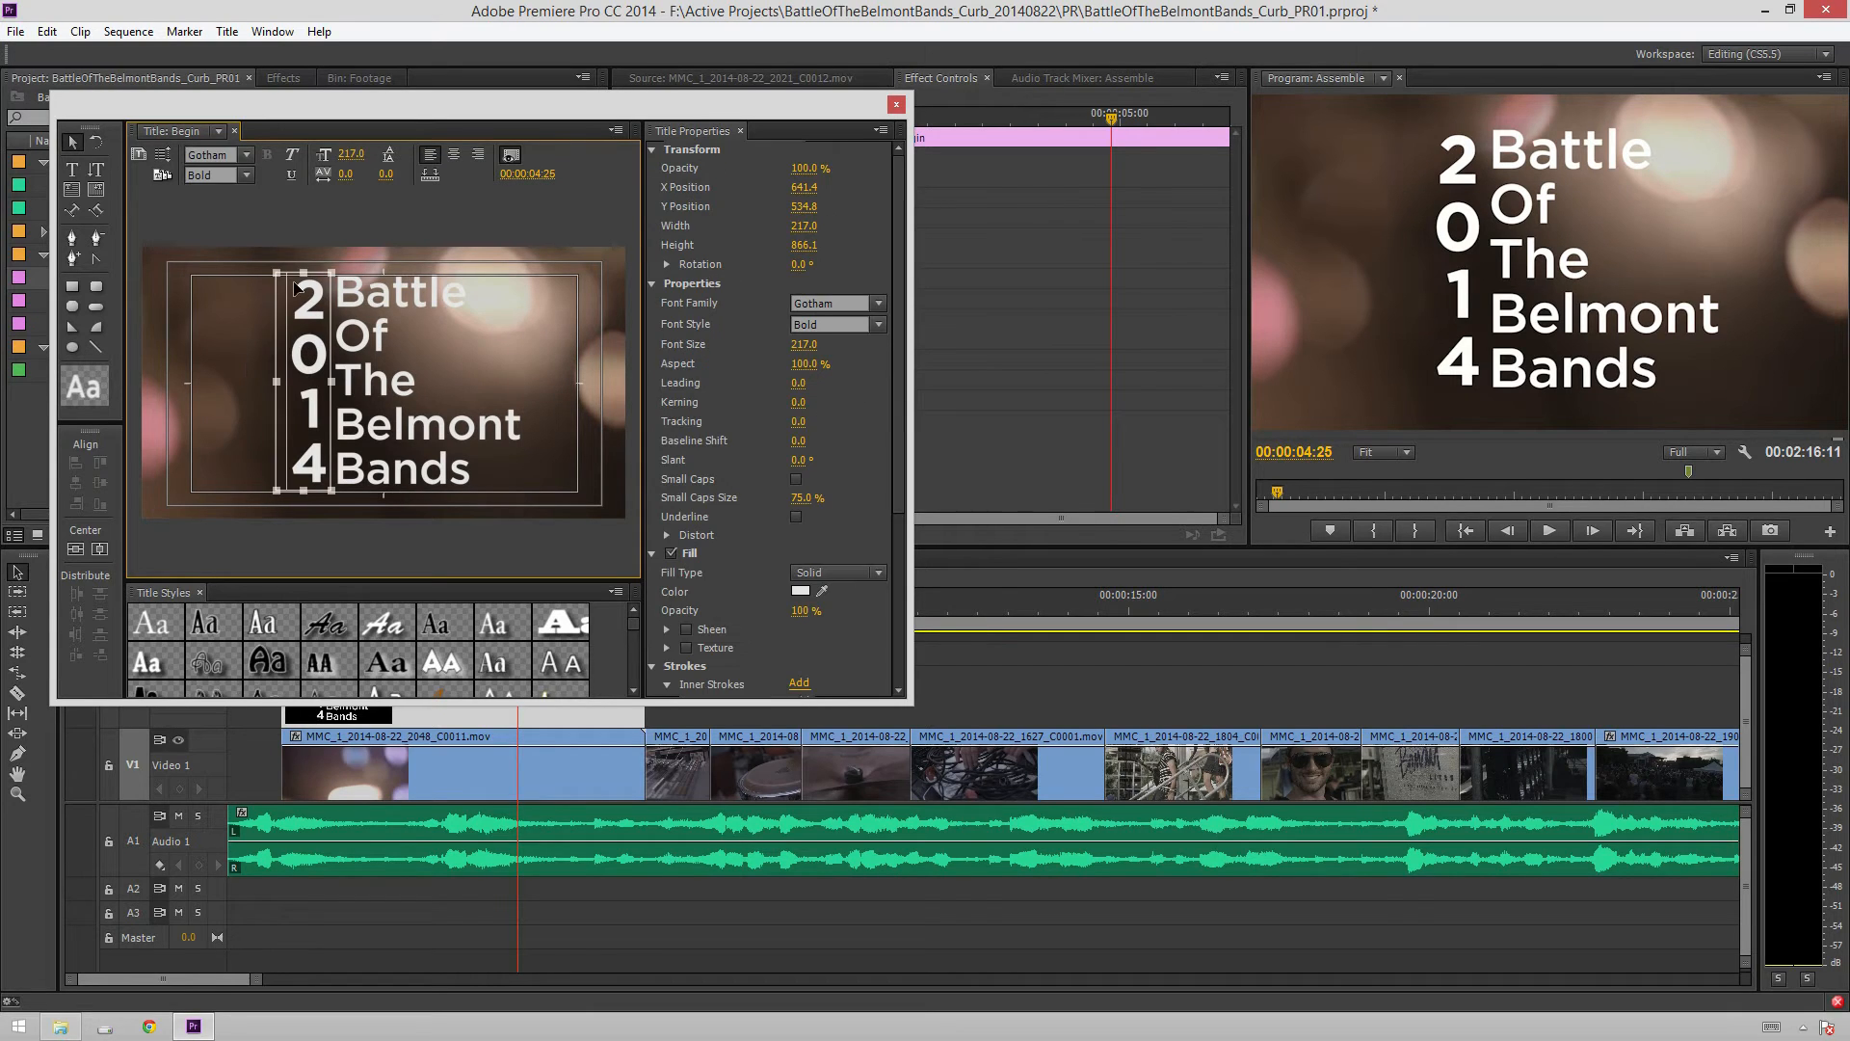
pyautogui.moveTo(275, 271); pyautogui.dragTo(273, 263)
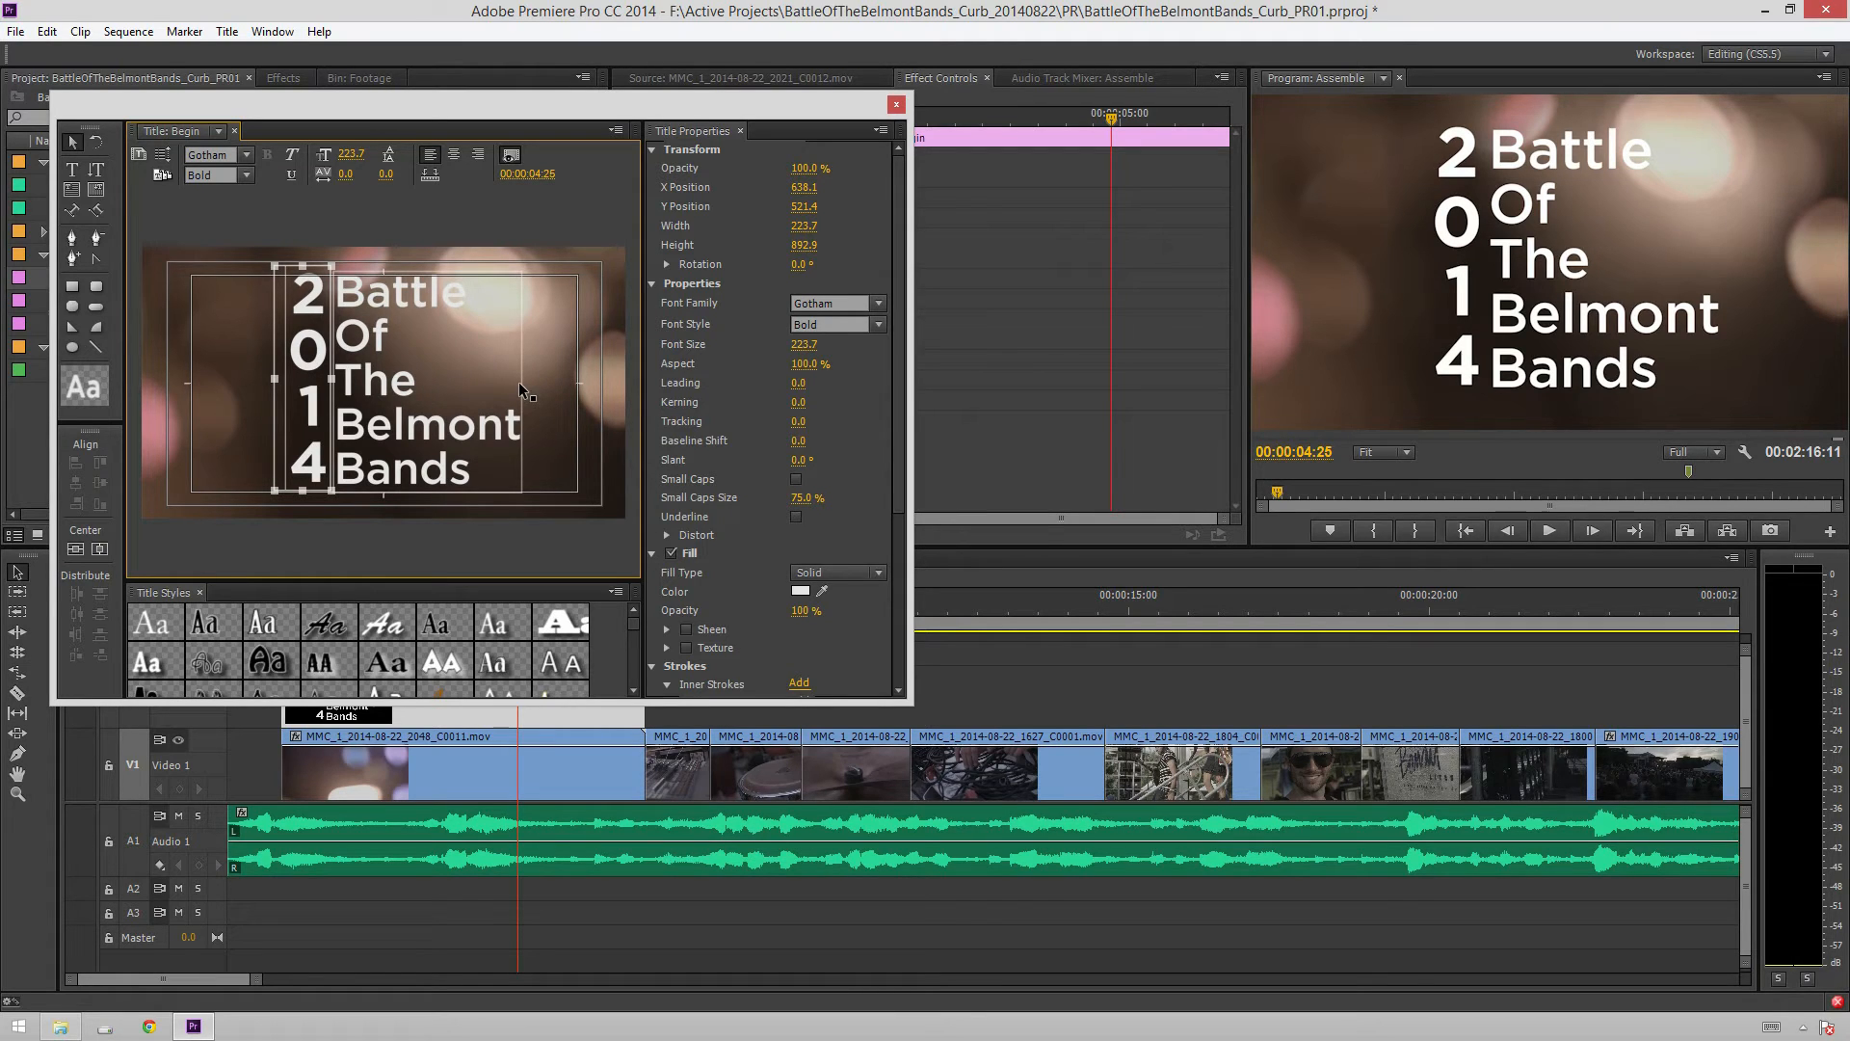
pyautogui.keyDown('shift'); pyautogui.click(397, 412); pyautogui.keyUp('shift')
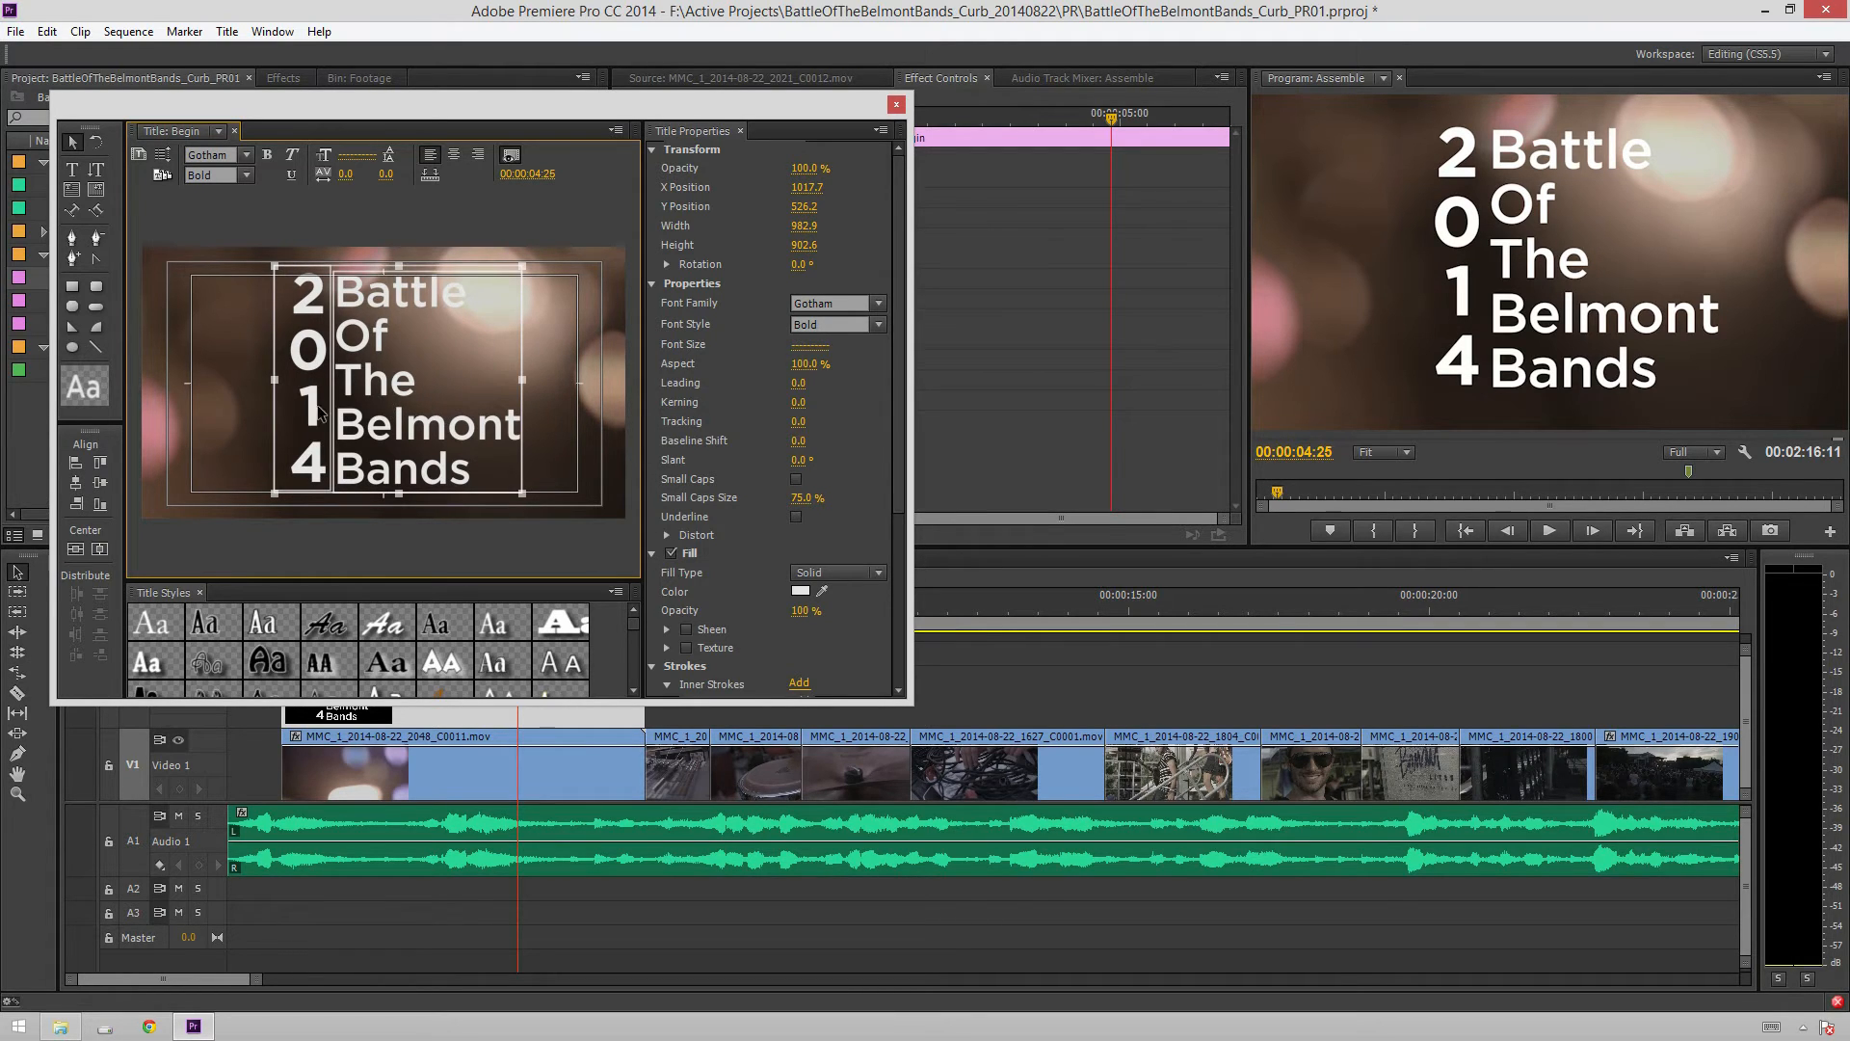
pyautogui.moveTo(366, 449); pyautogui.dragTo(275, 450)
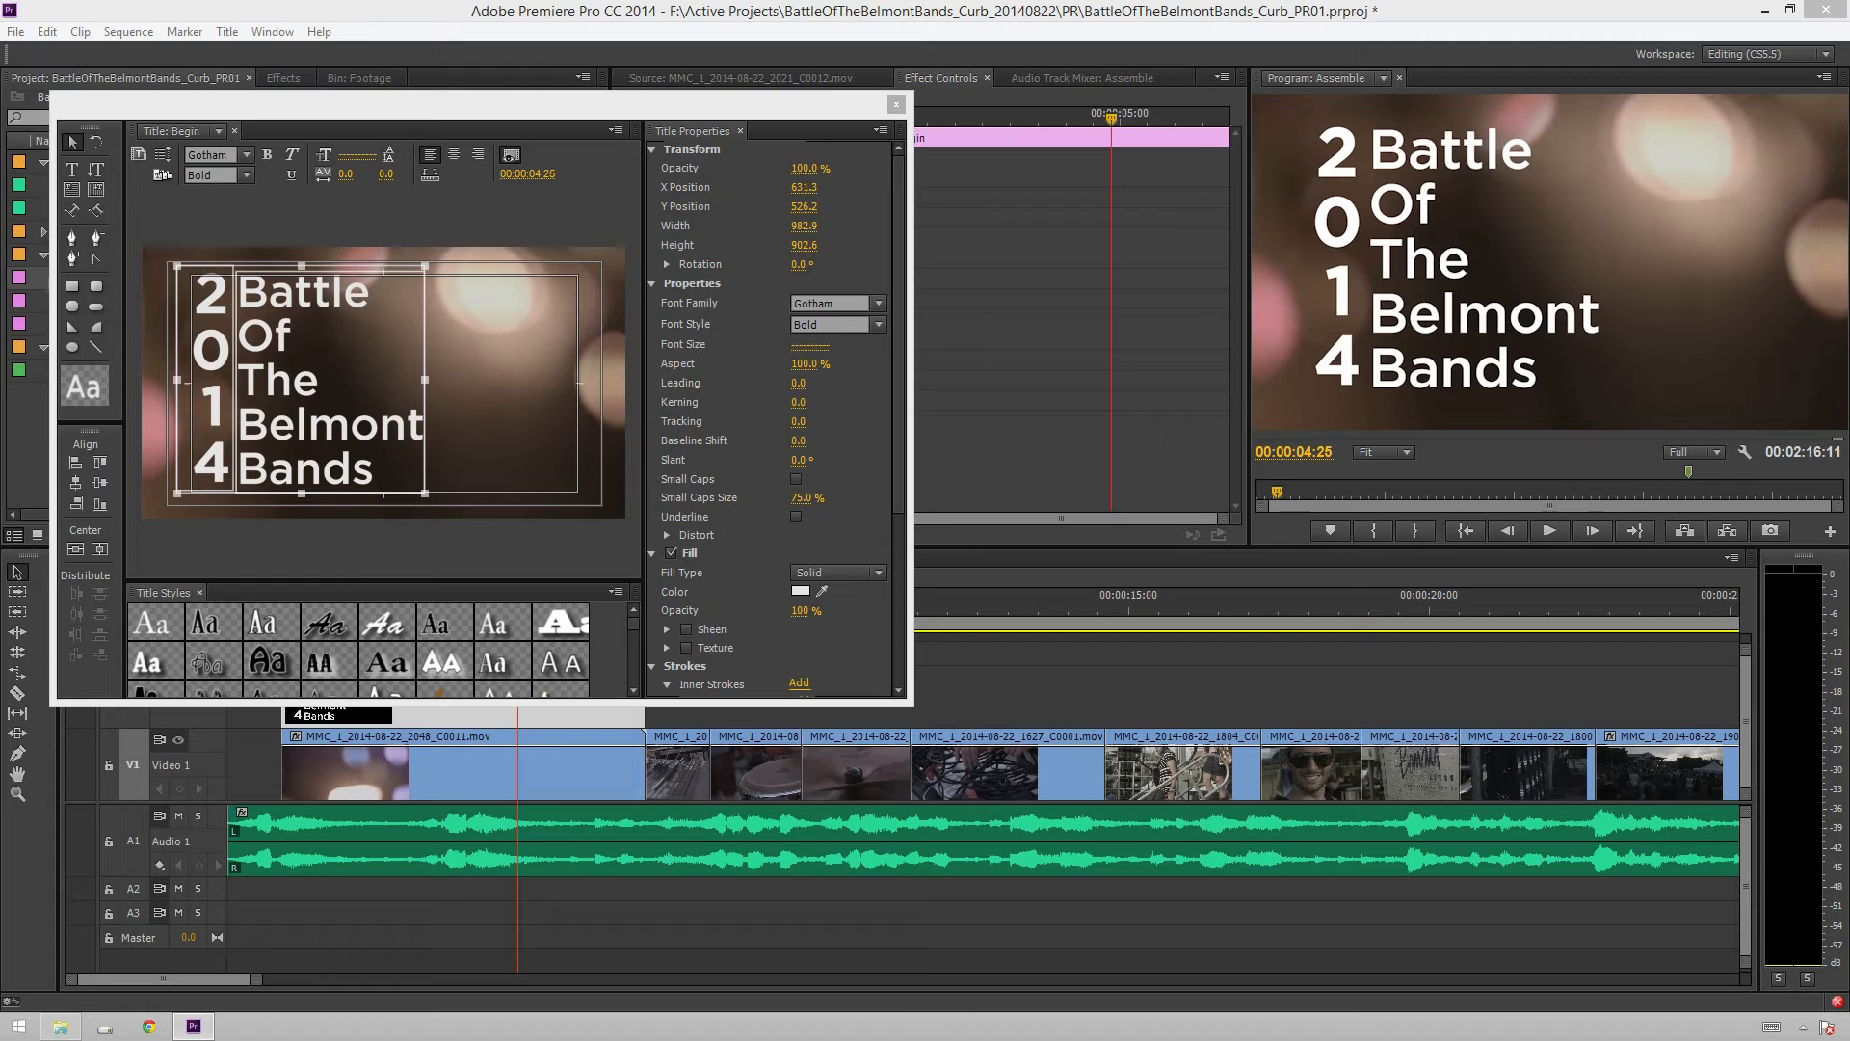
# Switch to Chrome, examine the Belmont Showcase Series page for the Battle of the Belmont Bands, and return to the search results
pyautogui.click(150, 1026)
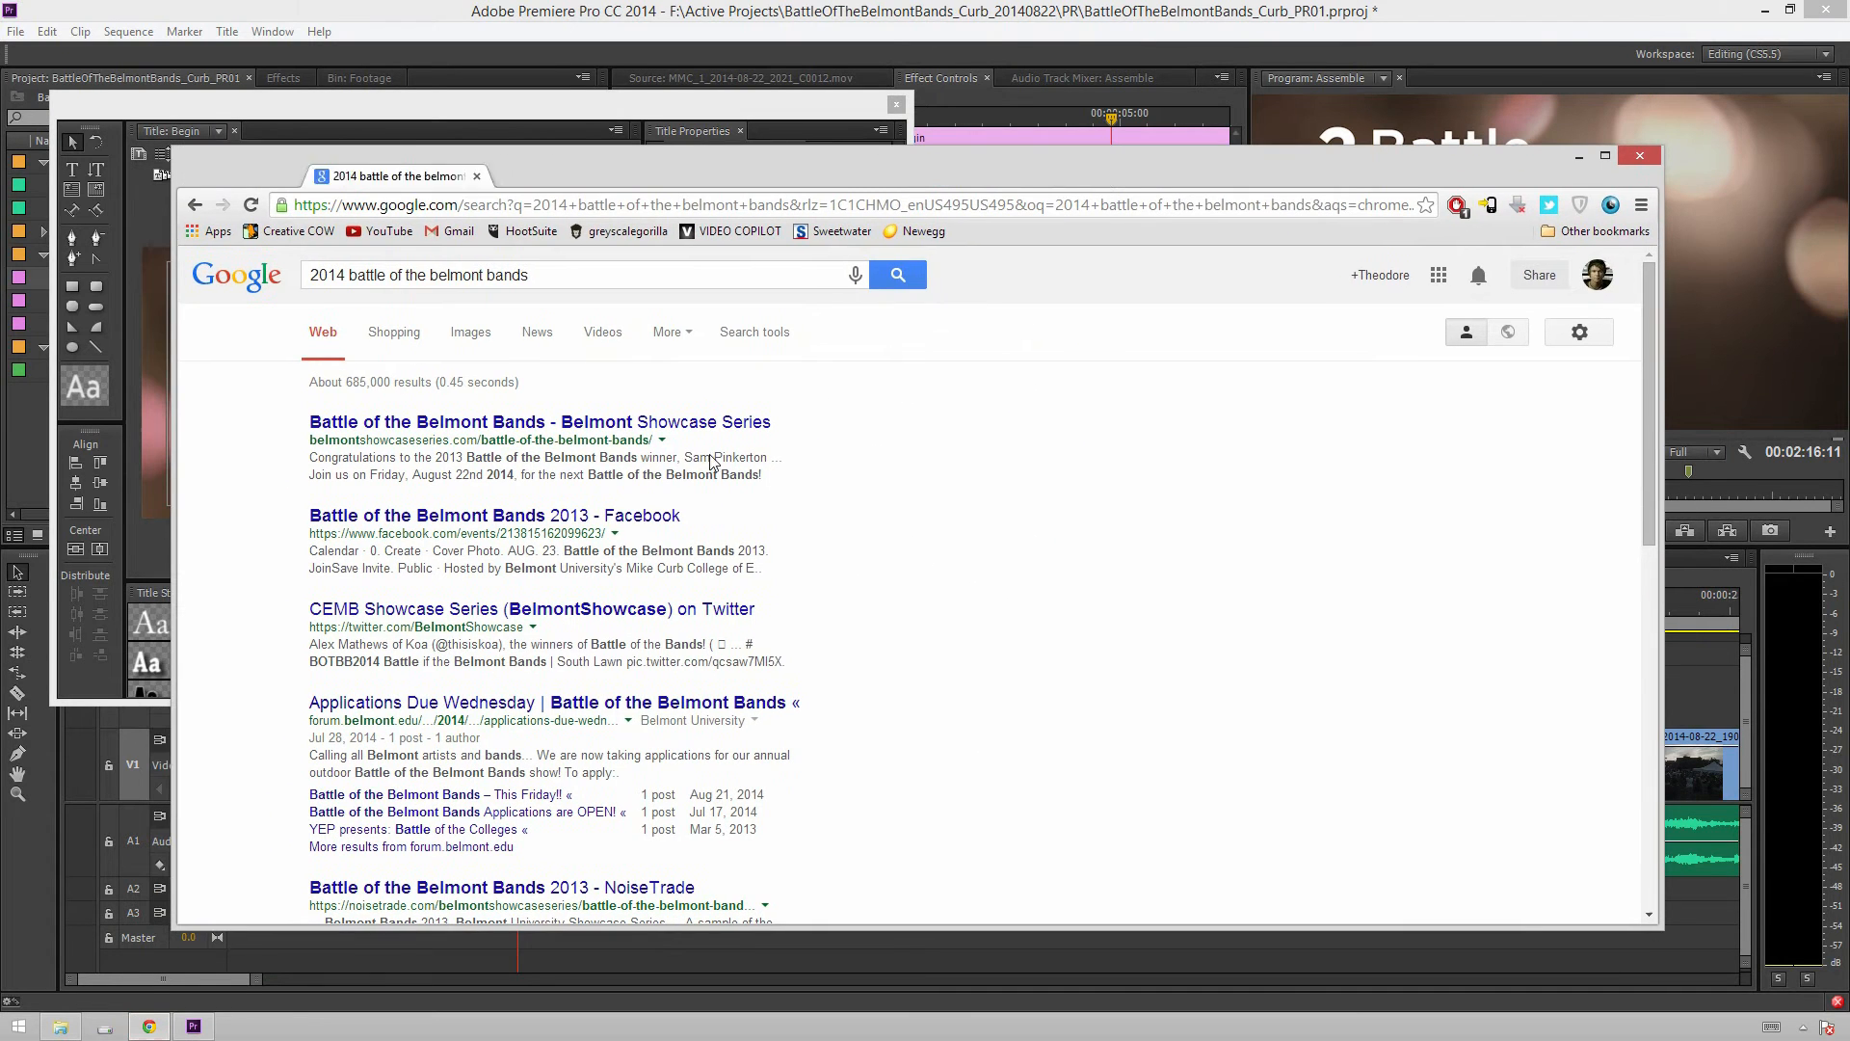
pyautogui.click(690, 431)
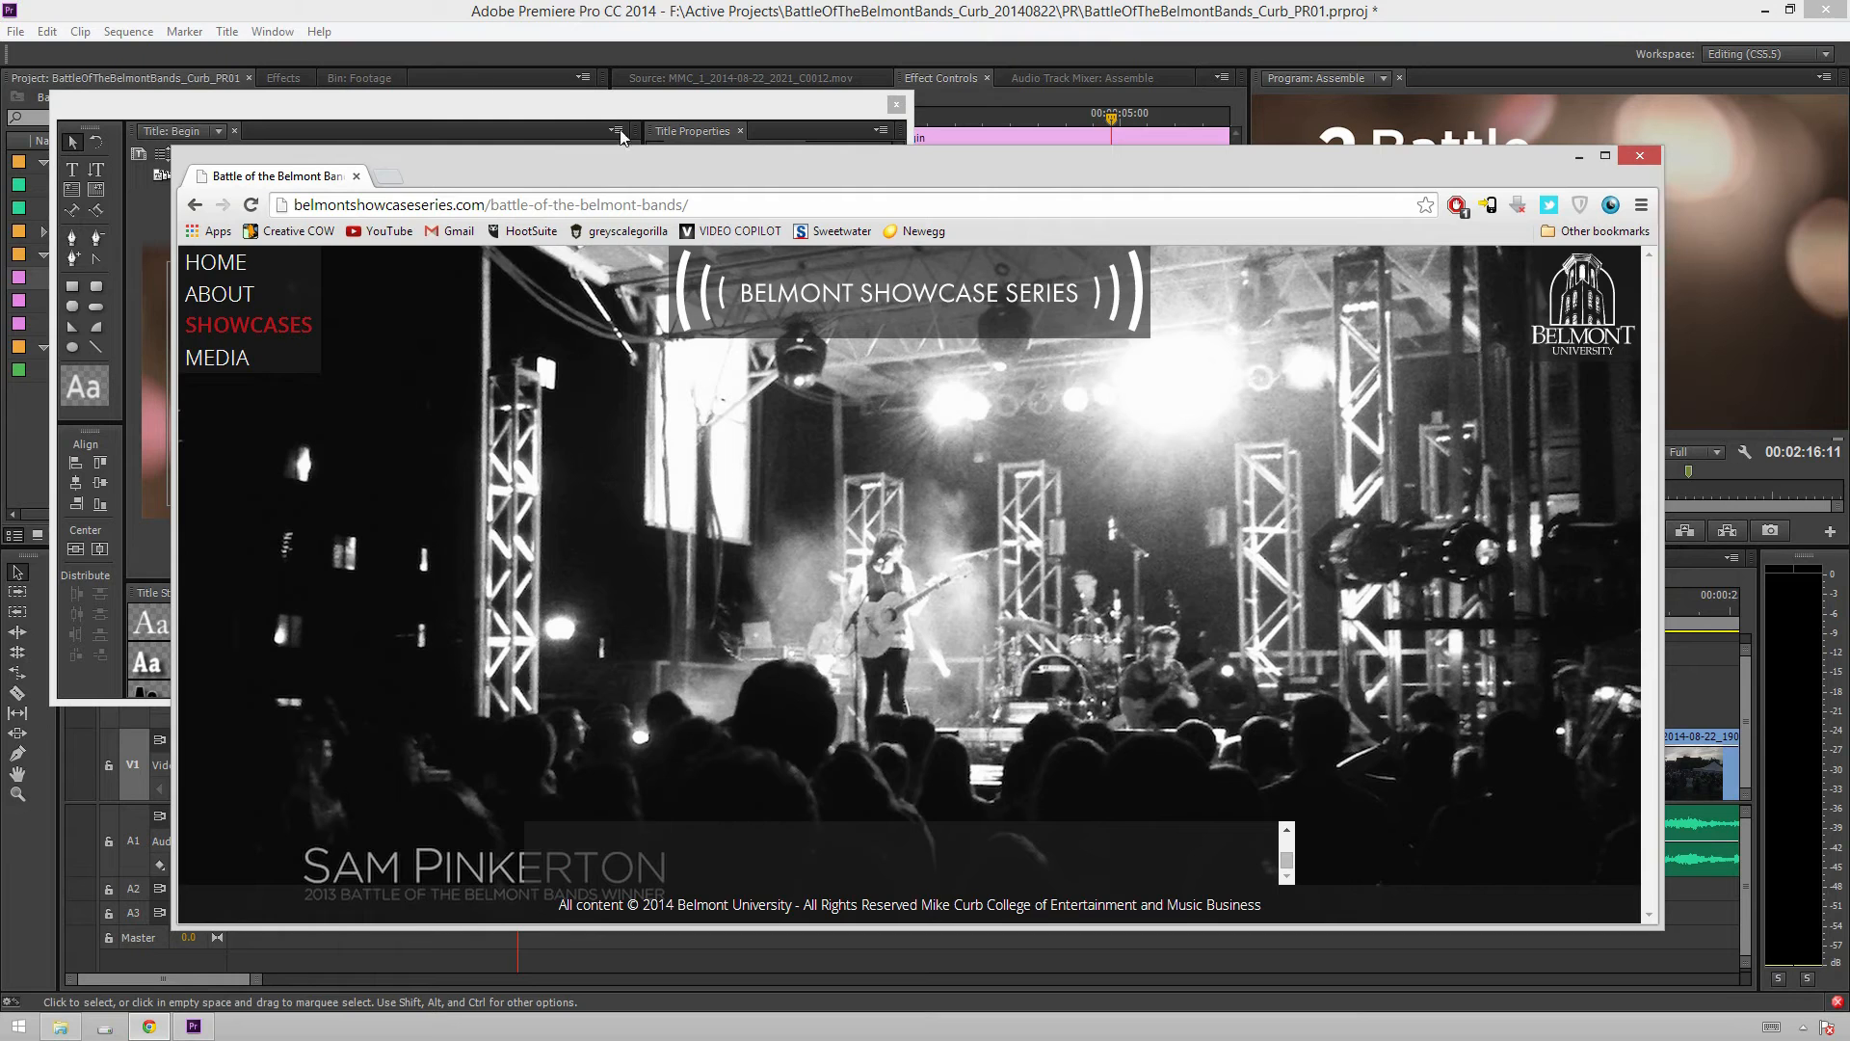
pyautogui.click(198, 205)
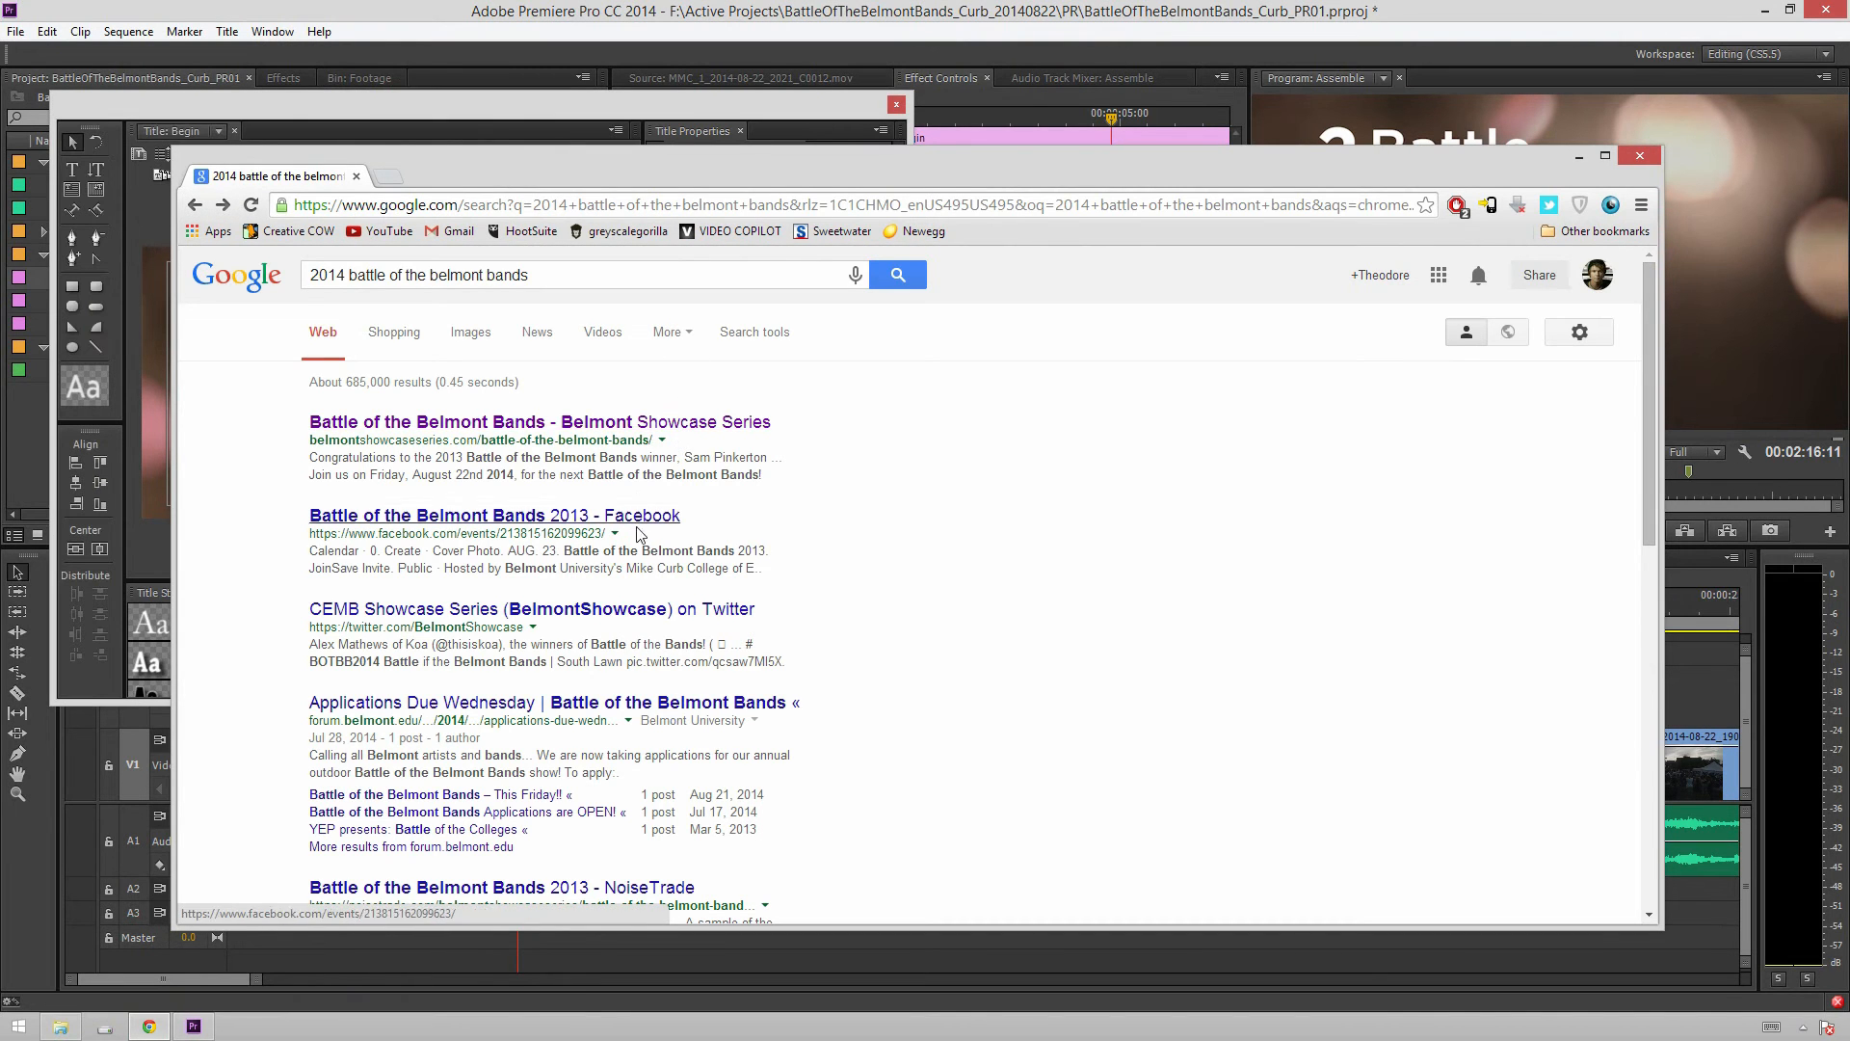
# Browse the web and image search results for the 2014 Battle of the Belmont Bands, and return to Premiere Pro
pyautogui.scroll(-1, 645, 545)
pyautogui.scroll(-2, 584, 506)
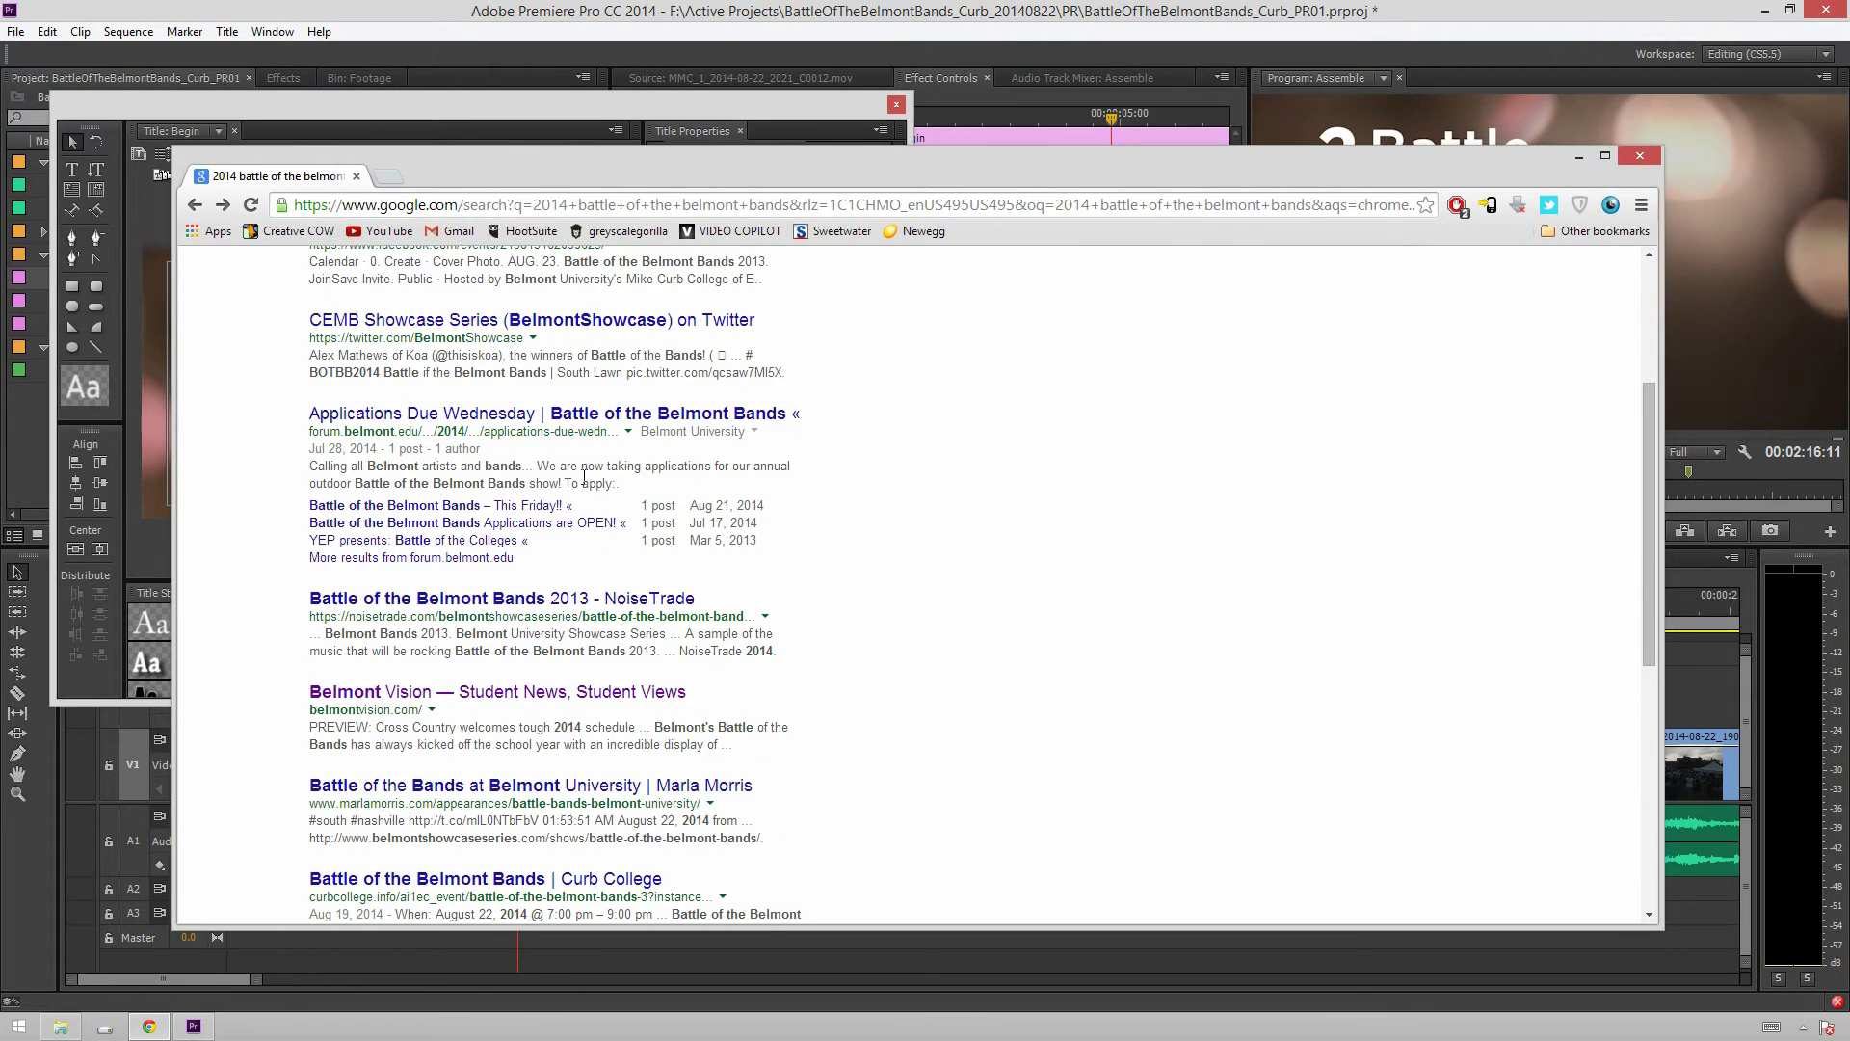
pyautogui.scroll(4, 588, 480)
pyautogui.click(466, 328)
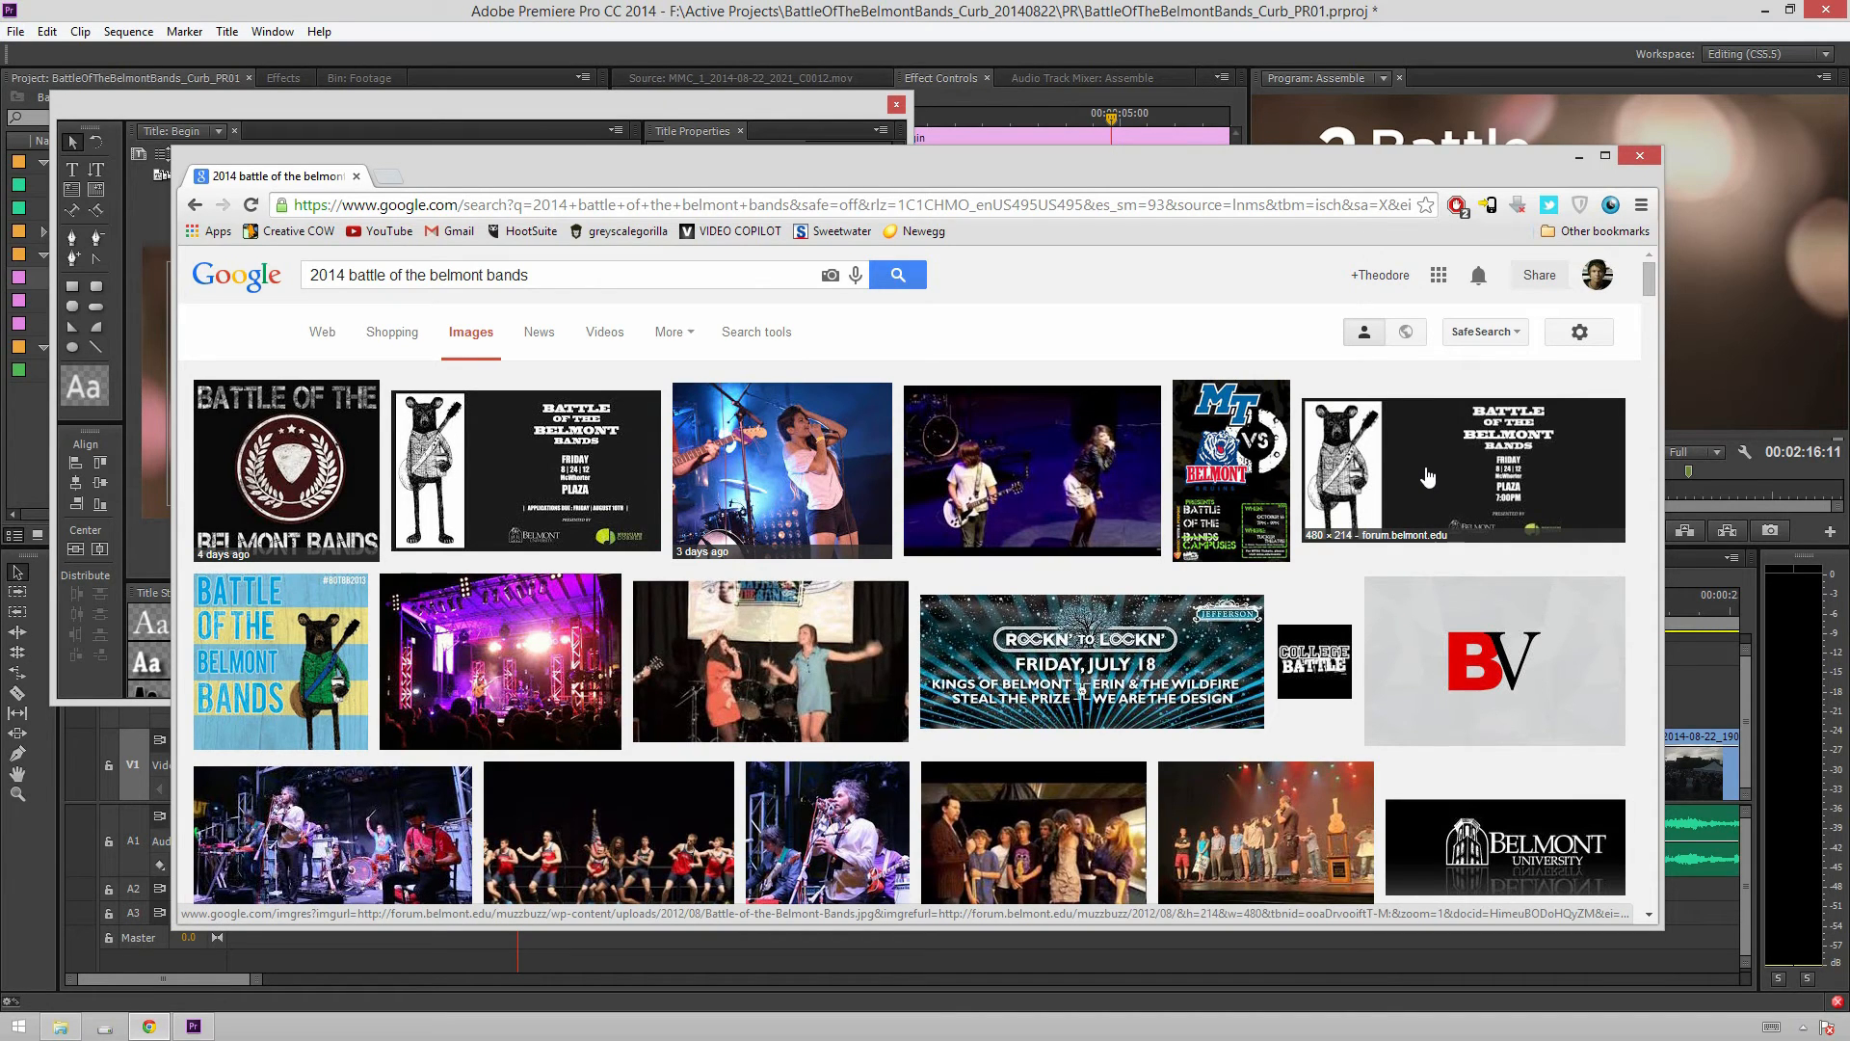
pyautogui.scroll(-2, 1400, 436)
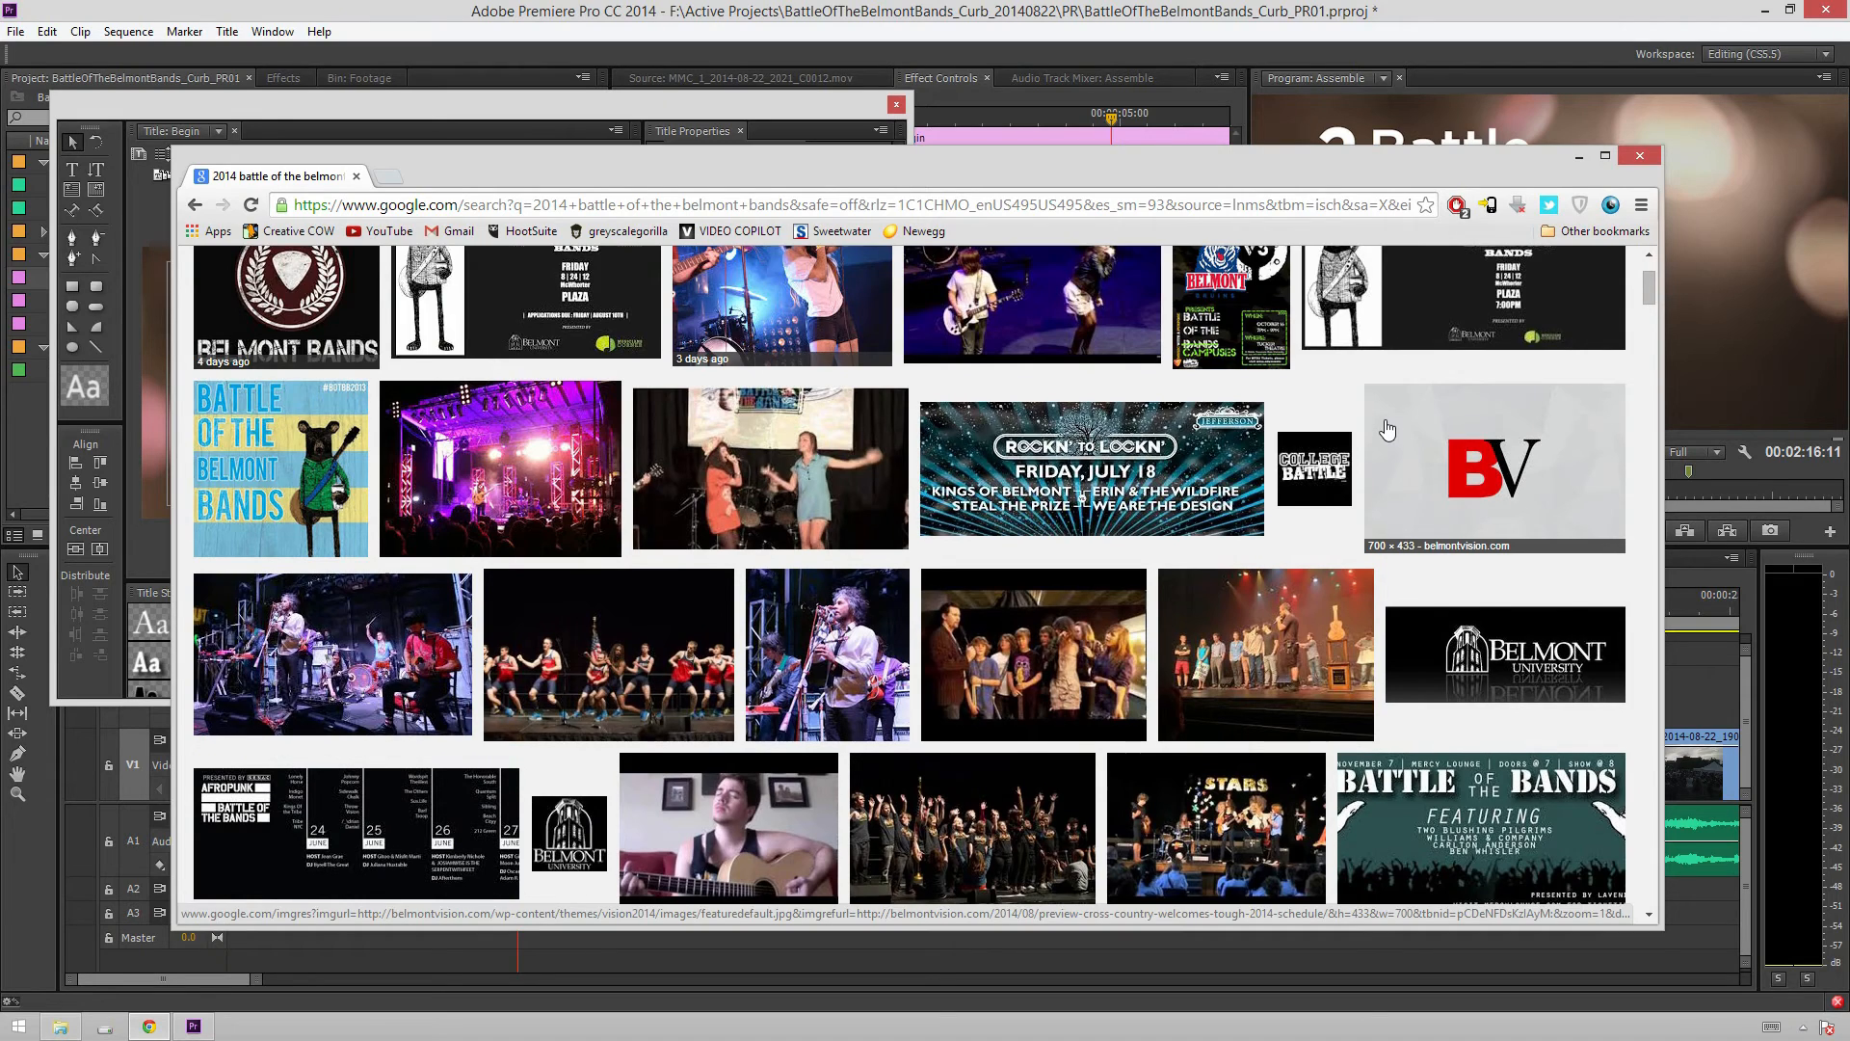
pyautogui.scroll(-6, 1388, 430)
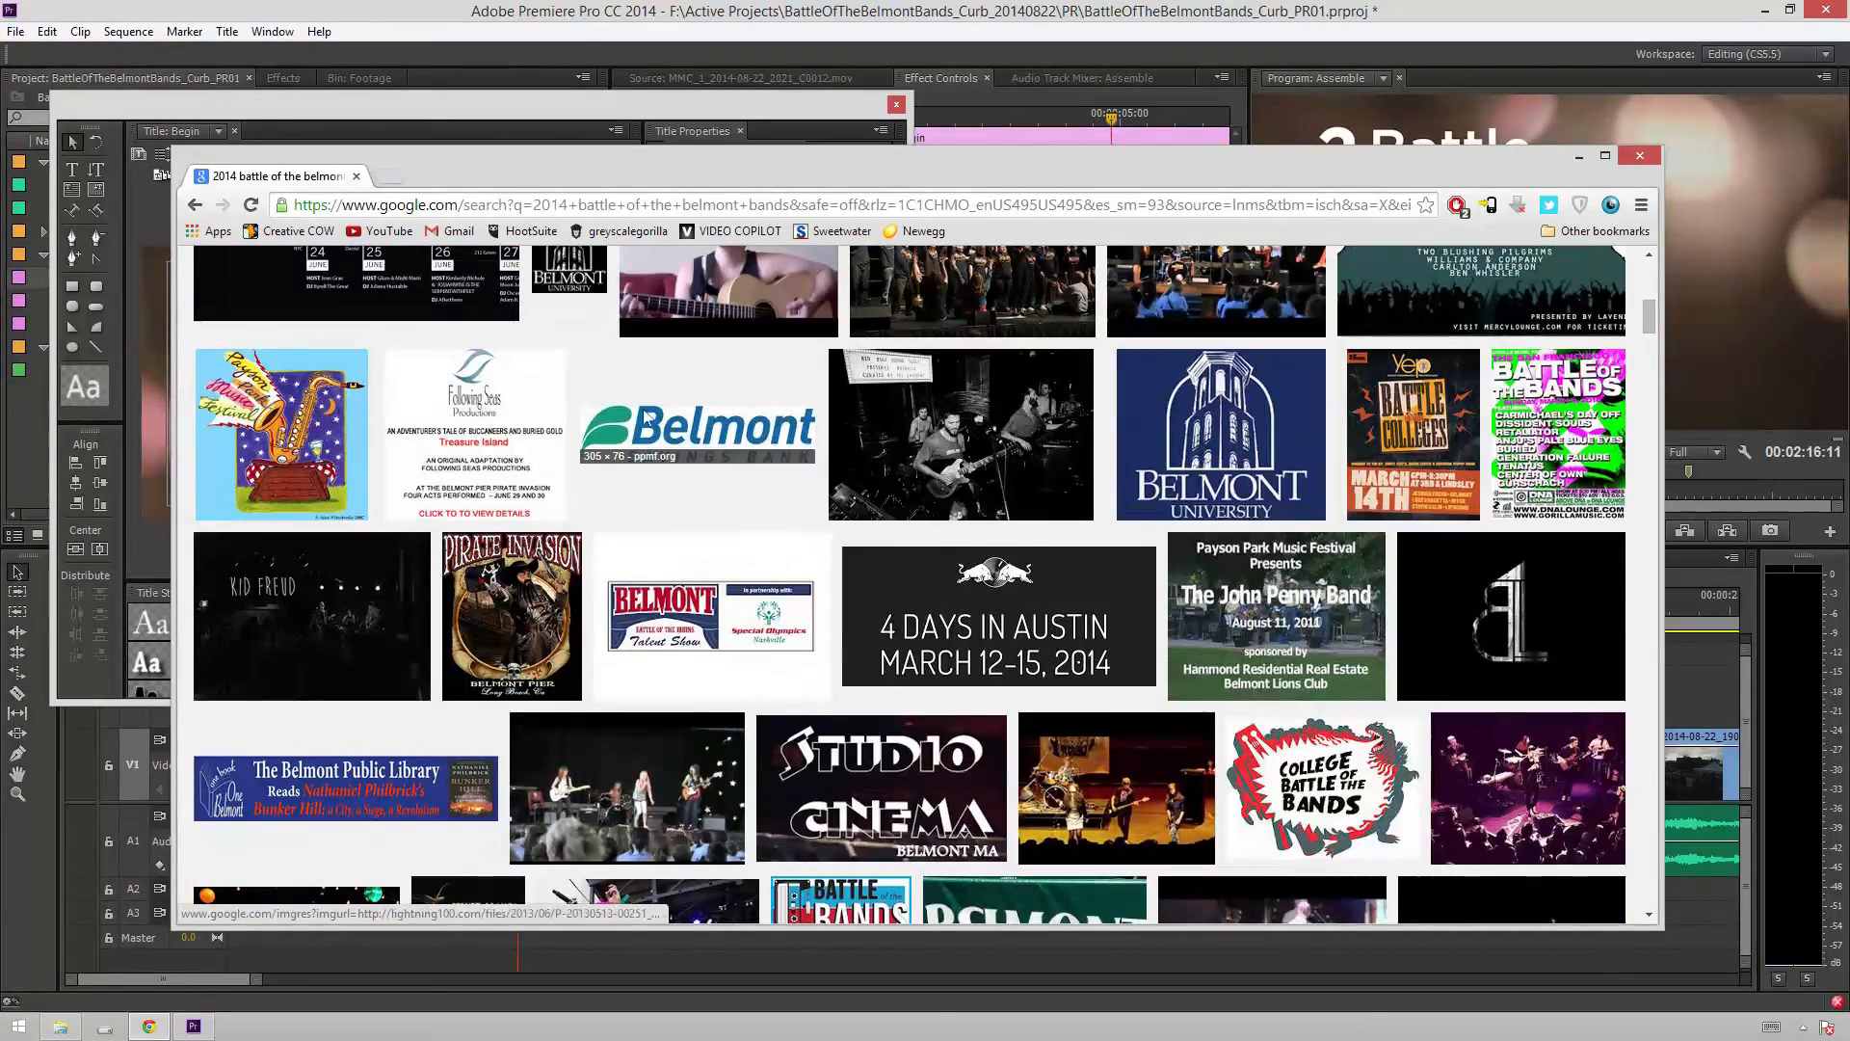
pyautogui.scroll(-4, 649, 421)
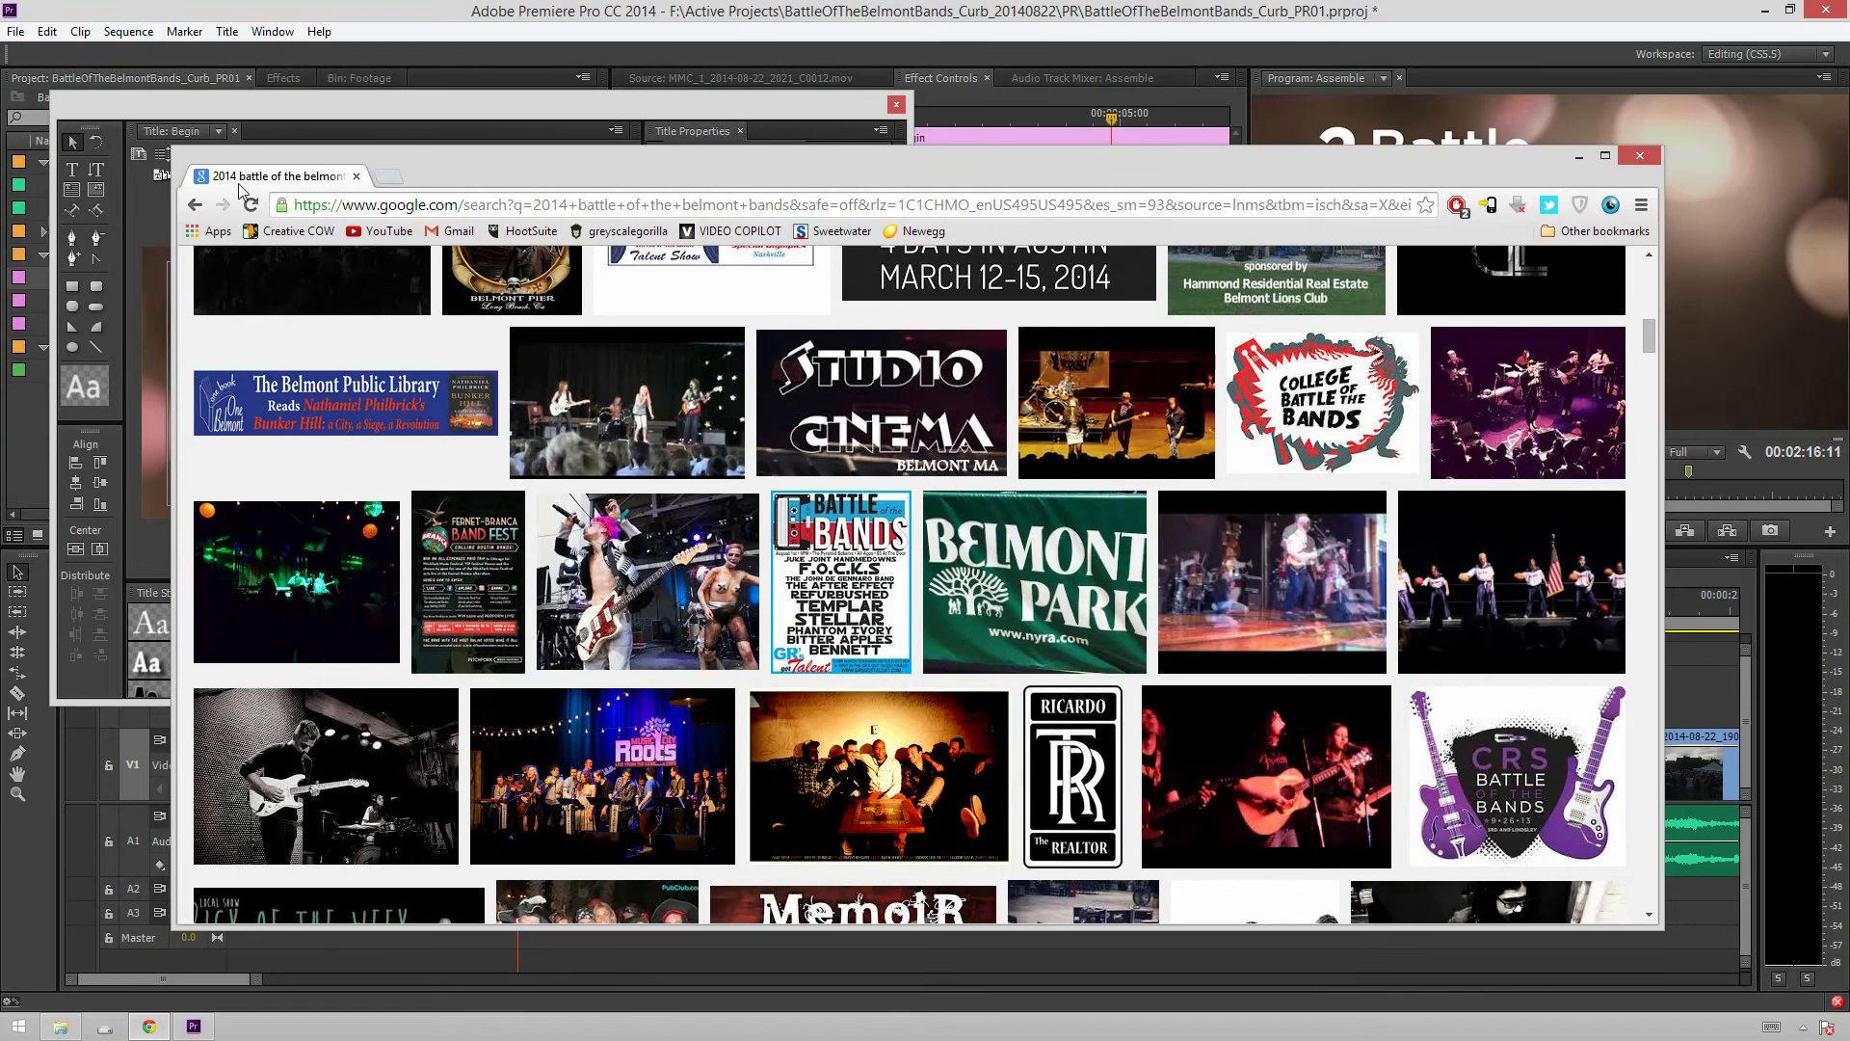
pyautogui.hotkey('alt', 'Tab')
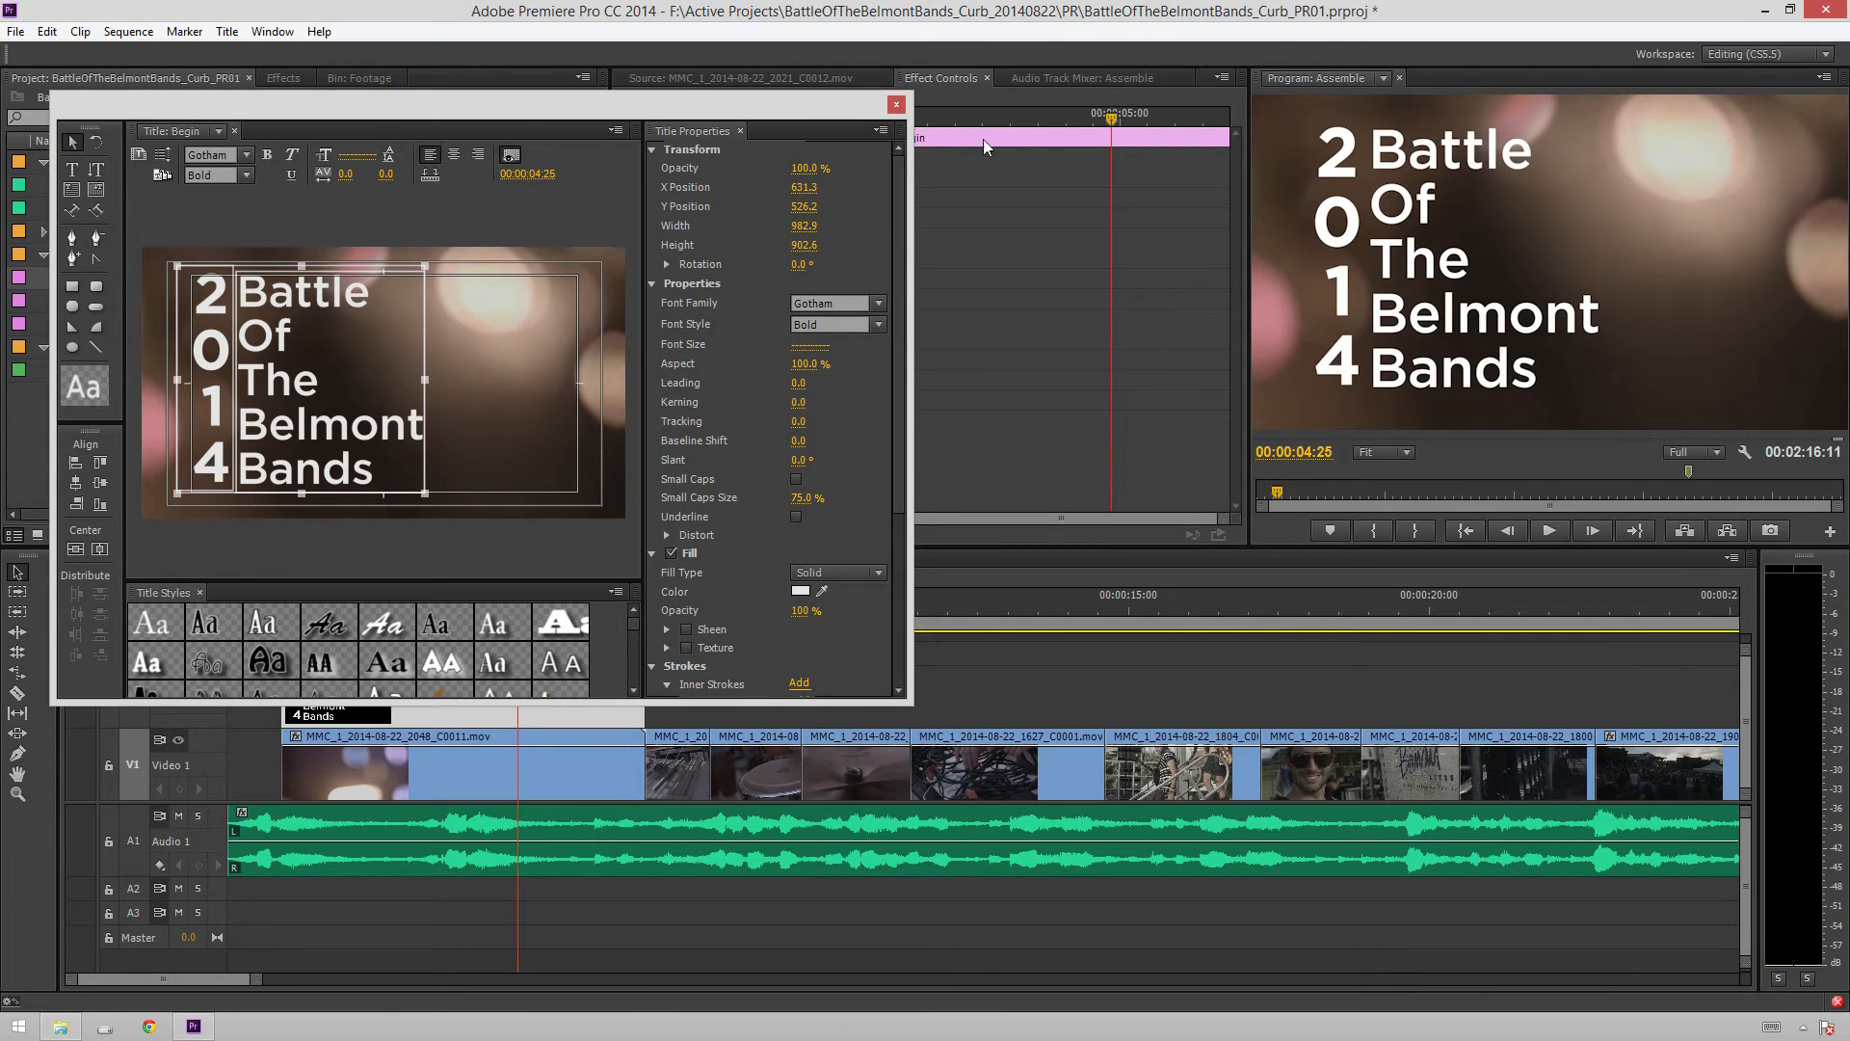
# Set the font style of the vertical 2014 text to Medium
pyautogui.click(201, 382)
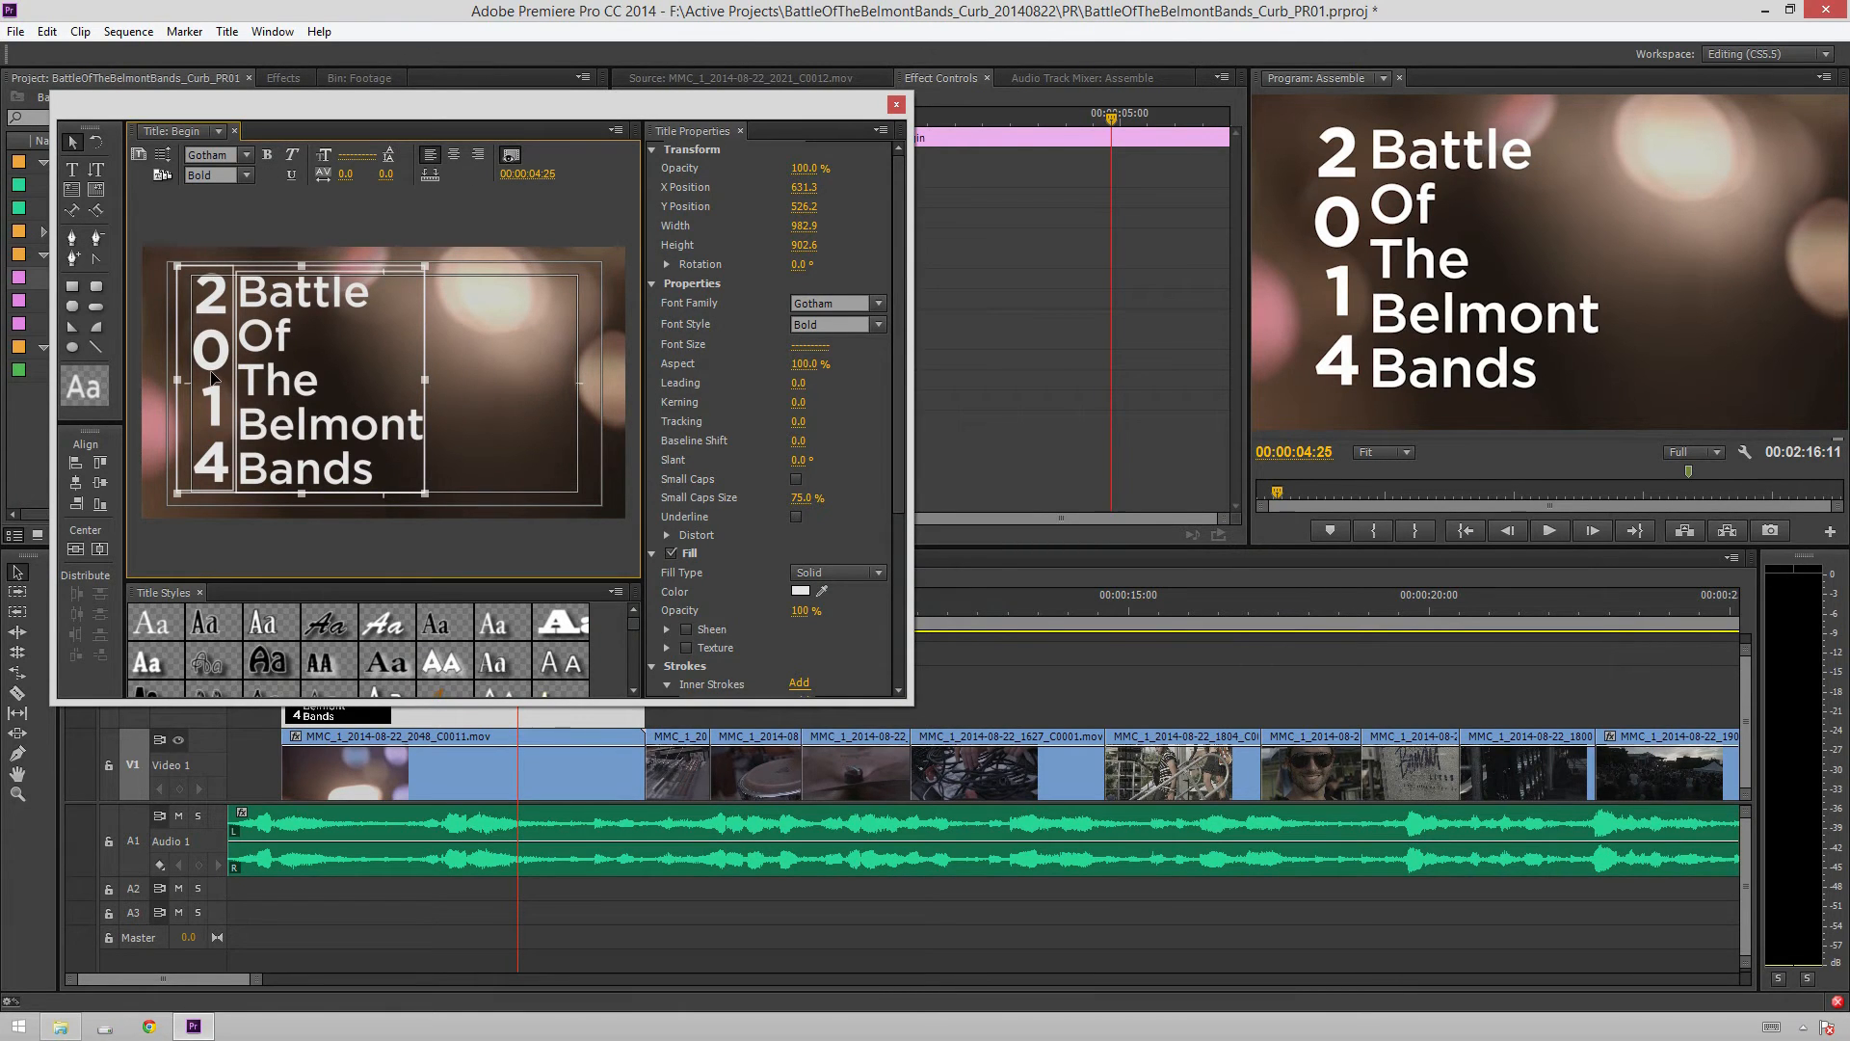
pyautogui.doubleClick(214, 348)
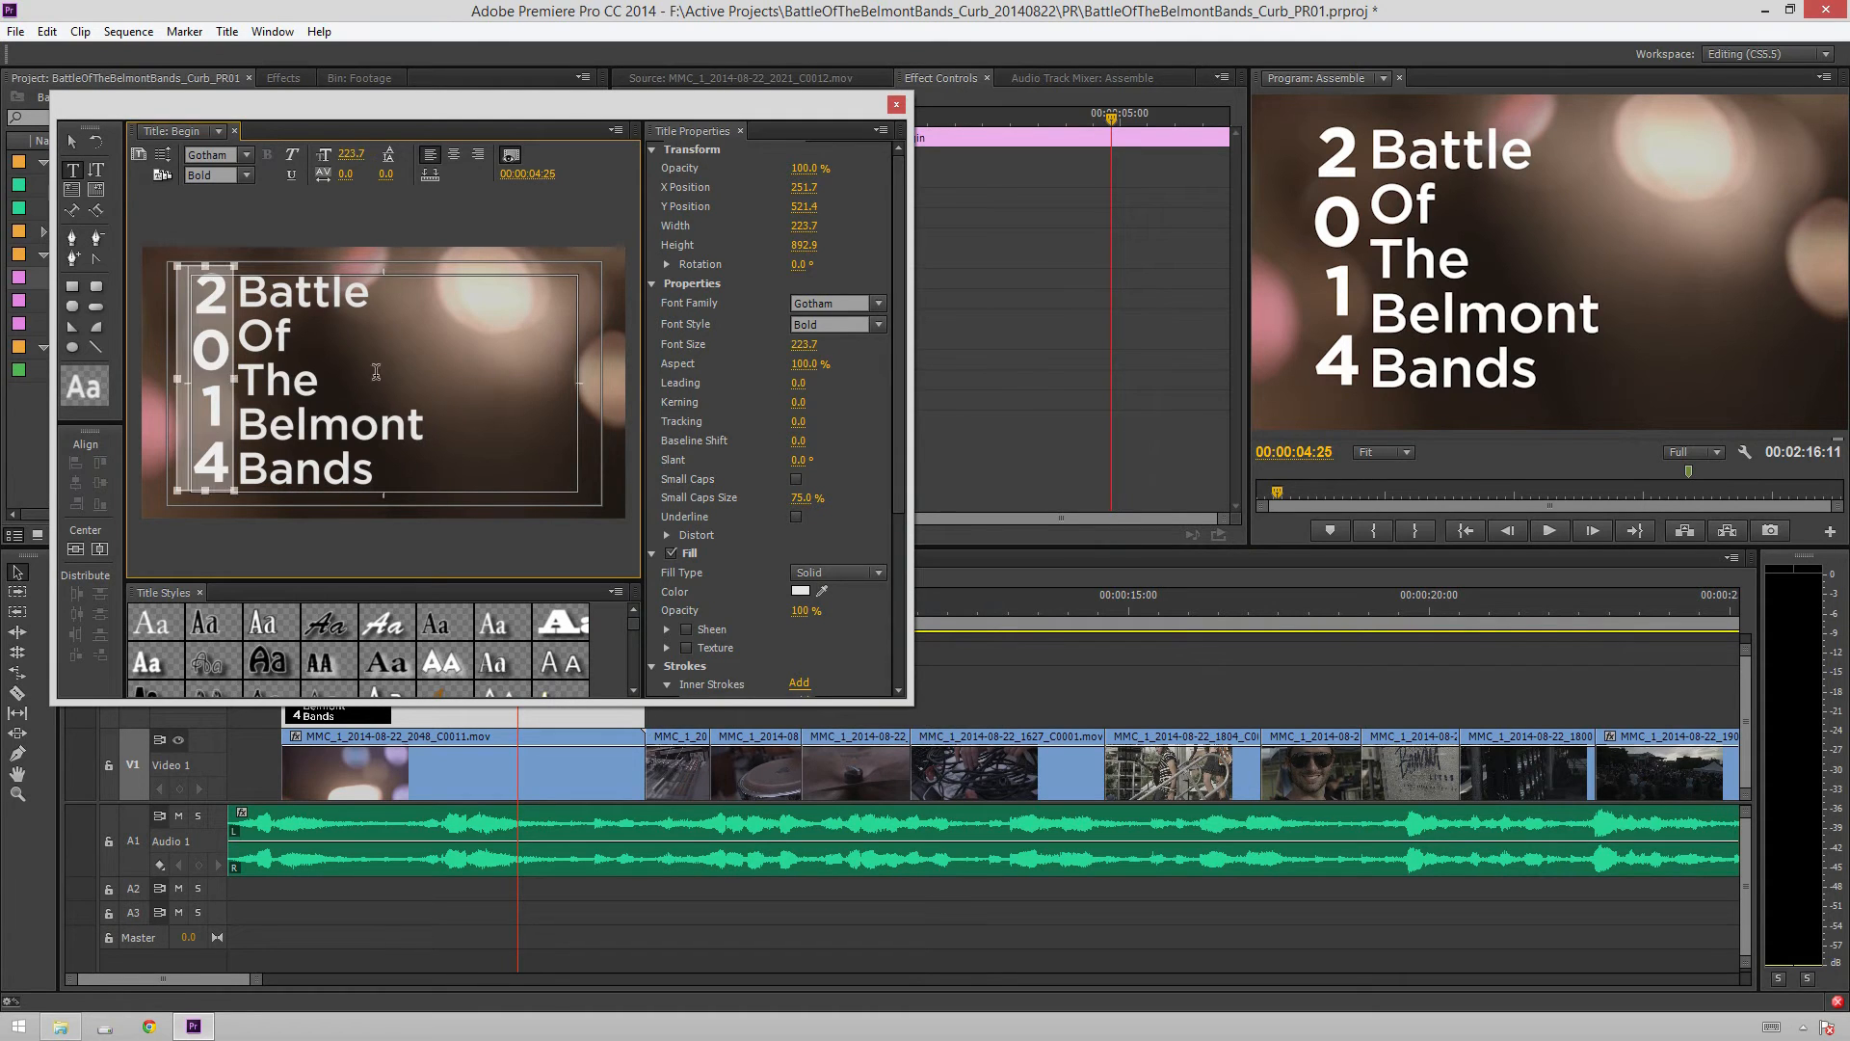
pyautogui.click(841, 323)
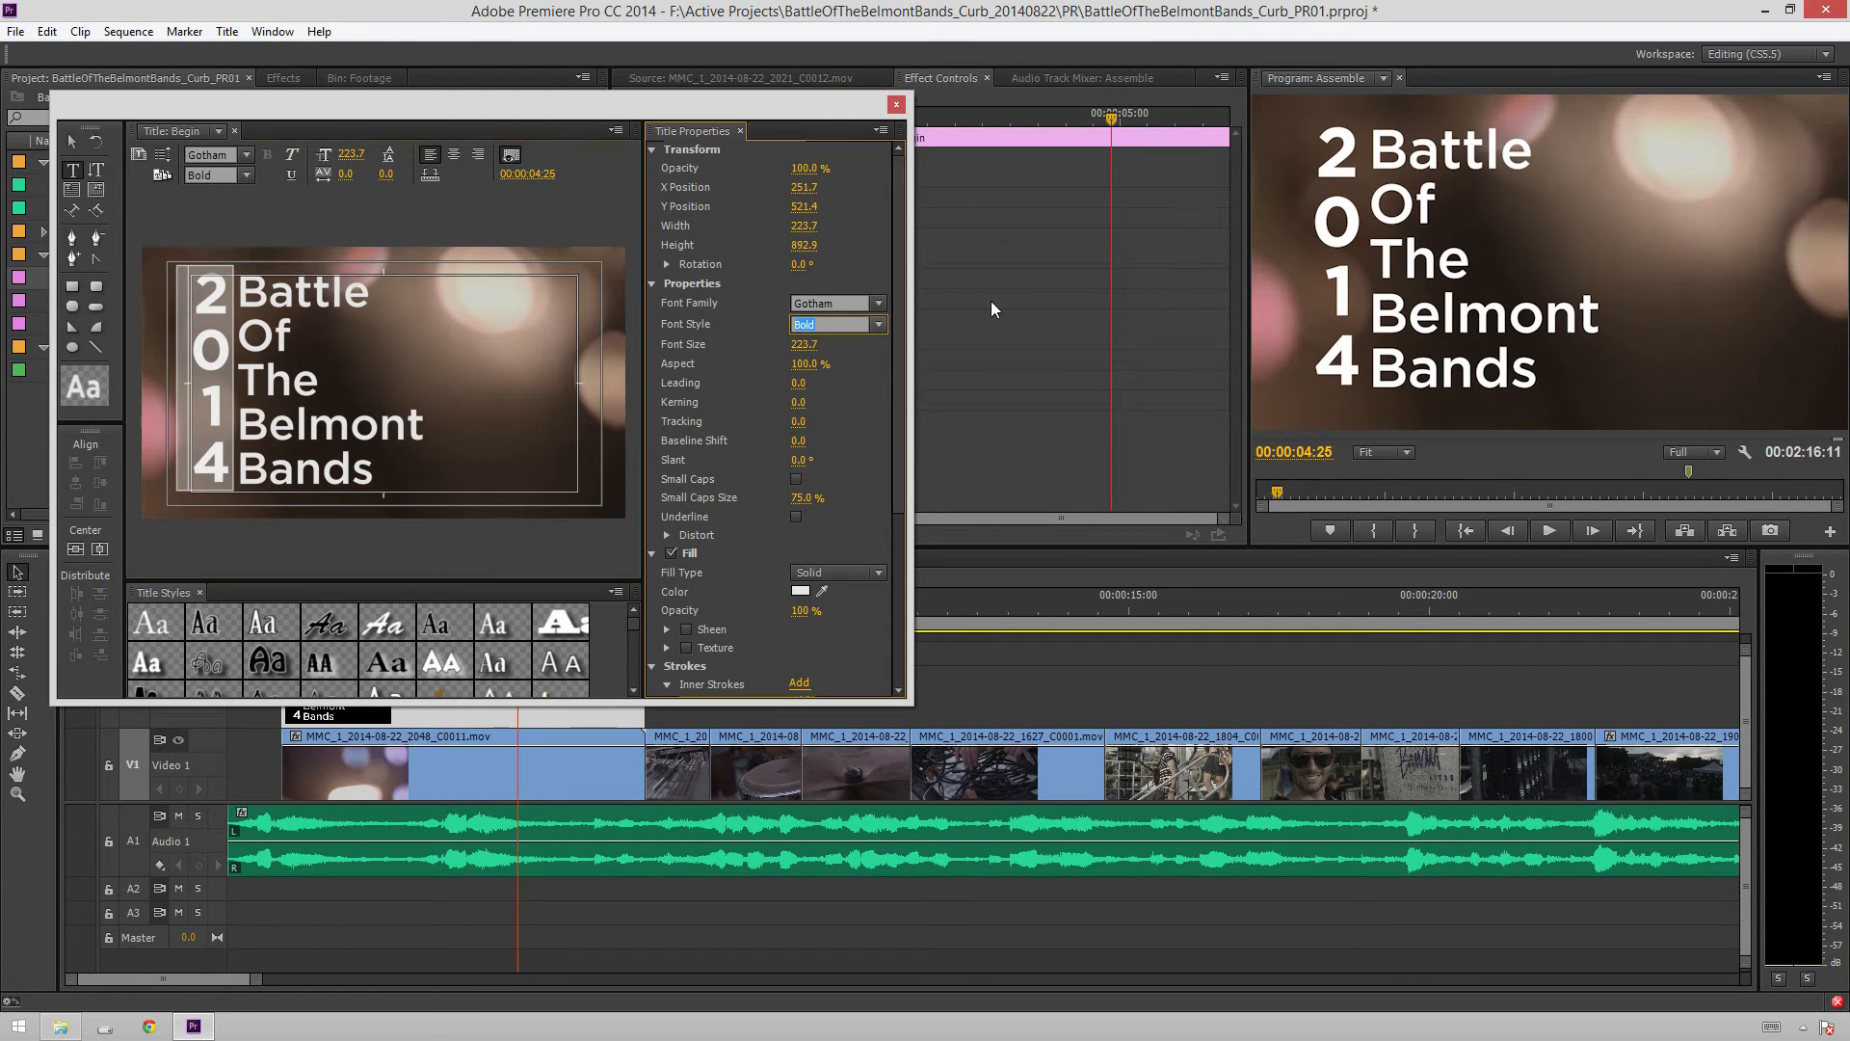
pyautogui.write('Medium')
pyautogui.press('Return')
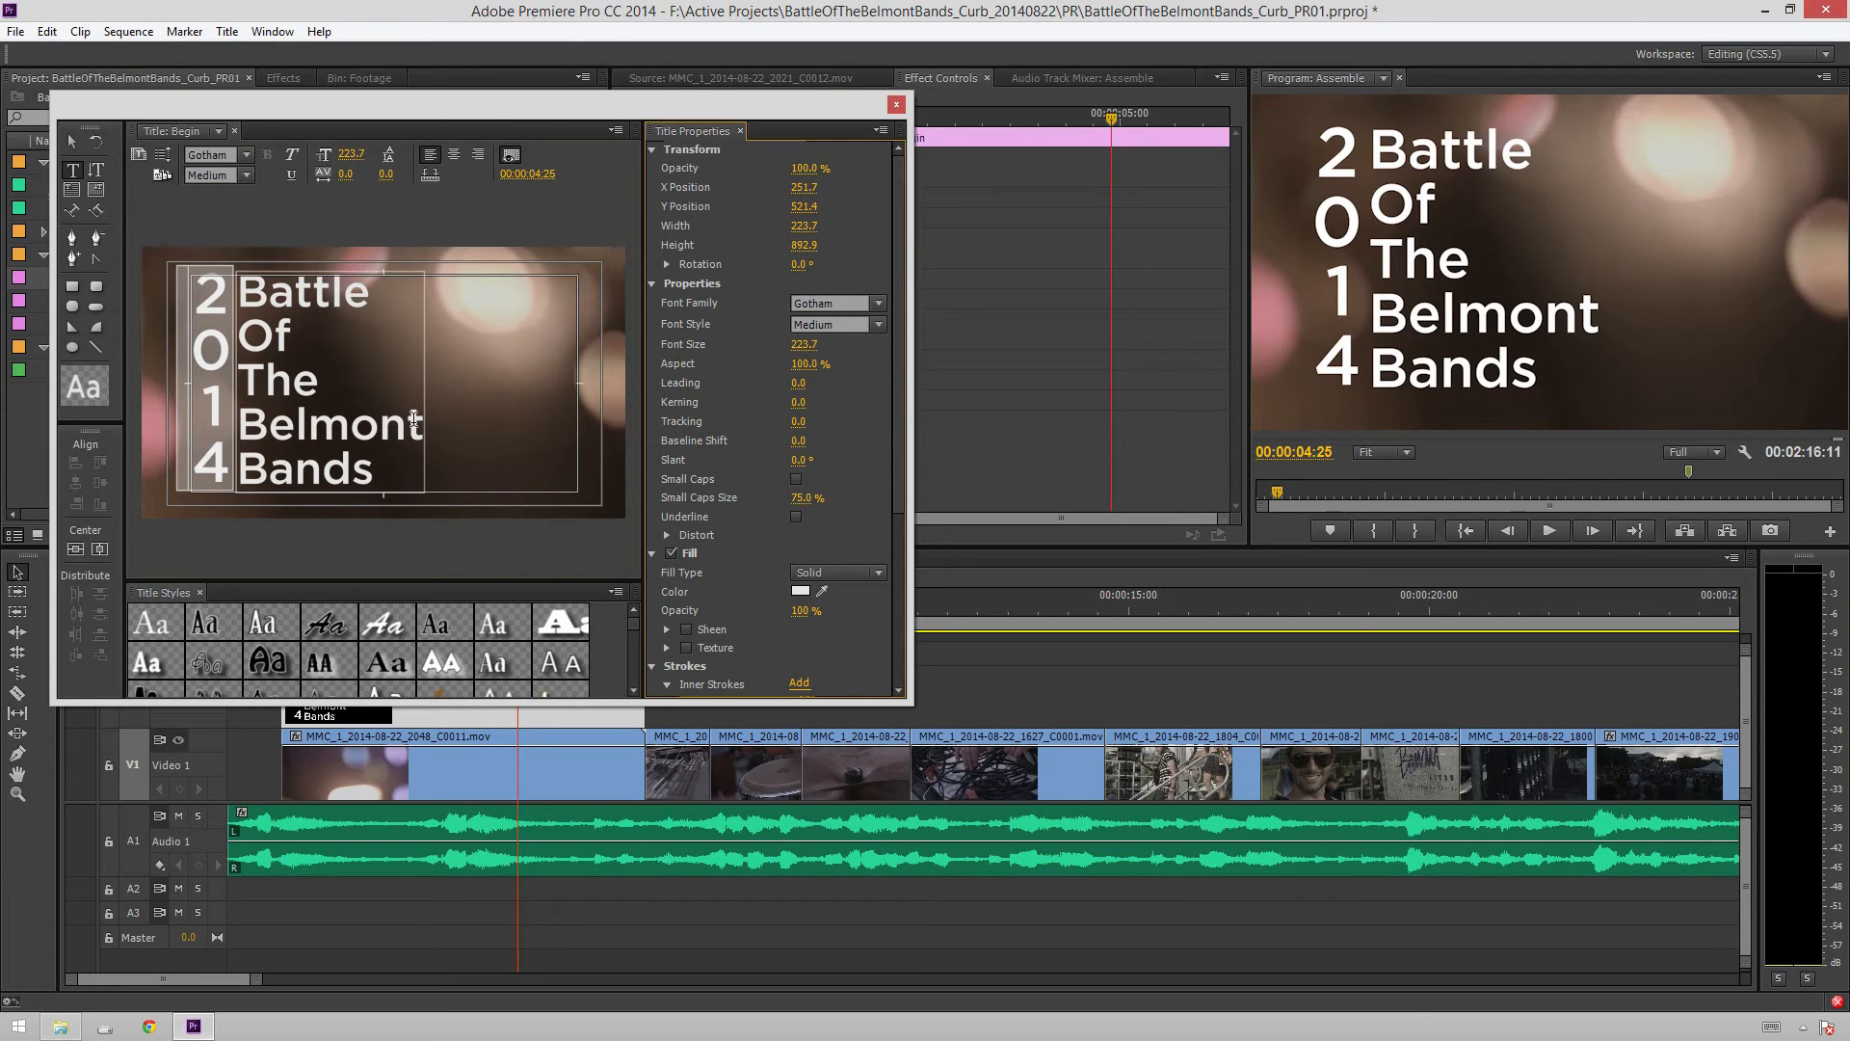
# Close the title editor and save the project
pyautogui.click(897, 105)
pyautogui.click(852, 662)
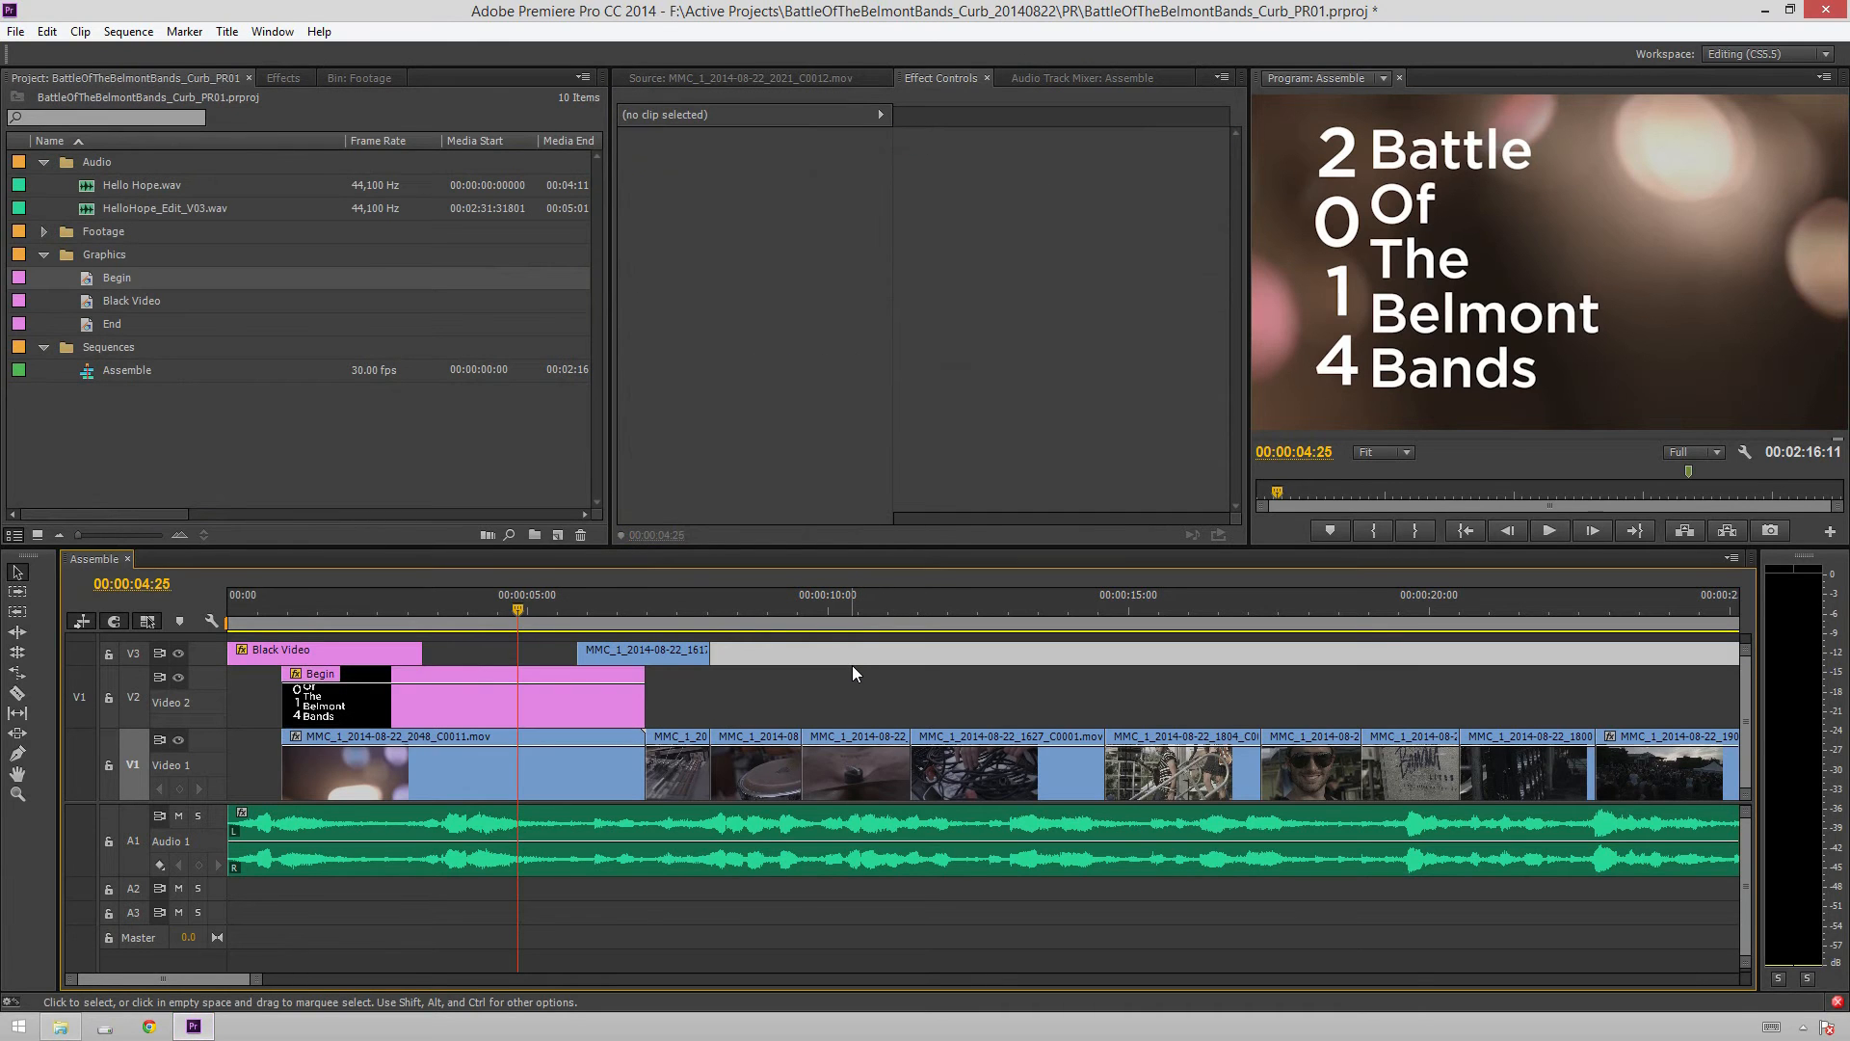
pyautogui.hotkey('ctrl', 's')
pyautogui.click(915, 688)
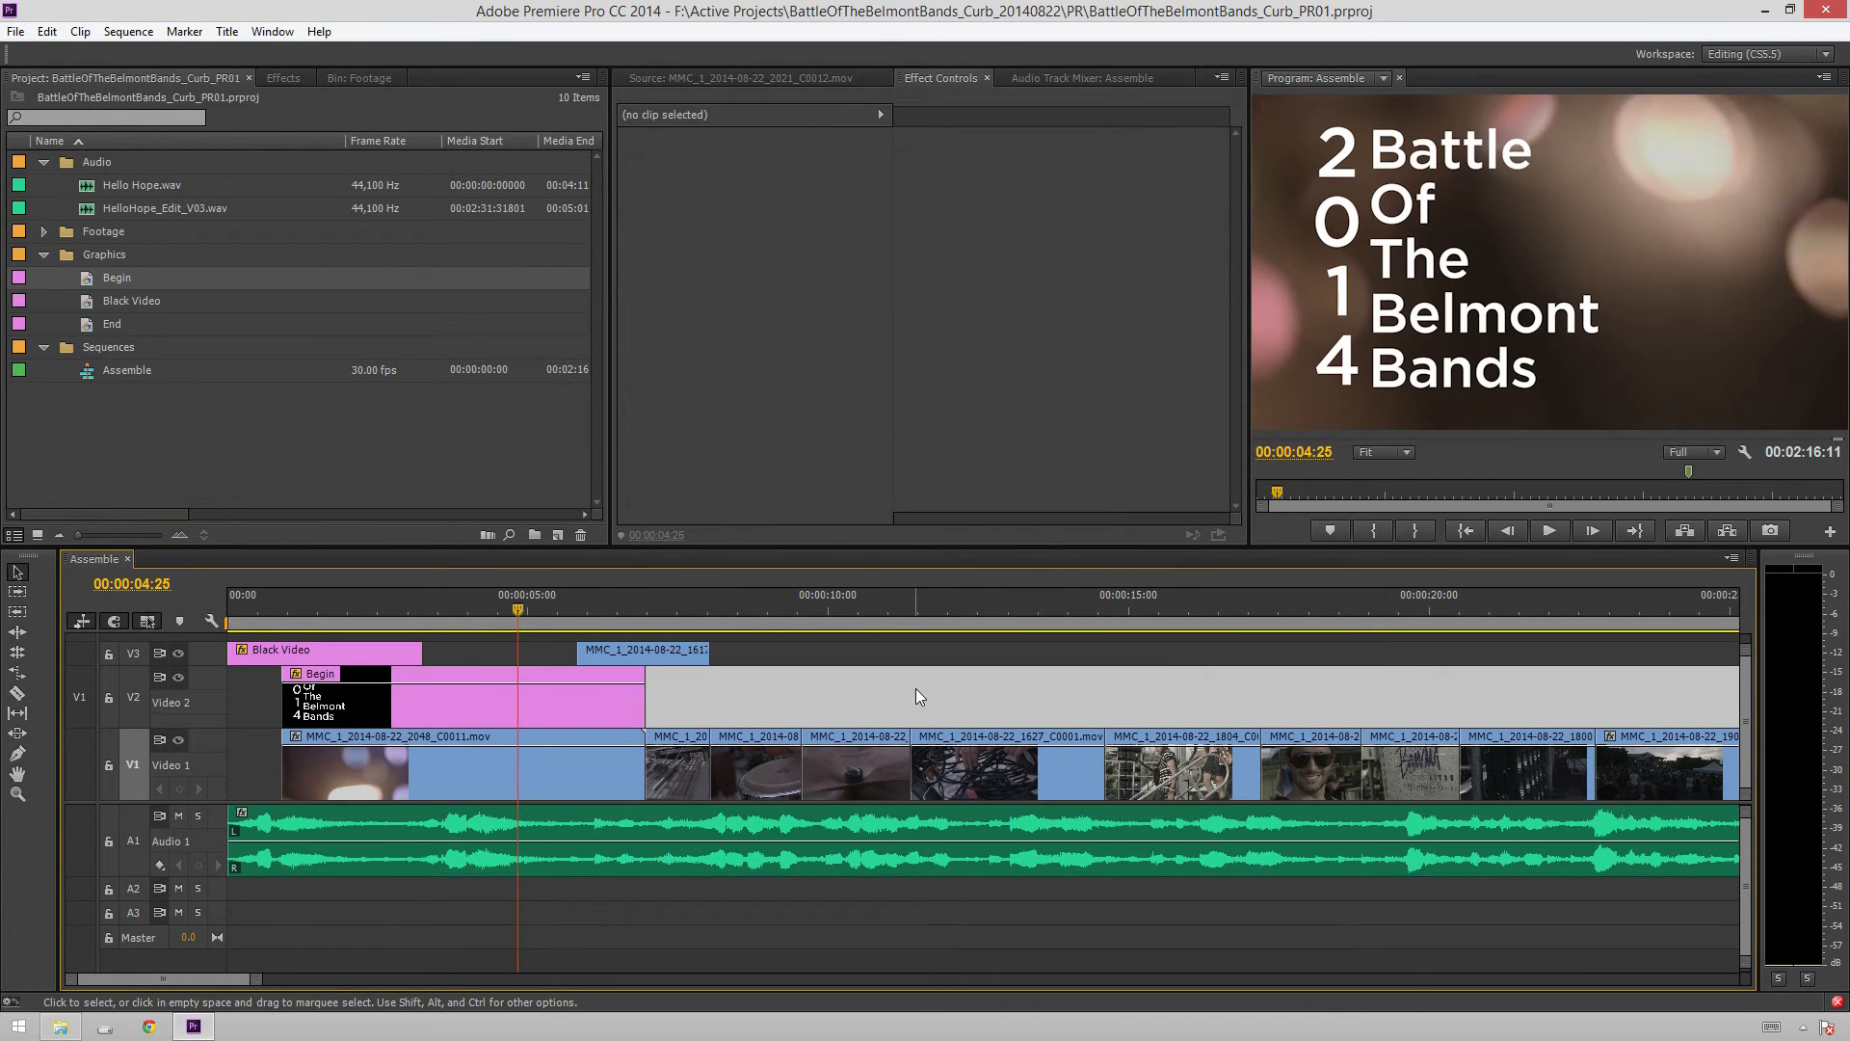
# Play the sequence from its start to review the opening title over the first shot
pyautogui.press('Home')
pyautogui.press('space')
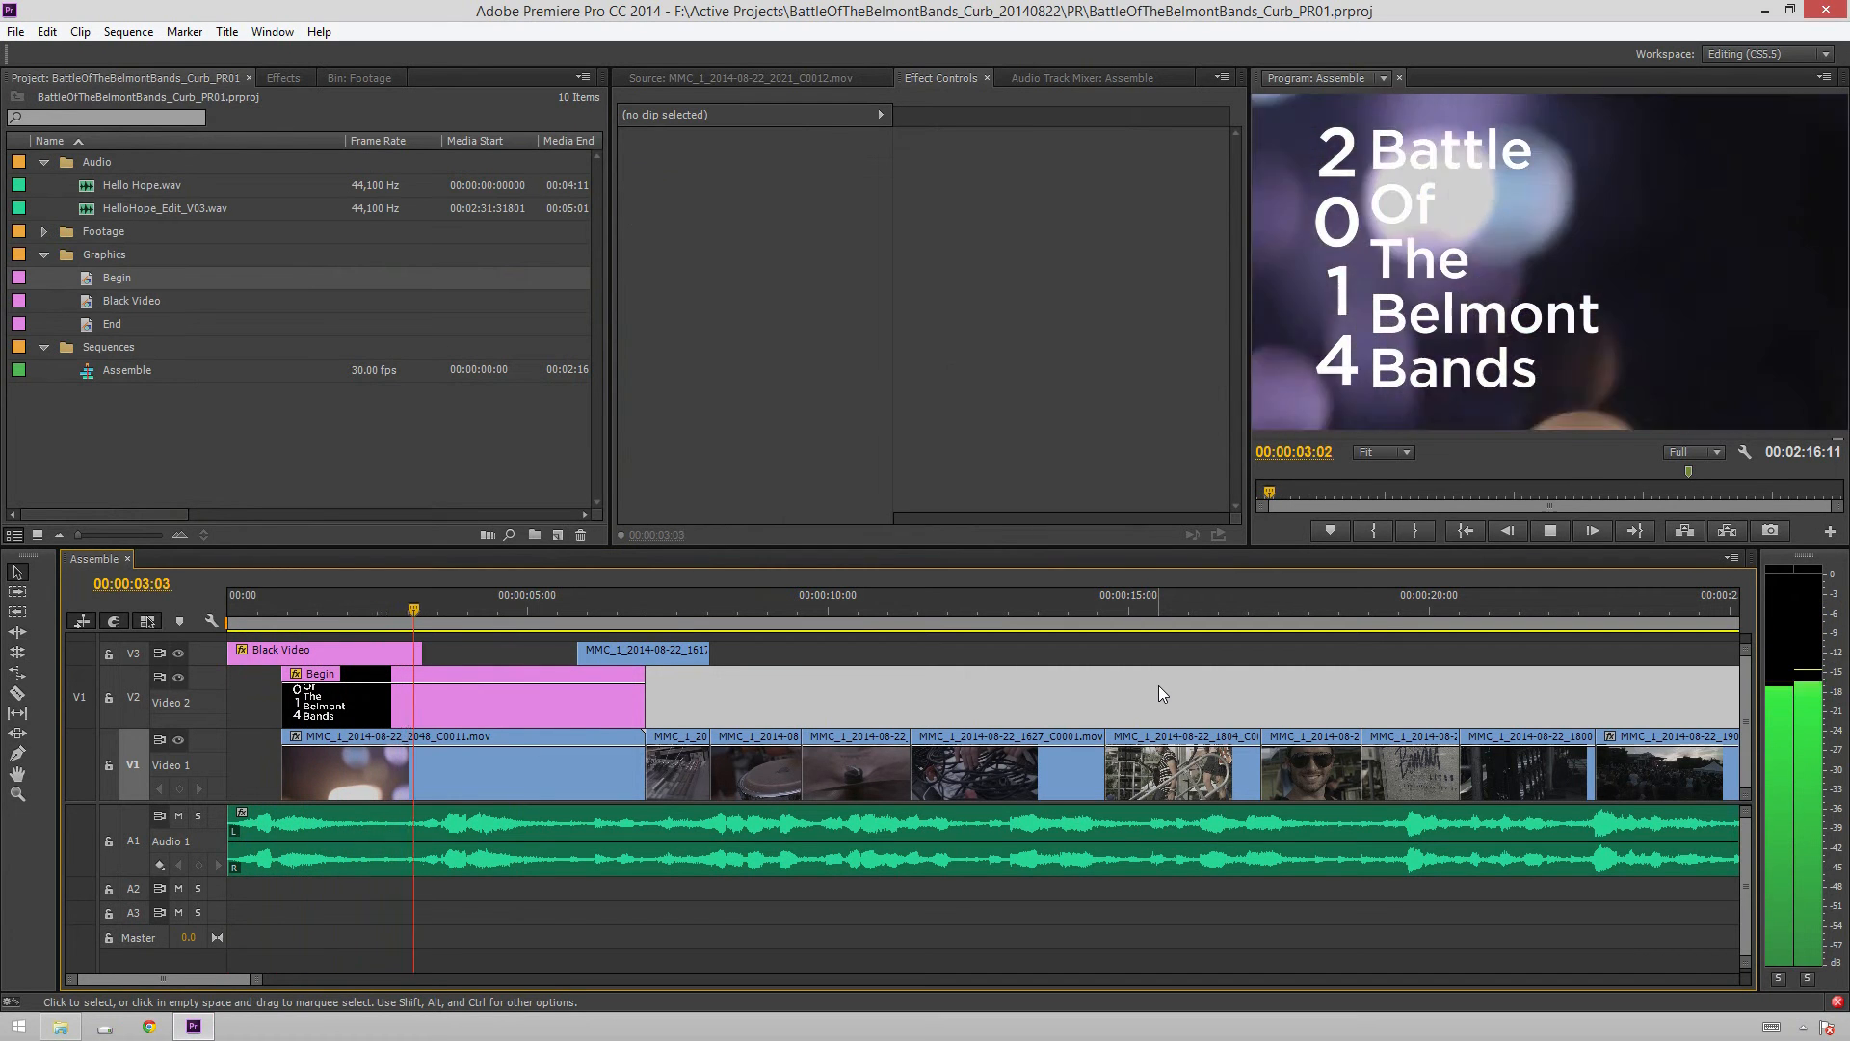
pyautogui.press('space')
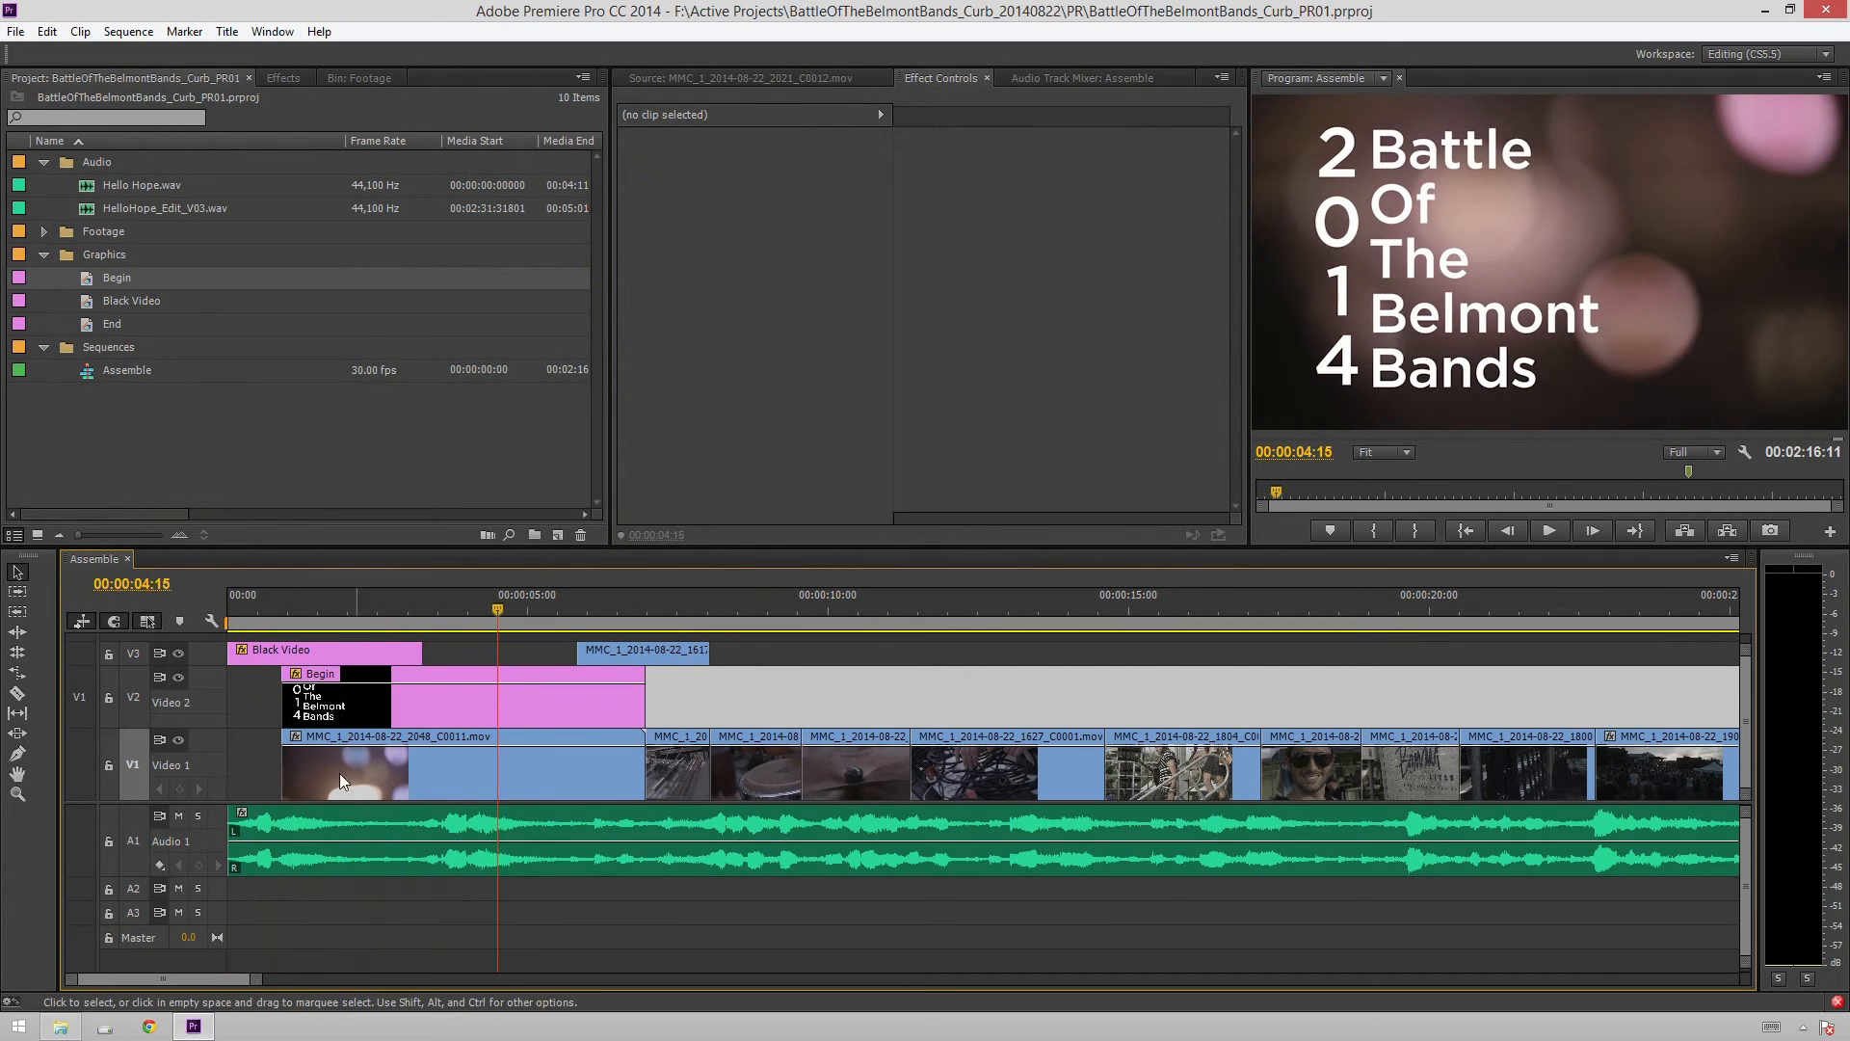
# Fade in the Begin title with eased opacity keyframes from 0% at 00:00:02:12 to 100% at 00:00:03:10, and preview the fade
pyautogui.keyDown('ctrl'); pyautogui.click(431, 683); pyautogui.keyUp('ctrl')
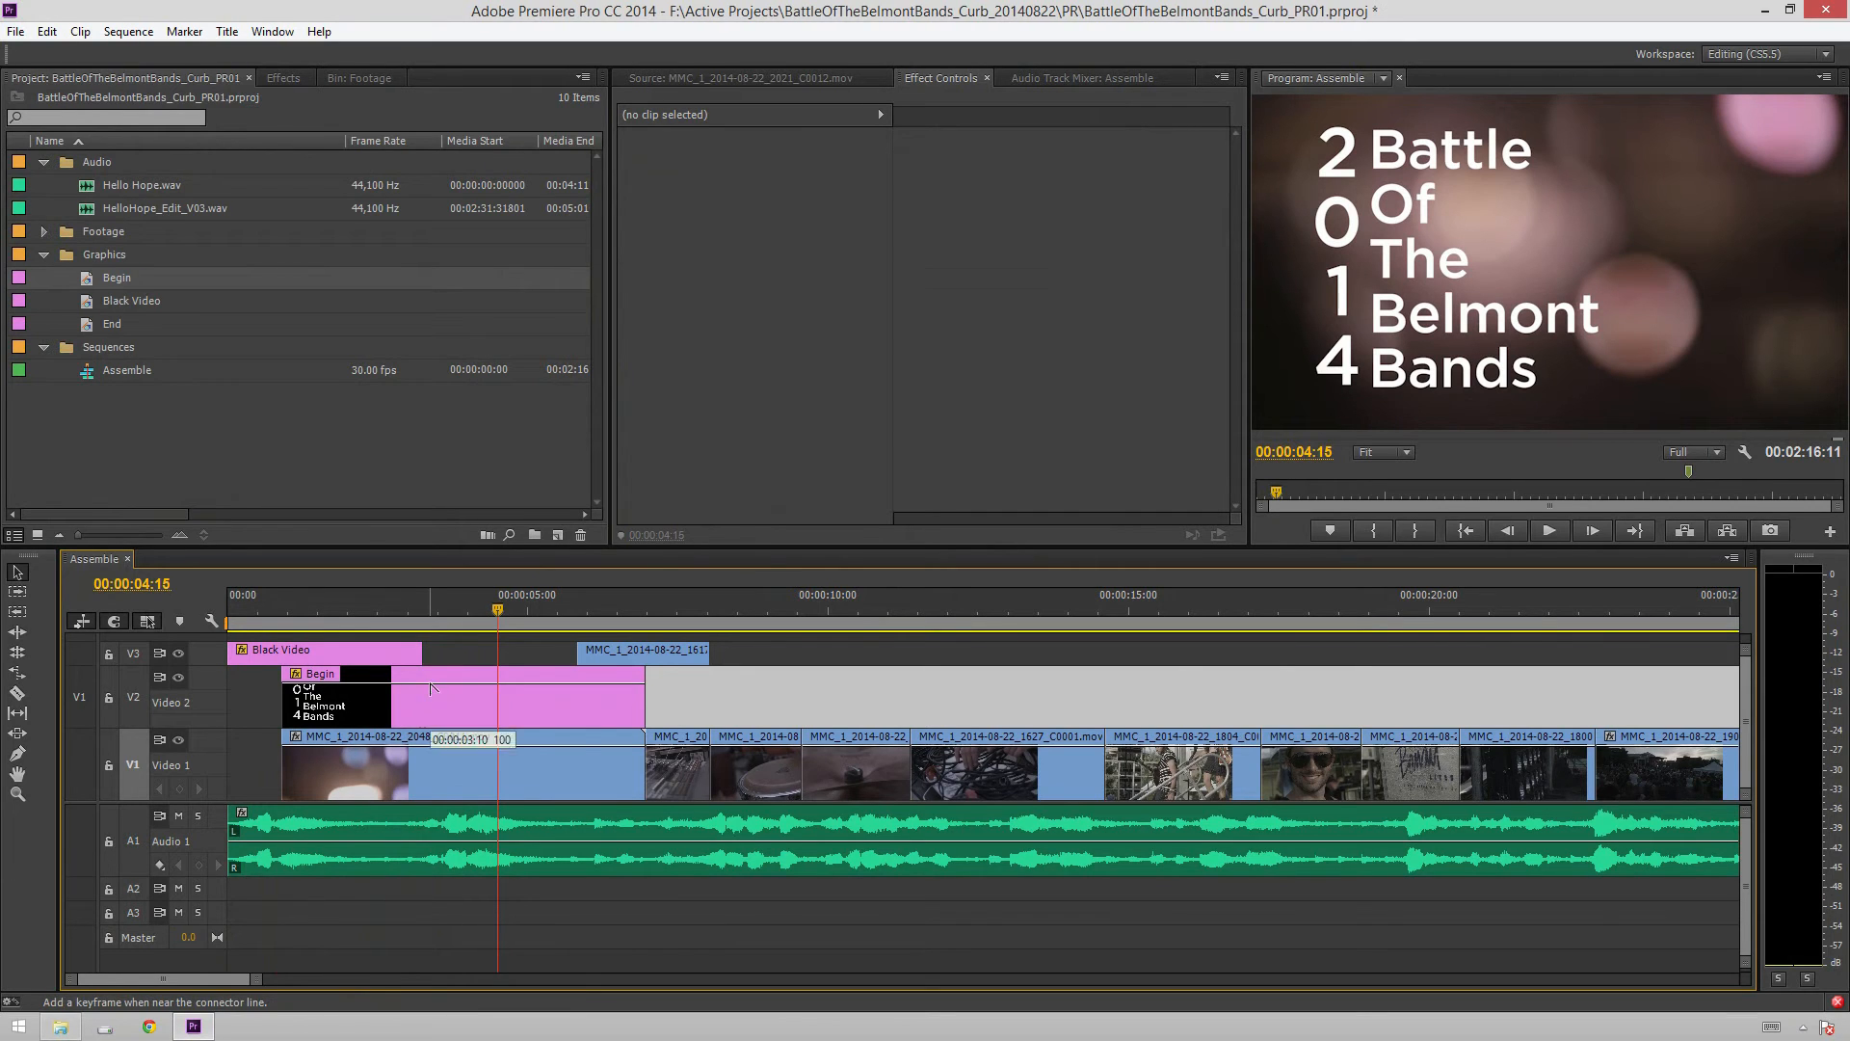
pyautogui.keyDown('ctrl'); pyautogui.click(373, 683); pyautogui.keyUp('ctrl')
pyautogui.moveTo(374, 683); pyautogui.dragTo(381, 732)
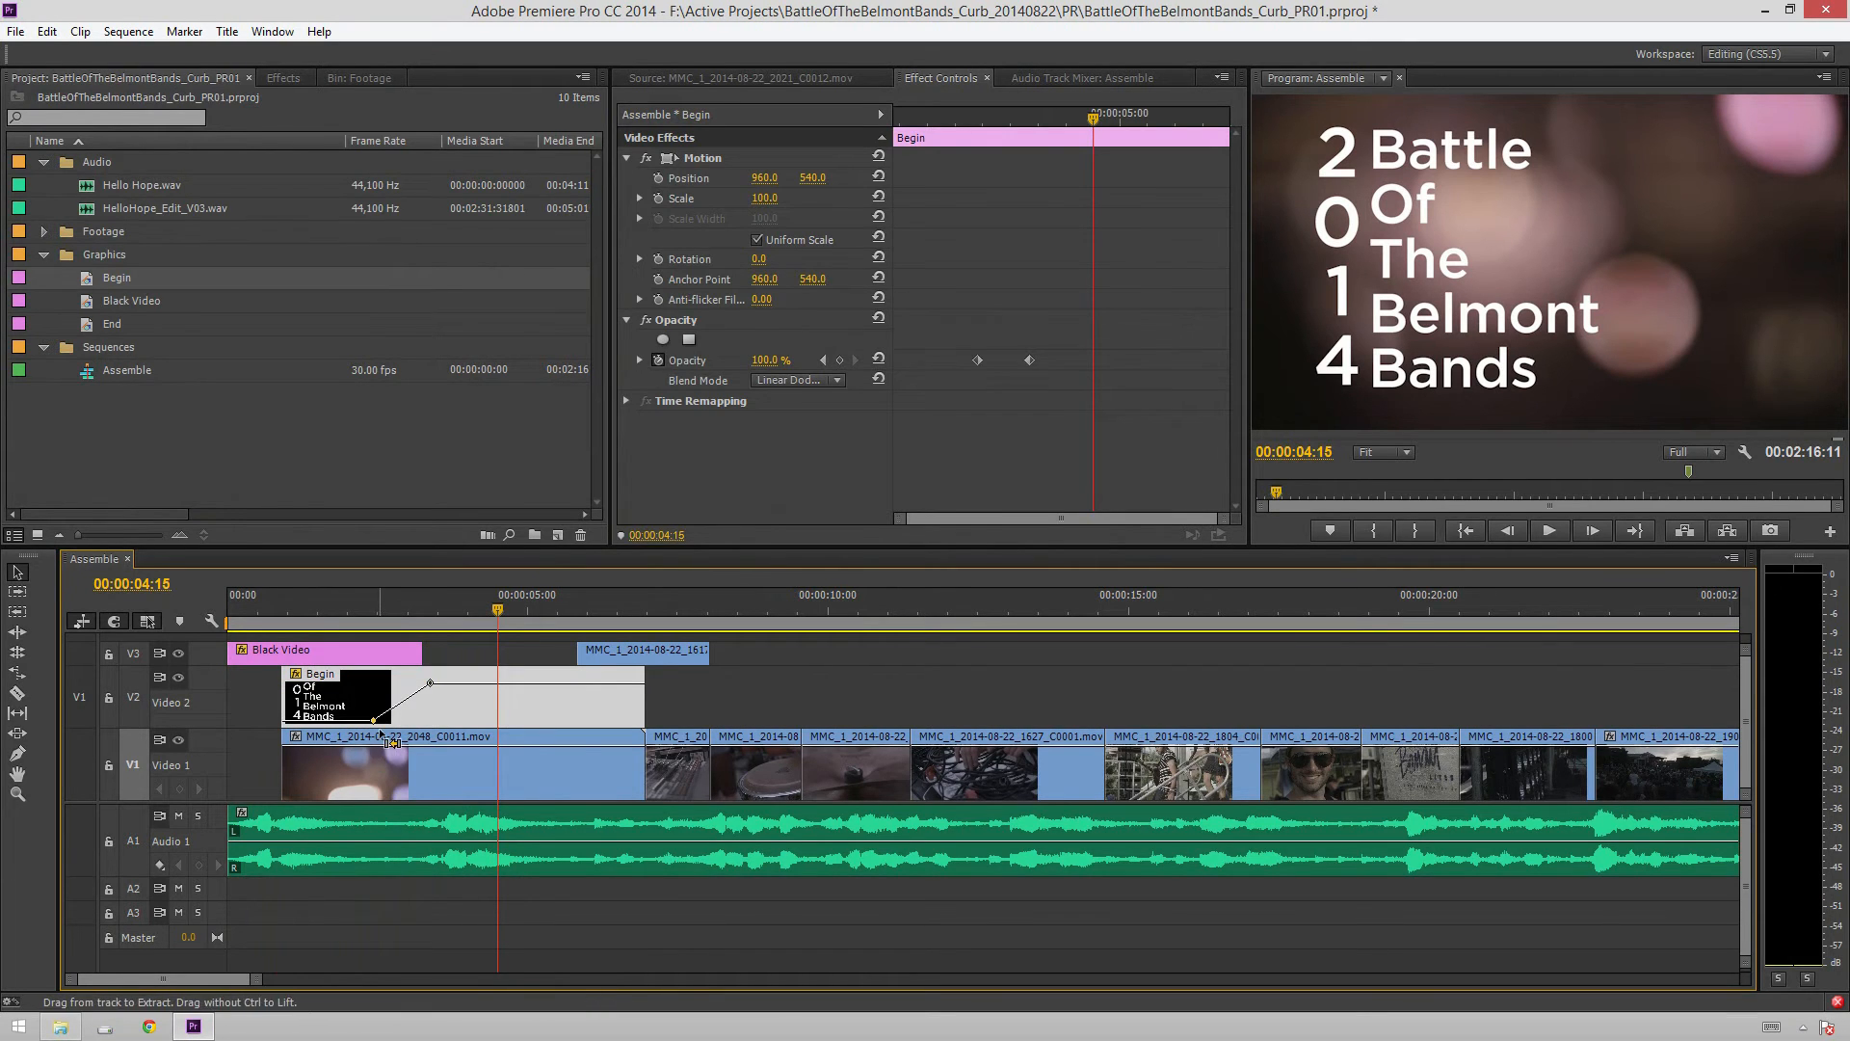
pyautogui.keyDown('ctrl'); pyautogui.click(374, 720); pyautogui.keyUp('ctrl')
pyautogui.keyDown('ctrl'); pyautogui.click(431, 683); pyautogui.keyUp('ctrl')
pyautogui.moveTo(456, 595); pyautogui.dragTo(400, 594)
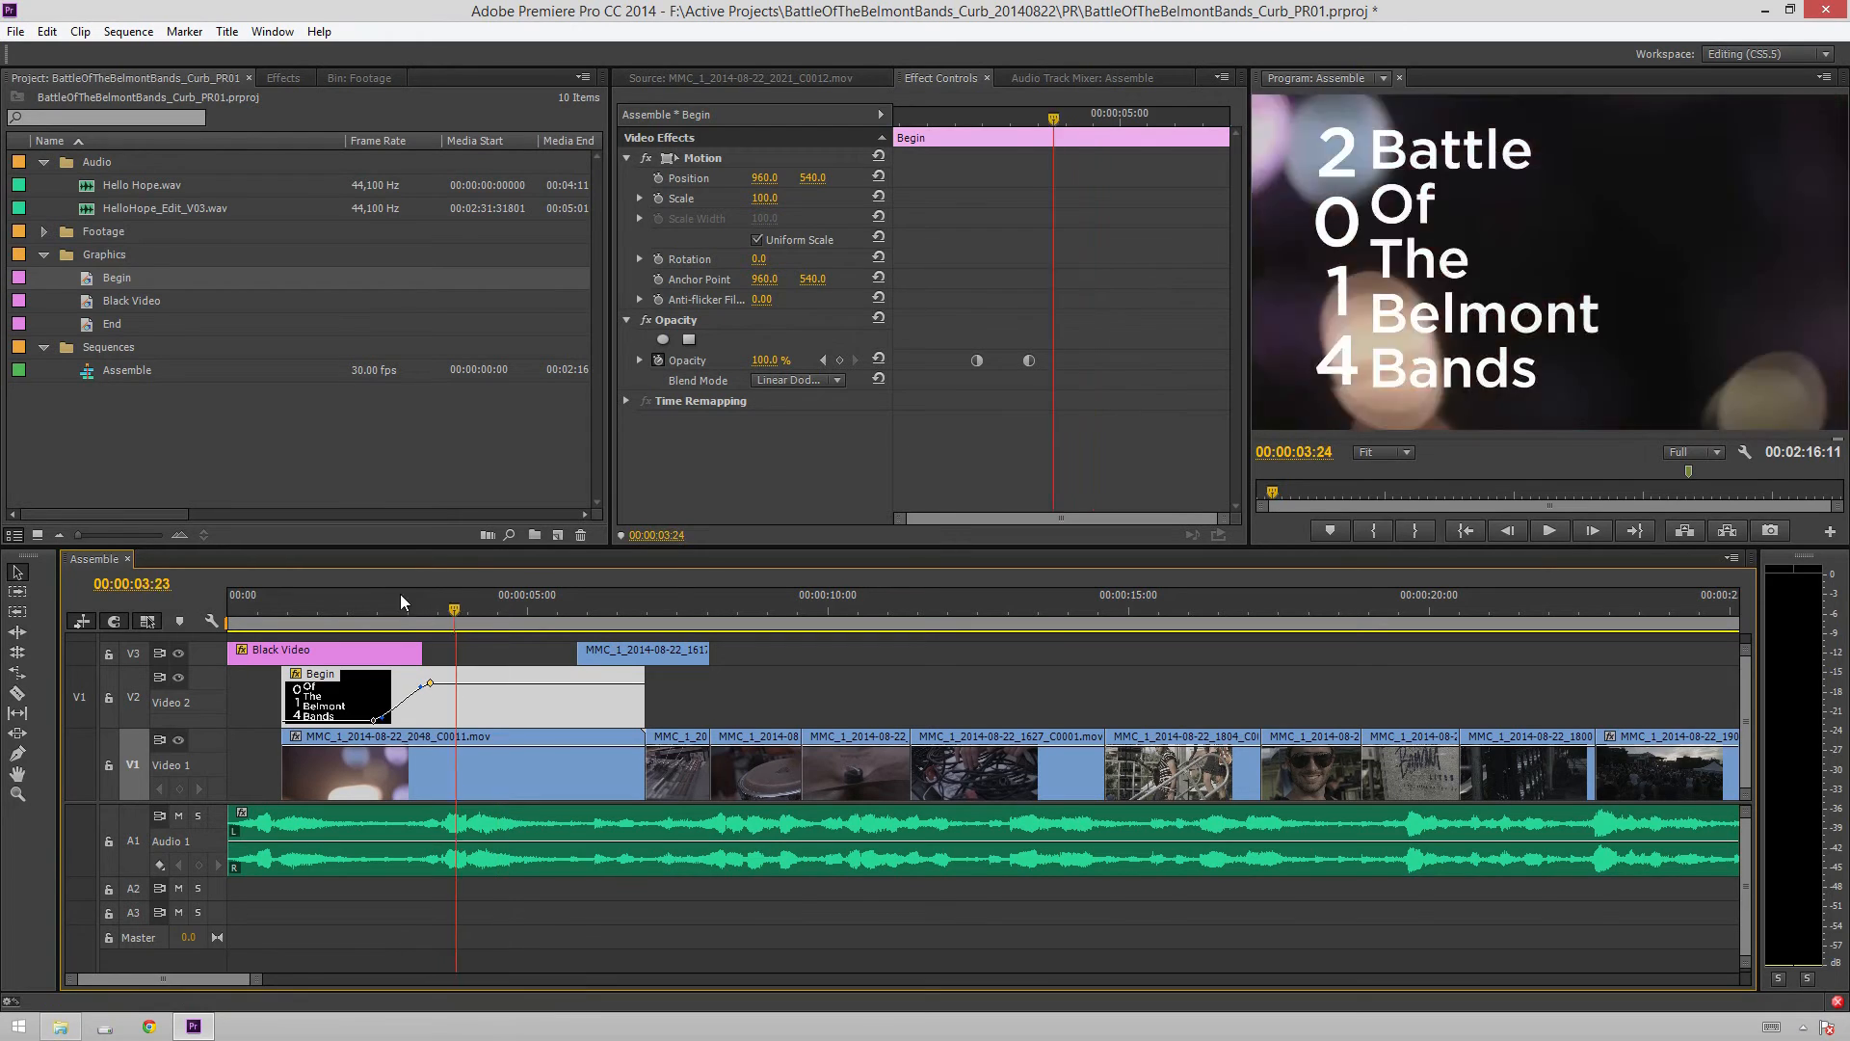
pyautogui.press('space')
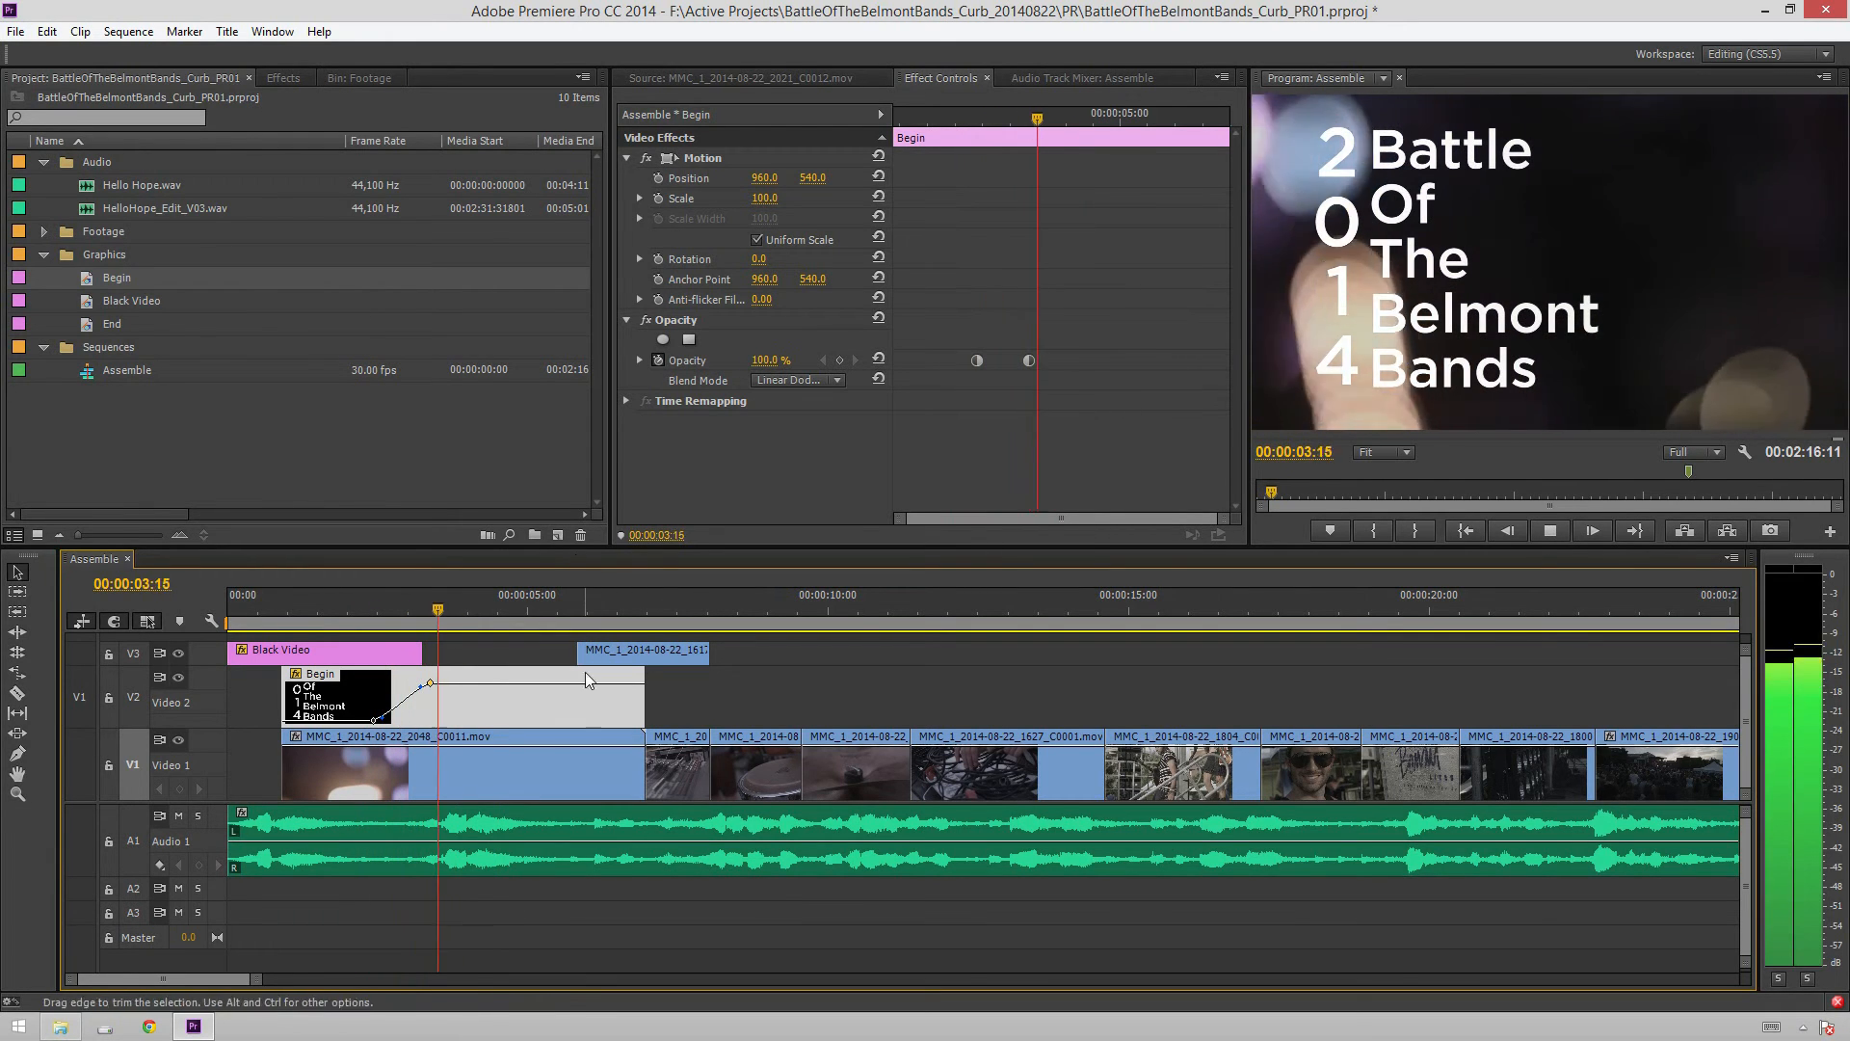
pyautogui.press('space')
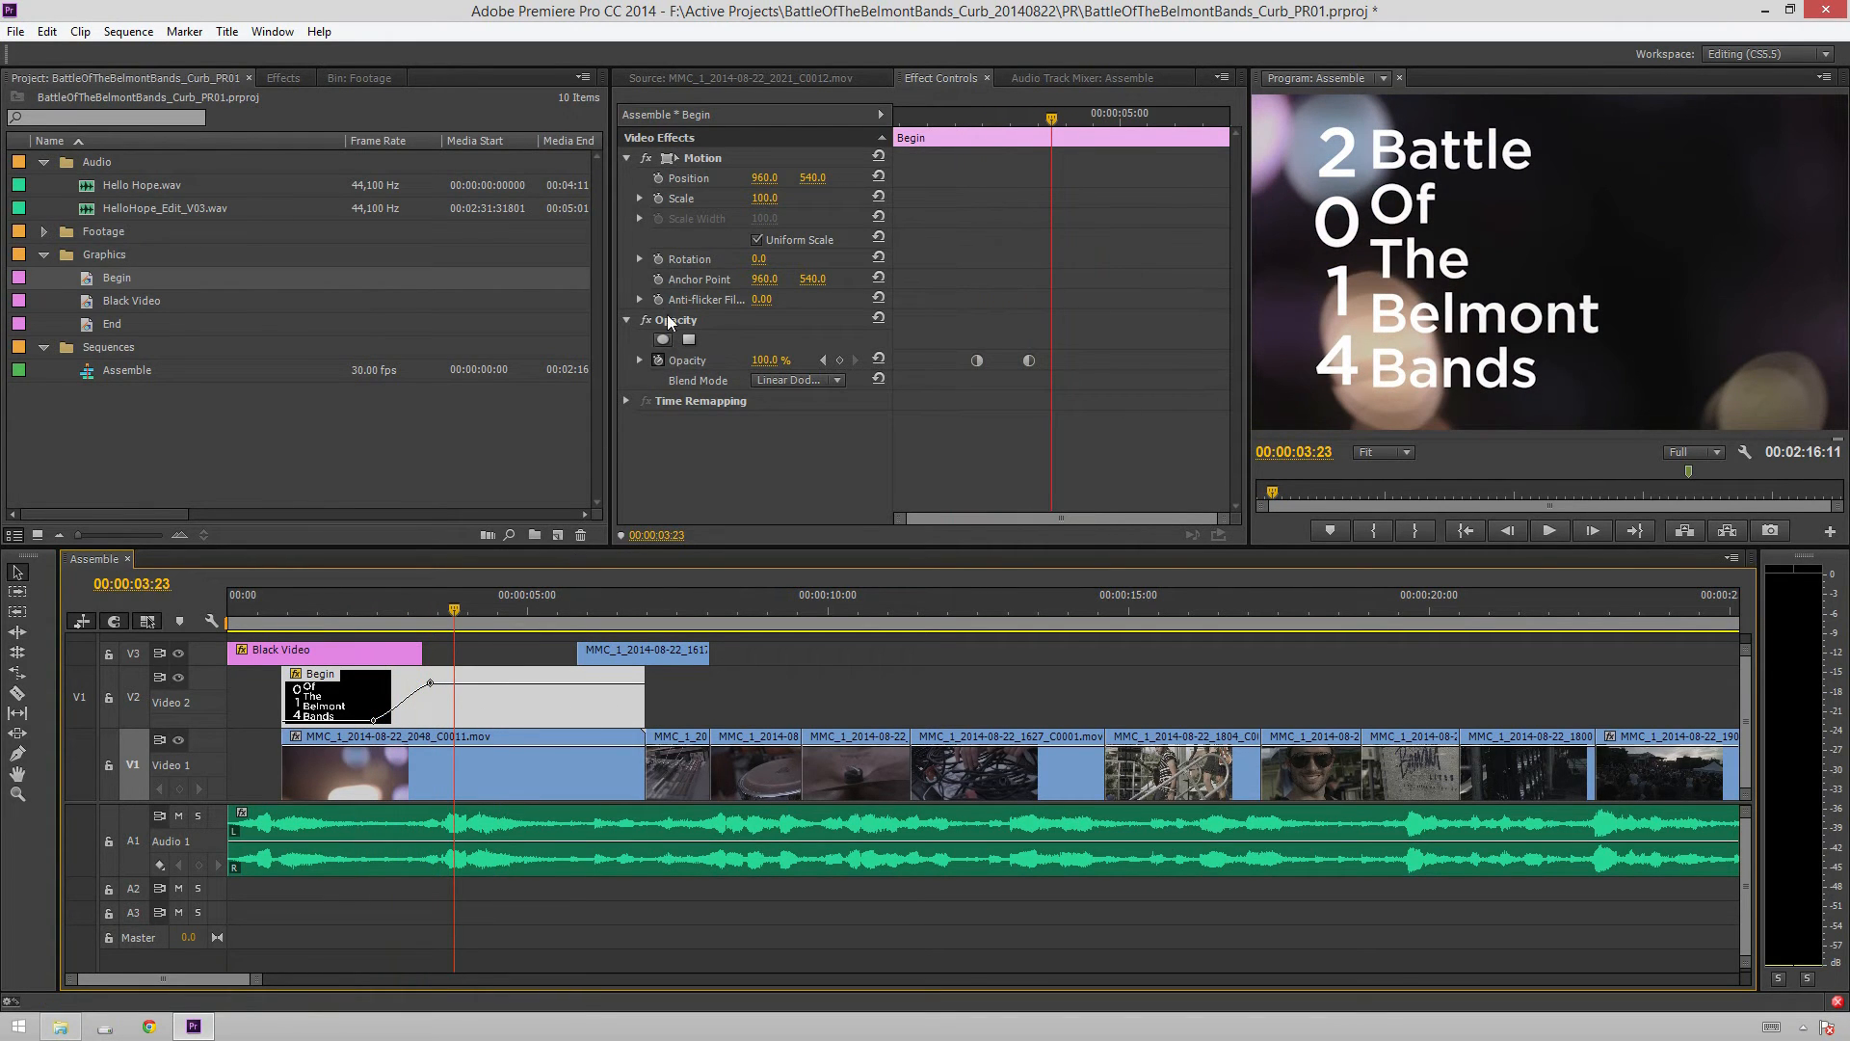
# Keyframe the Begin title's motion from Position X 960 and Scale 100 at 00:00:02:12 to X 977 and Scale 105 at 00:00:03:23
pyautogui.click(665, 199)
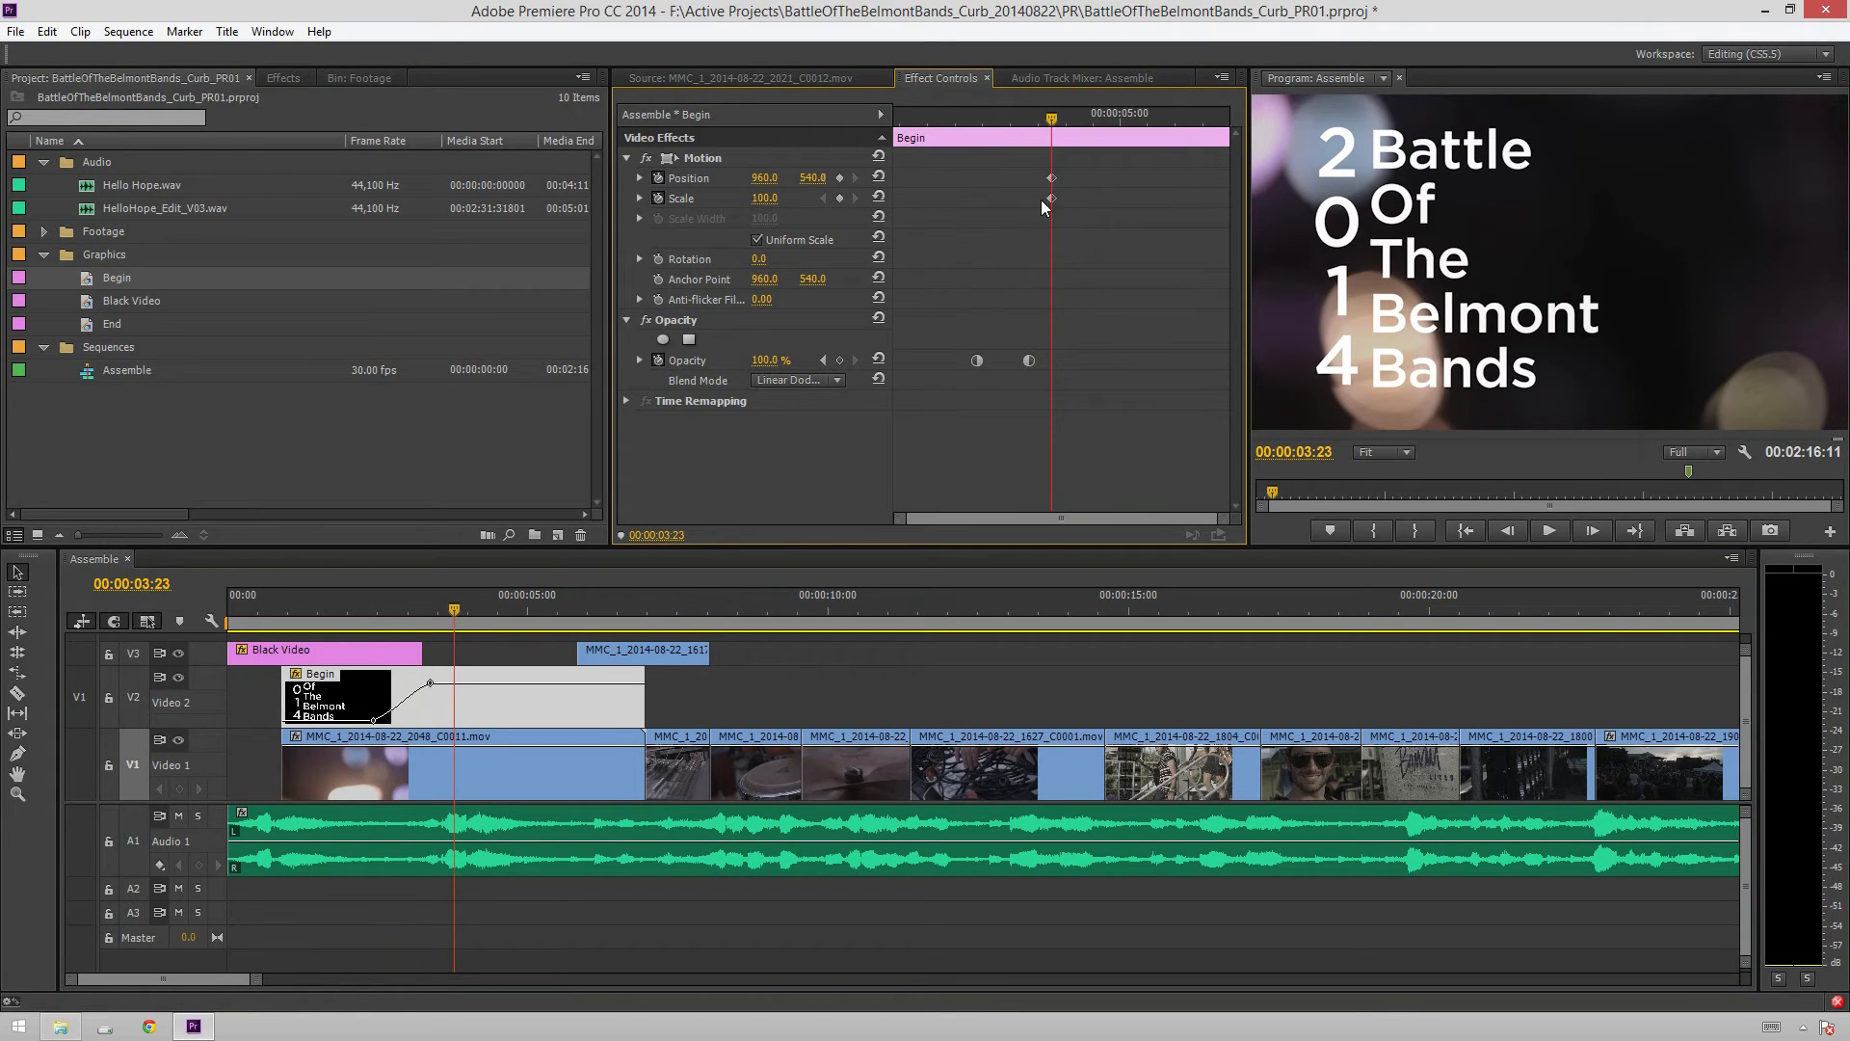
pyautogui.moveTo(1050, 199); pyautogui.dragTo(977, 179)
pyautogui.moveTo(763, 178); pyautogui.dragTo(776, 214)
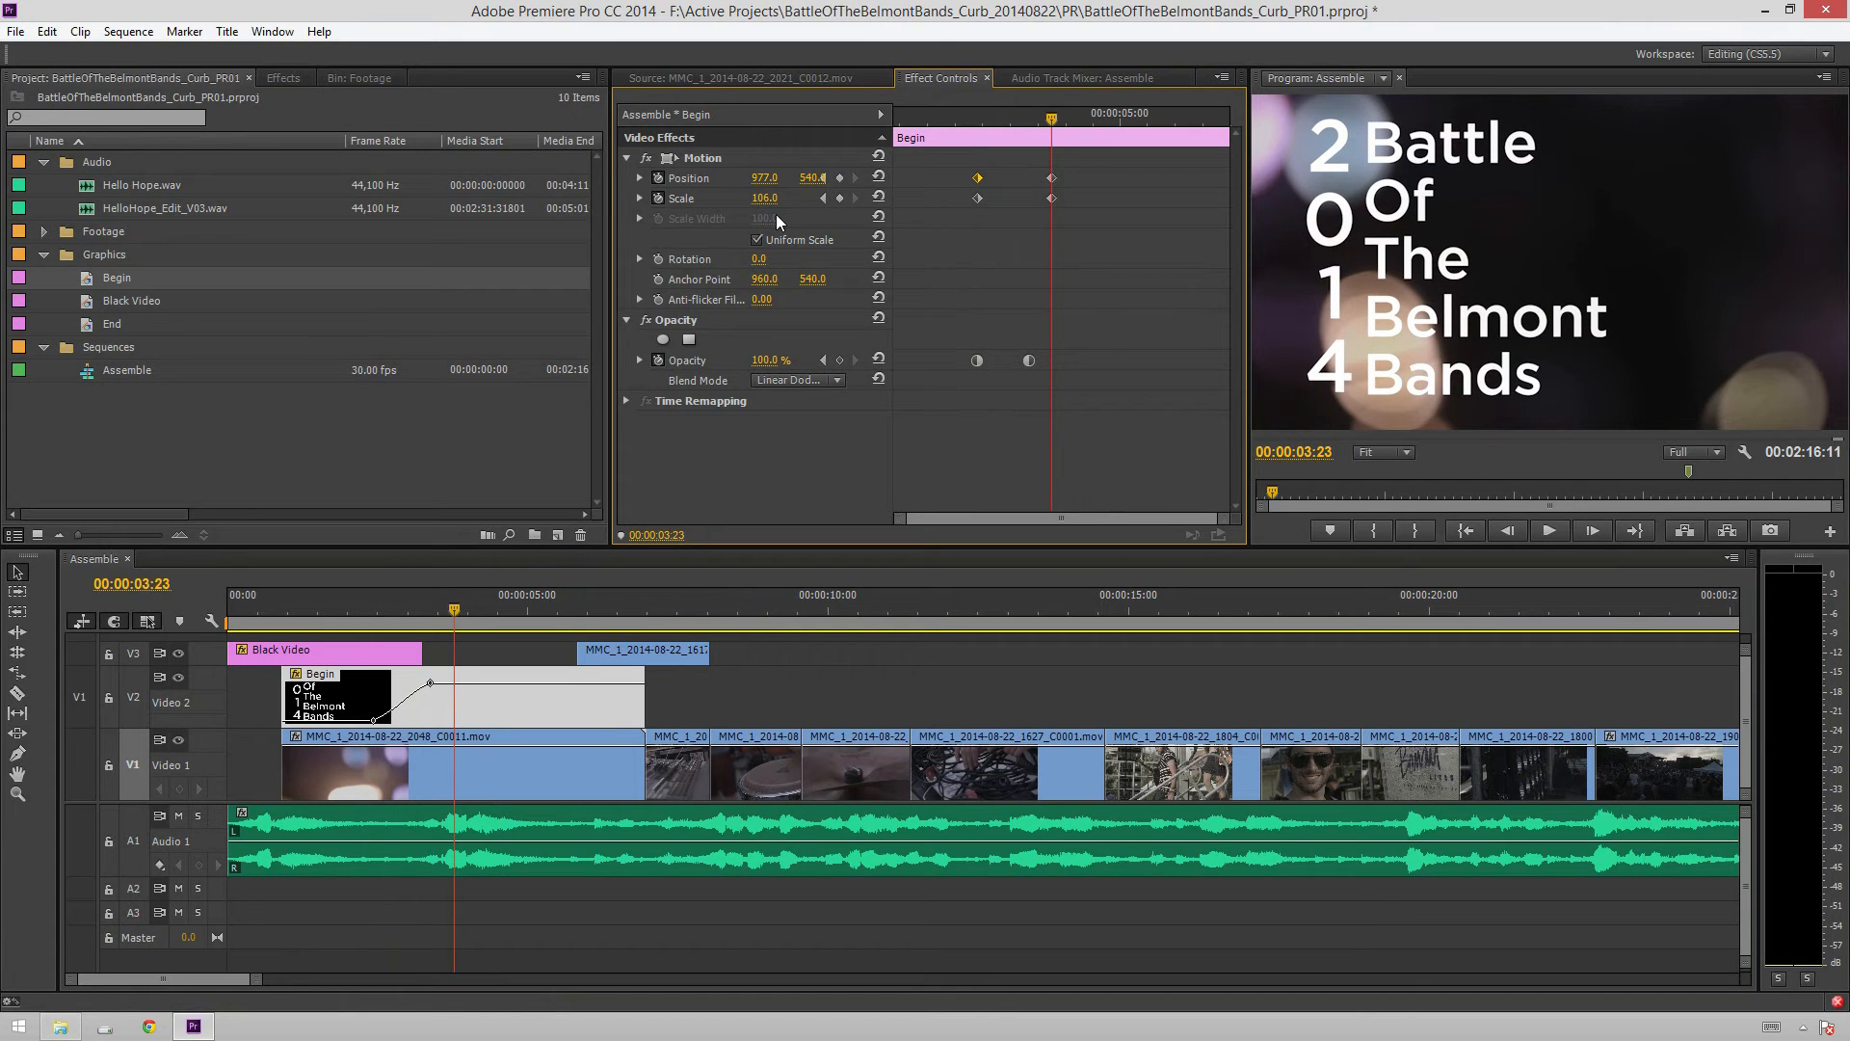
pyautogui.click(776, 192)
pyautogui.write('105')
pyautogui.press('Return')
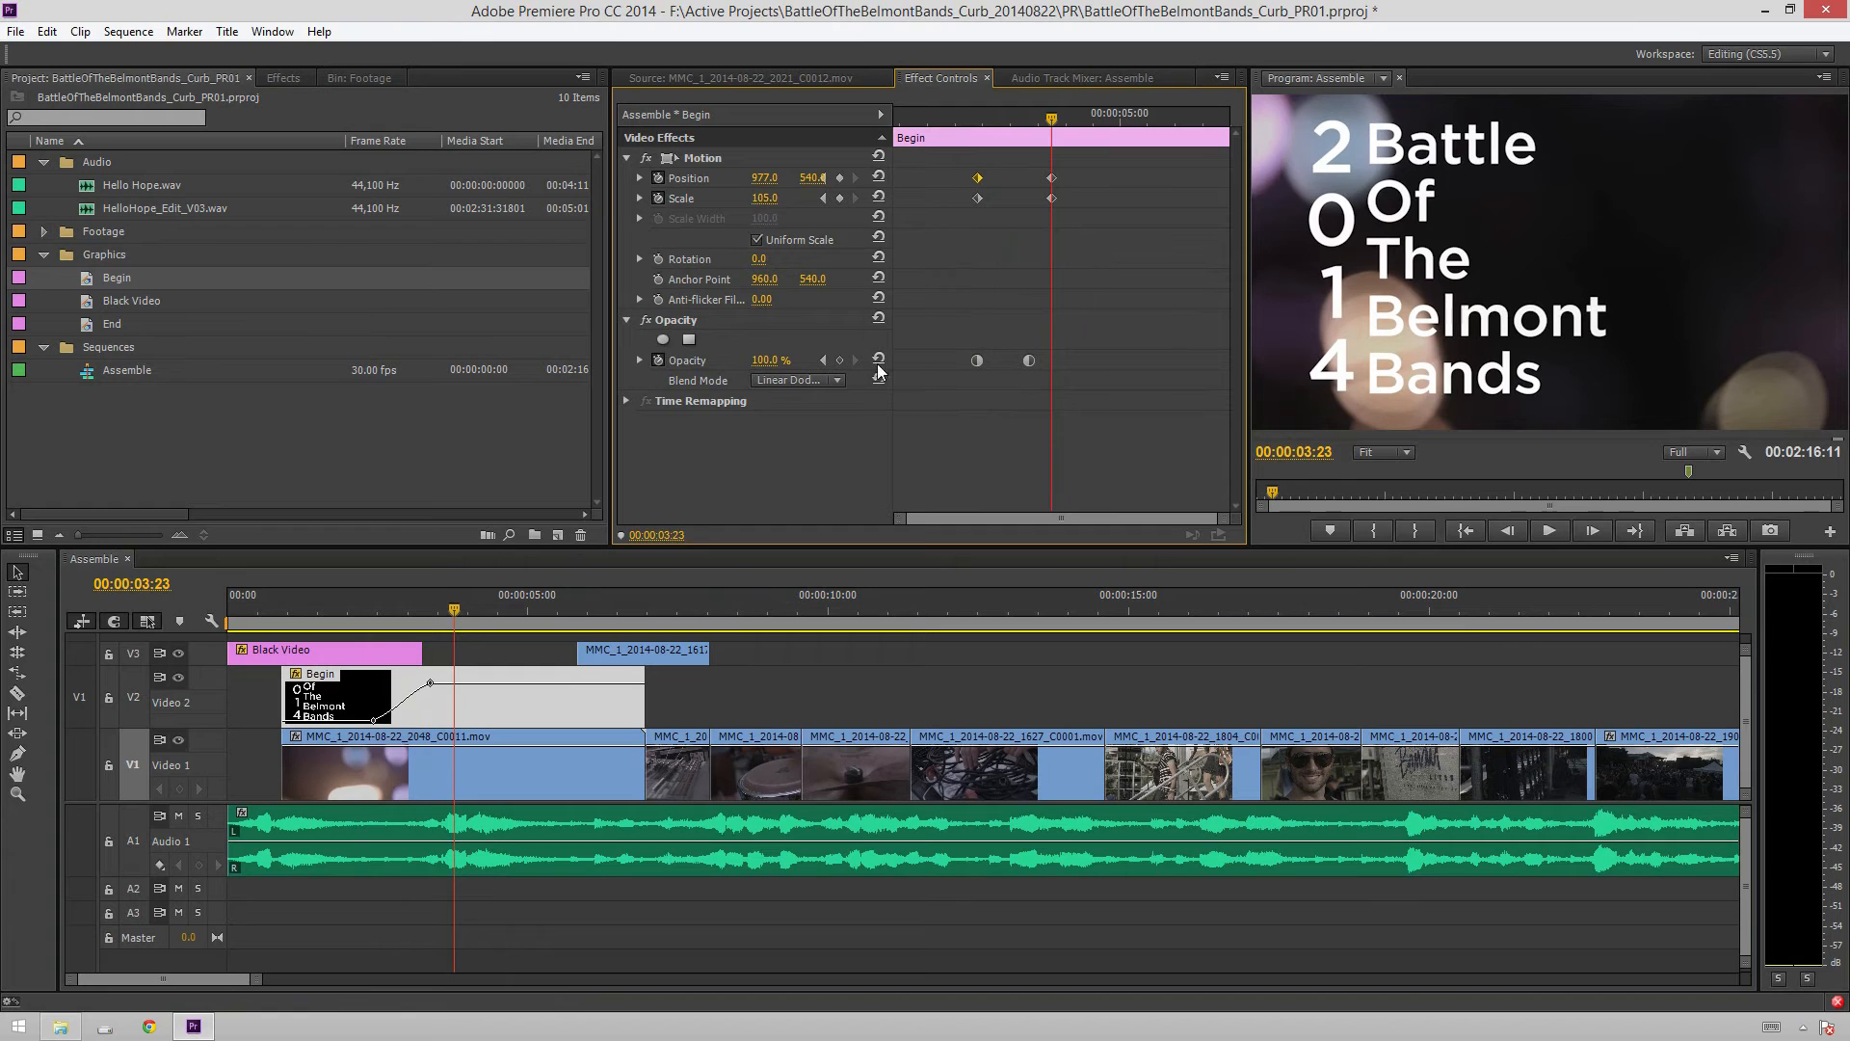
# Move the ending Position and Scale keyframes to the end of the Begin clip and play back the slow zoom
pyautogui.moveTo(1115, 380); pyautogui.dragTo(1245, 194)
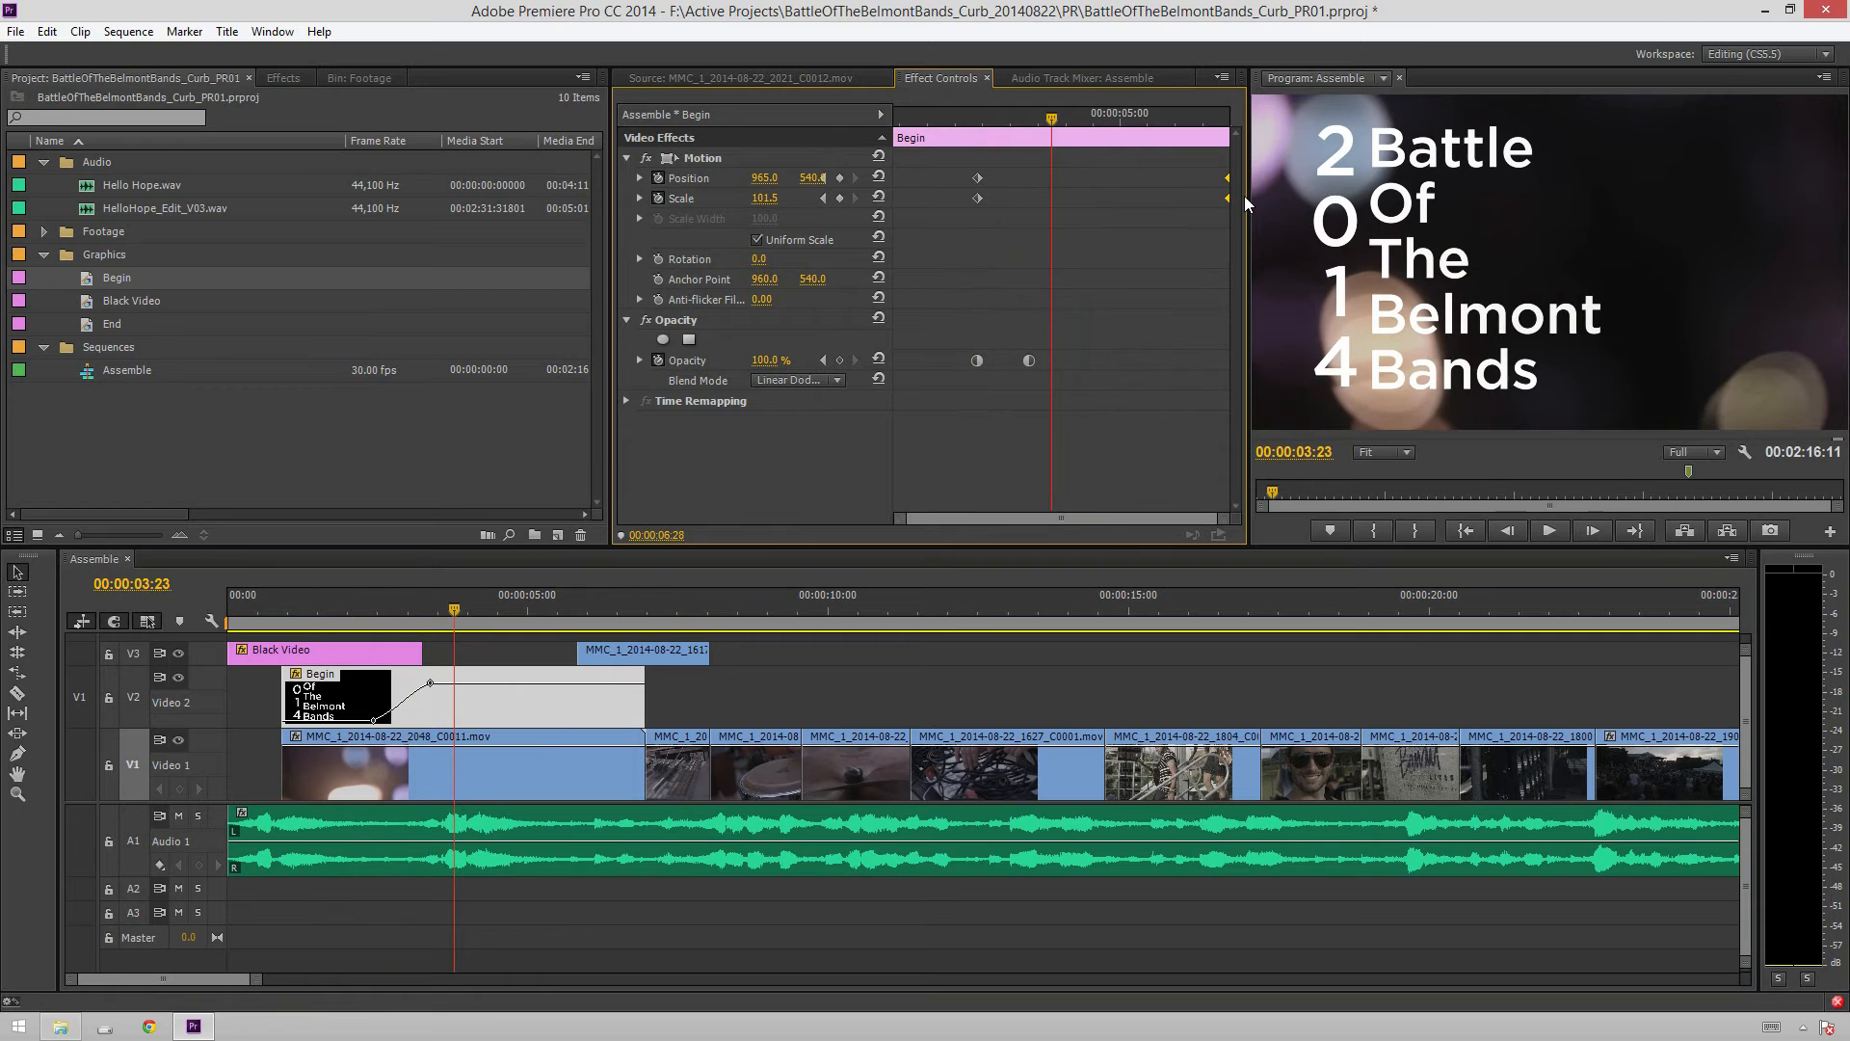
pyautogui.click(931, 117)
pyautogui.press('space')
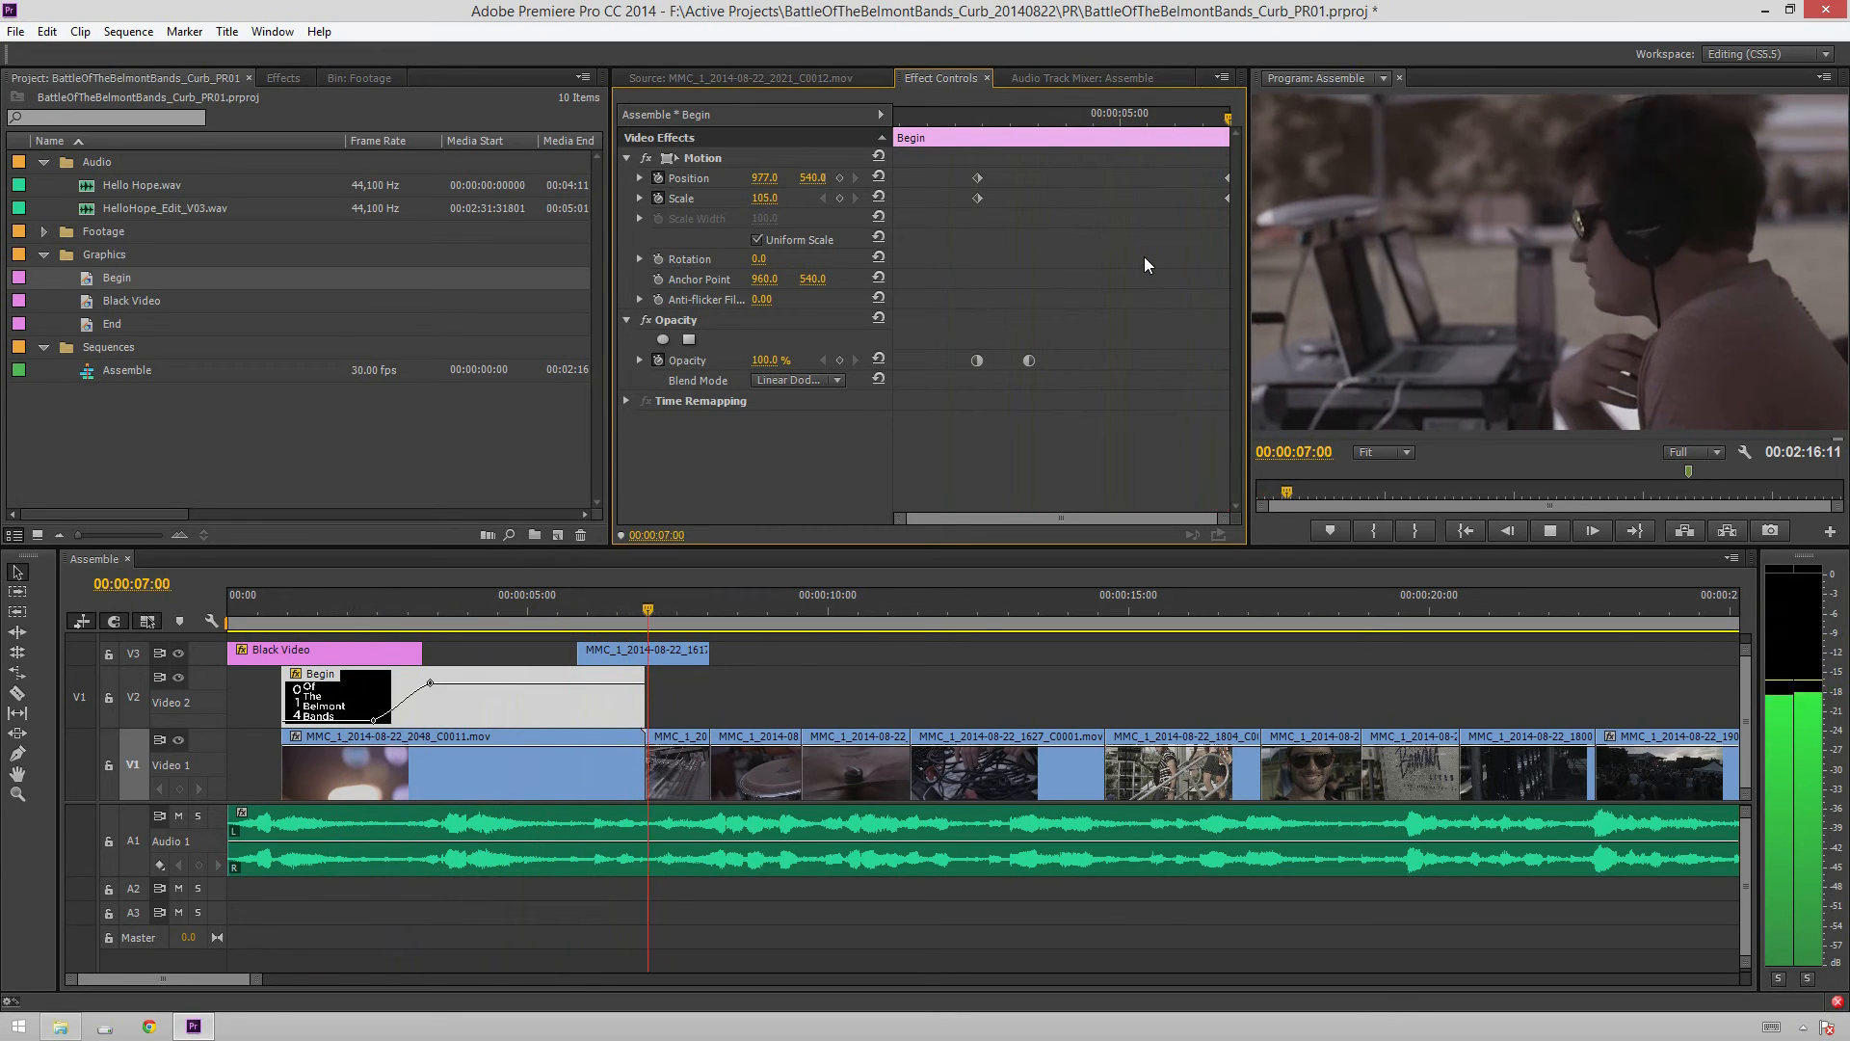
pyautogui.moveTo(1173, 112); pyautogui.dragTo(1173, 135)
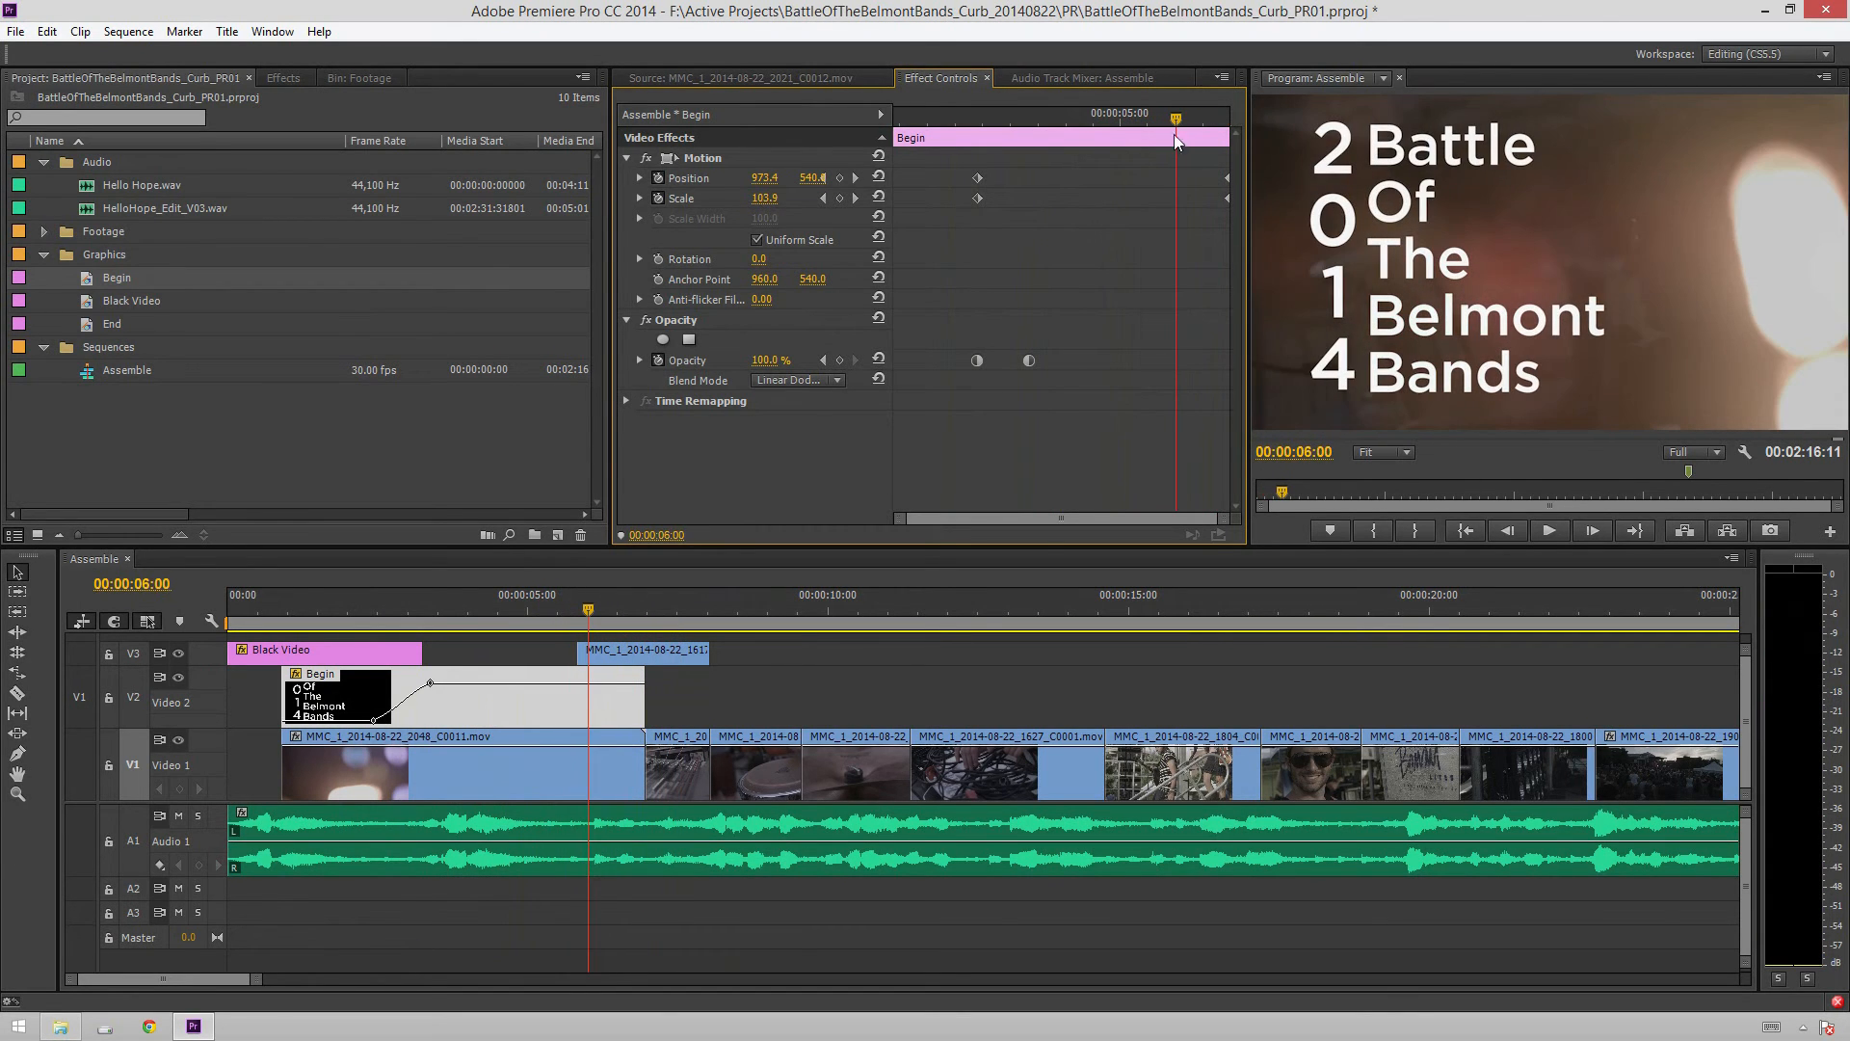
# Find the Fast Blur video effect and apply it to the Begin title clip
pyautogui.click(283, 77)
pyautogui.click(112, 99)
pyautogui.write('fast')
pyautogui.moveTo(91, 269); pyautogui.dragTo(443, 694)
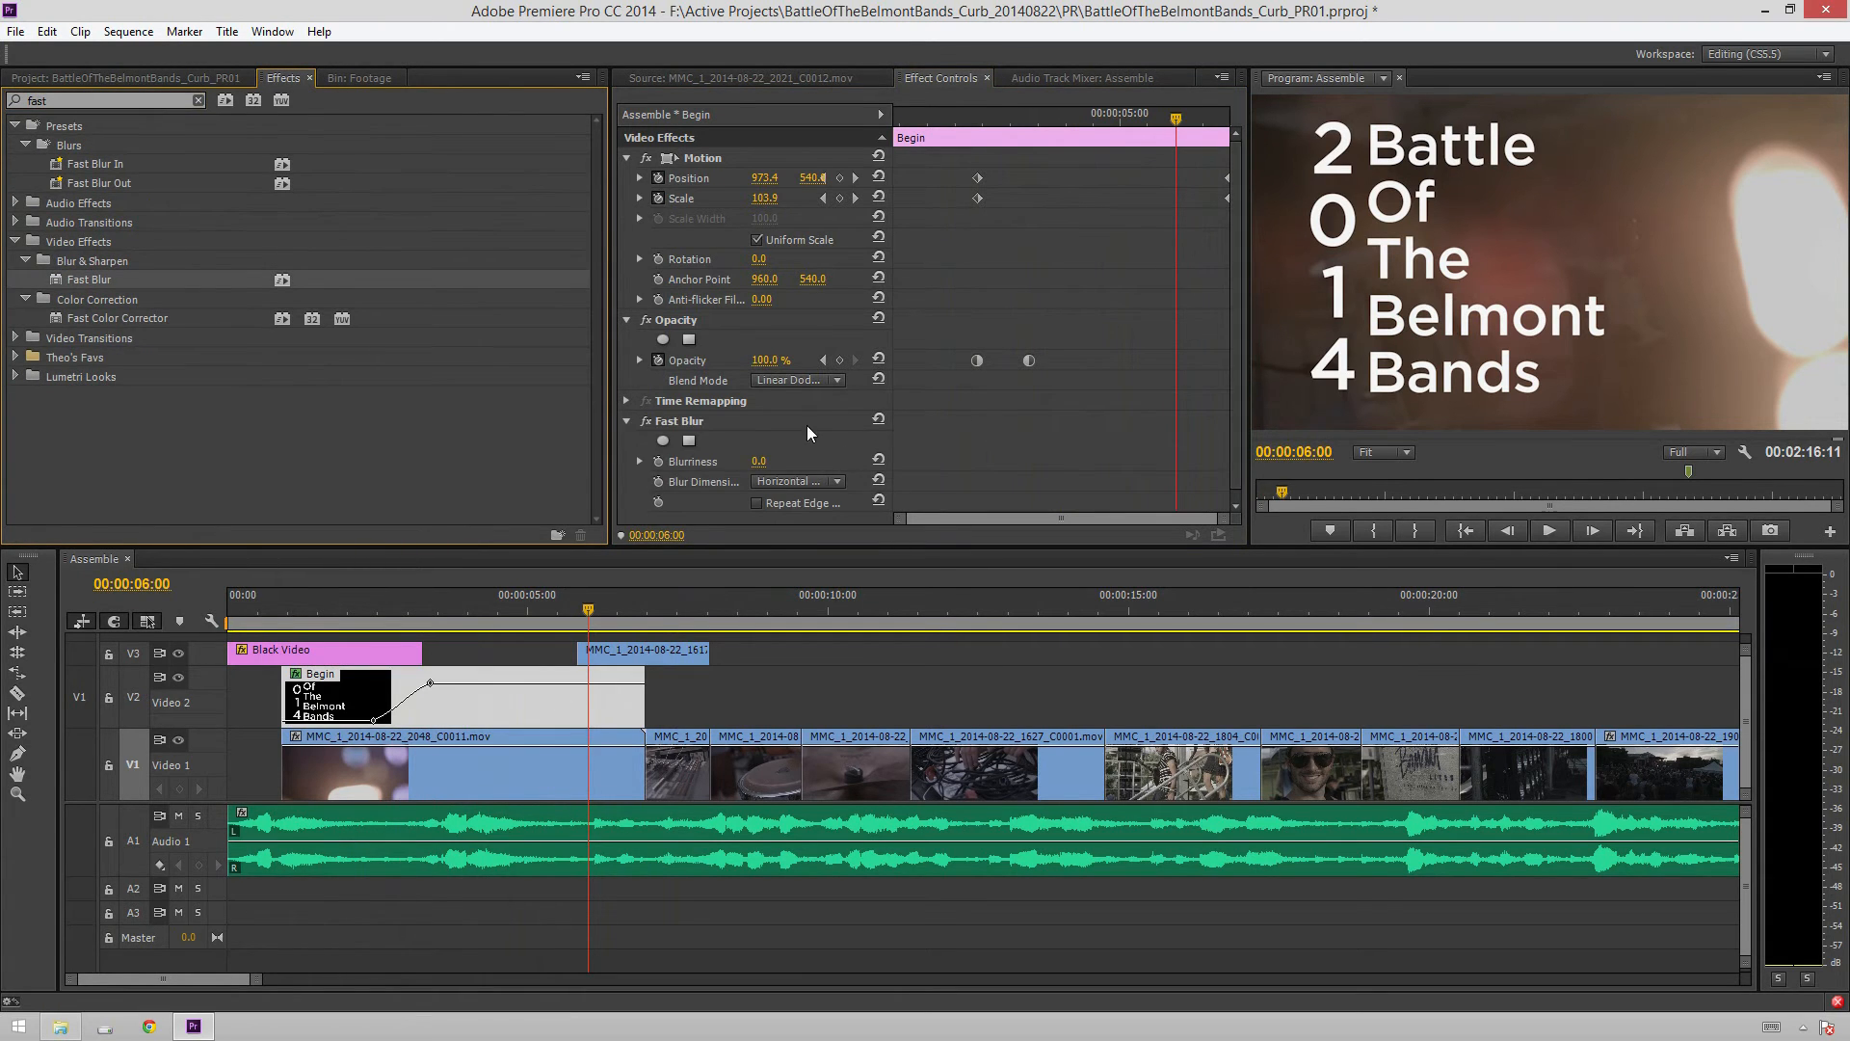
# Keyframe the Fast Blur's Blurriness to 0 at 00:00:03:10 and 8 at 00:00:02:12, and preview it
pyautogui.click(1027, 116)
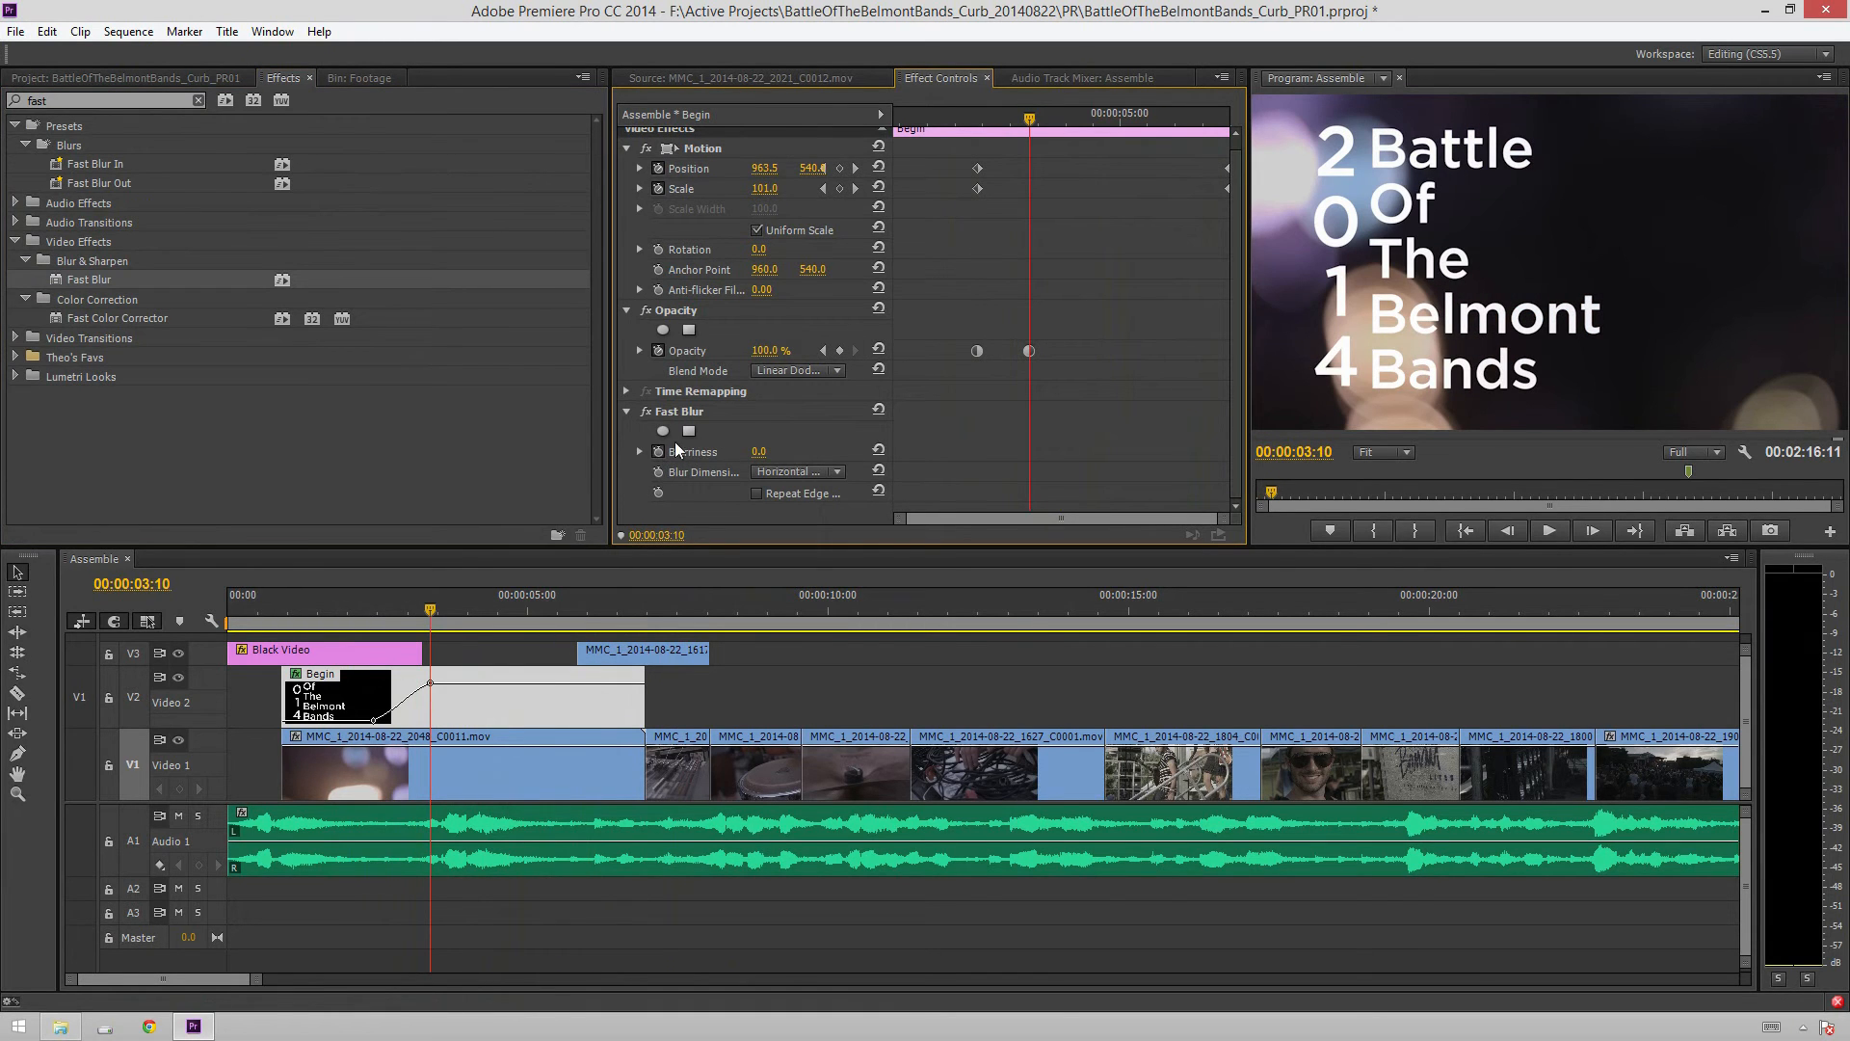
pyautogui.click(975, 114)
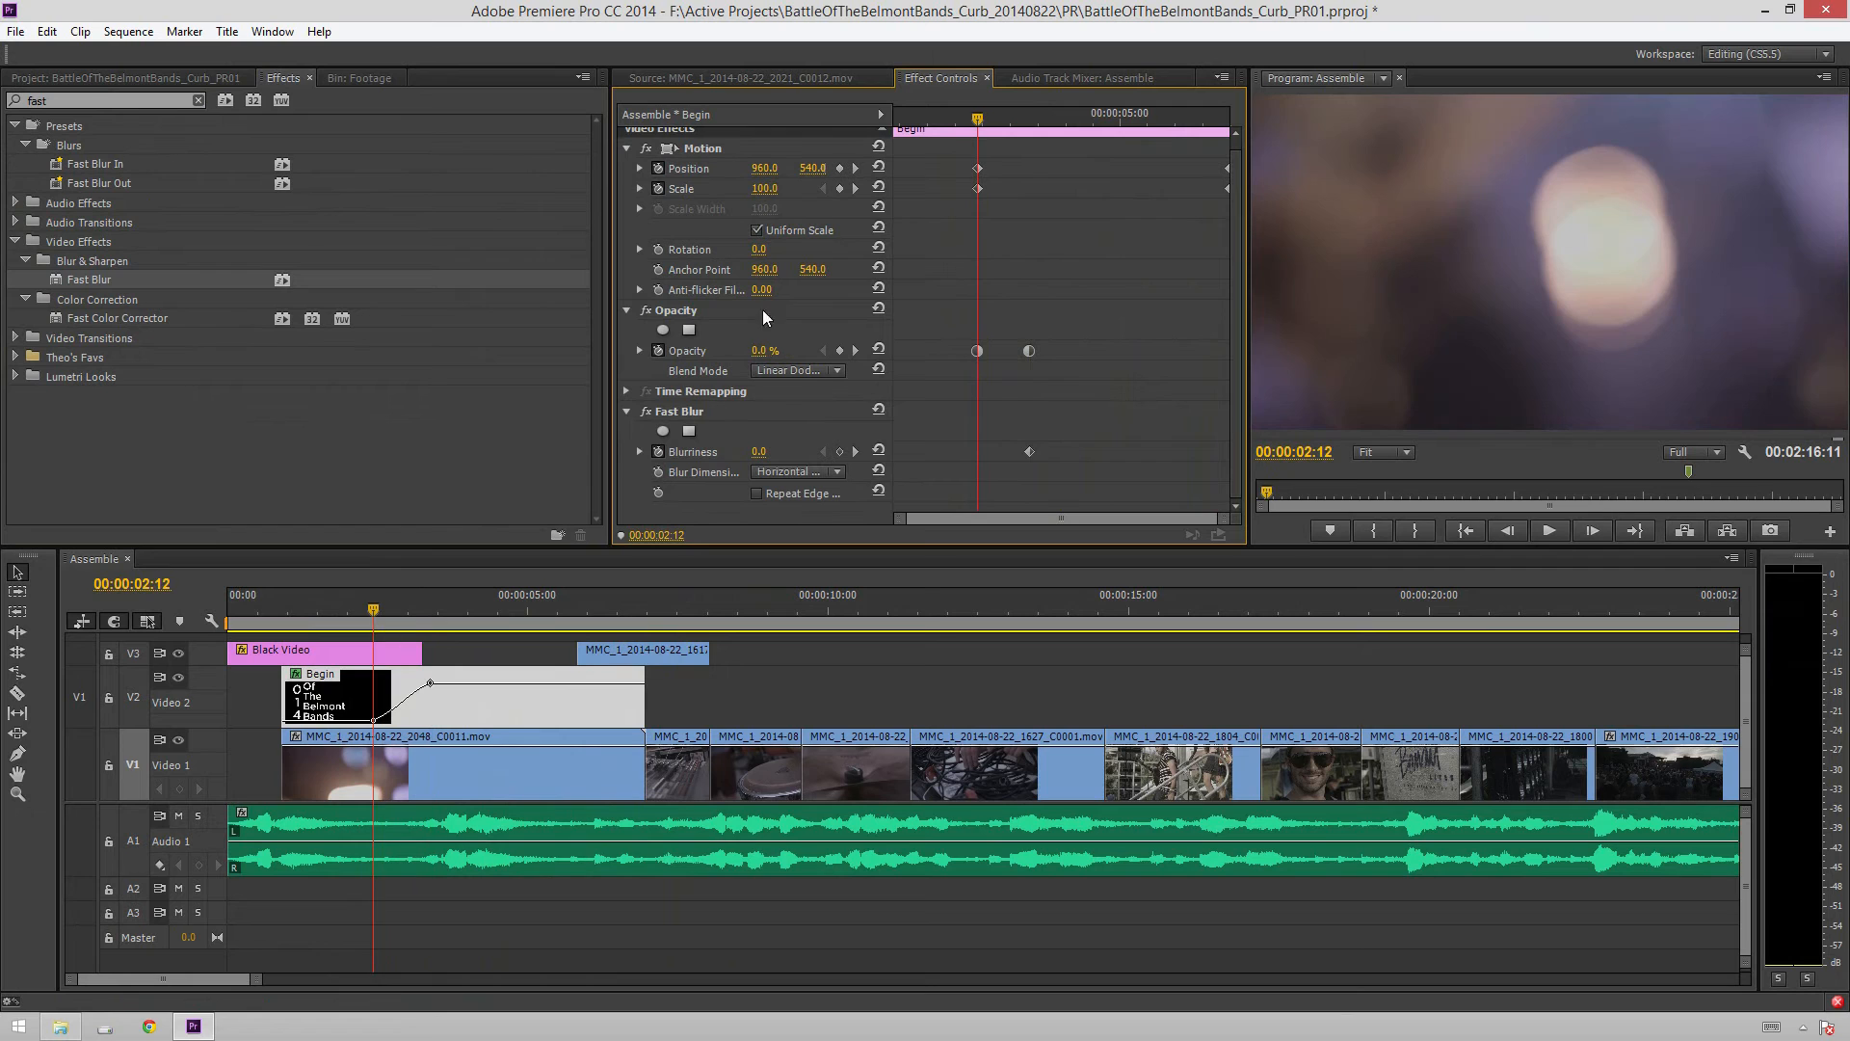
pyautogui.click(759, 452)
pyautogui.press('space')
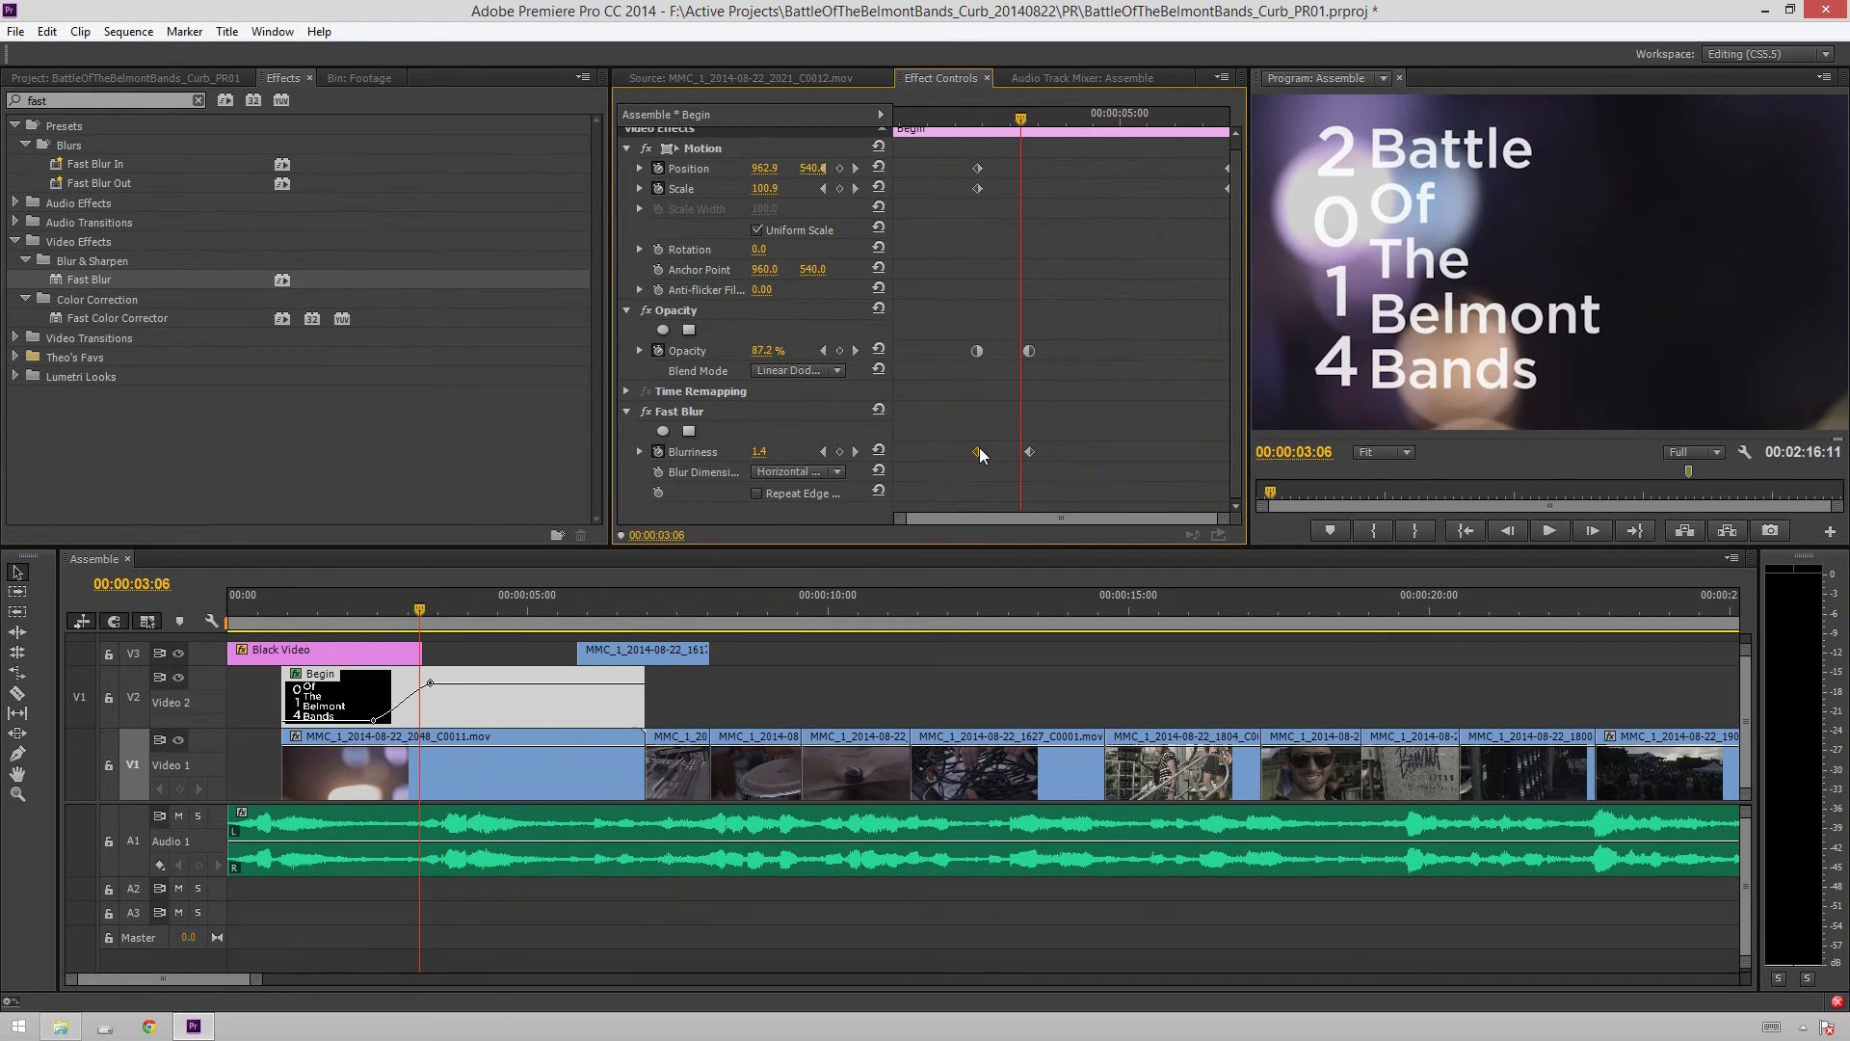
# Set the first Blurriness keyframe at 00:00:02:12 to 10
pyautogui.click(977, 114)
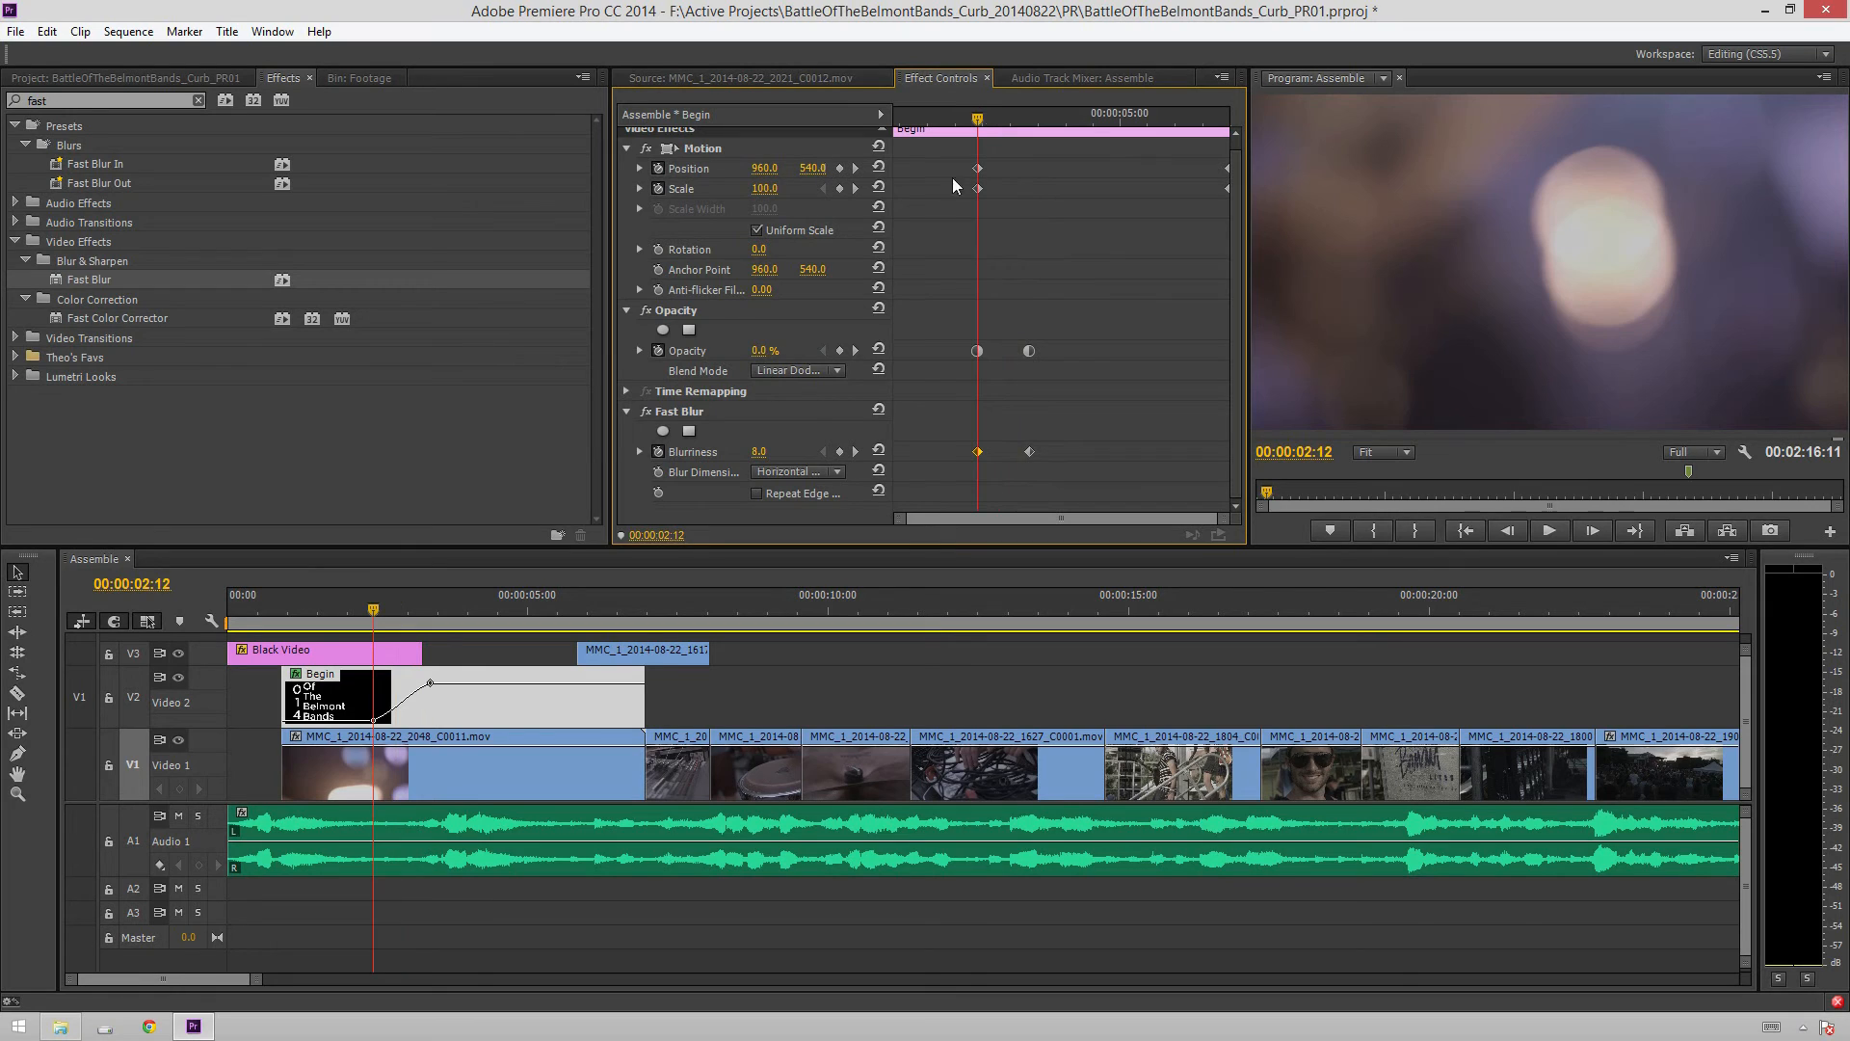
pyautogui.click(757, 450)
pyautogui.write('10')
pyautogui.press('Return')
# Add closing Blurriness keyframes to the Begin title, with 10 at 00:00:06:29 and 0 at 00:00:06:09
pyautogui.moveTo(1179, 118); pyautogui.dragTo(1241, 124)
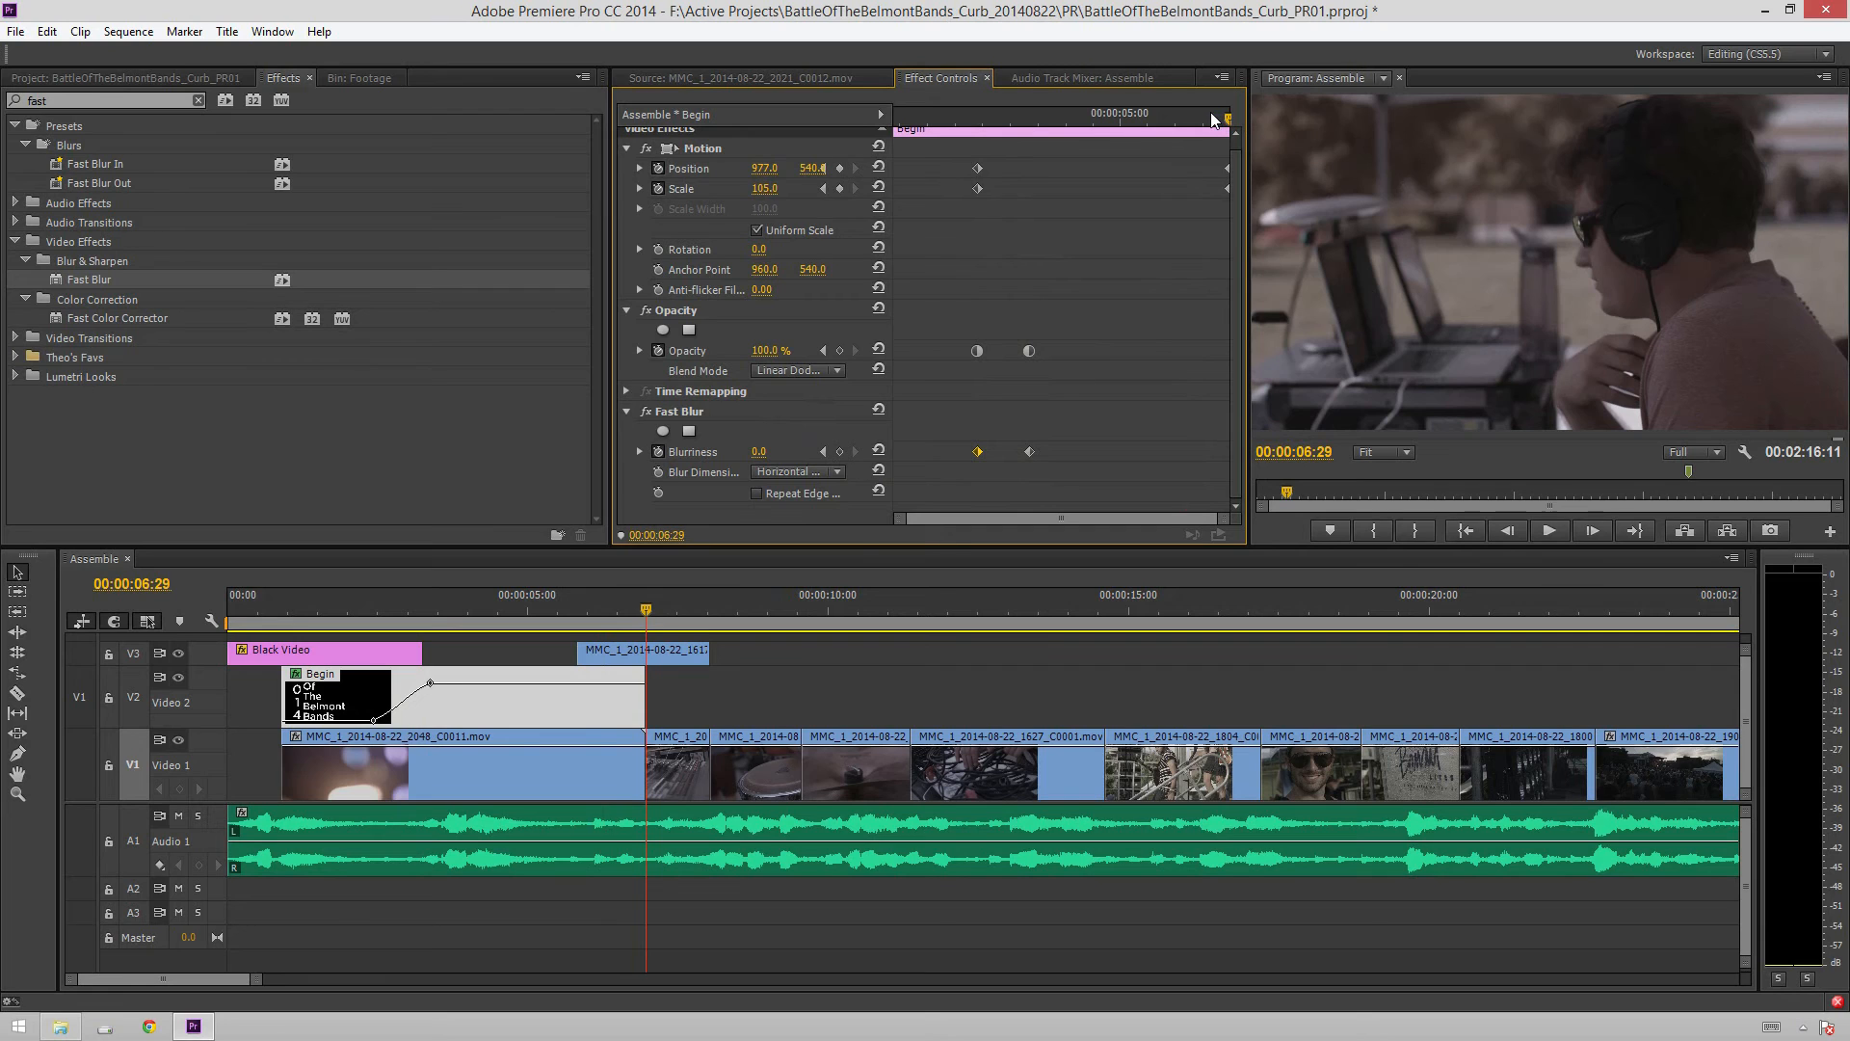
pyautogui.click(783, 448)
pyautogui.write('10')
pyautogui.press('Return')
pyautogui.moveTo(1228, 117); pyautogui.dragTo(1194, 115)
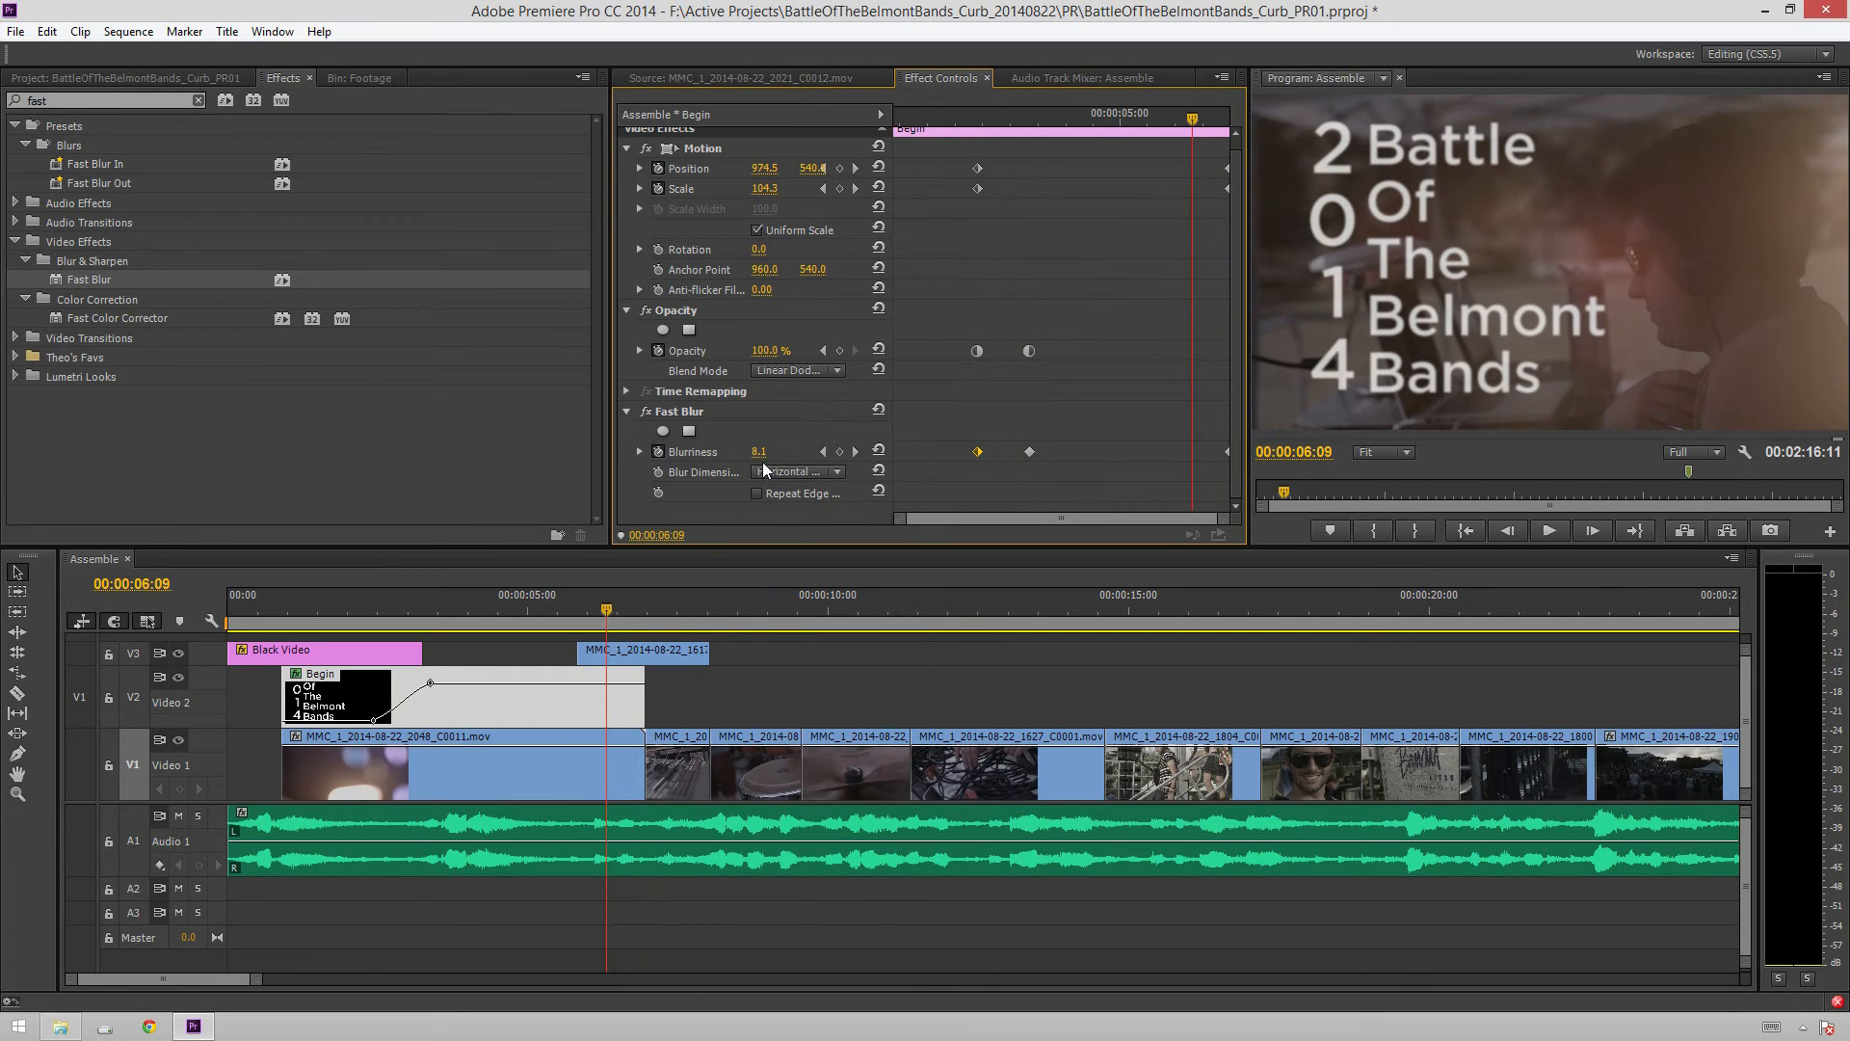
pyautogui.press('Return')
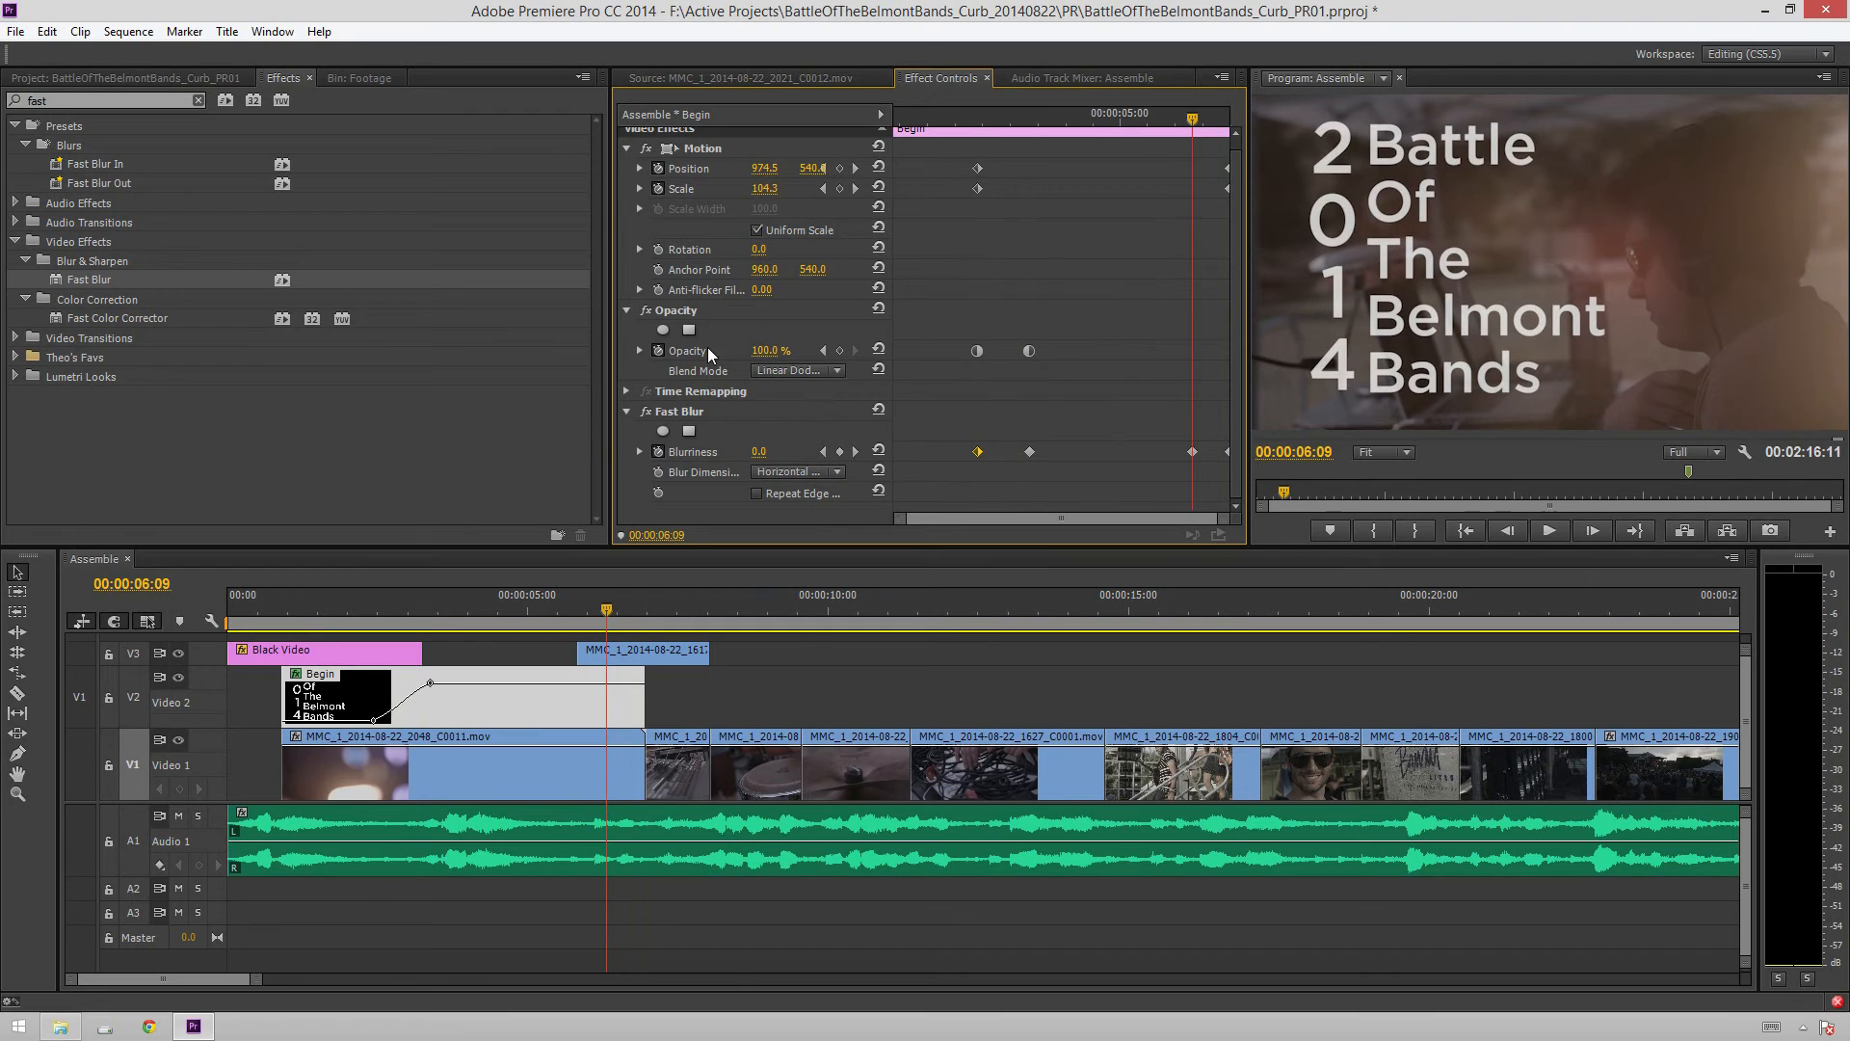
# Set the two middle Blurriness keyframes, at 00:00:06:09 and 00:00:03:10, to 1 and play back the title animation
pyautogui.click(763, 451)
pyautogui.press('Return')
pyautogui.click(822, 451)
pyautogui.click(761, 453)
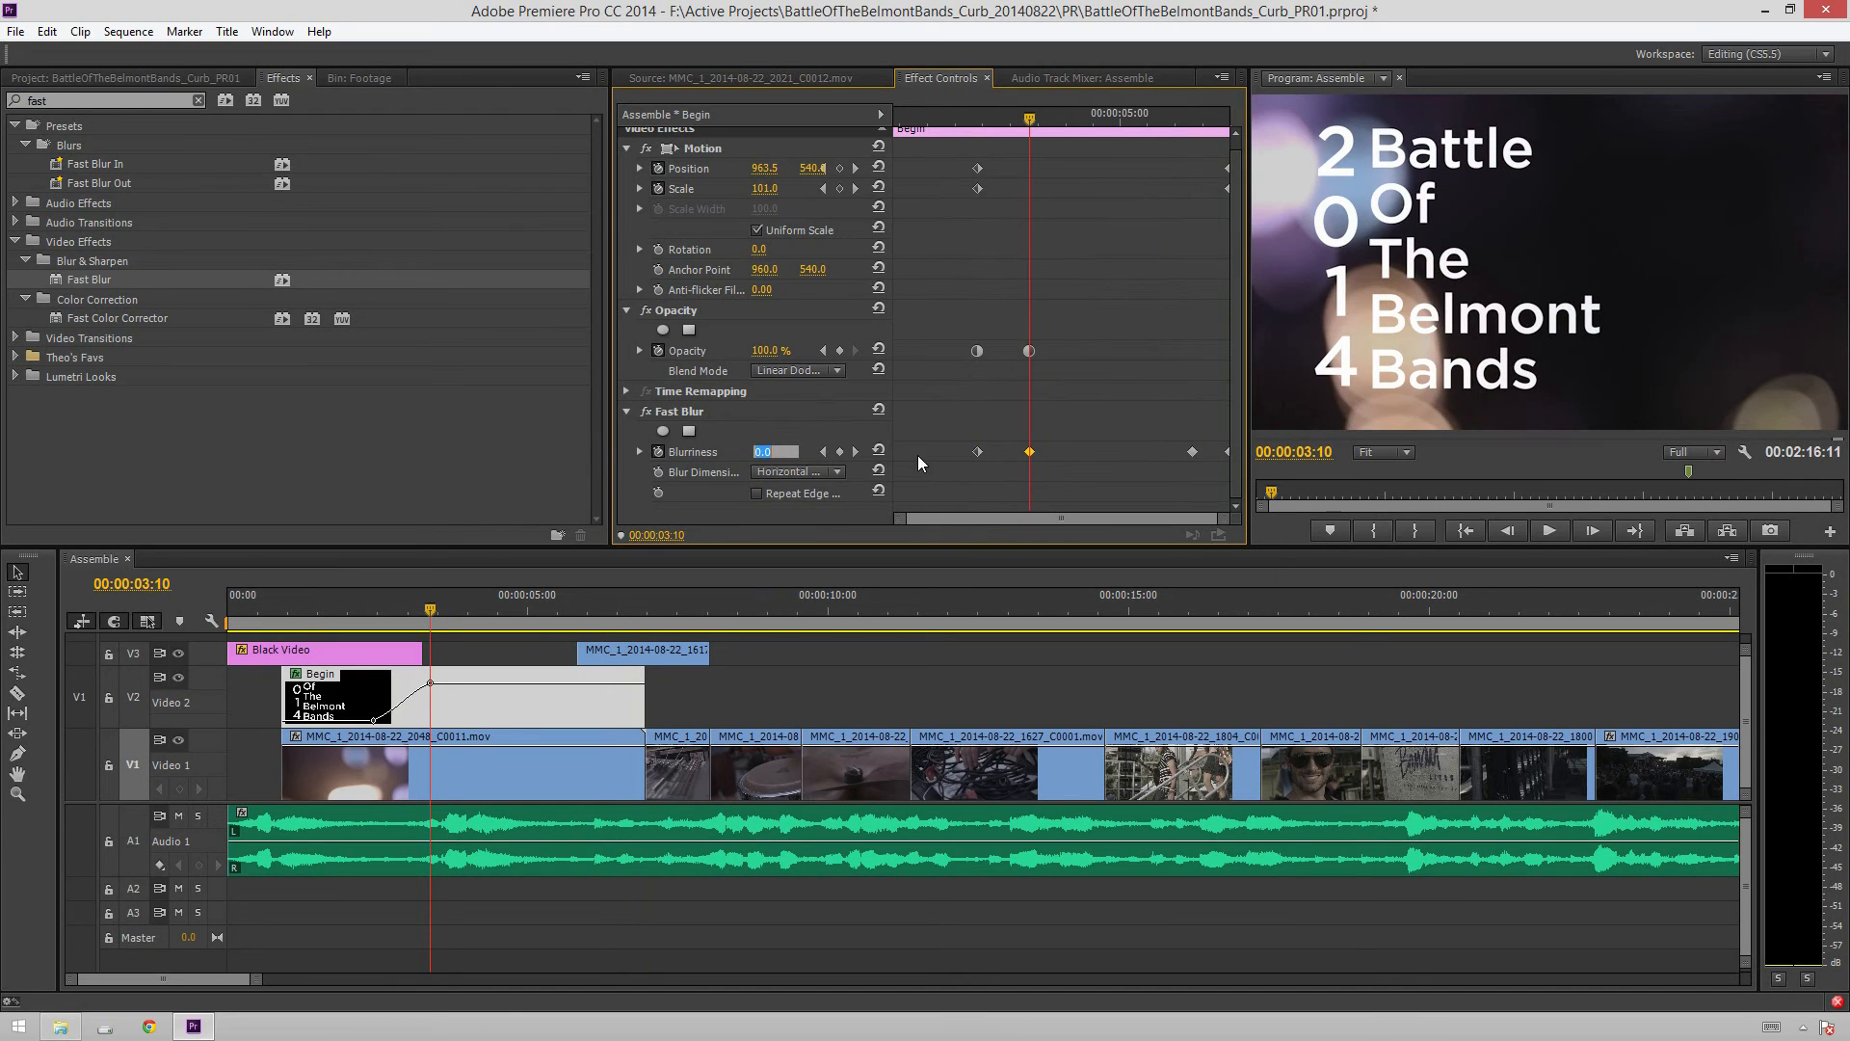
pyautogui.press('Return')
pyautogui.click(338, 622)
pyautogui.press('space')
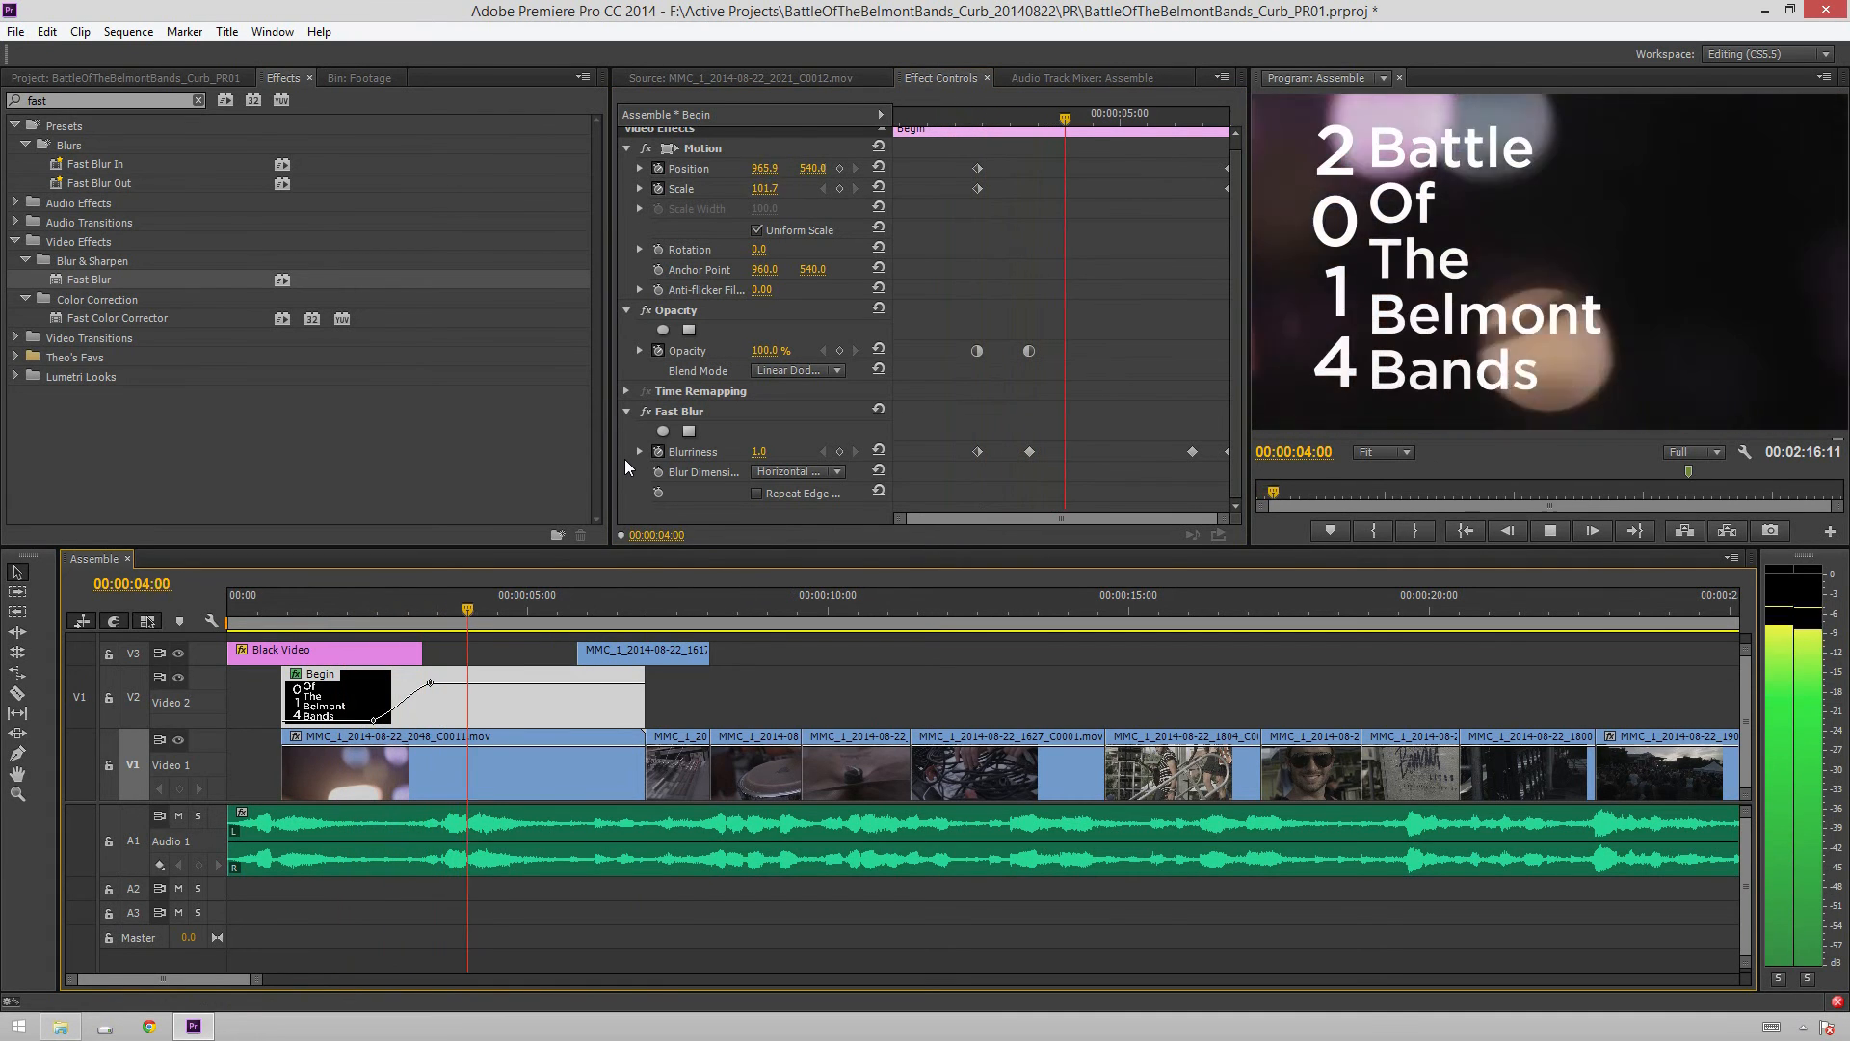
# Set the Begin title's closing keyframes at 00:00:06:29 to Position X 970 and Scale 104, and play back the title animation
pyautogui.press('space')
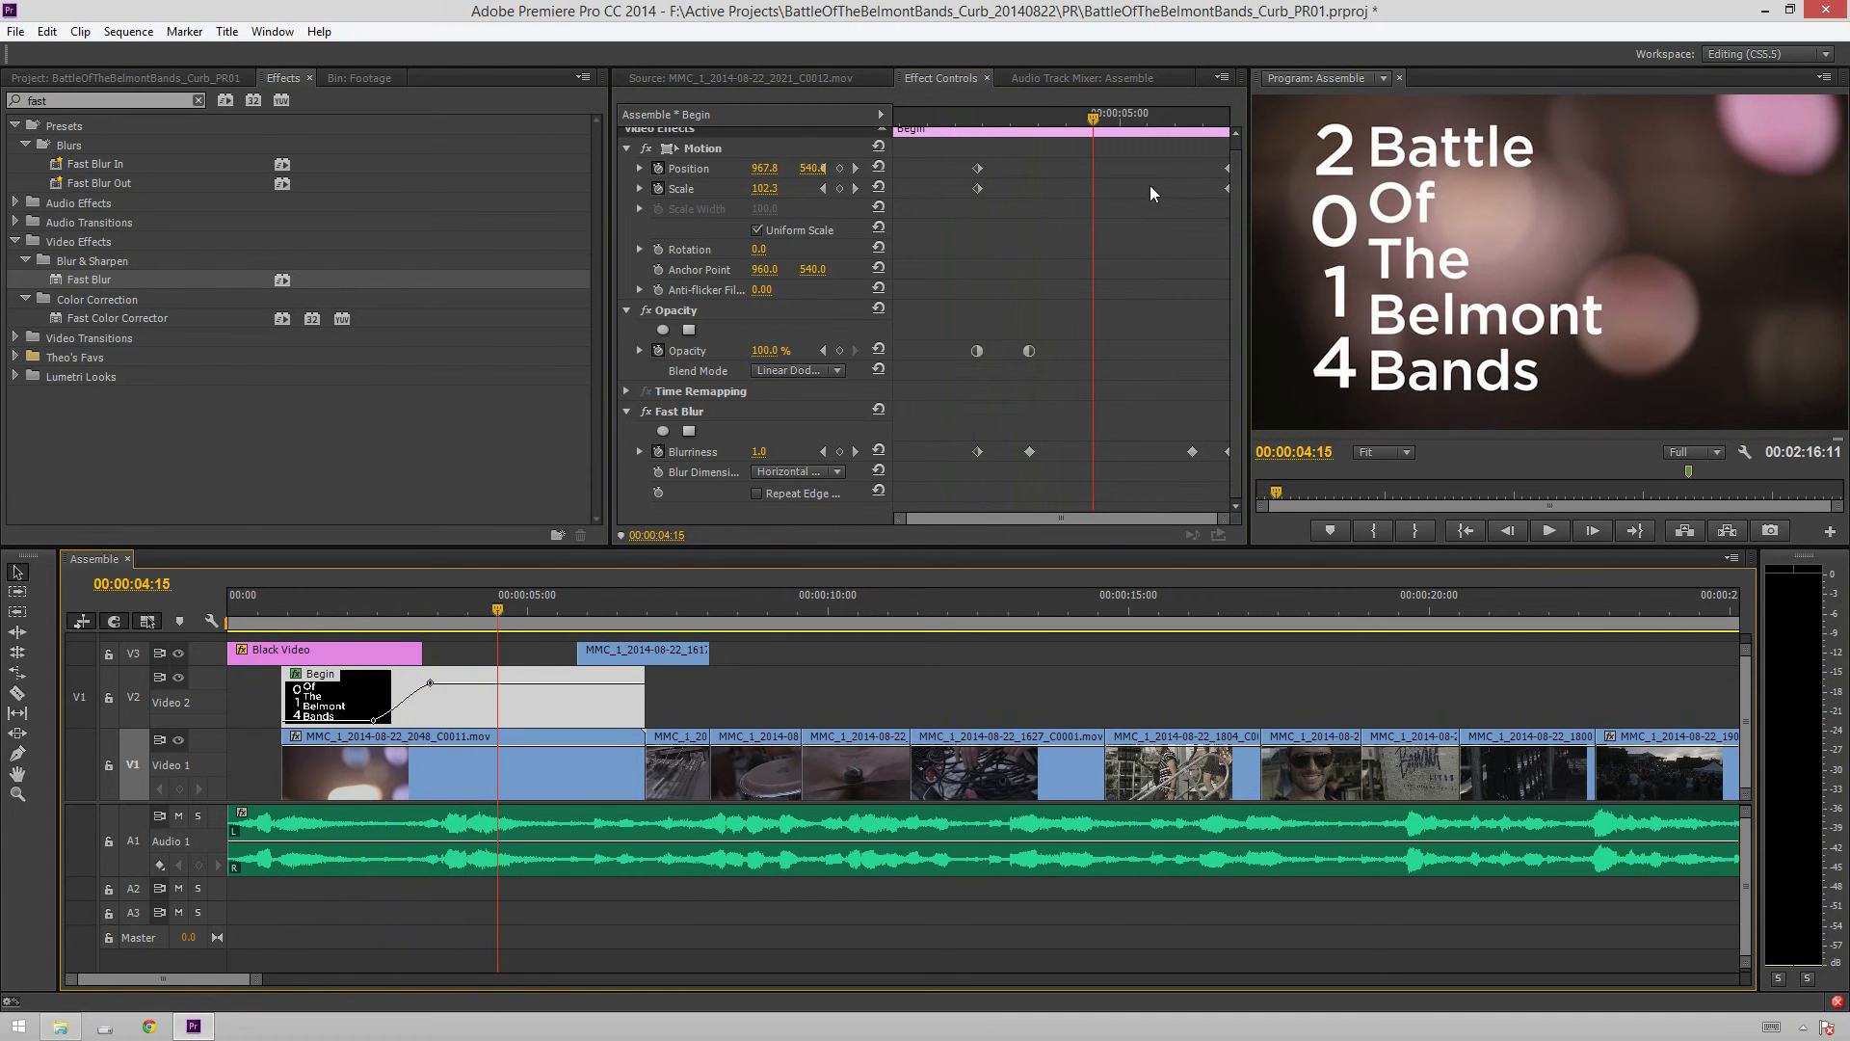
pyautogui.click(1231, 122)
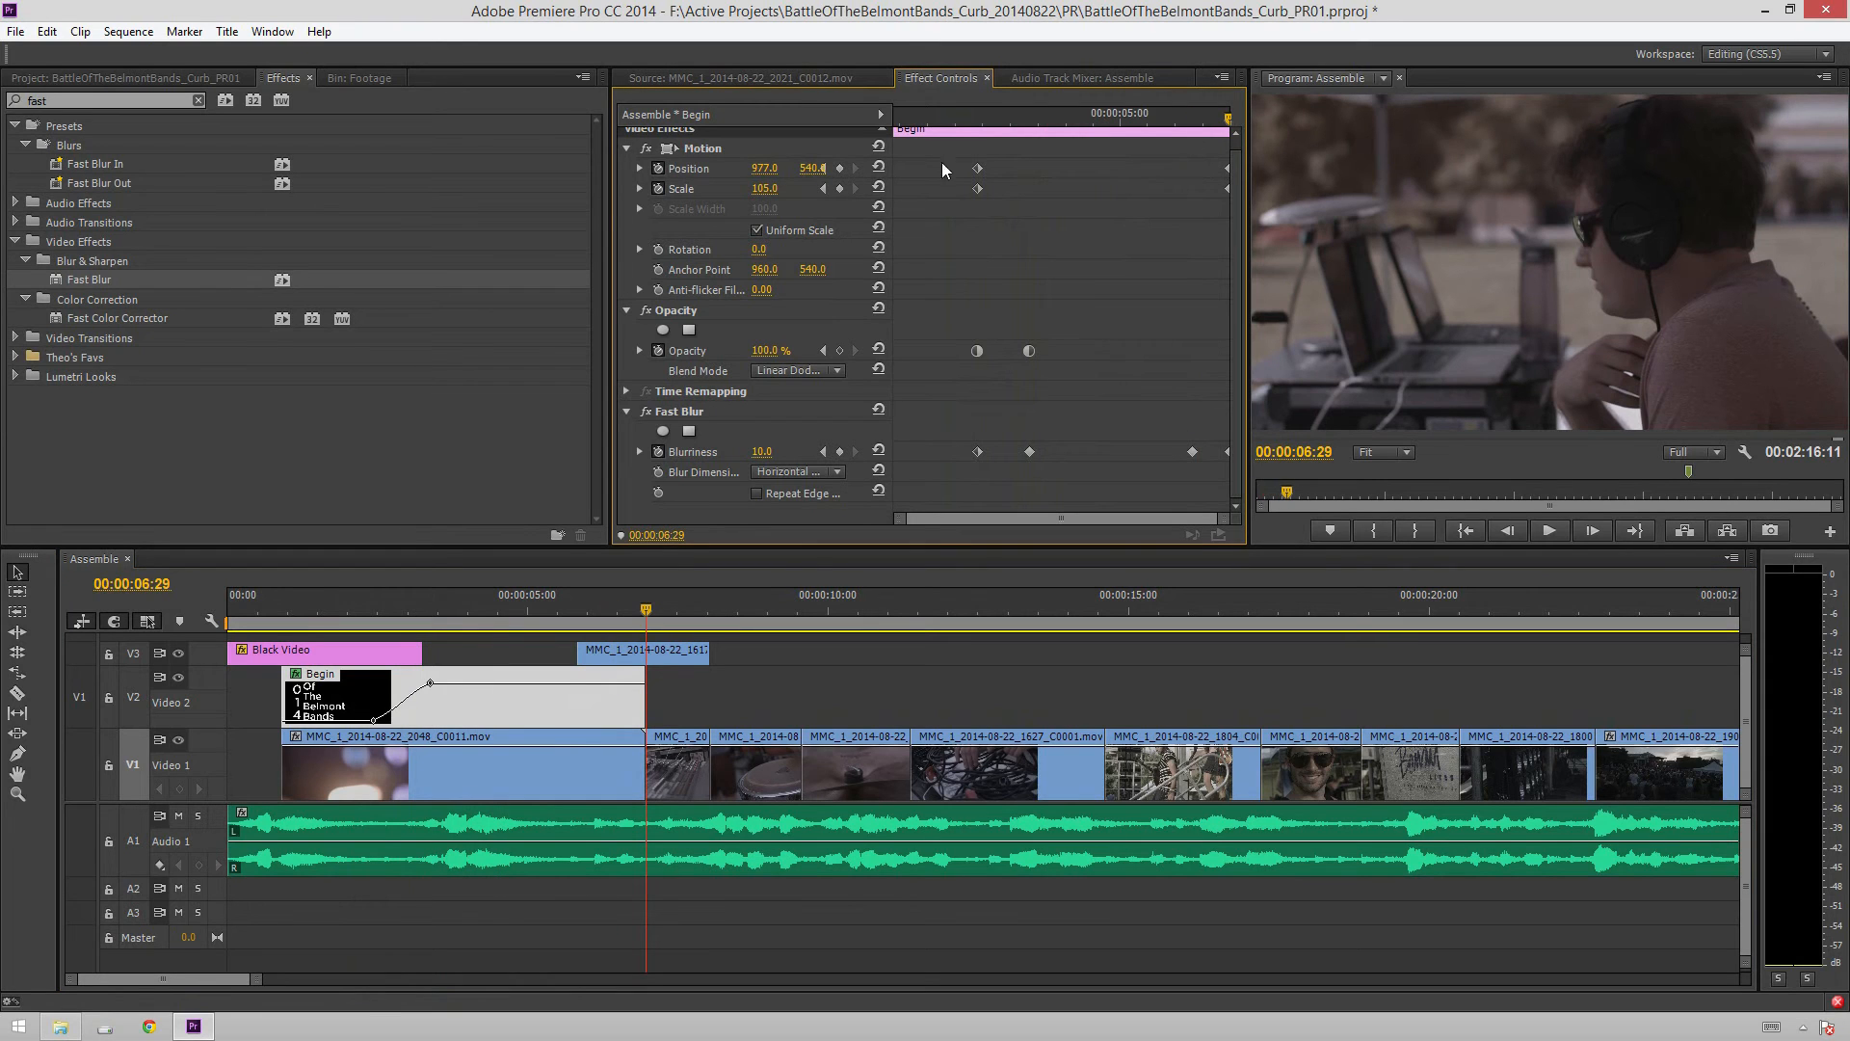
pyautogui.click(762, 168)
pyautogui.write('104')
pyautogui.press('Return')
pyautogui.click(413, 588)
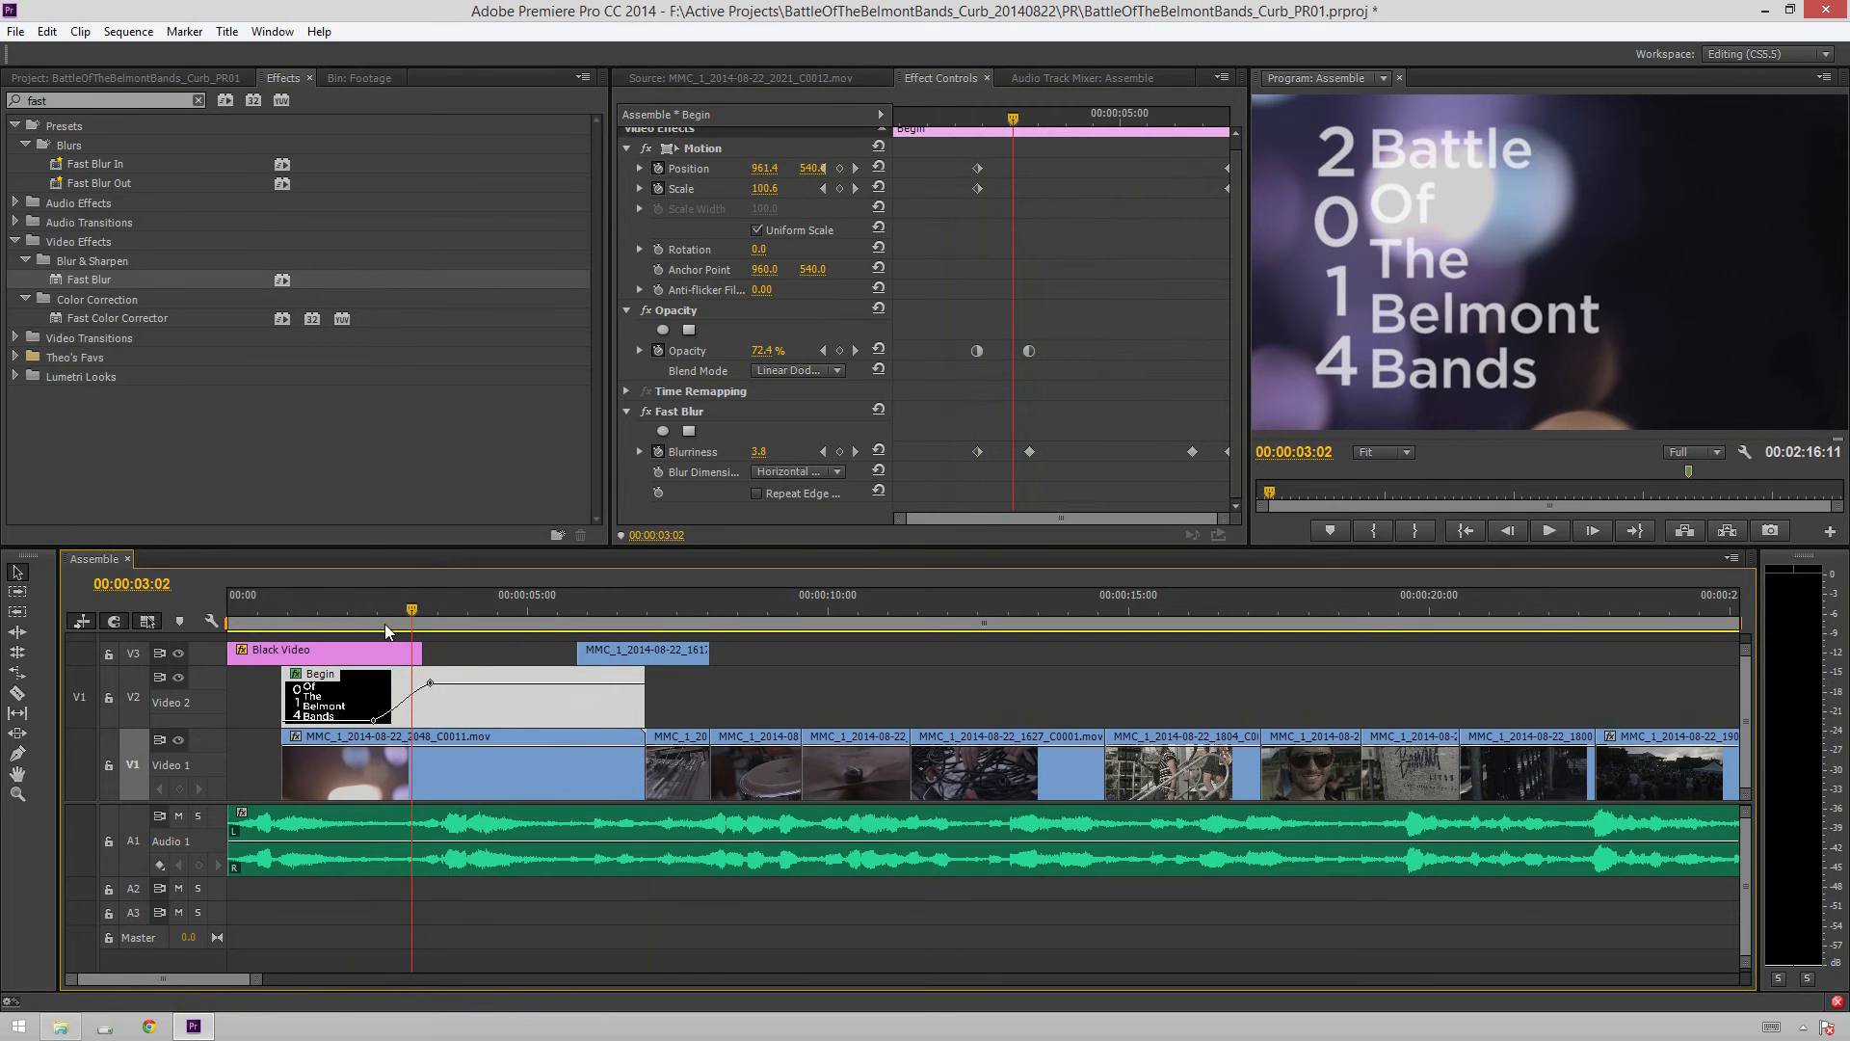
pyautogui.click(360, 595)
pyautogui.press('space')
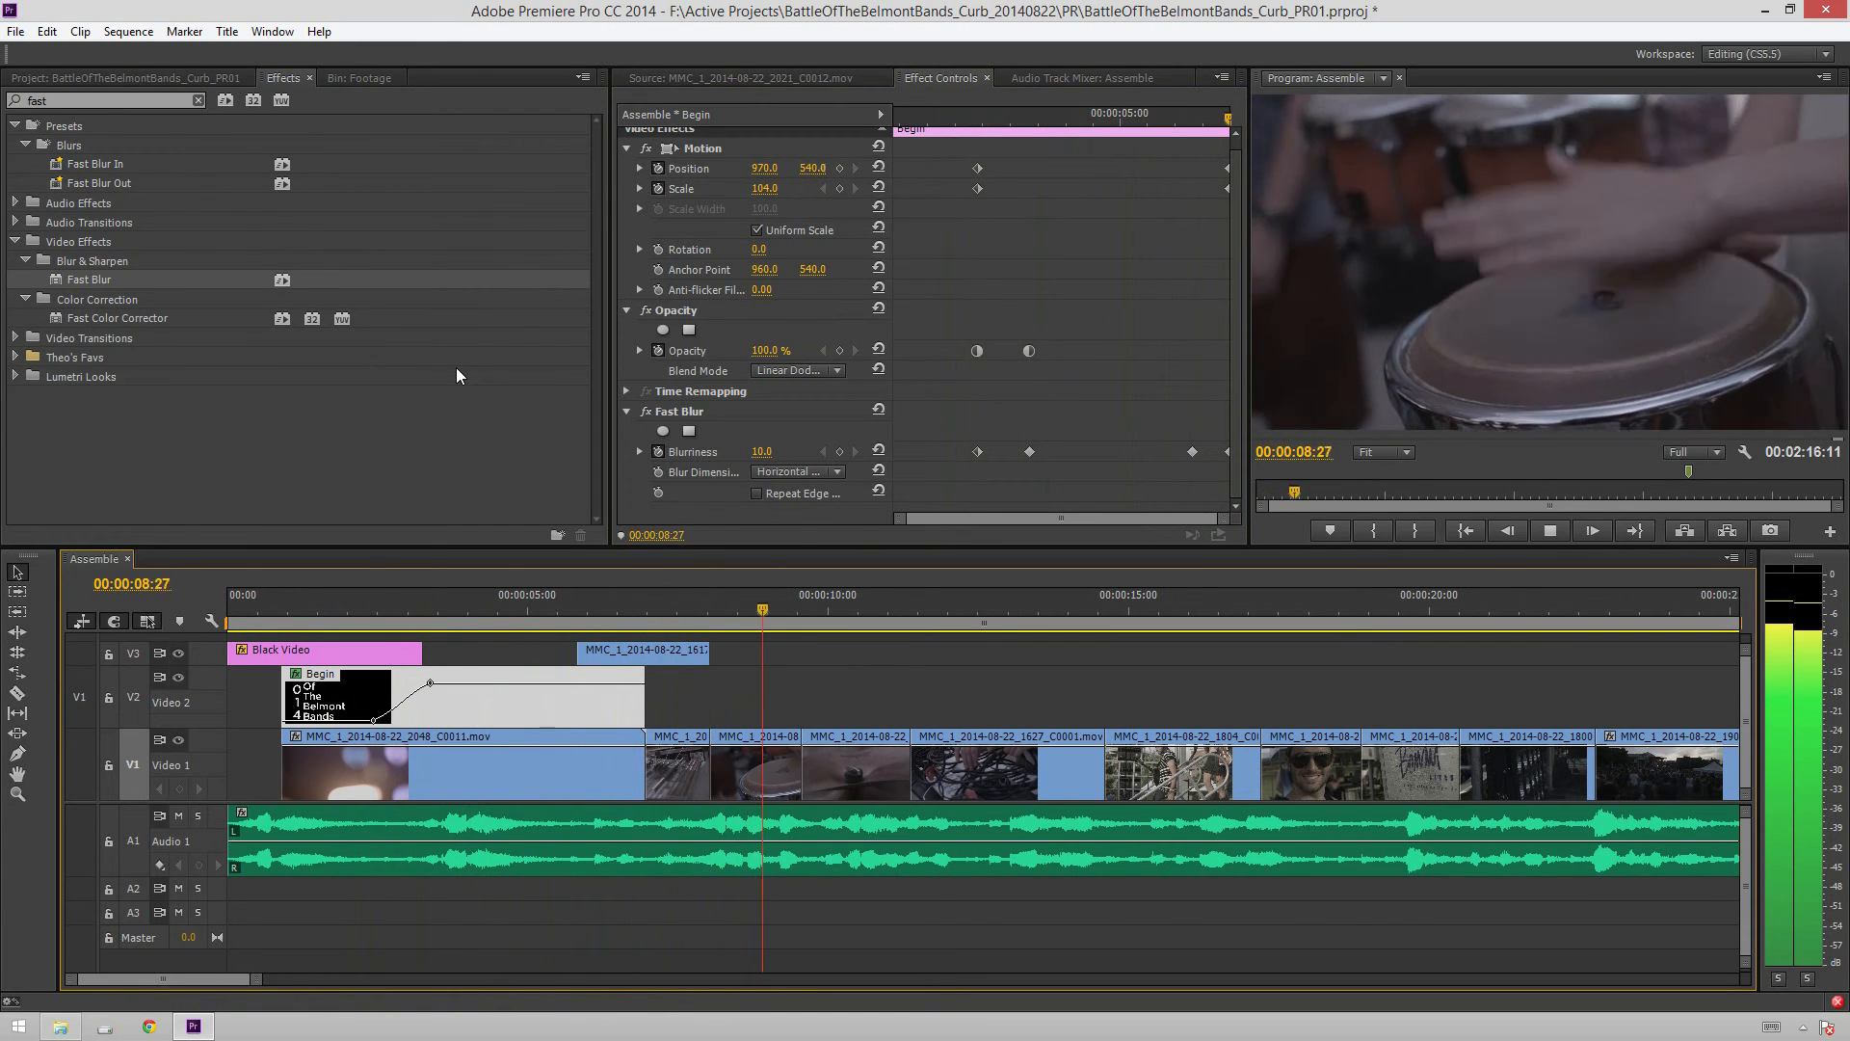
pyautogui.press('space')
# Extend the end of the MMC_1_2014-08-22_1617 clip on V3 to about 8.4 seconds, previewing the cut between adjustments
pyautogui.moveTo(738, 589); pyautogui.dragTo(716, 655)
pyautogui.click(520, 615)
pyautogui.press('space')
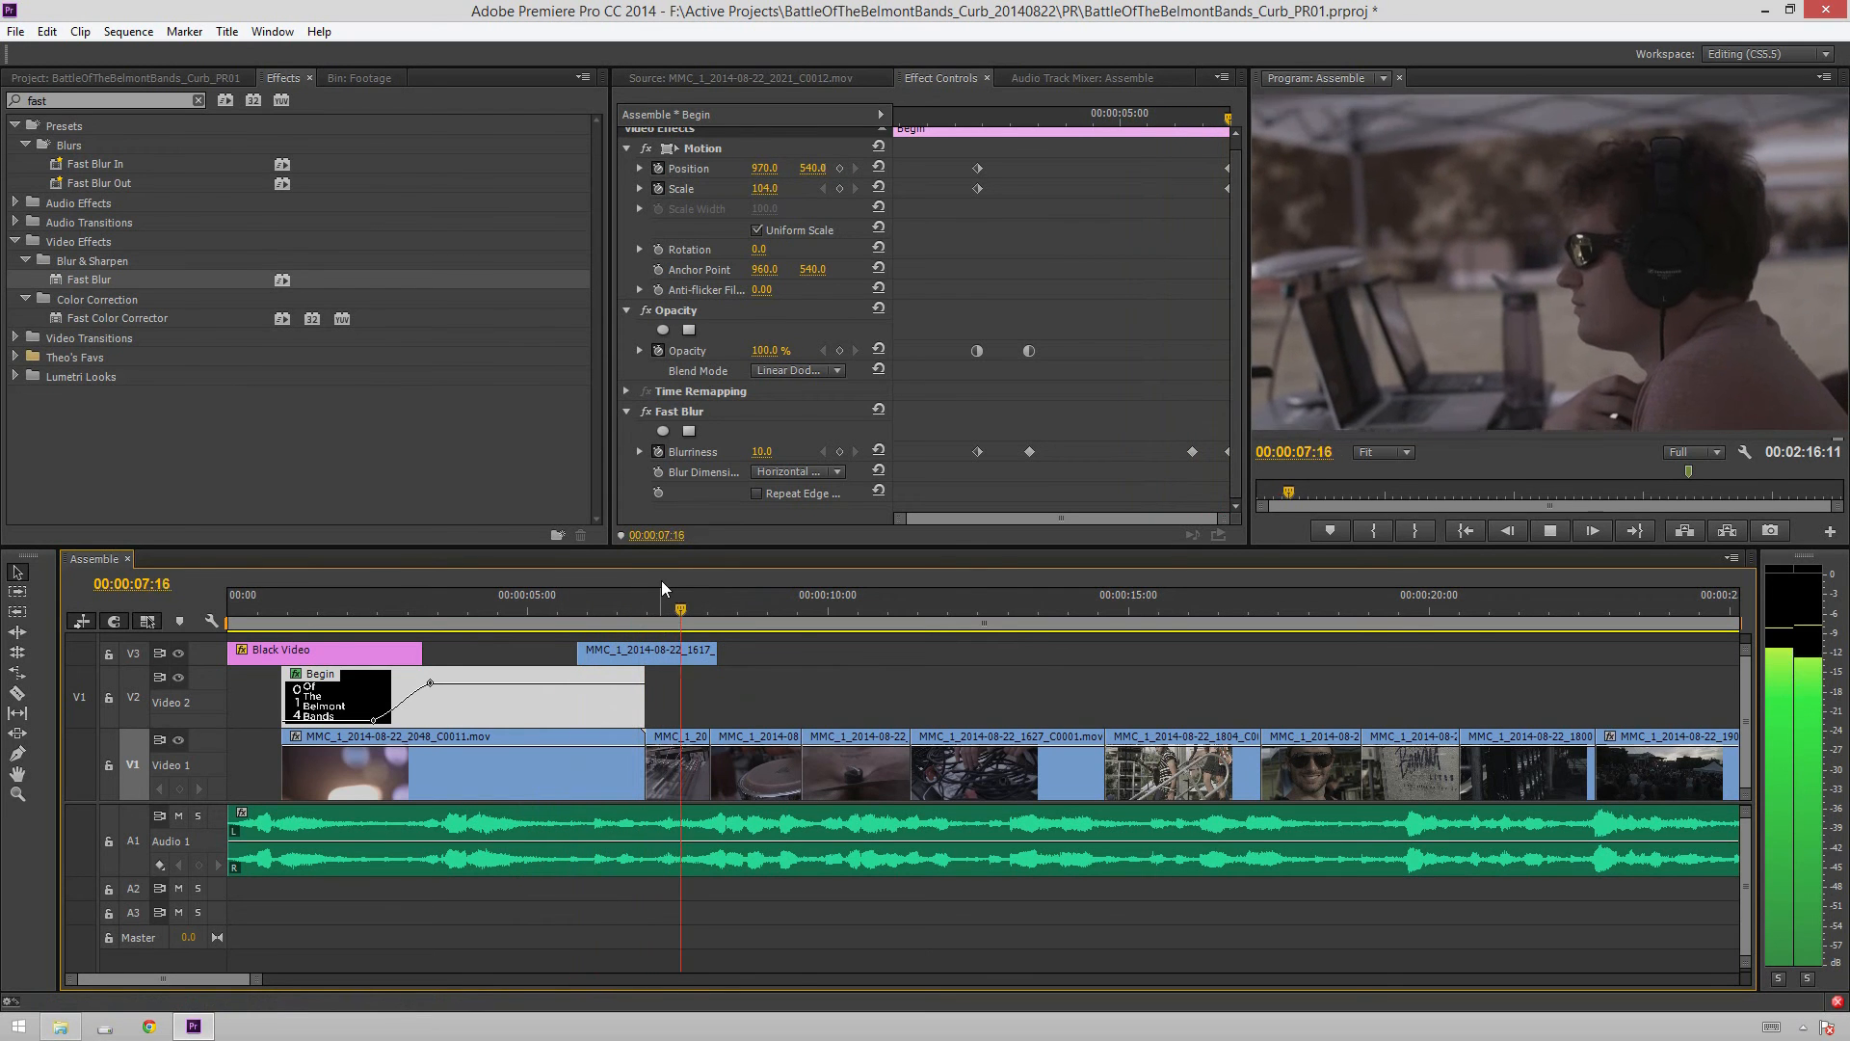
pyautogui.press('space')
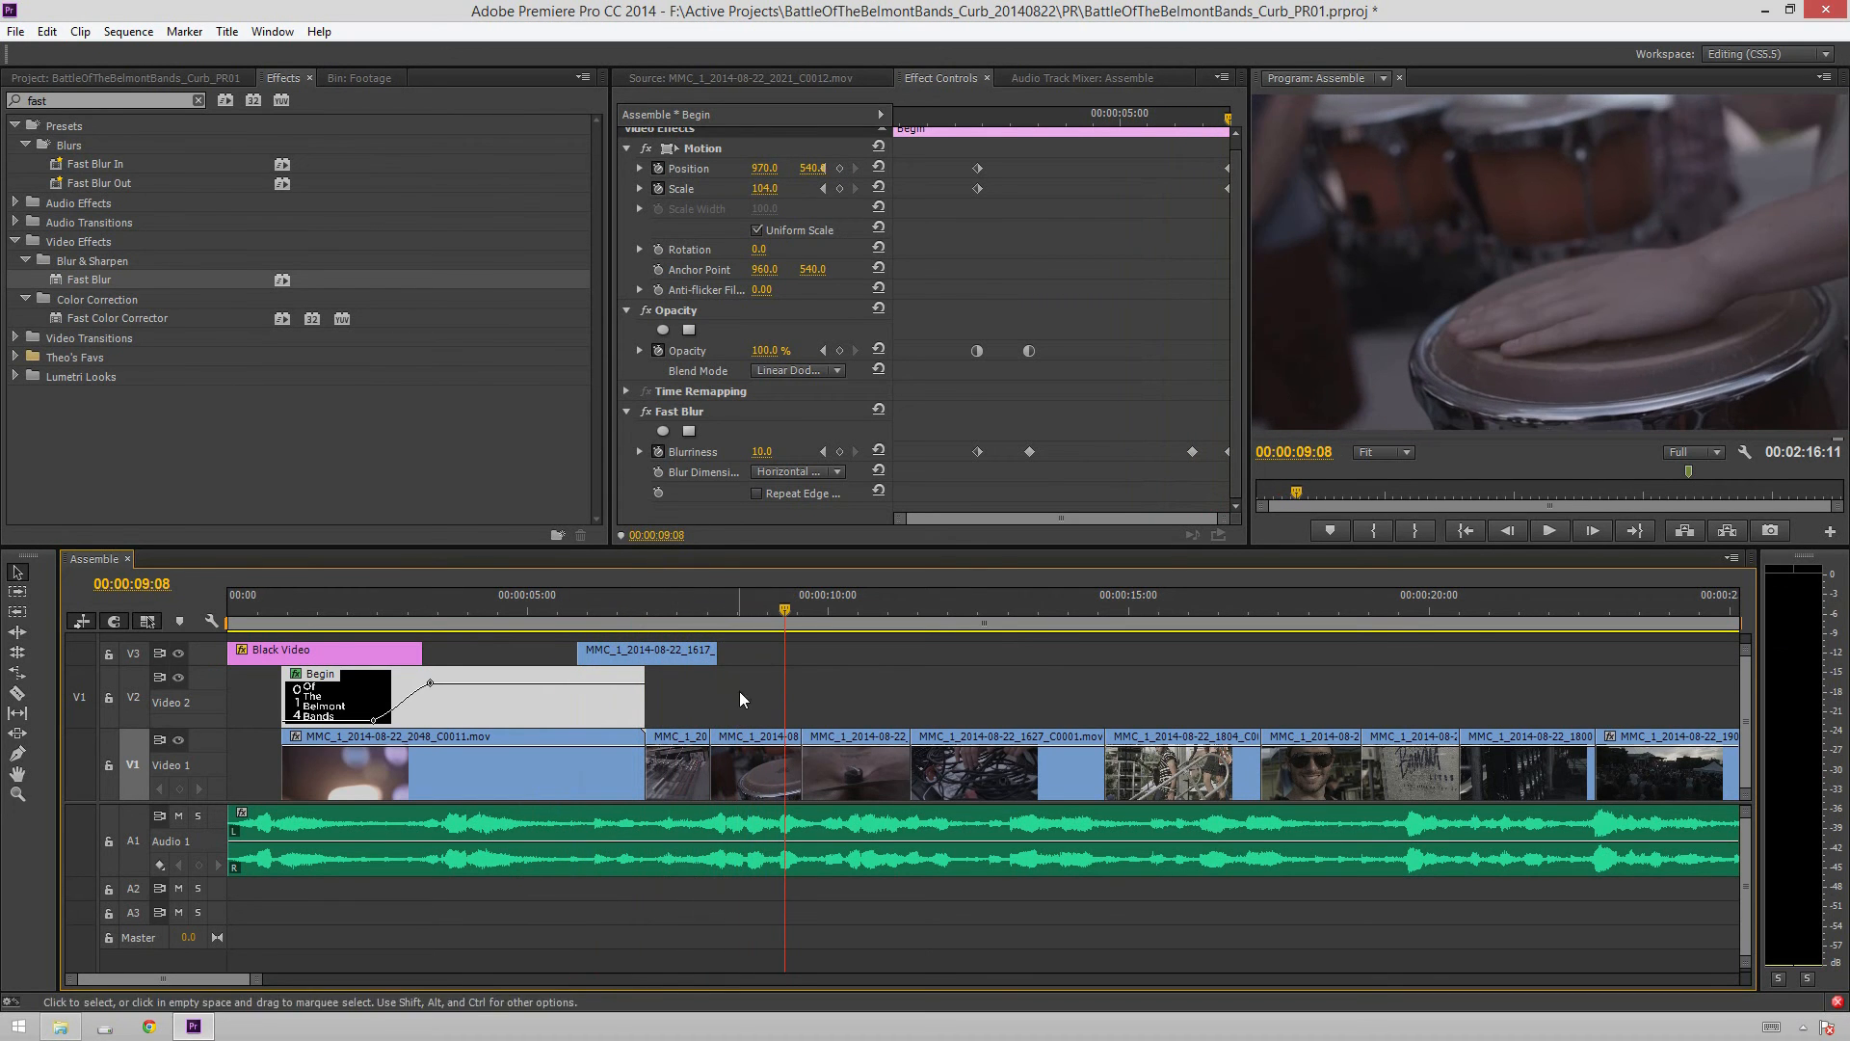
pyautogui.moveTo(716, 654); pyautogui.dragTo(730, 654)
pyautogui.click(688, 634)
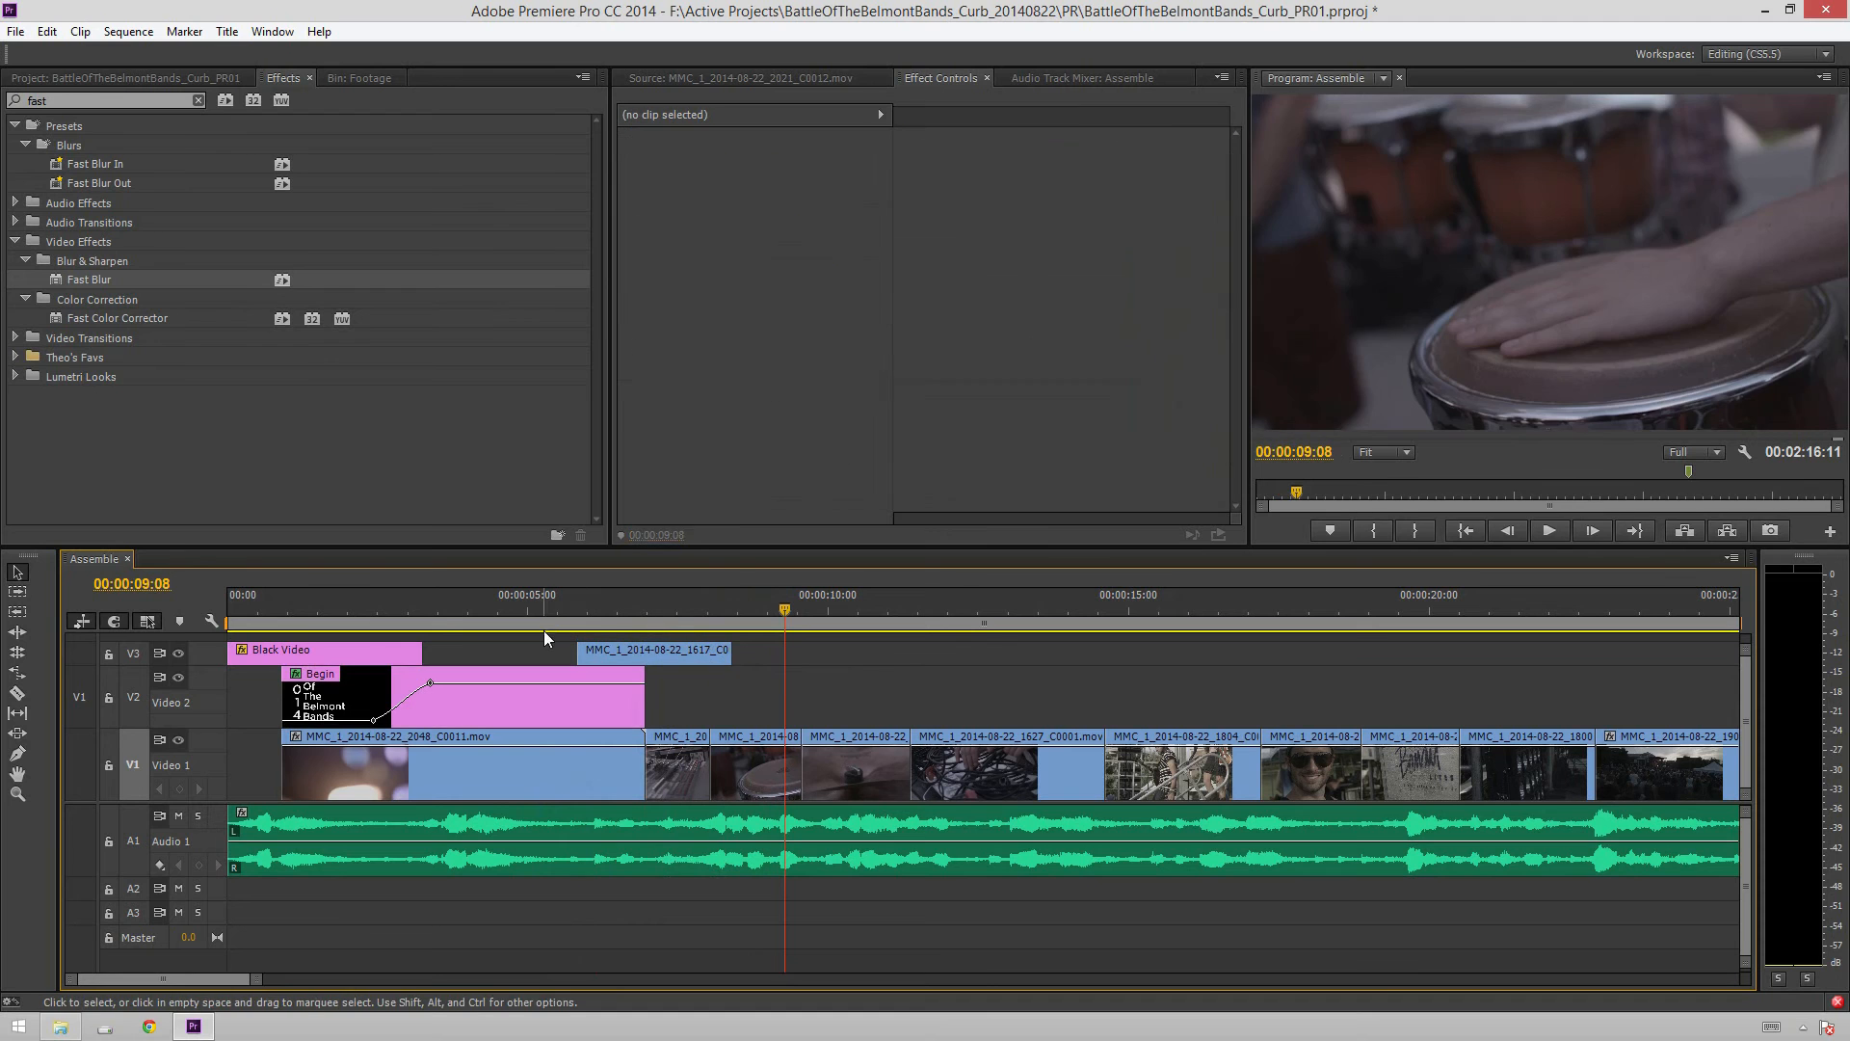
# Play the sequence from about 4.5 seconds and watch the edit full screen
pyautogui.click(496, 607)
pyautogui.press('space')
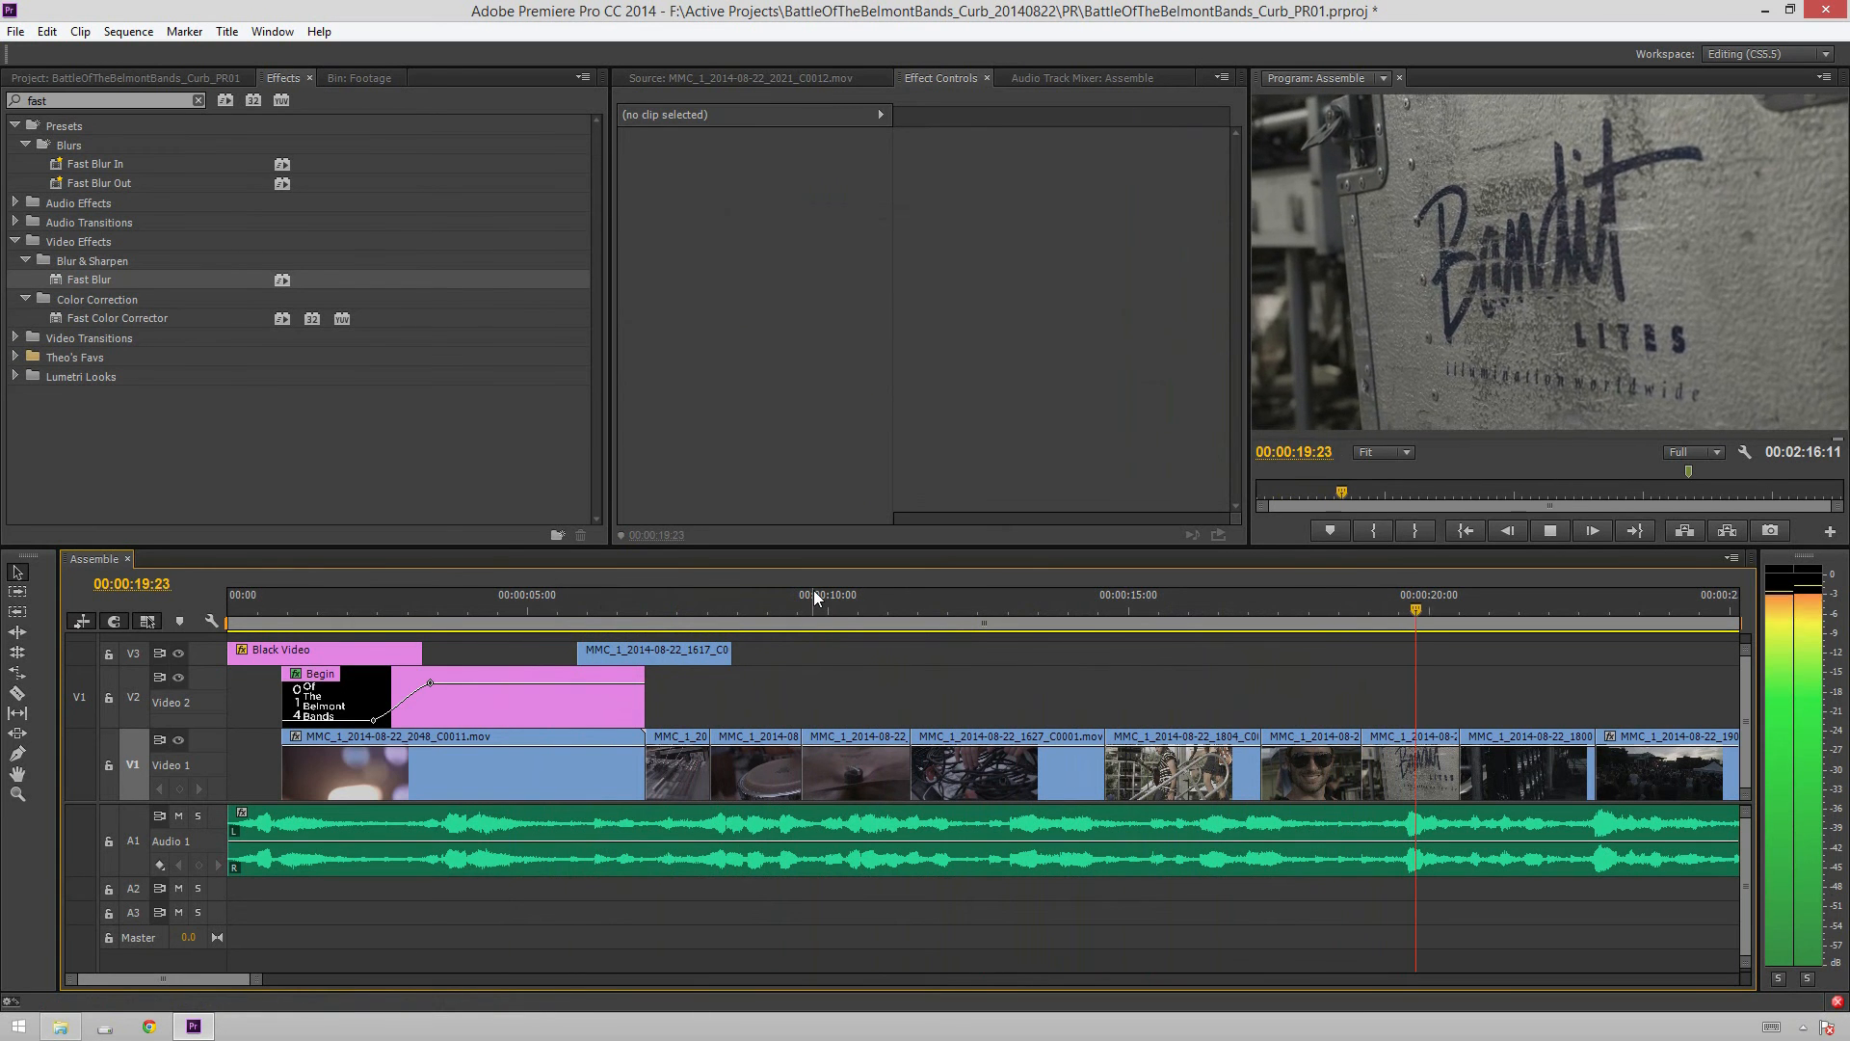
pyautogui.hotkey('ctrl', '`')
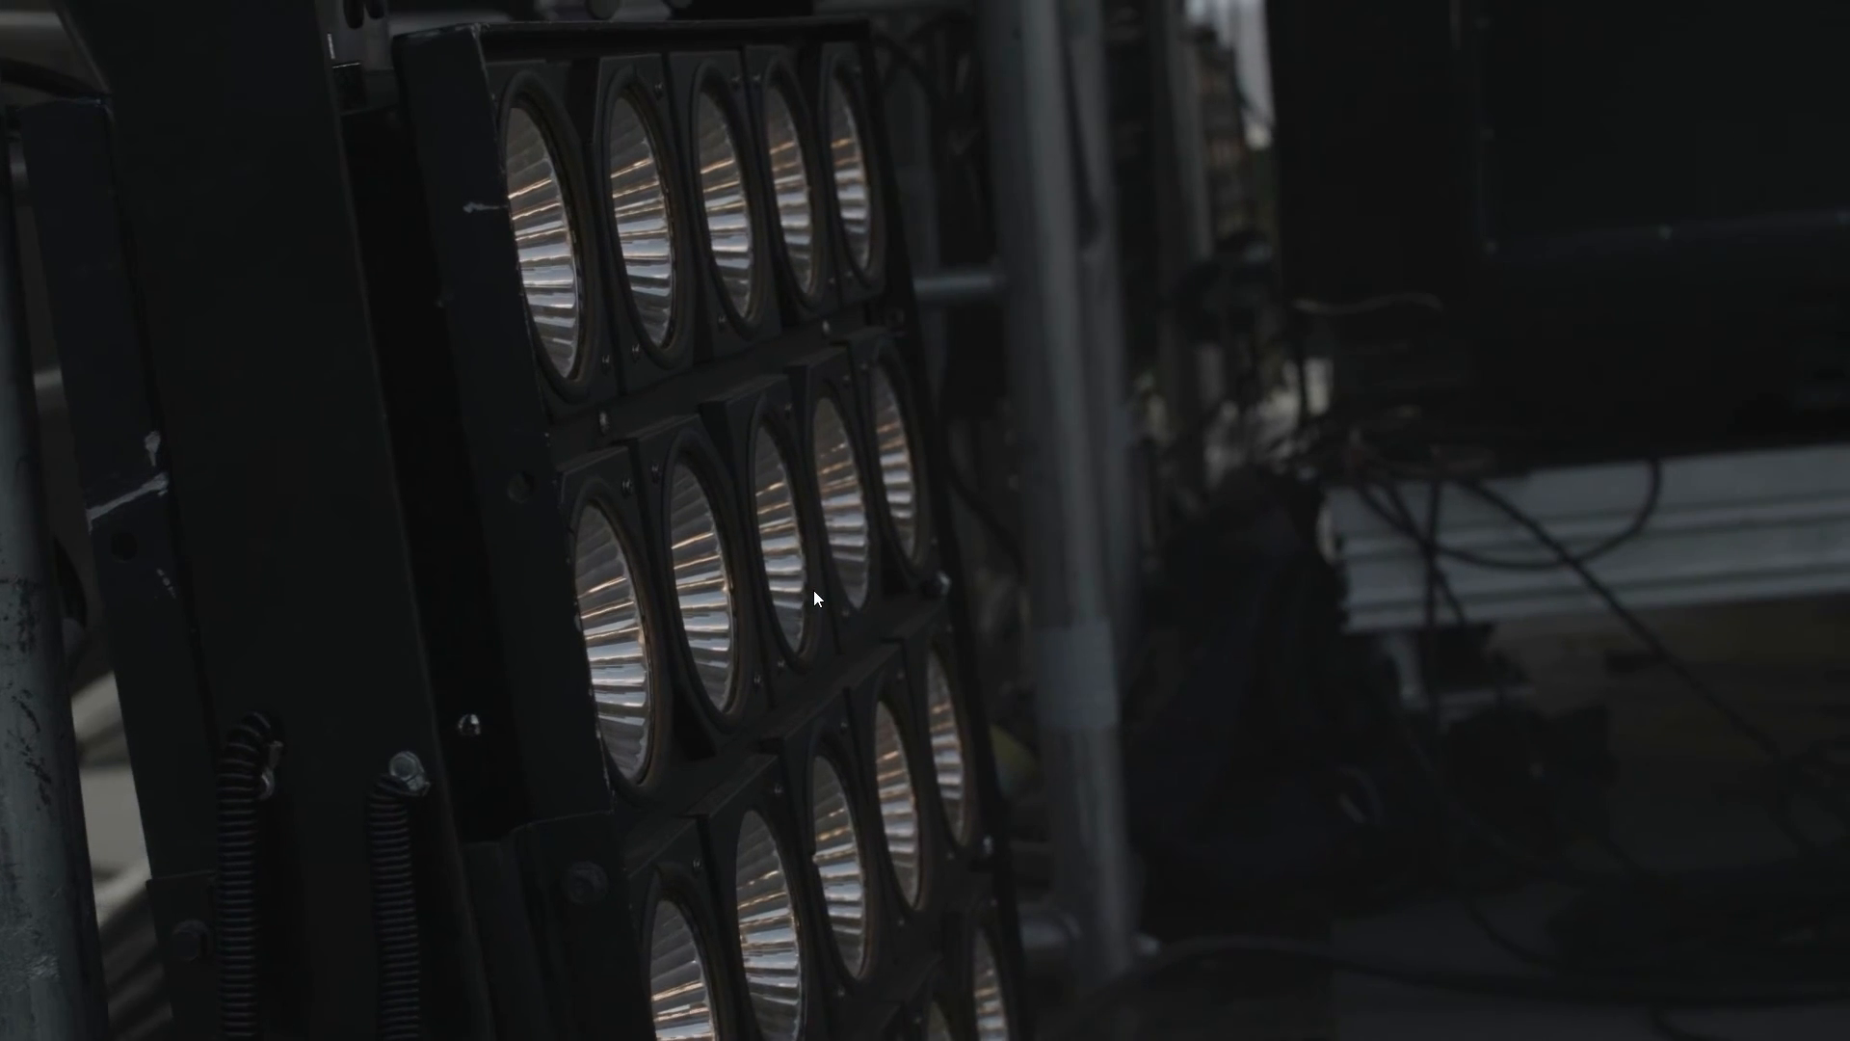